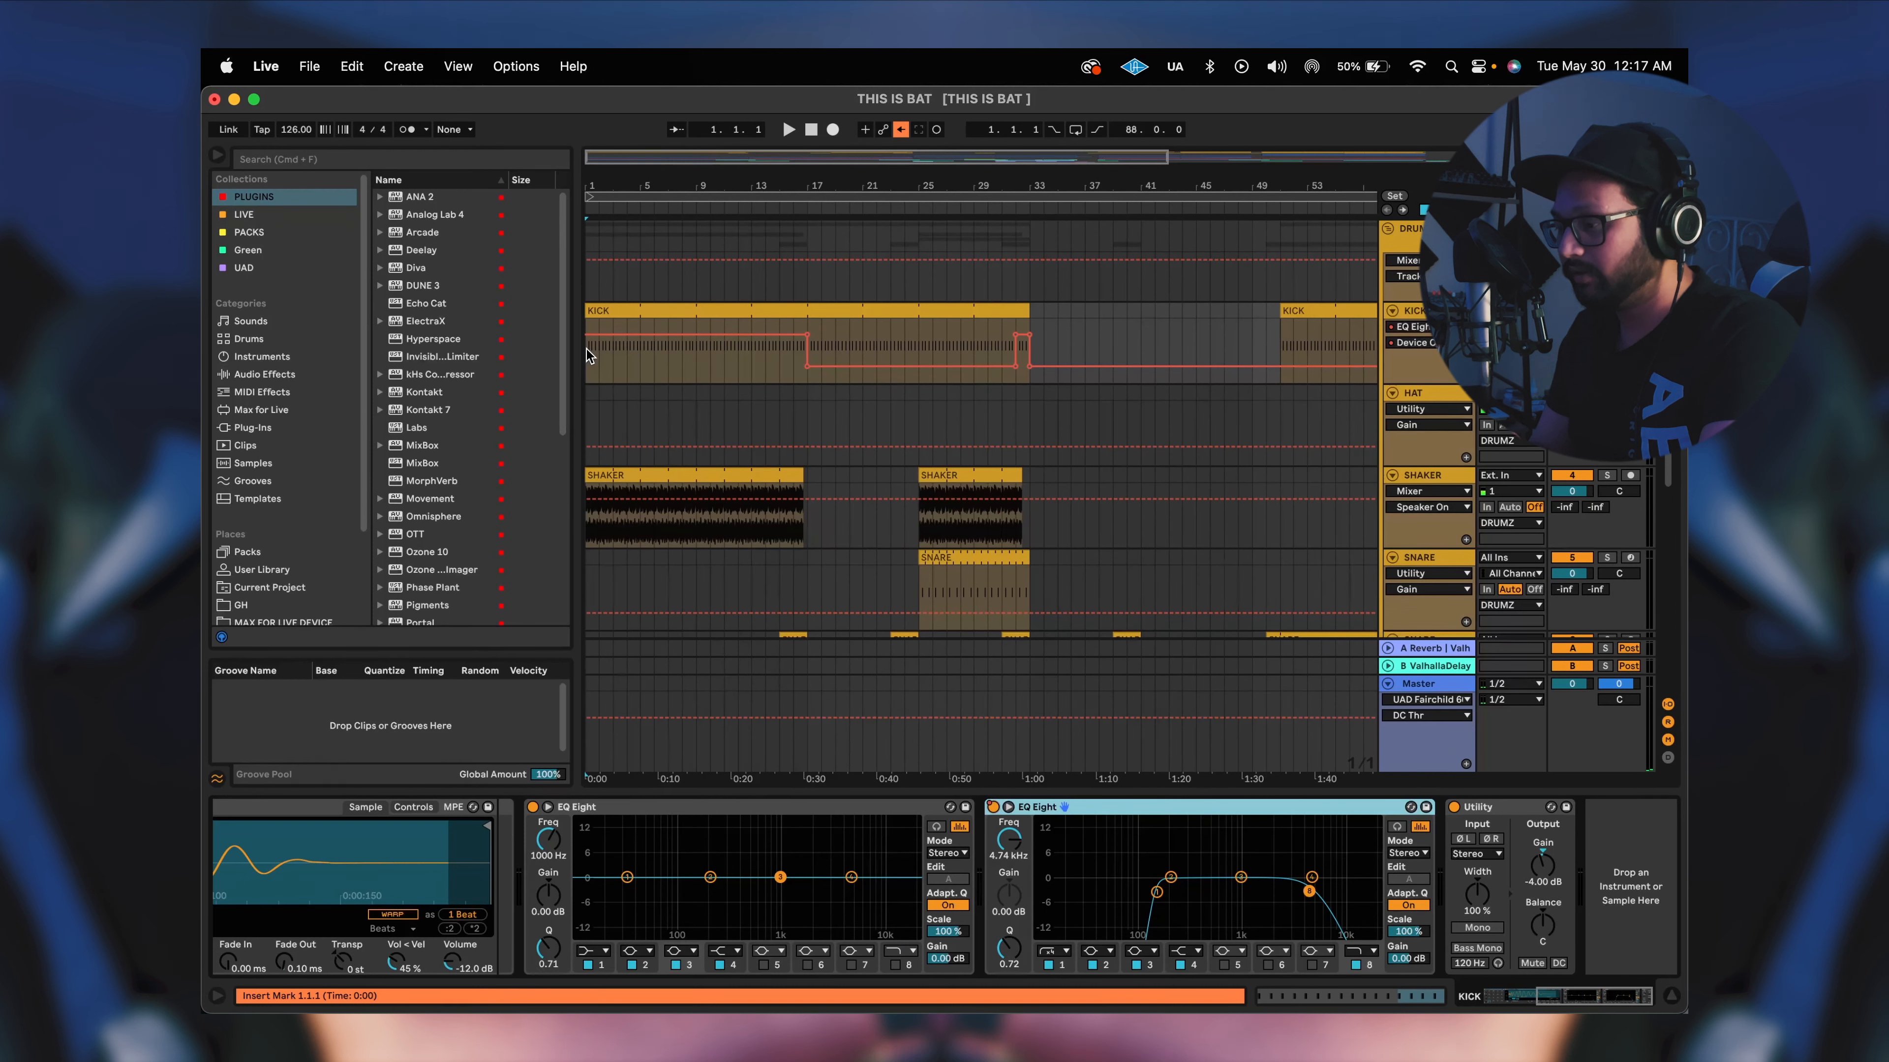
Play the kick from bar 13 and check the filtering of its second EQ Eight in the automated first 16 bars.
drag(587, 355, 805, 378)
click(808, 356)
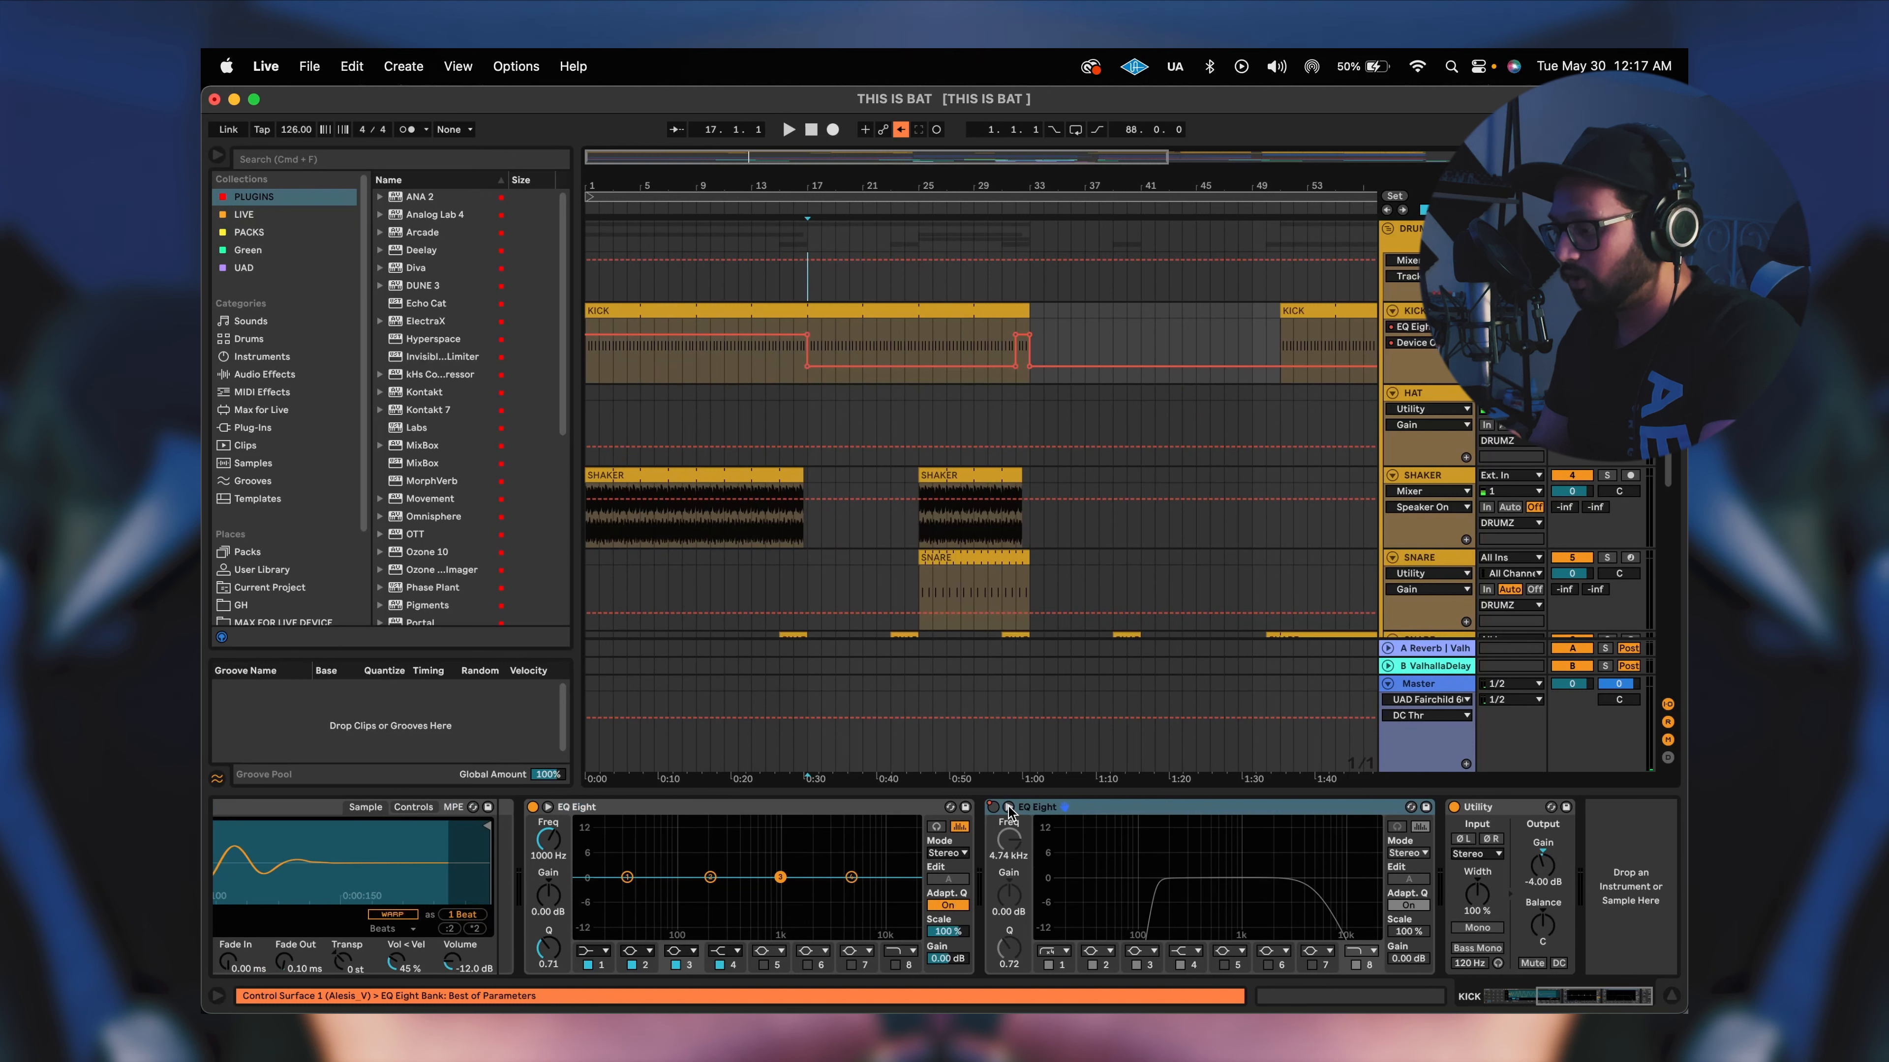
click(697, 360)
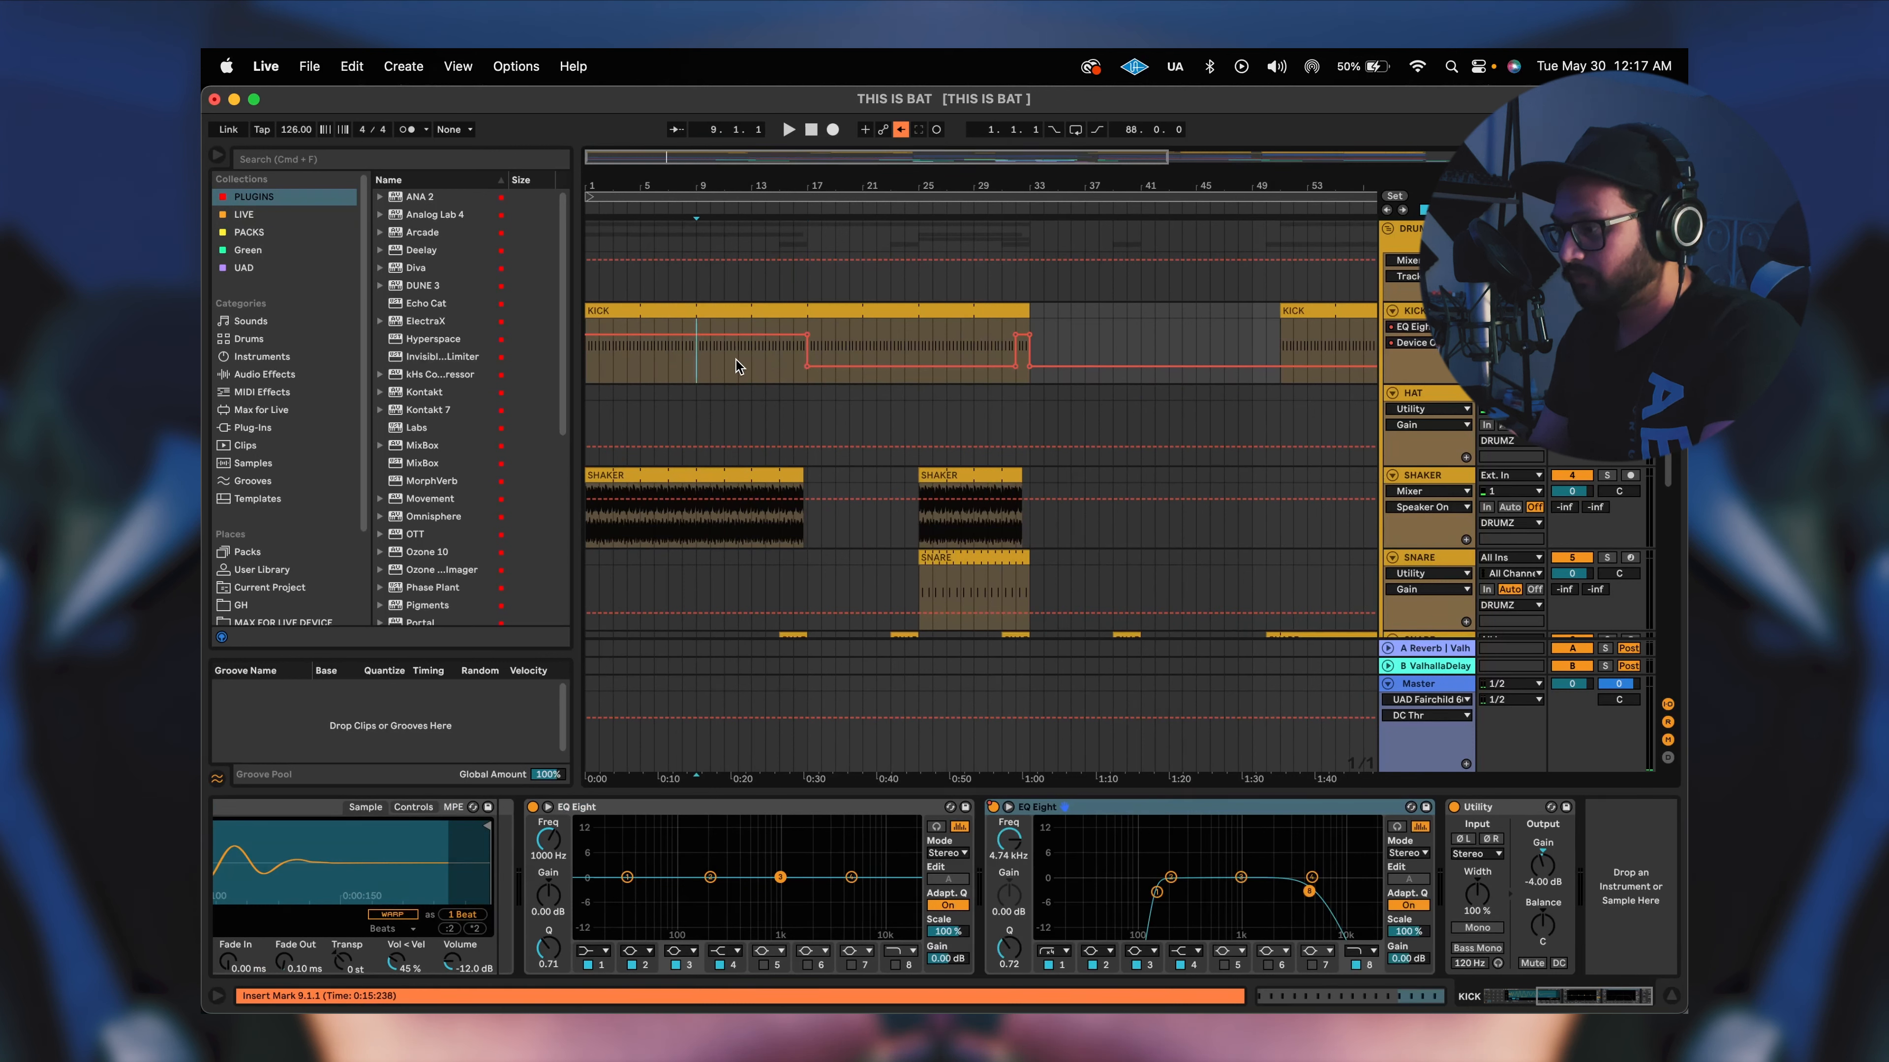
key(space)
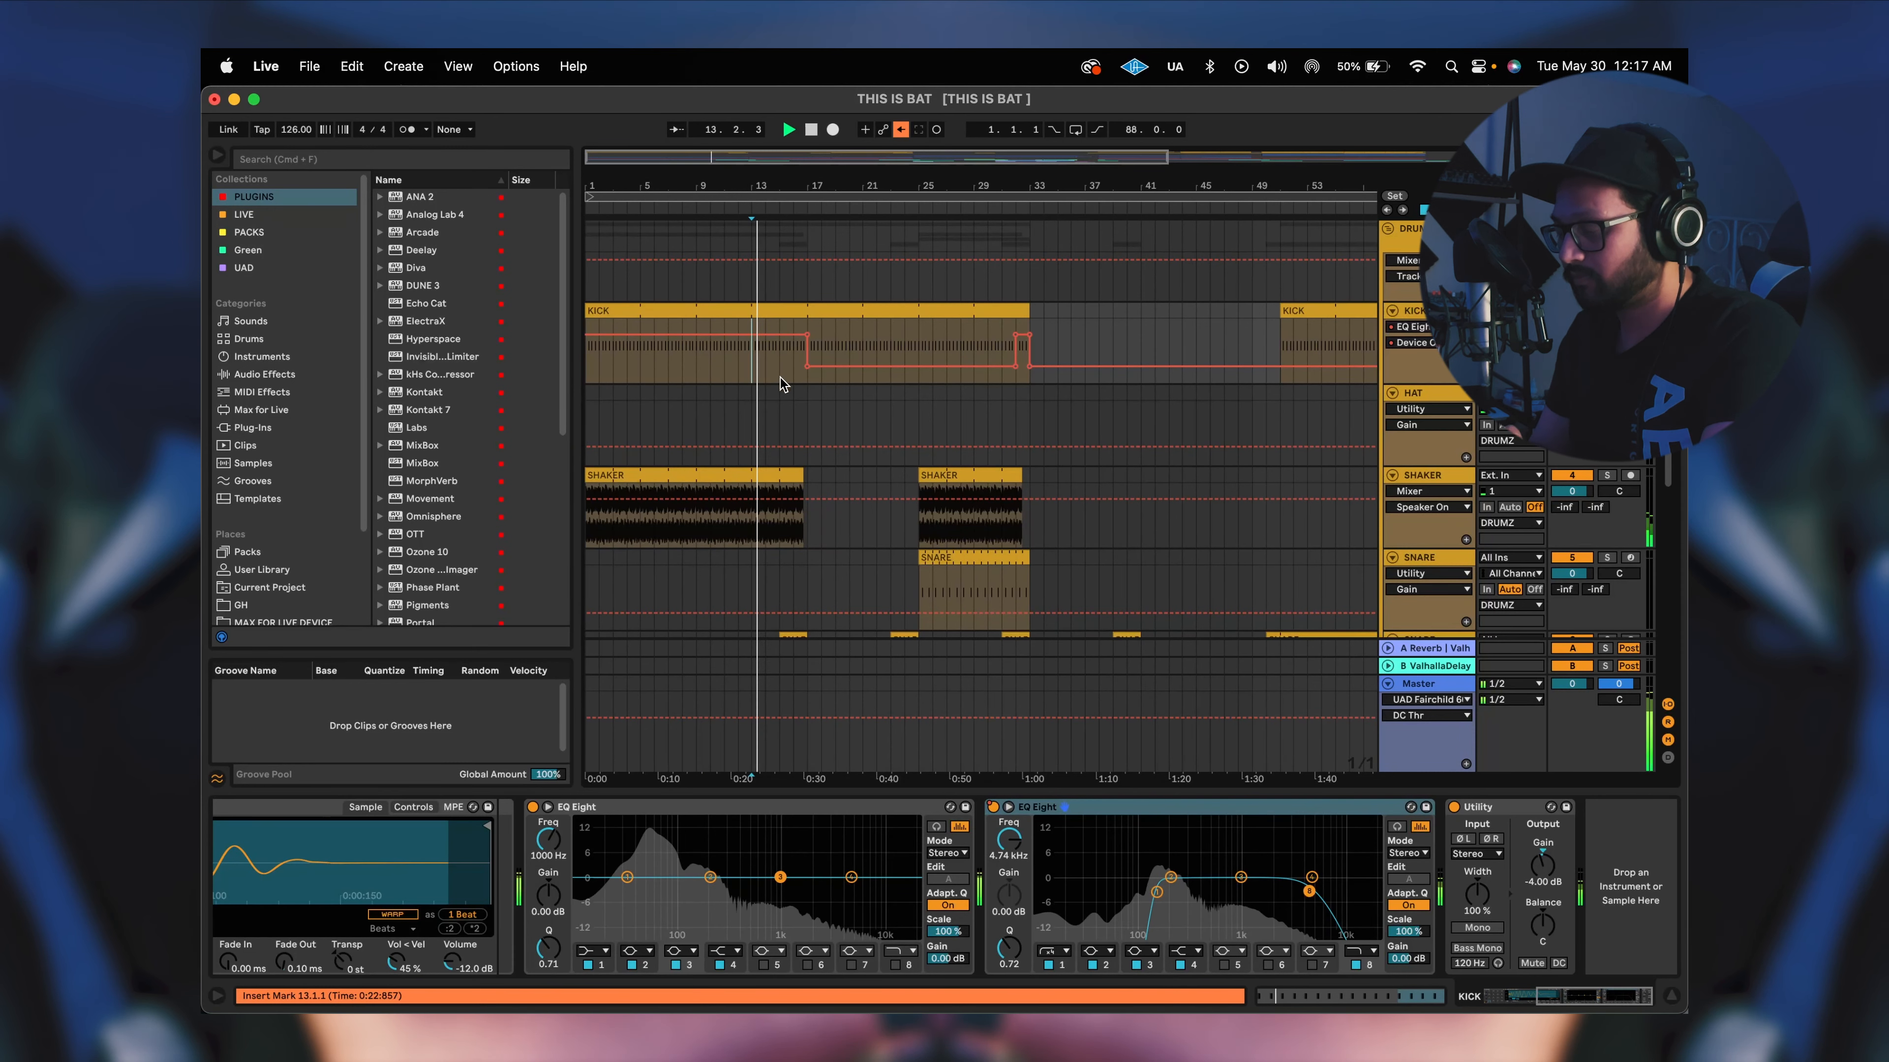
scroll(780, 378, down, 2)
scroll(781, 379, down, 1)
scroll(780, 379, up, 2)
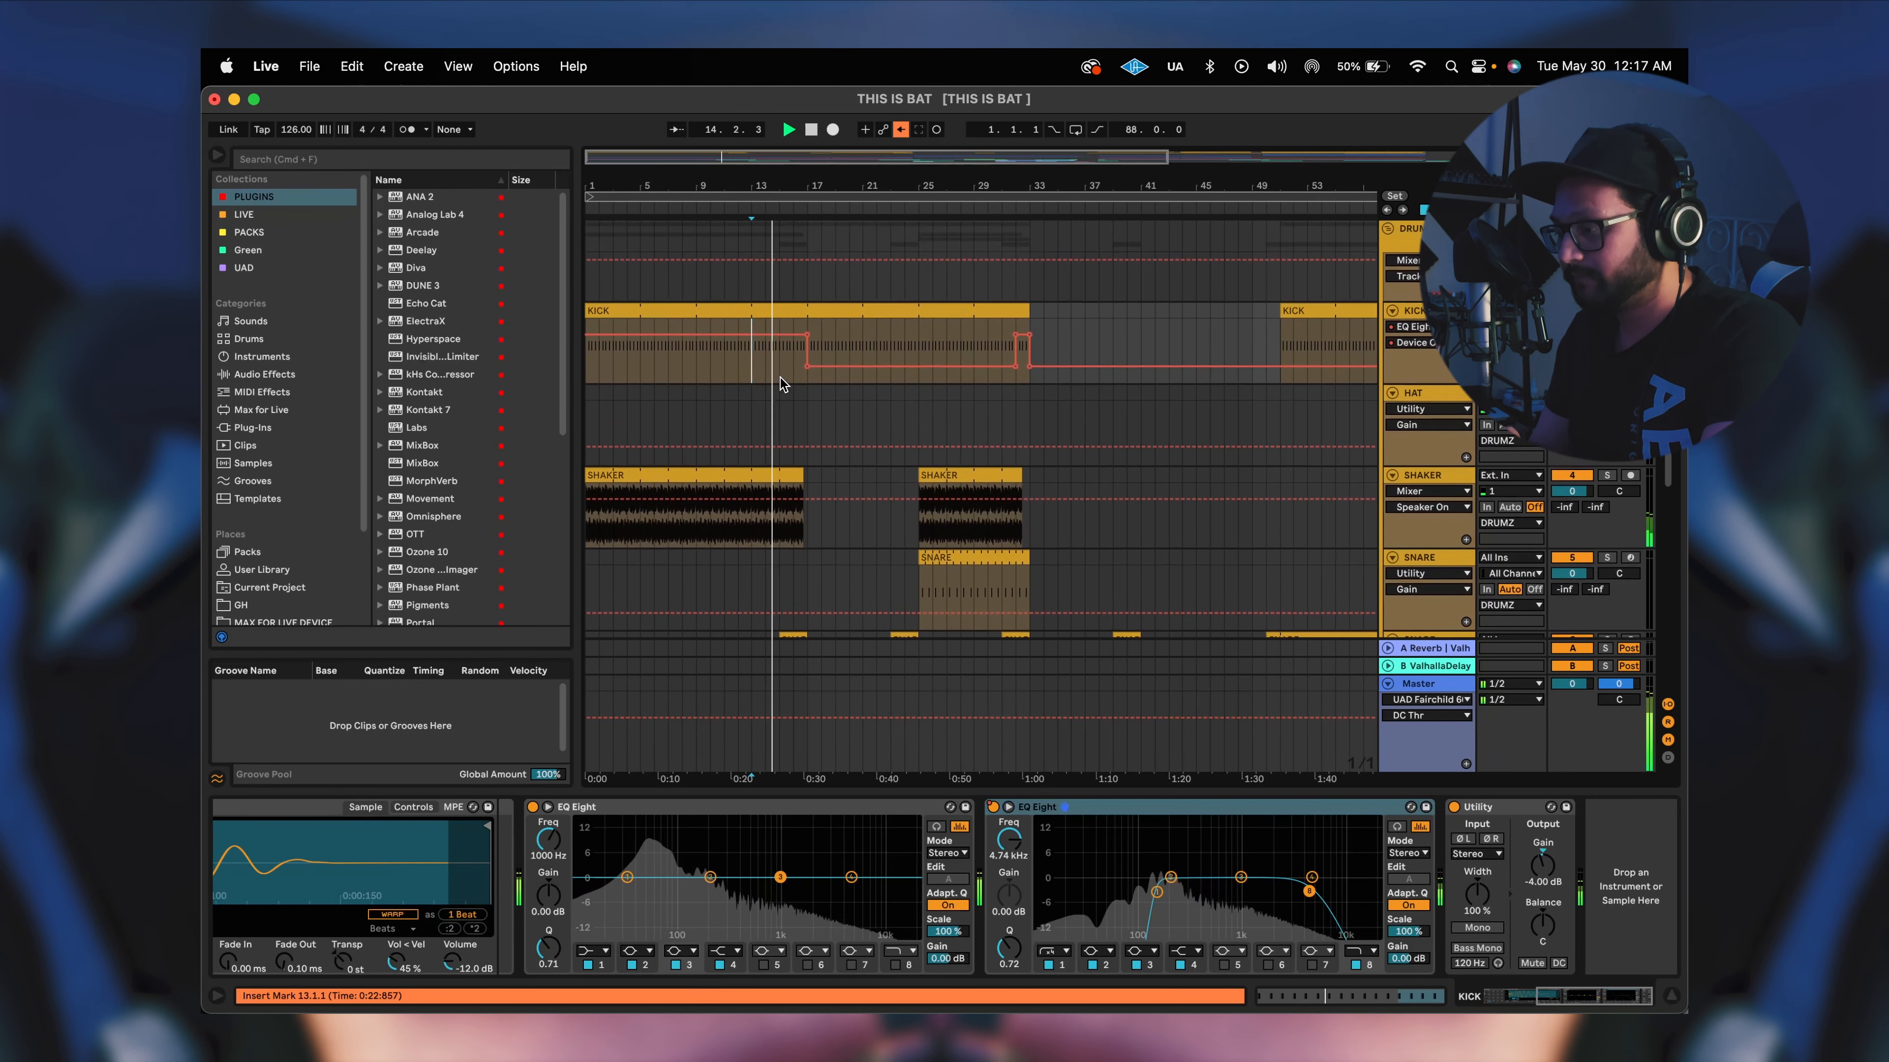
scroll(776, 392, up, 5)
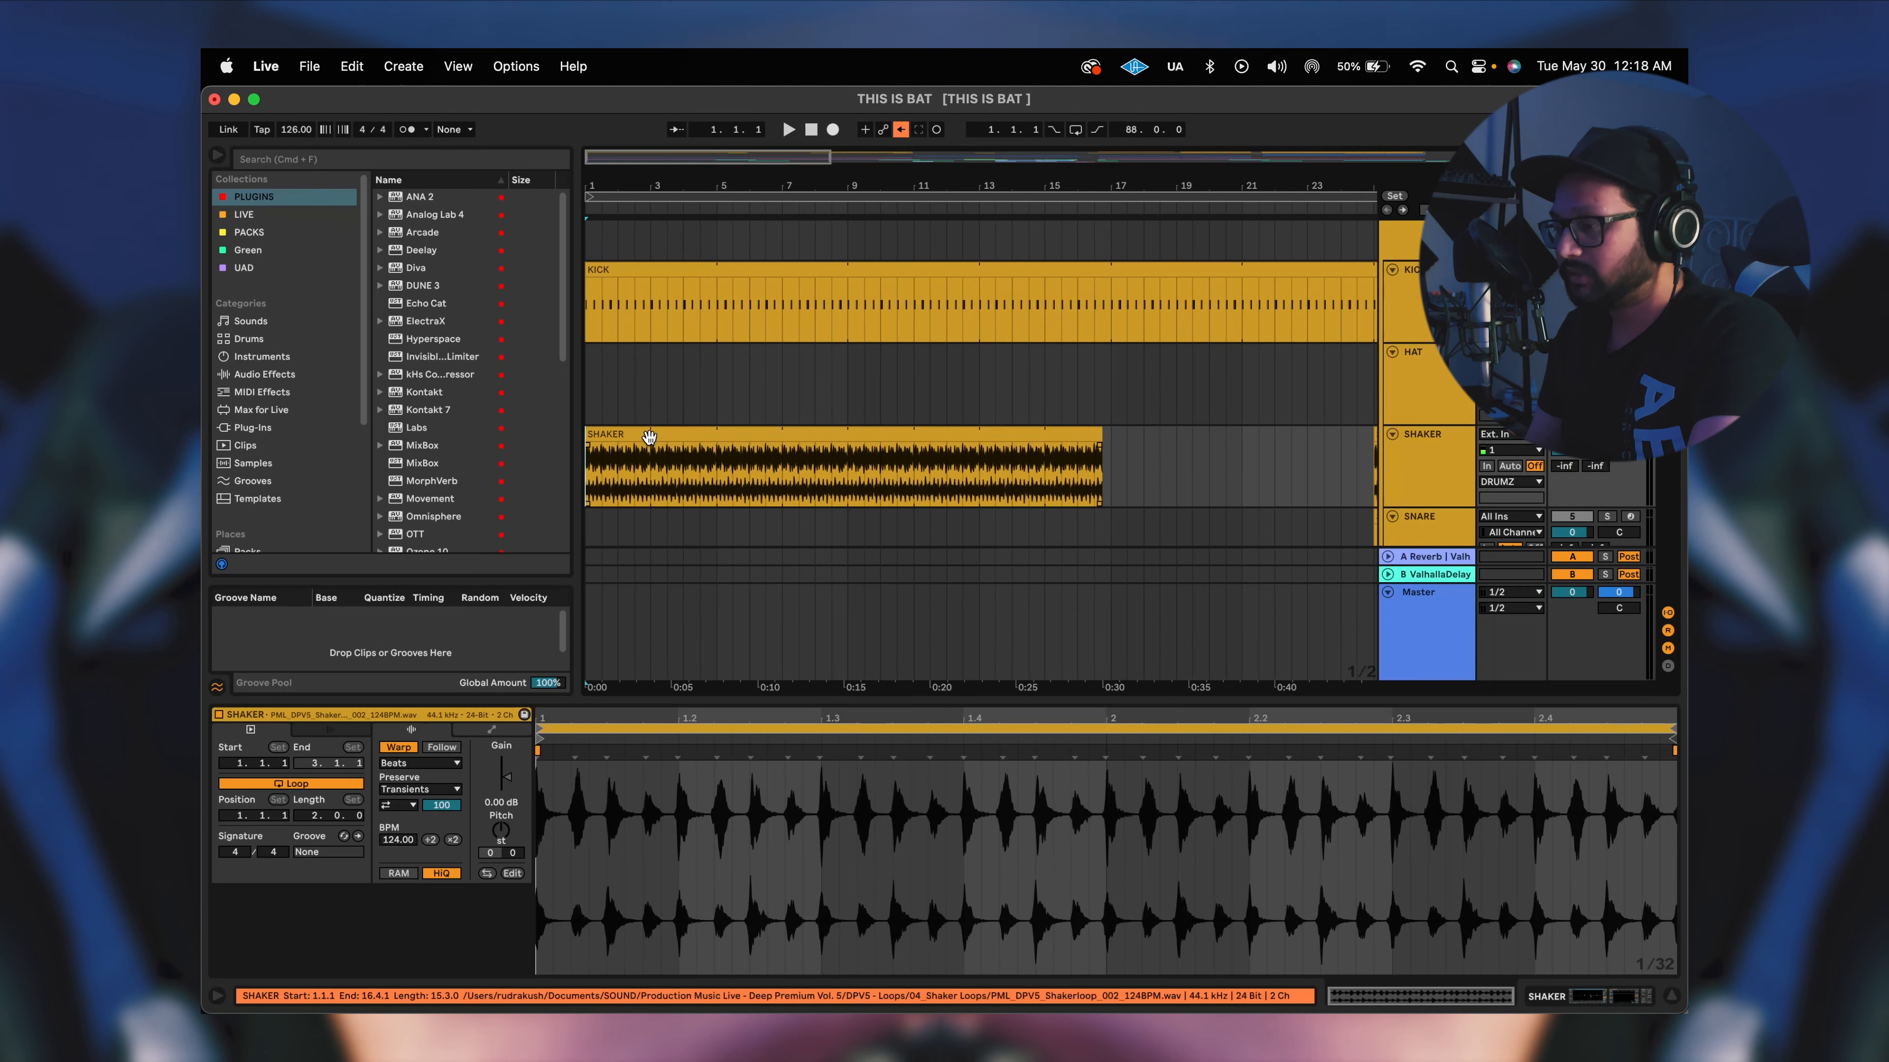
Play the shaker loop from bar 1 and bring up the shaker track's device chain.
scroll(650, 439, down, 2)
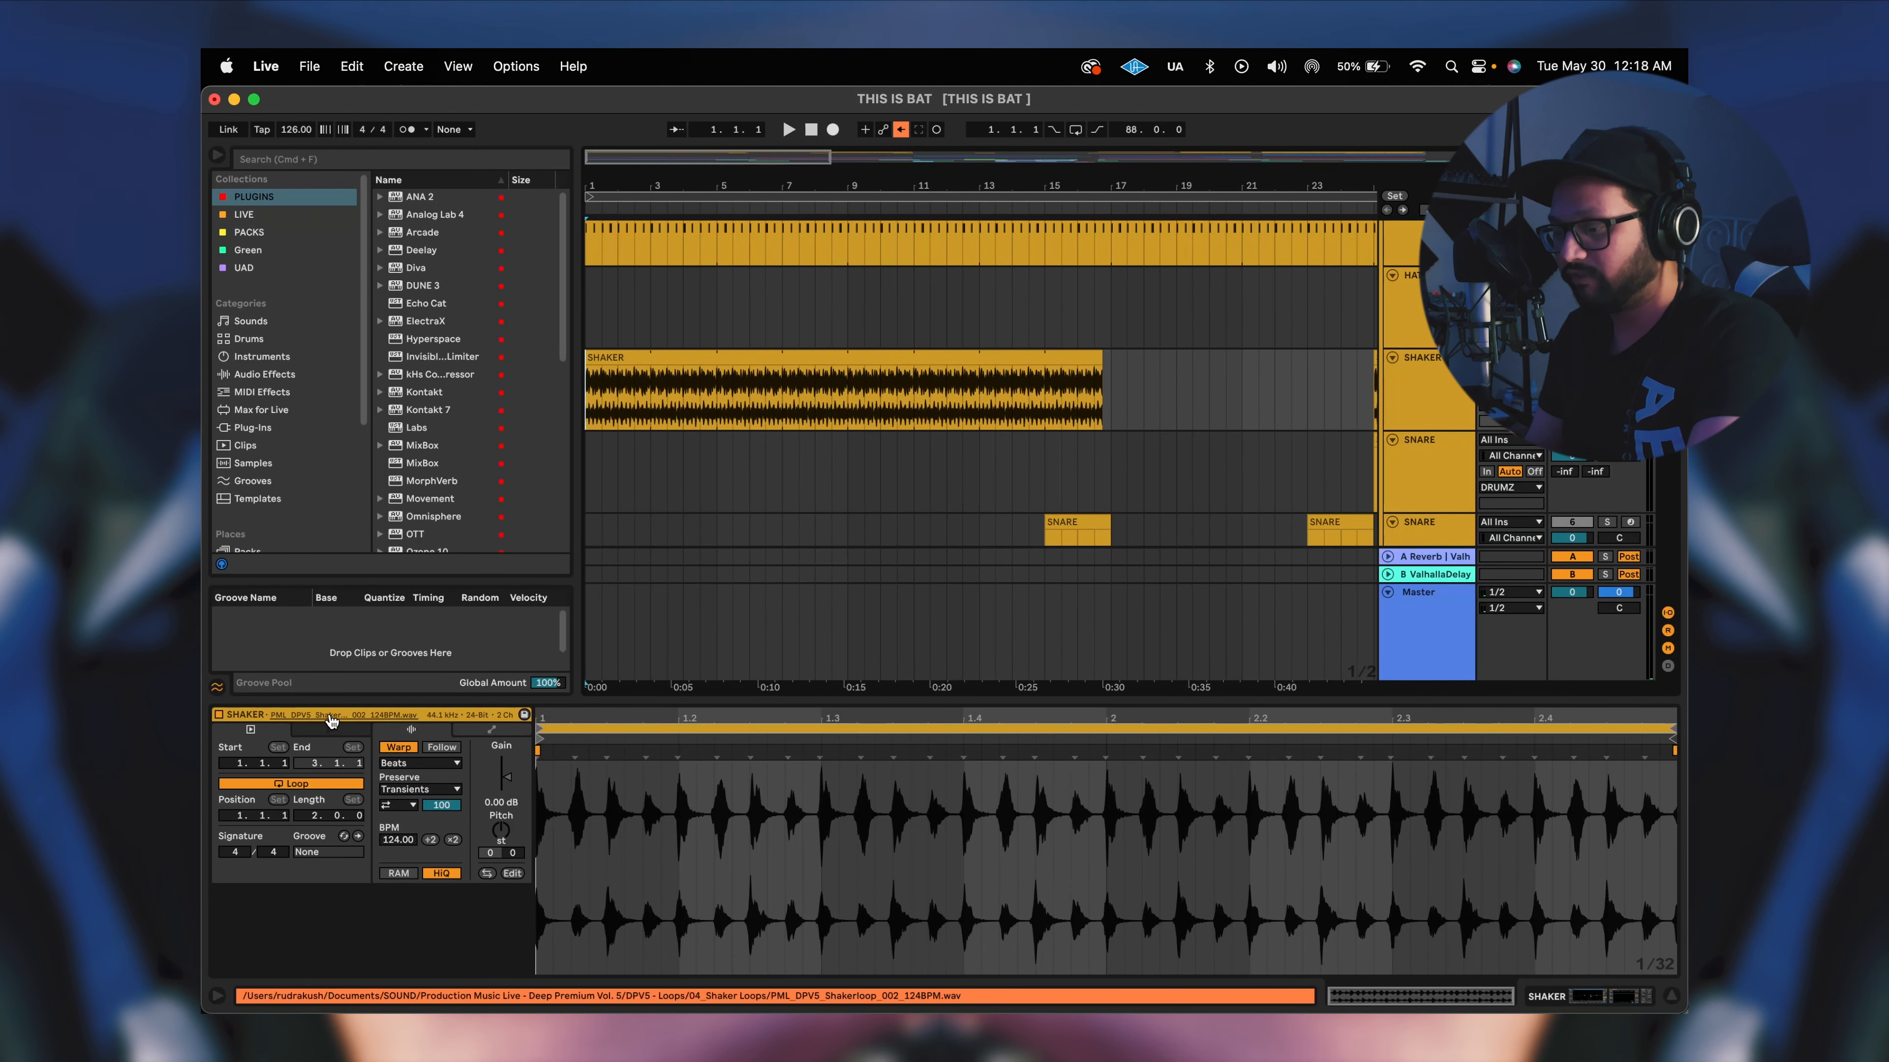
scroll(602, 376, up, 3)
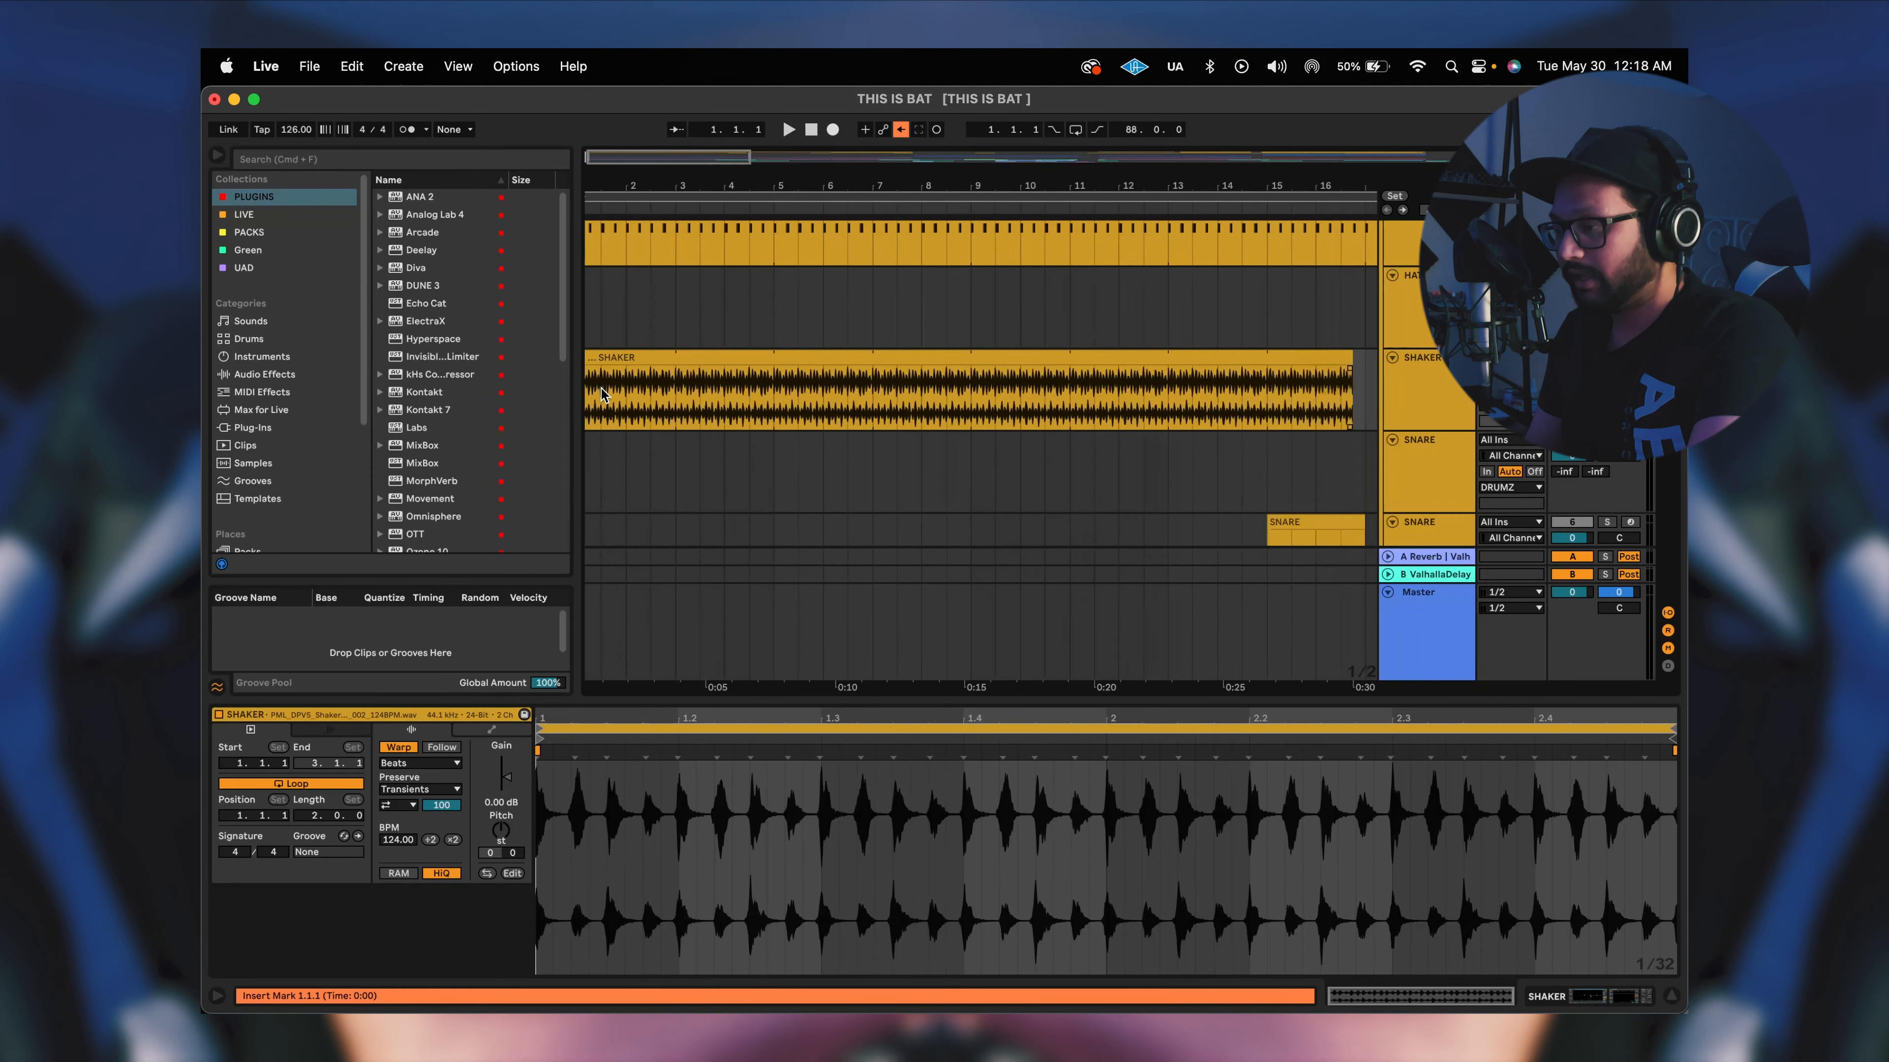
scroll(603, 391, down, 1)
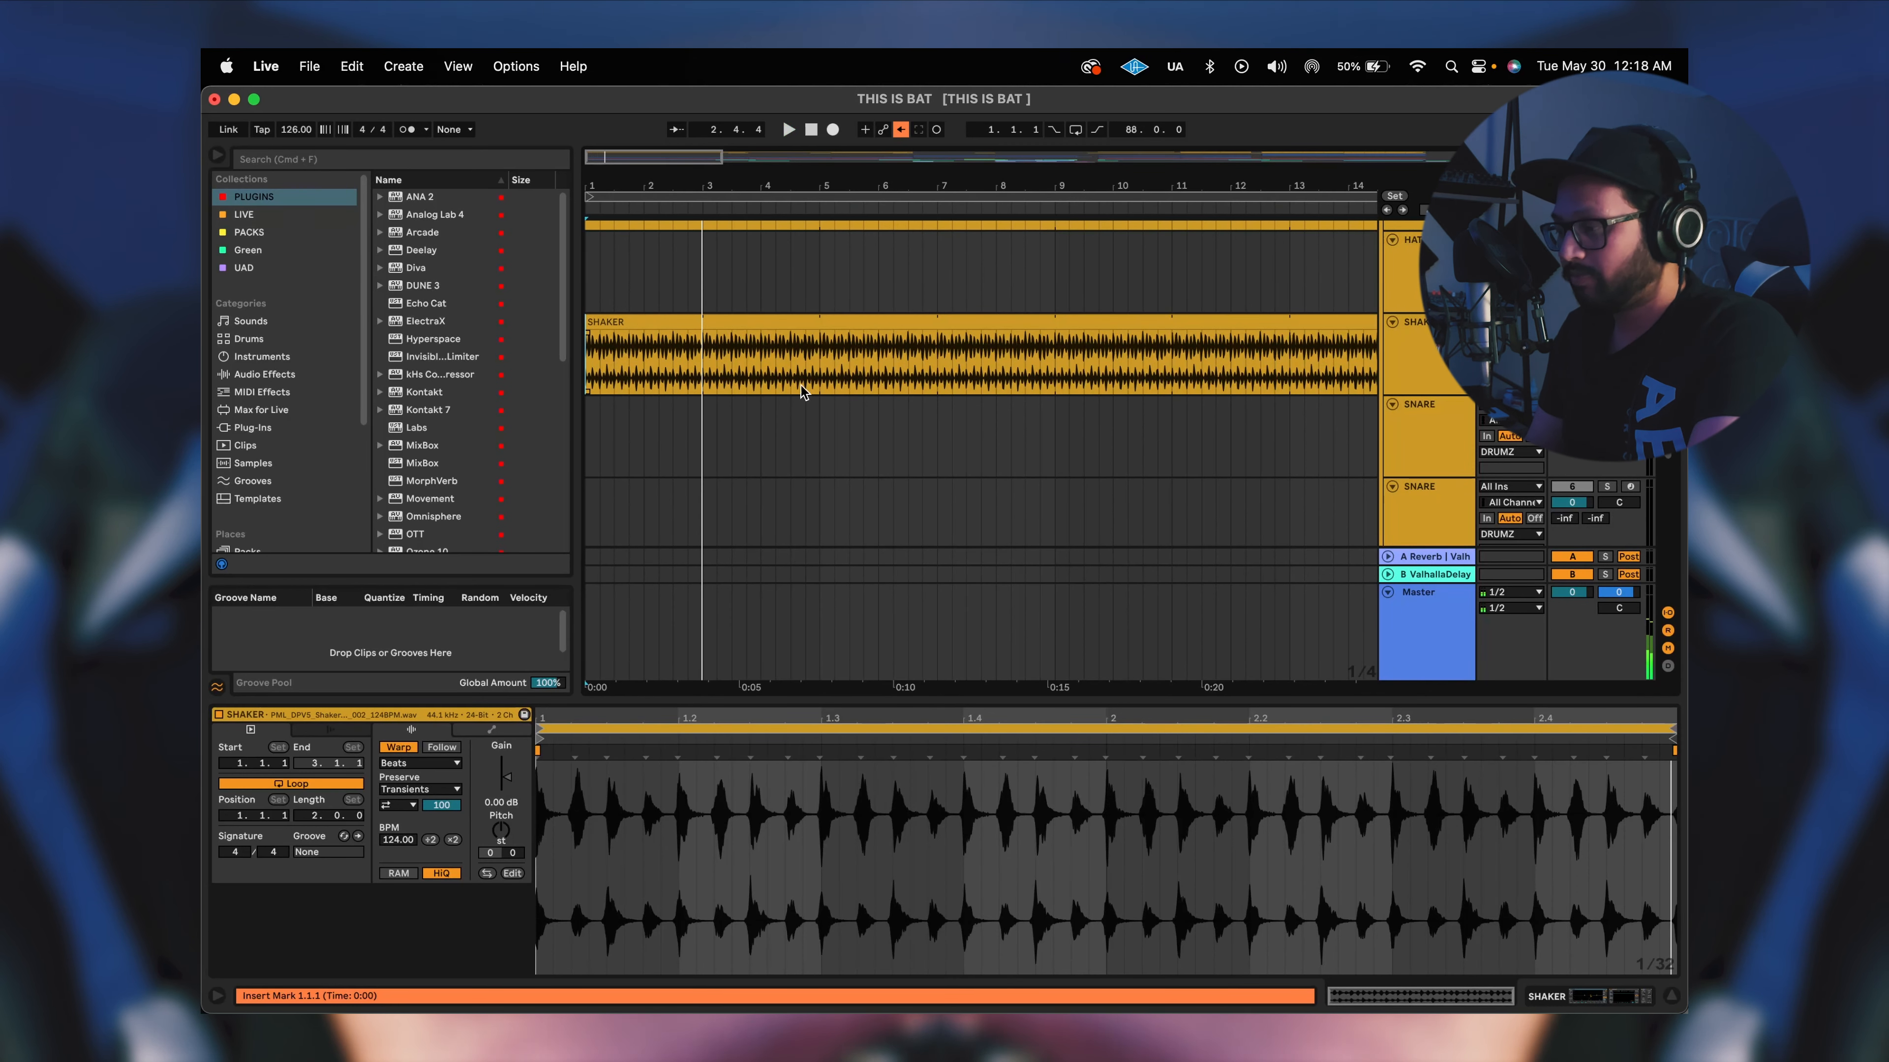
scroll(764, 379, down, 3)
click(1624, 997)
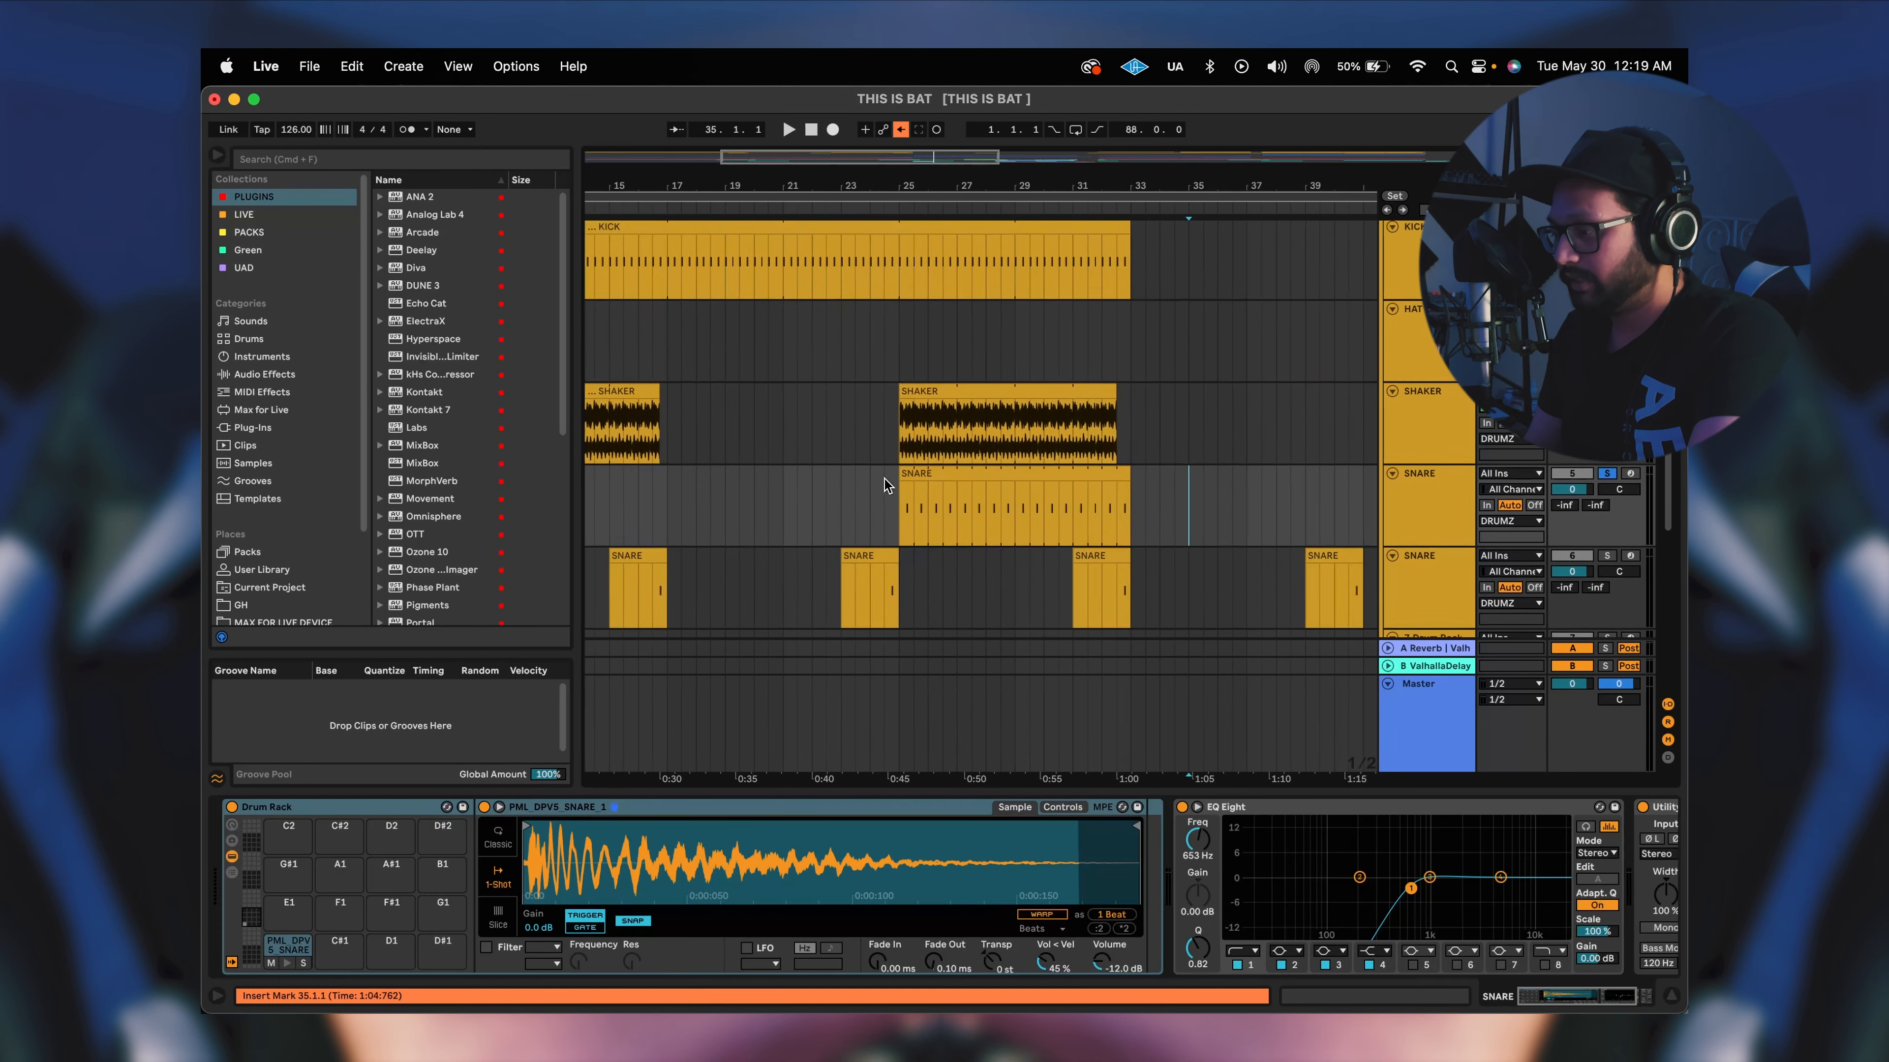
Play the upper snare track's clip from bar 25 in solo, then stop playback.
scroll(883, 479, right, 1)
scroll(883, 476, down, 1)
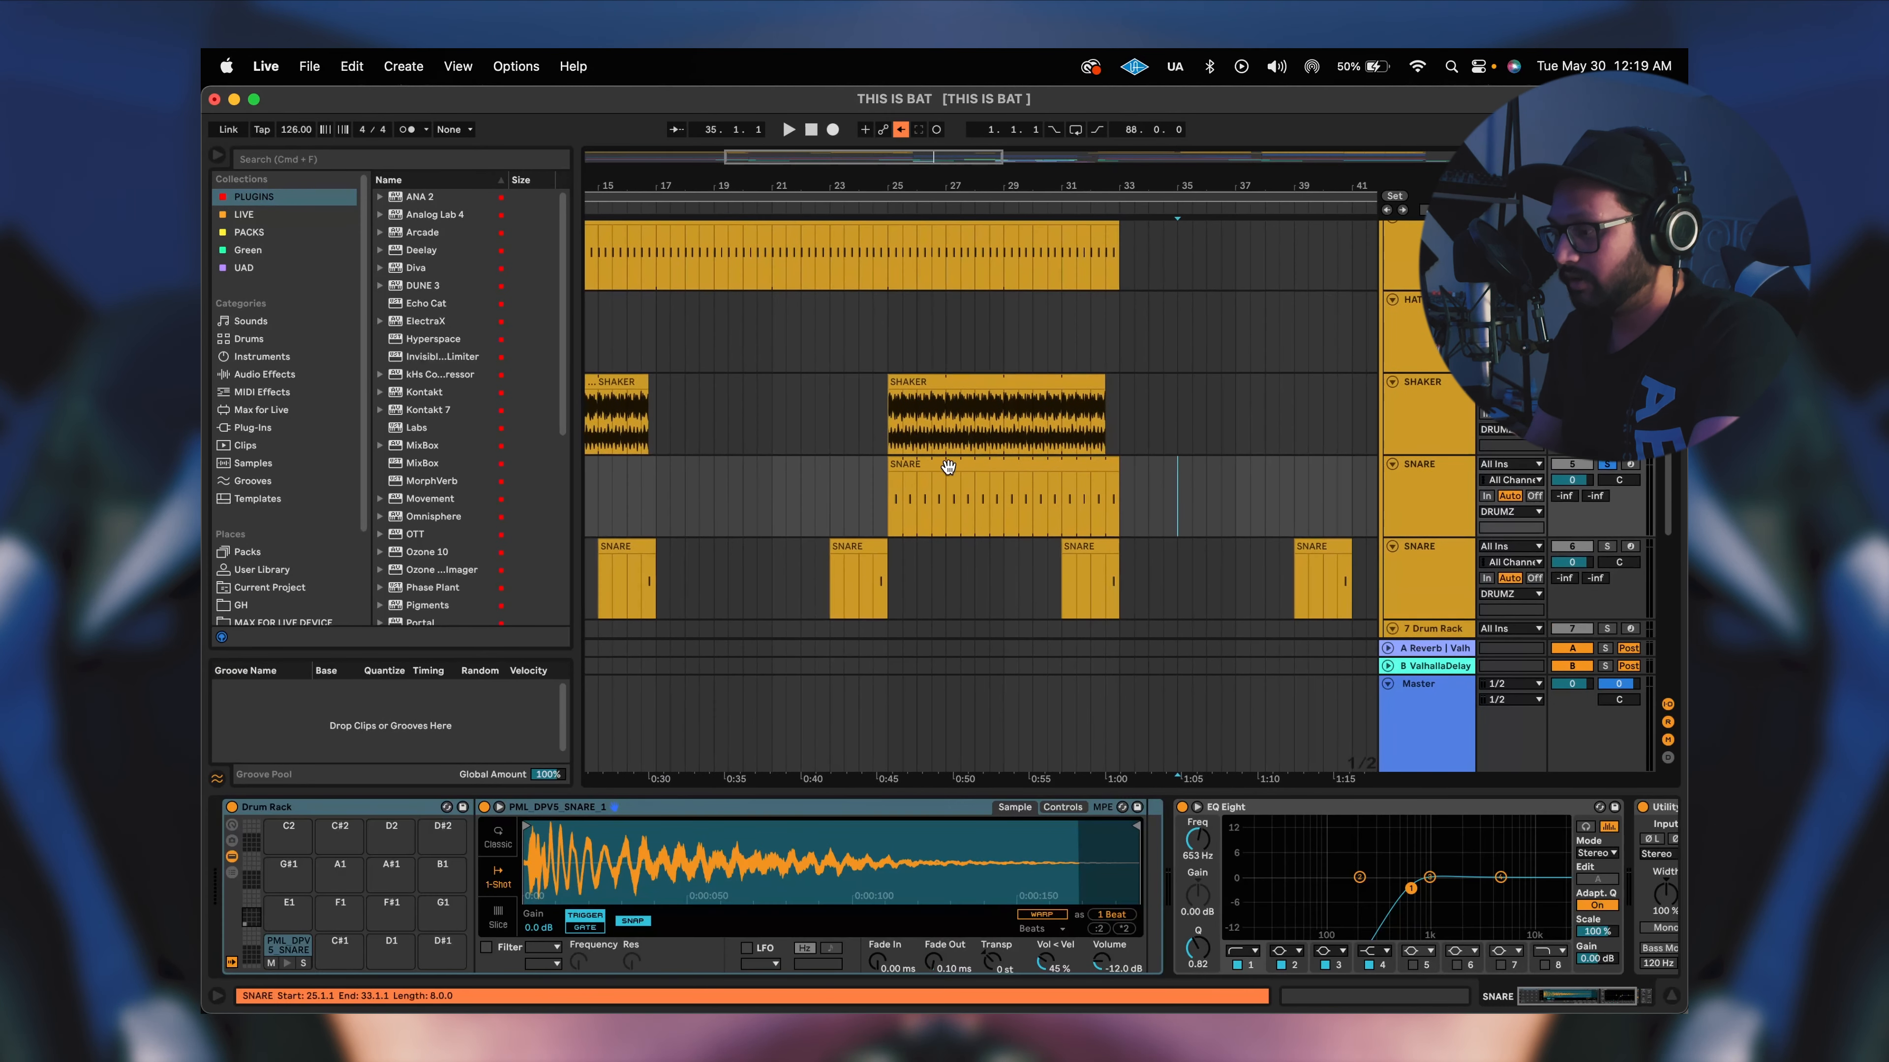
click(962, 467)
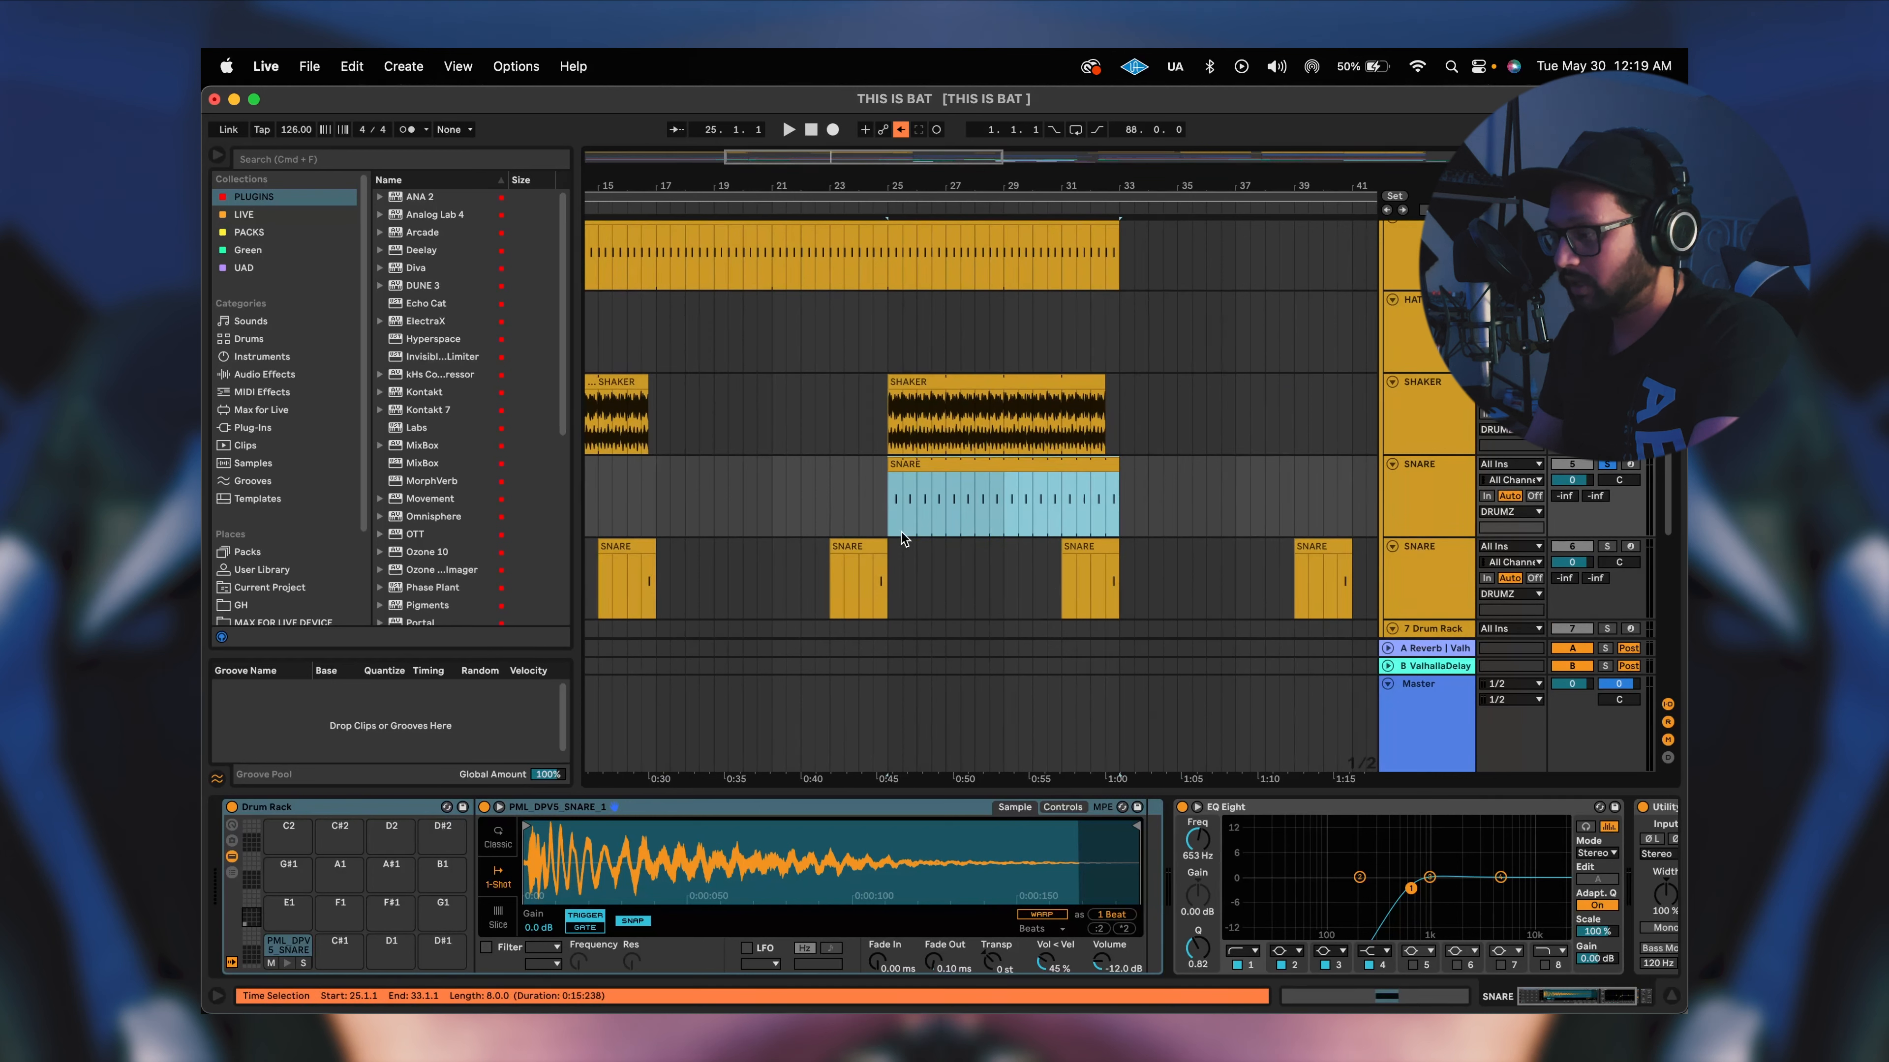
click(895, 502)
key(space)
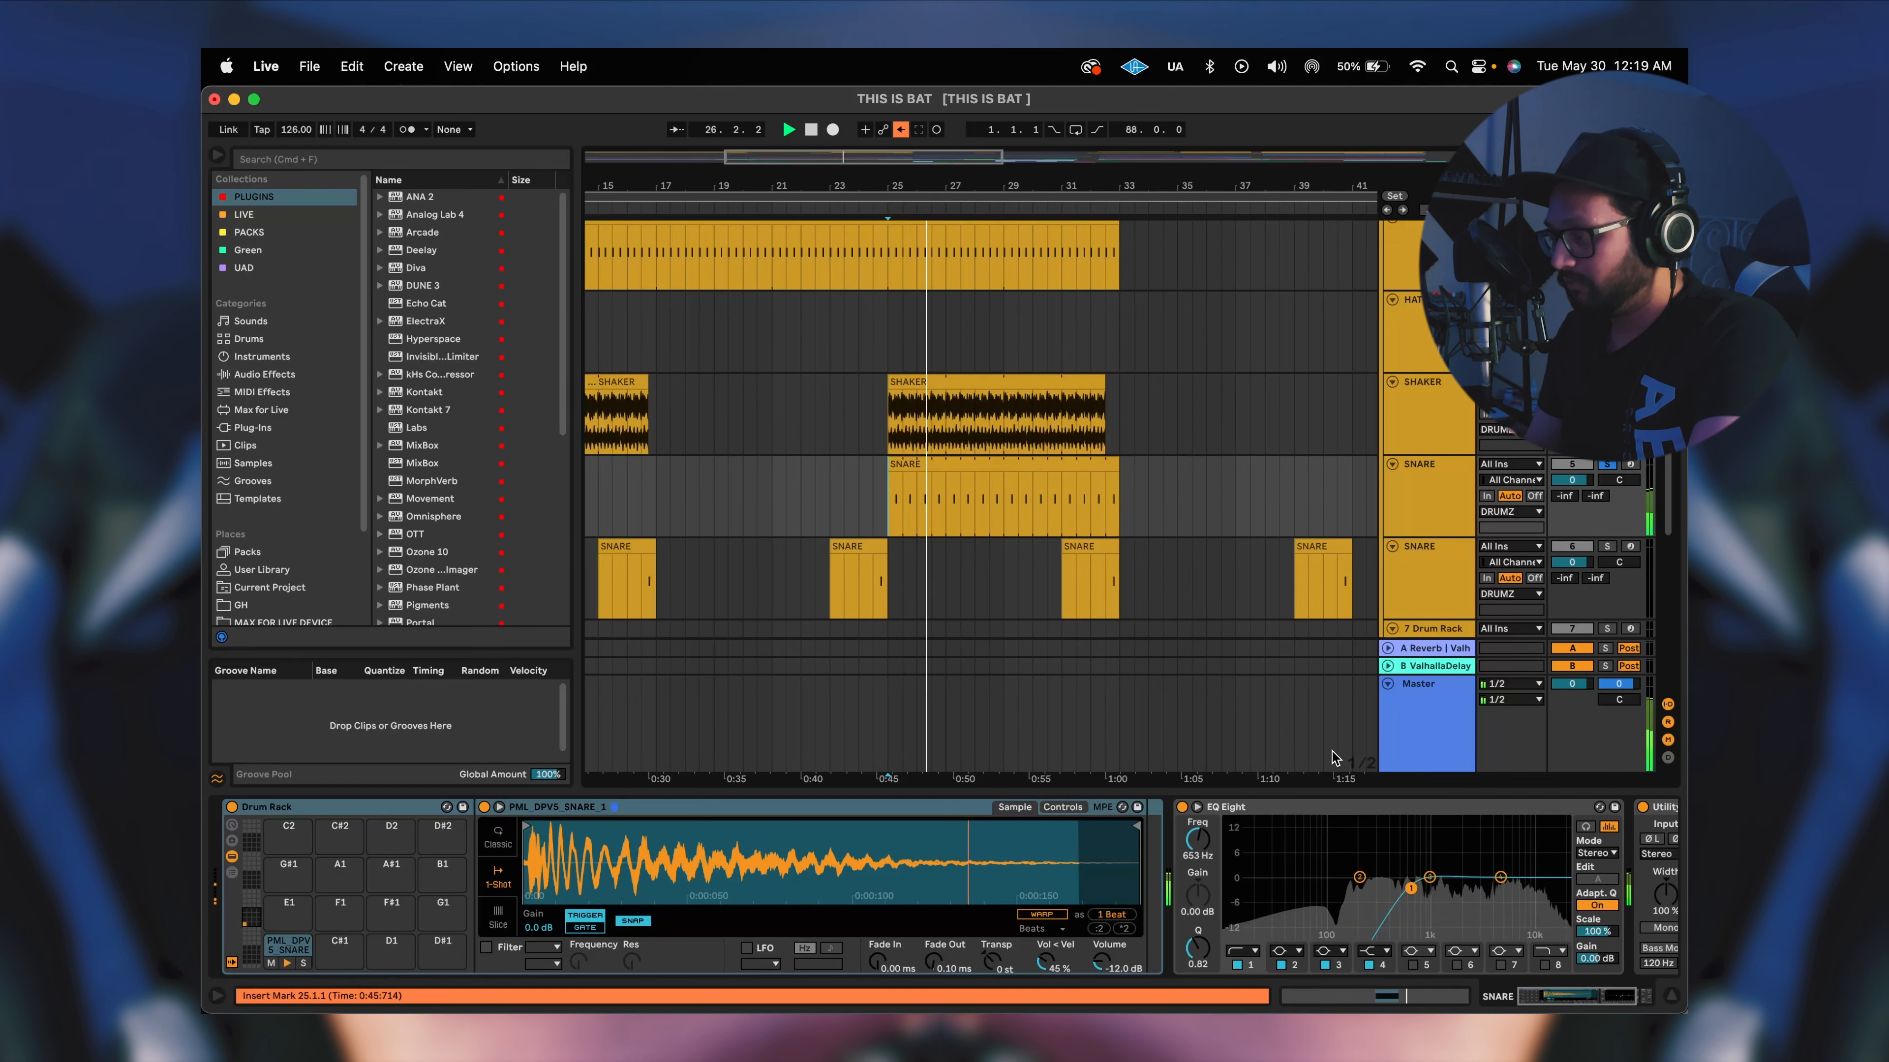
key(space)
Examine the snare's device chain from the Drum Rack sample through EQ Eight to Utility.
scroll(1252, 913, right, 3)
scroll(1157, 930, right, 1)
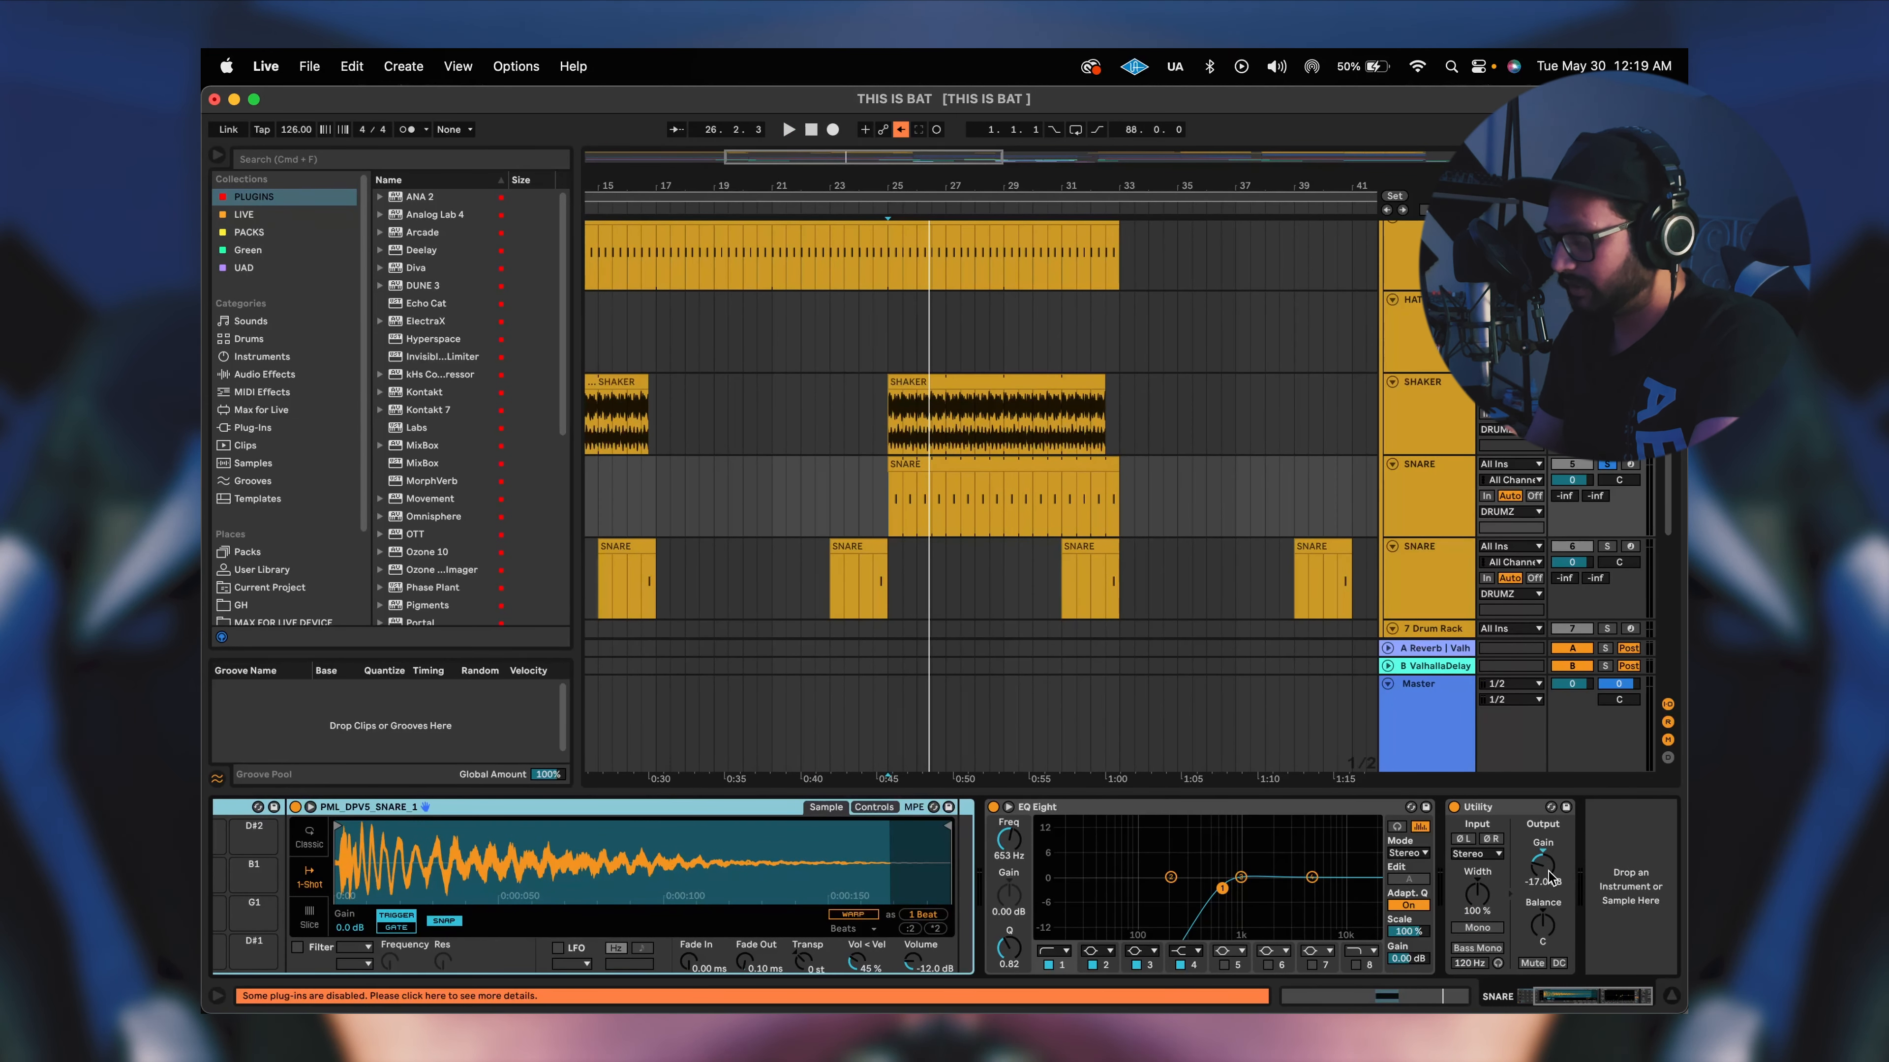
scroll(650, 935, left, 5)
scroll(764, 926, right, 5)
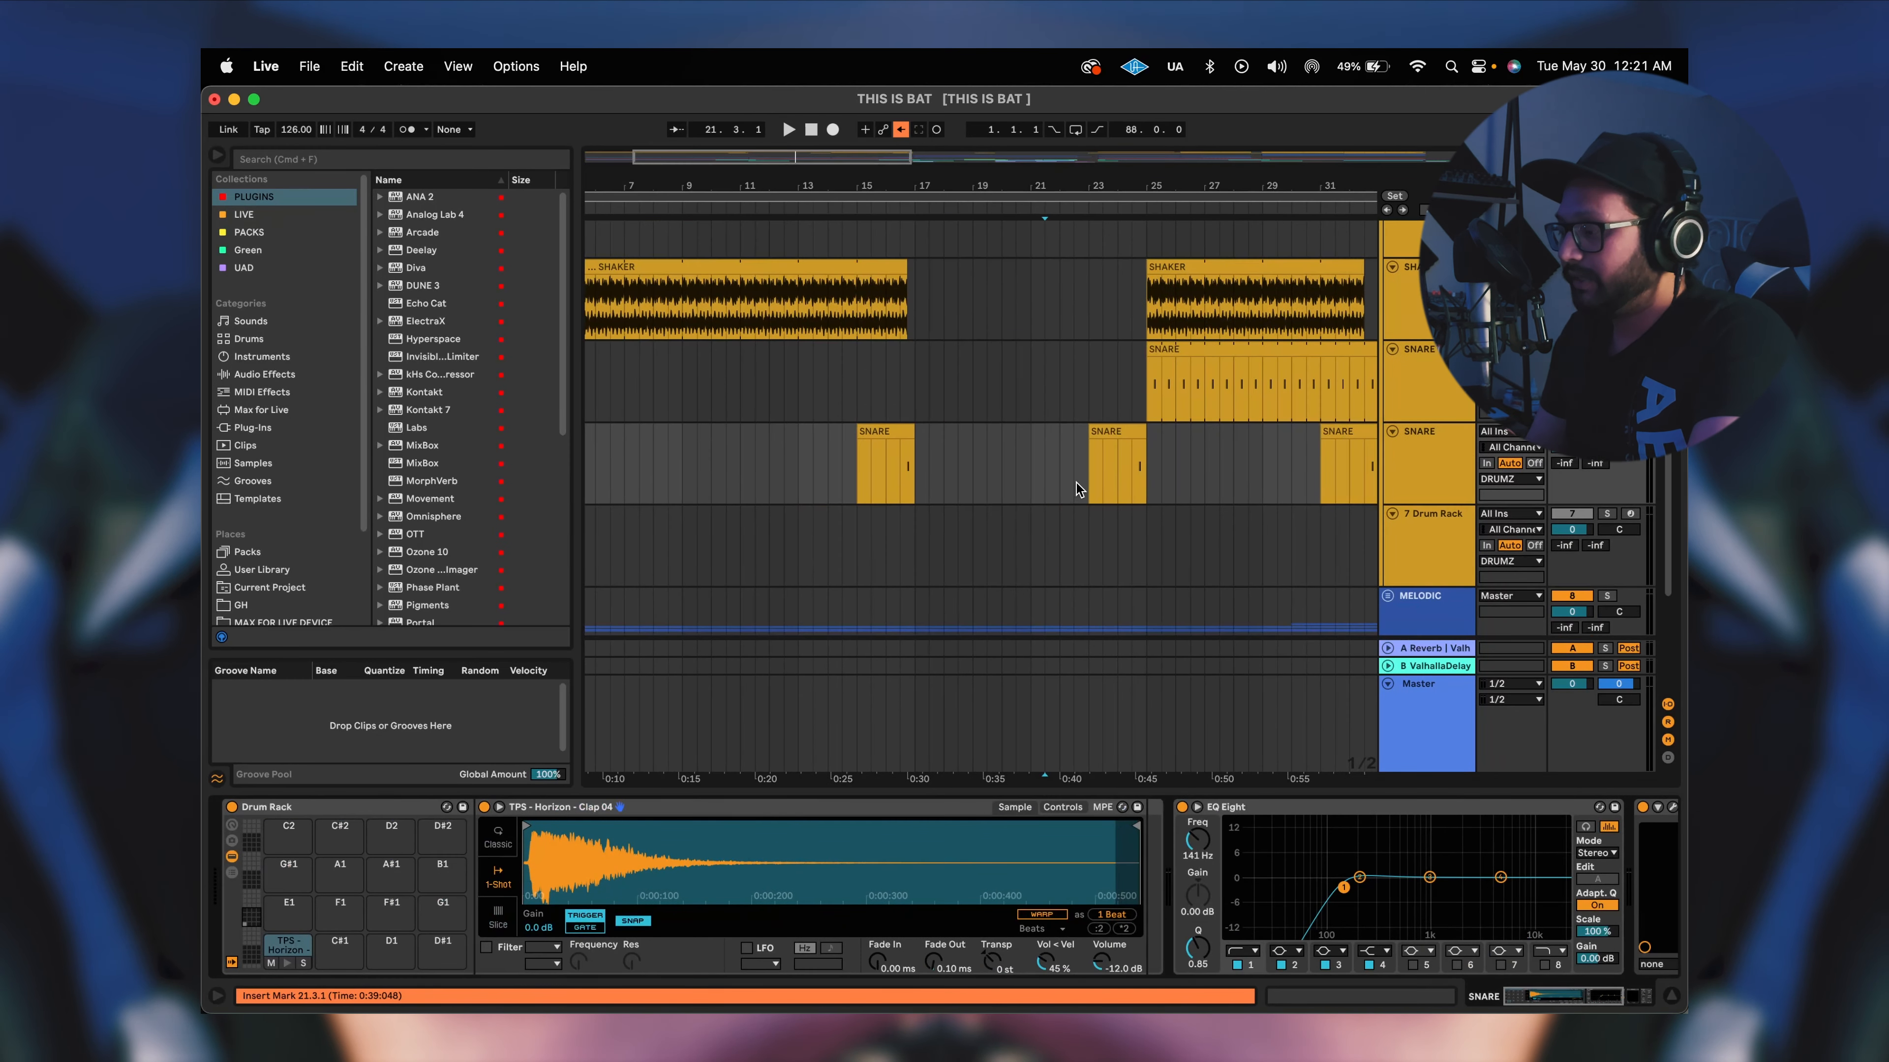
Examine the clap track's device chain, viewing the ValhallaVintageVerb settings and closing the plug-in window.
scroll(962, 595, right, 3)
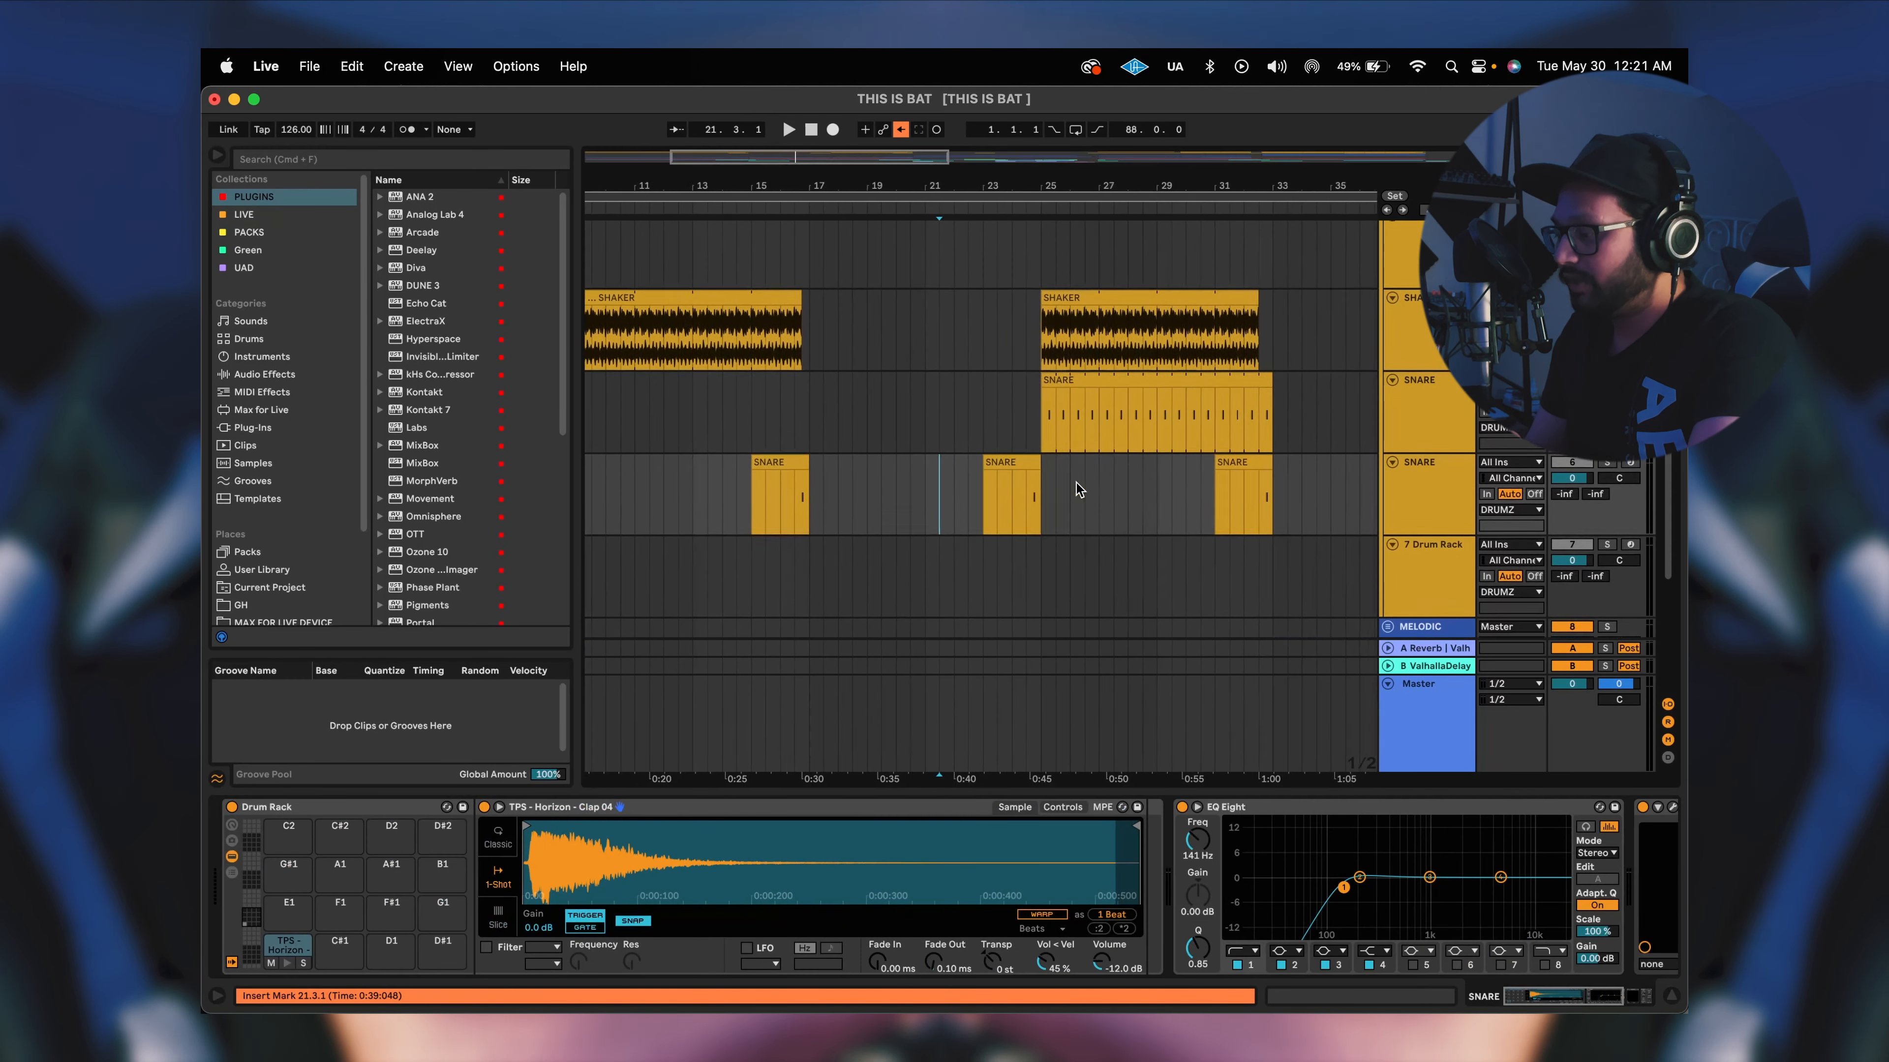
scroll(1278, 943, right, 6)
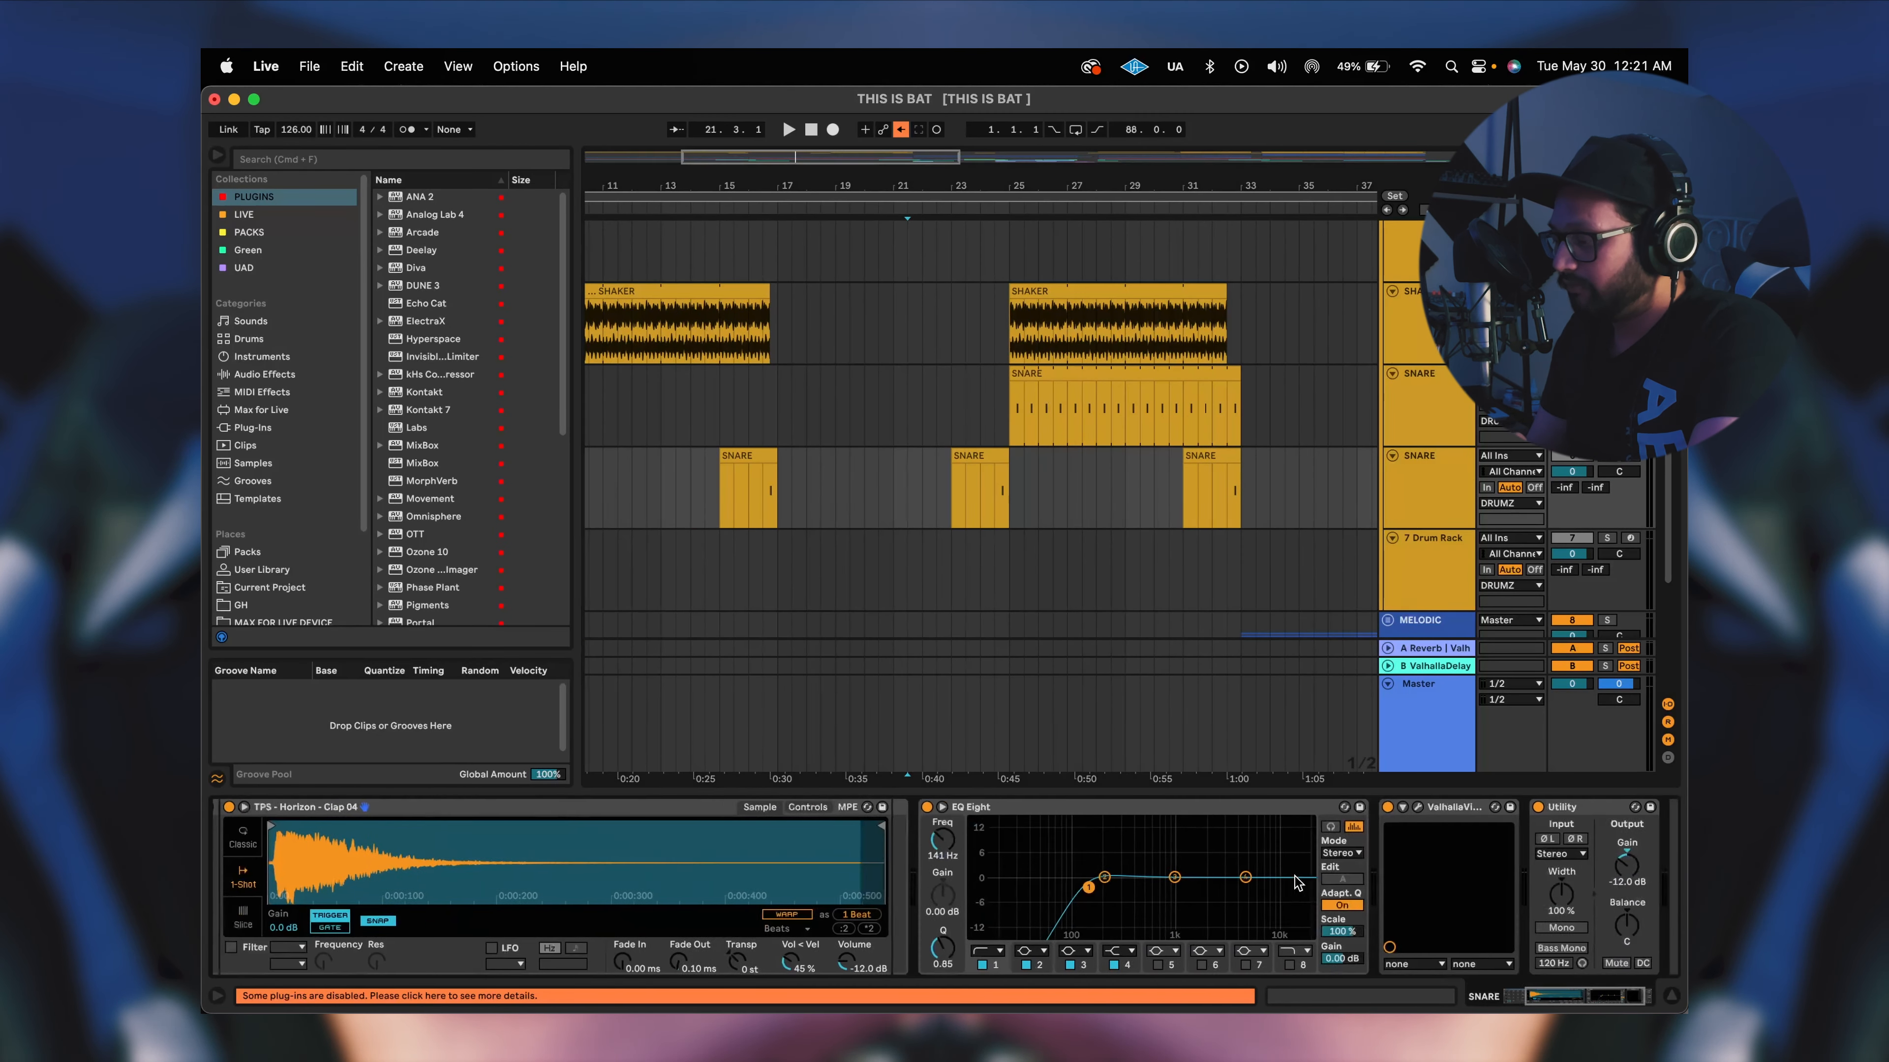
scroll(1131, 906, right, 2)
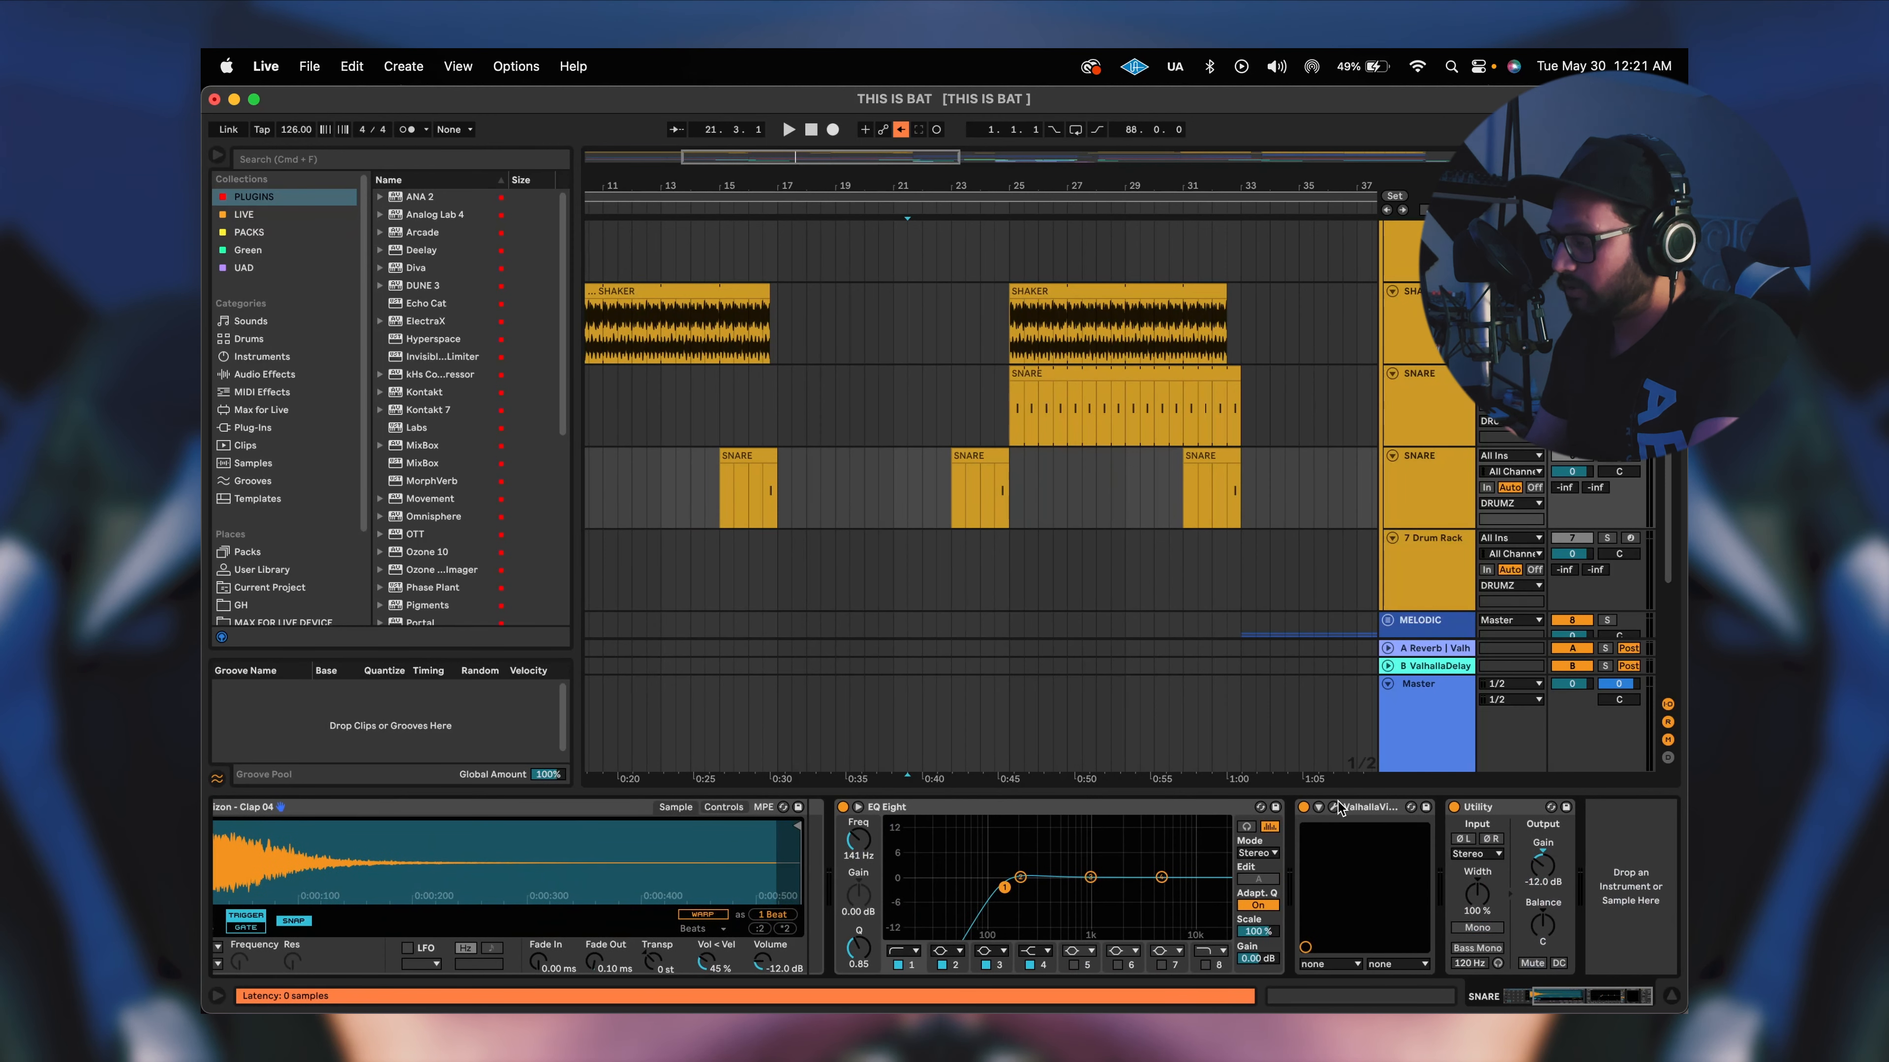
click(1334, 807)
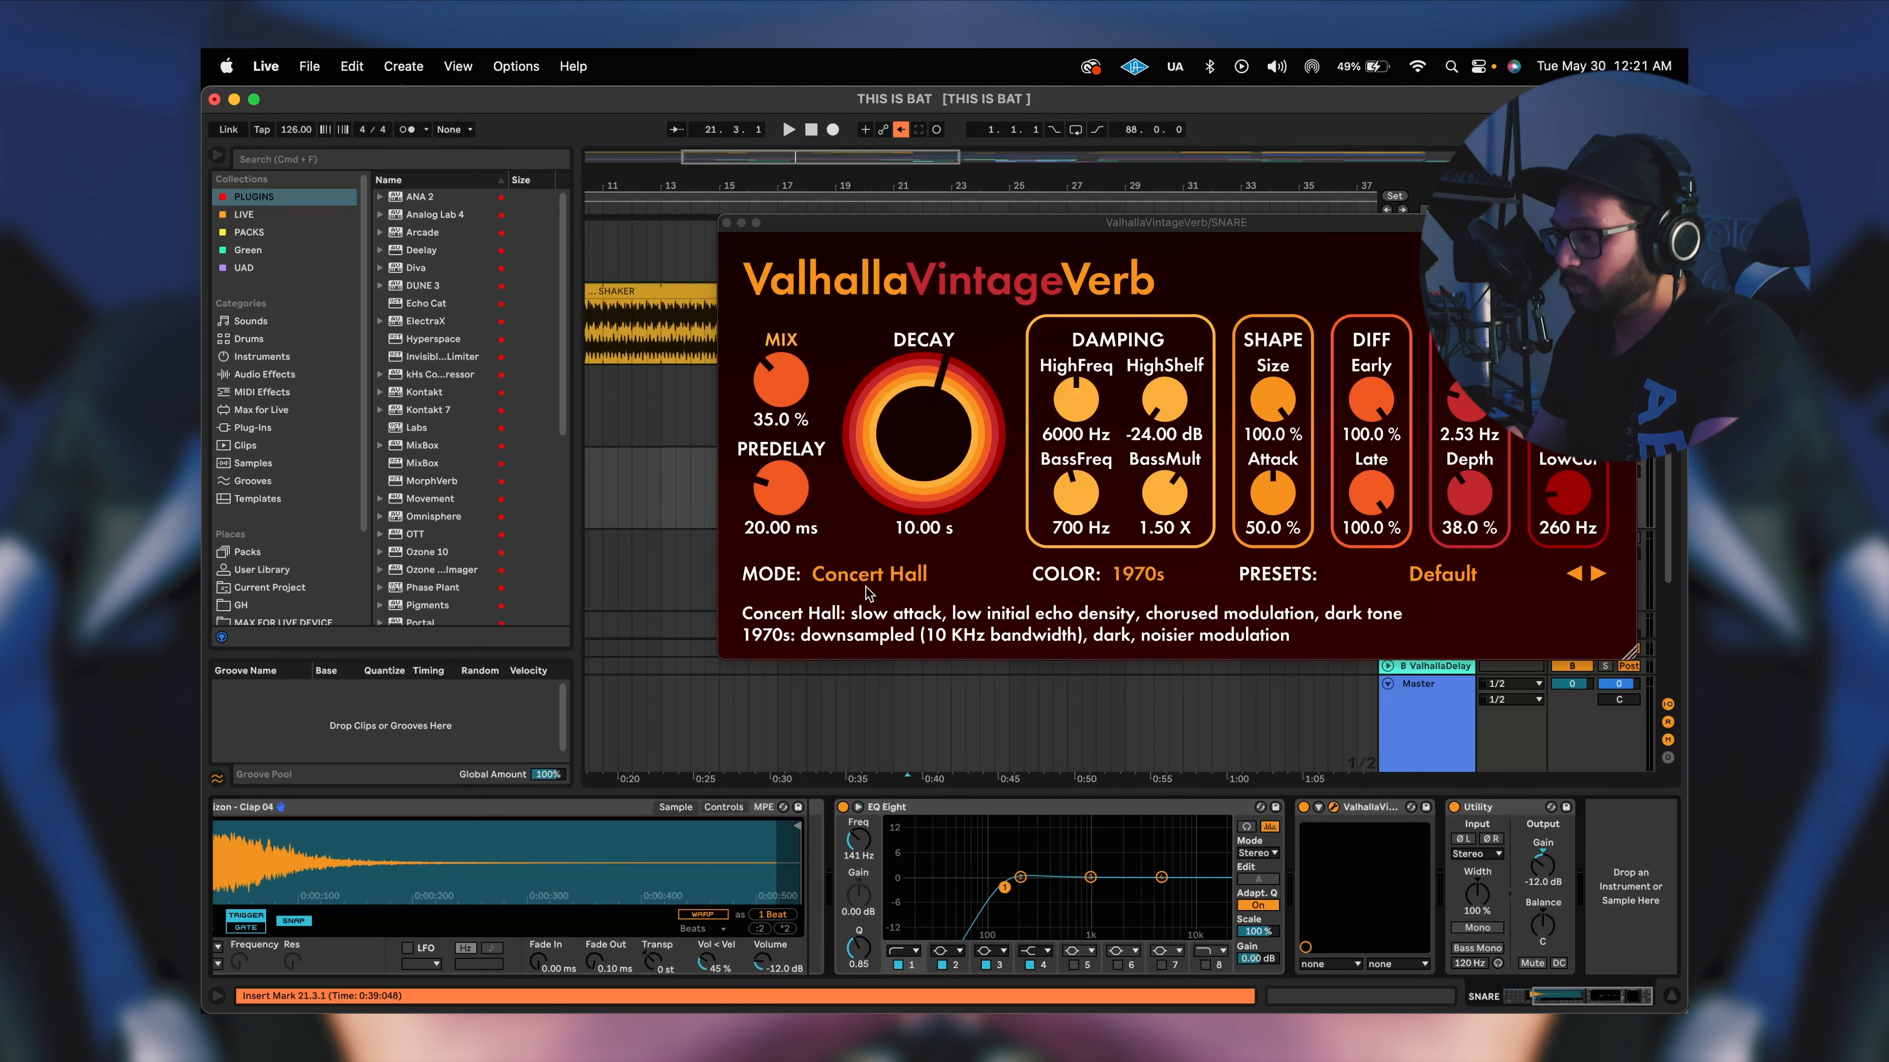
click(727, 225)
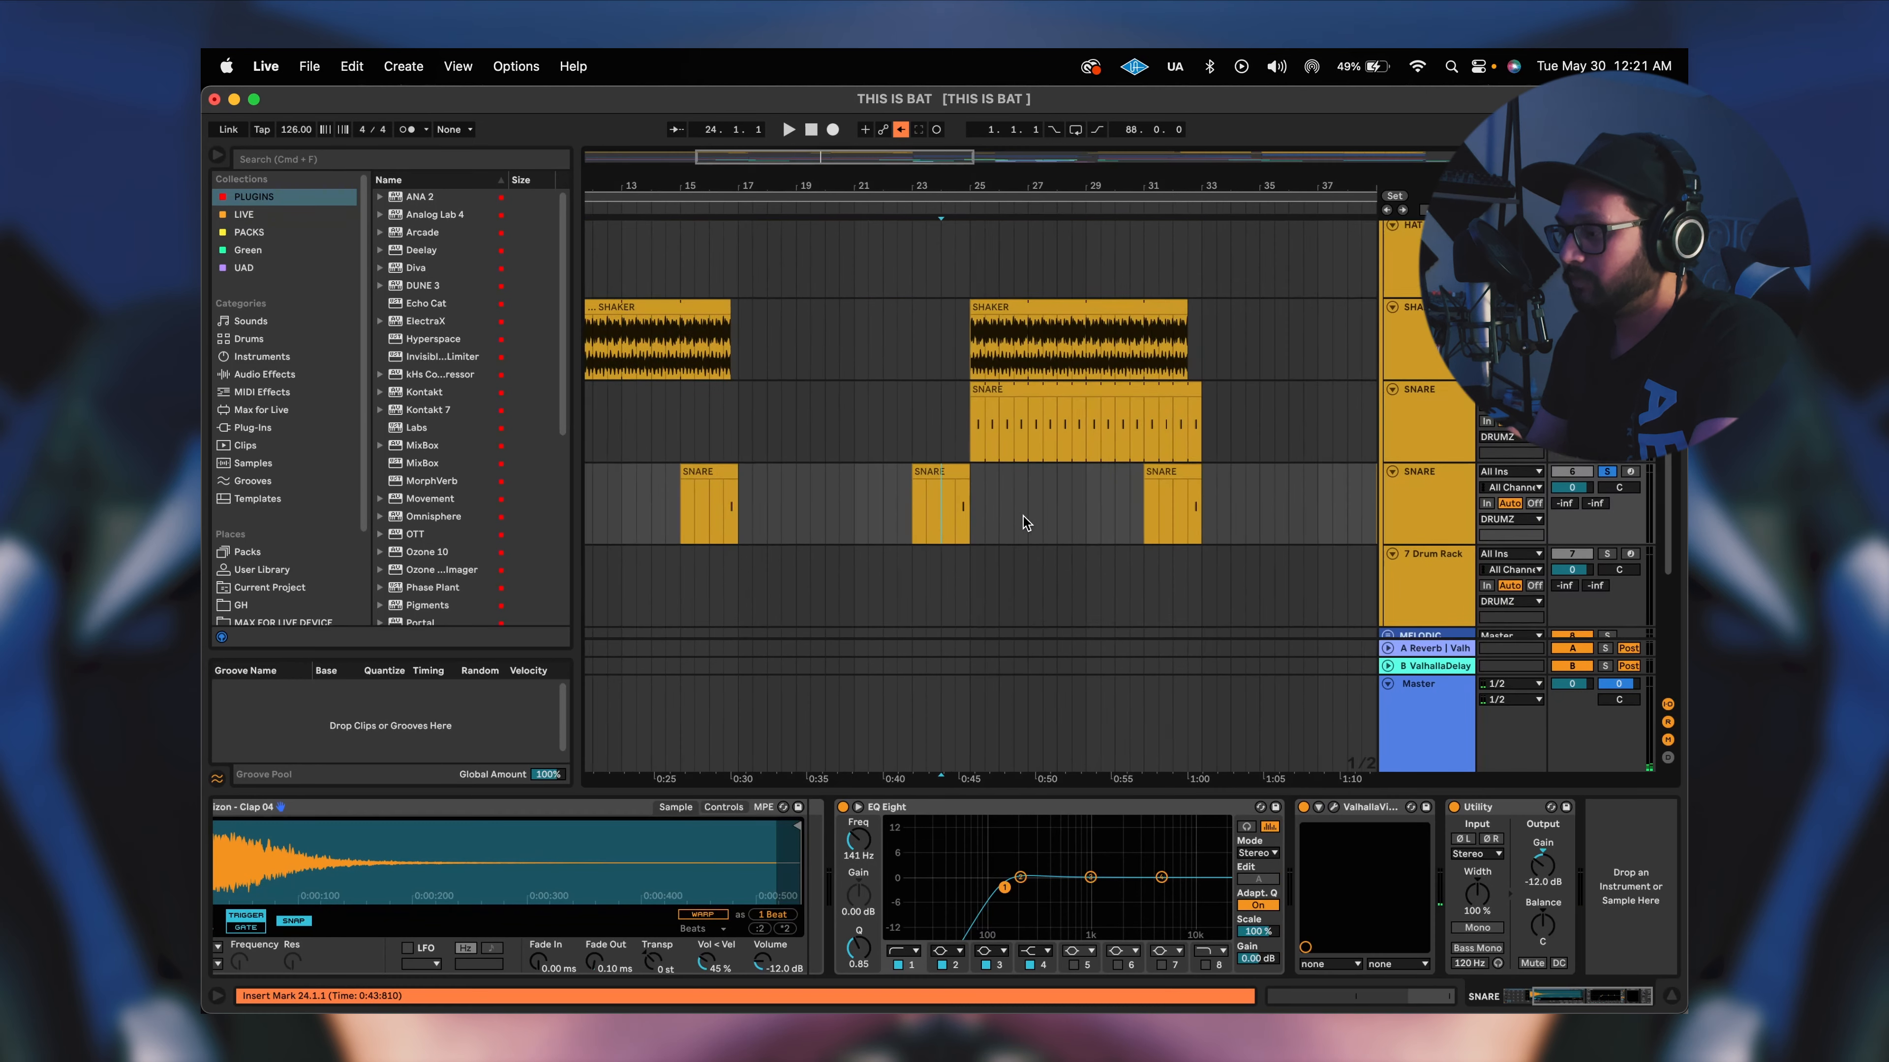
Play the clap track from bar 24, then stop playback.
key(space)
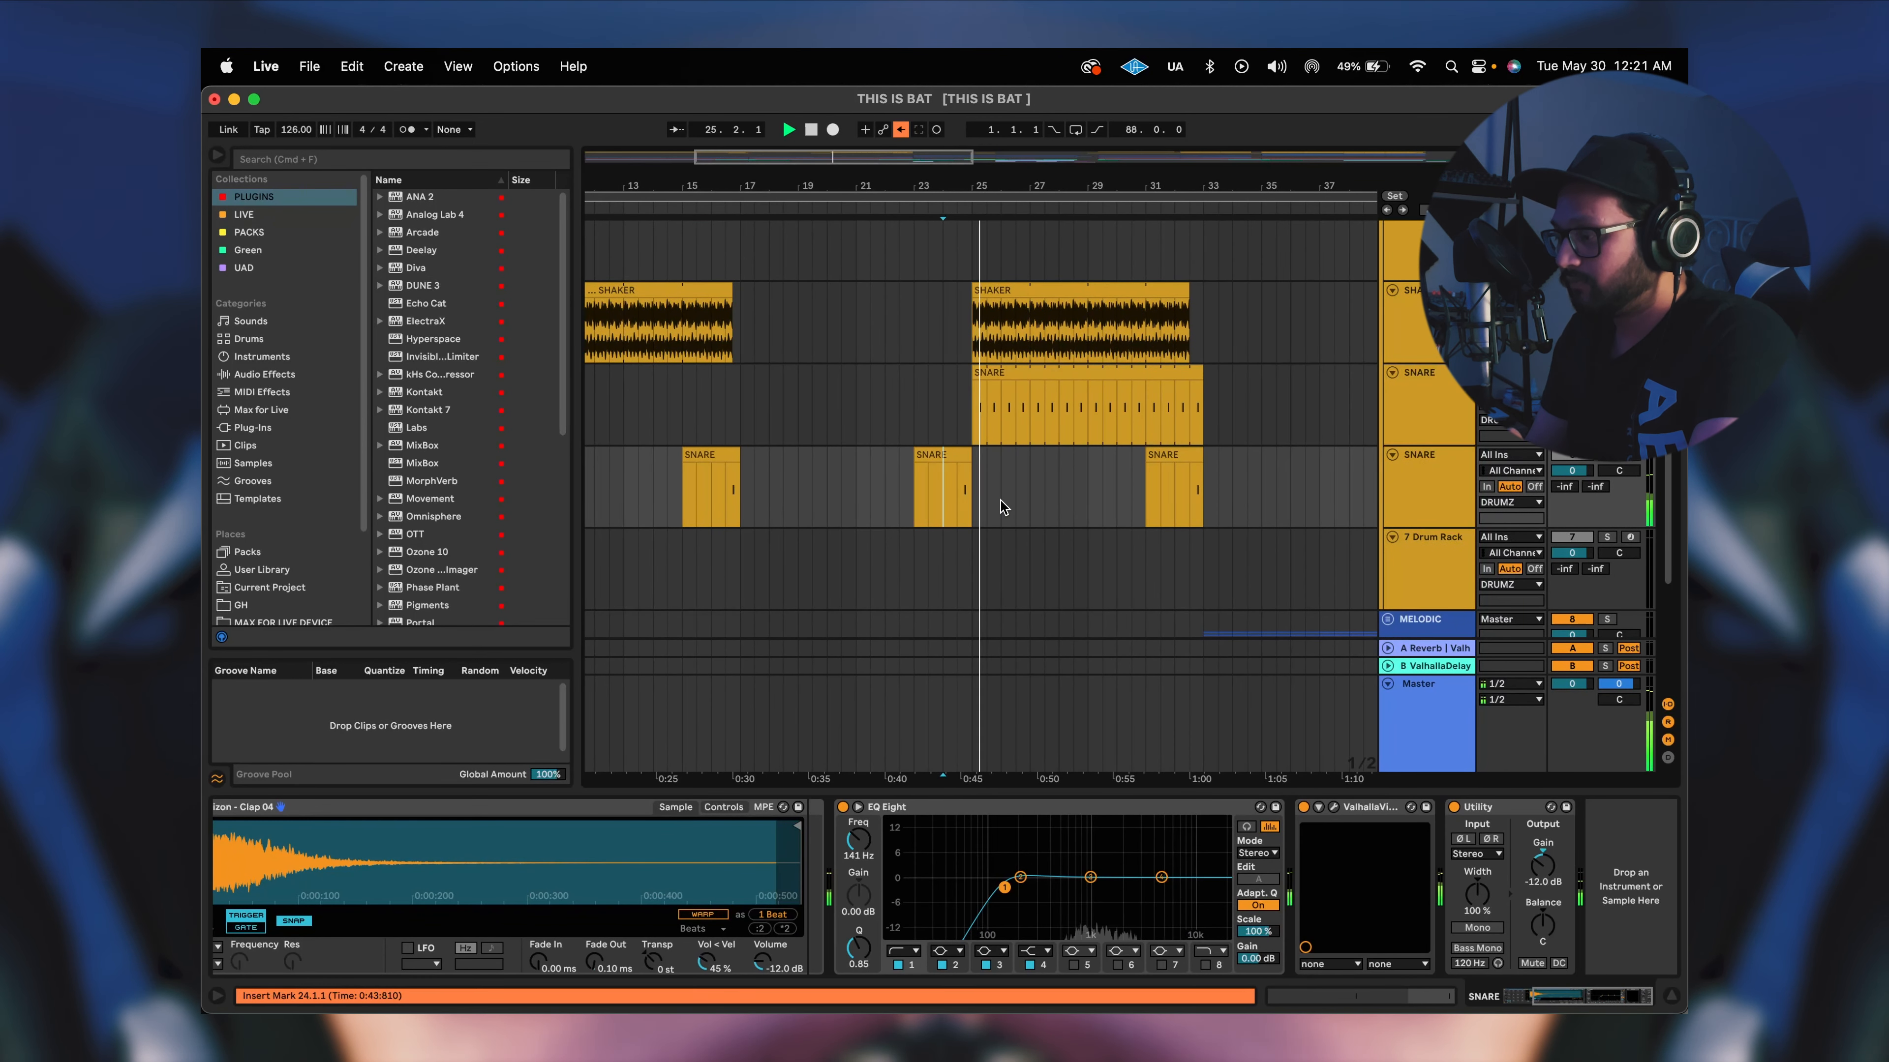
scroll(1000, 501, down, 3)
key(space)
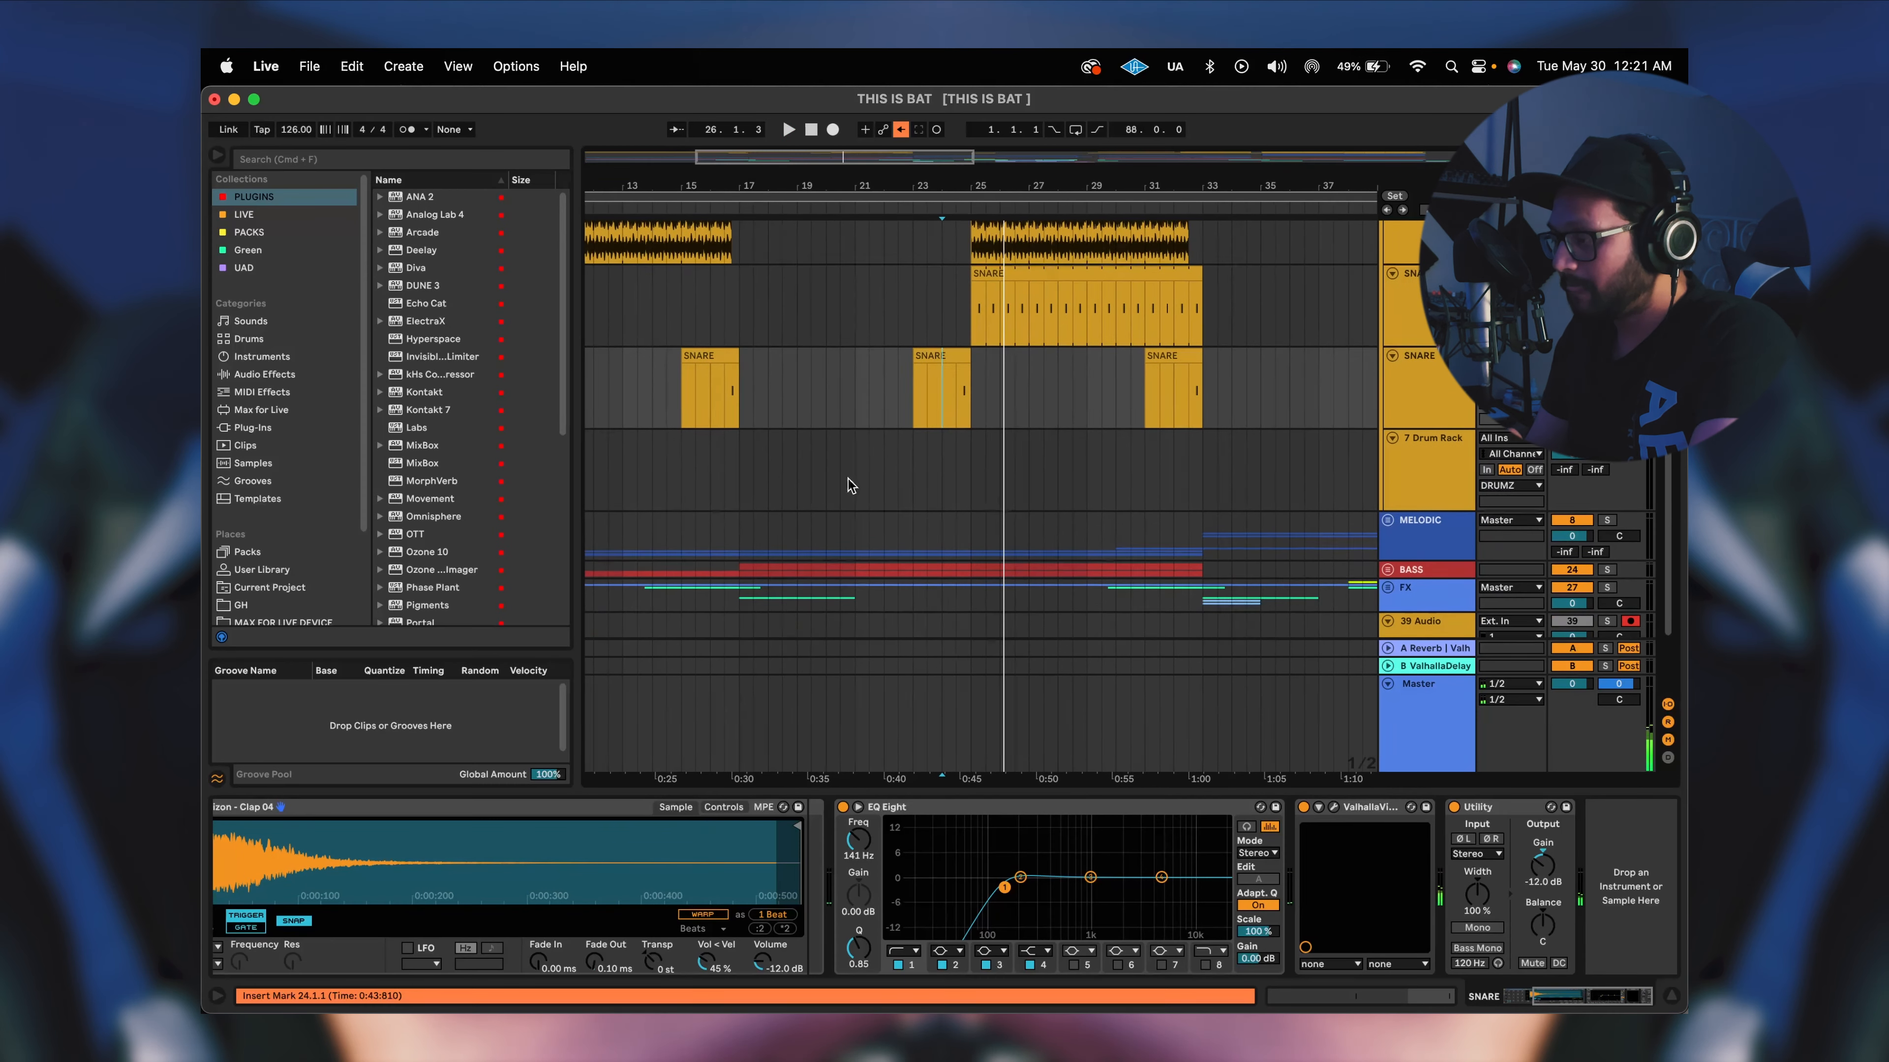
Play the hat loop from bar 67 and examine the hat track's EQ Eight and kick-sidechained Compressor.
scroll(848, 480, left, 5)
scroll(848, 480, up, 3)
scroll(848, 480, down, 5)
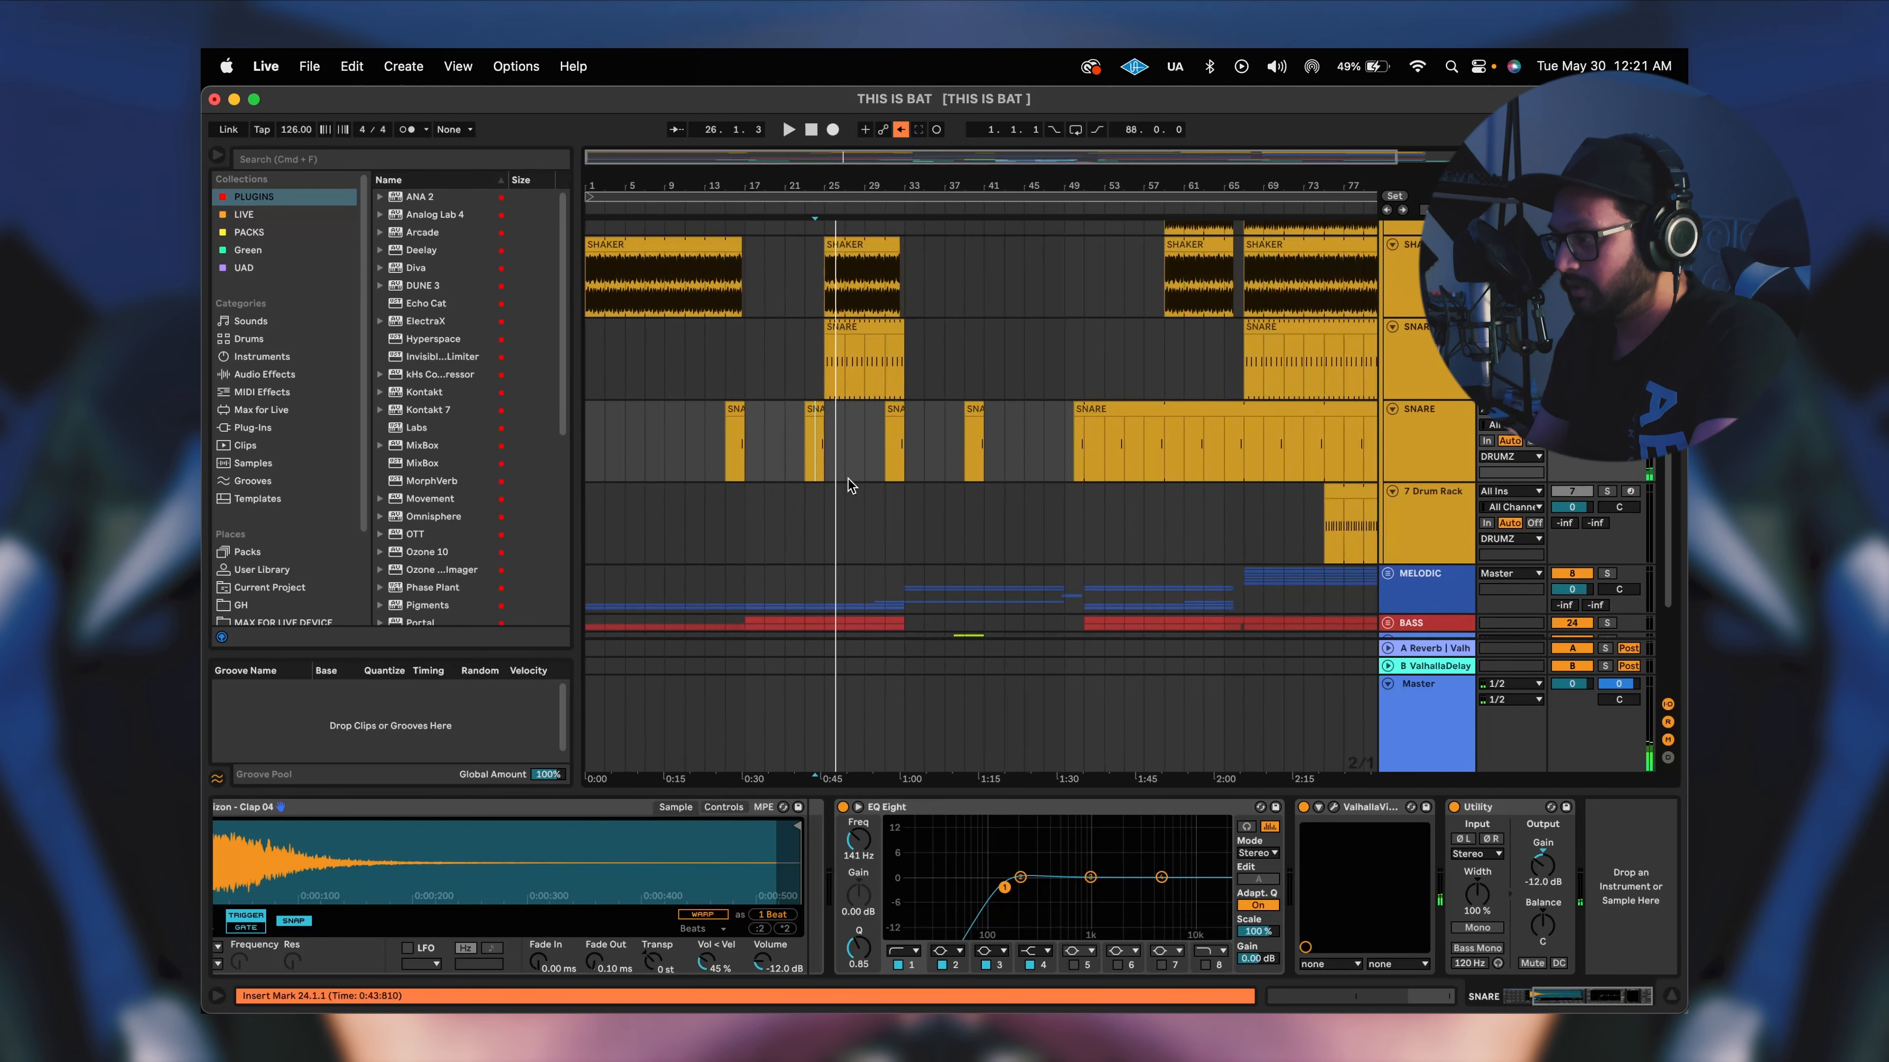
scroll(849, 480, up, 5)
scroll(848, 480, down, 2)
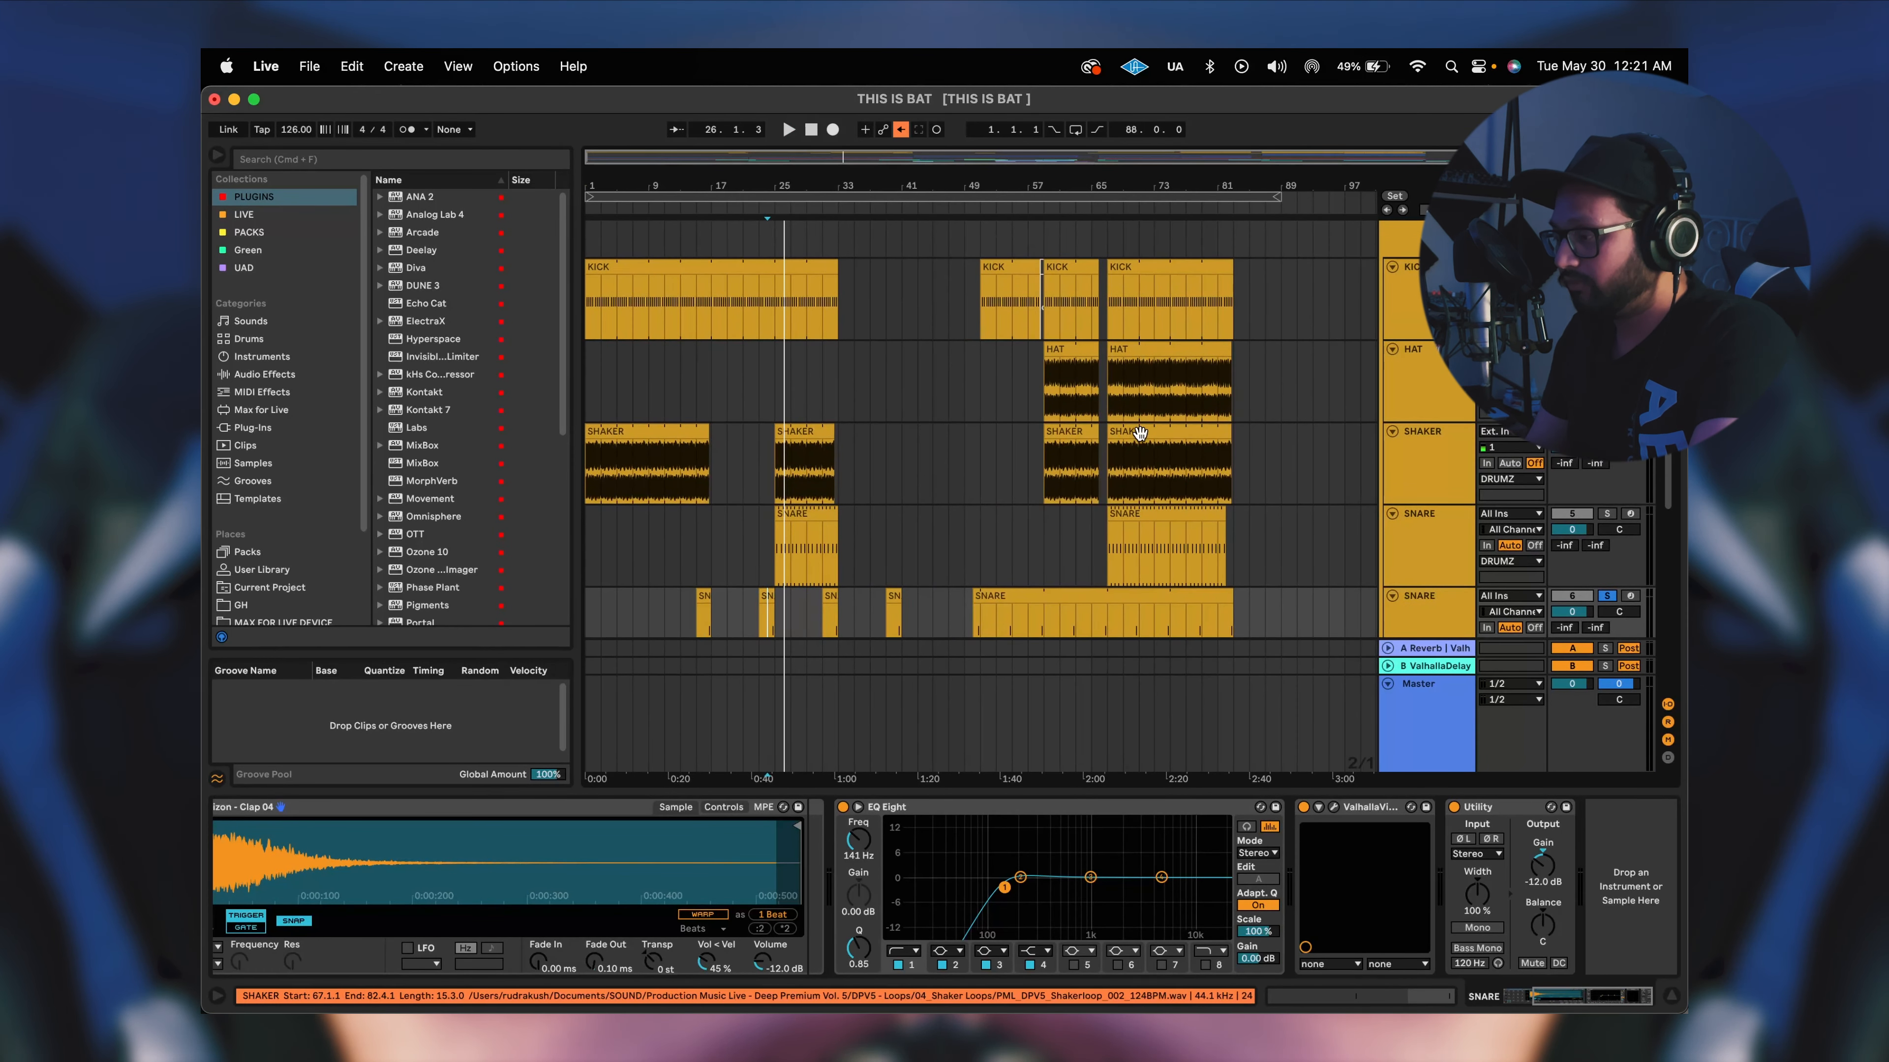
scroll(1140, 433, up, 5)
scroll(1139, 432, right, 3)
scroll(1139, 432, up, 1)
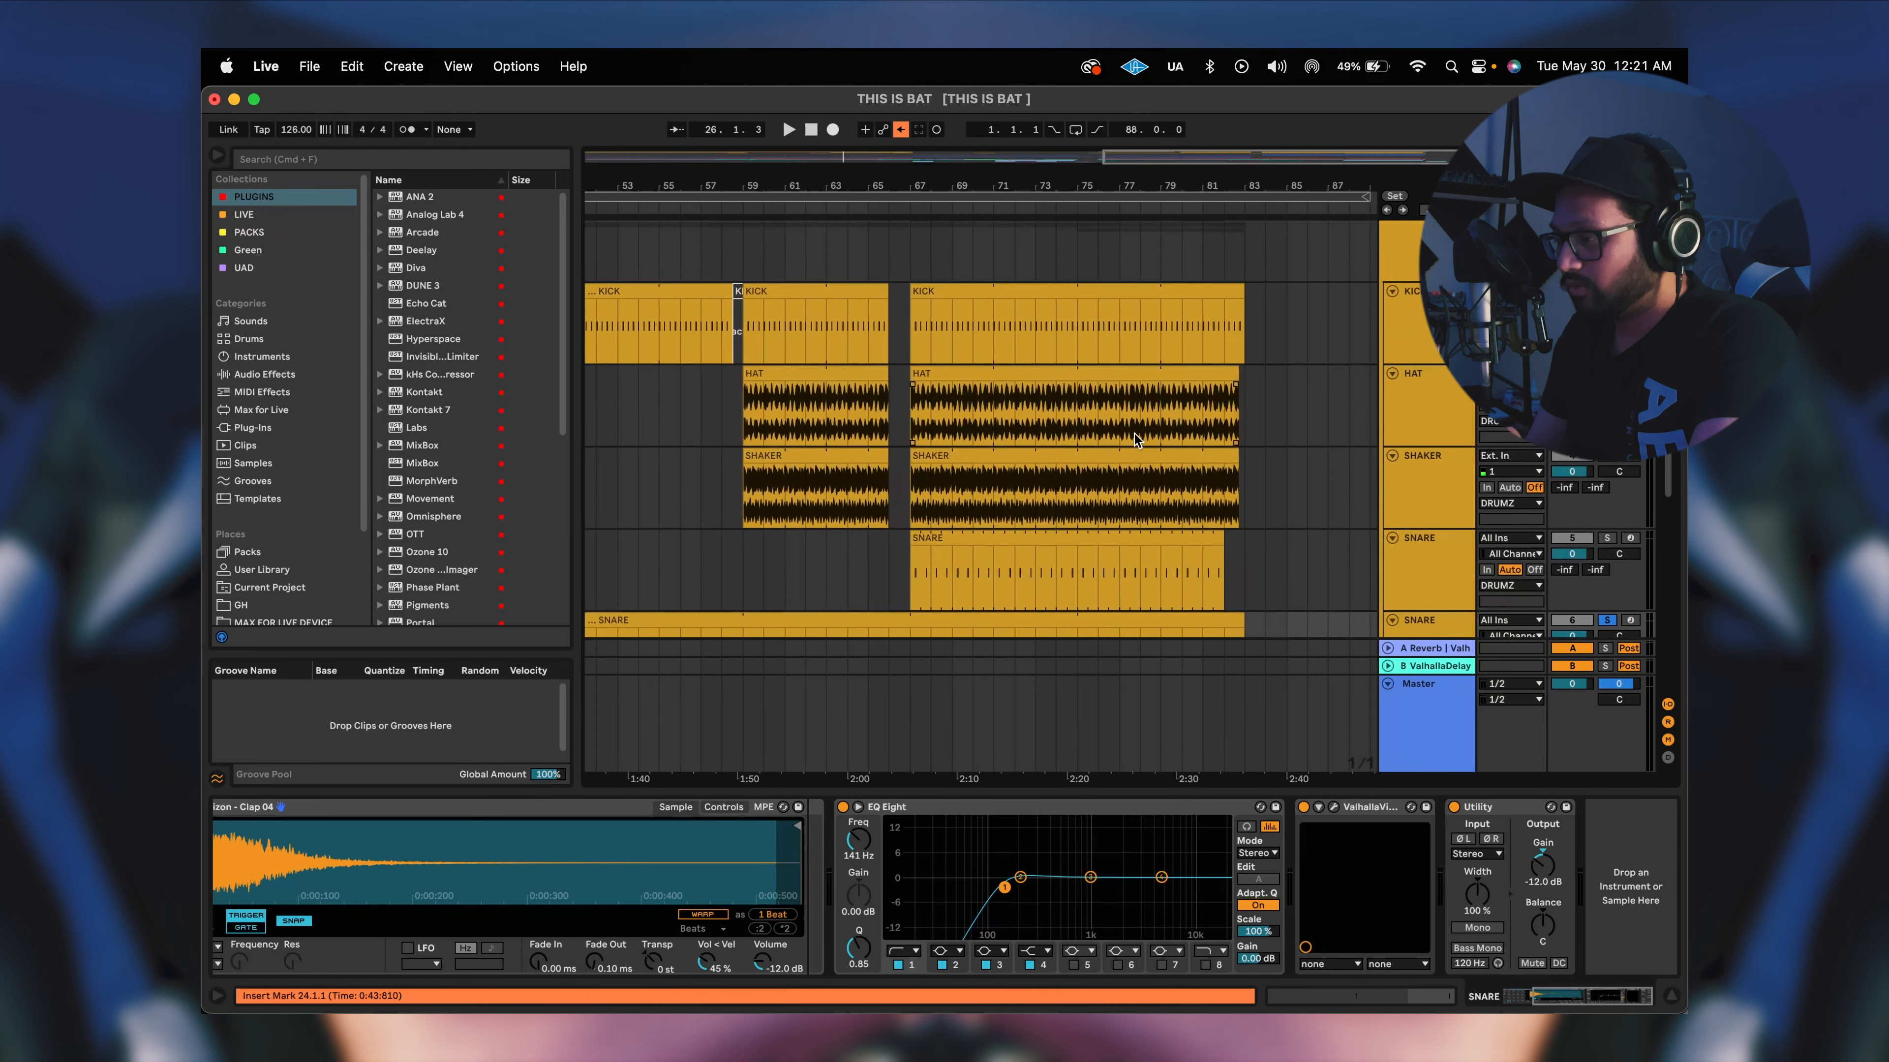
click(913, 421)
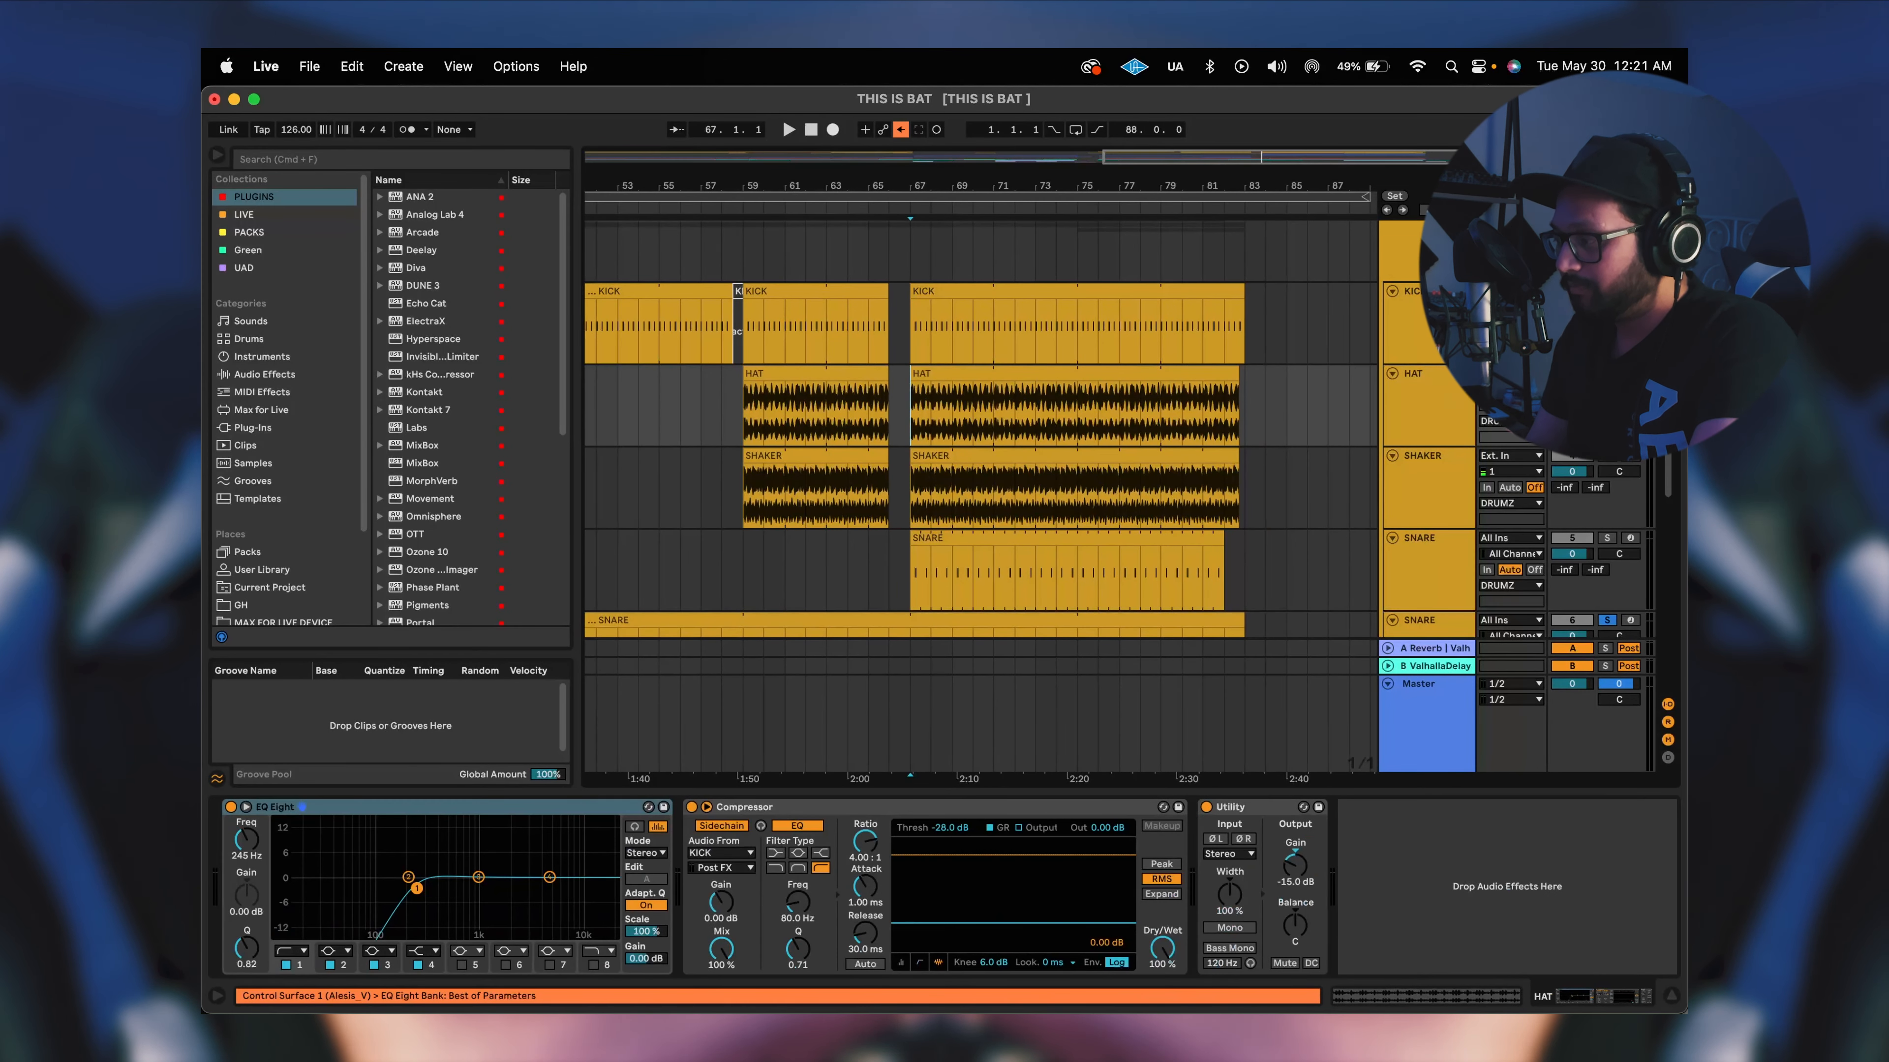
key(space)
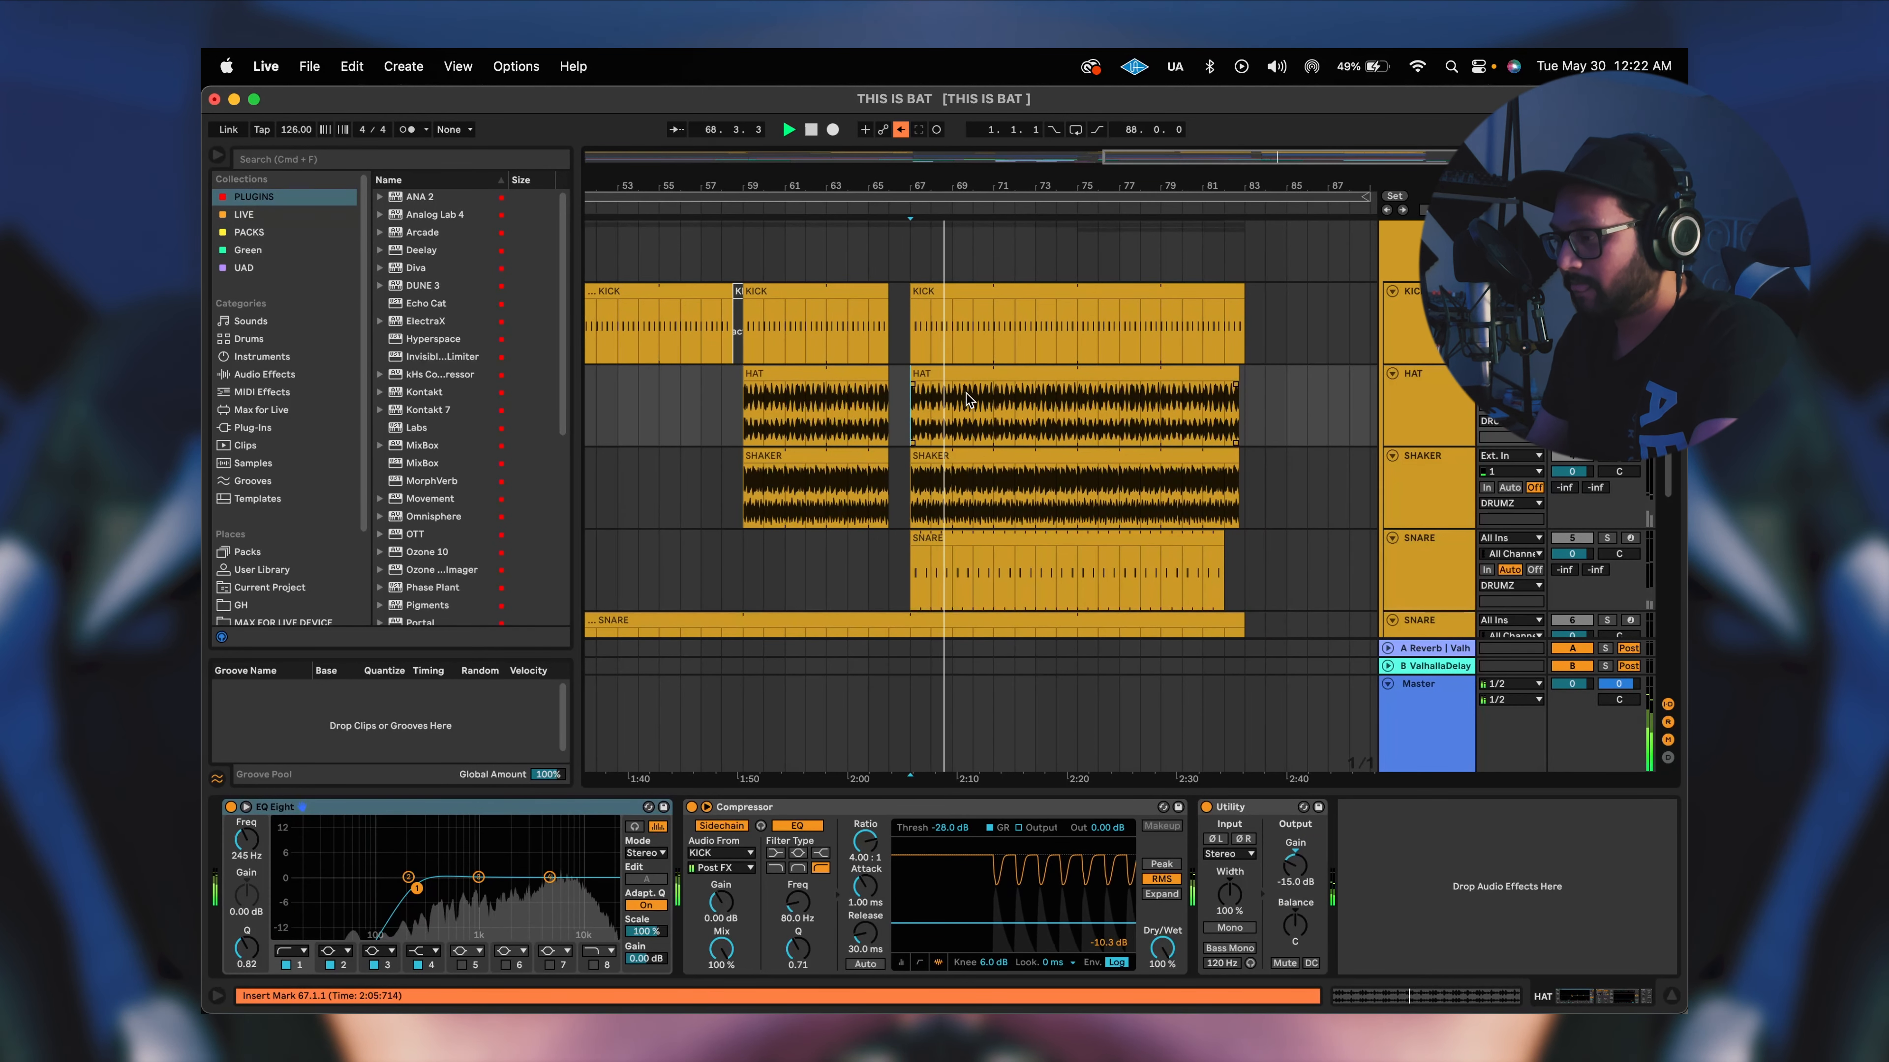
click(1415, 421)
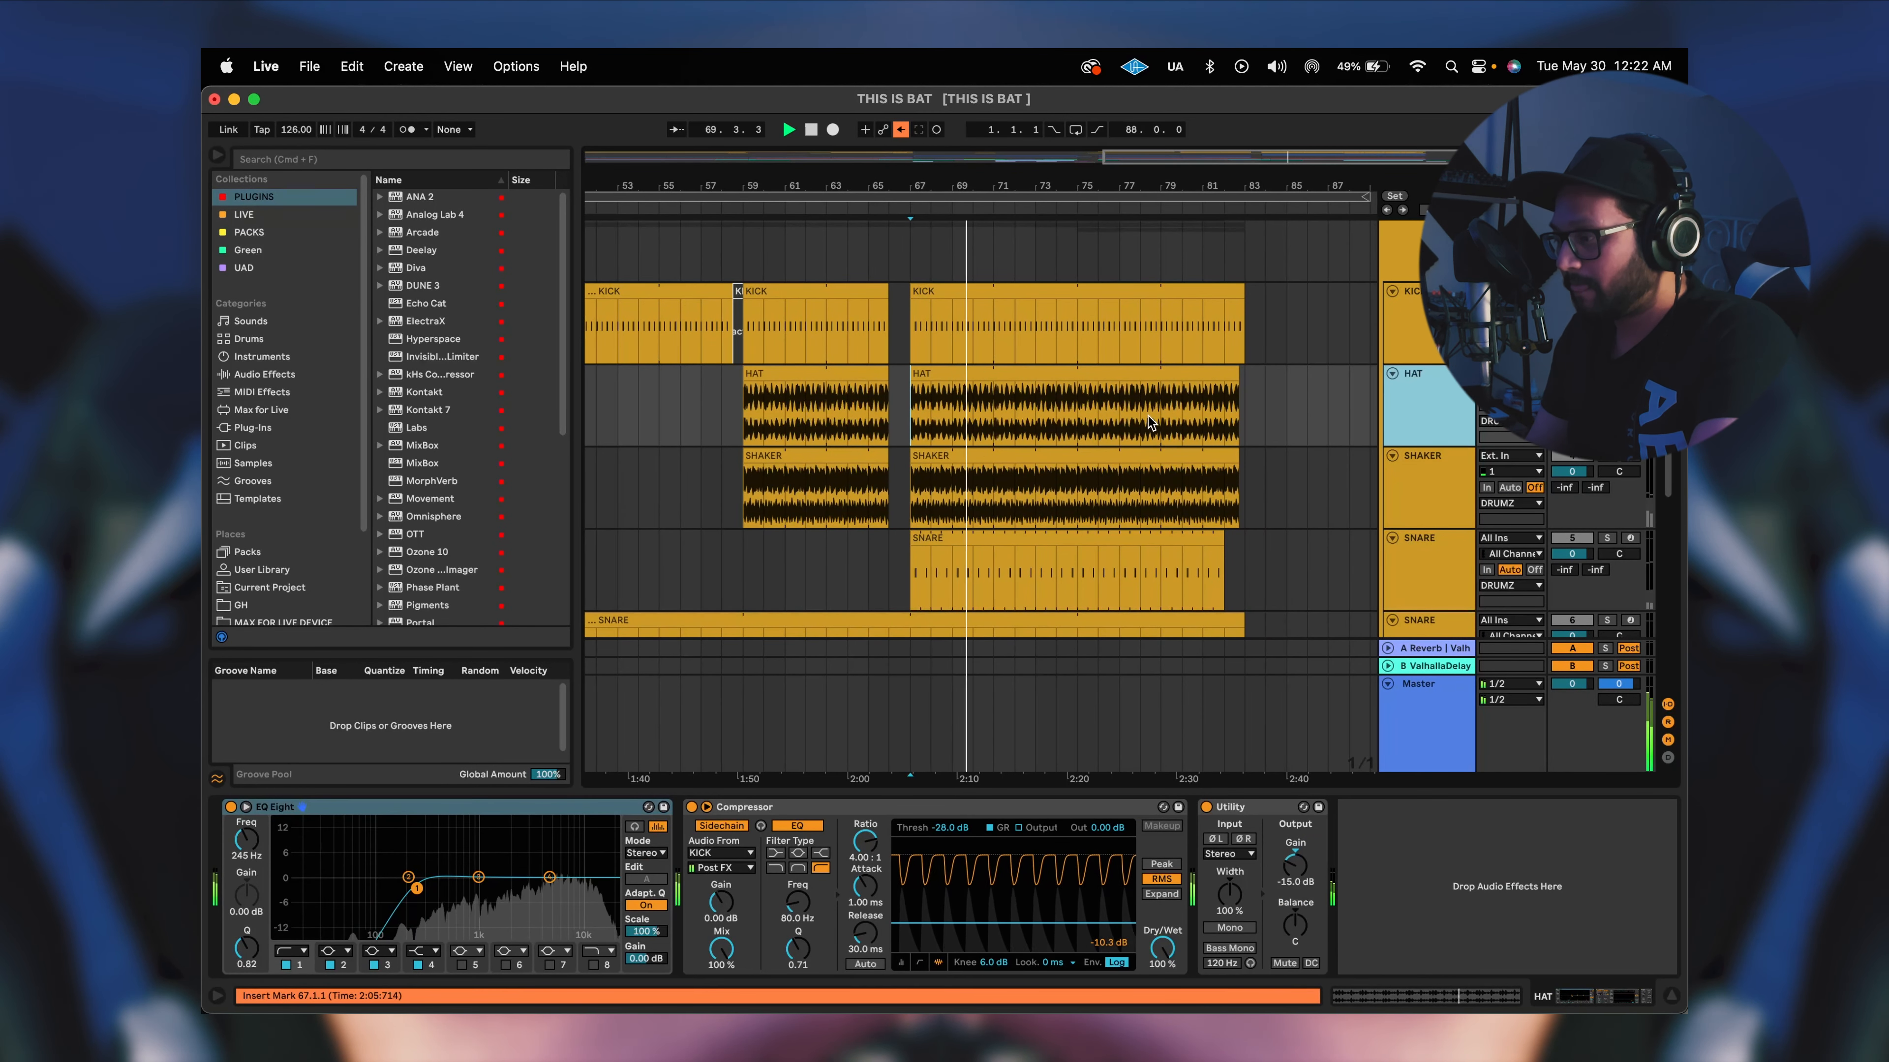
key(space)
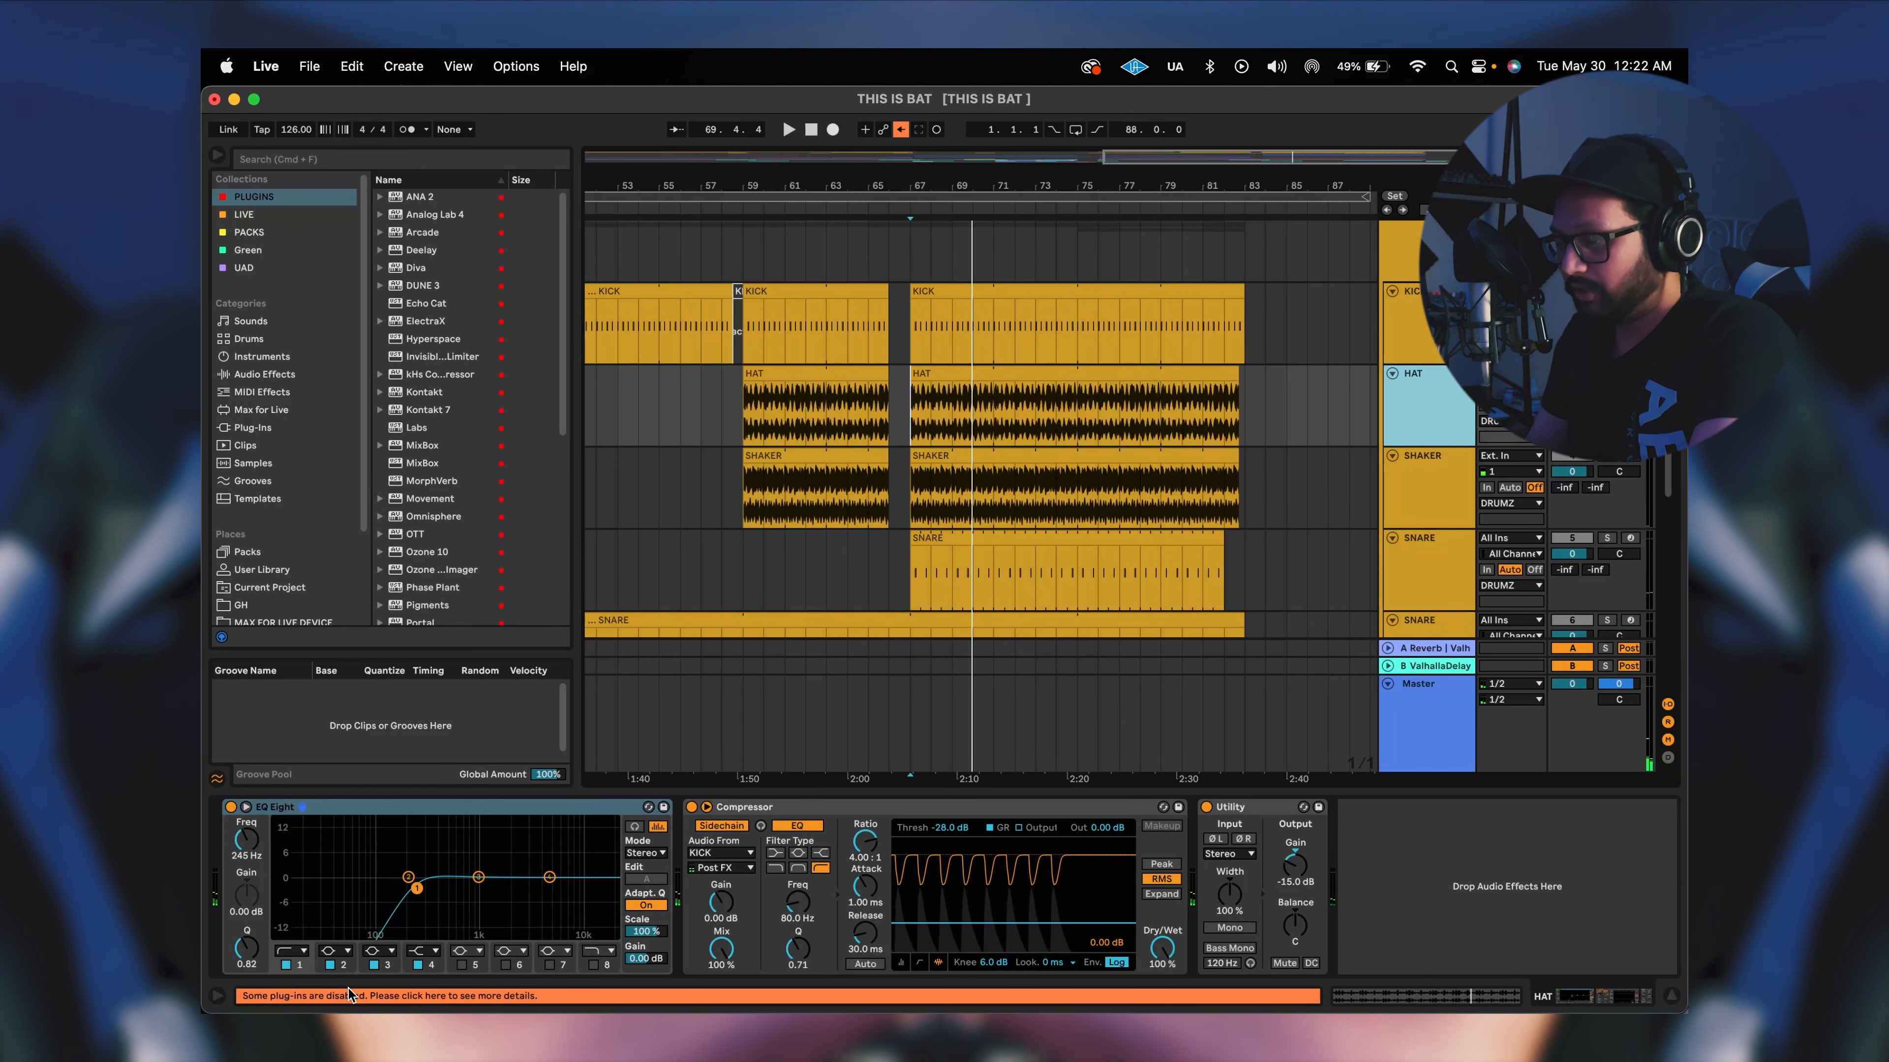
click(966, 811)
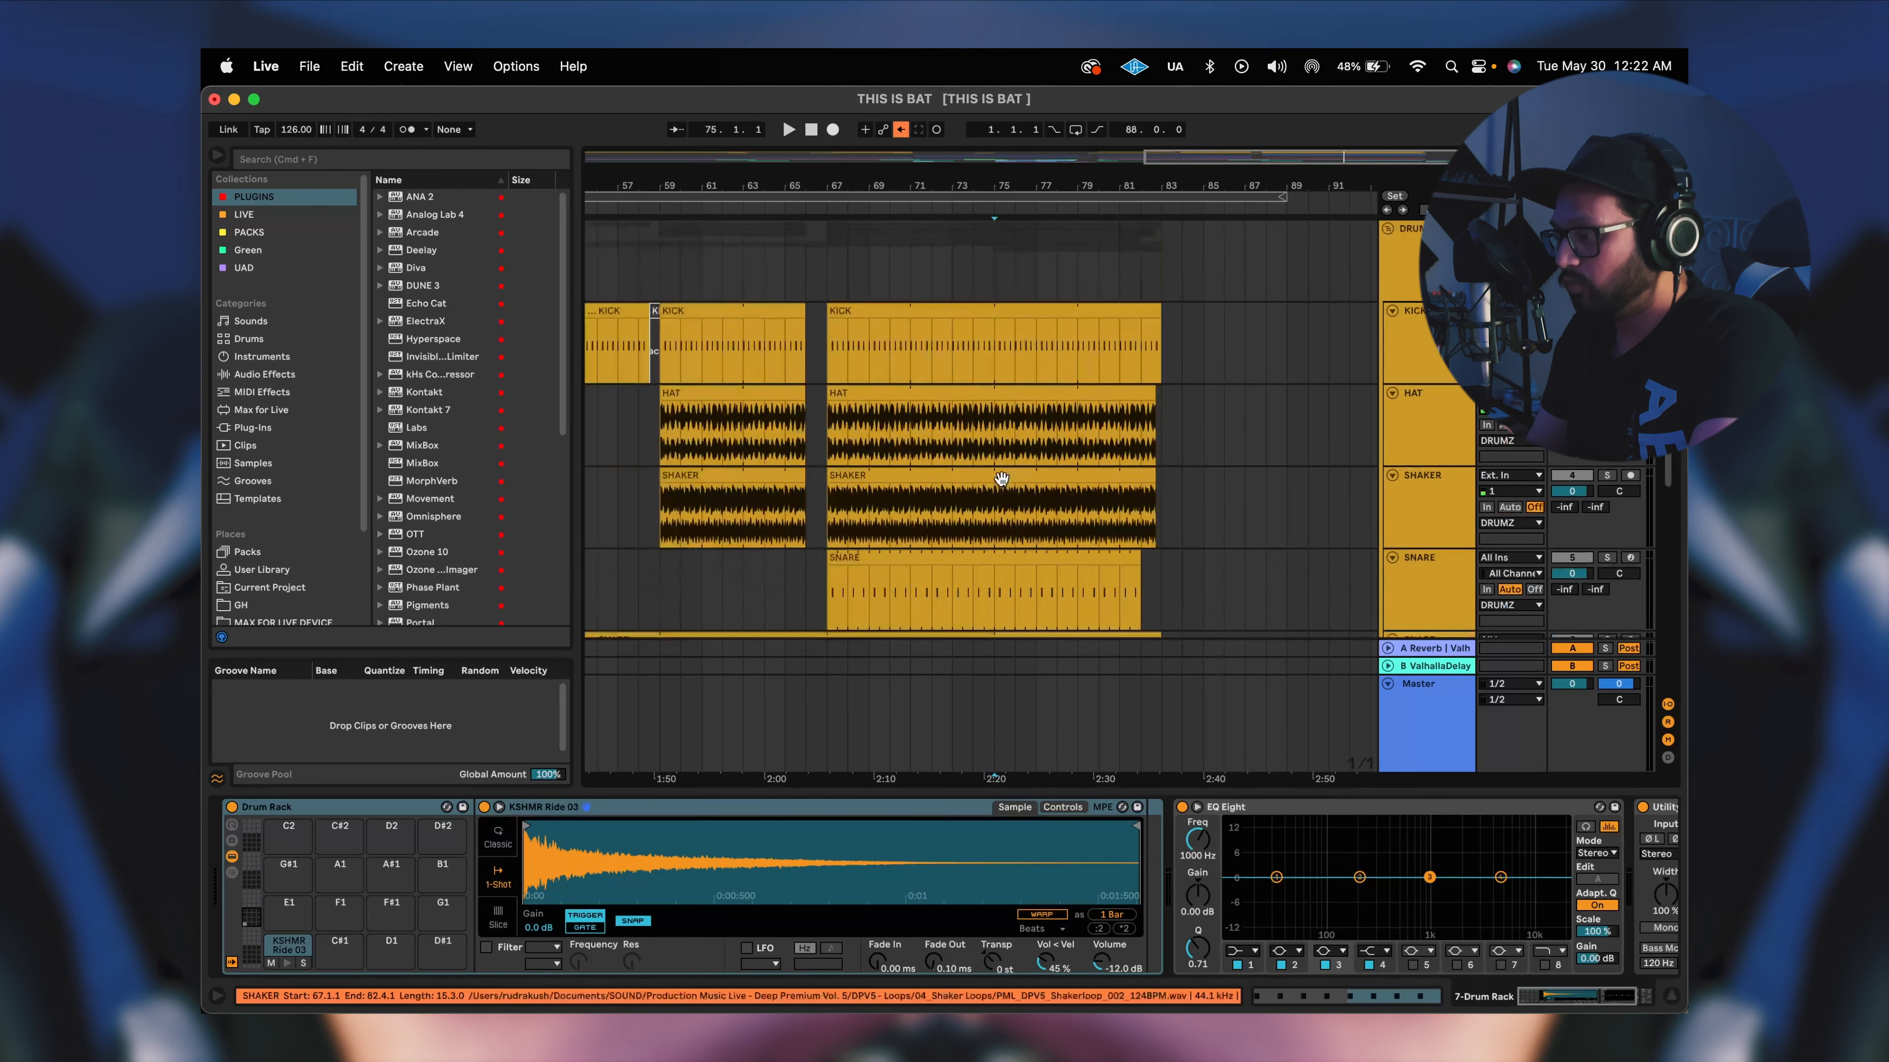
Play the KSHMR Ride 03 clip on the 7 Drum Rack track from bar 75.
scroll(1001, 479, down, 5)
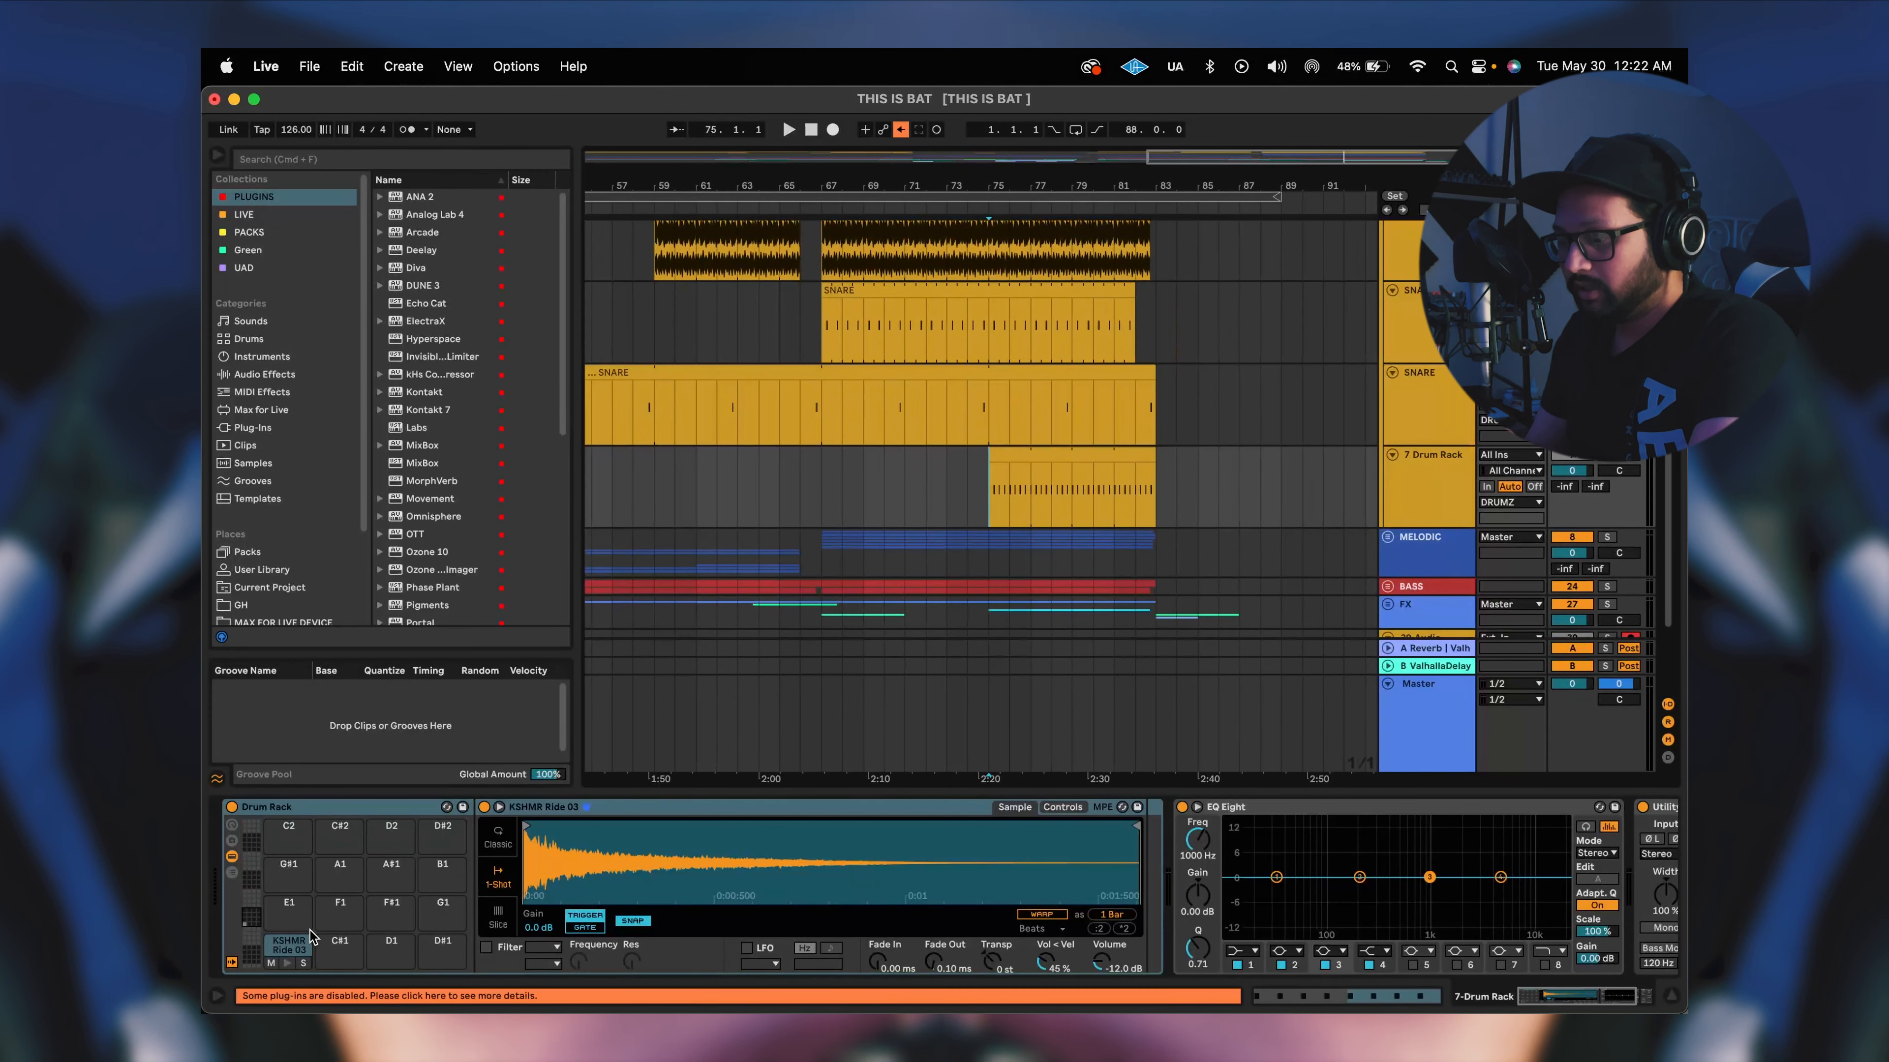
key(plus)
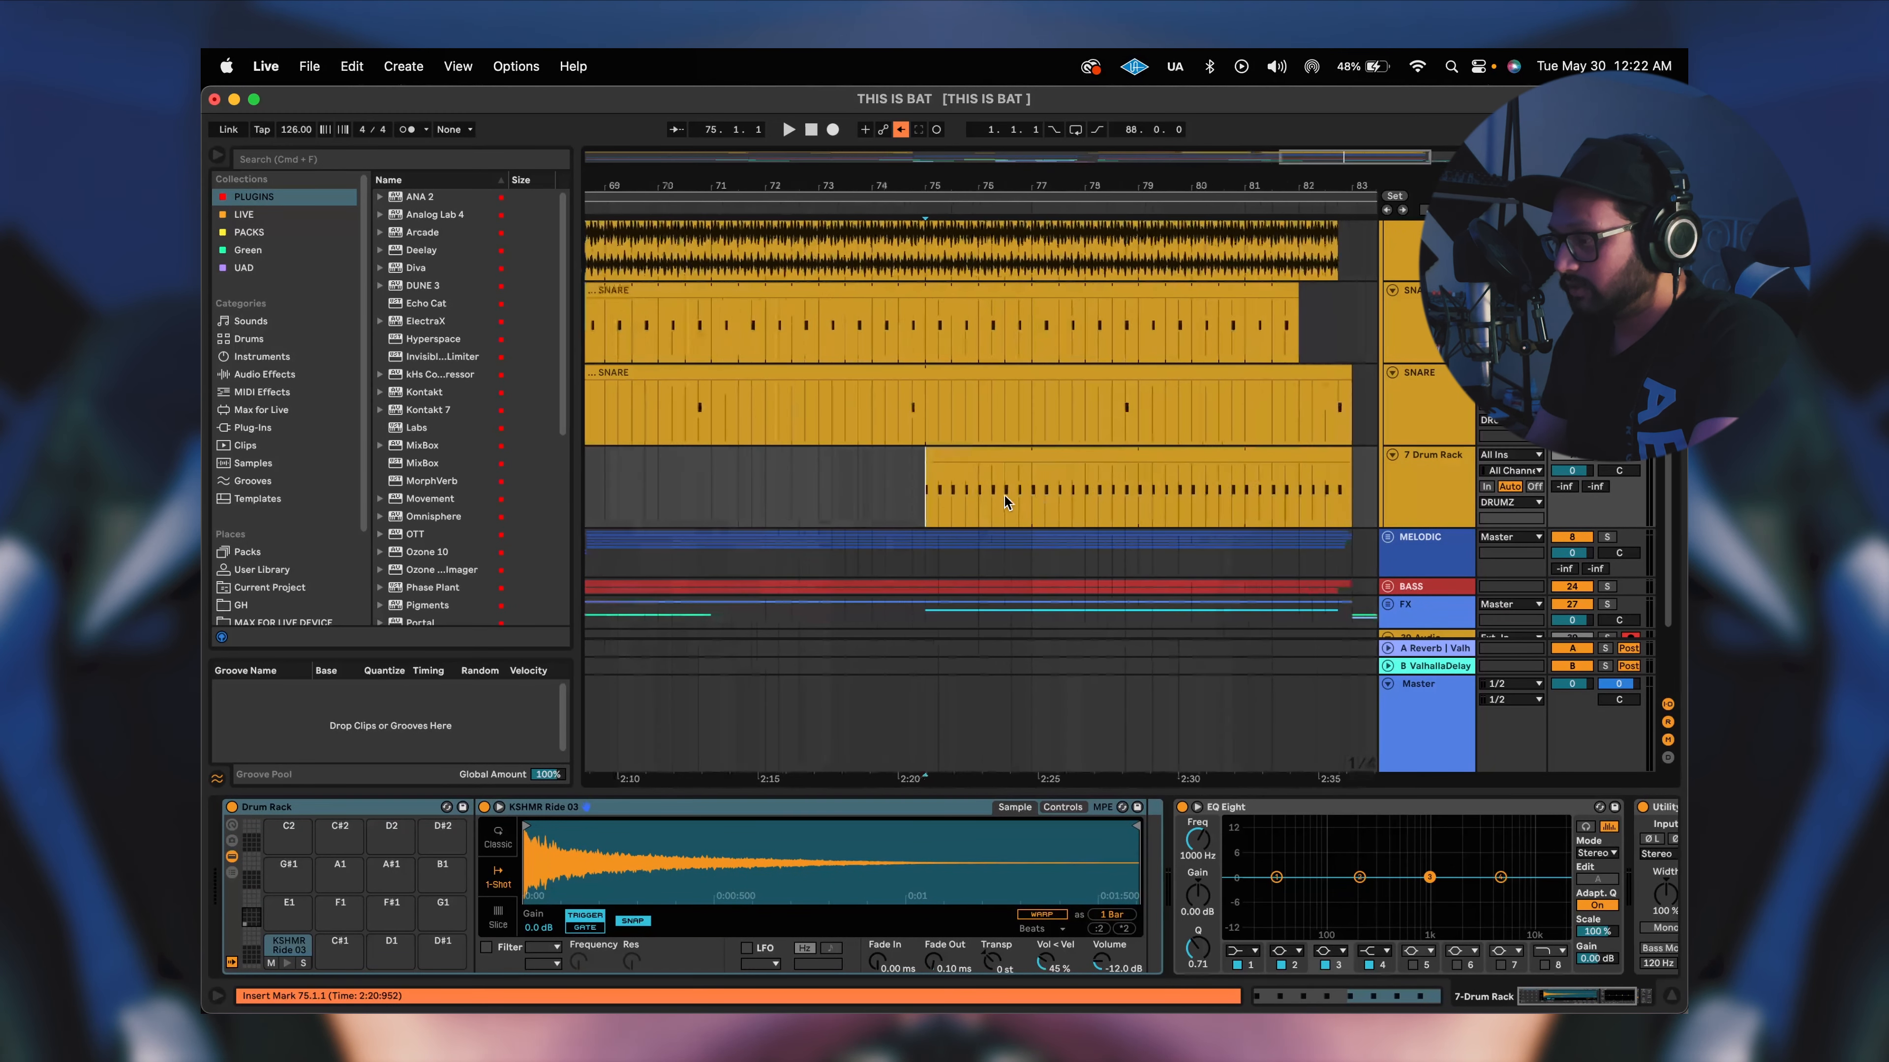
key(space)
key(space)
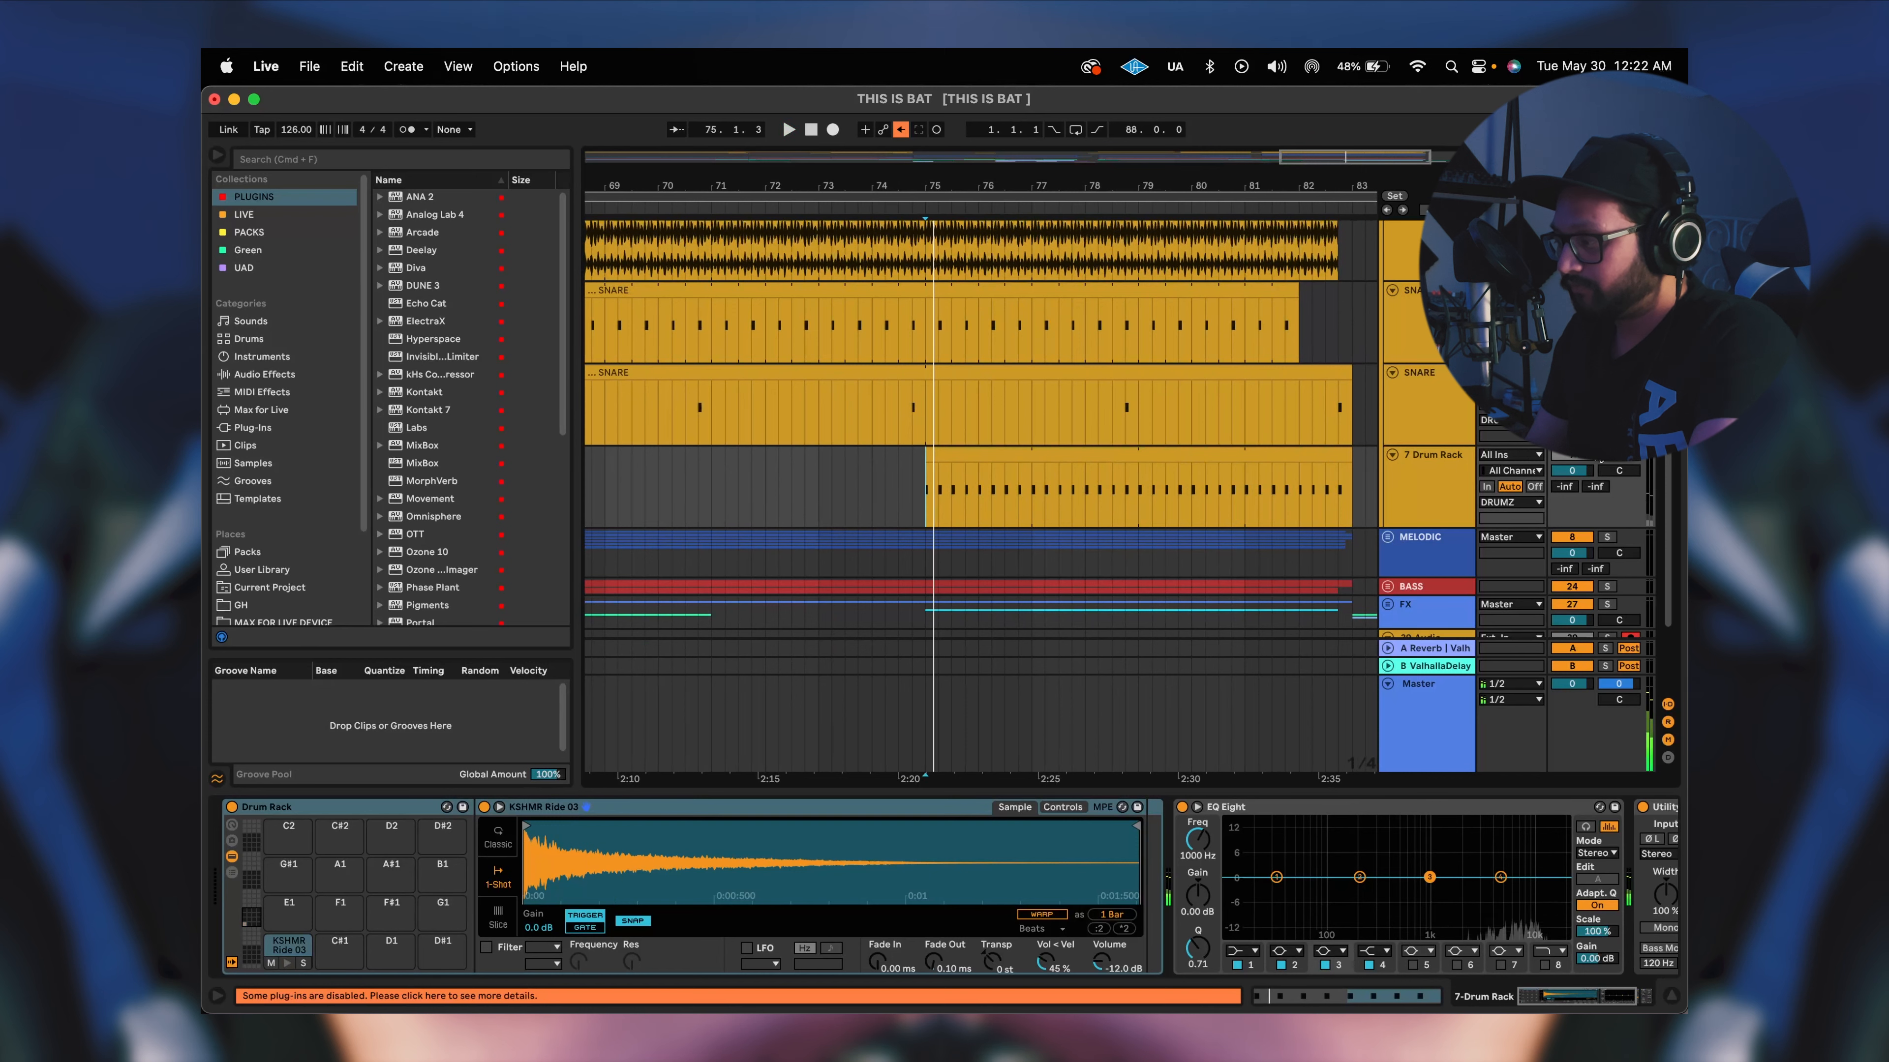
key(space)
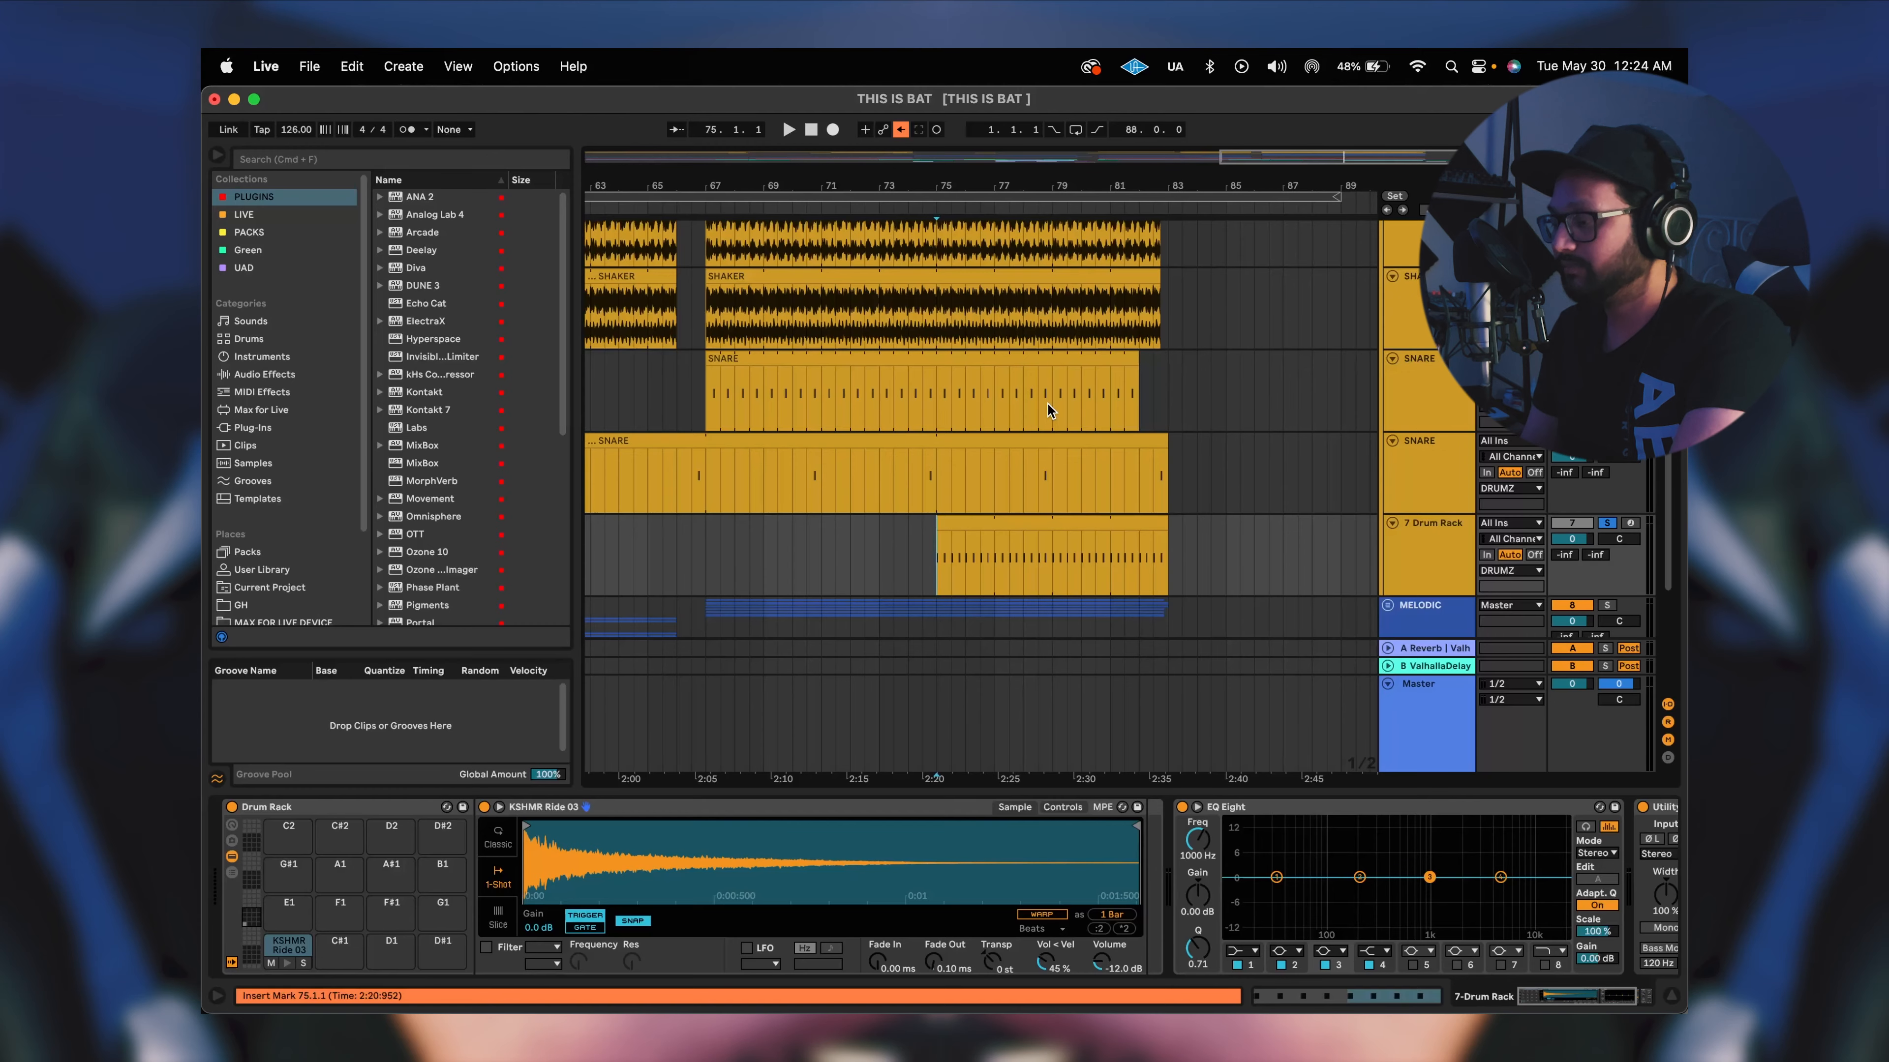
Fold the DRUMZ group to collapse all of its drum tracks.
scroll(1047, 404, up, 5)
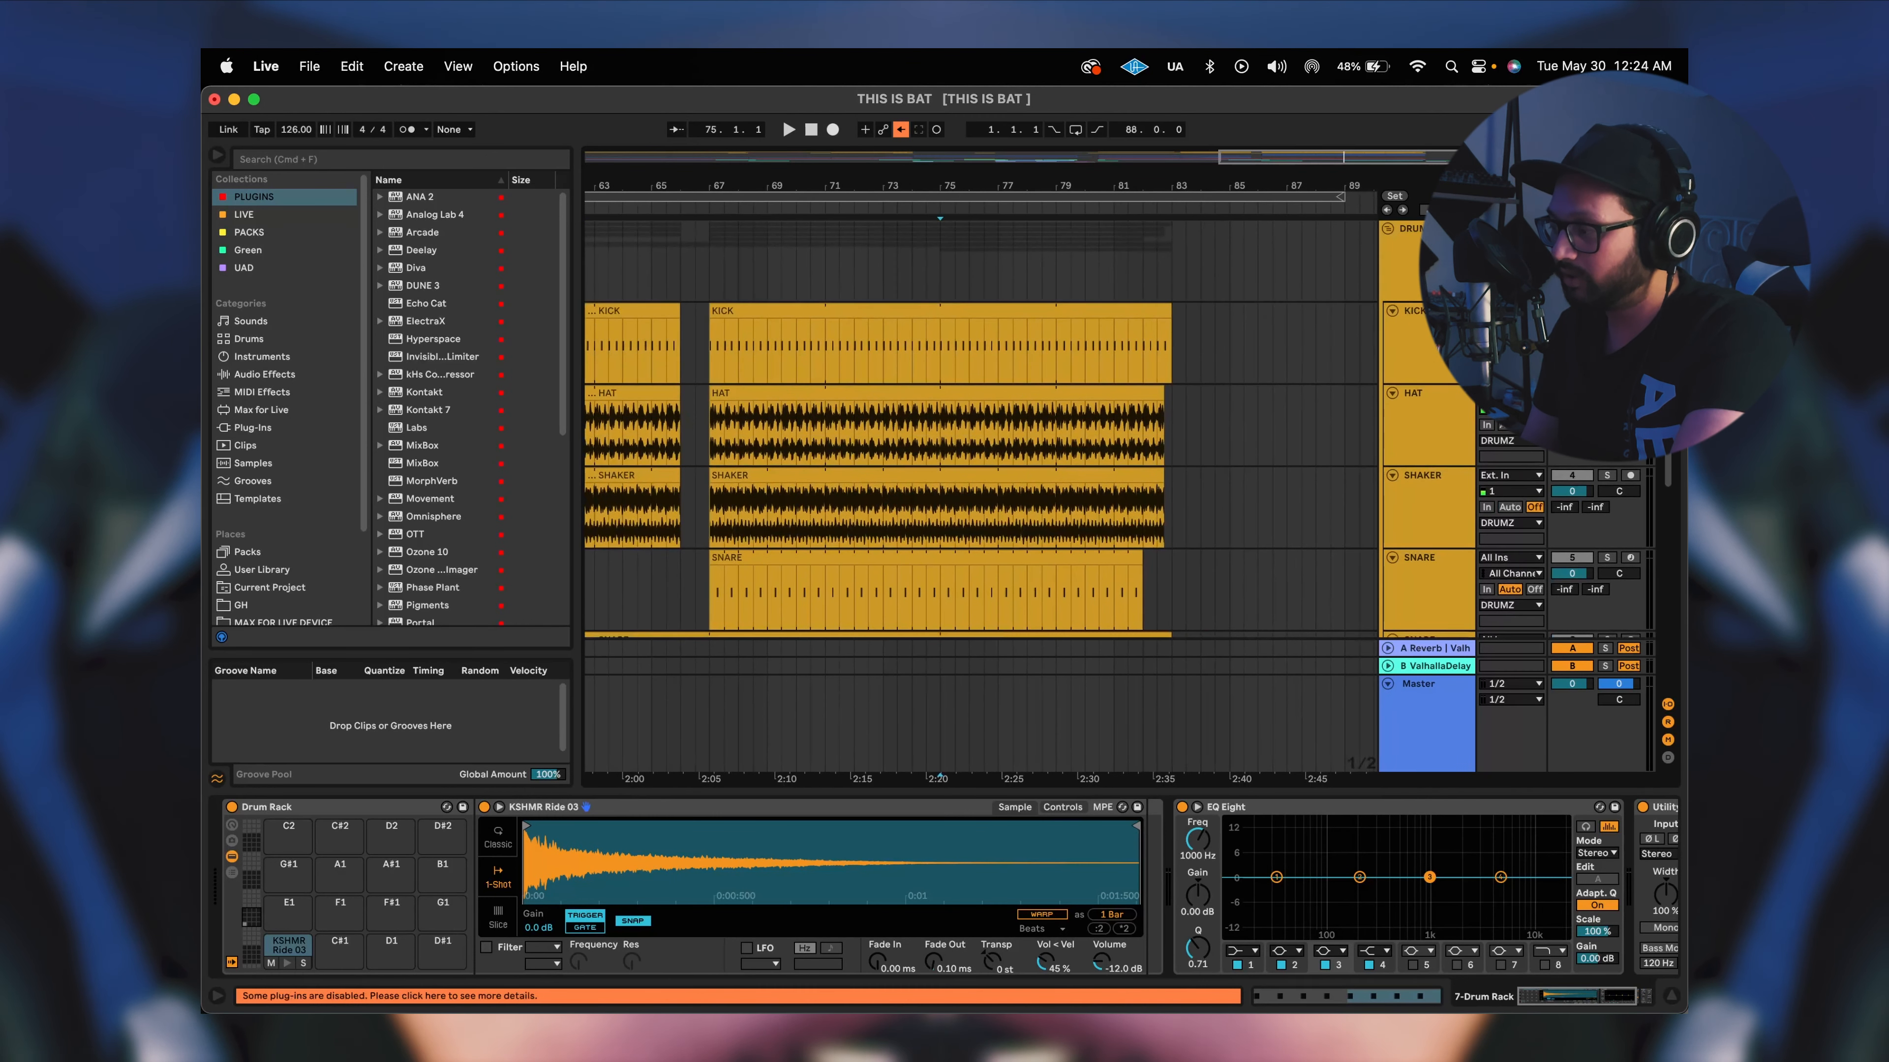
click(1389, 229)
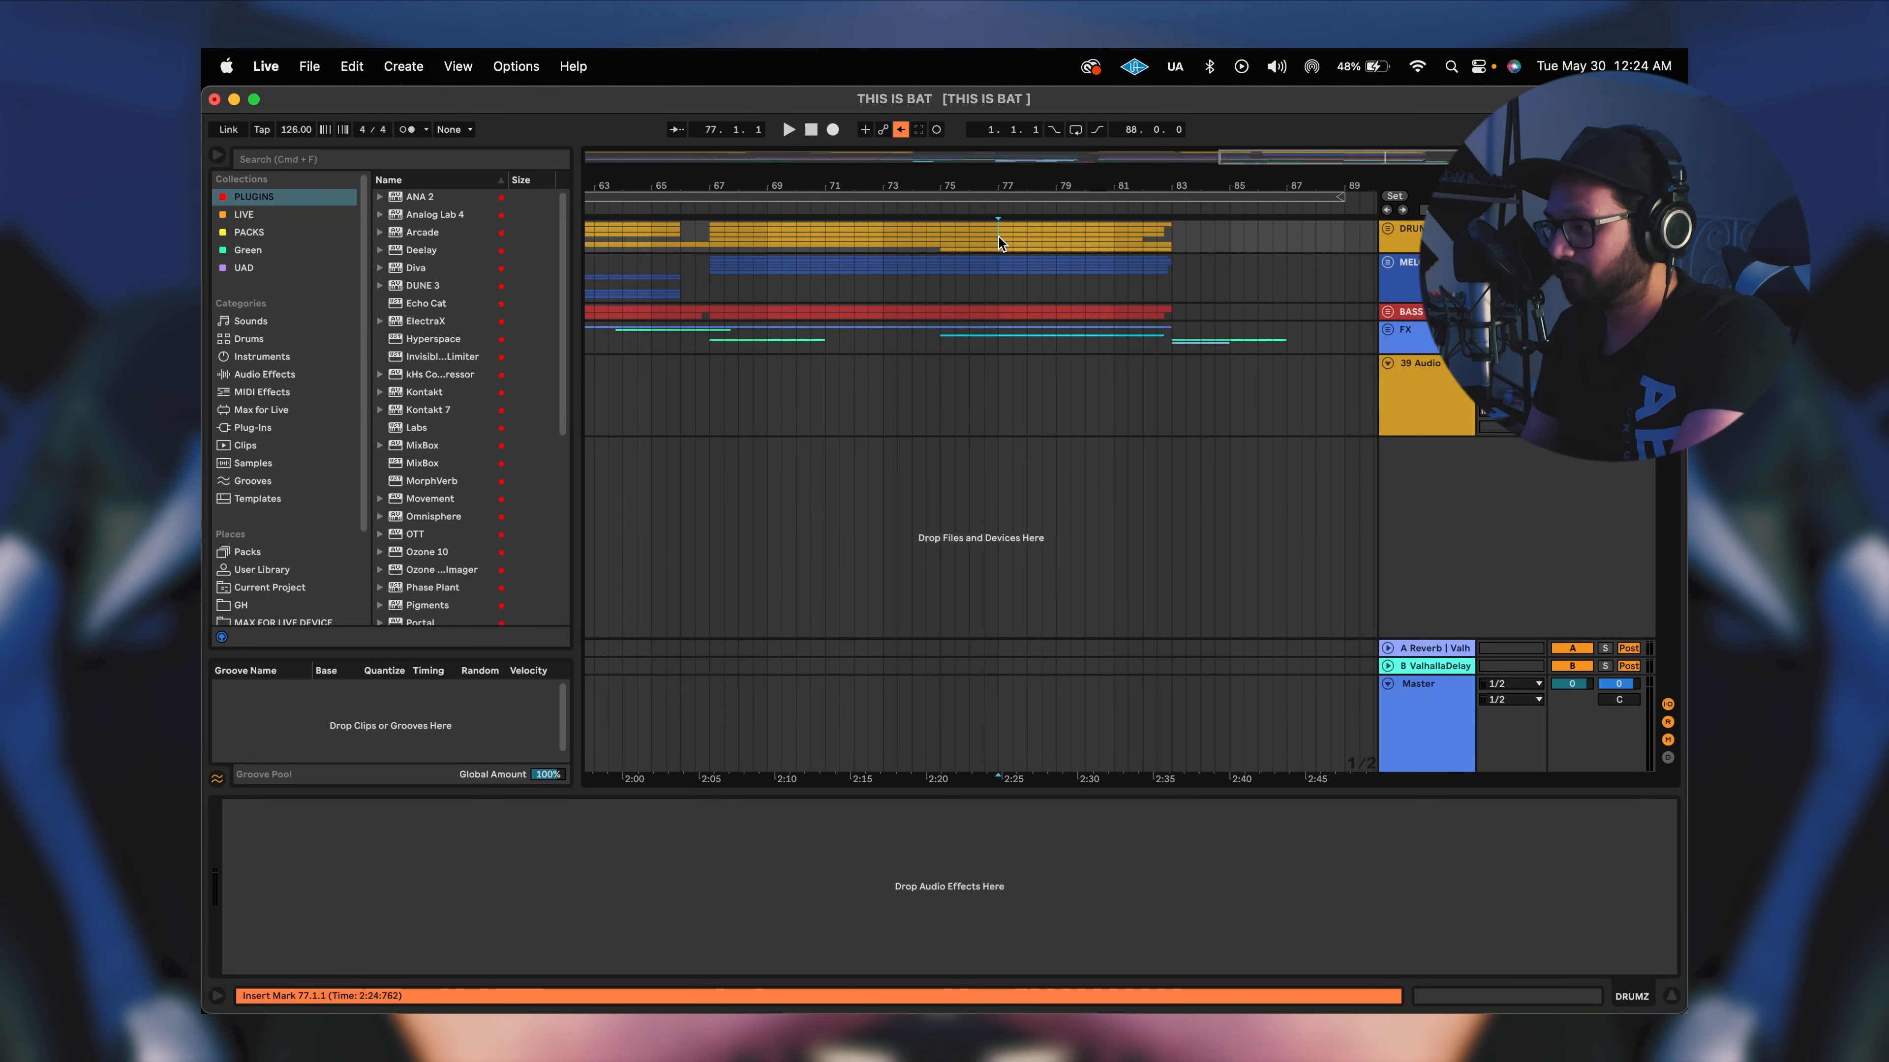
Play the arrangement from bar 77 with the DRUMZ group unfolded and look over its drum tracks.
key(space)
scroll(1119, 281, down, 2)
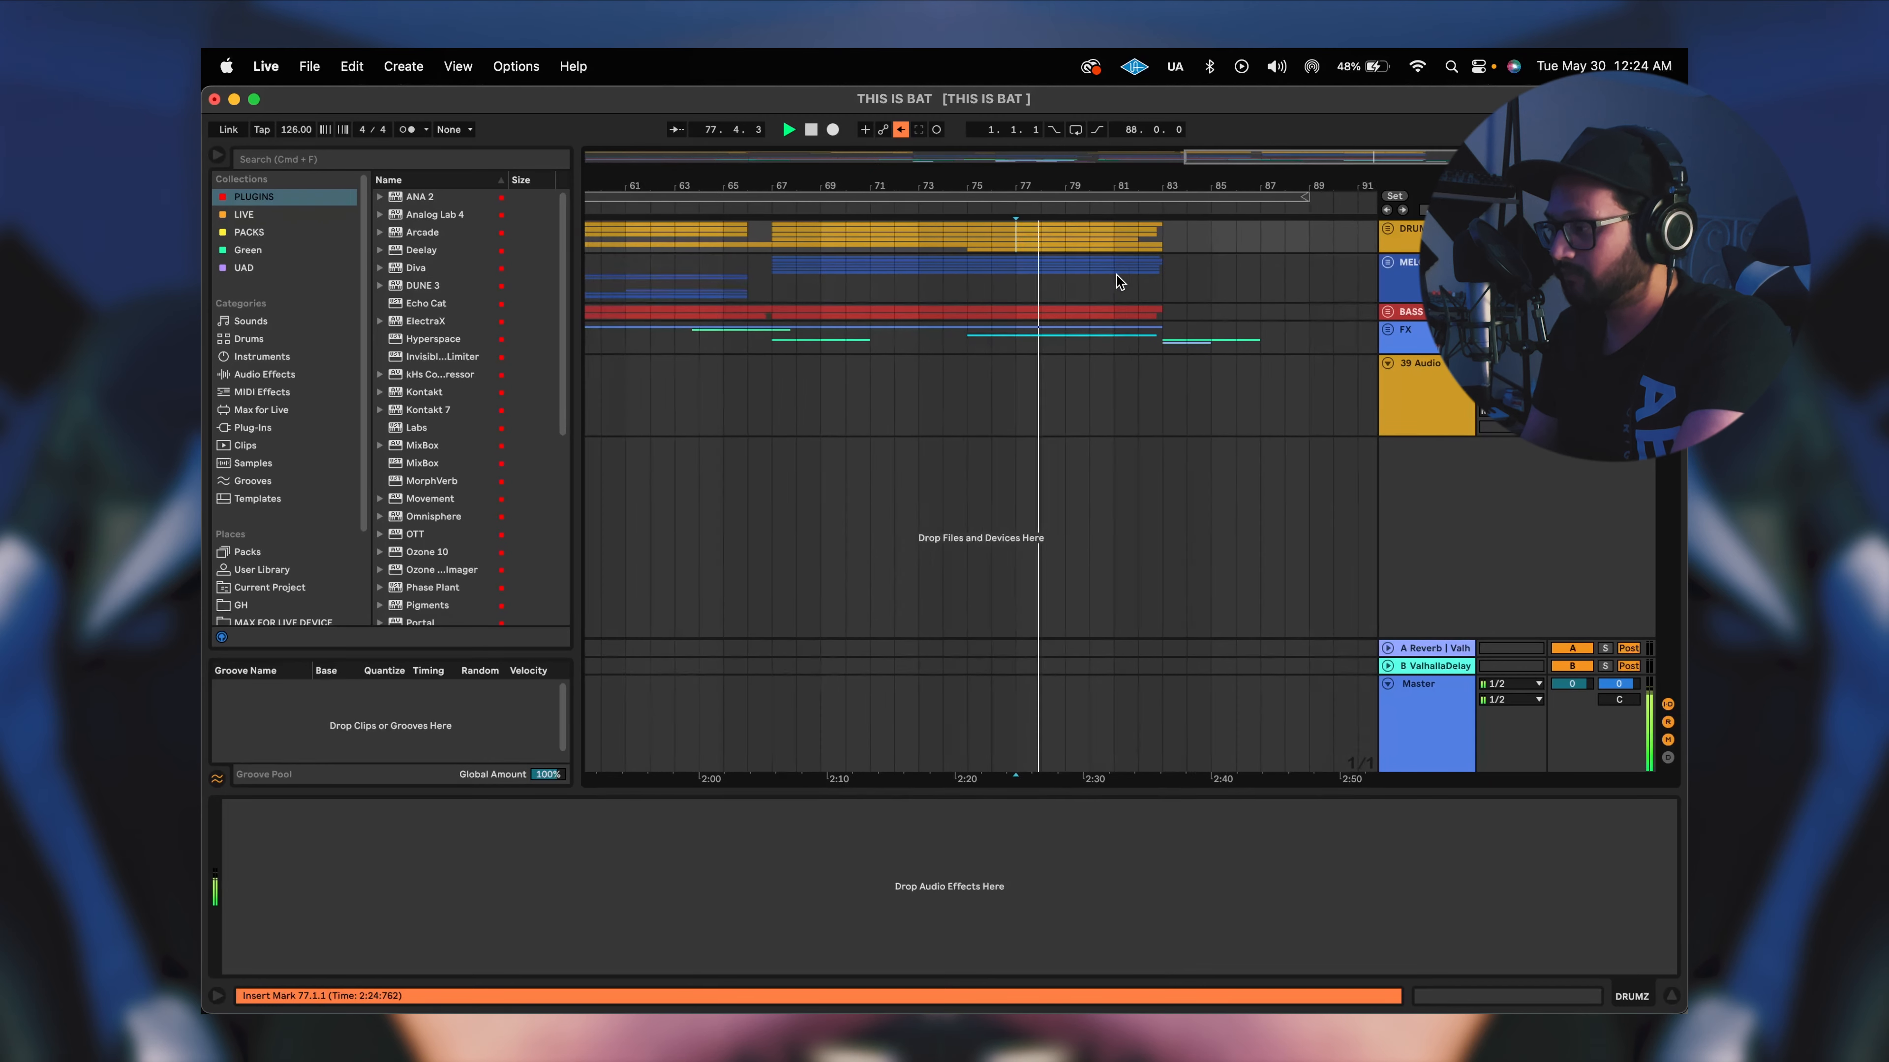
click(1388, 230)
scroll(1126, 461, down, 2)
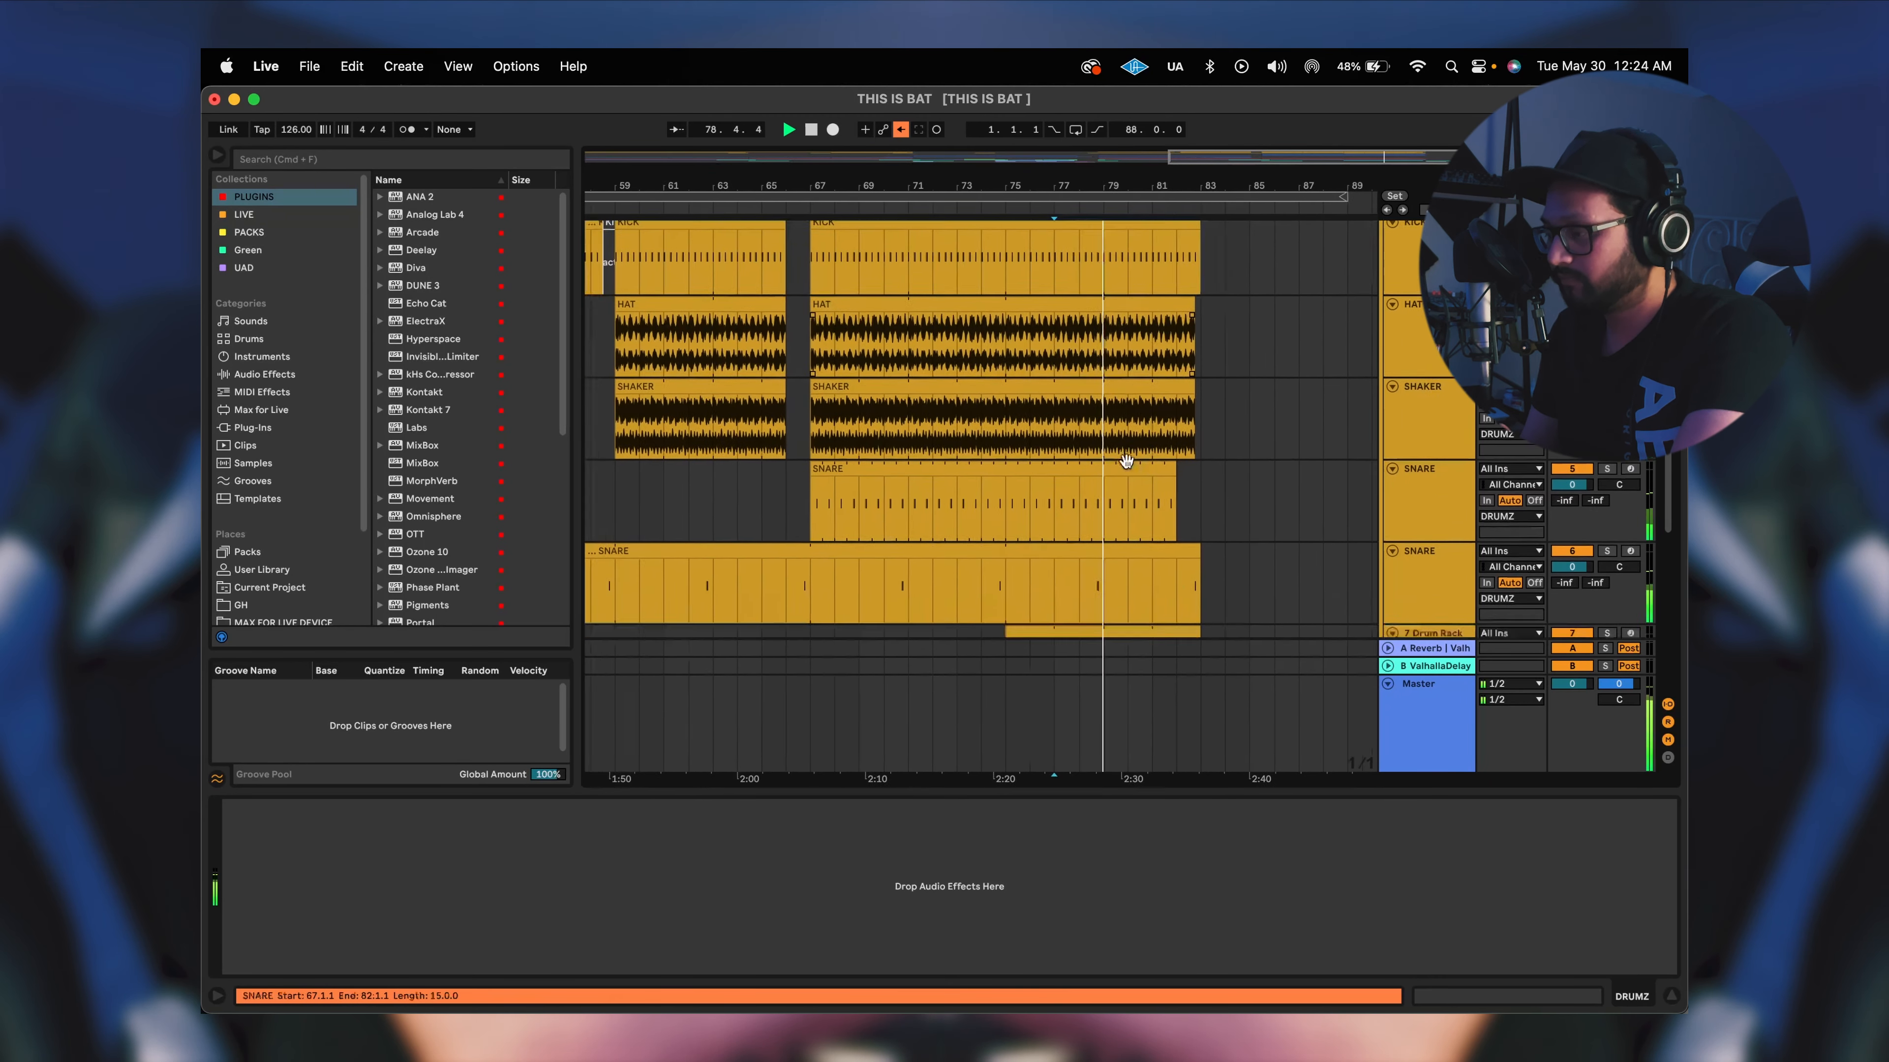
scroll(1126, 461, down, 2)
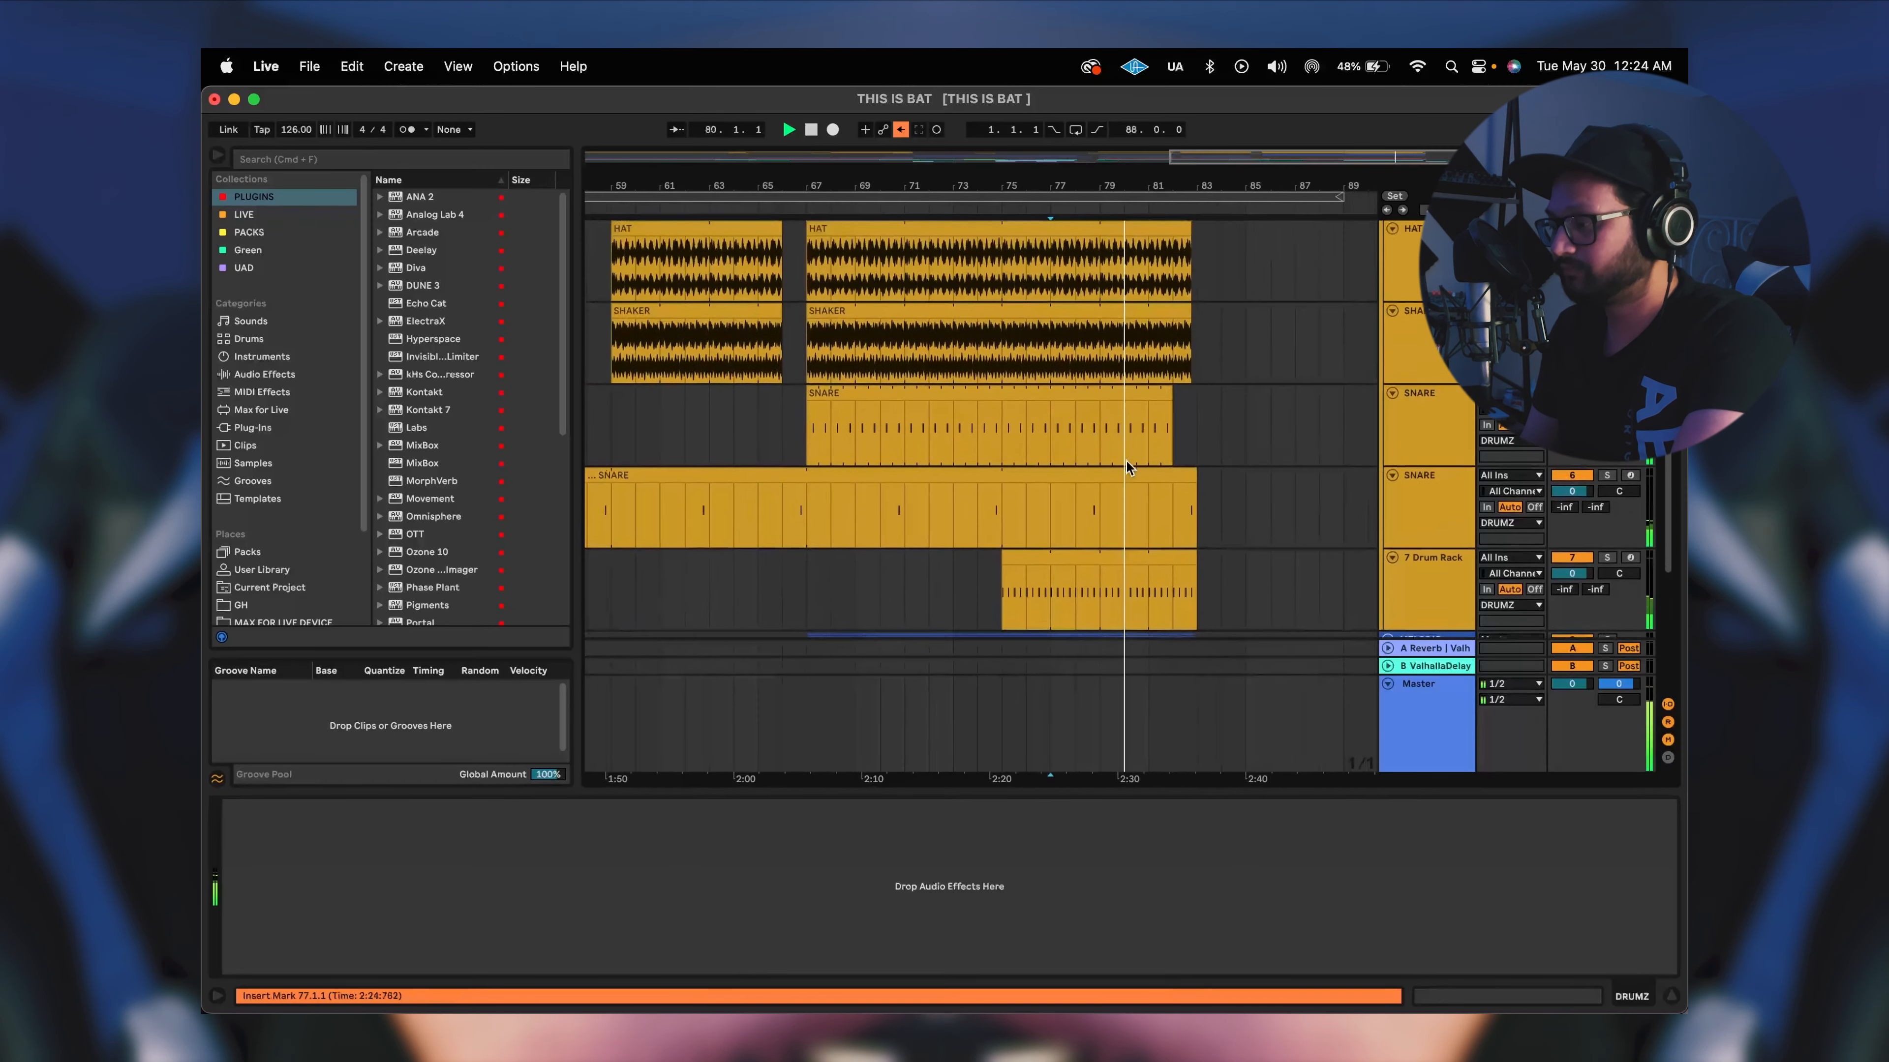
scroll(1126, 459, down, 1)
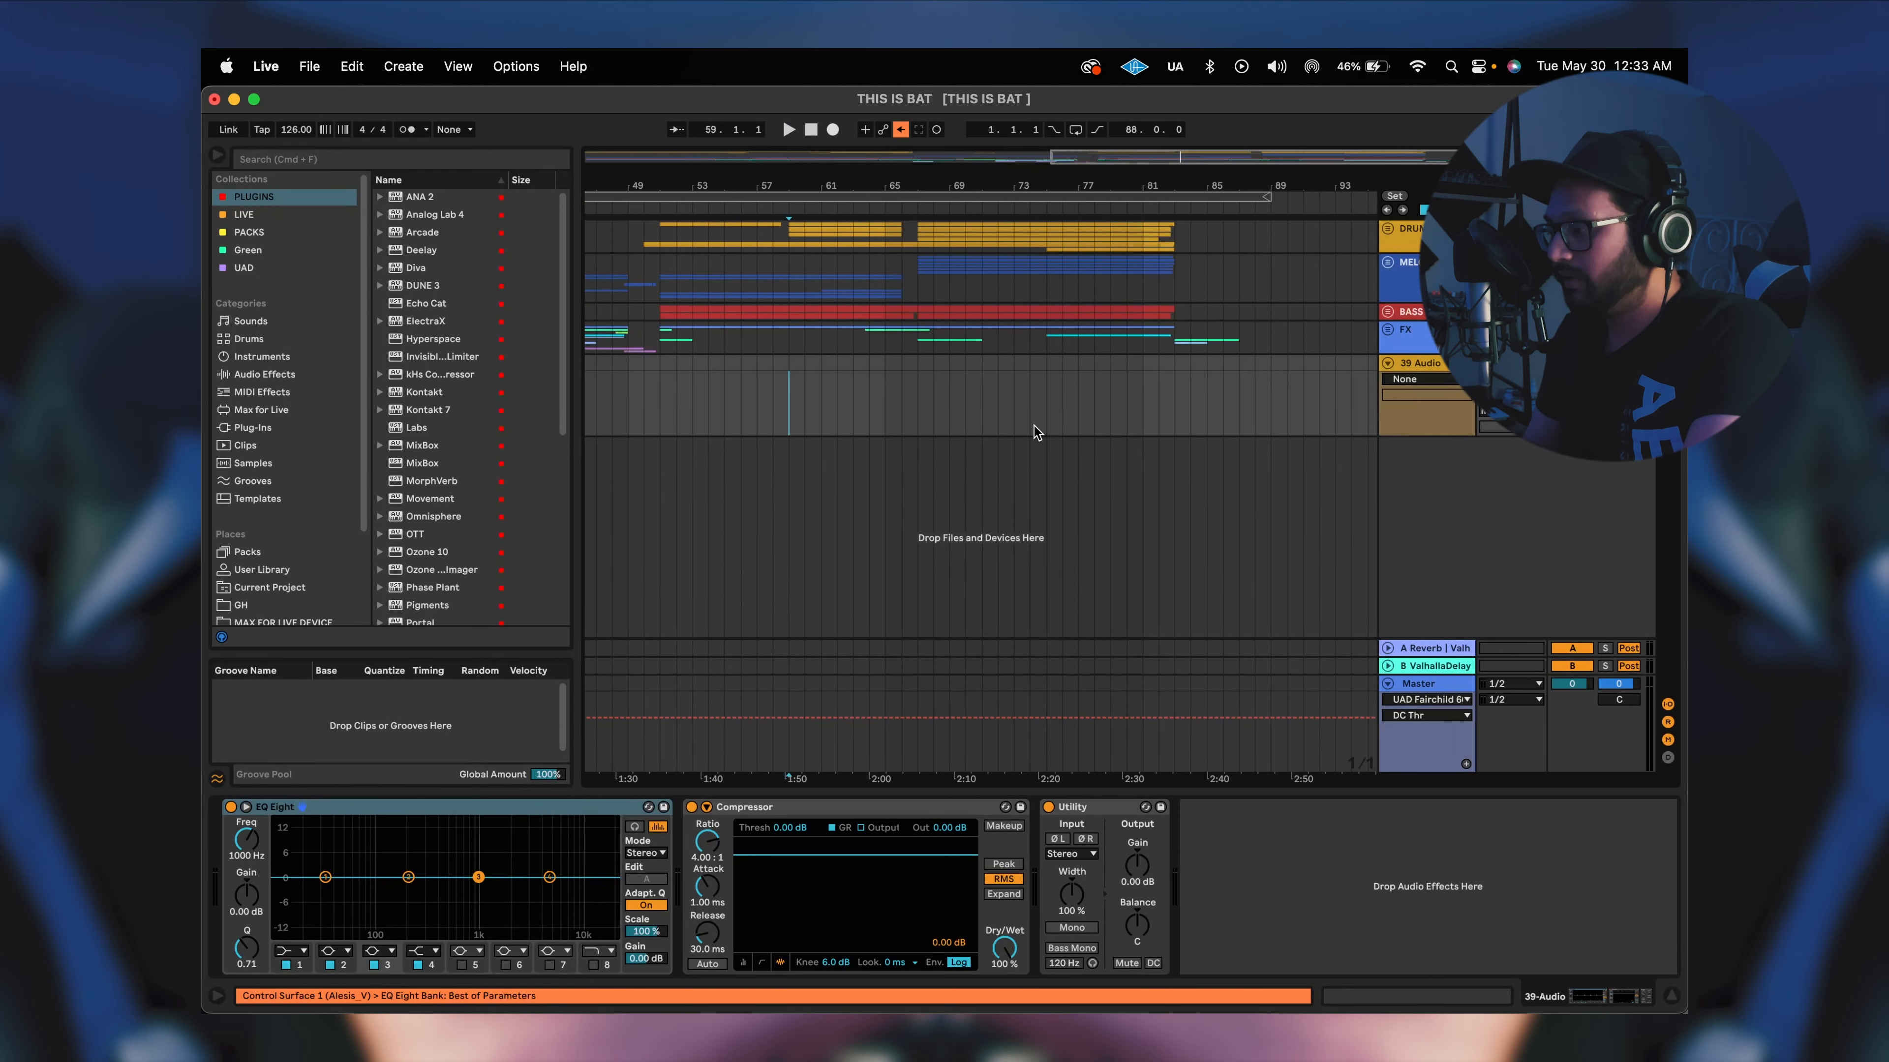
Unfold the BASS group and open the Diva synth on the BASS MAIN track.
scroll(1034, 430, left, 10)
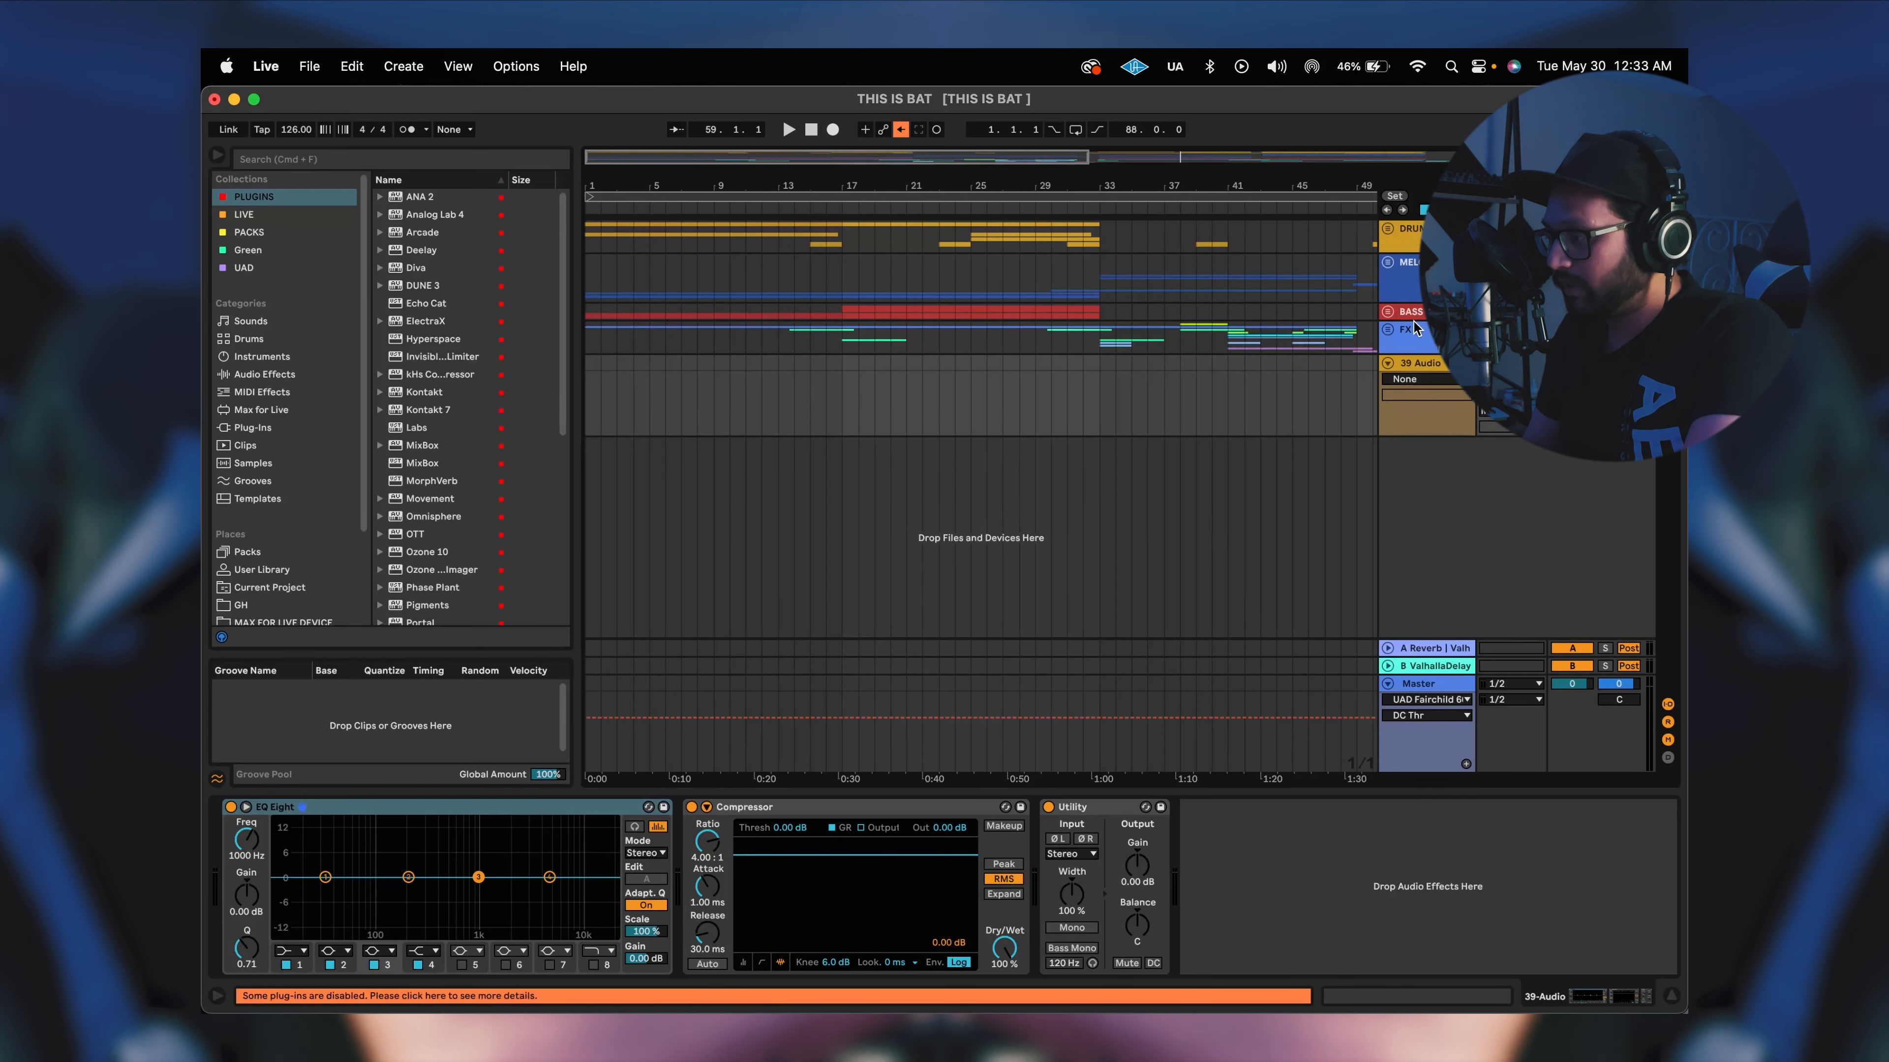
click(1387, 313)
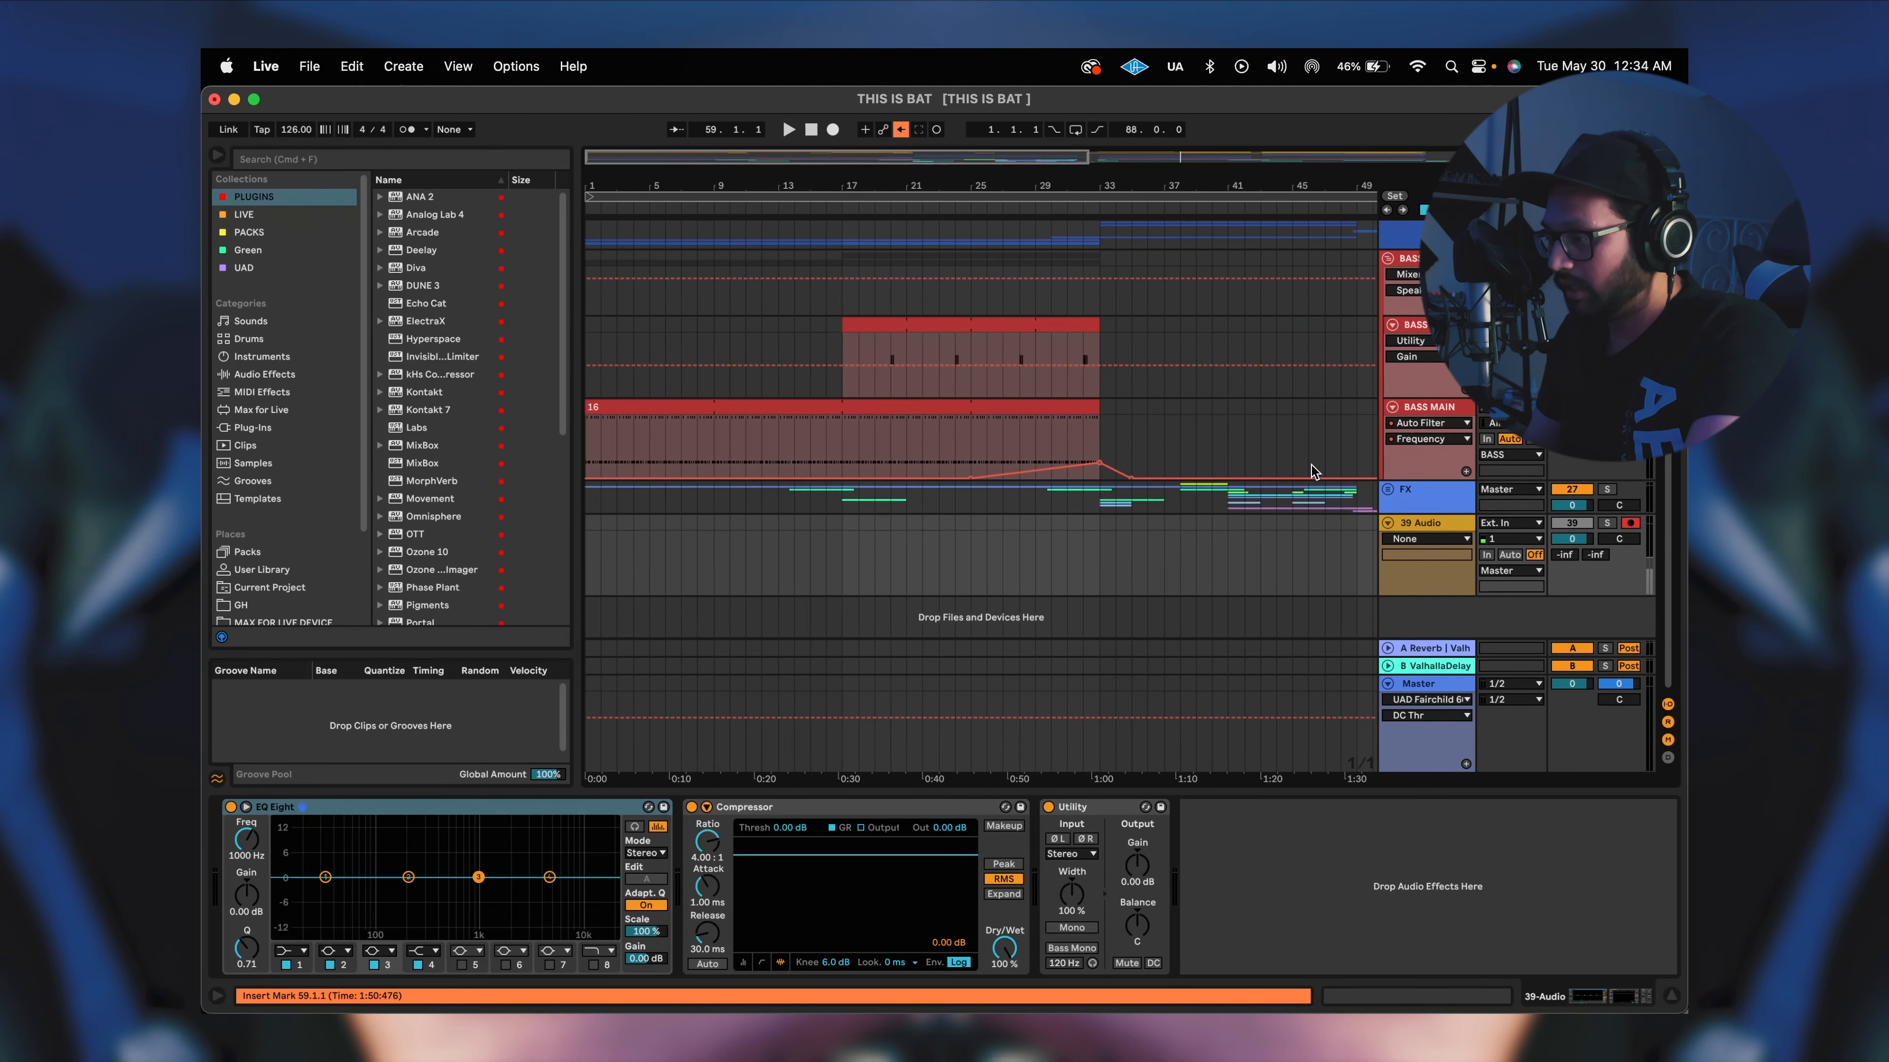
click(944, 448)
scroll(944, 450, right, 3)
scroll(929, 450, left, 1)
scroll(900, 451, down, 1)
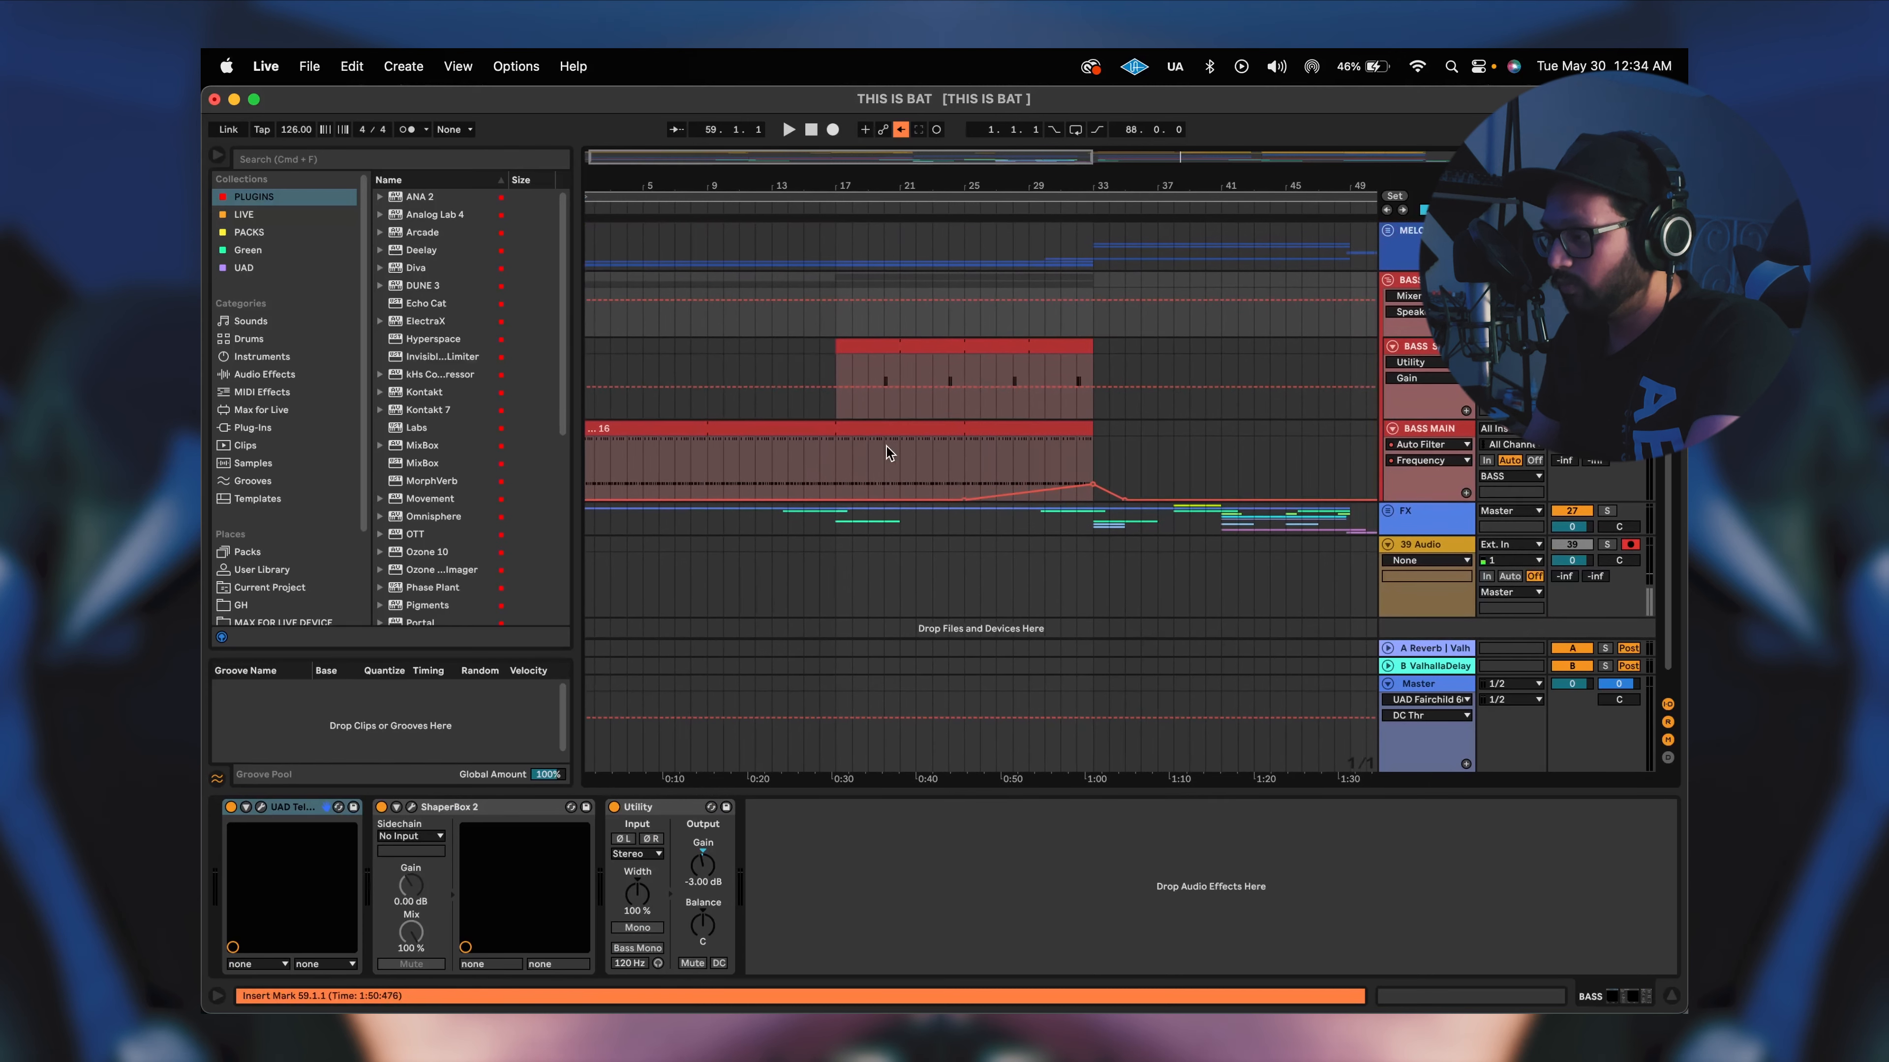
click(840, 450)
scroll(840, 450, up, 2)
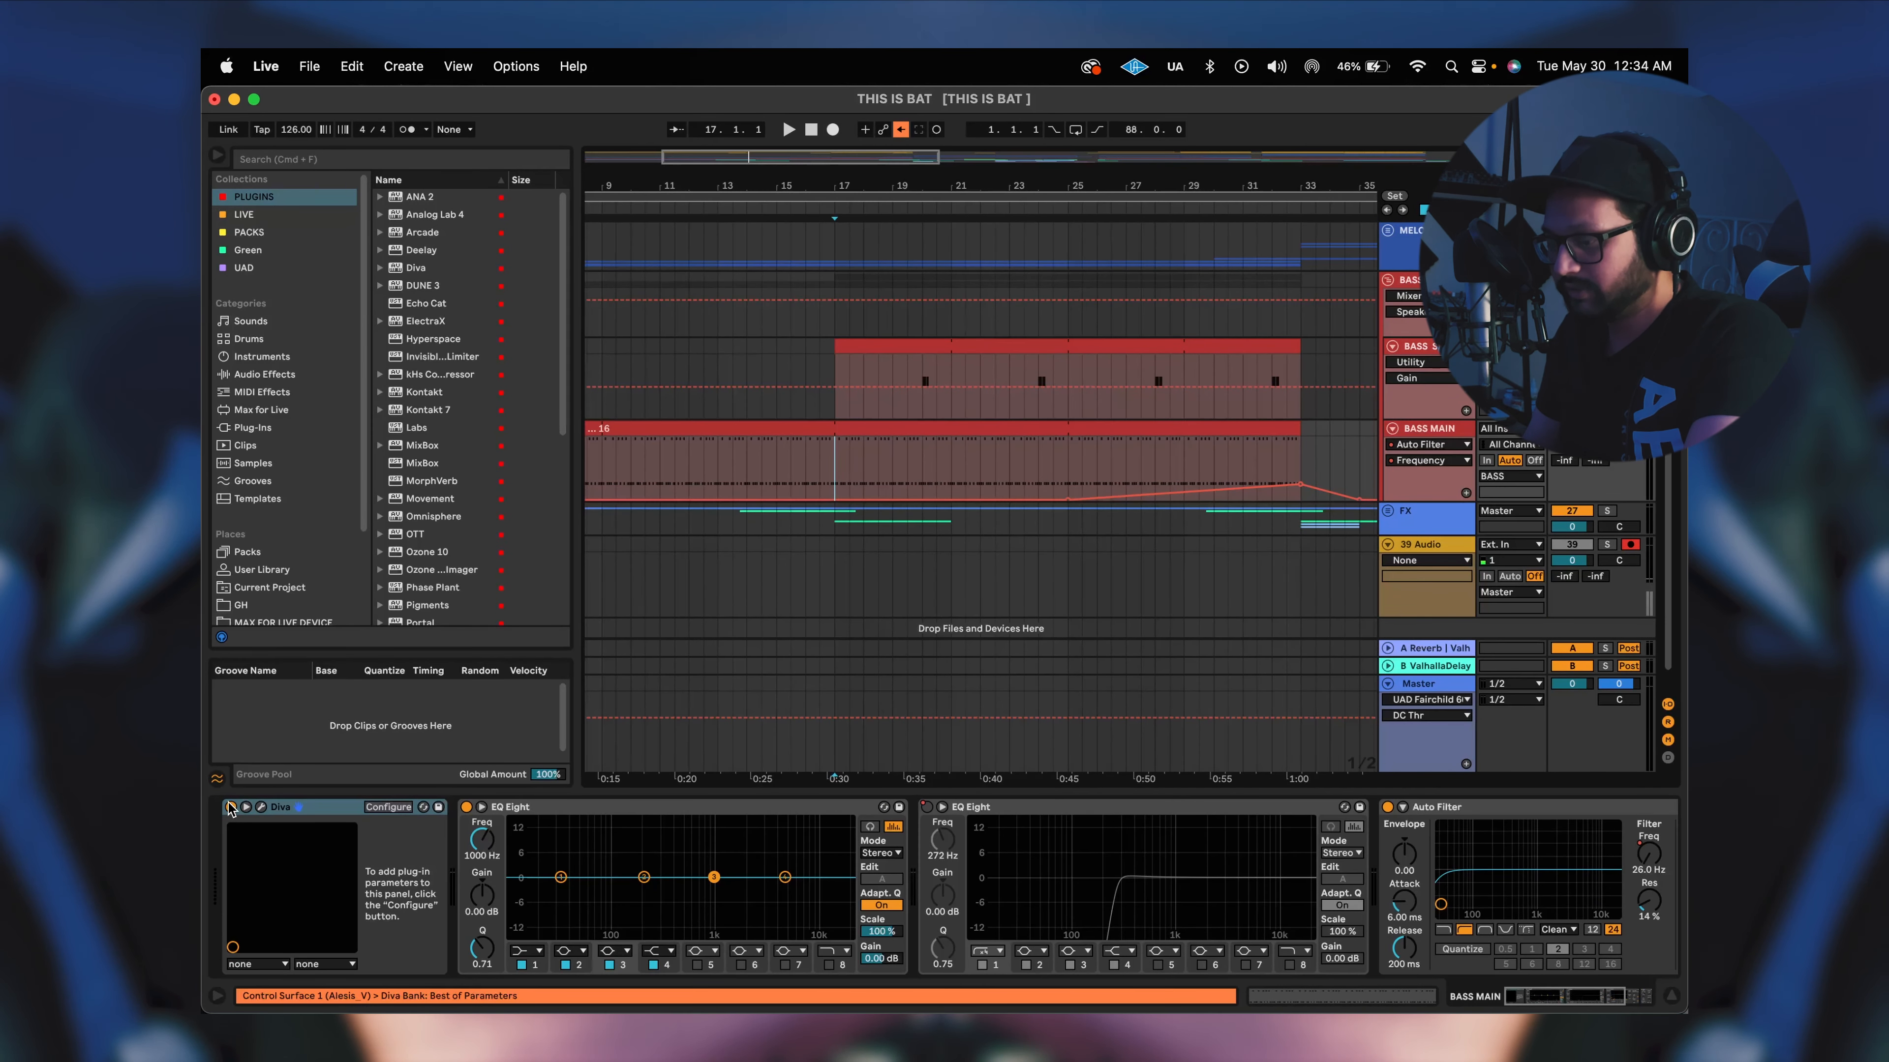
click(260, 808)
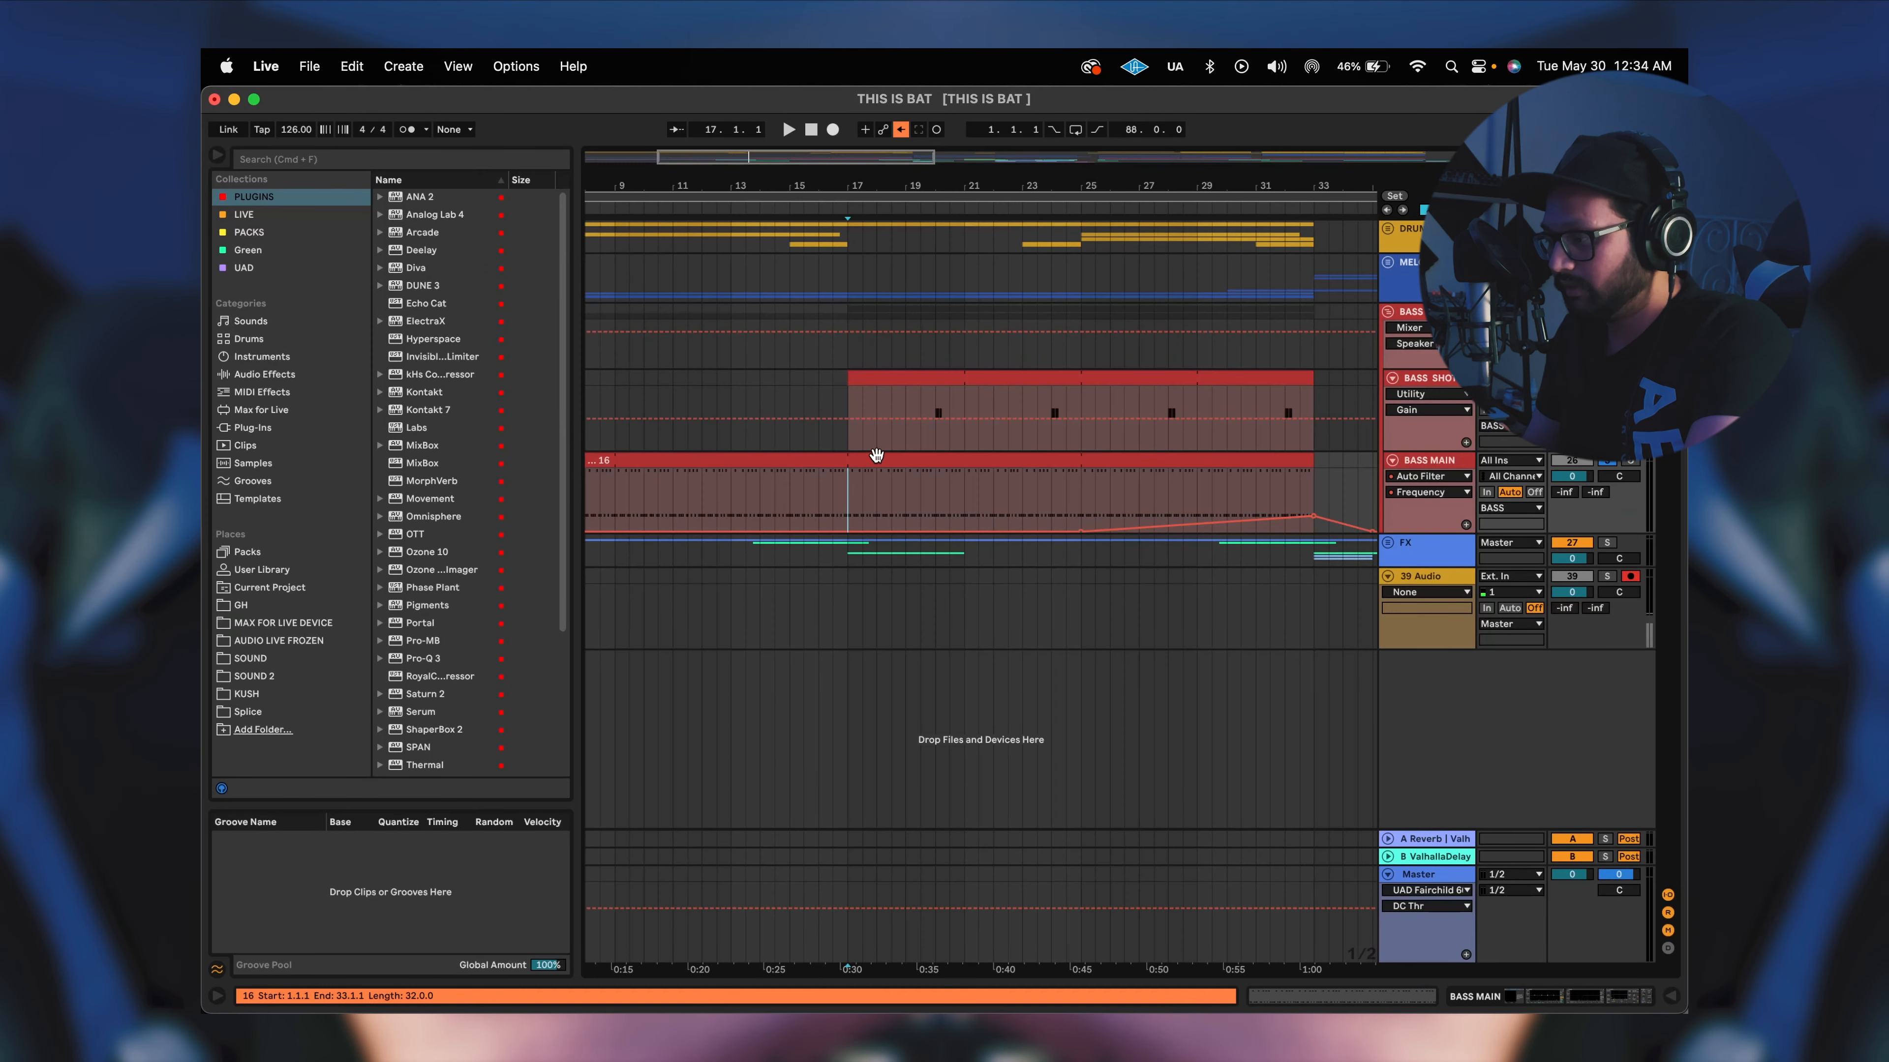
Open the BASS MAIN clip 16 in the piano roll and play it from bar 17.
double_click(876, 456)
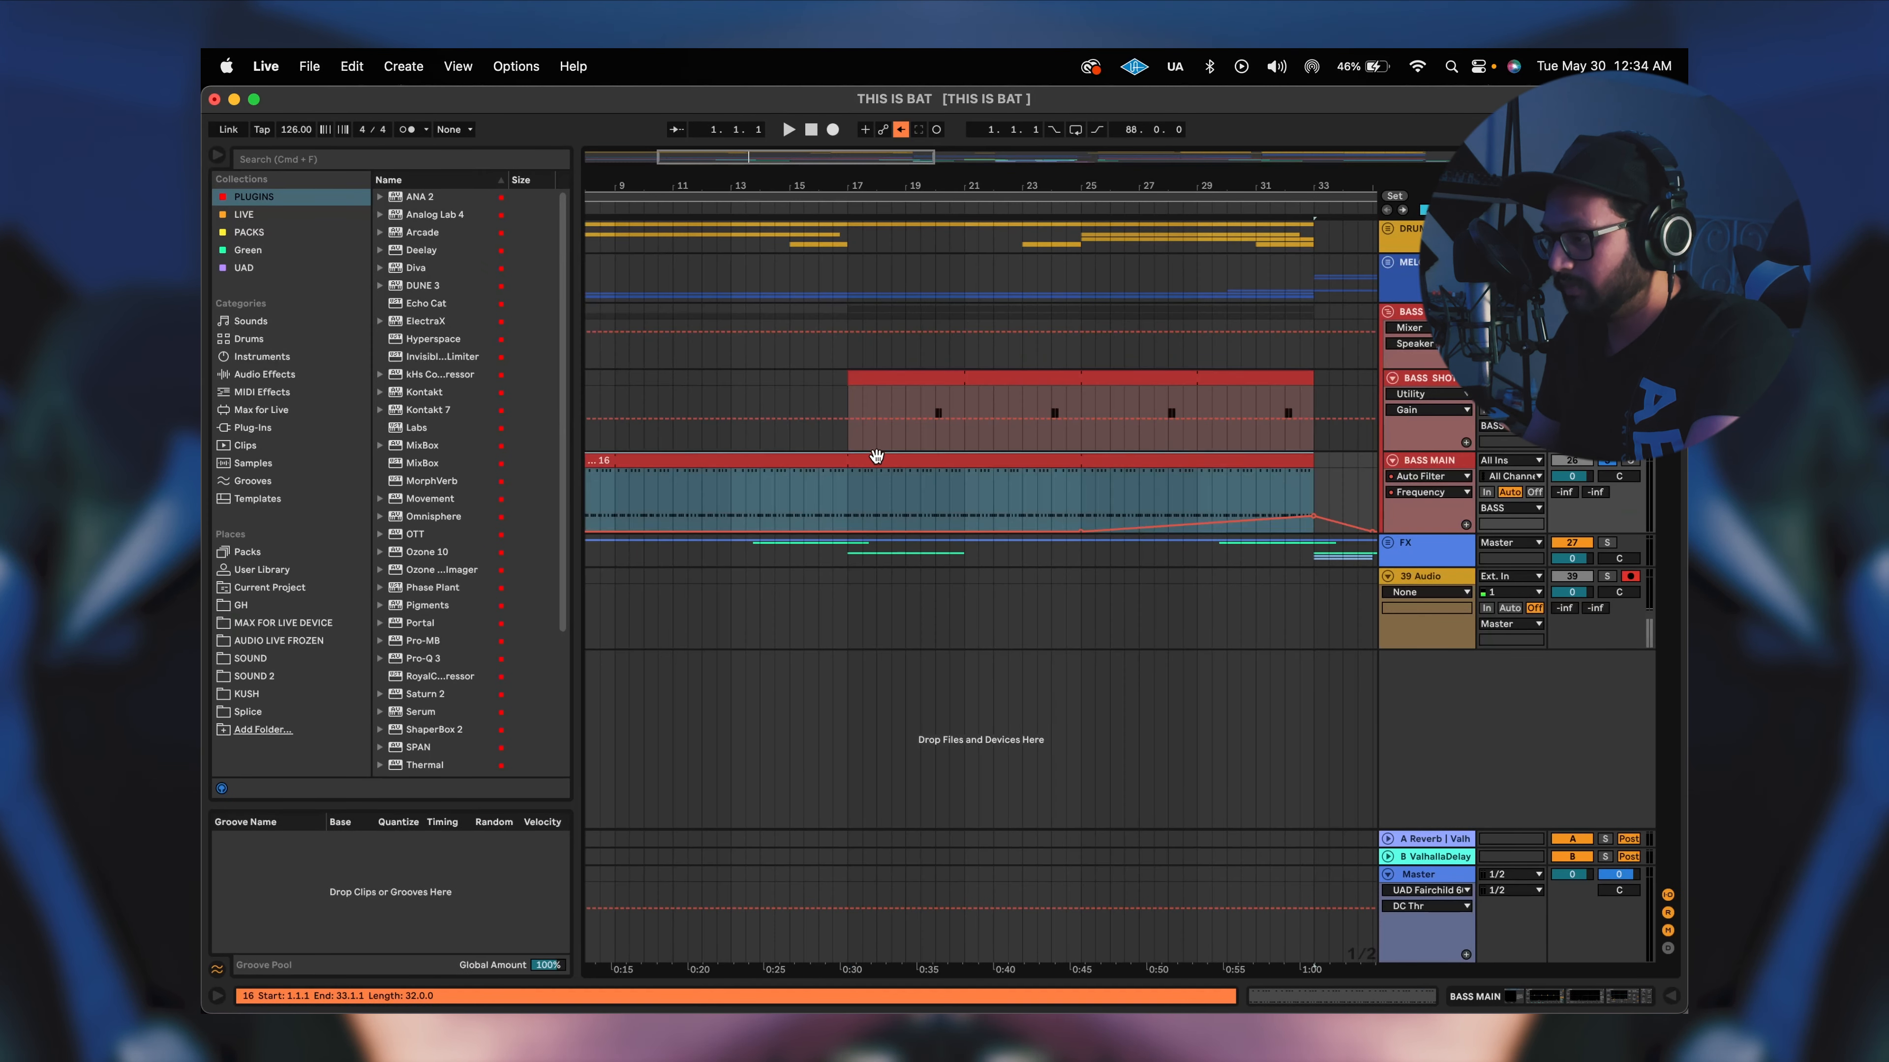
scroll(847, 285, down, 5)
click(882, 307)
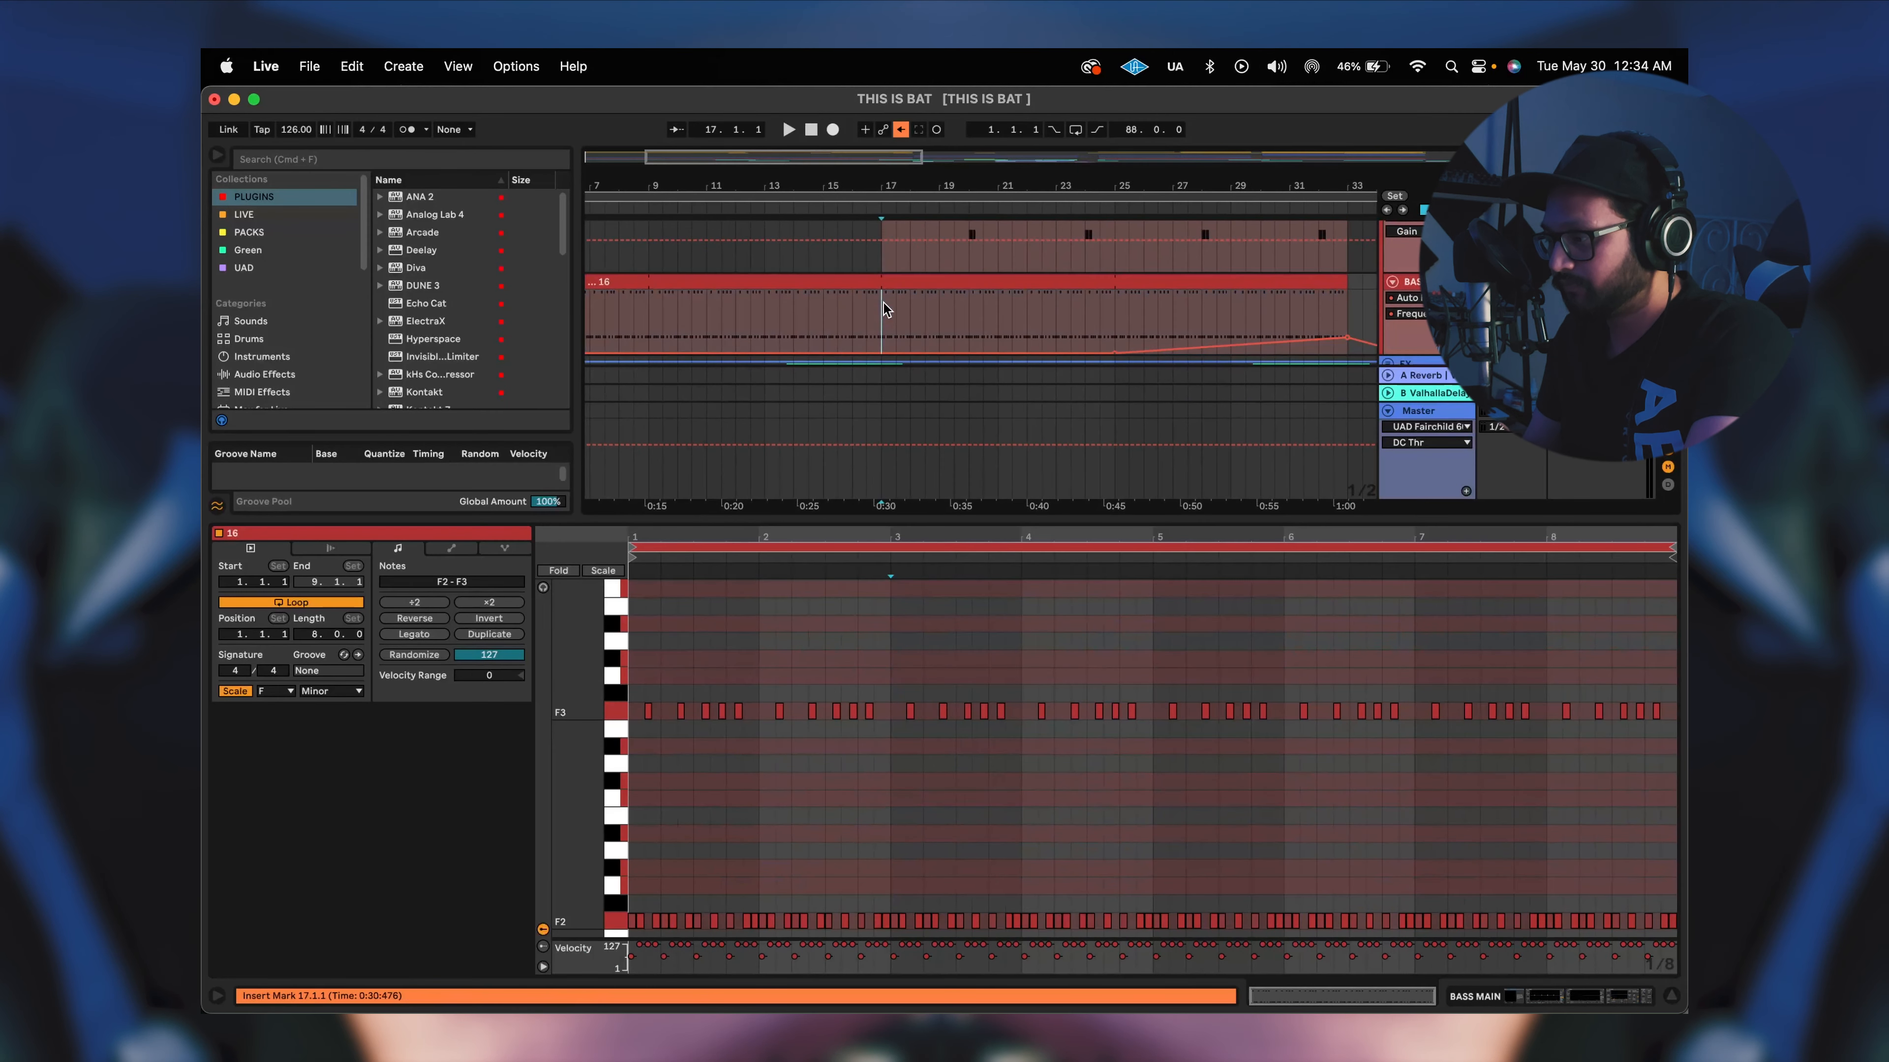
key(space)
scroll(836, 705, down, 3)
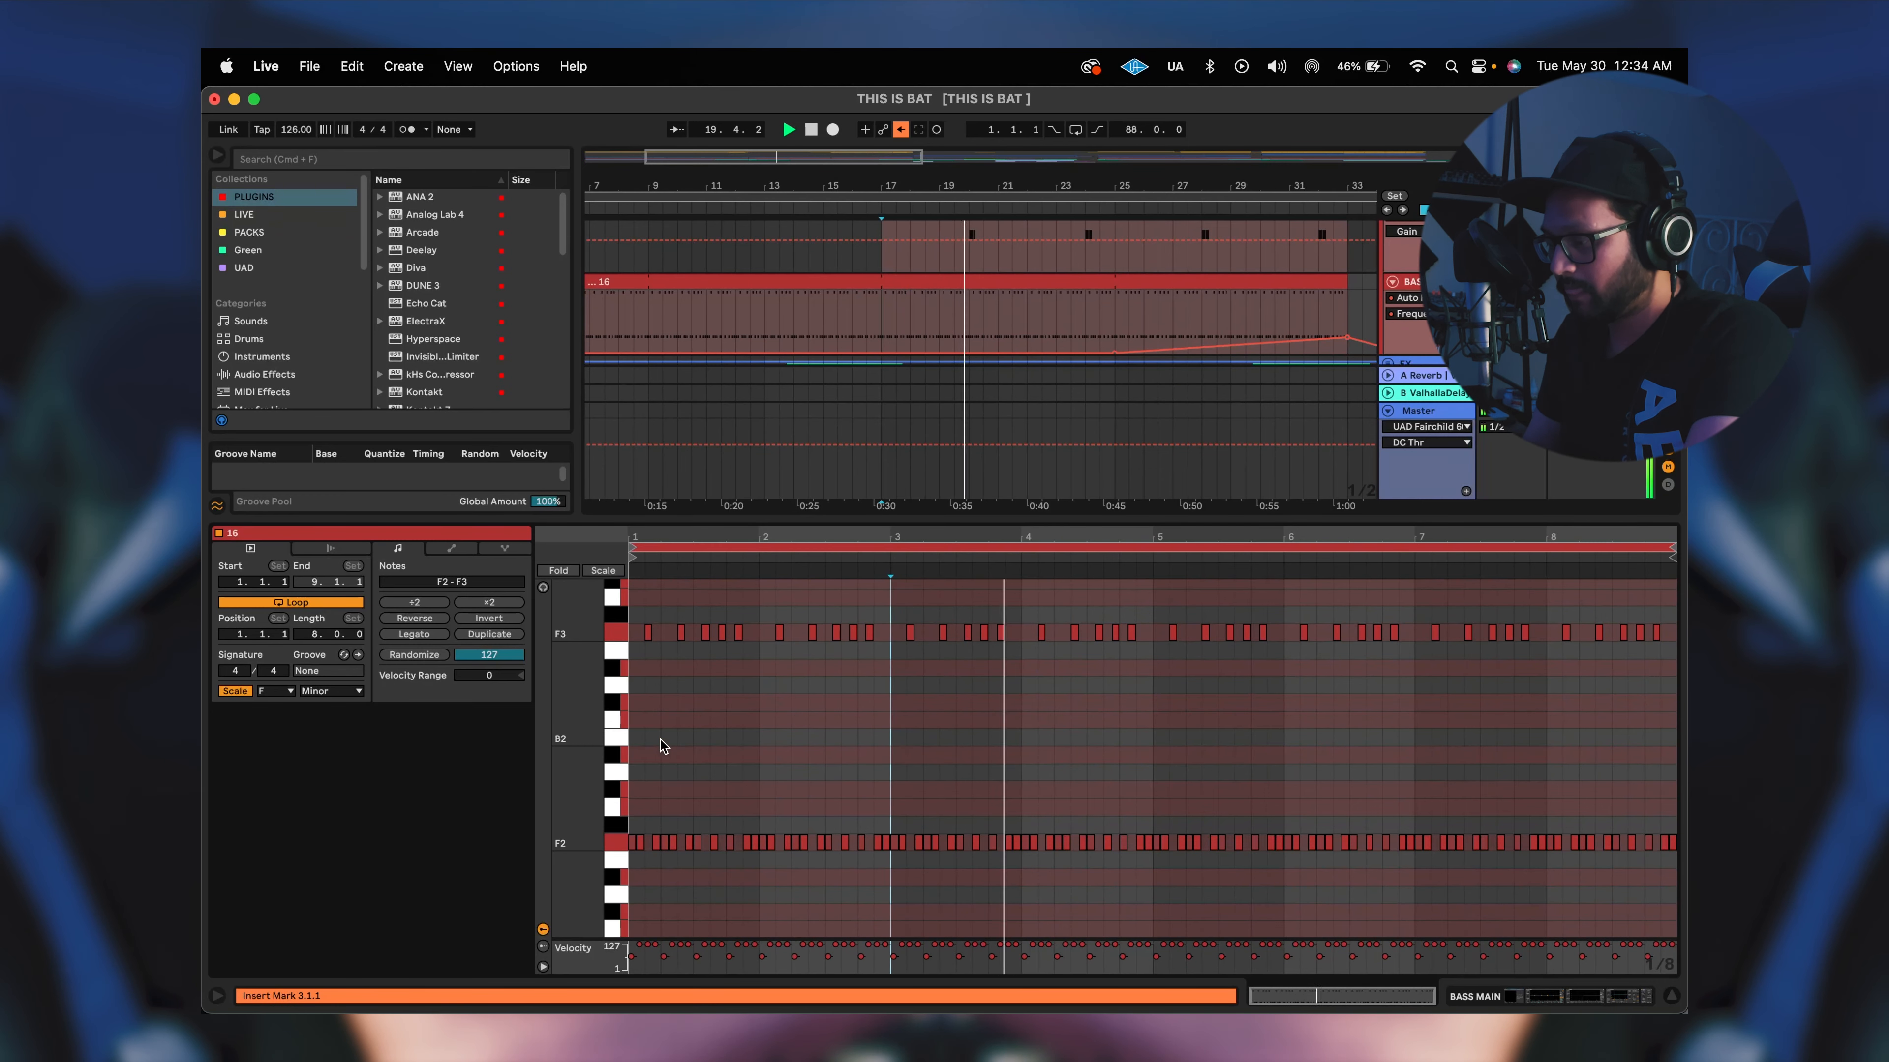
Inspect the start of the BASS MAIN note pattern up close, picking out the F2 notes.
scroll(659, 740, up, 5)
scroll(660, 740, down, 3)
scroll(659, 740, up, 4)
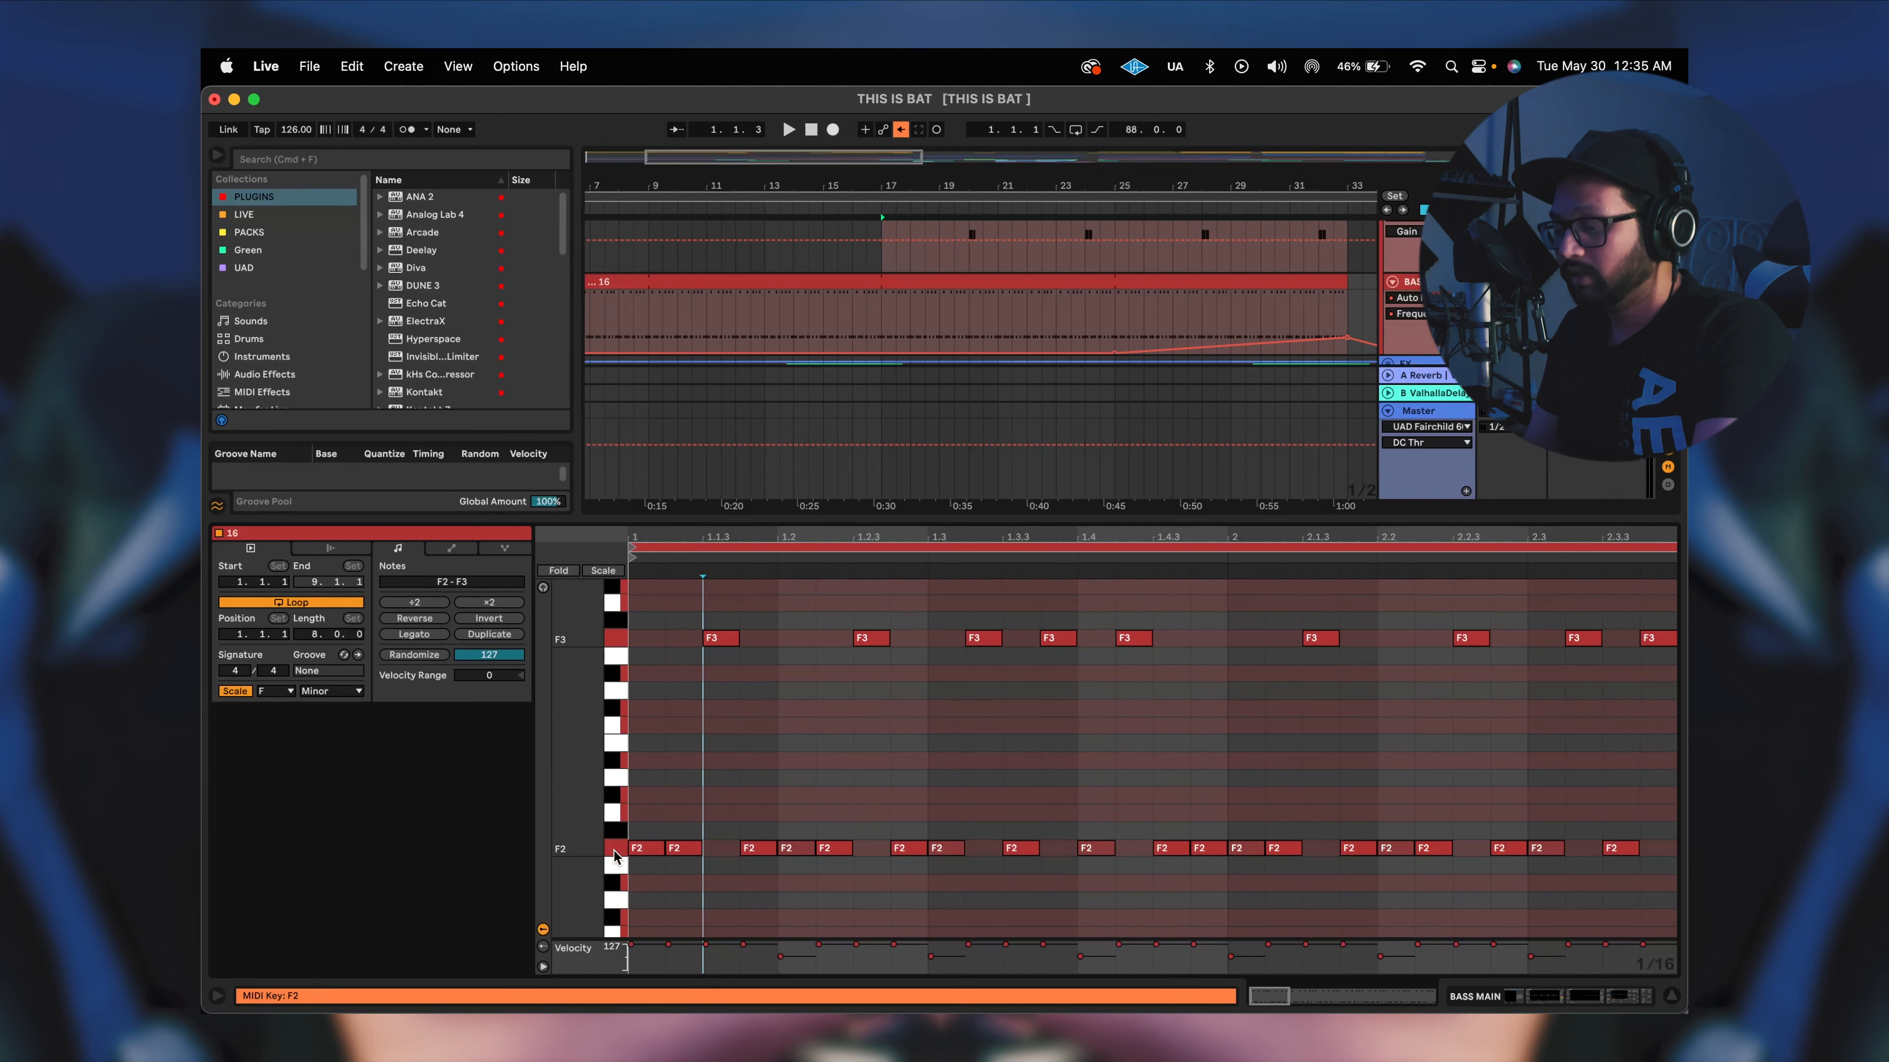
click(615, 853)
click(675, 831)
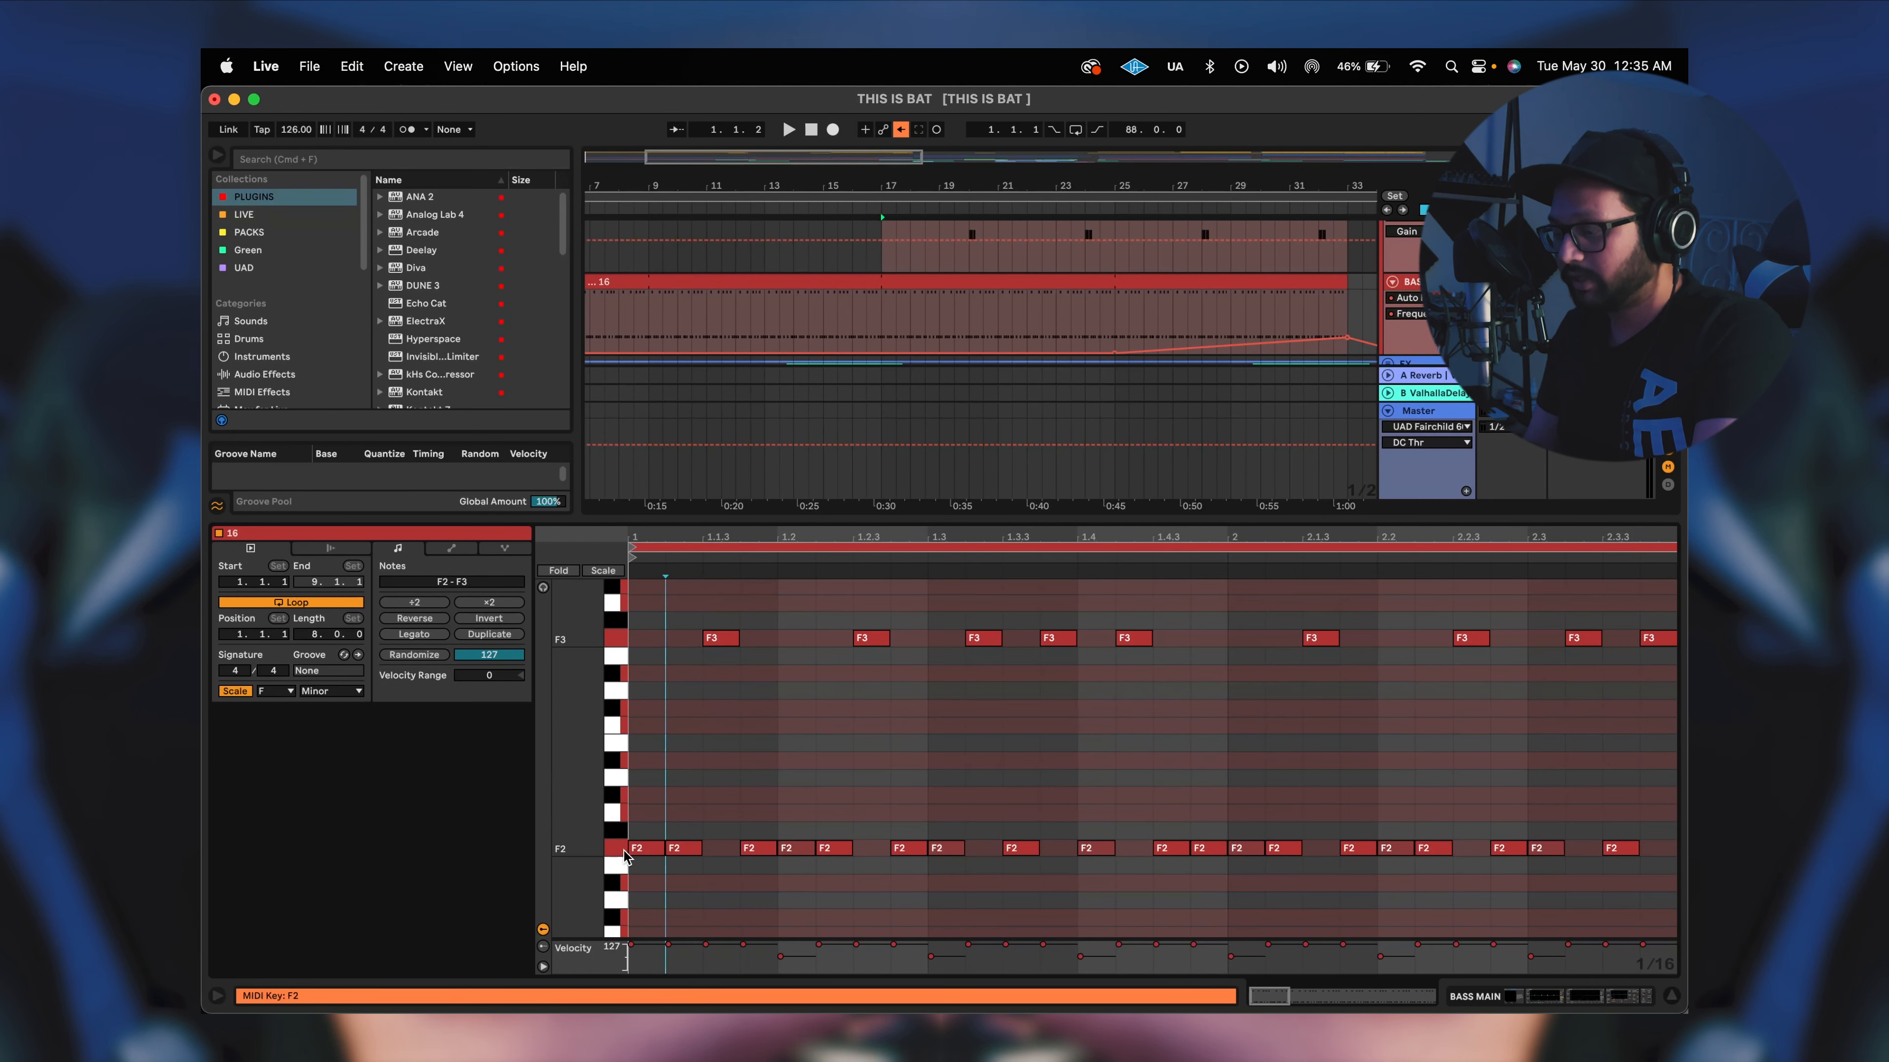
click(700, 819)
Highlight all the F3 notes in the BASS MAIN clip, then clear the selection.
scroll(699, 818, up, 1)
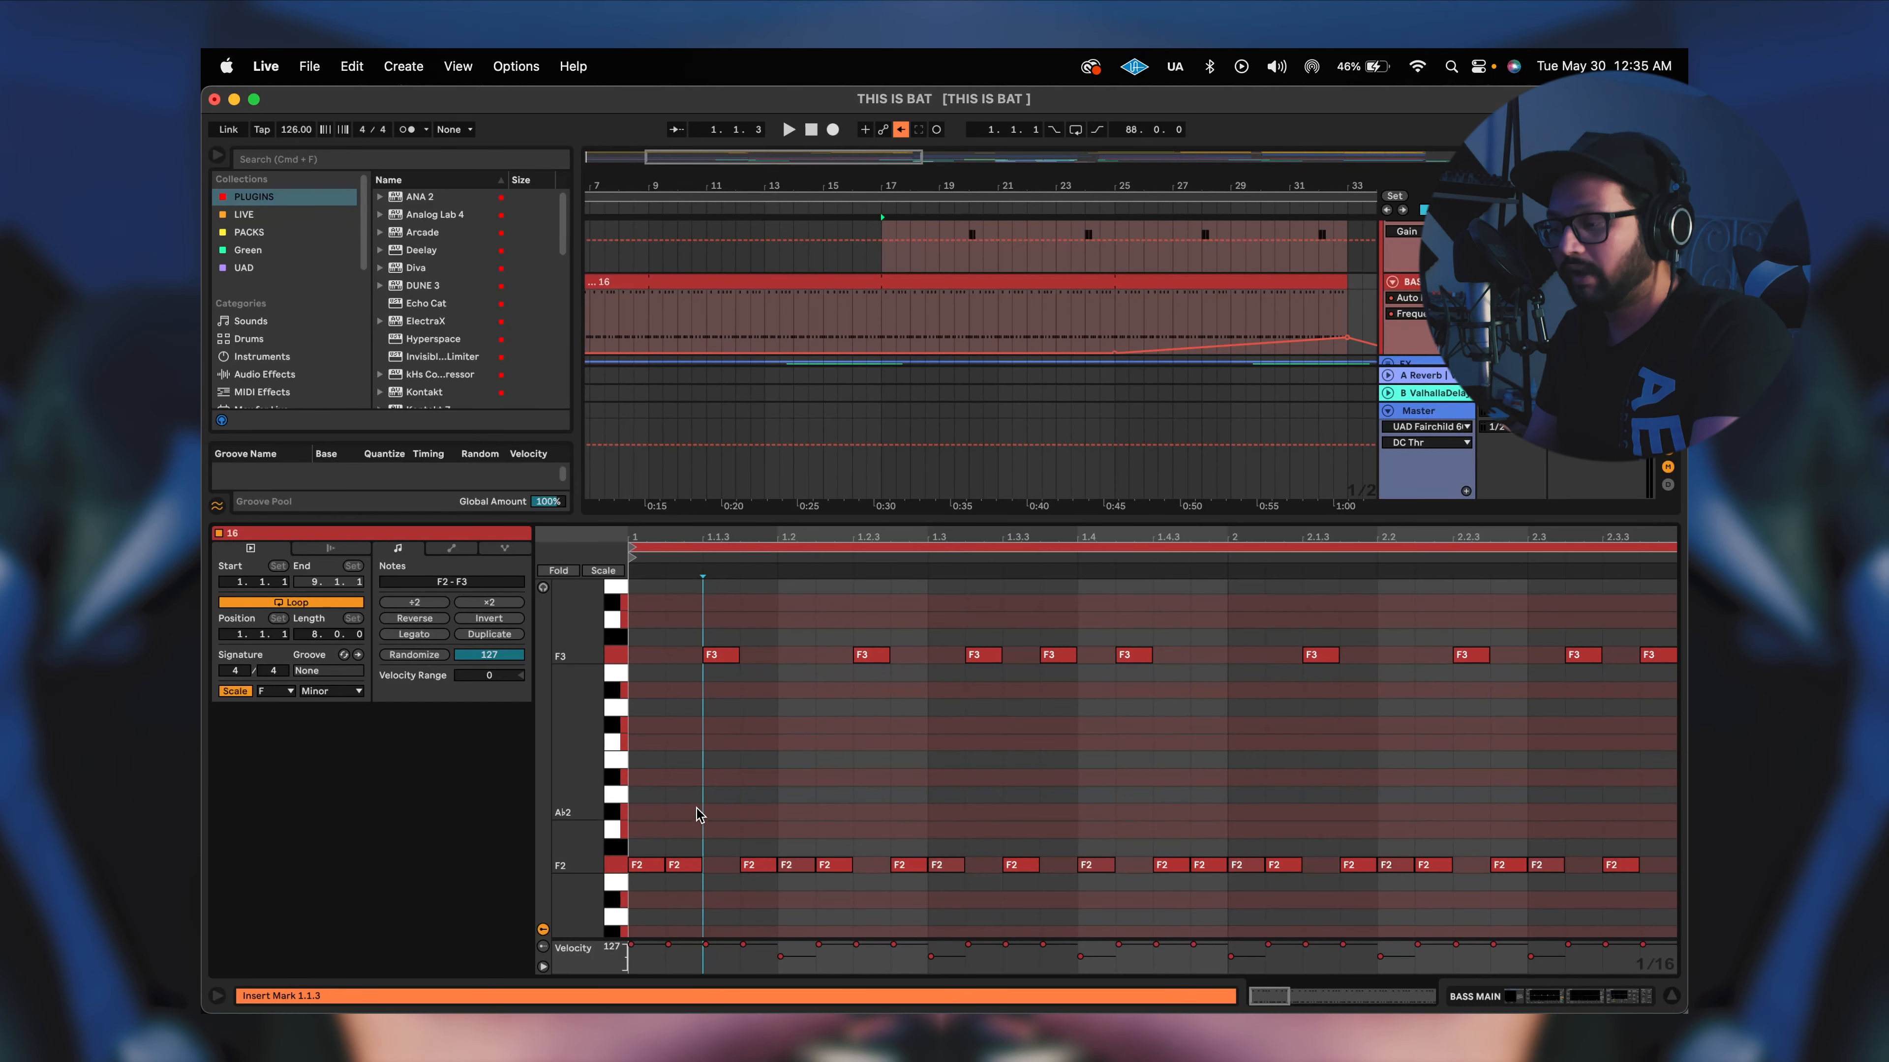
click(622, 655)
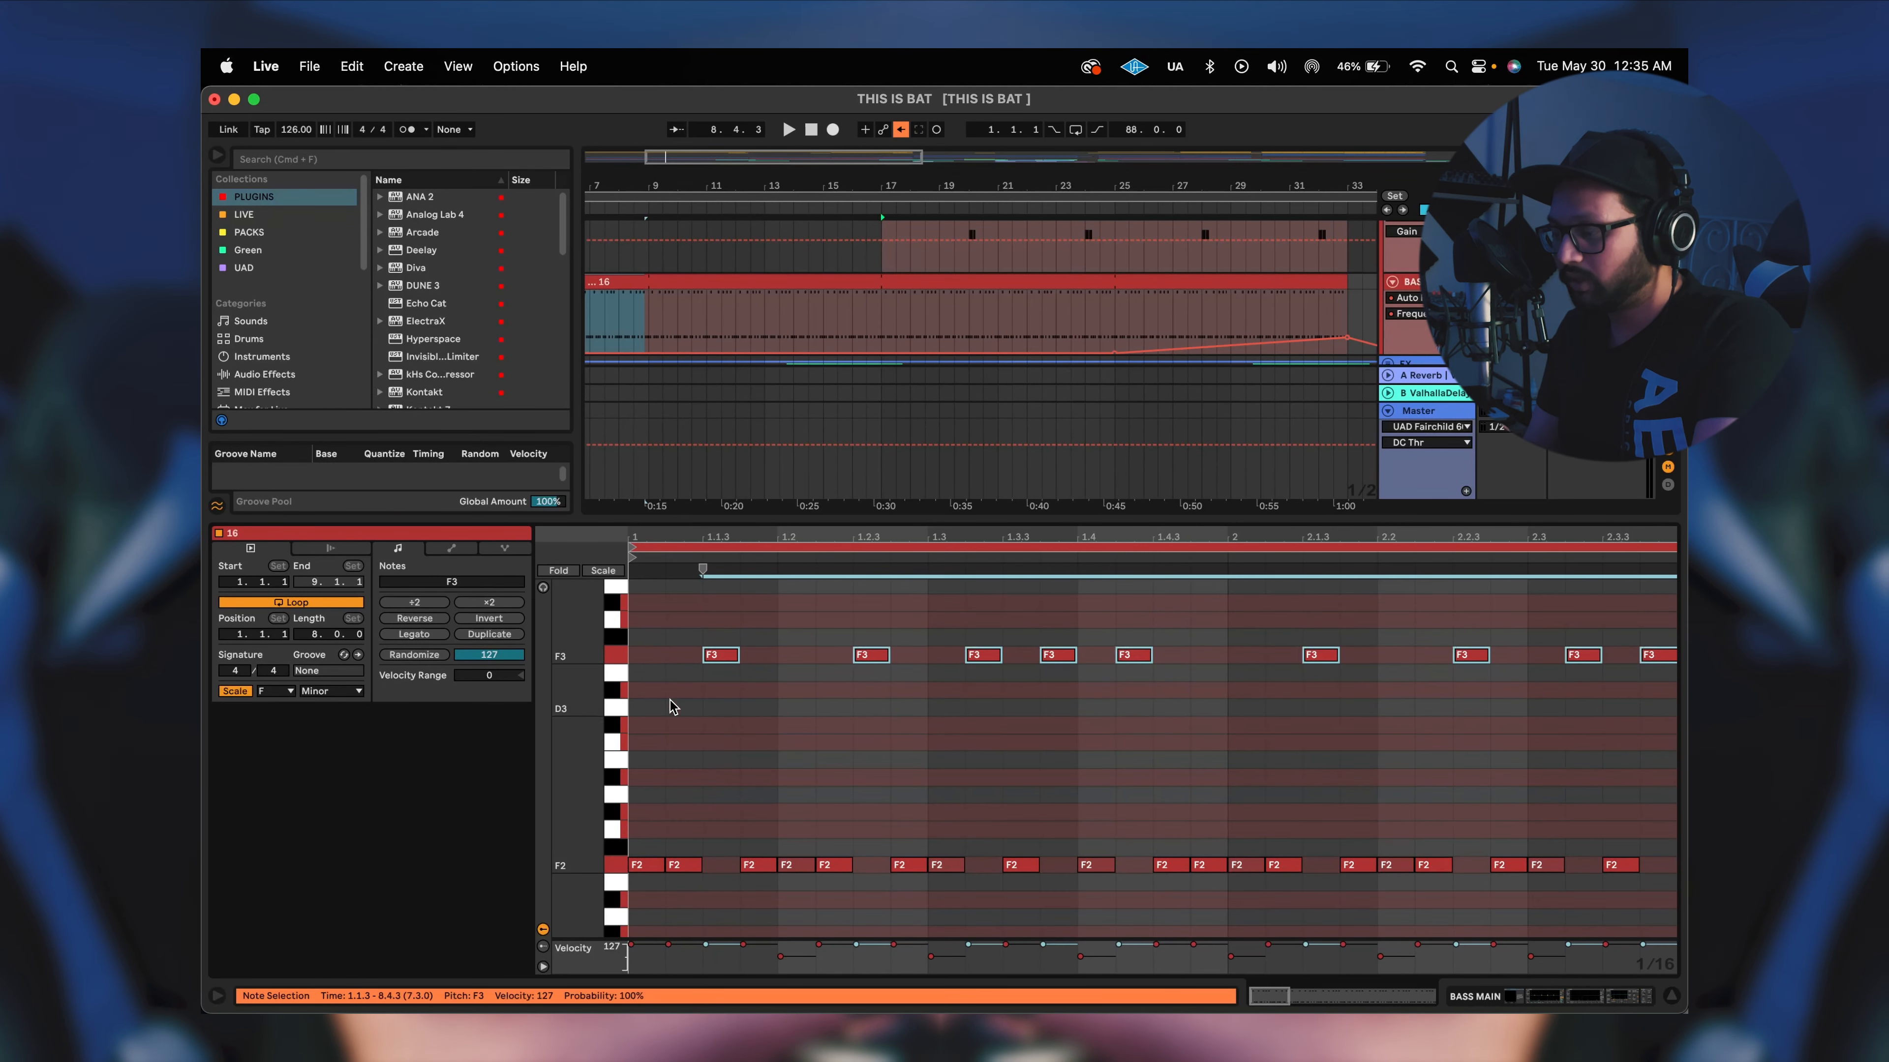
key(z)
click(671, 726)
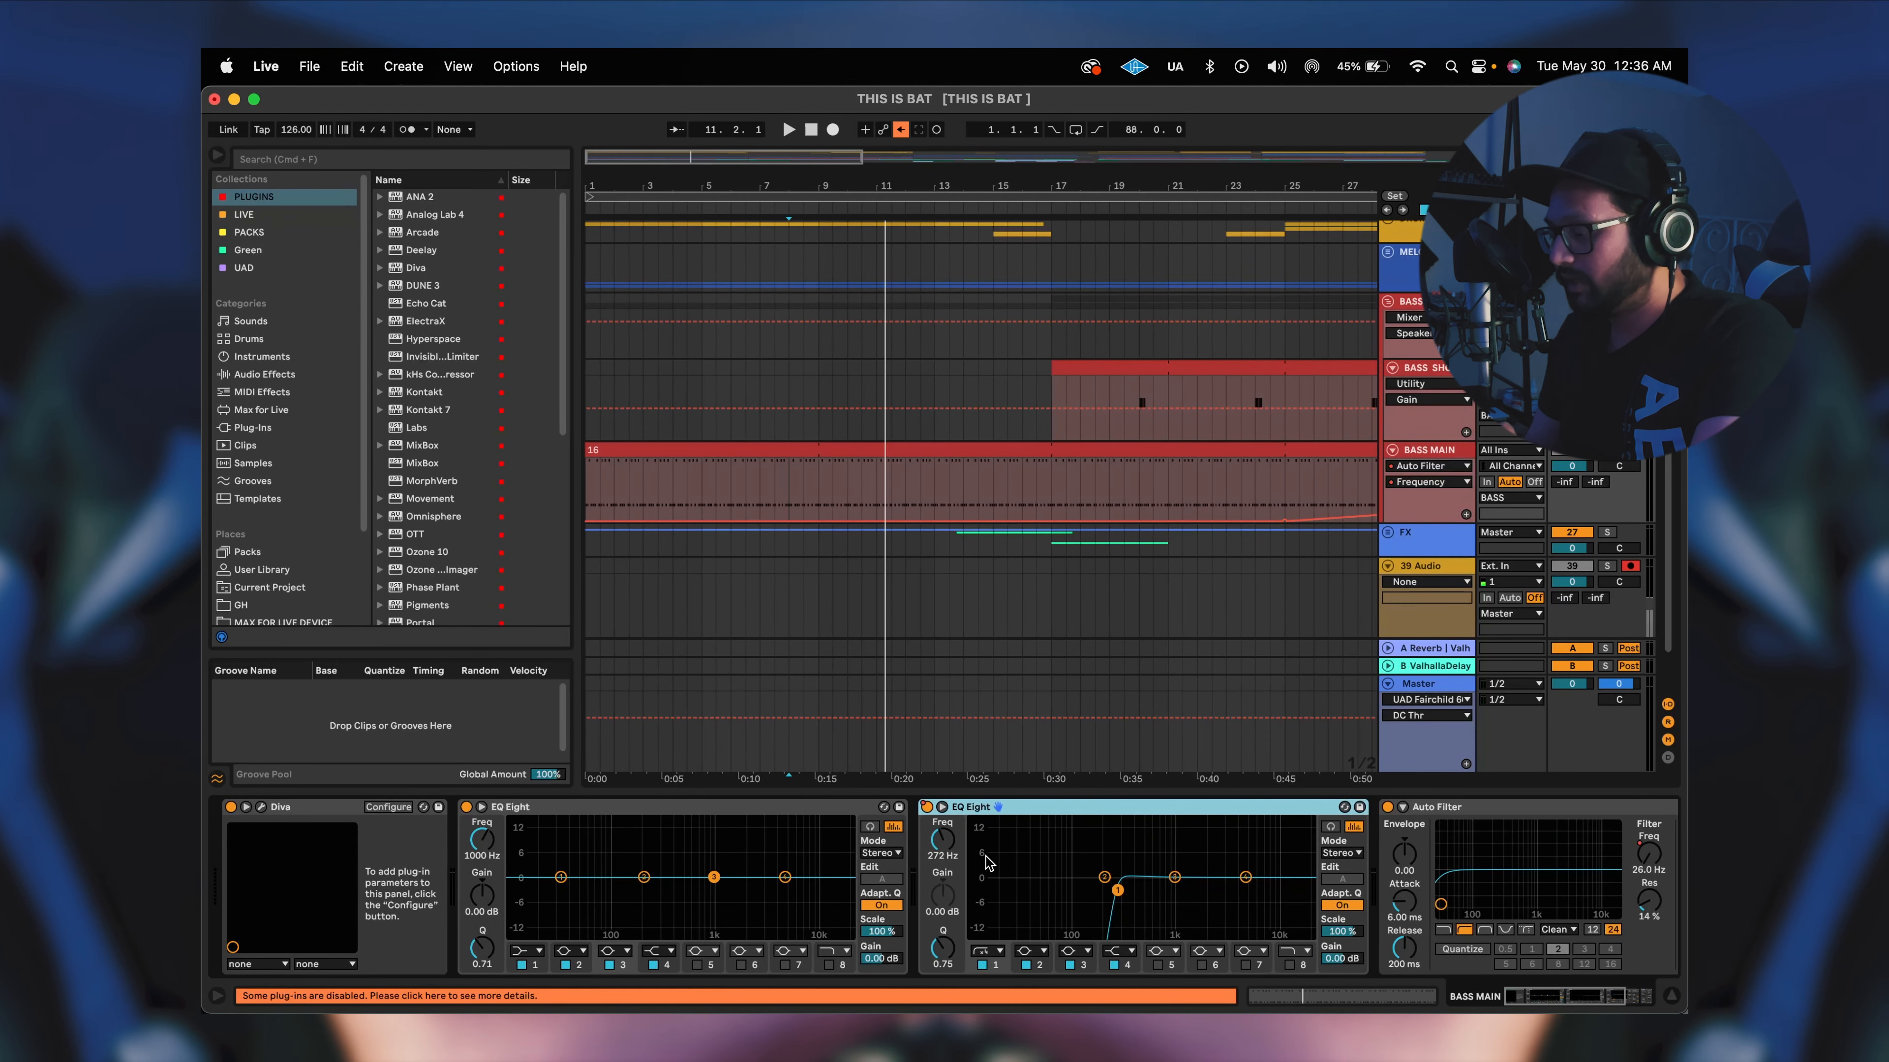
Review the BASS MAIN track's EQ Eight and Auto Filter, and play the track from bar 16.
scroll(986, 863, right, 2)
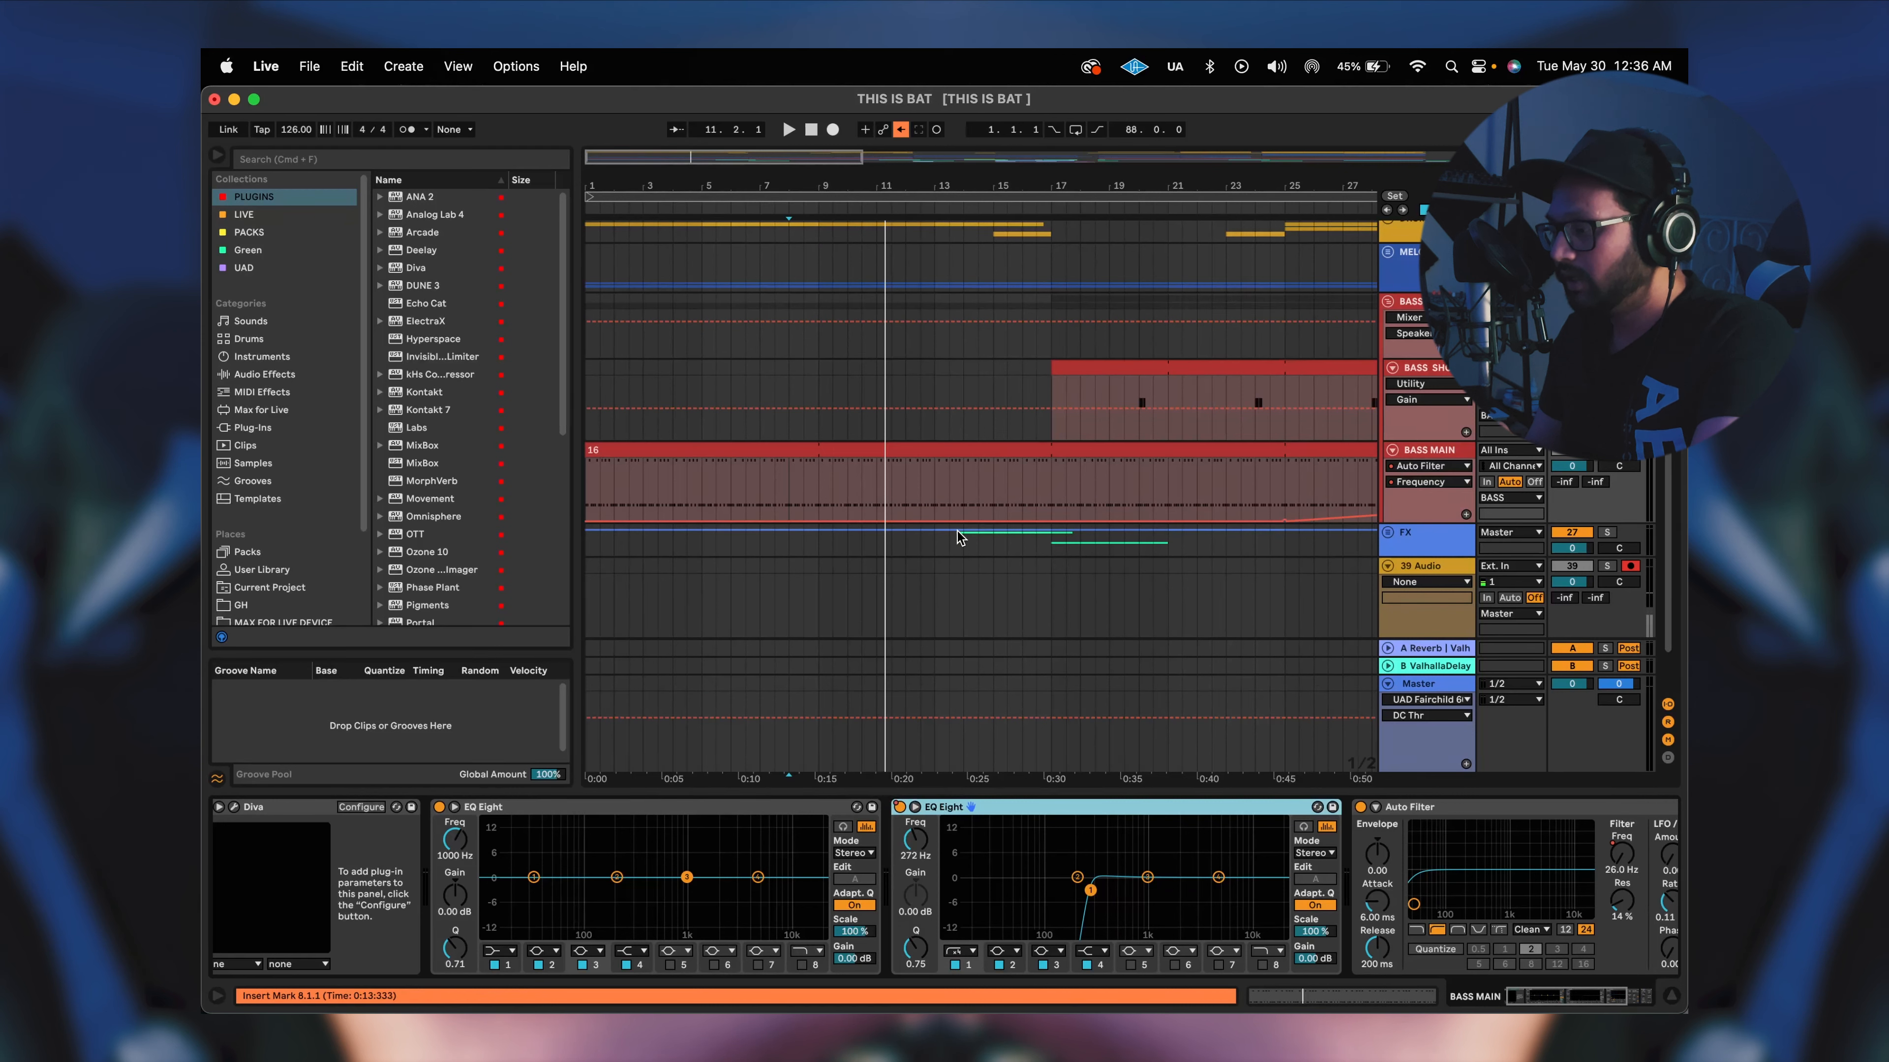
click(1023, 491)
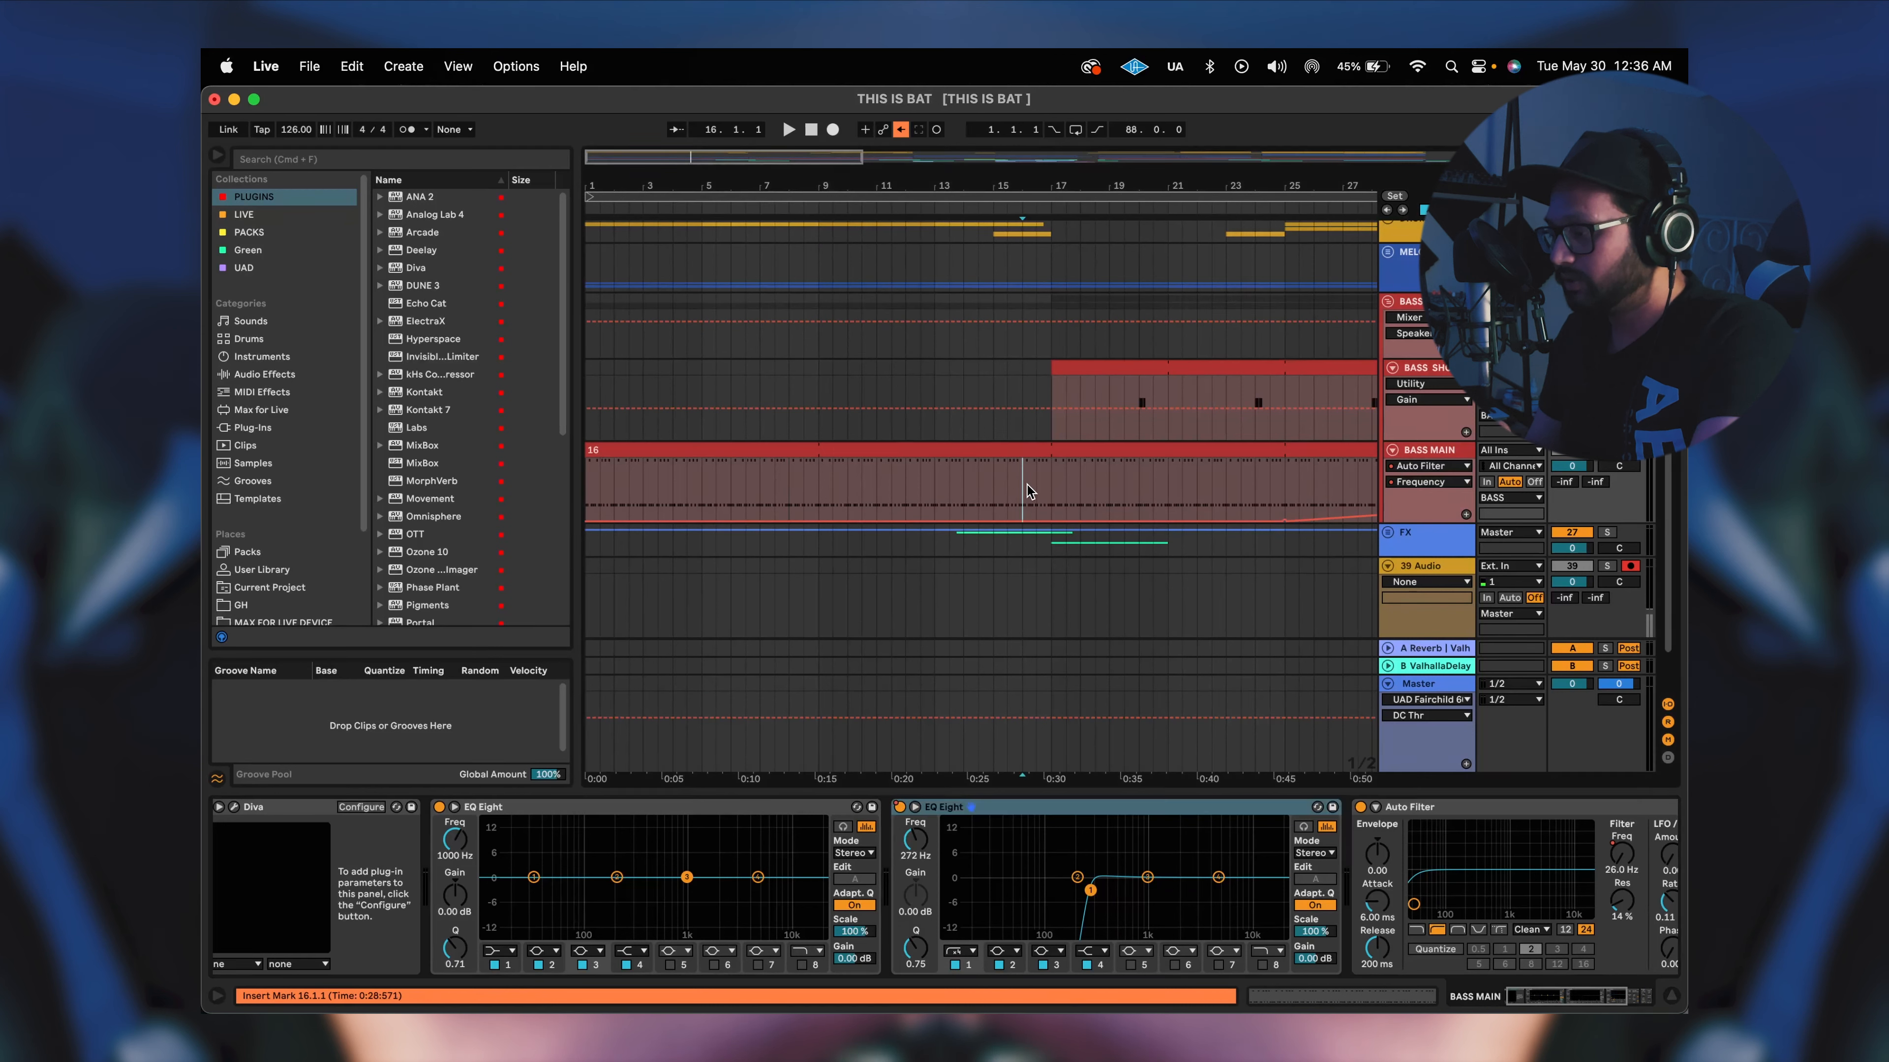
scroll(1087, 489, up, 1)
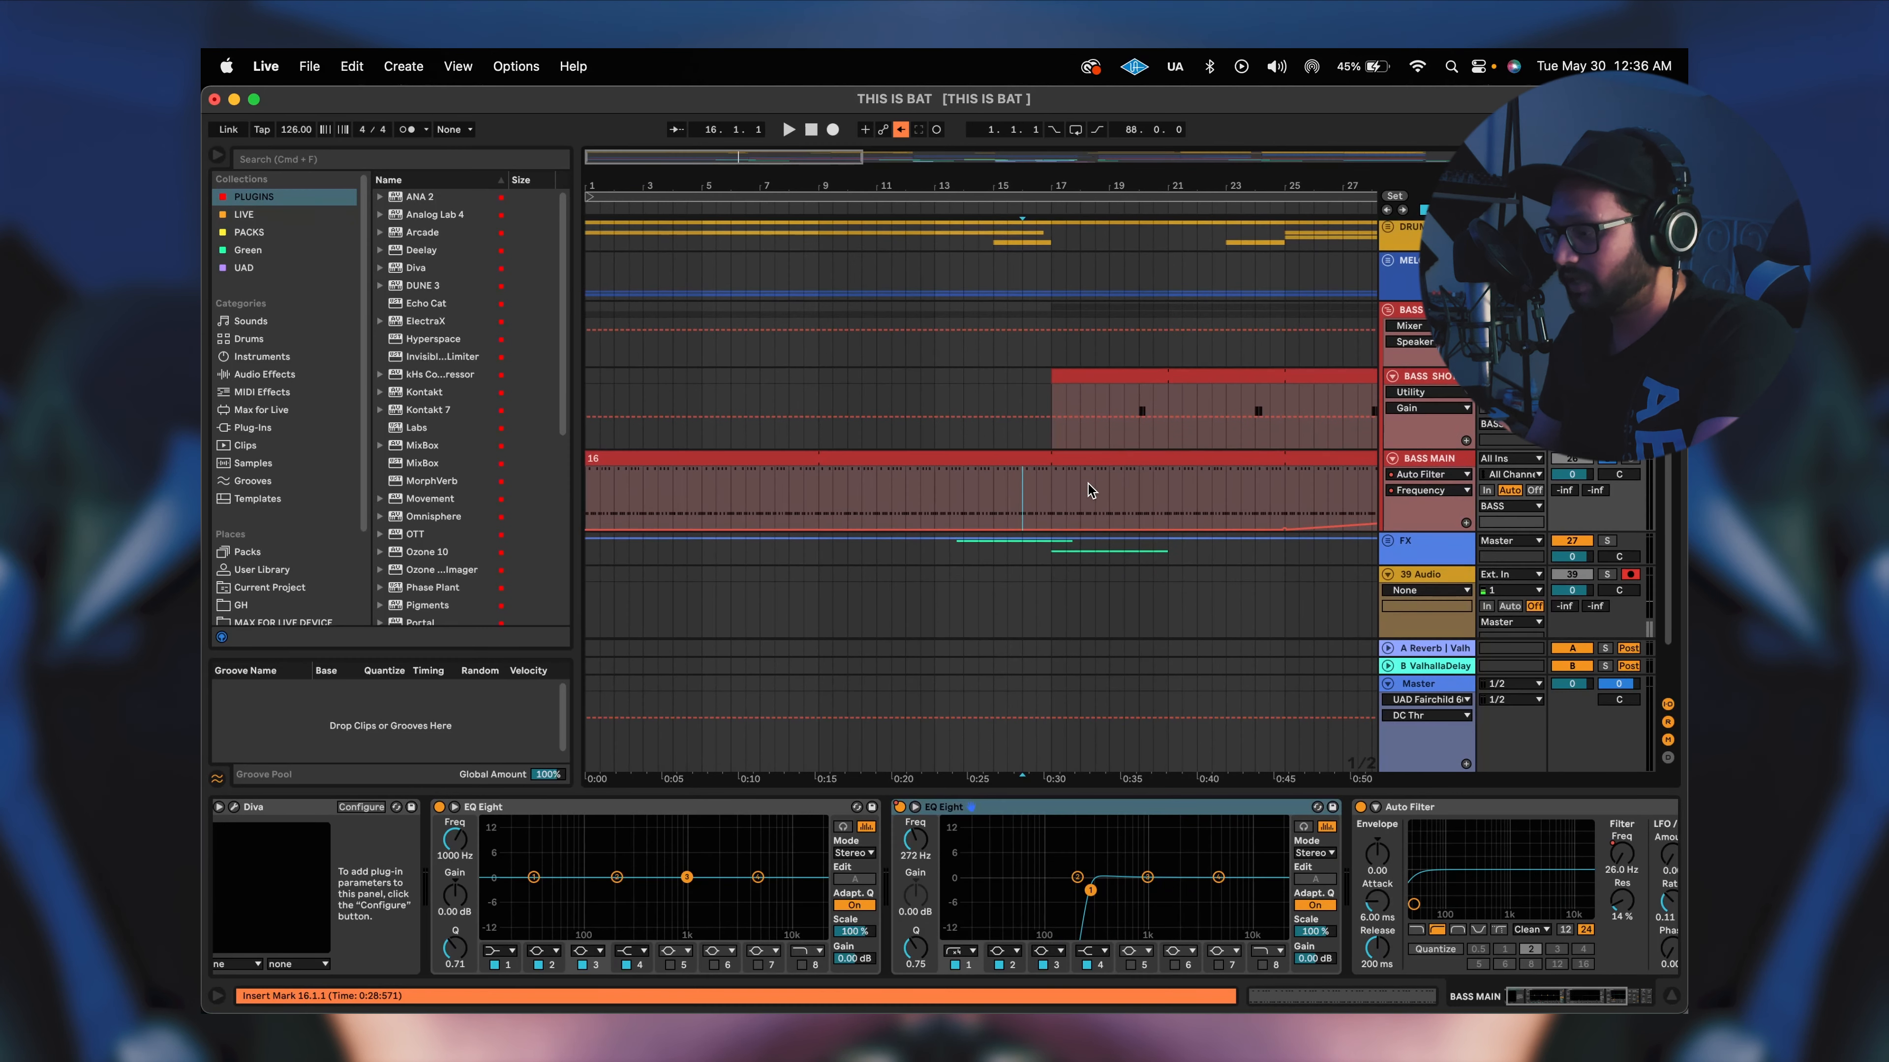
key(space)
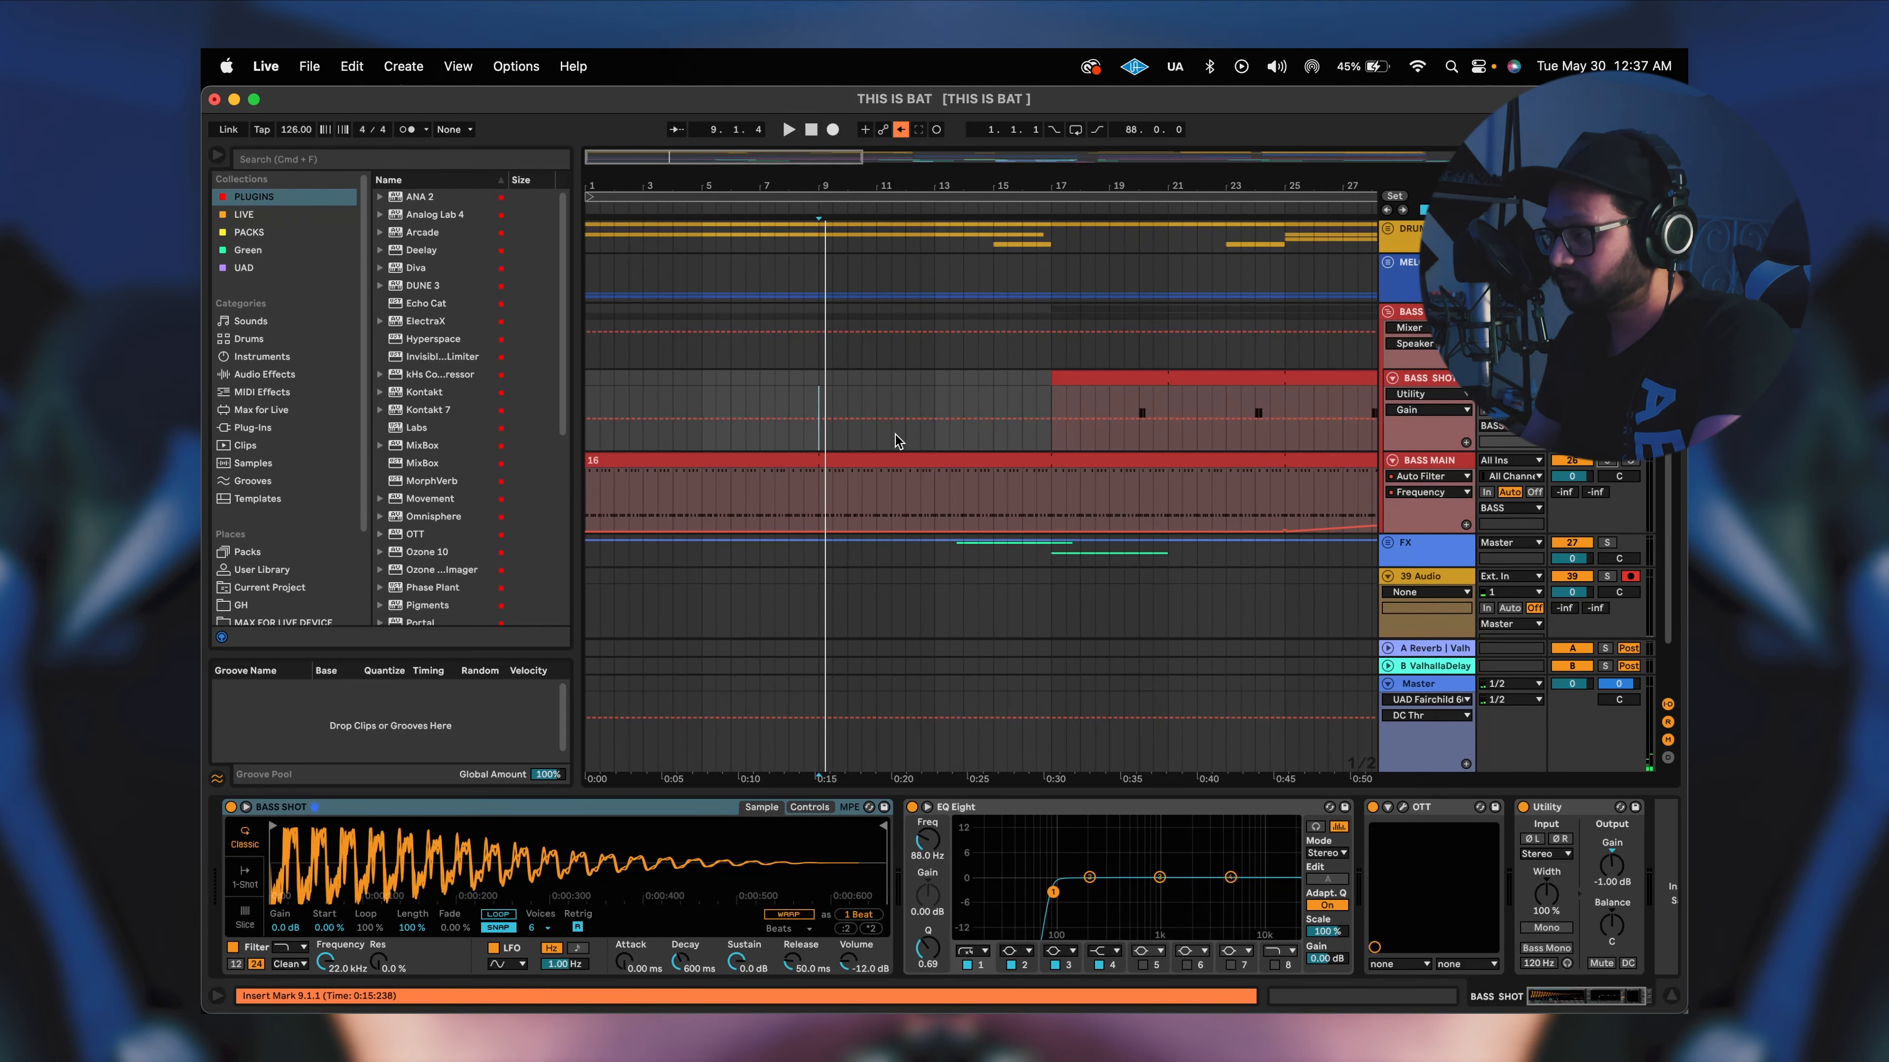
Play the arrangement from bar 13 into the BASS SHOT clip, then stop and view the track's device chain.
click(934, 432)
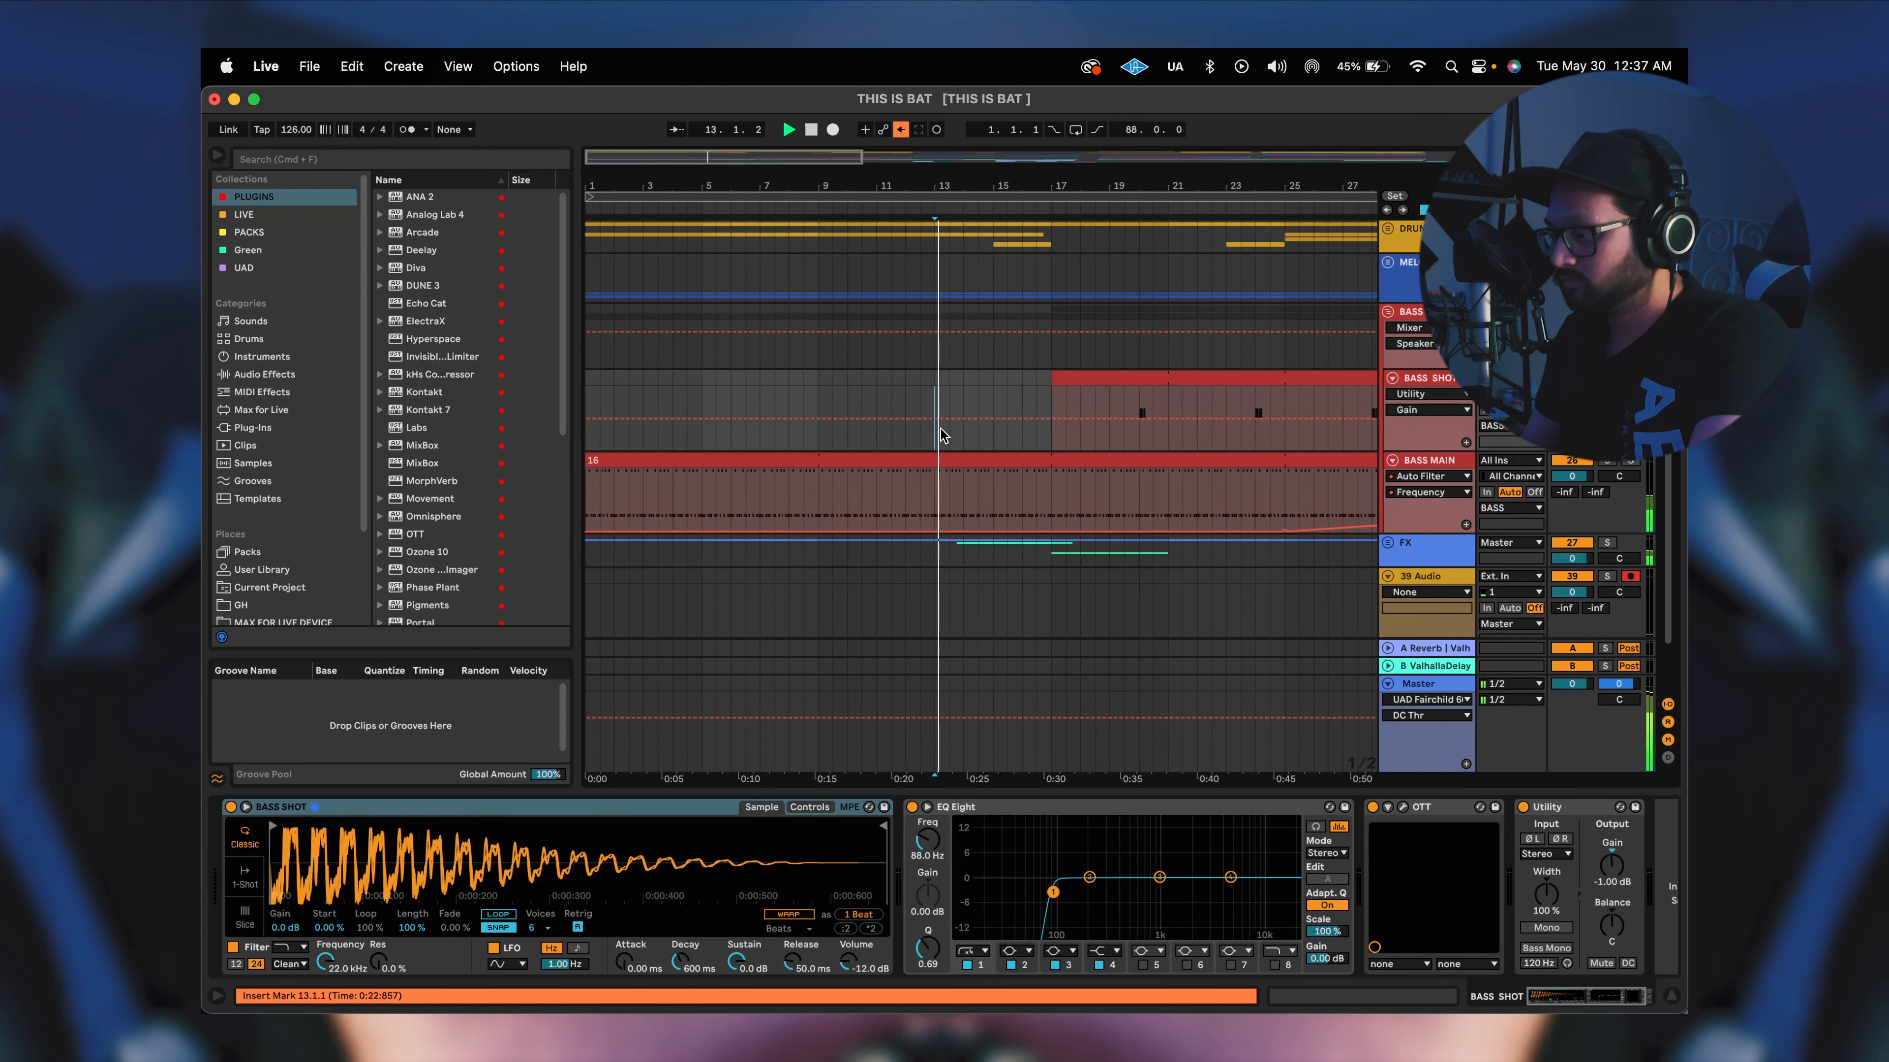
key(space)
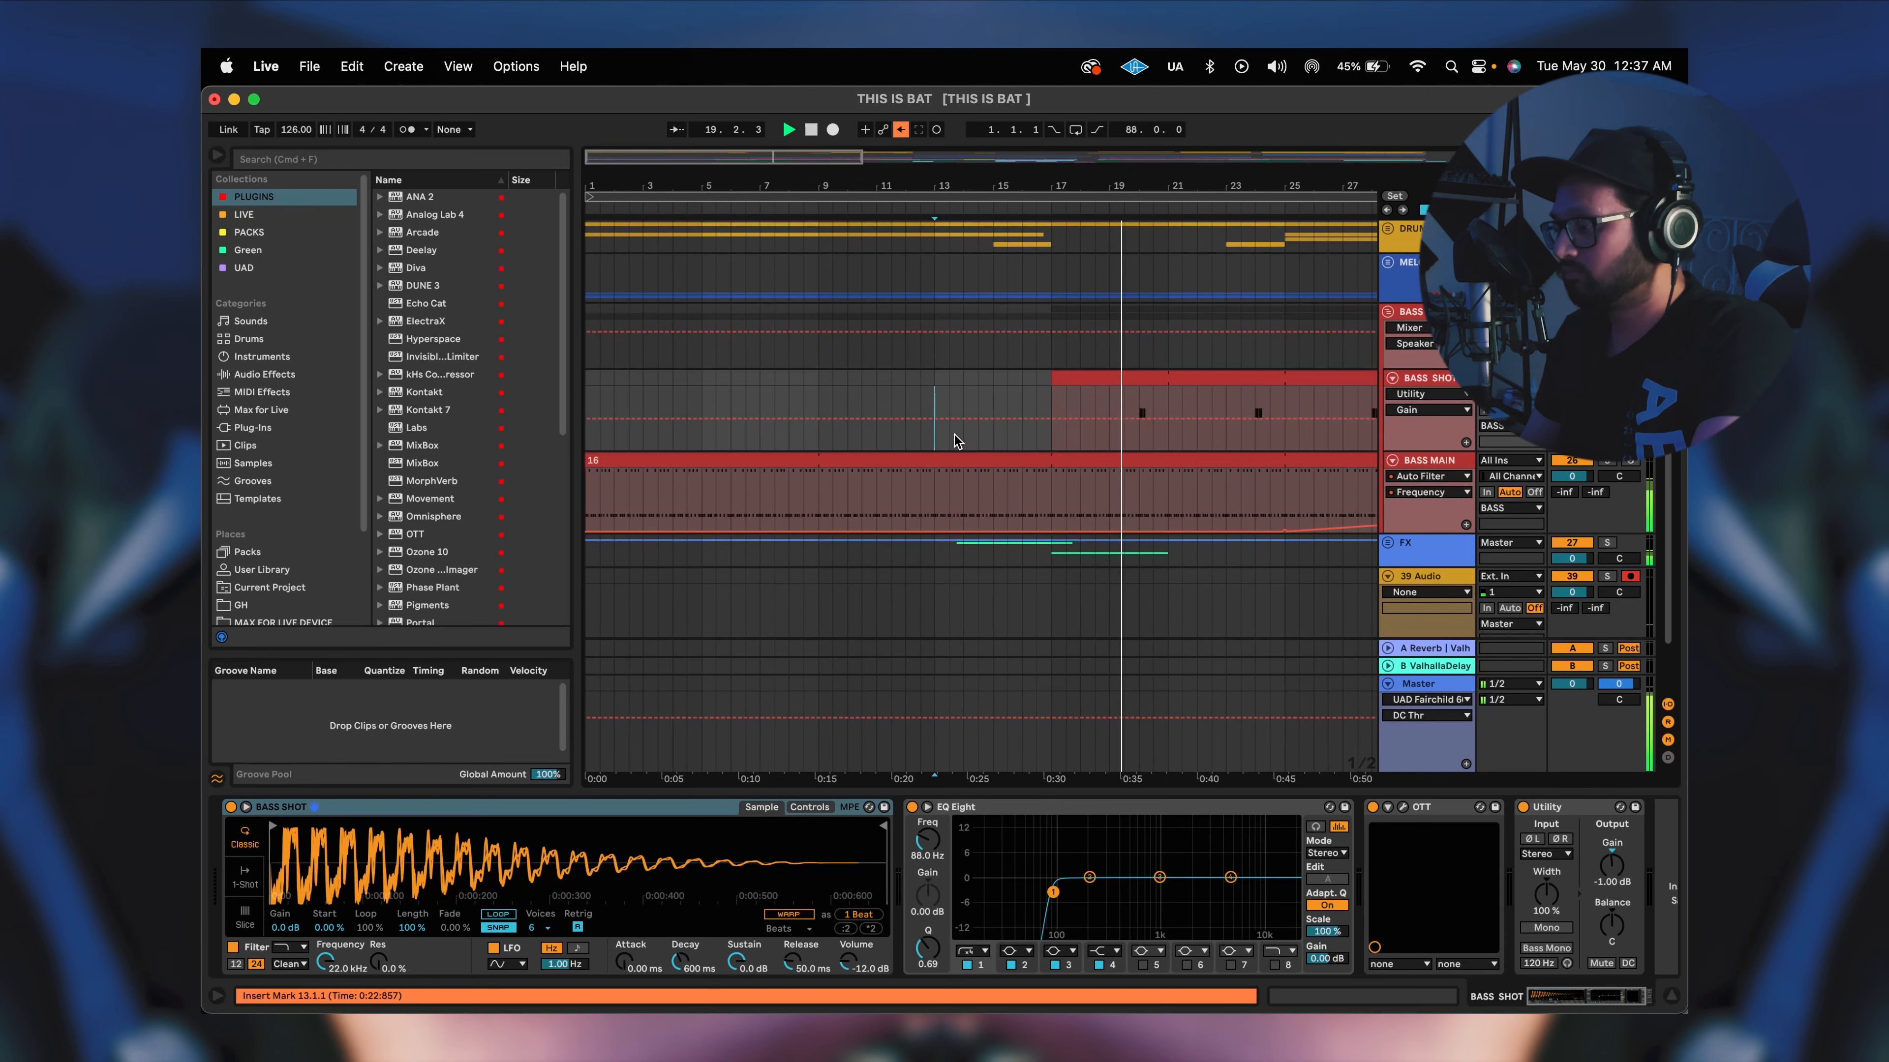
key(space)
scroll(962, 440, right, 2)
scroll(962, 439, left, 1)
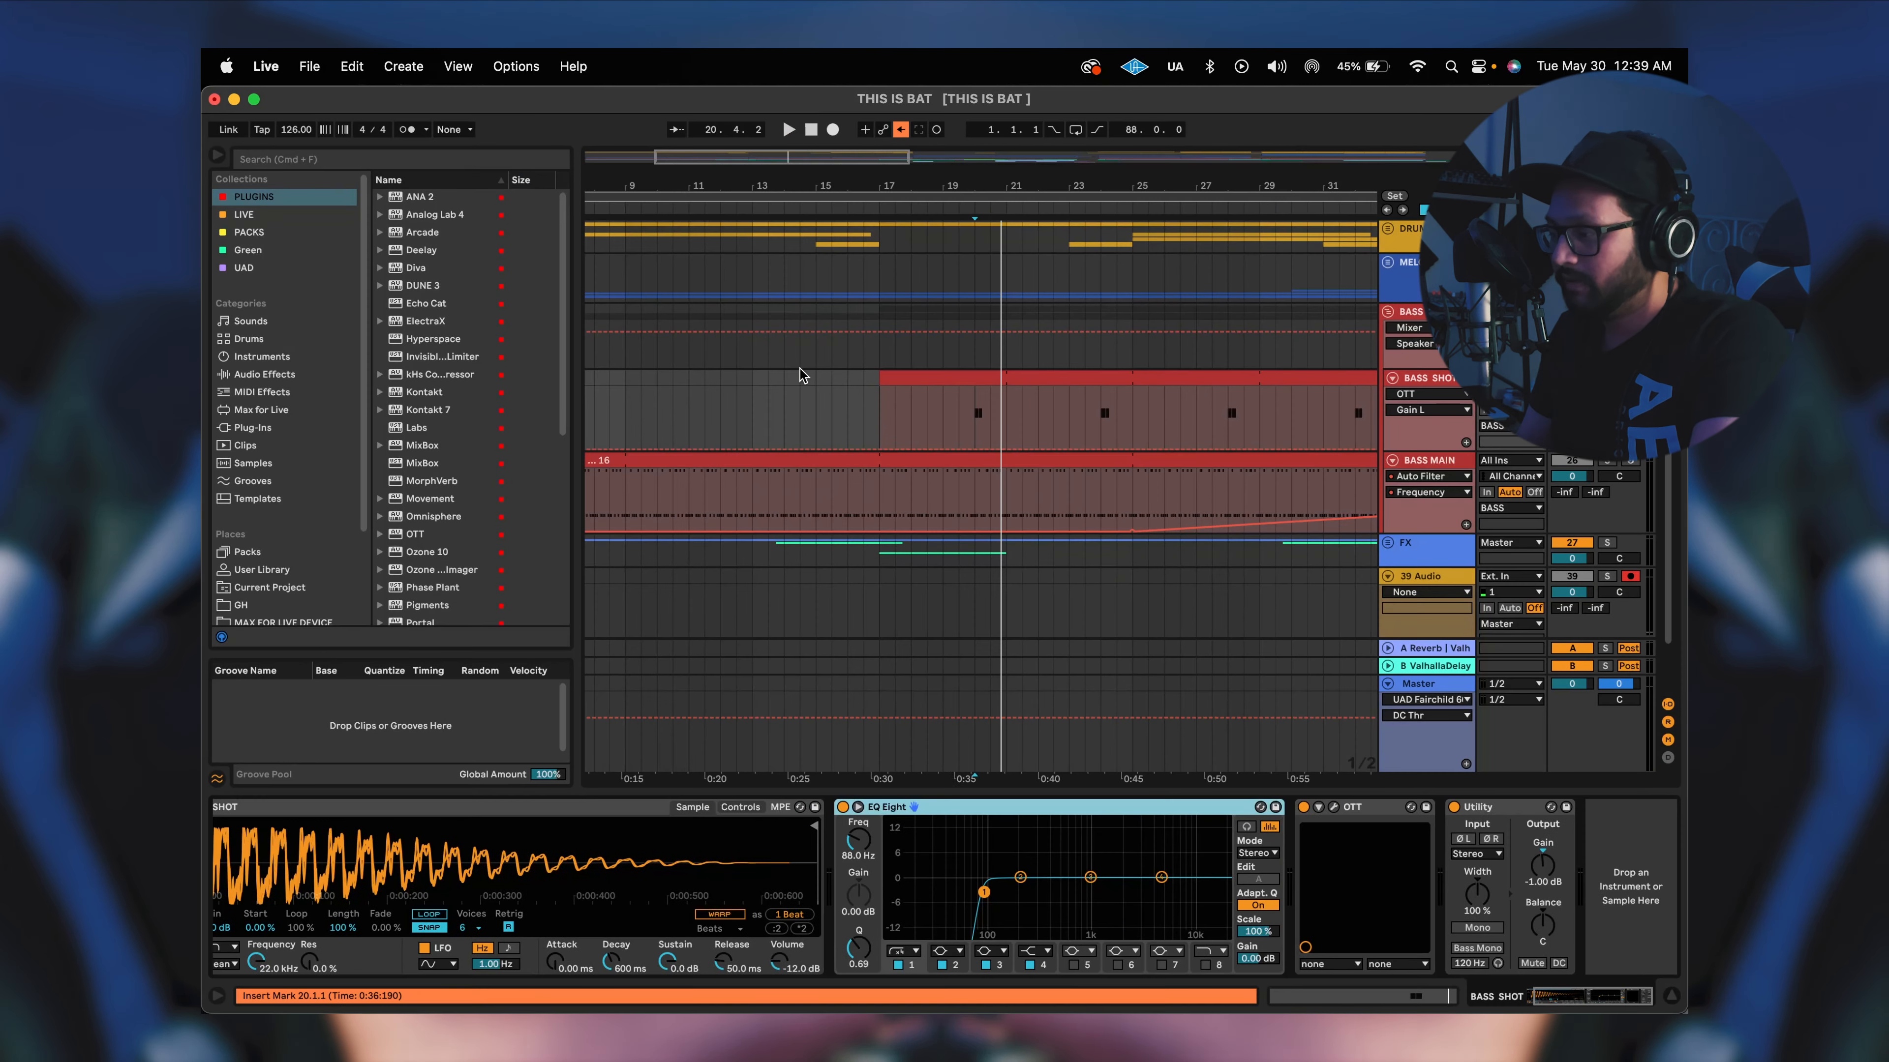
Audition the BASS SHOT note at bar 20, then examine the track's EQ Eight and open its OTT plug-in.
scroll(890, 412, left, 3)
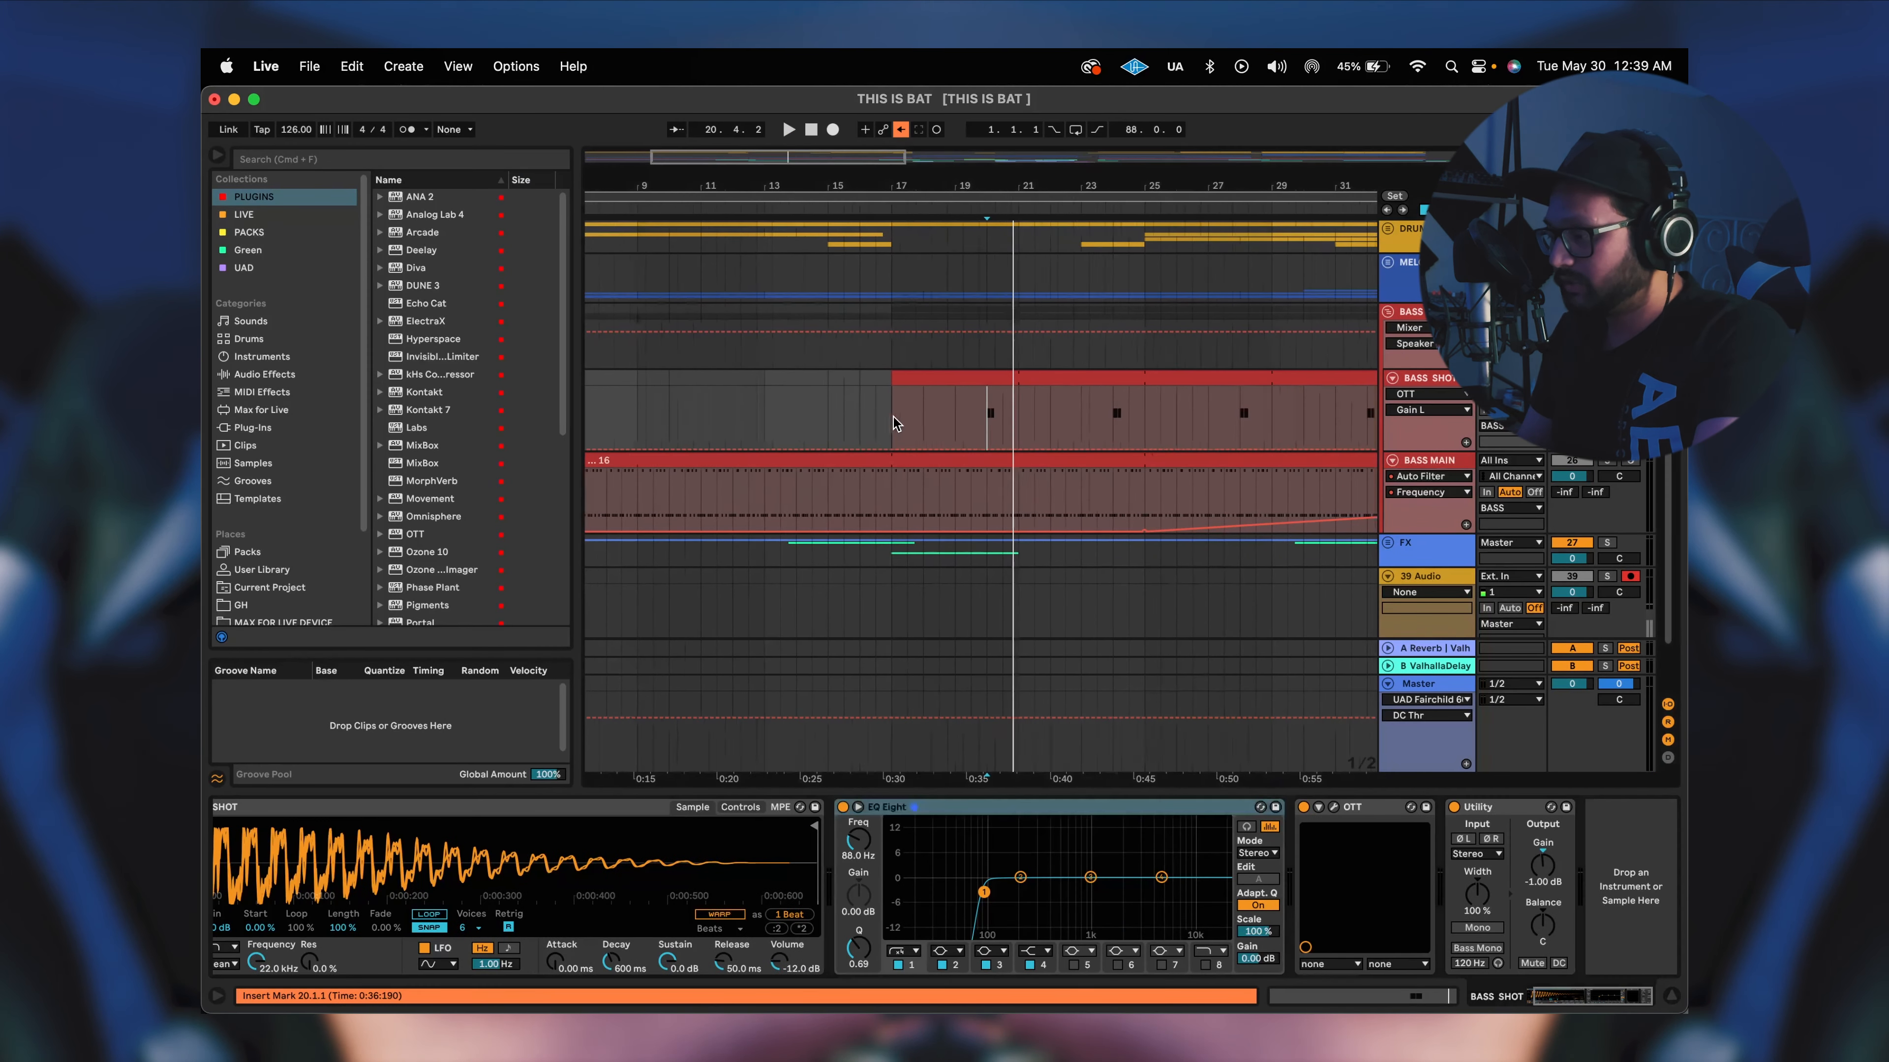
scroll(952, 430, right, 3)
click(983, 431)
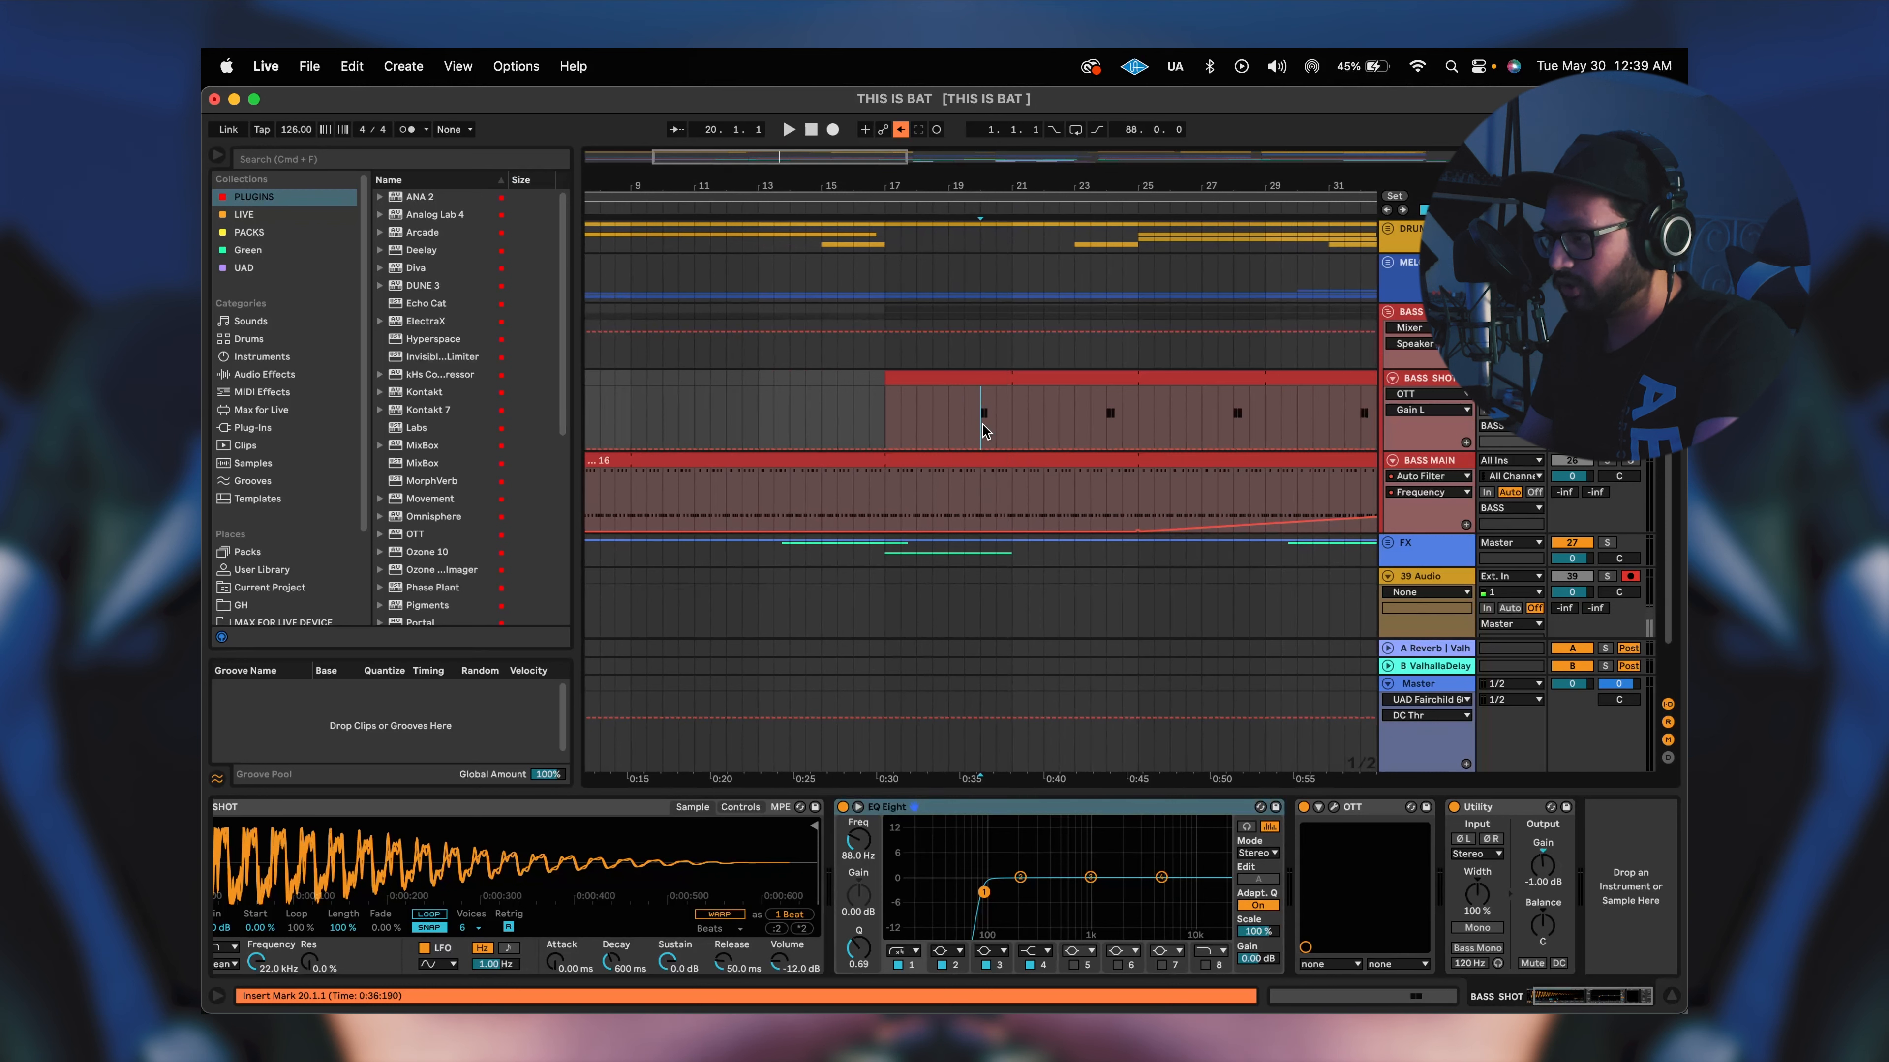
key(space)
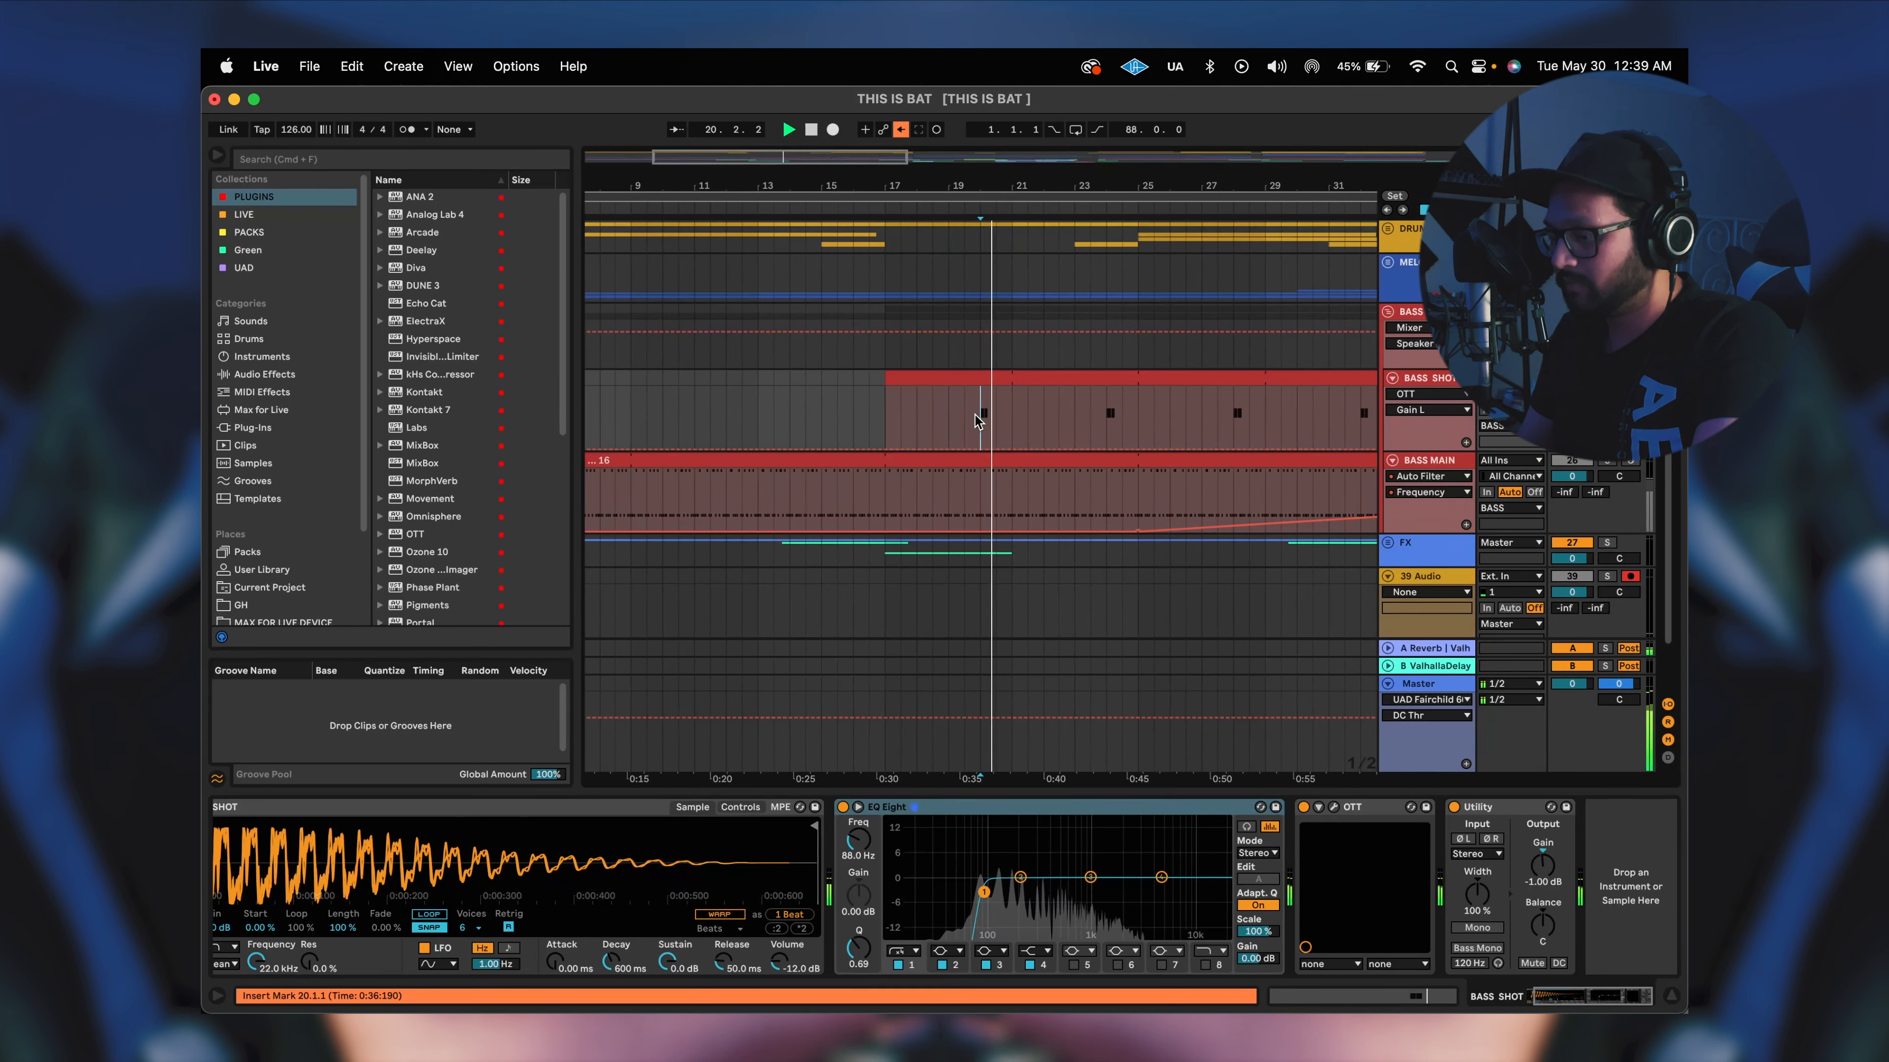
key(space)
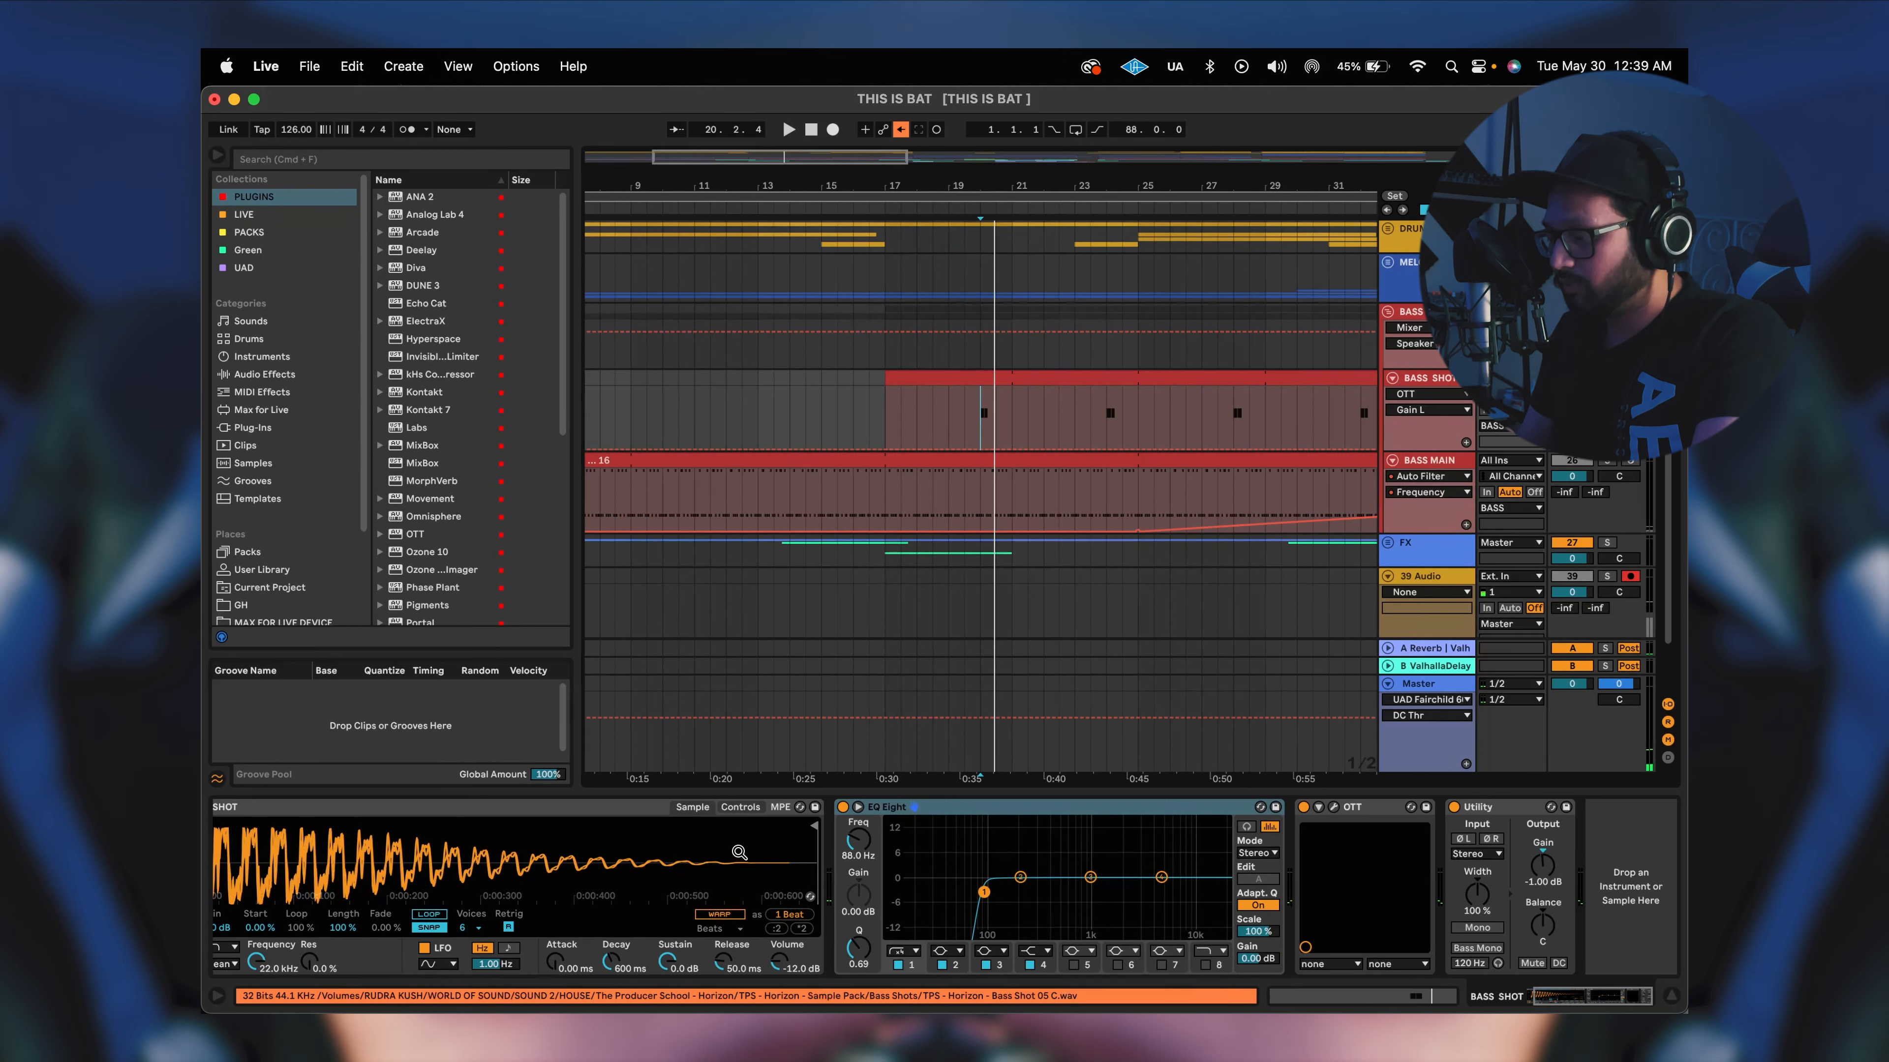
click(915, 811)
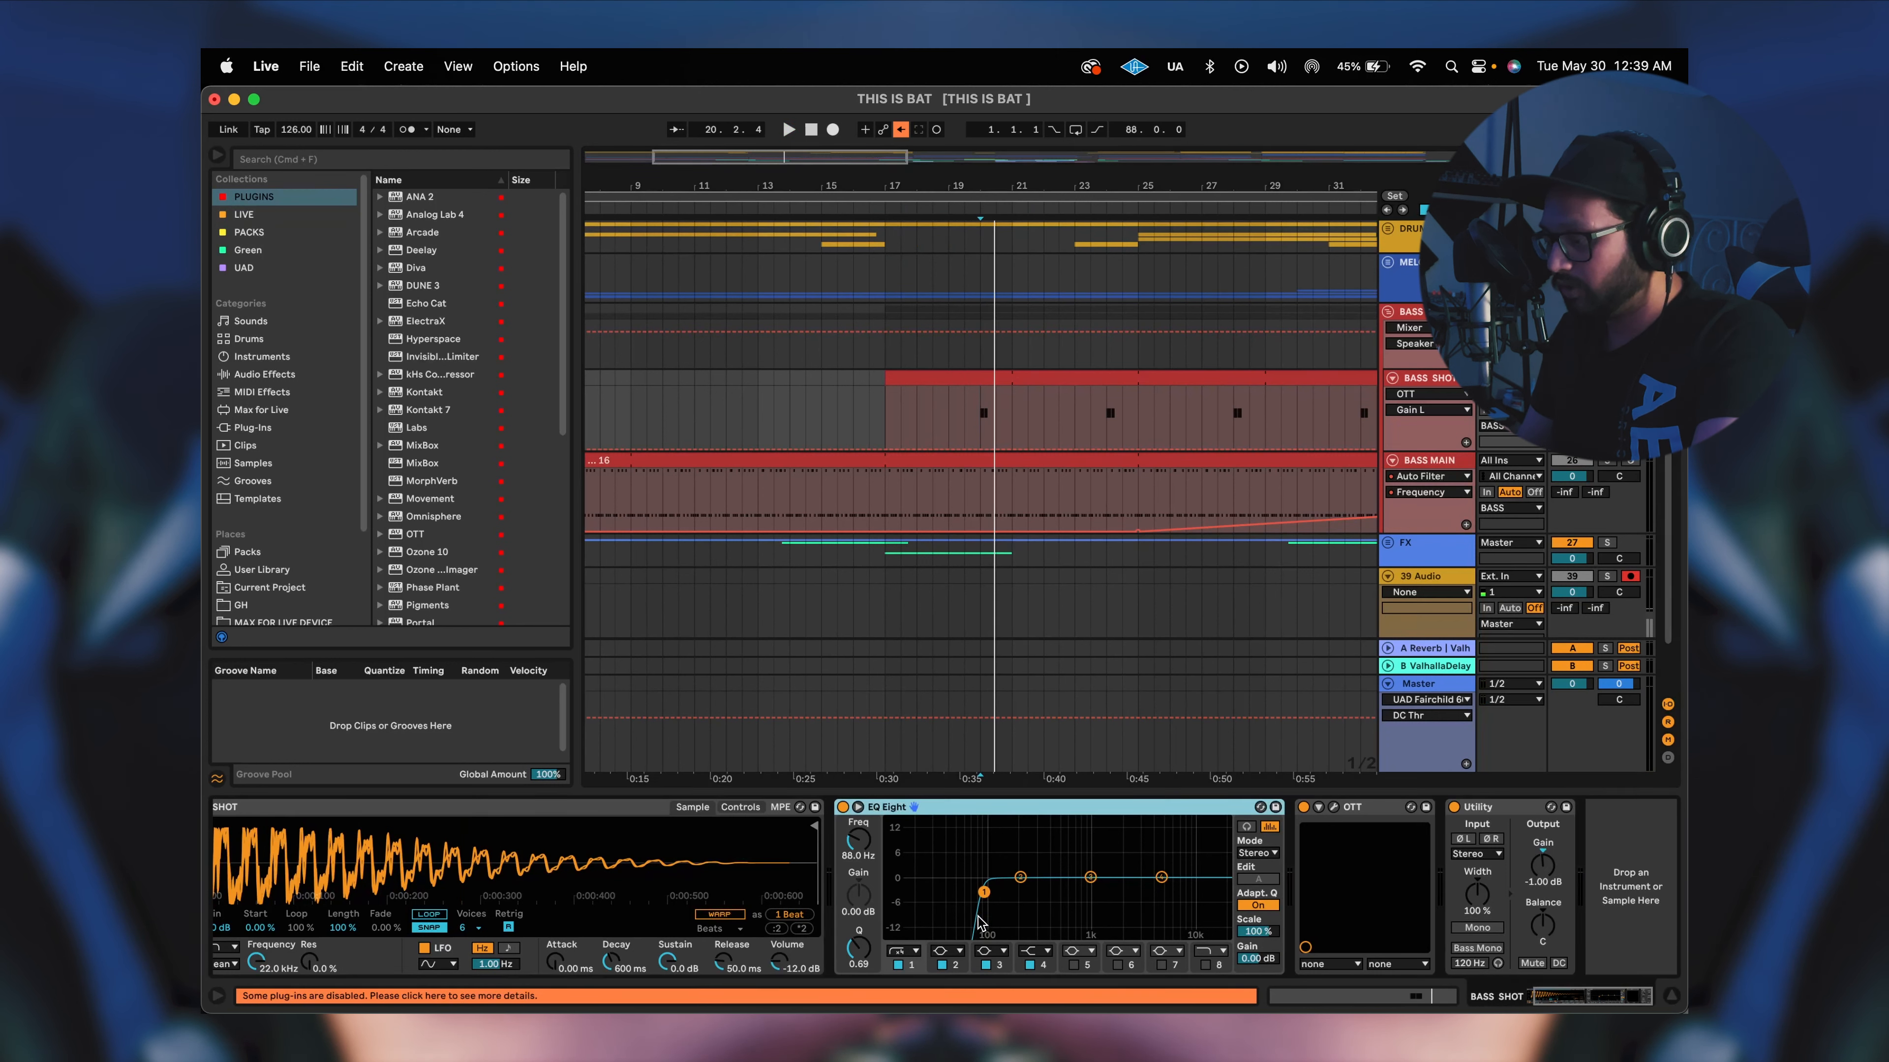
click(1334, 808)
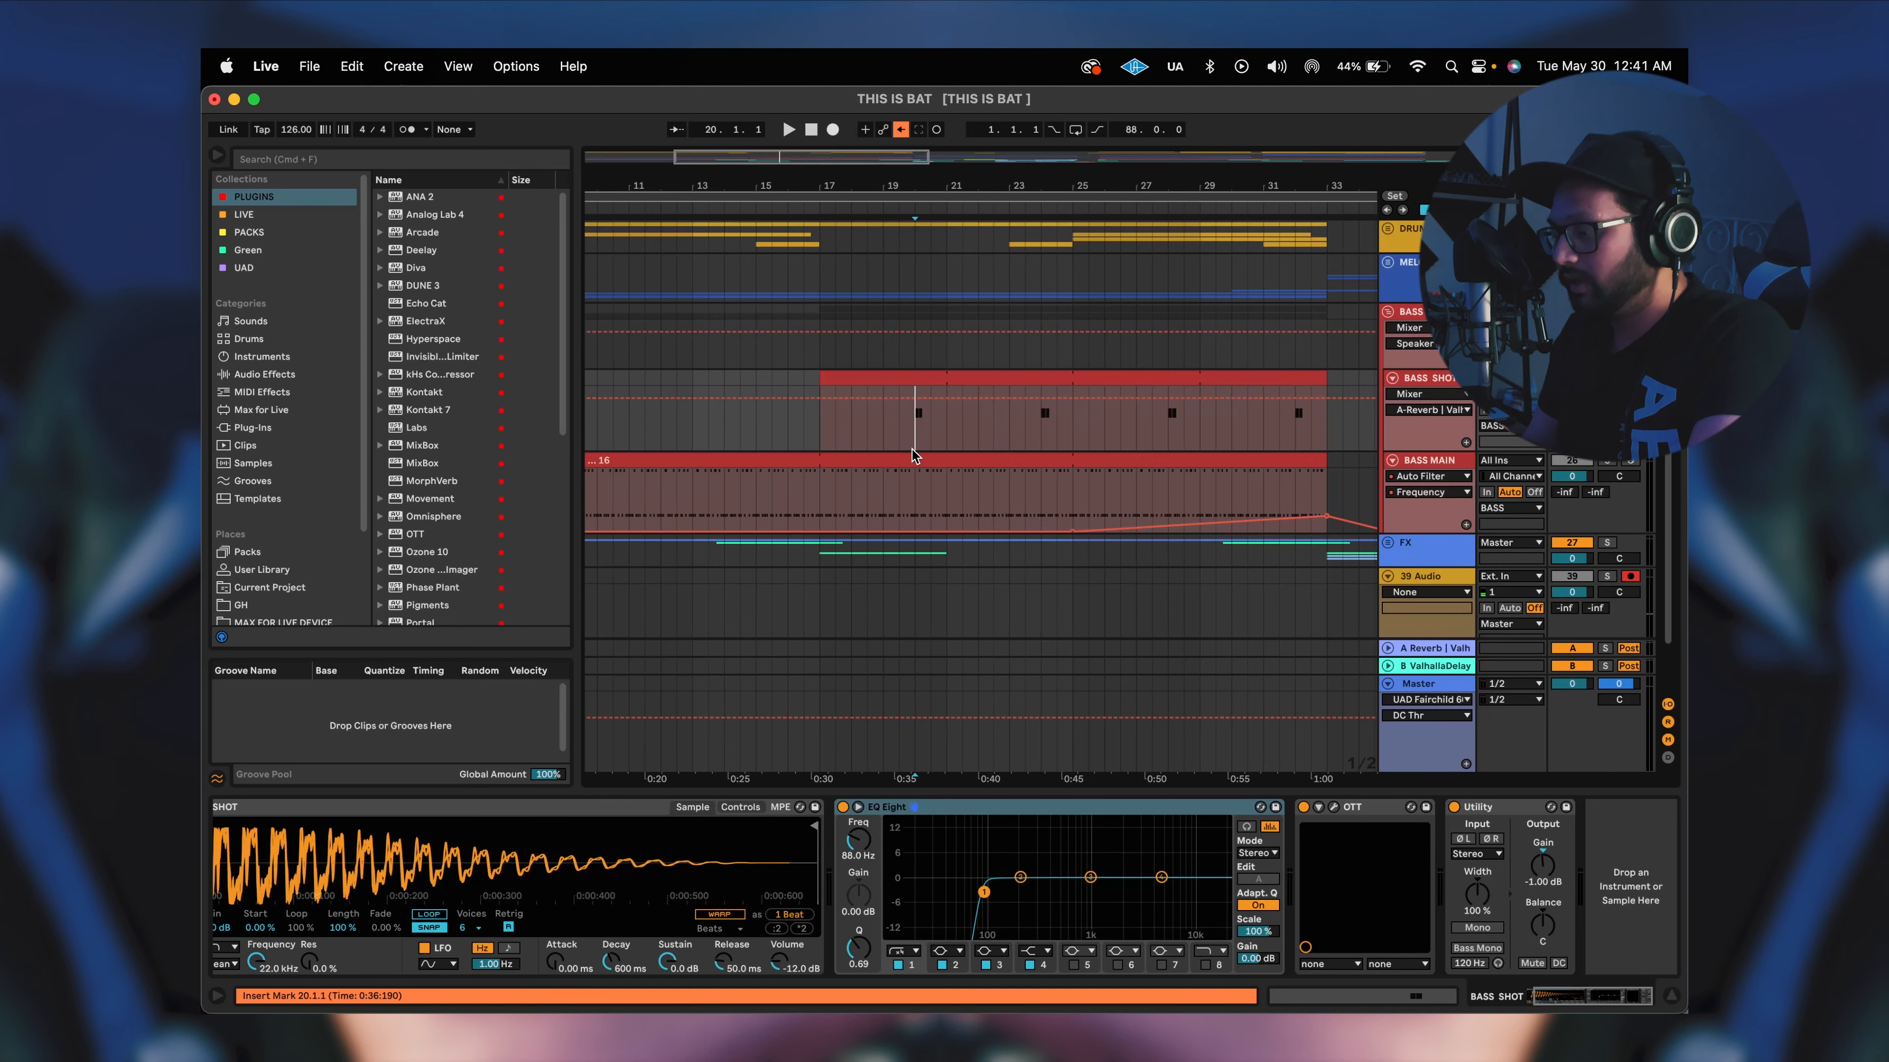
Look over the rest of the BASS SHOT clip around bar 25, then open the BASS group's UAD Teletronix LA-2.
scroll(915, 455, right, 1)
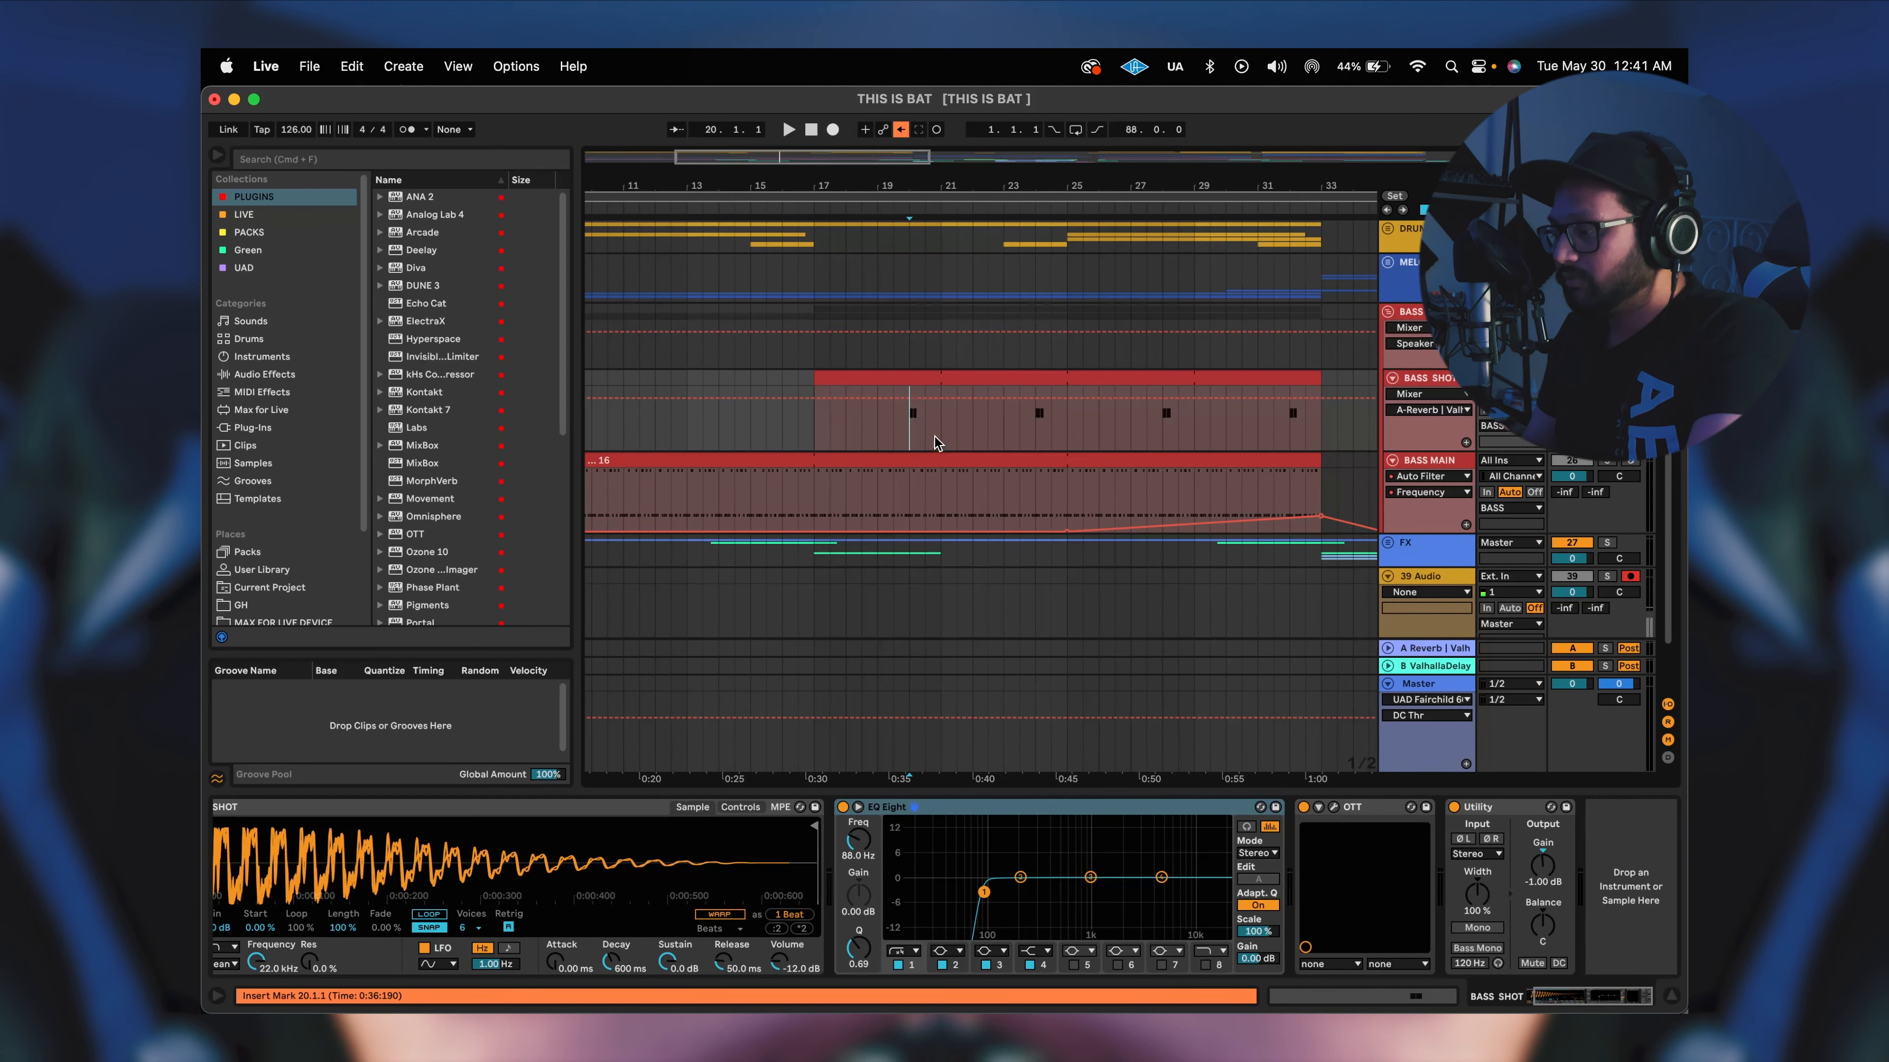
scroll(937, 443, right, 3)
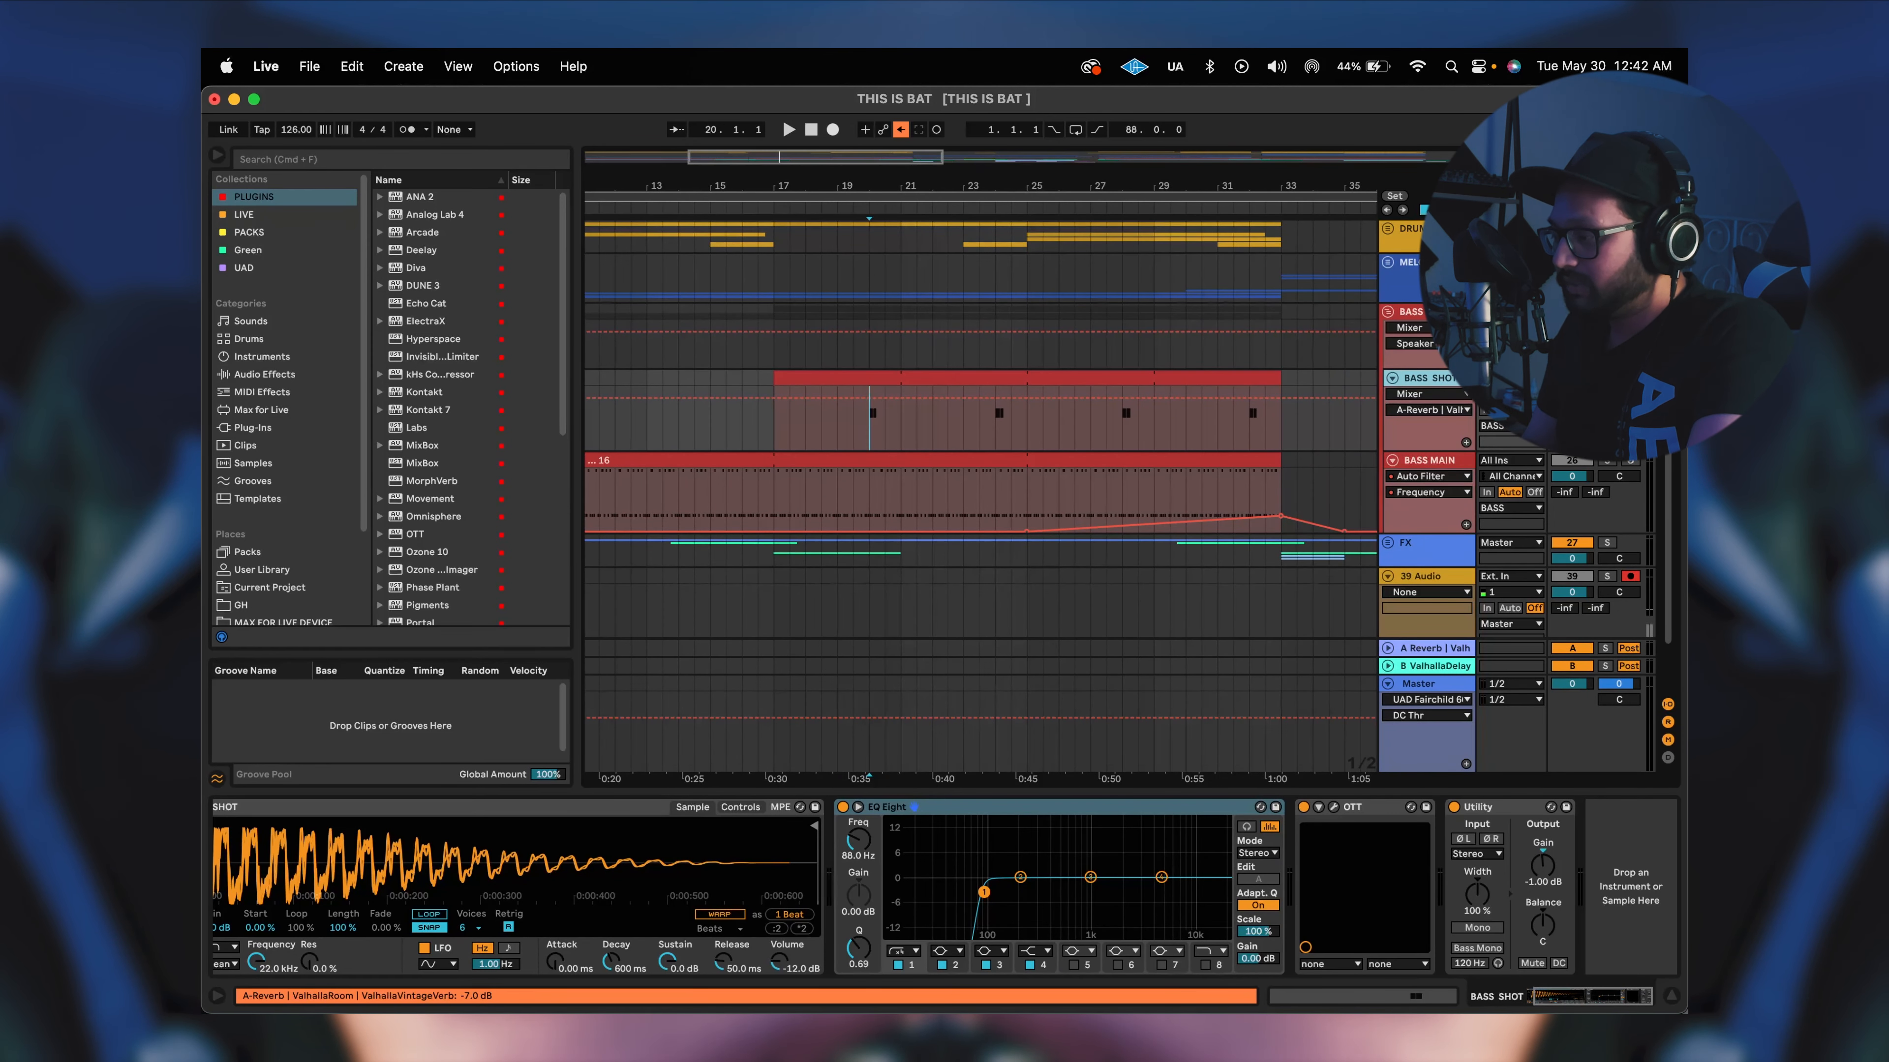
click(1036, 424)
key(minus)
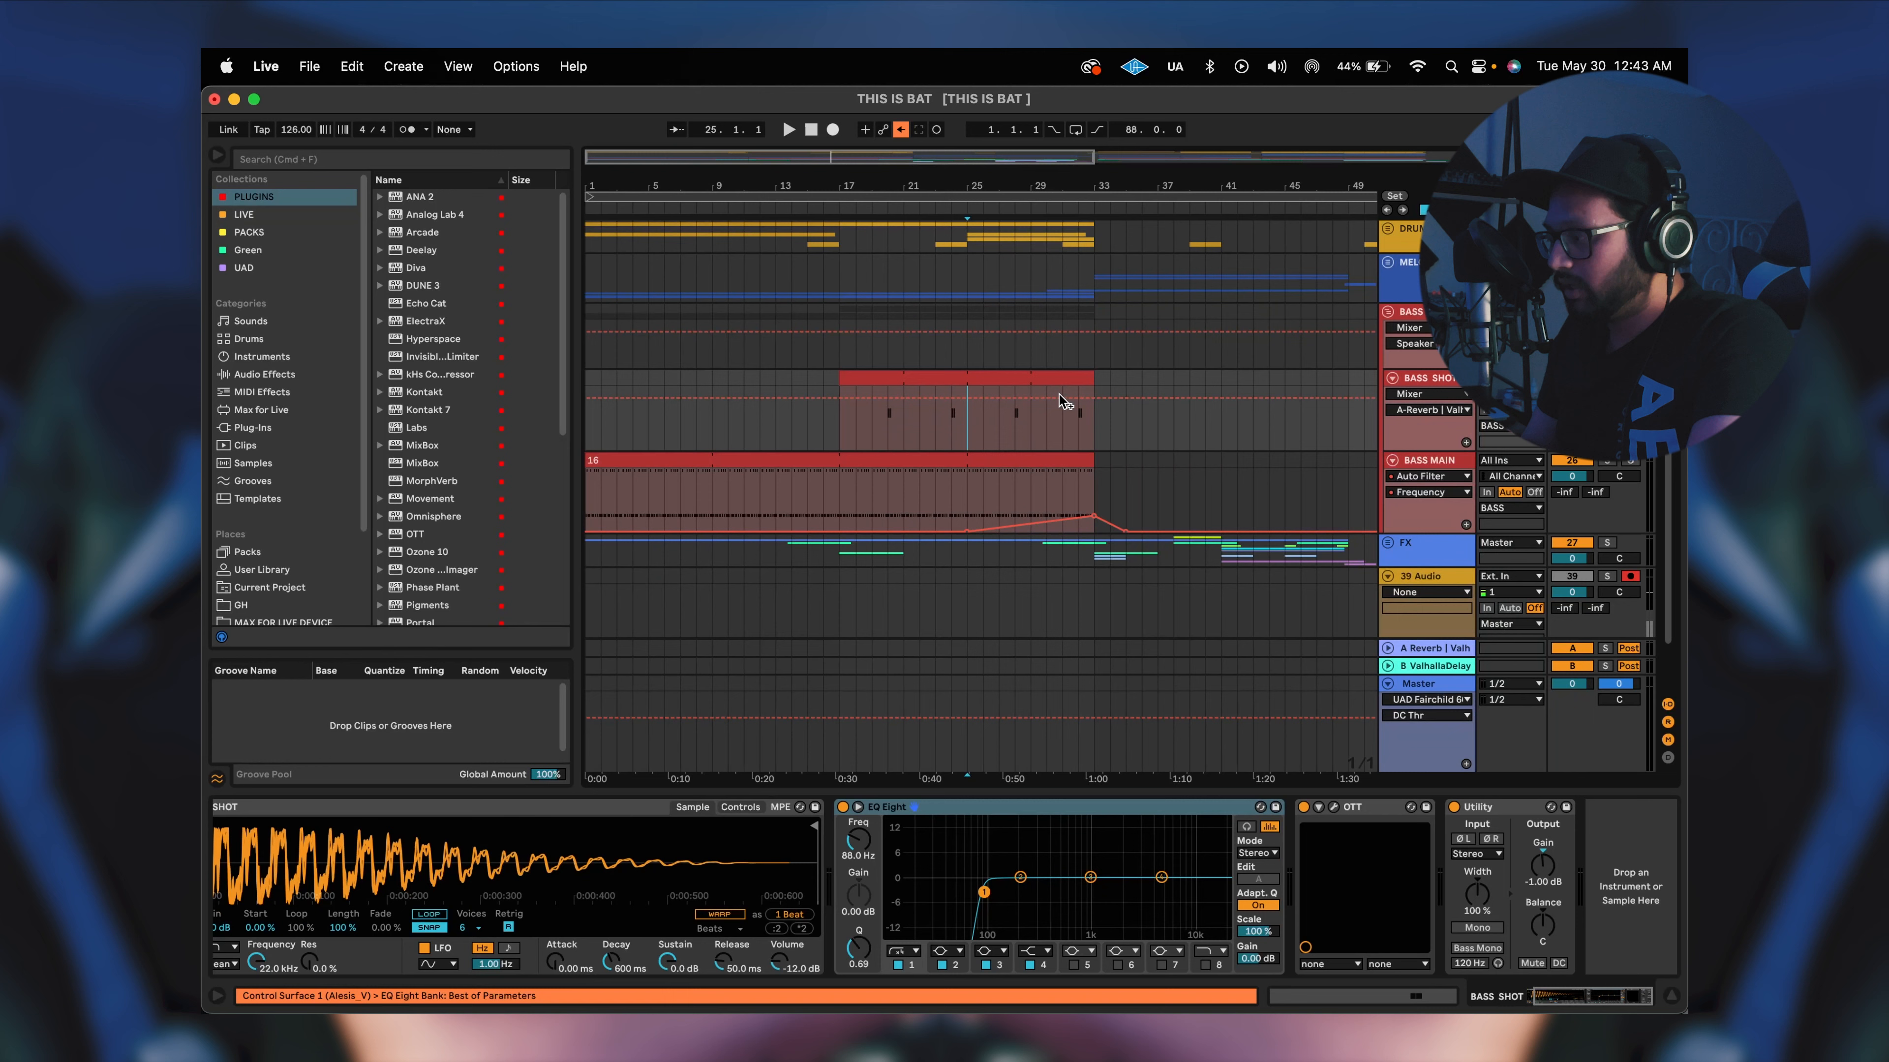
click(1421, 319)
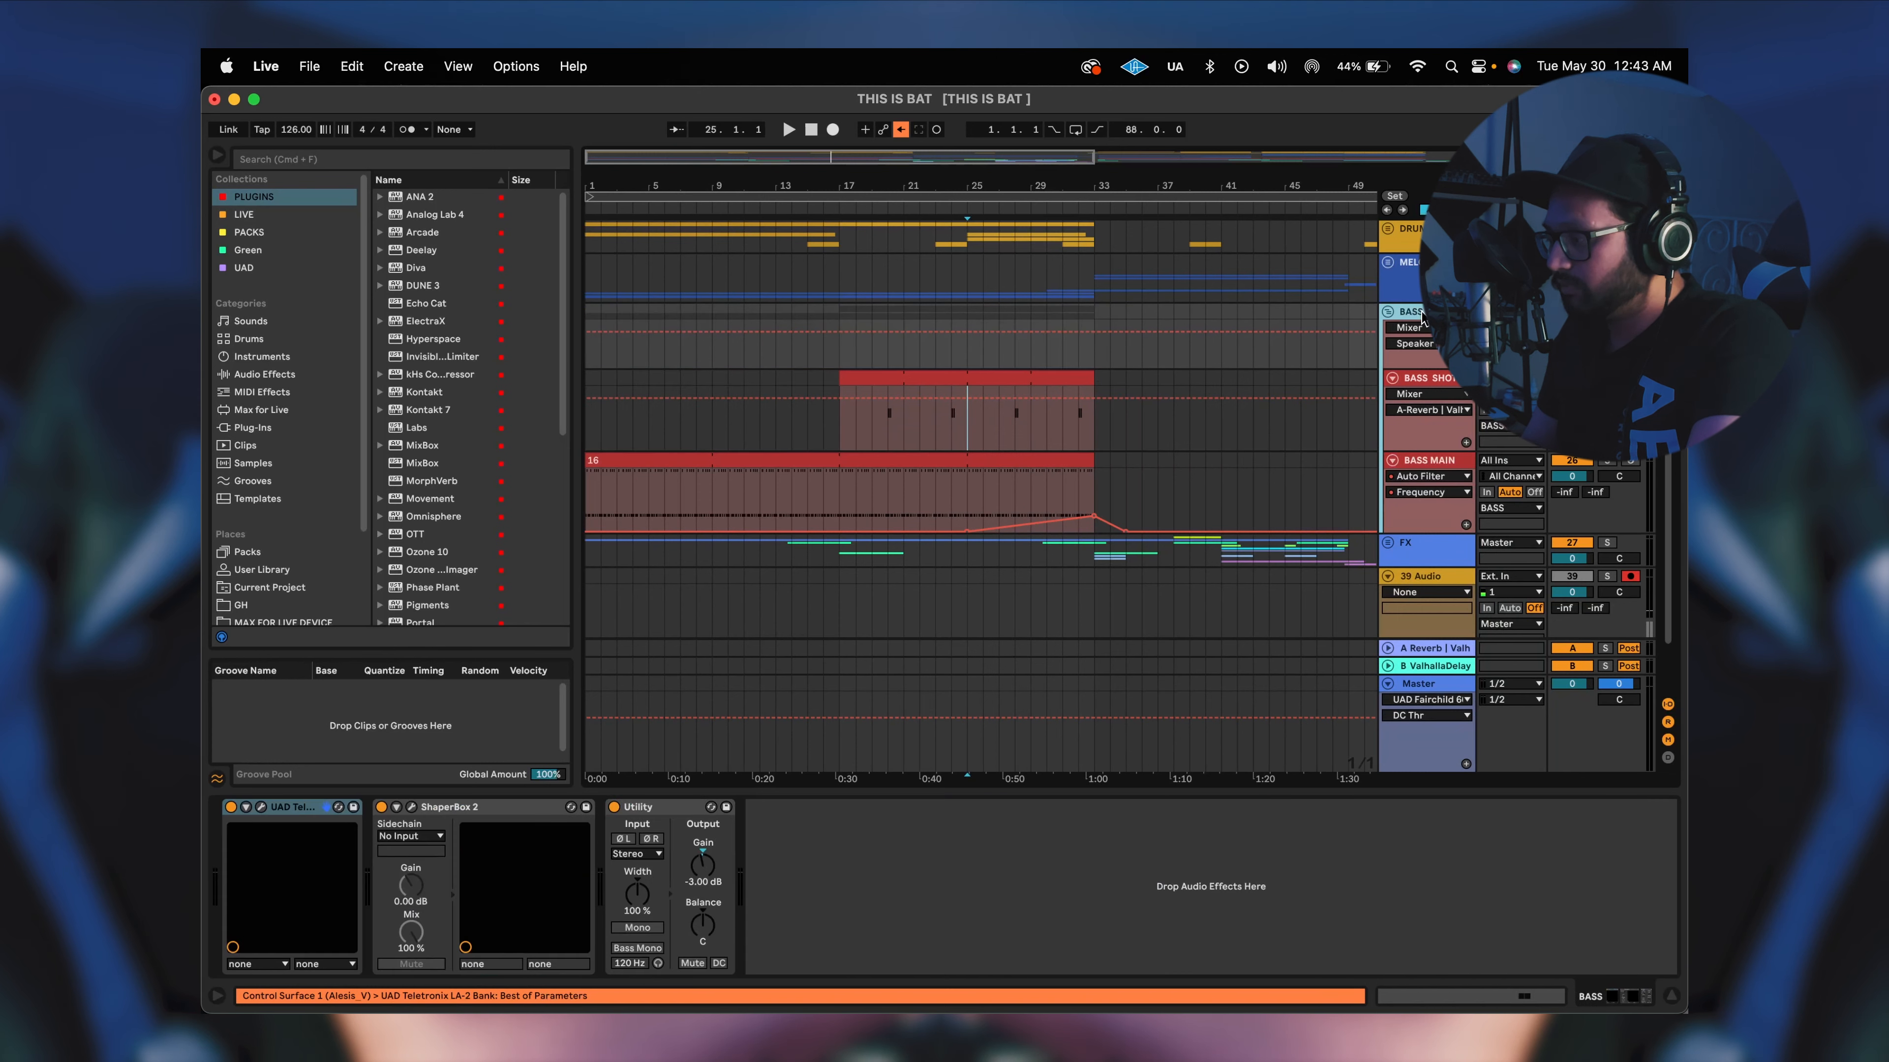
click(261, 808)
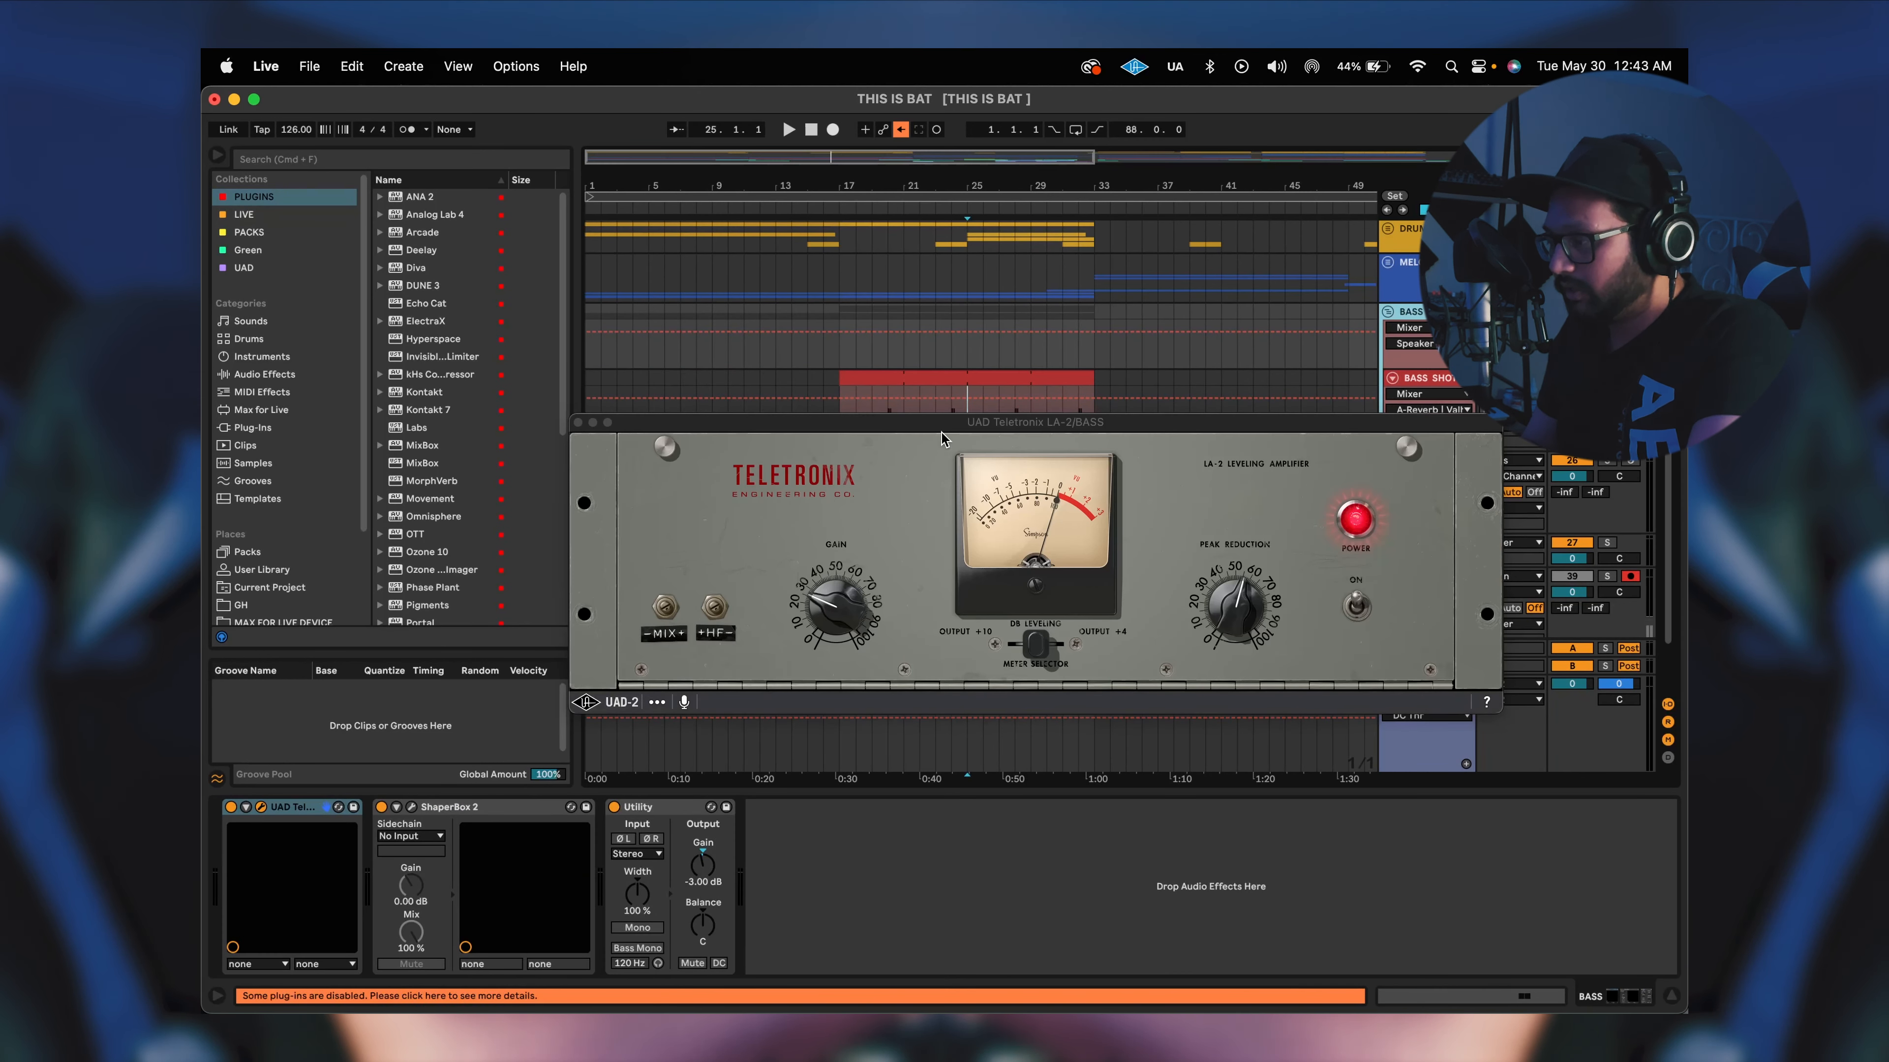
Close the LA-2 window, inspect the BASS group's ShaperBox 2 volume curve, and fold the BASS group.
drag(941, 439, 905, 521)
click(542, 501)
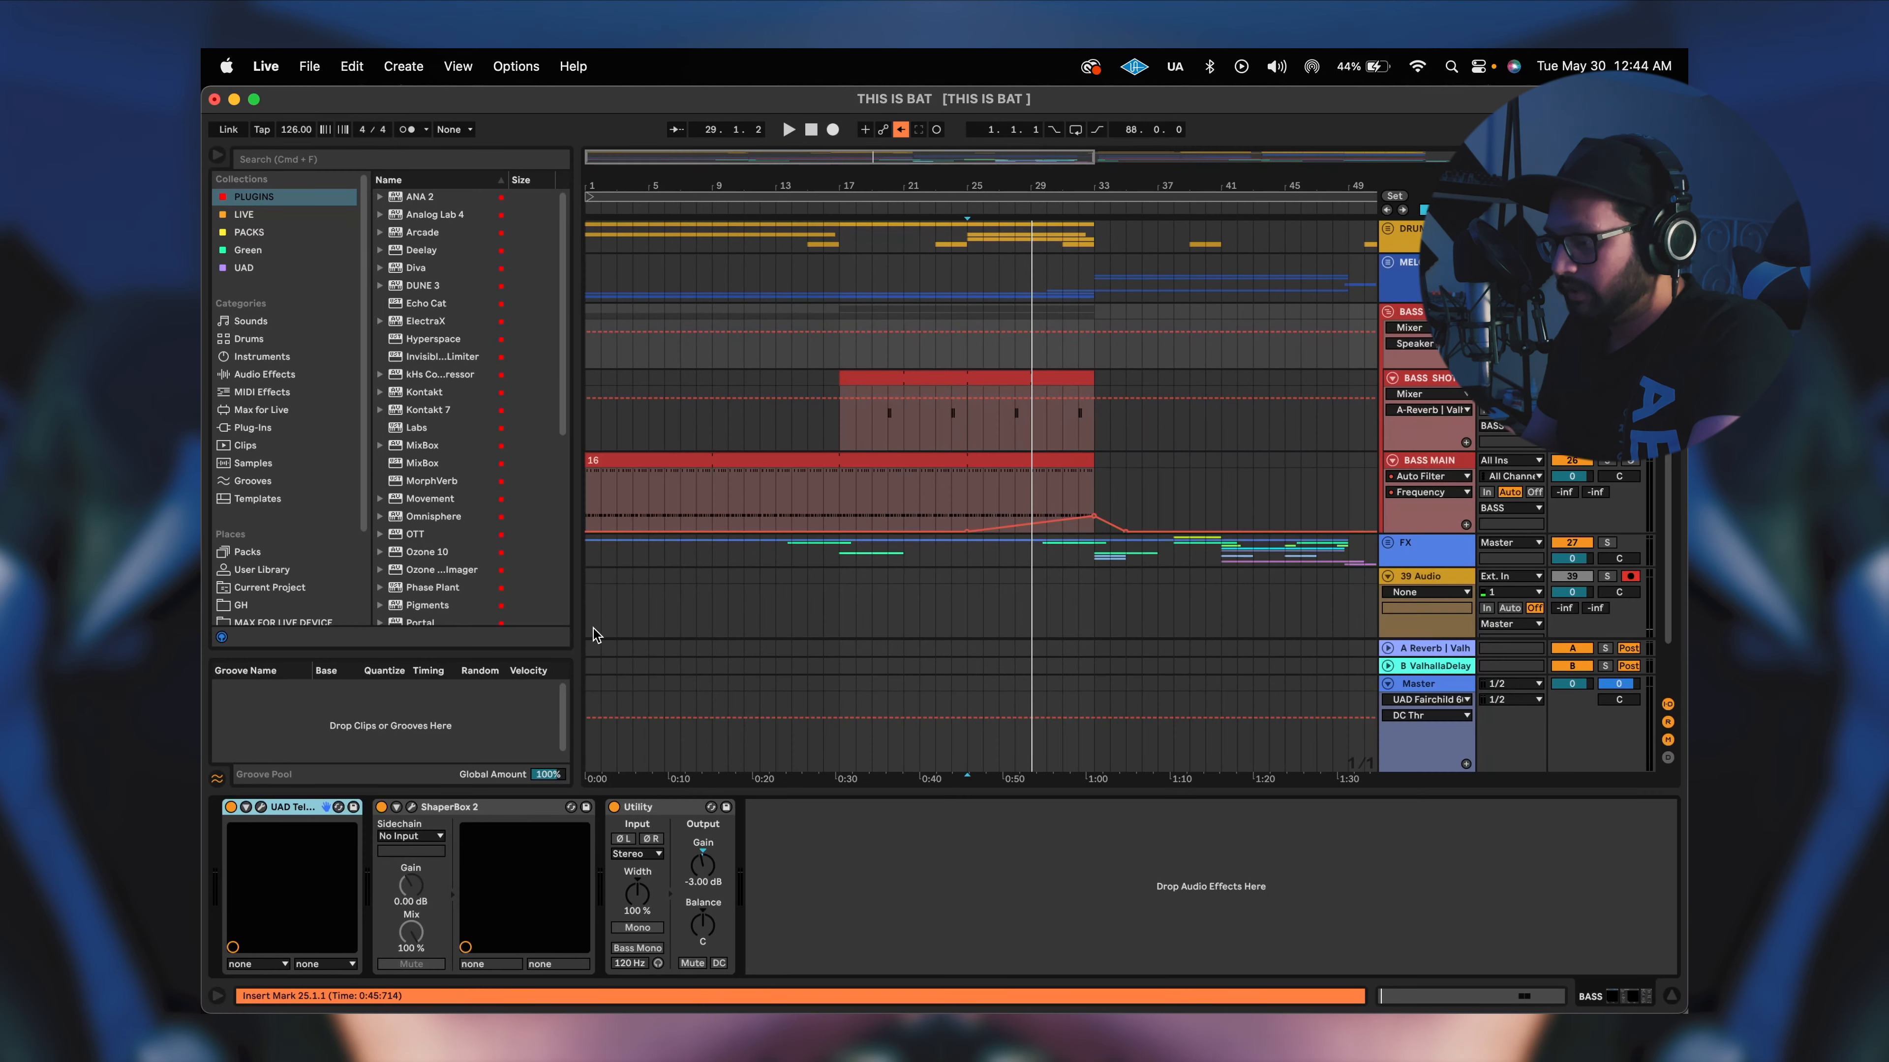
click(411, 808)
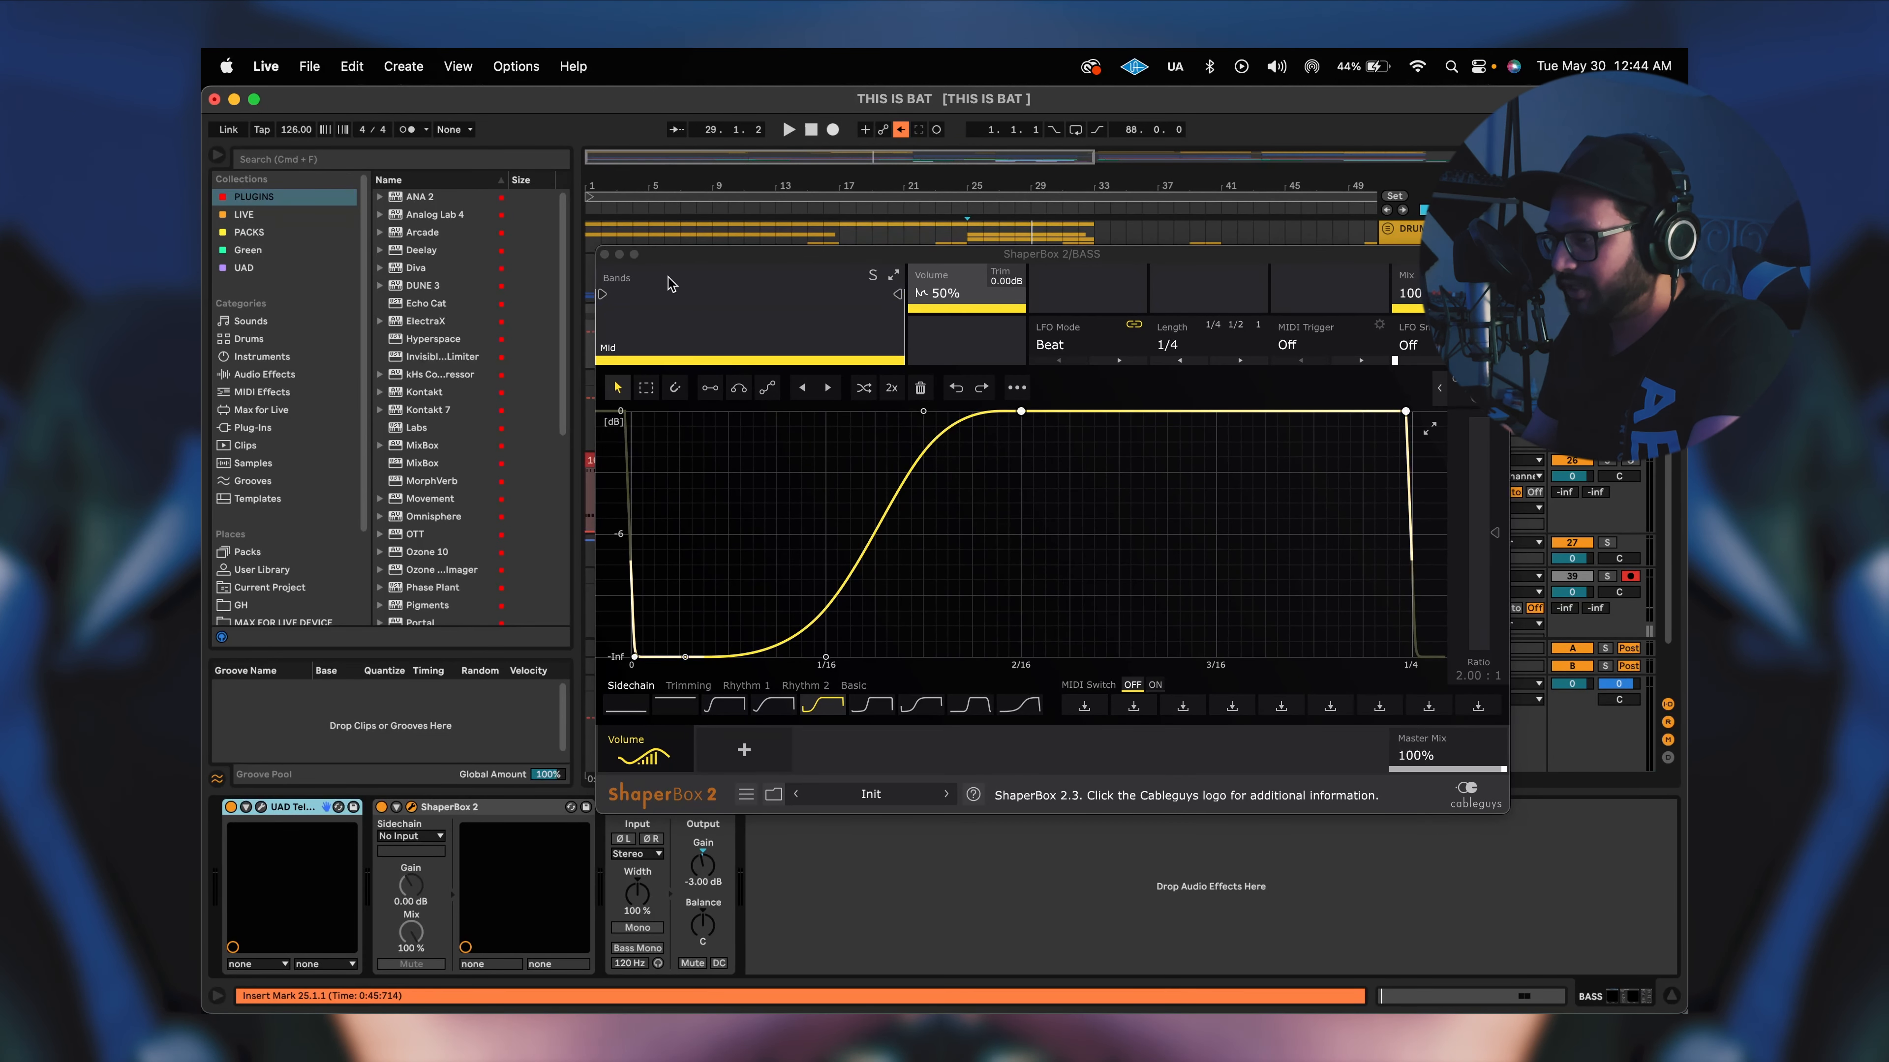
click(604, 255)
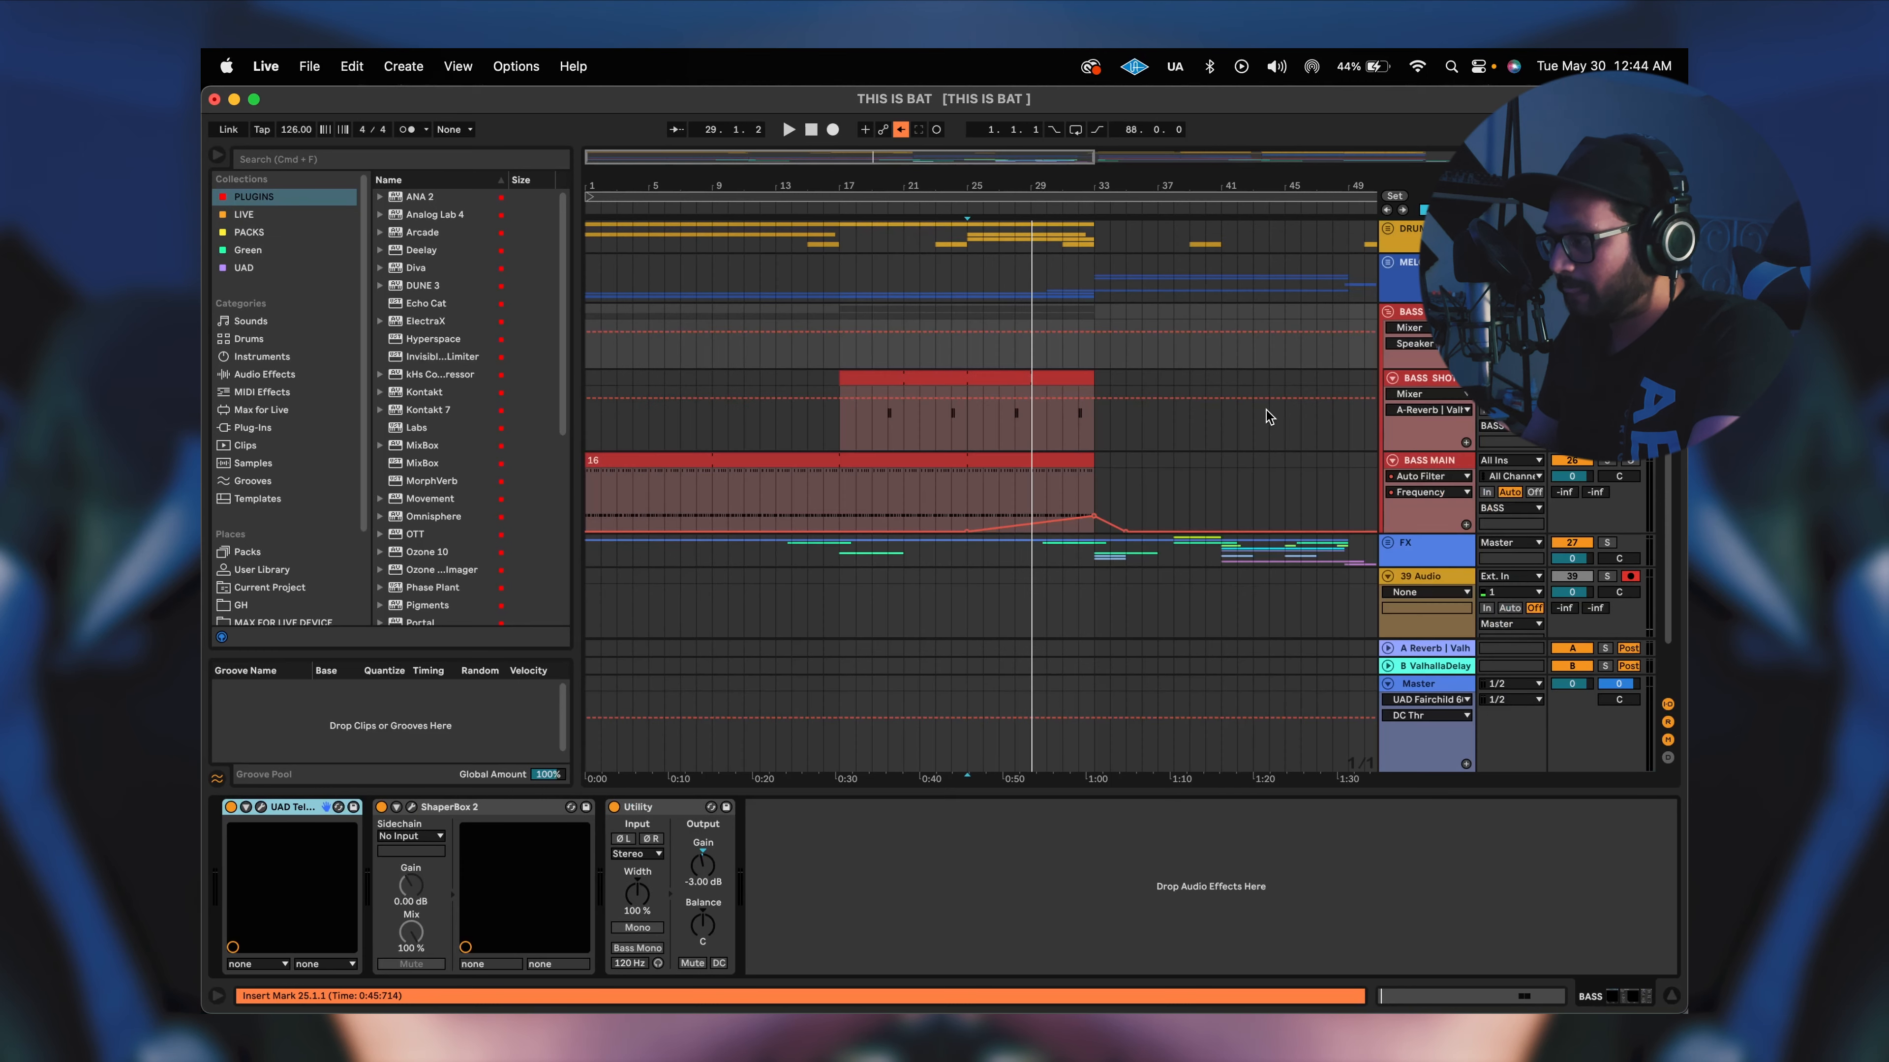
click(1388, 316)
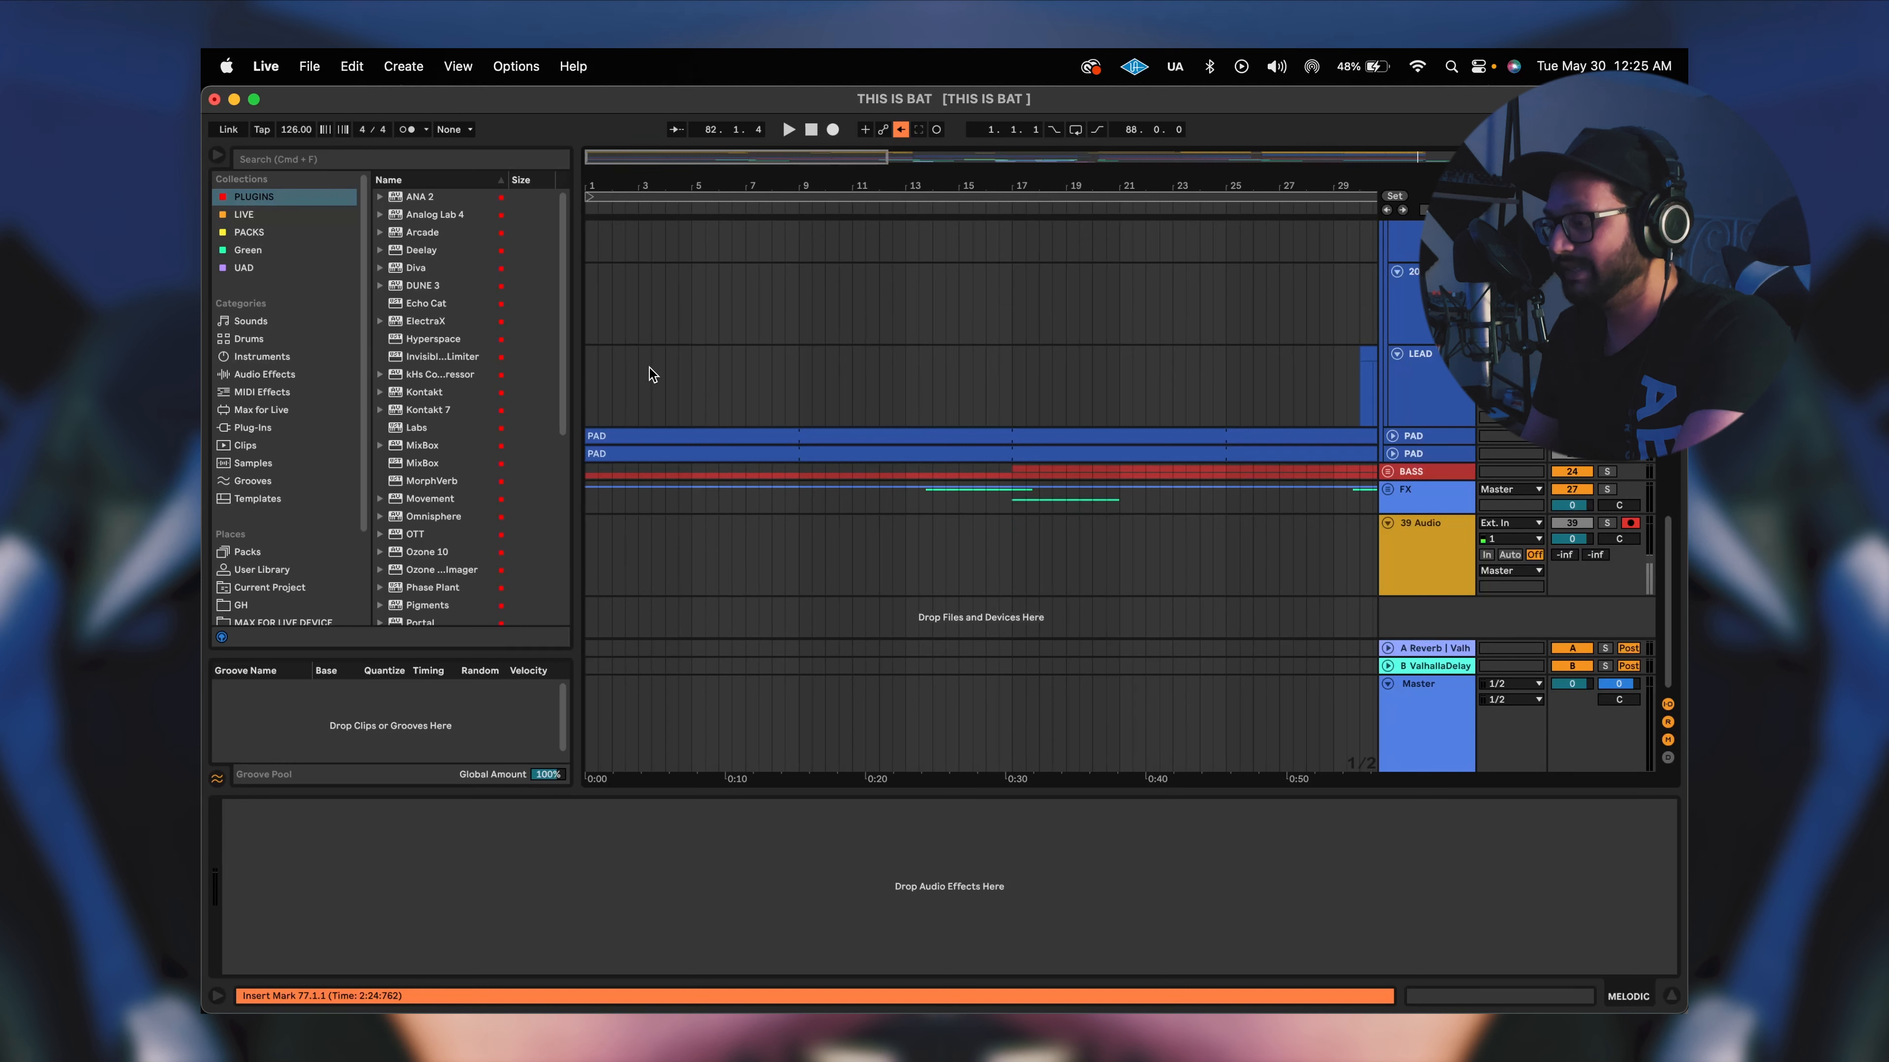
Unfold both PAD tracks in the MELODIC group and play the arrangement from bar 1.
scroll(631, 367, up, 2)
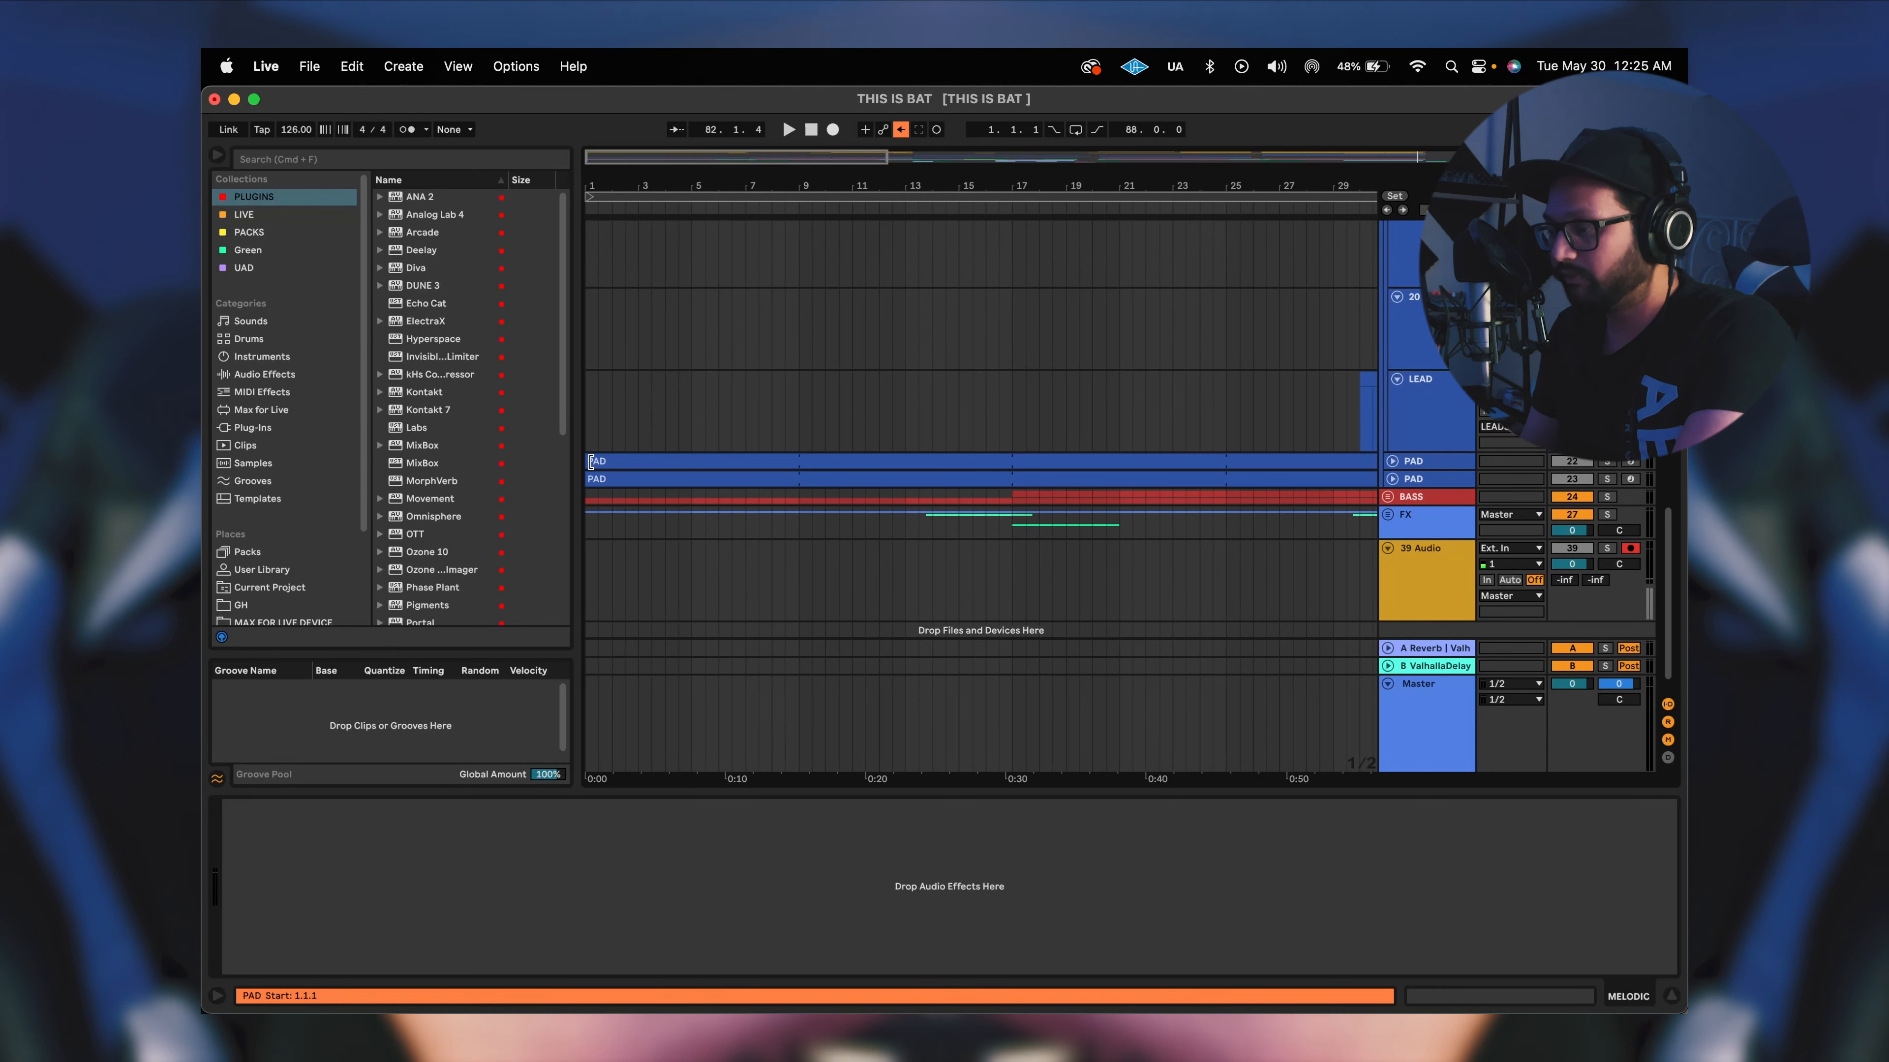
click(1393, 479)
click(1392, 462)
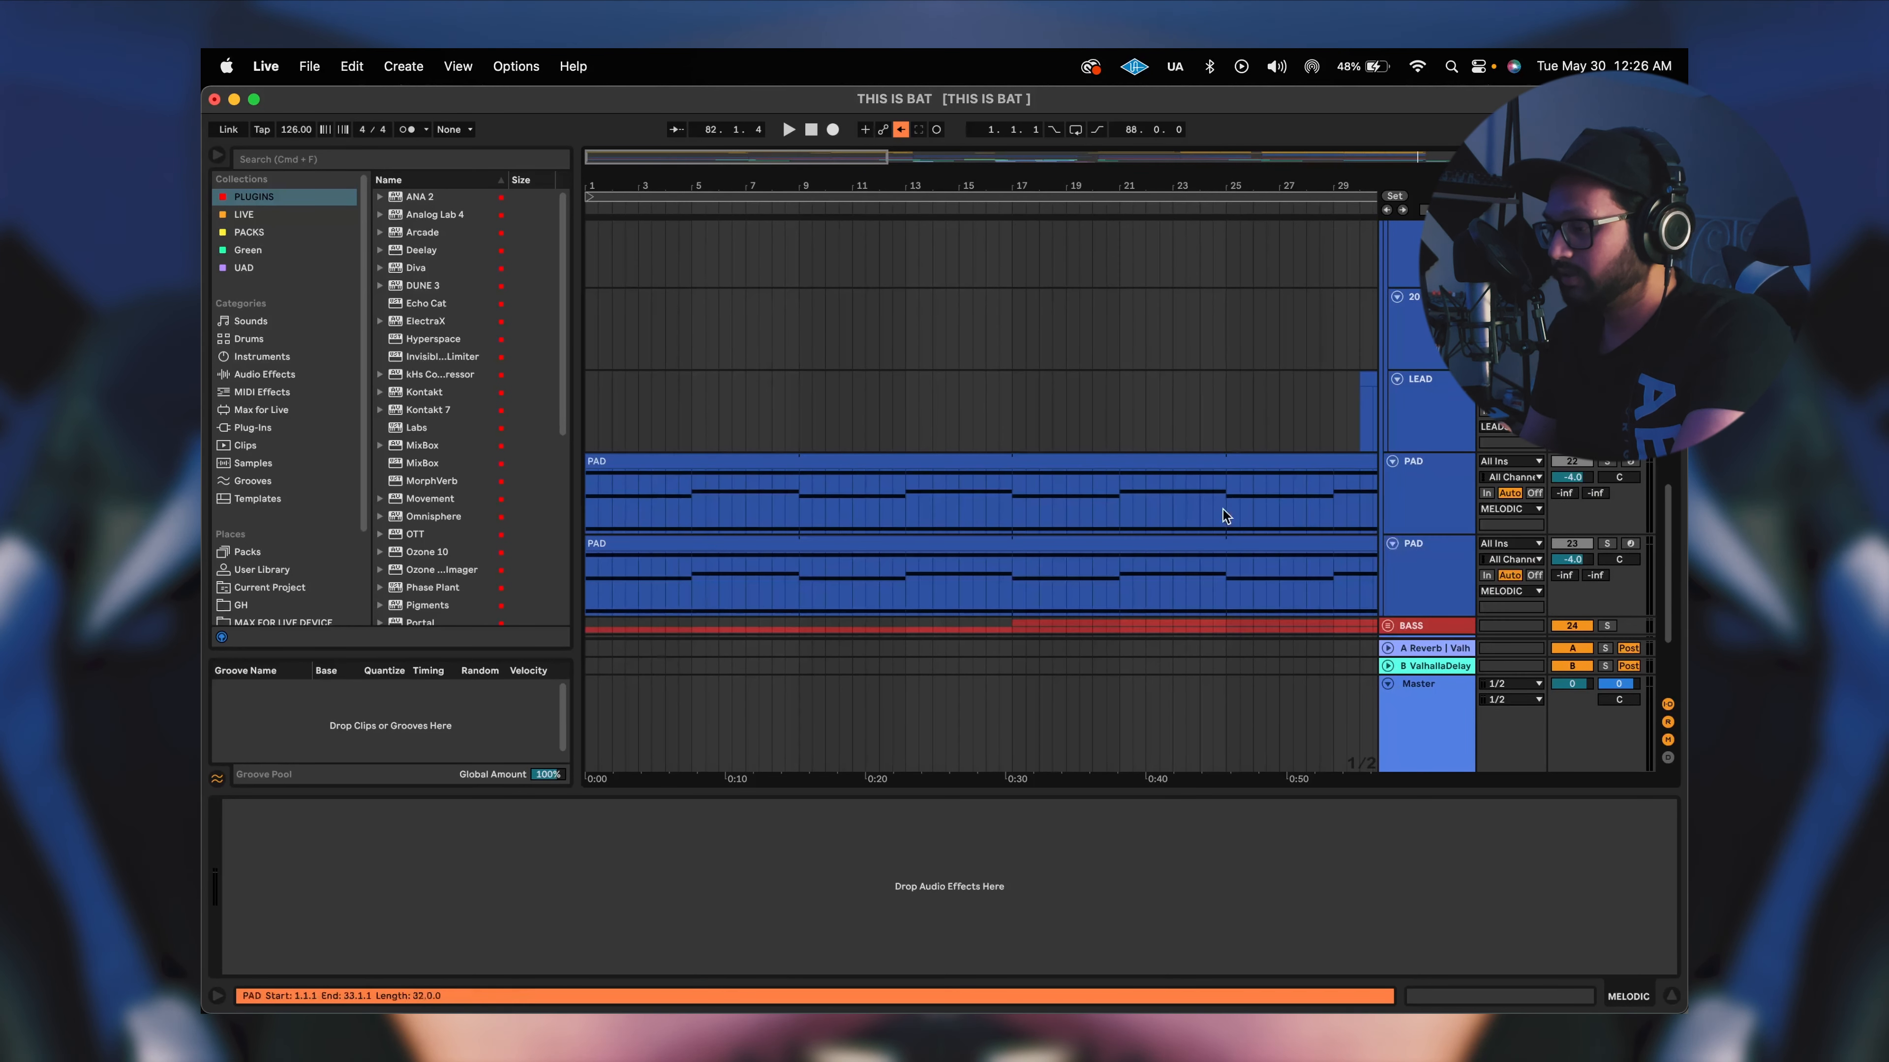
scroll(1018, 505, down, 5)
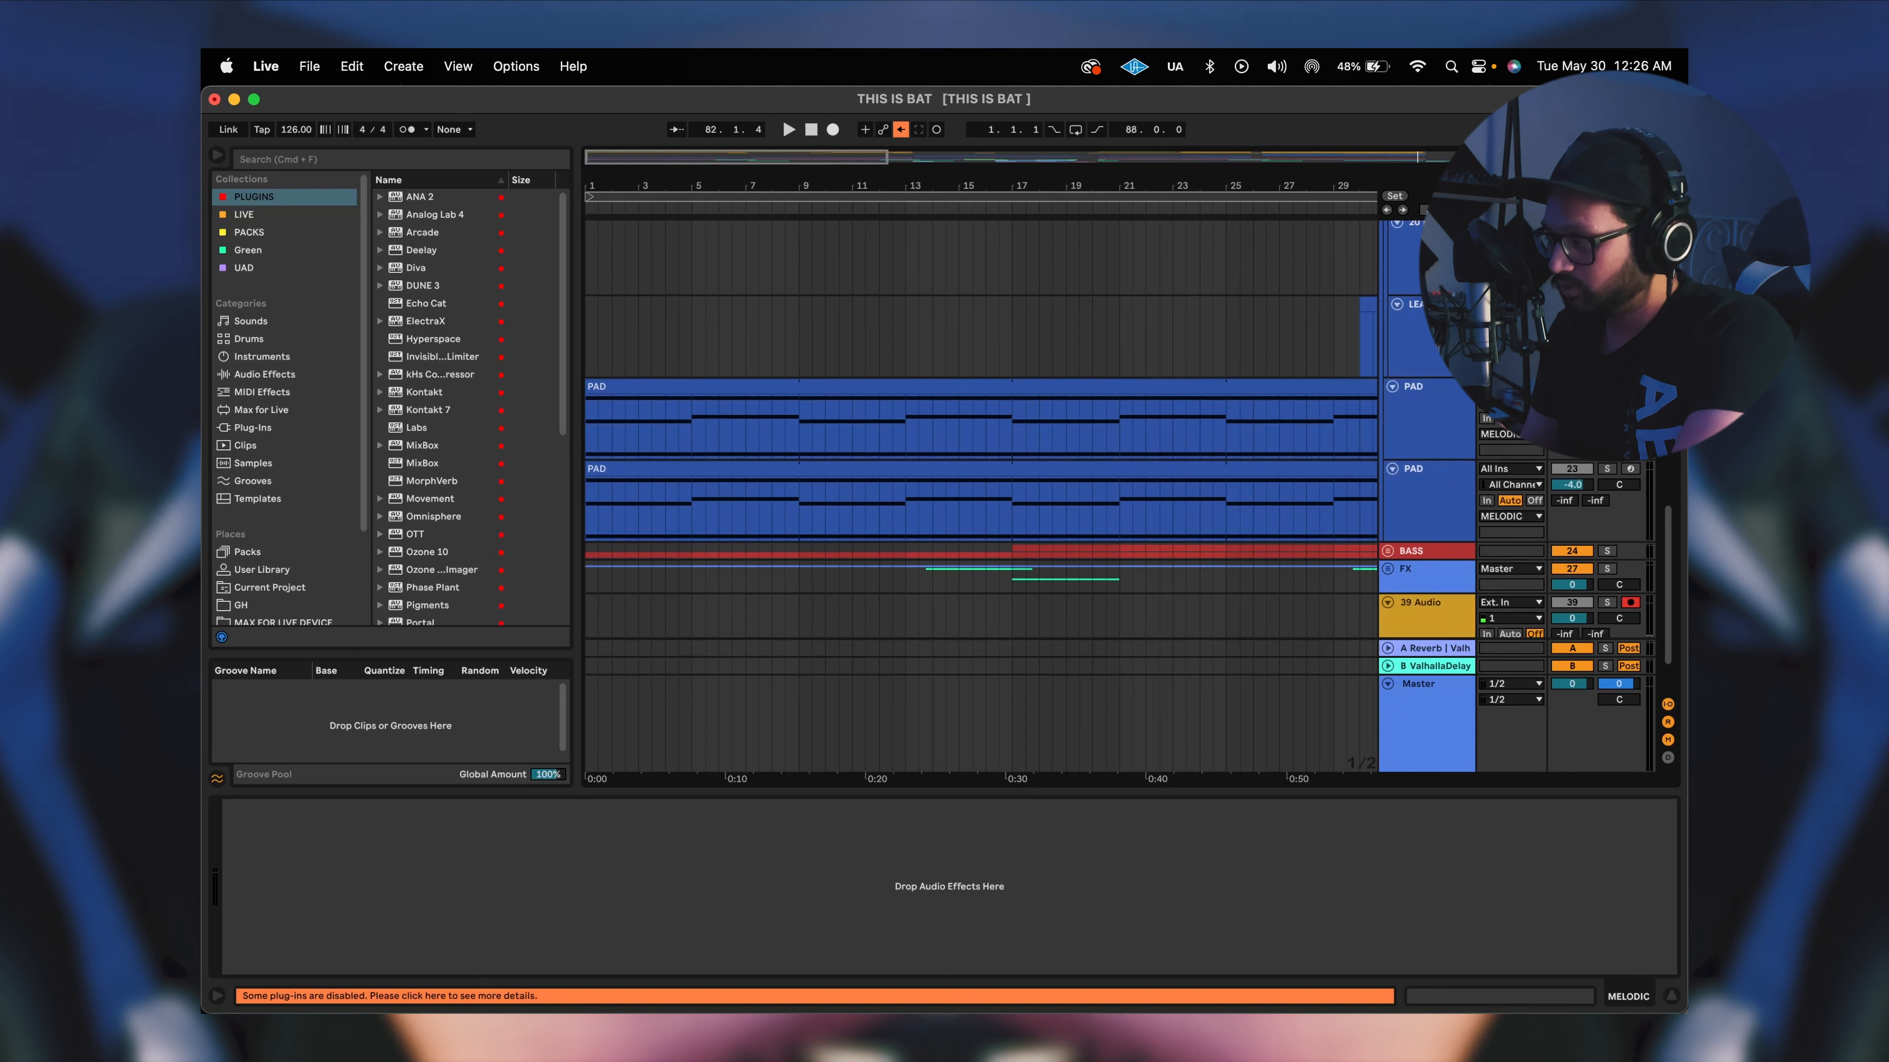
click(591, 428)
key(space)
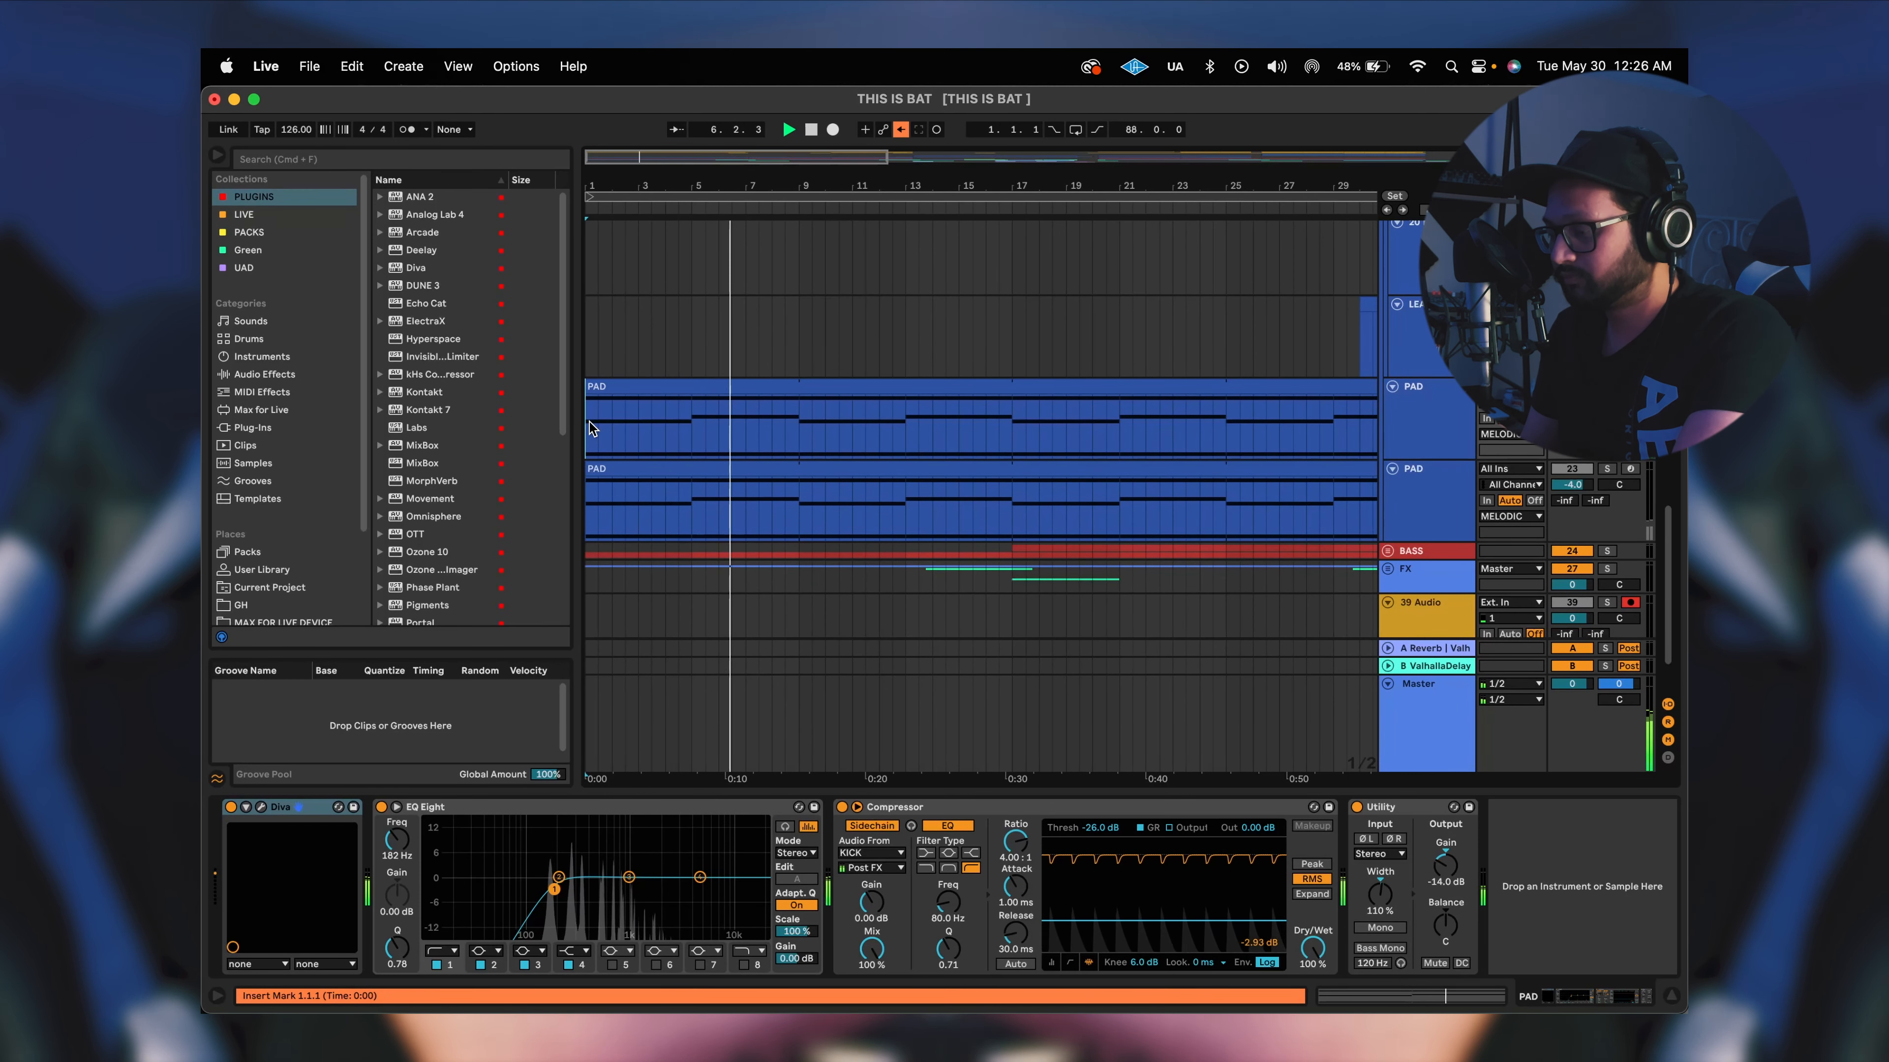
key(space)
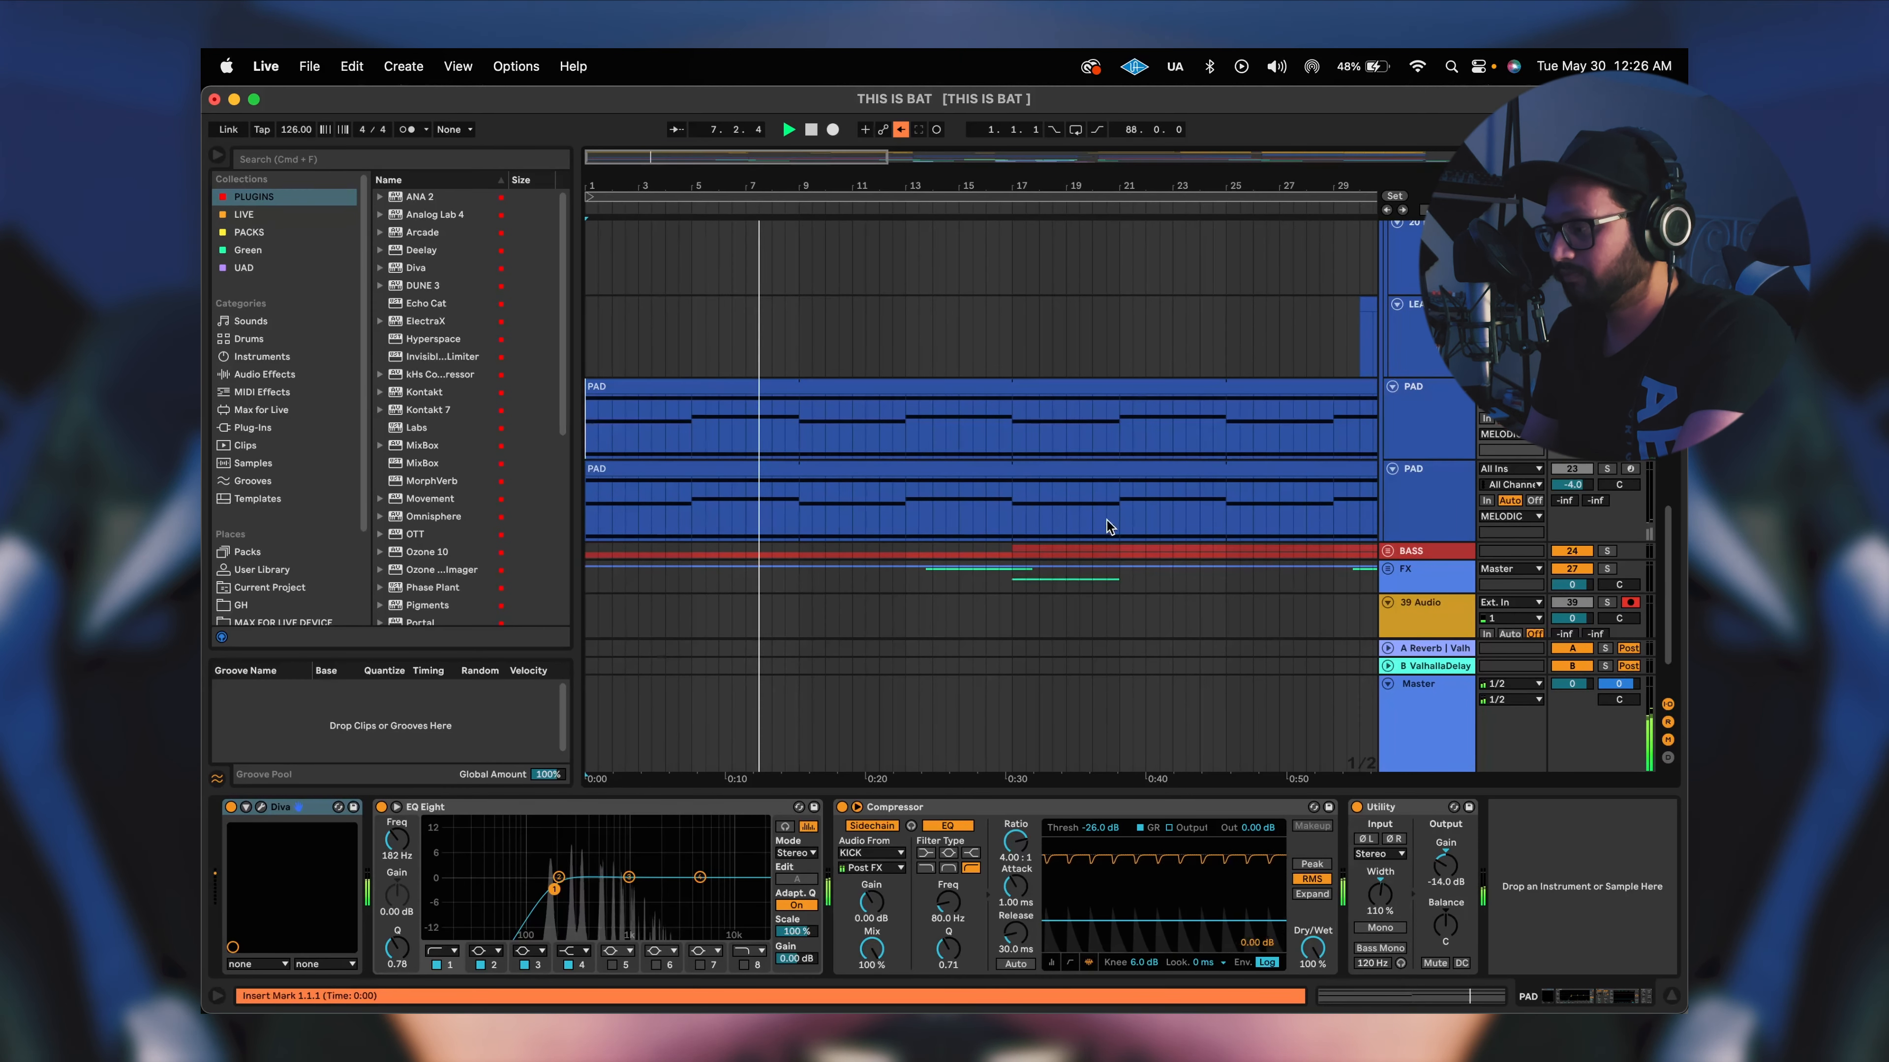
Solo the second PAD track and audition it from the start, then from bar 4.
click(1608, 470)
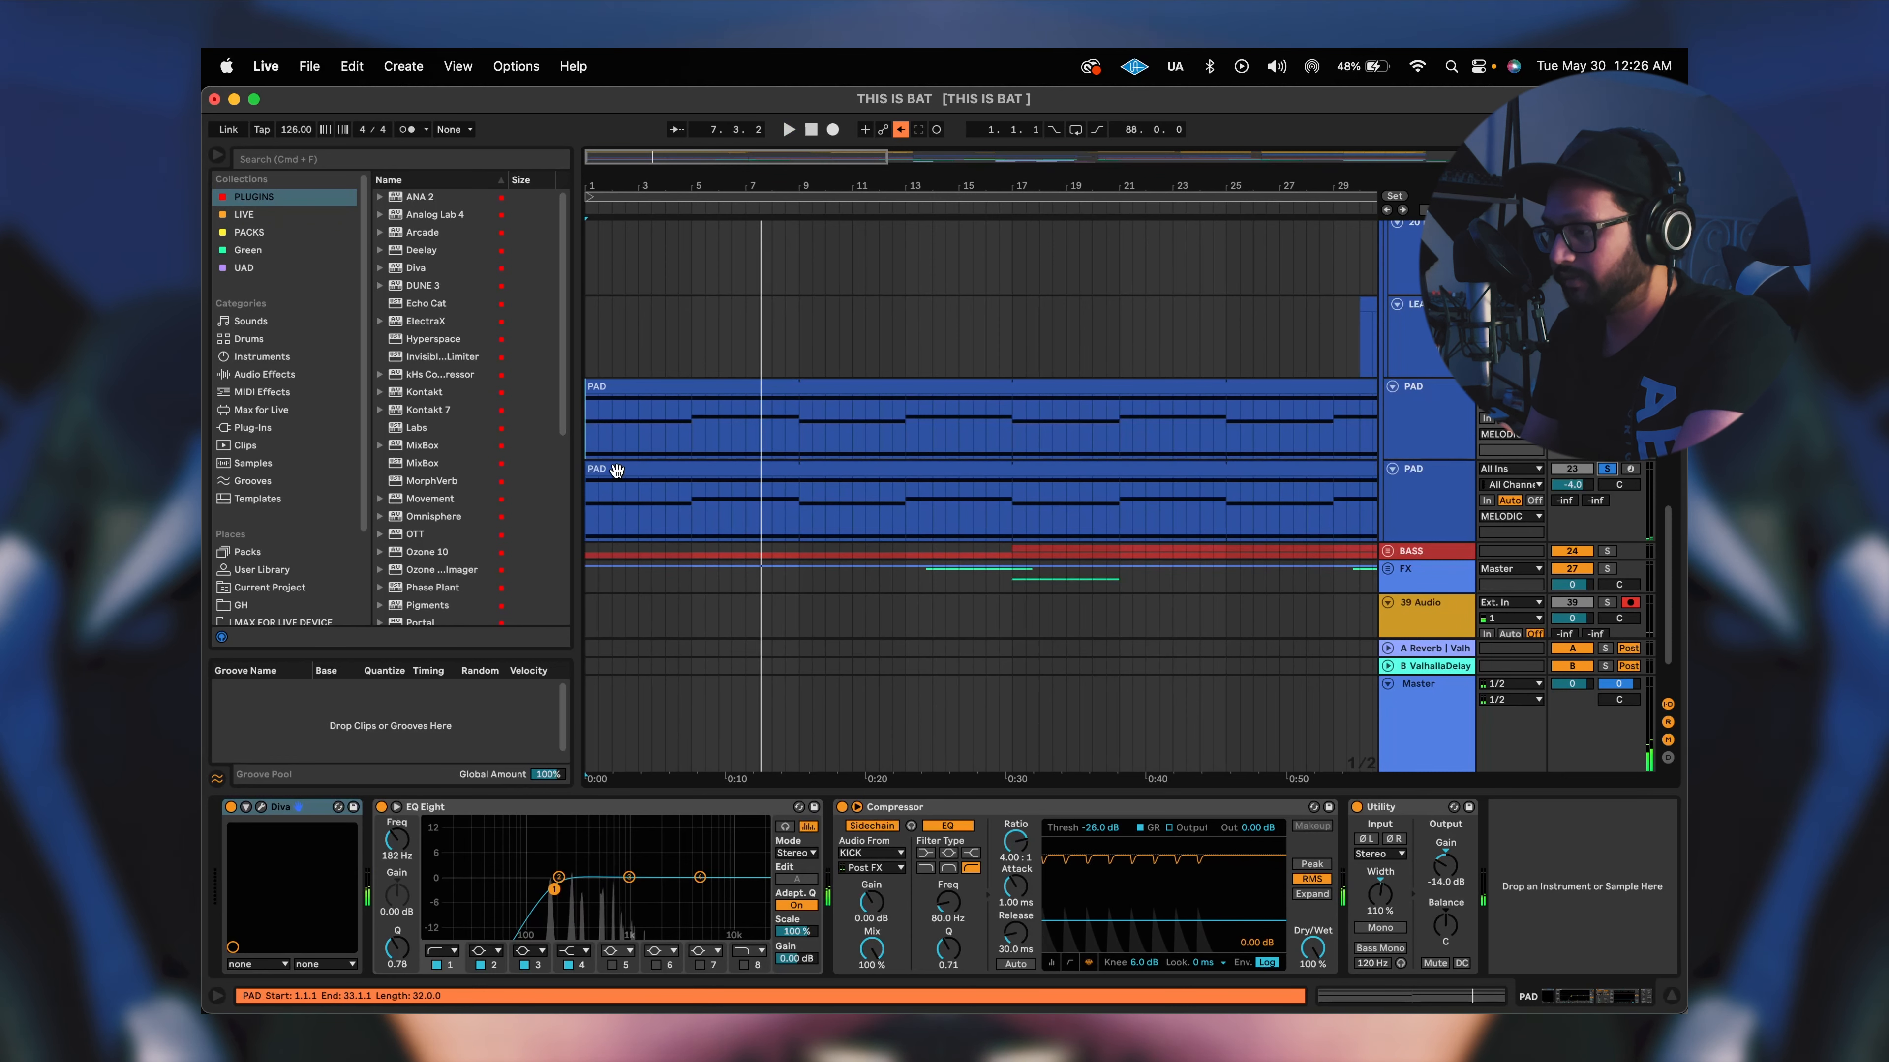
key(space)
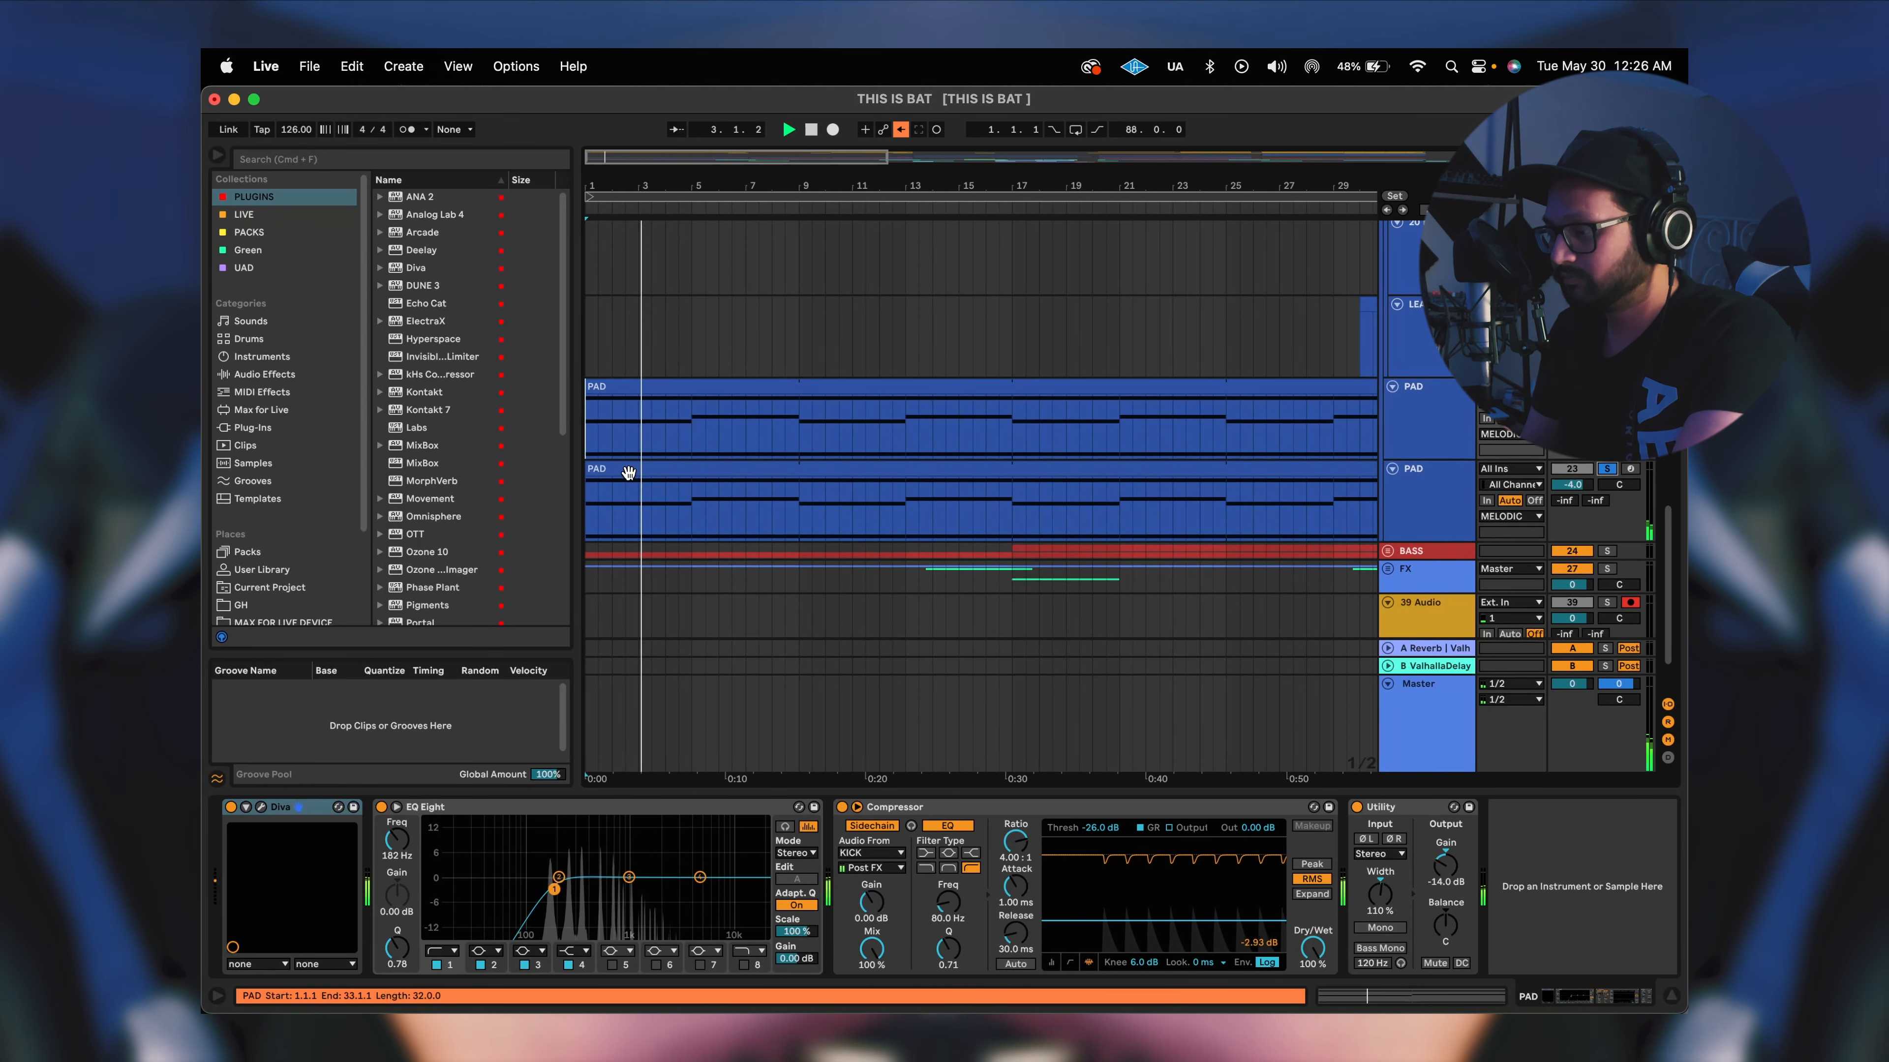
key(space)
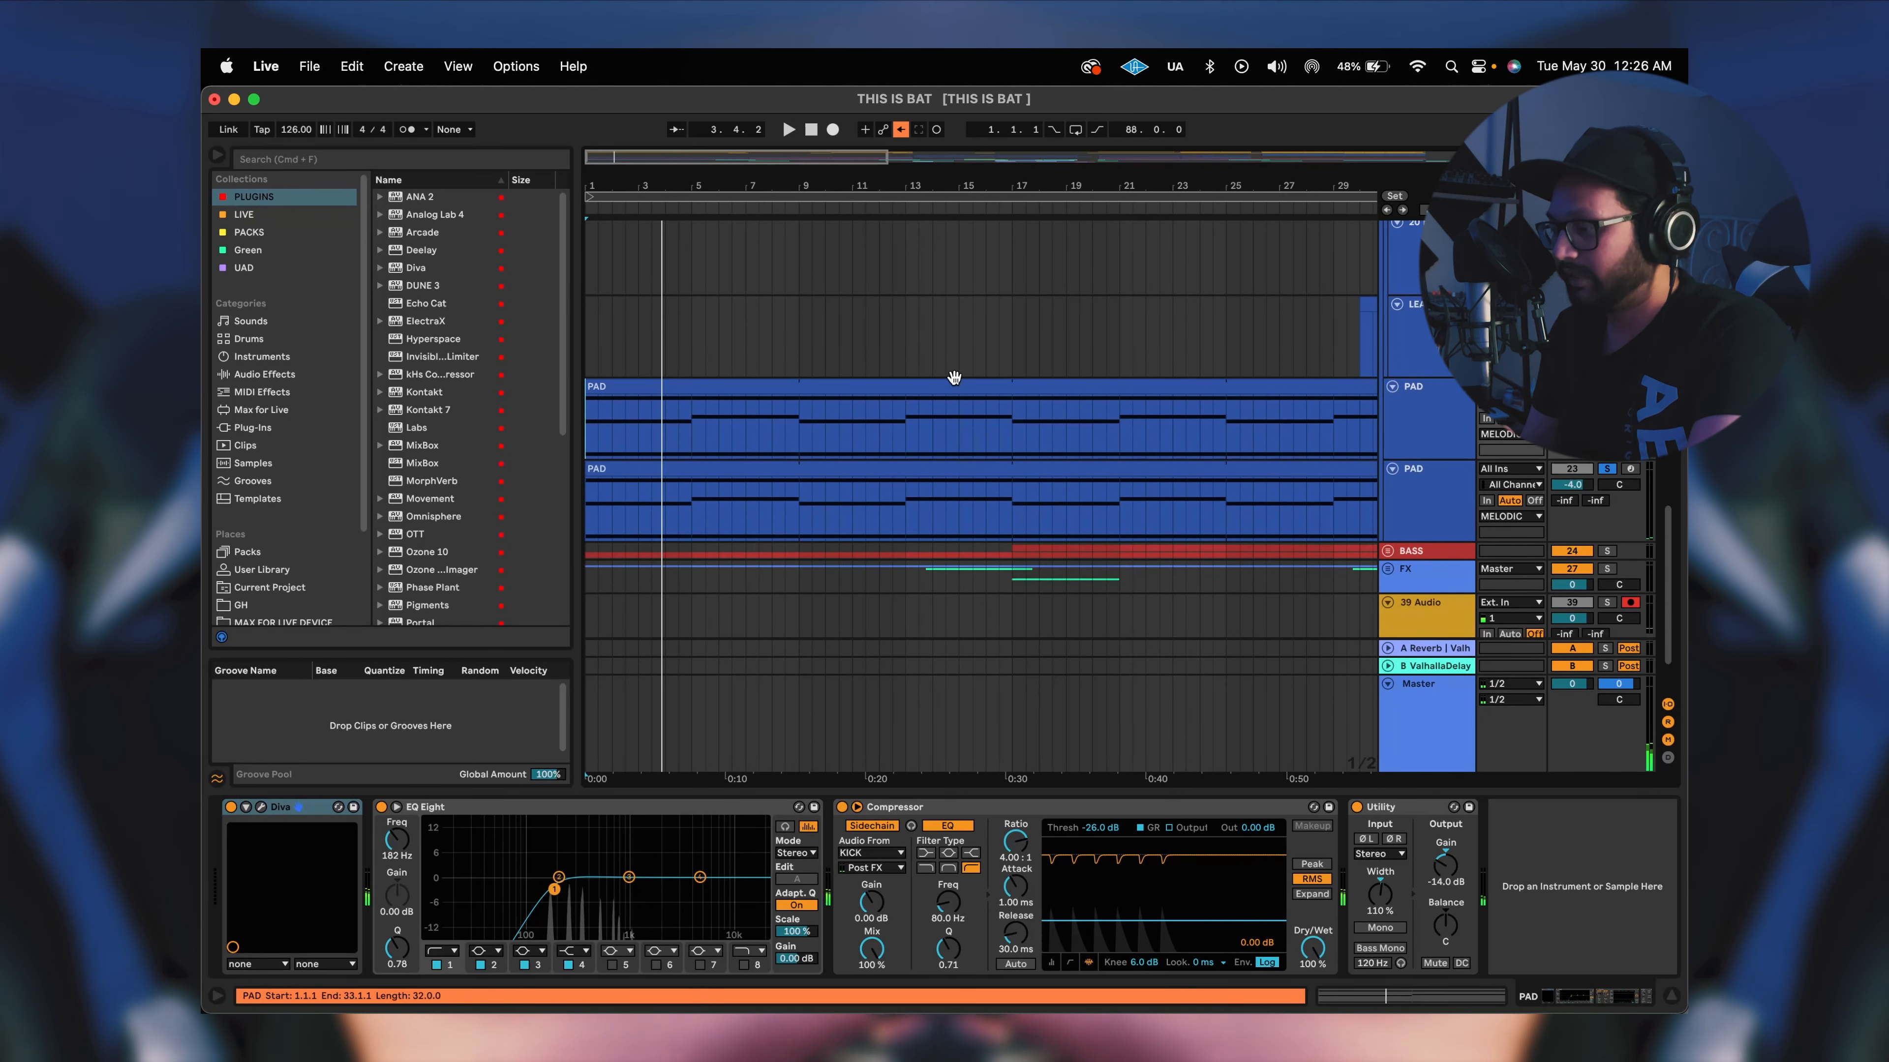
click(673, 421)
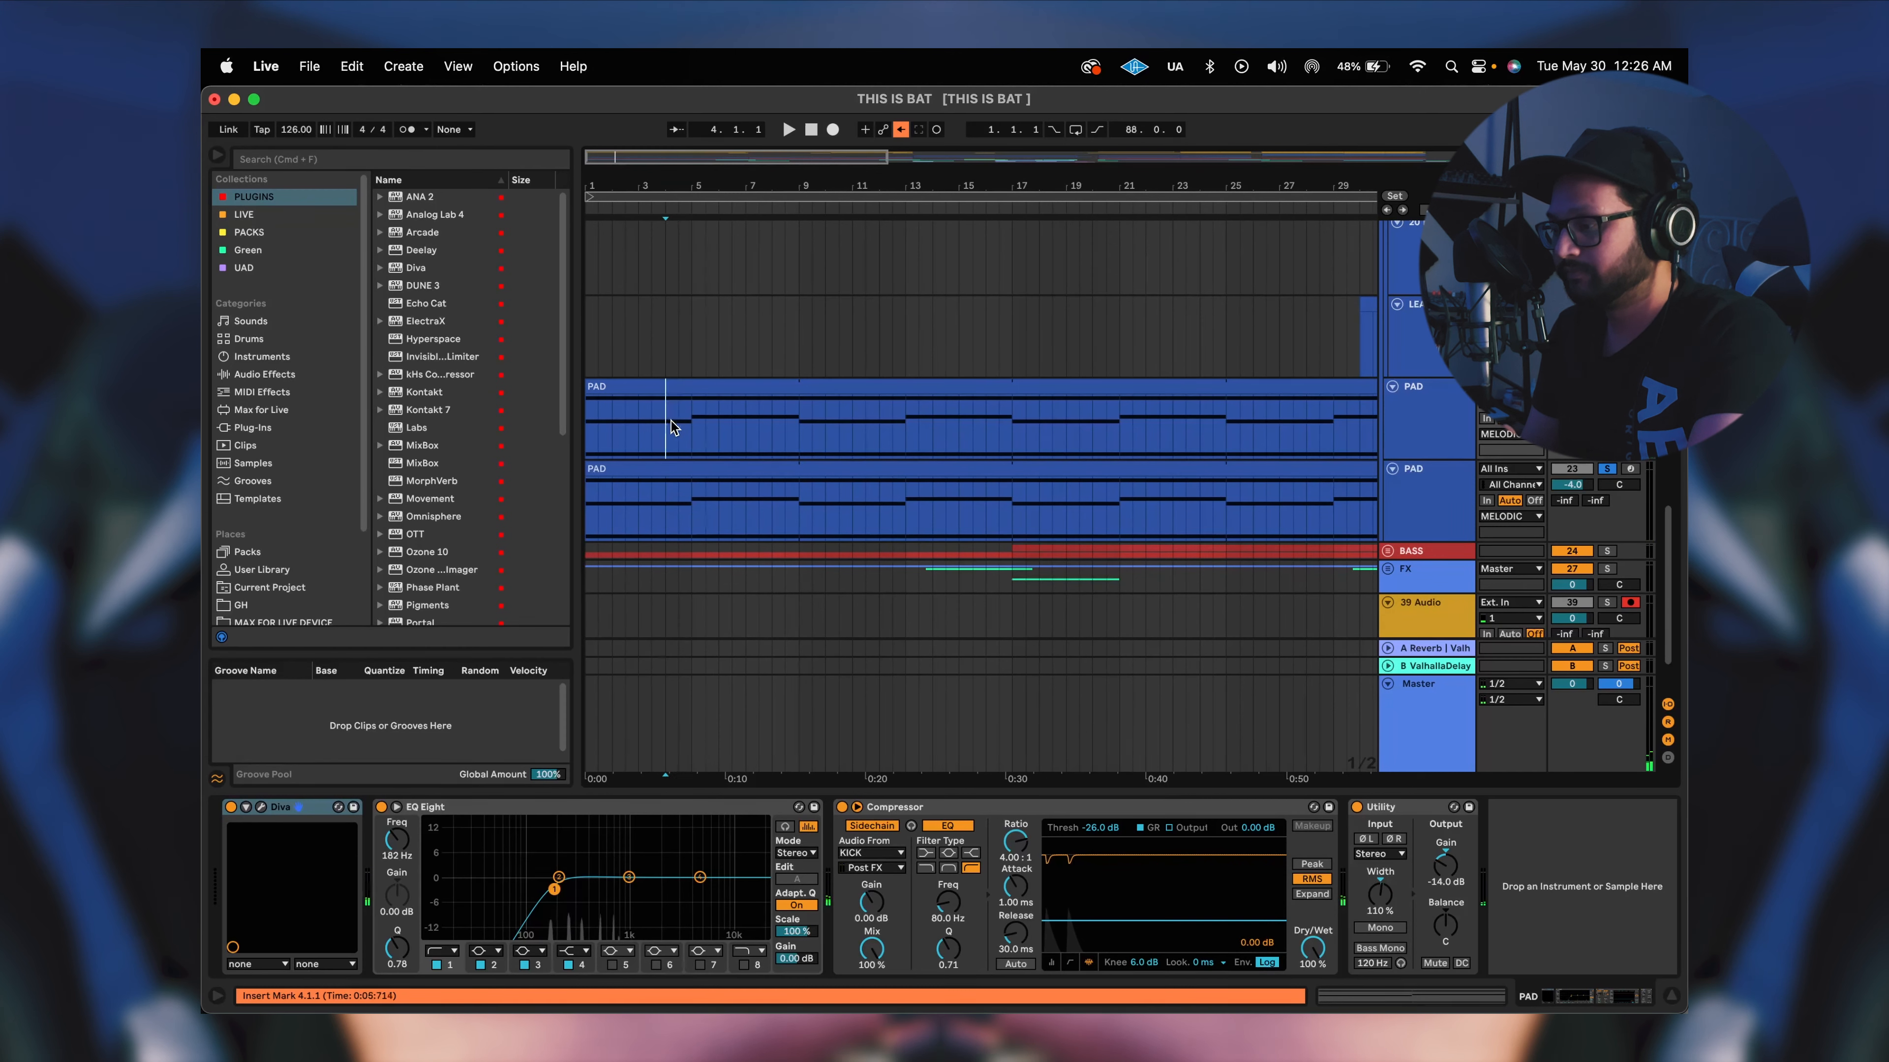
key(space)
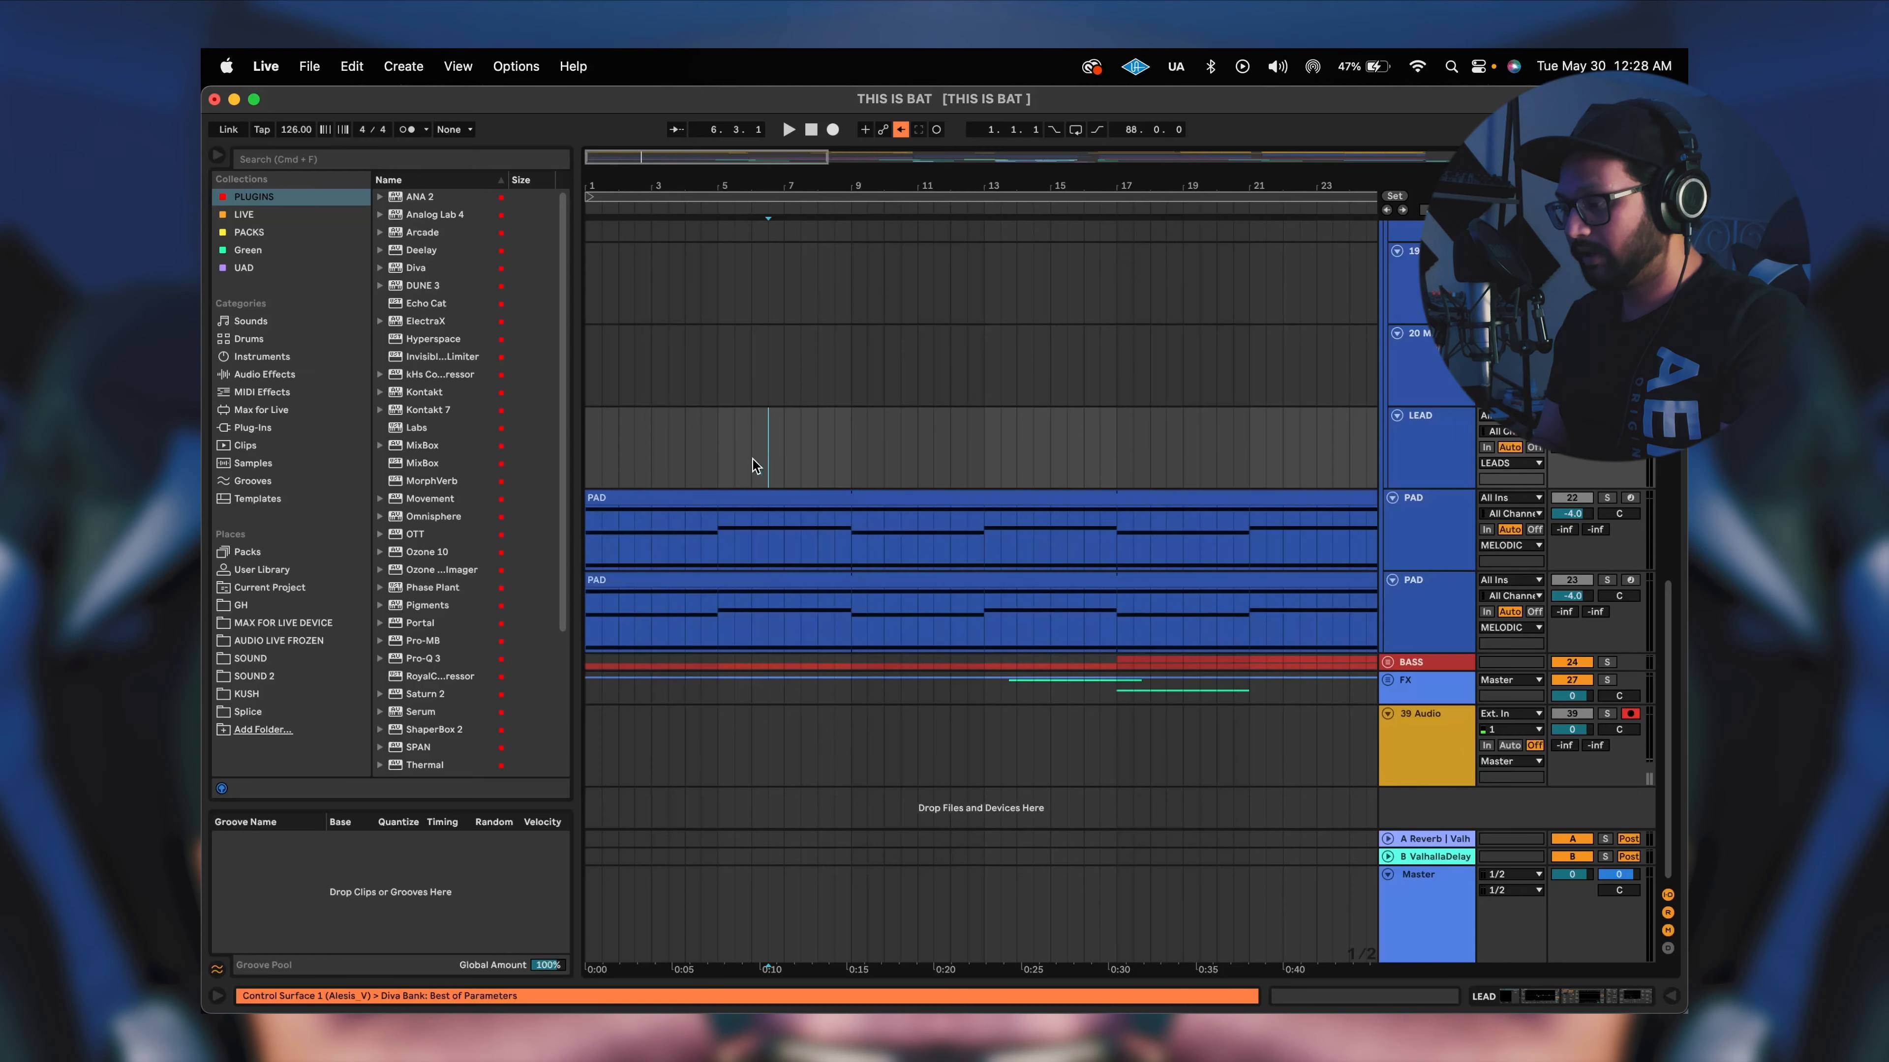
Open the first PAD track's MIDI clip and select all its chord notes to examine them.
double_click(750, 502)
click(910, 828)
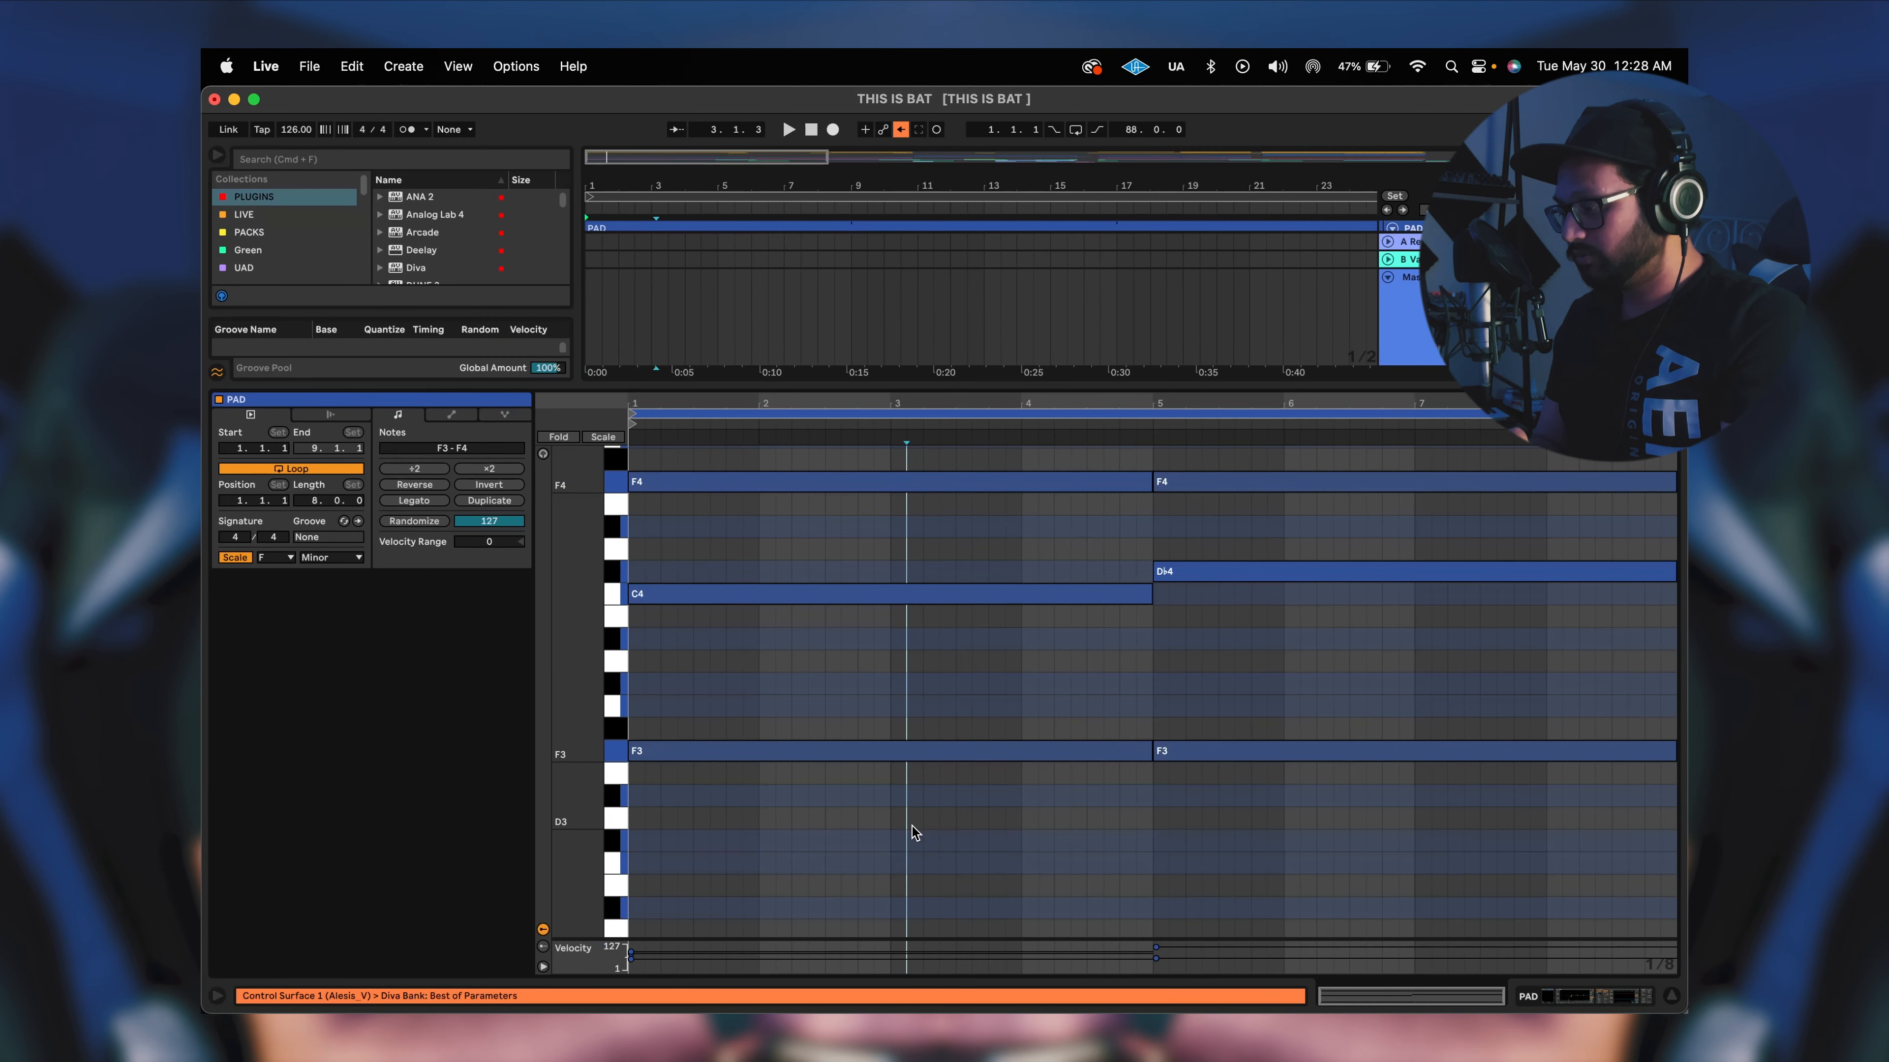
drag(908, 865, 1378, 470)
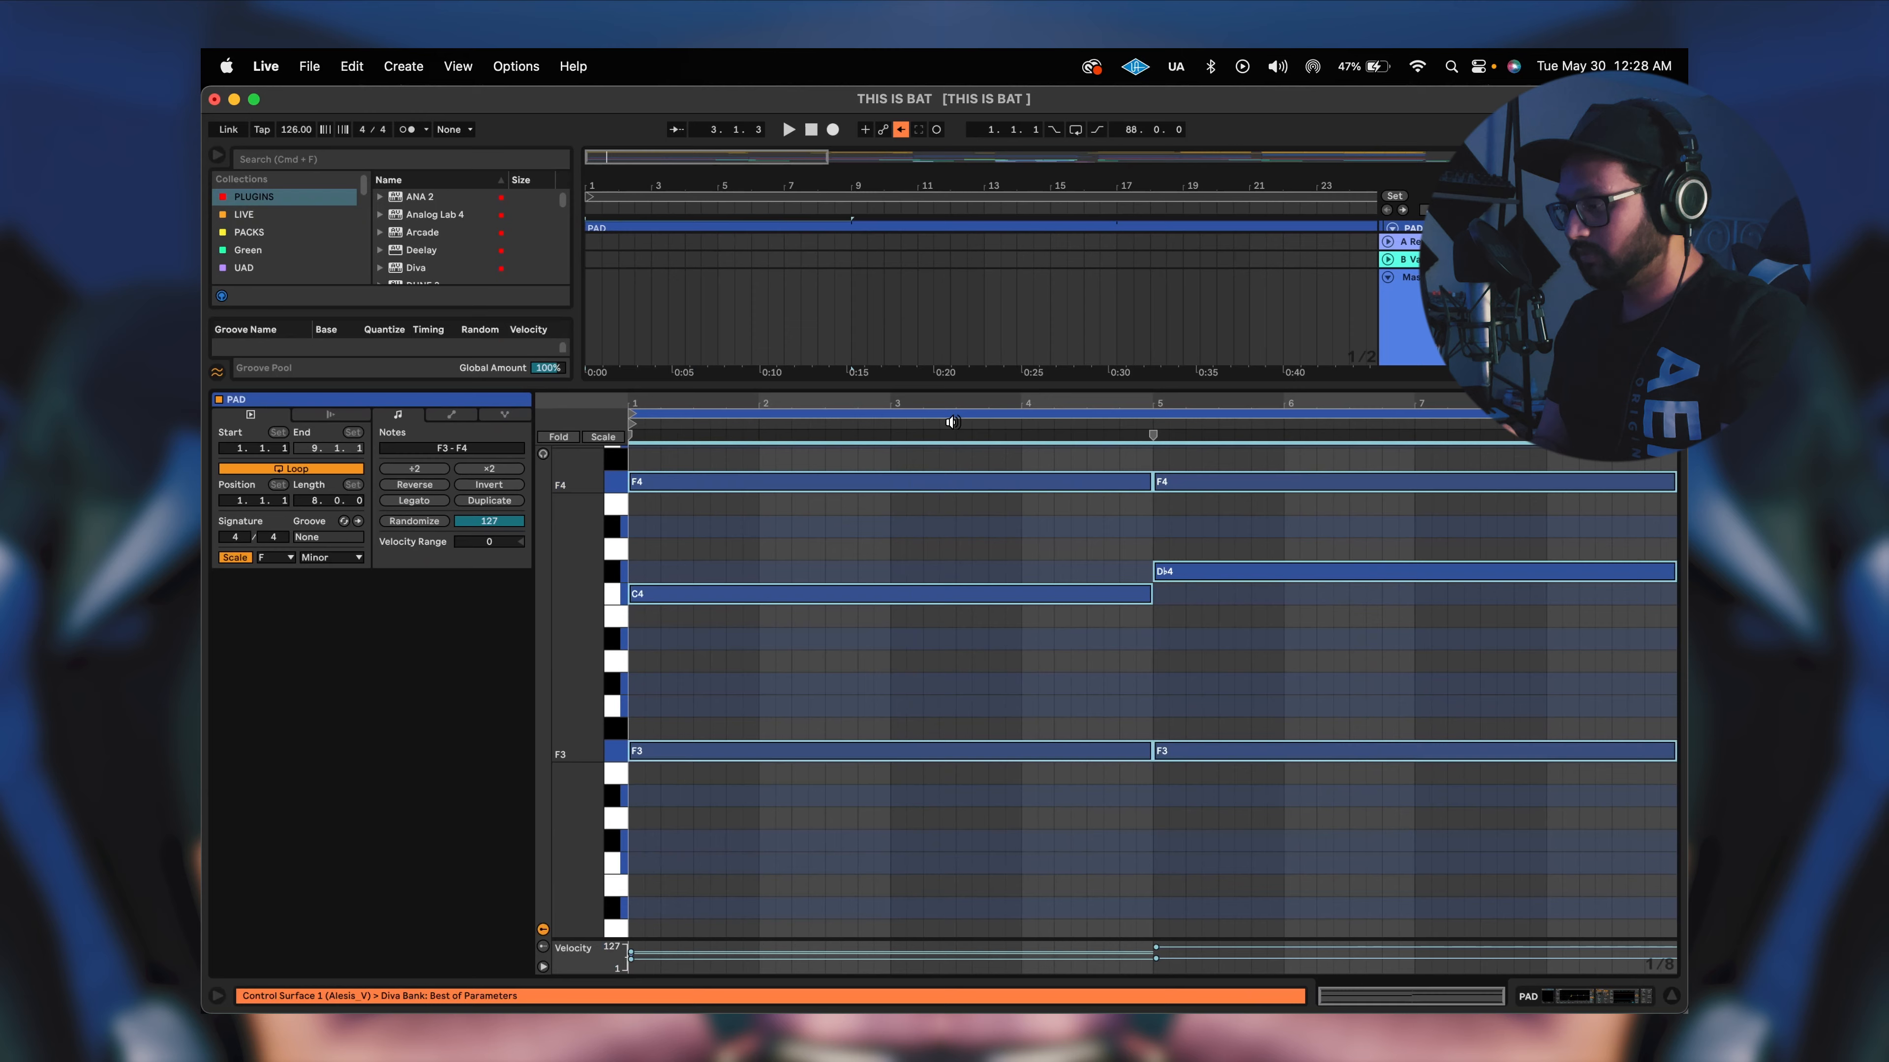
double_click(855, 386)
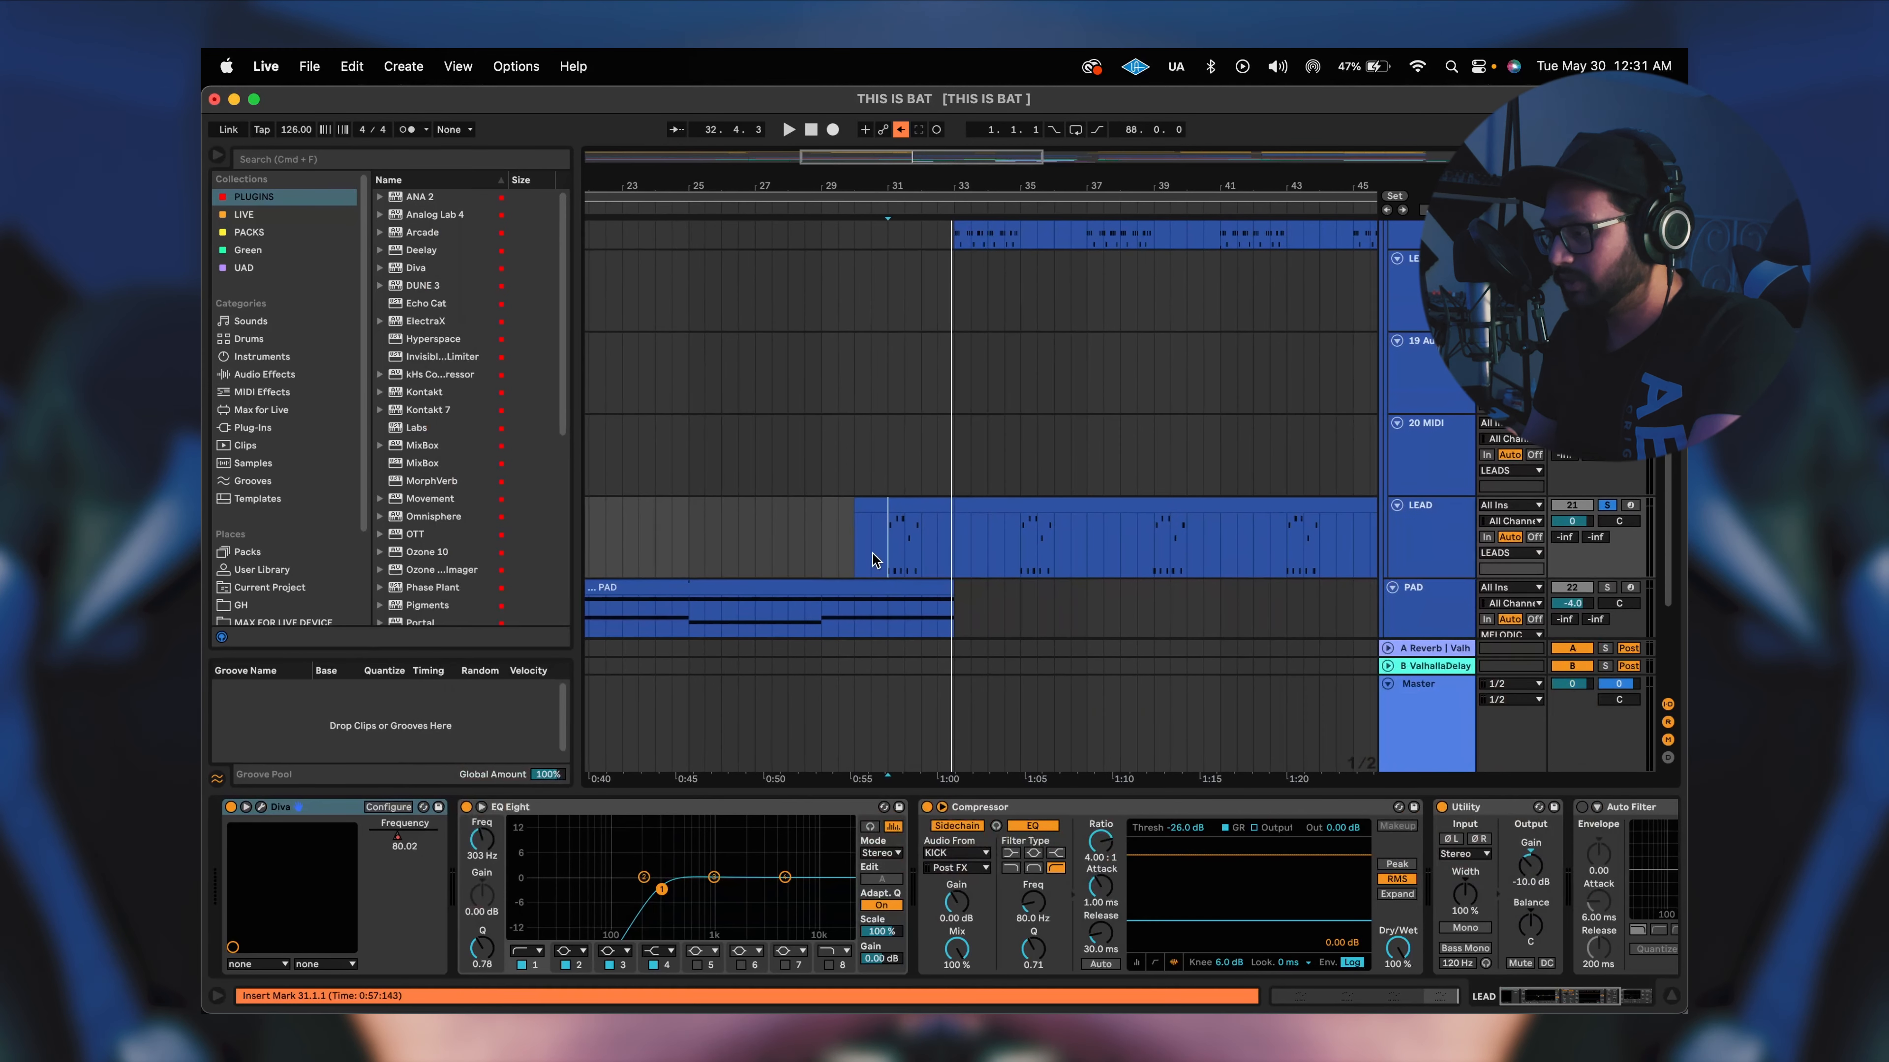
Review the LEAD track's Diva synth, then show its Frequency automation and examine the curve around bar 31.
click(260, 807)
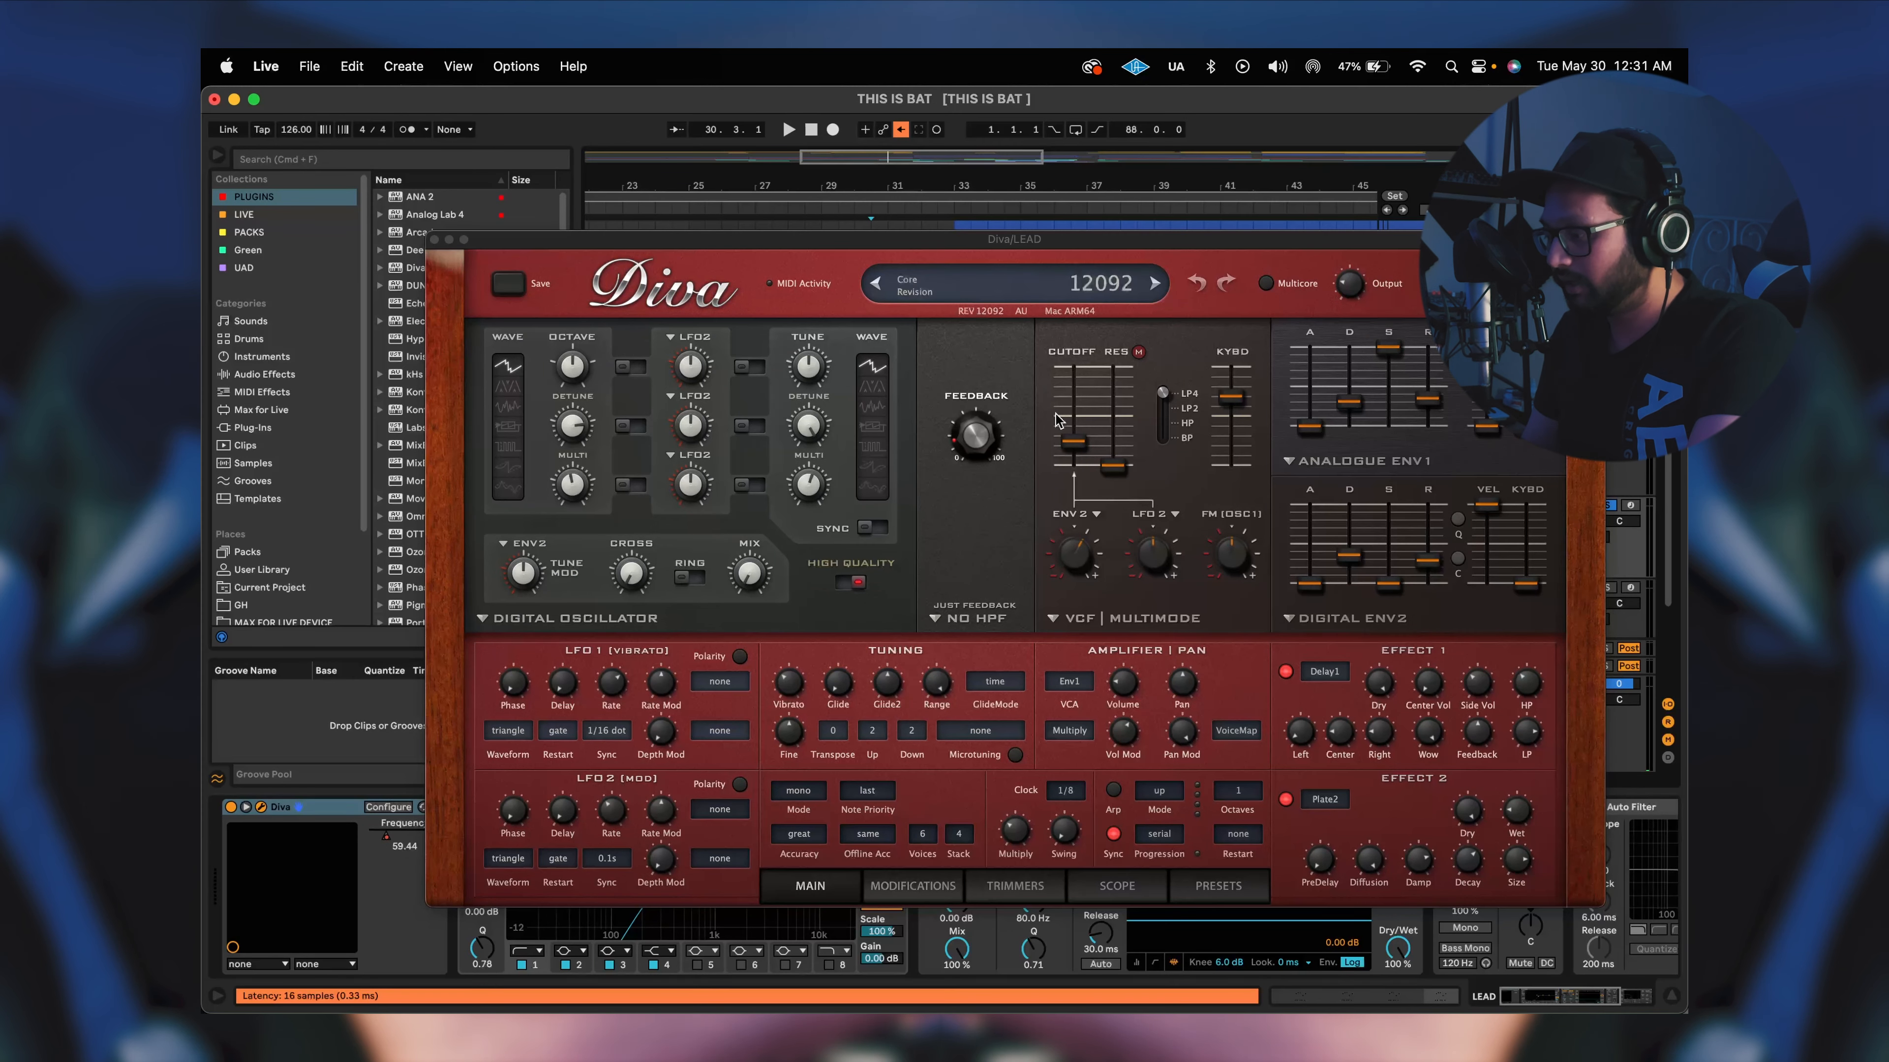
click(435, 240)
right_click(388, 844)
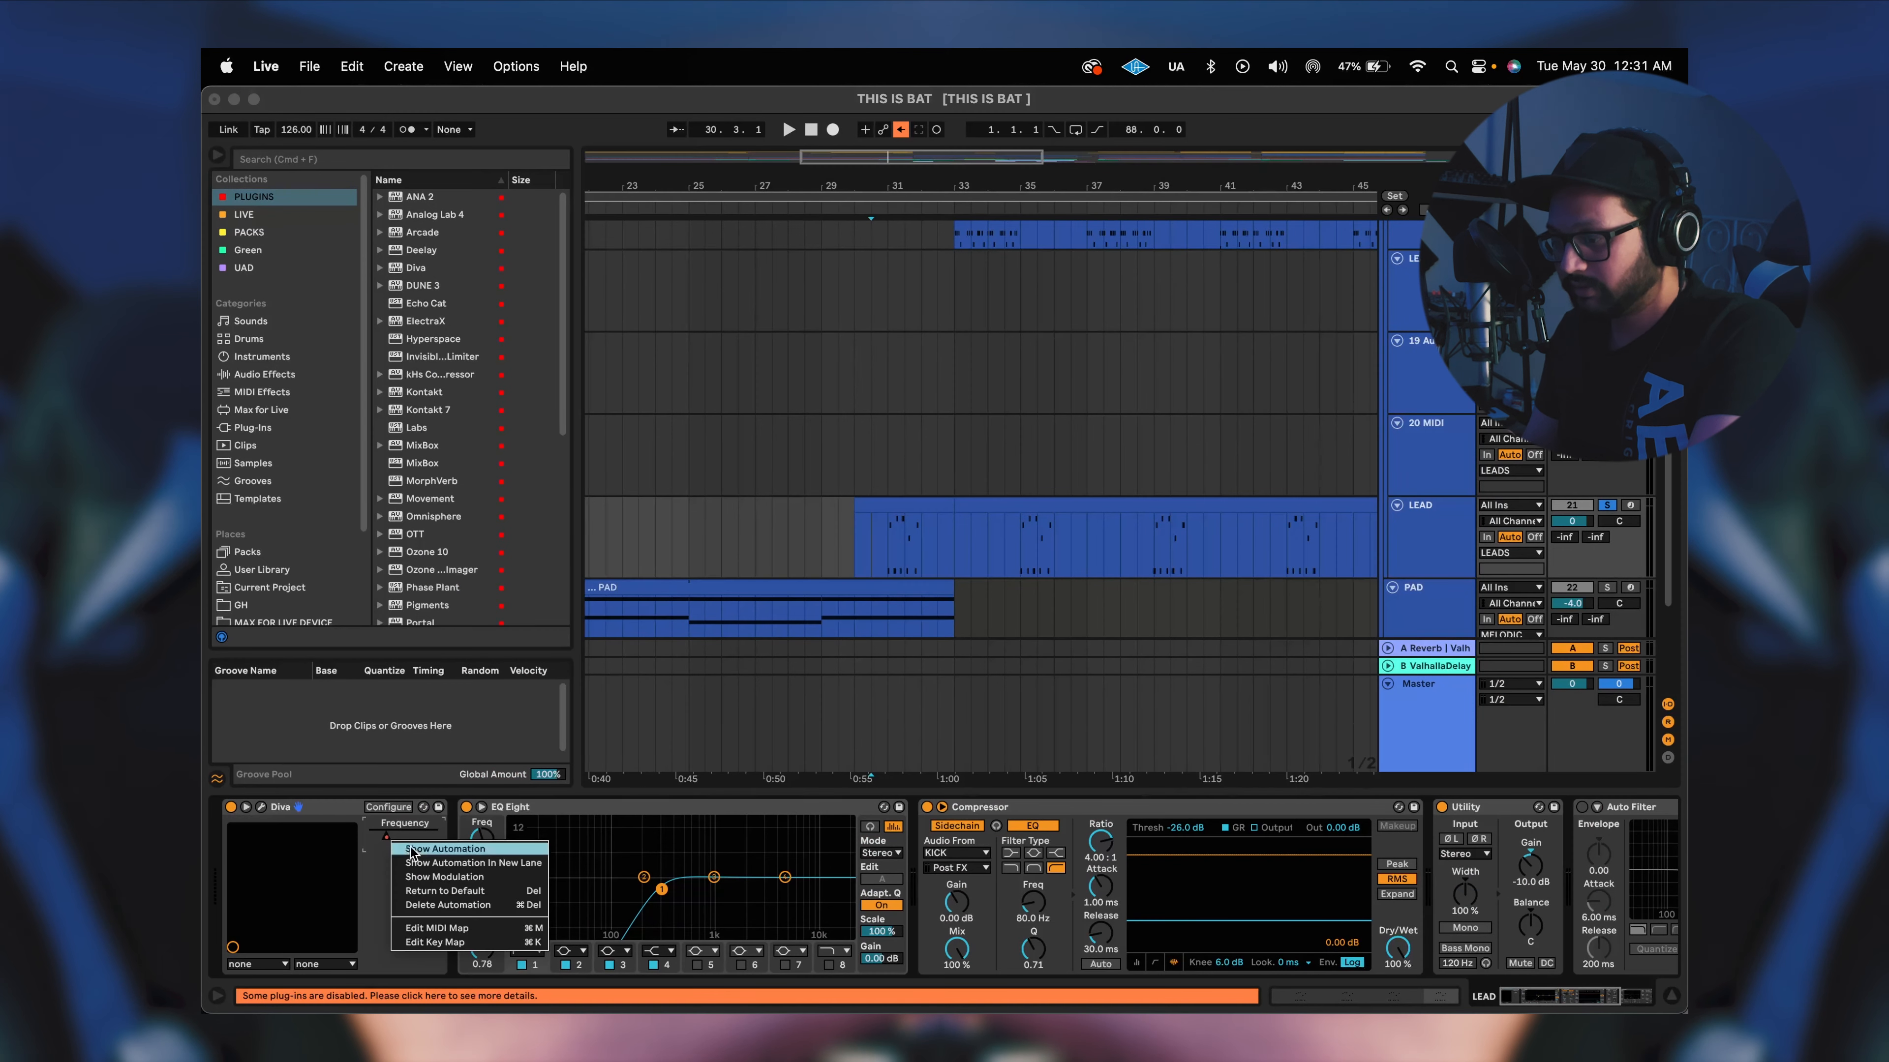
click(424, 852)
scroll(901, 540, up, 5)
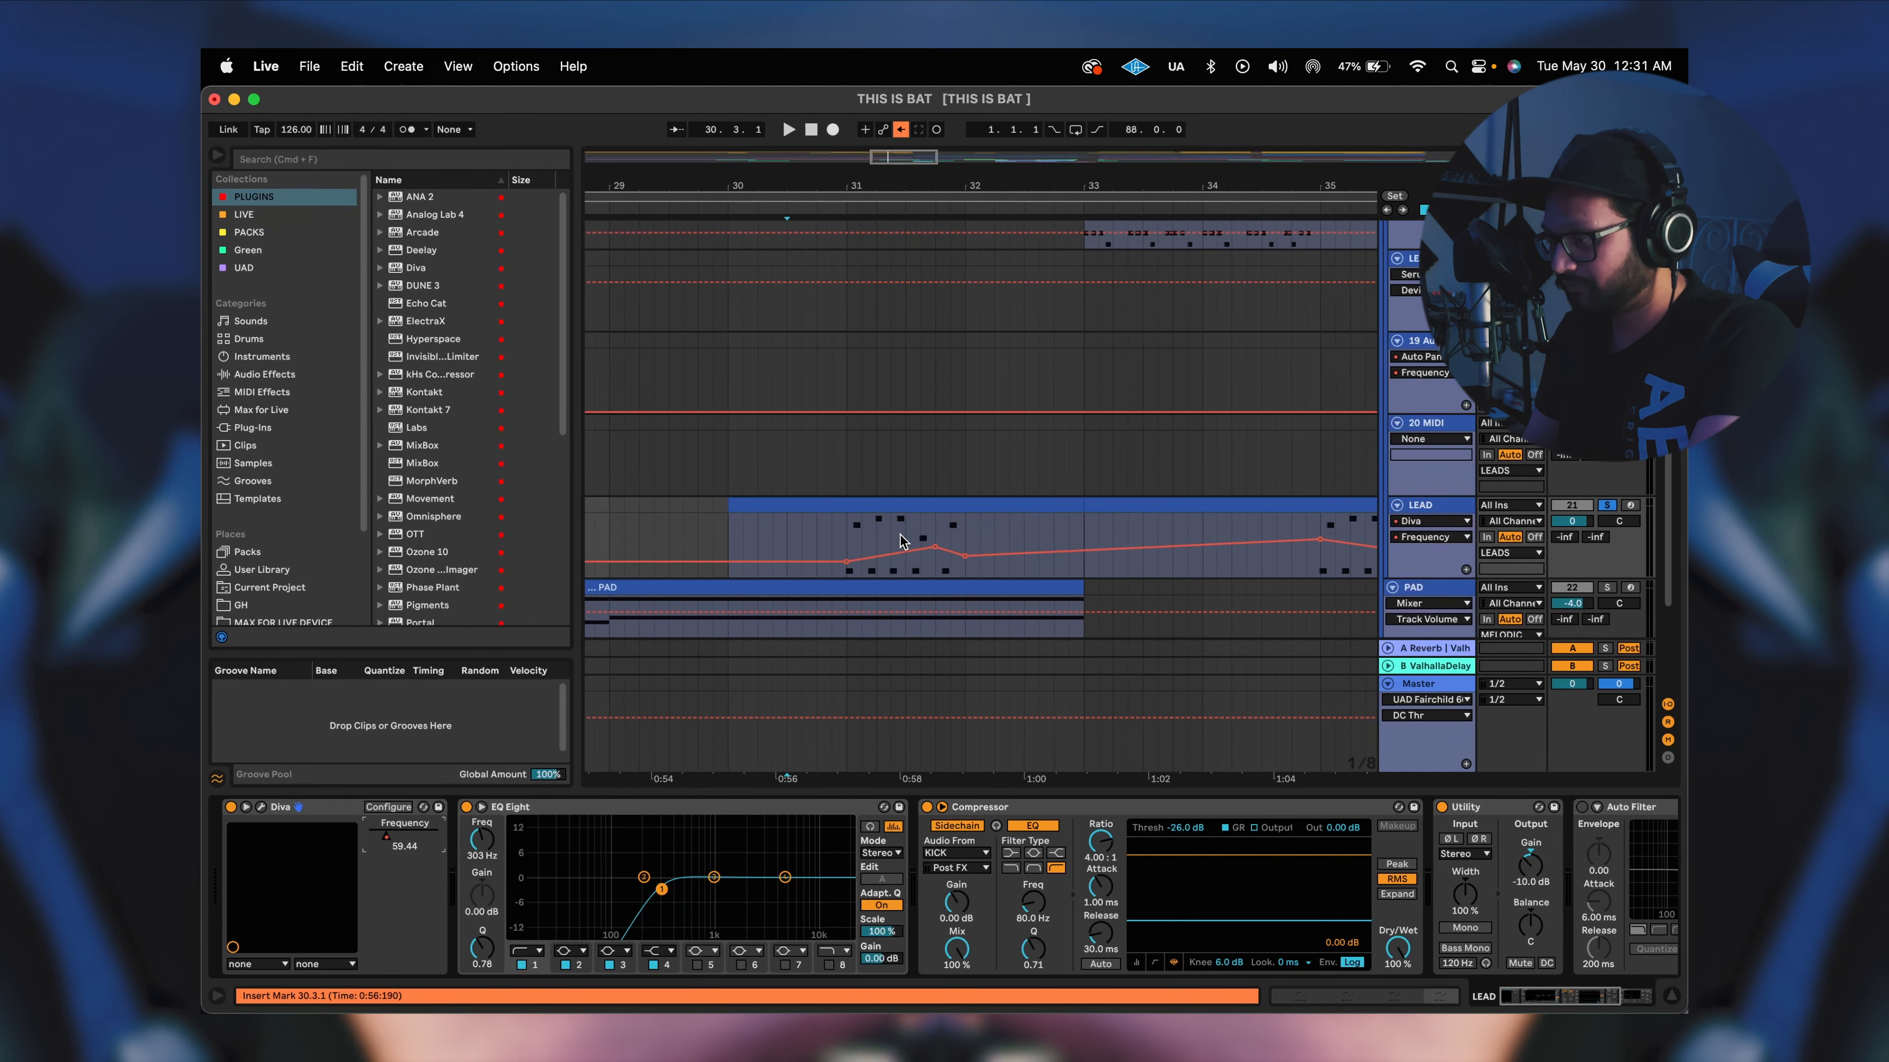
scroll(901, 540, down, 5)
scroll(901, 540, up, 1)
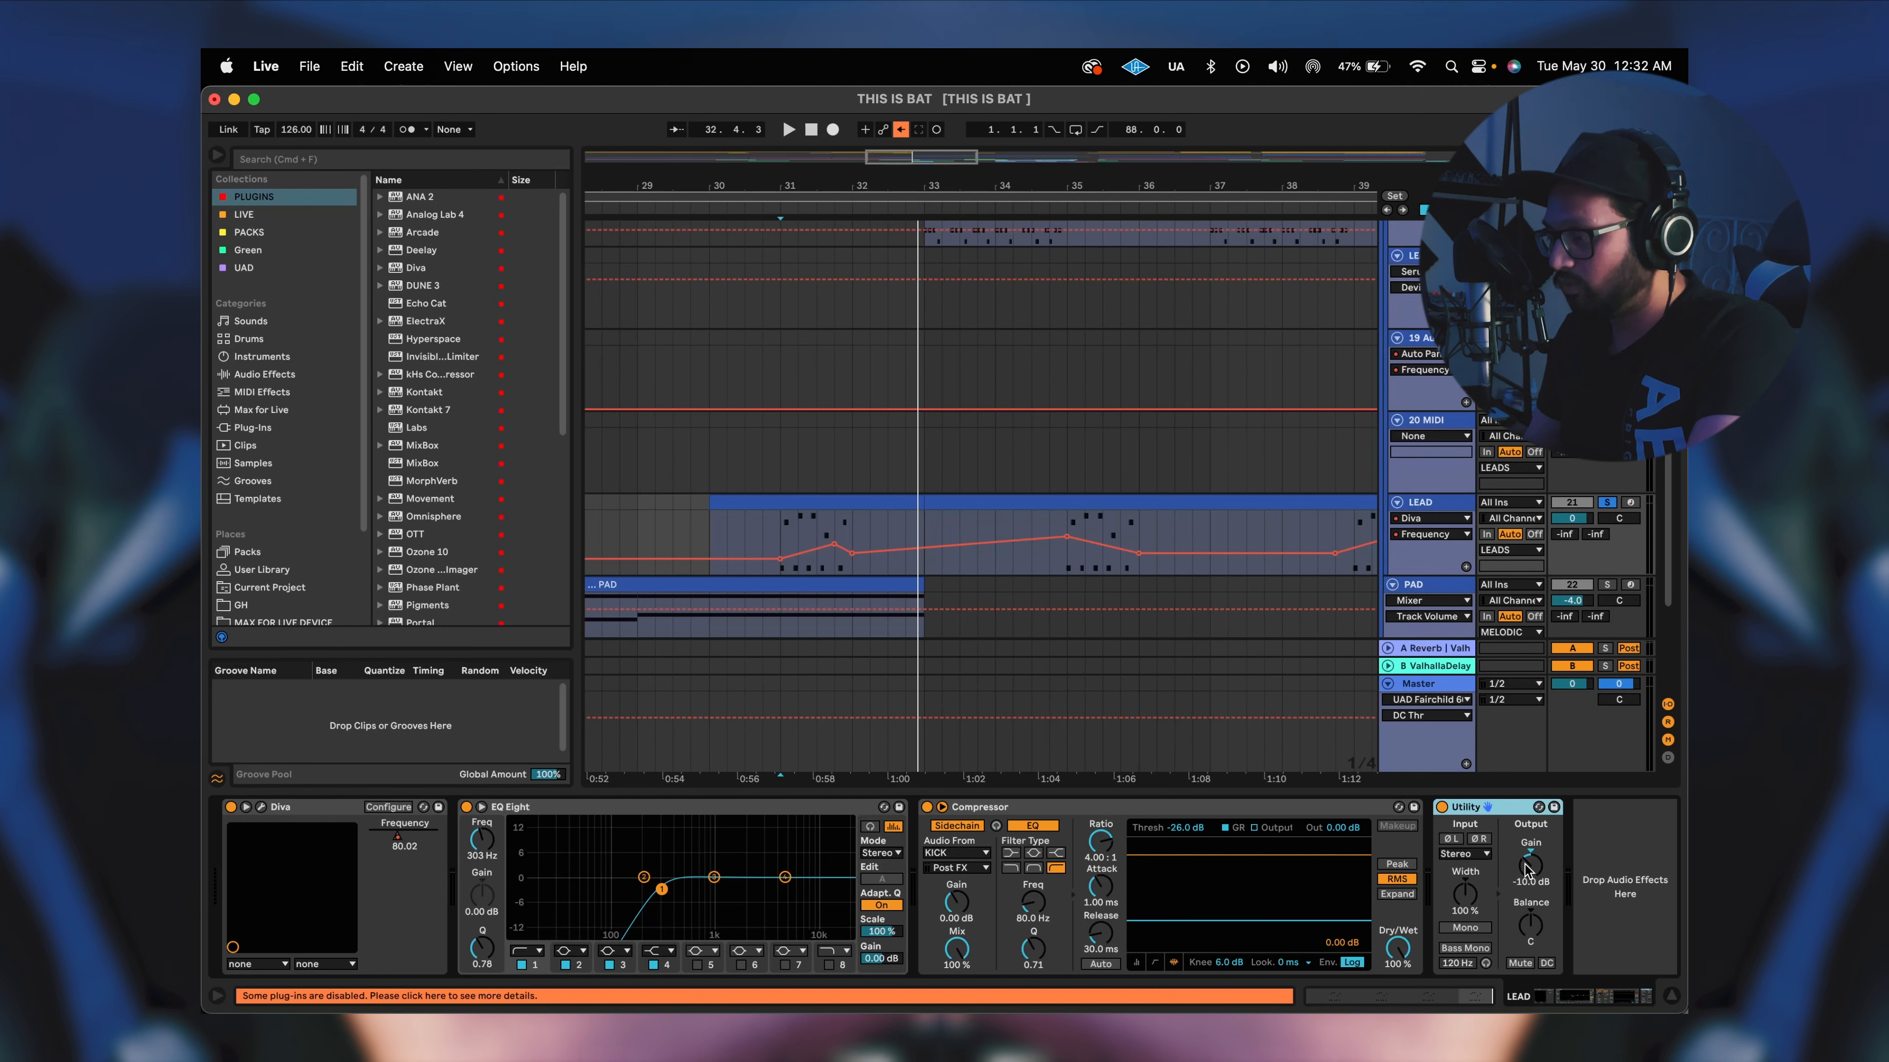
Play the soloed LEAD track from bar 31 to hear its Frequency automation, then stop playback.
click(778, 532)
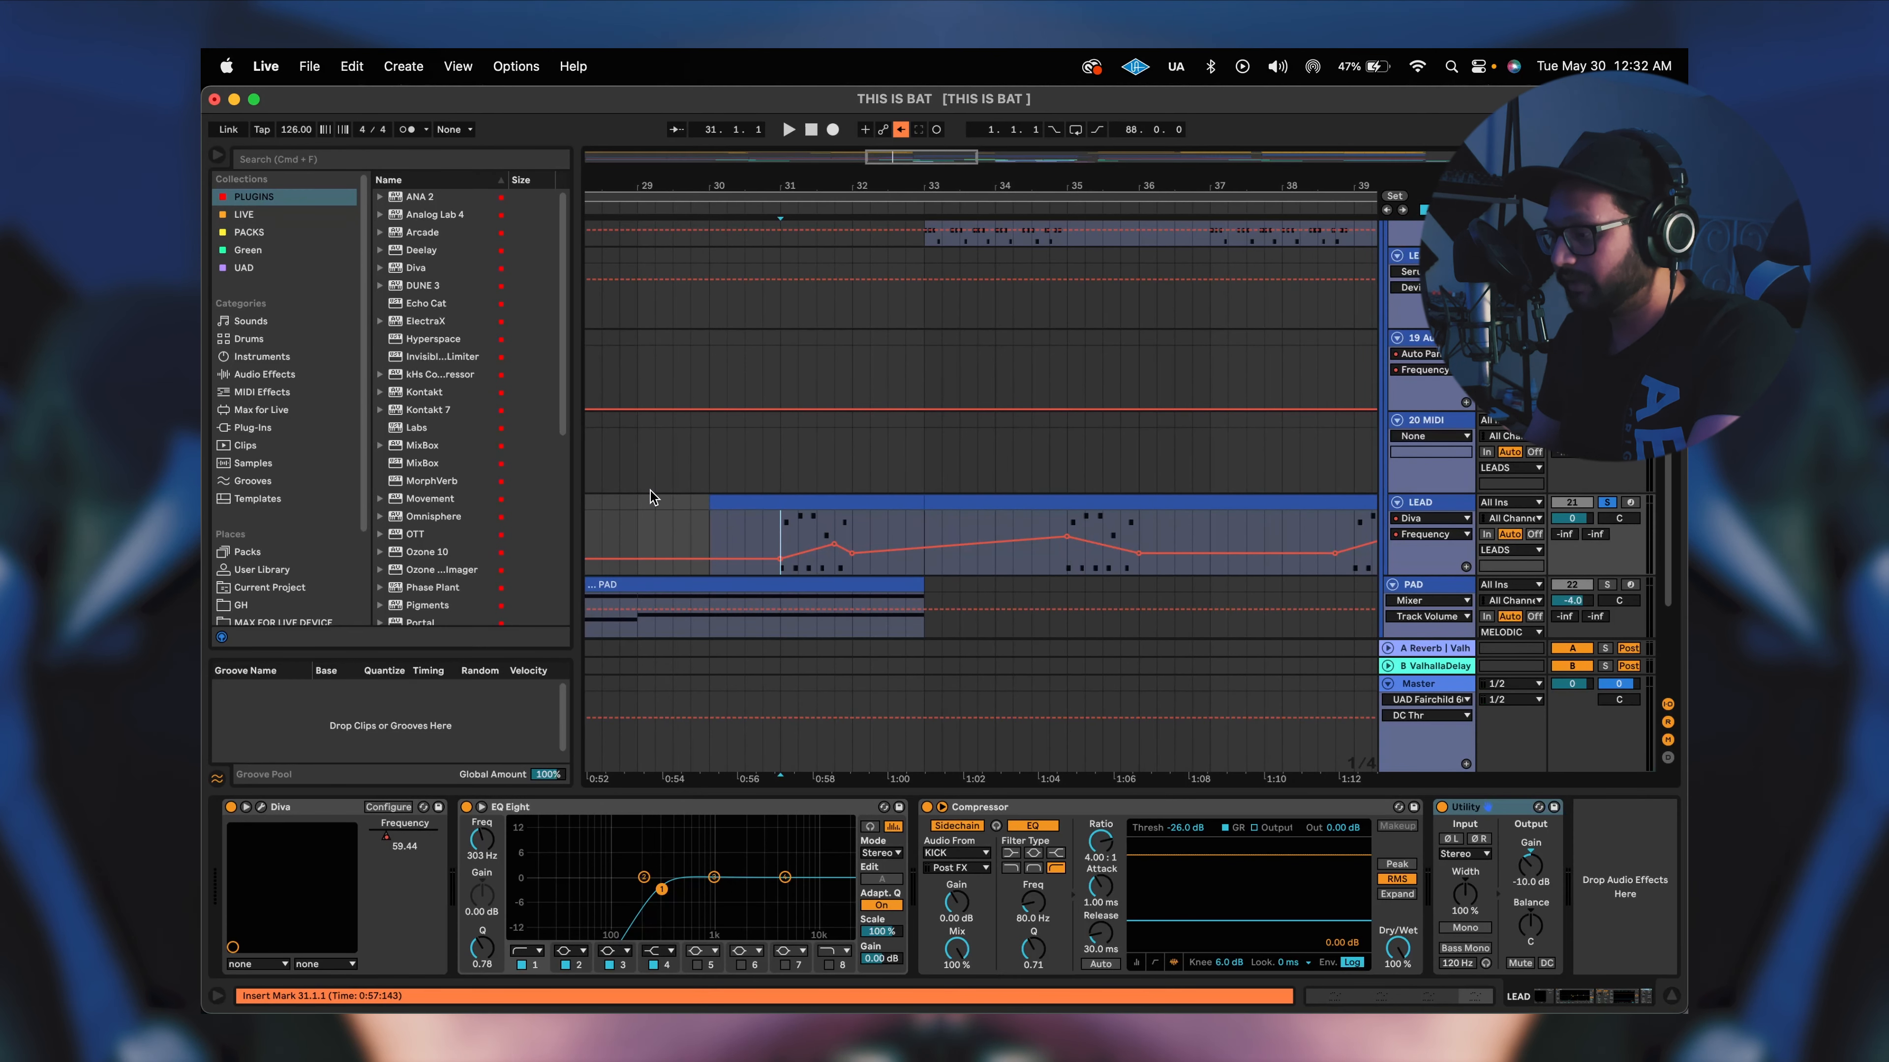
key(space)
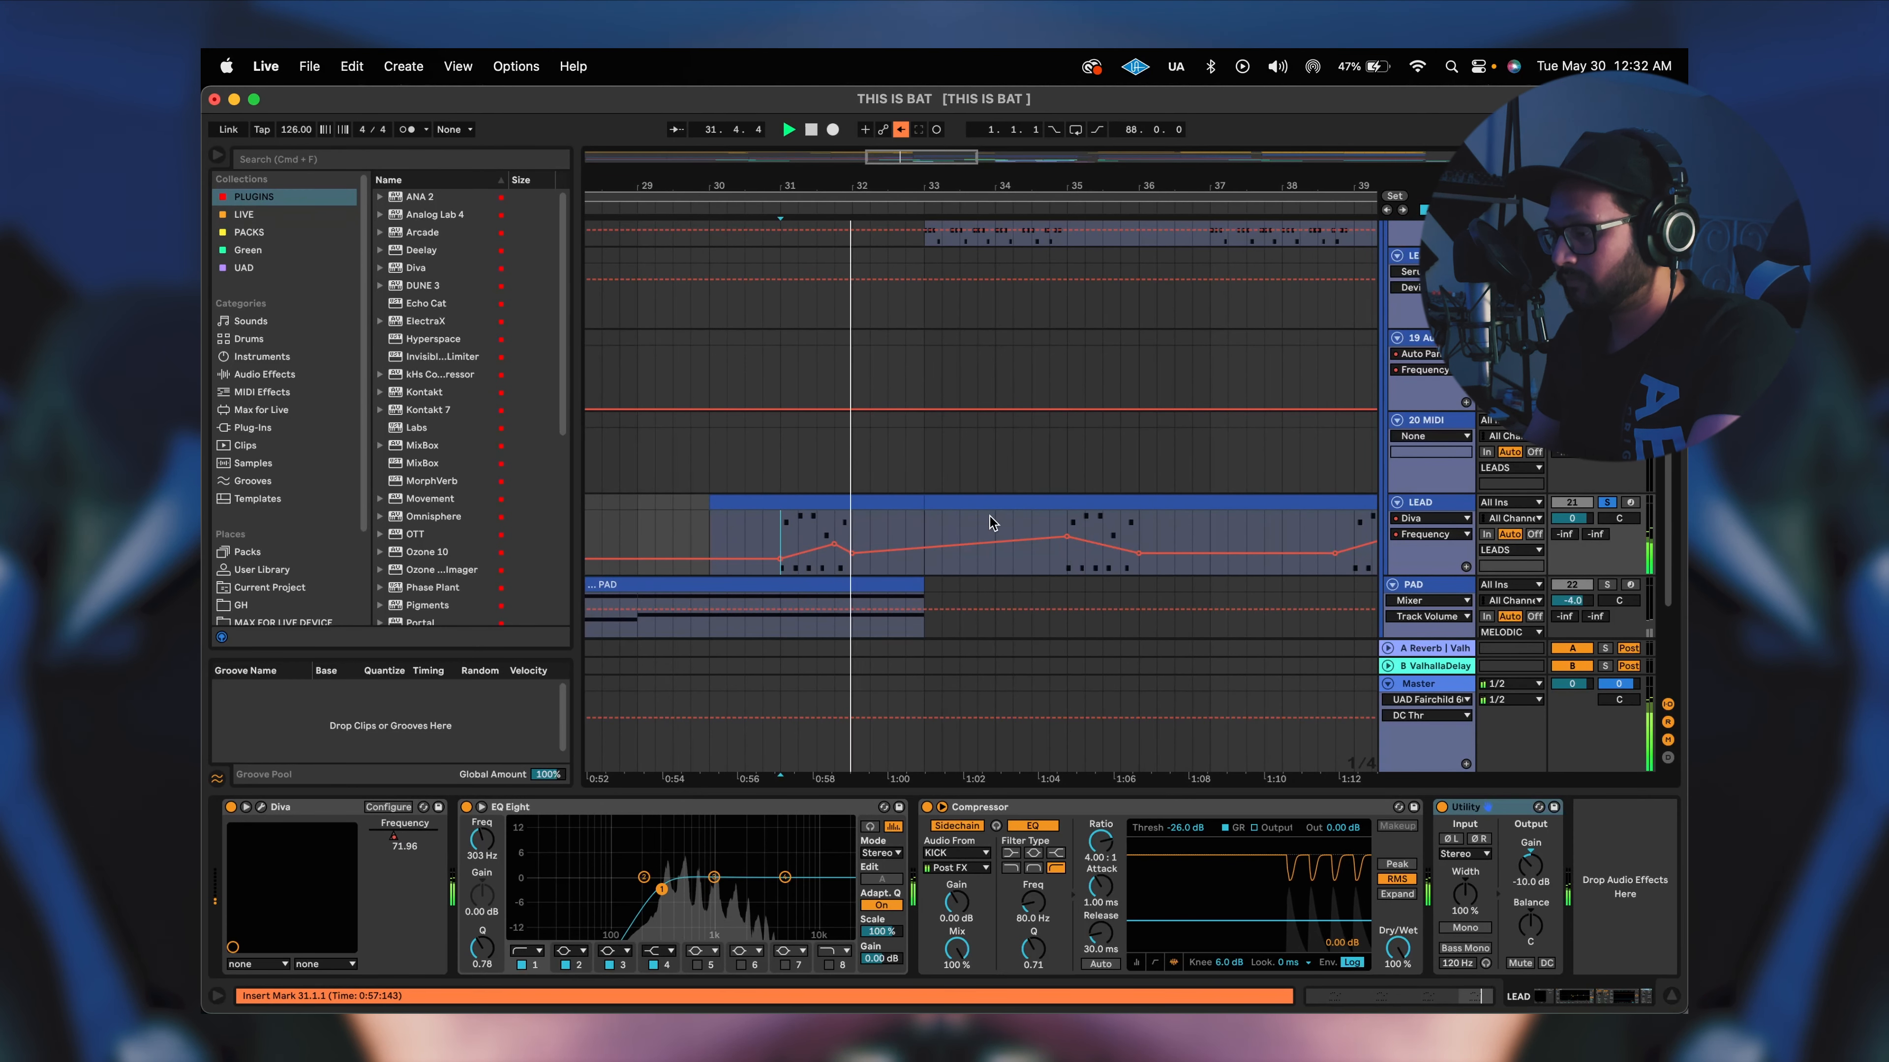
scroll(922, 492, down, 2)
scroll(922, 491, right, 1)
key(space)
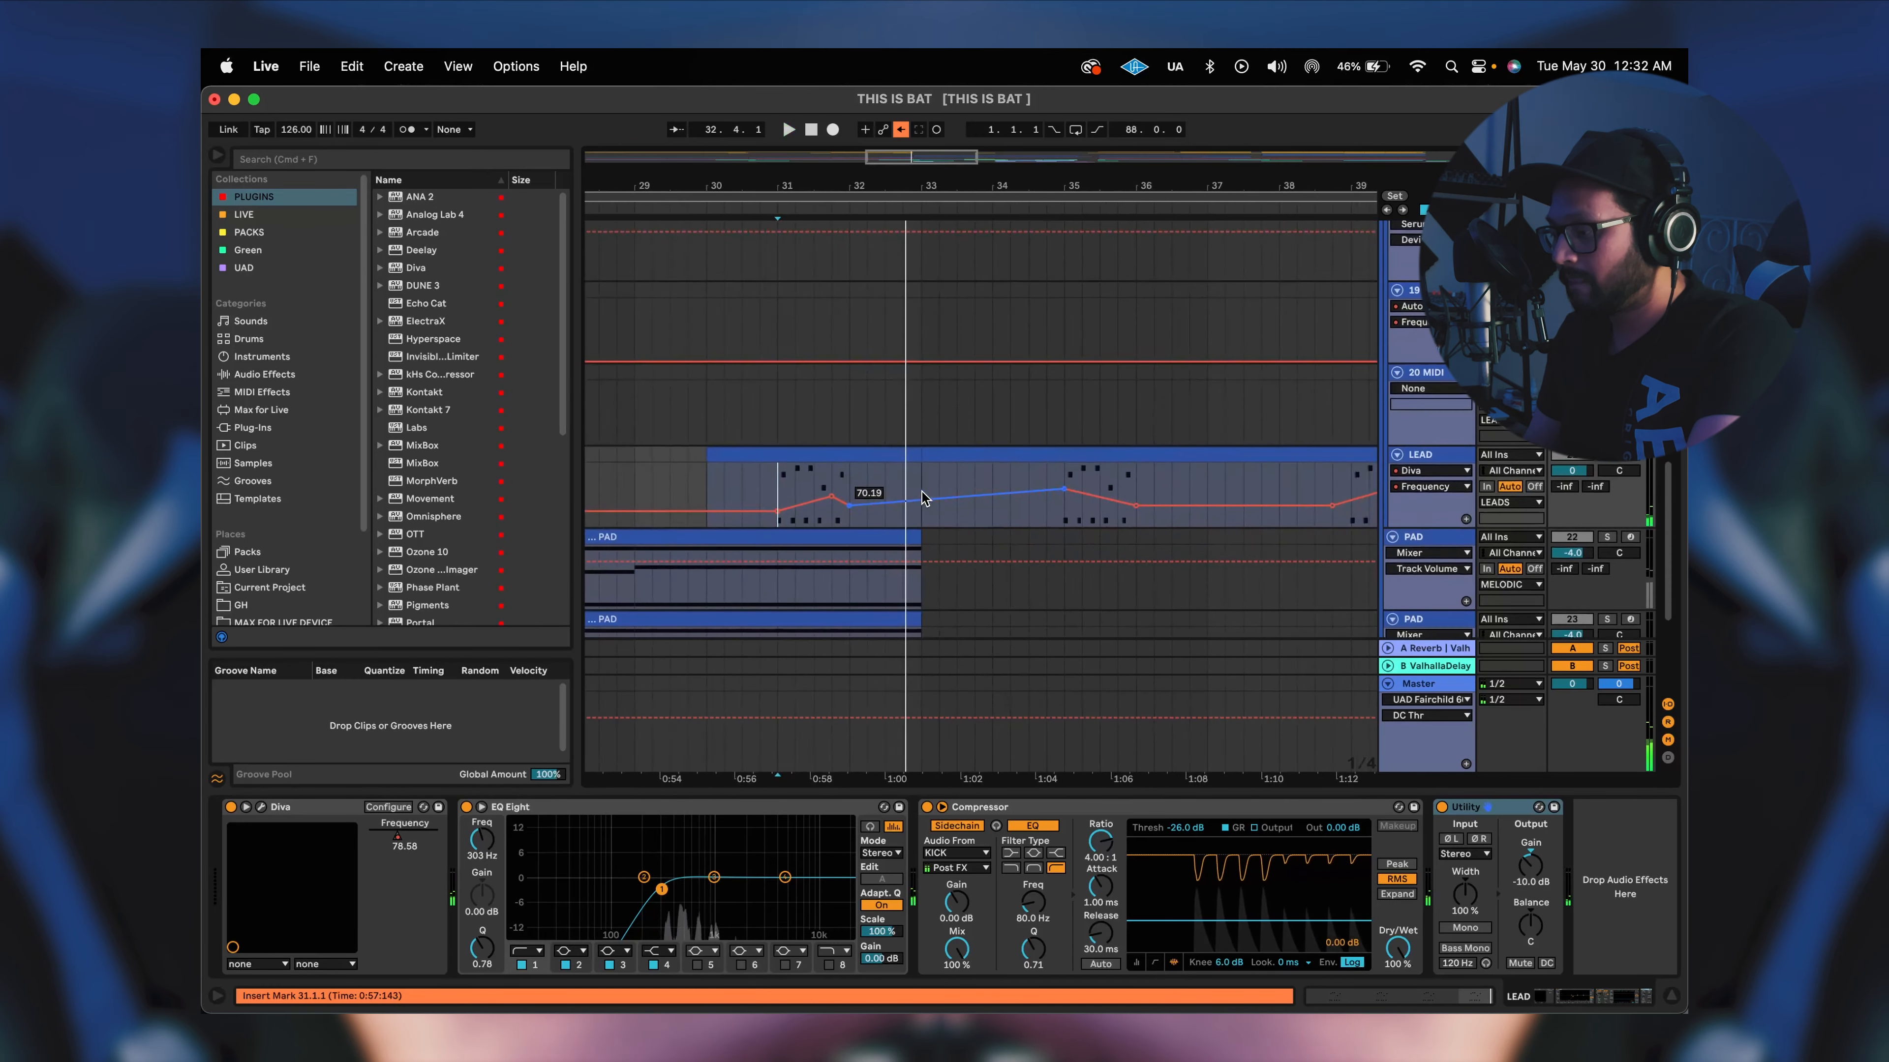
scroll(923, 492, up, 2)
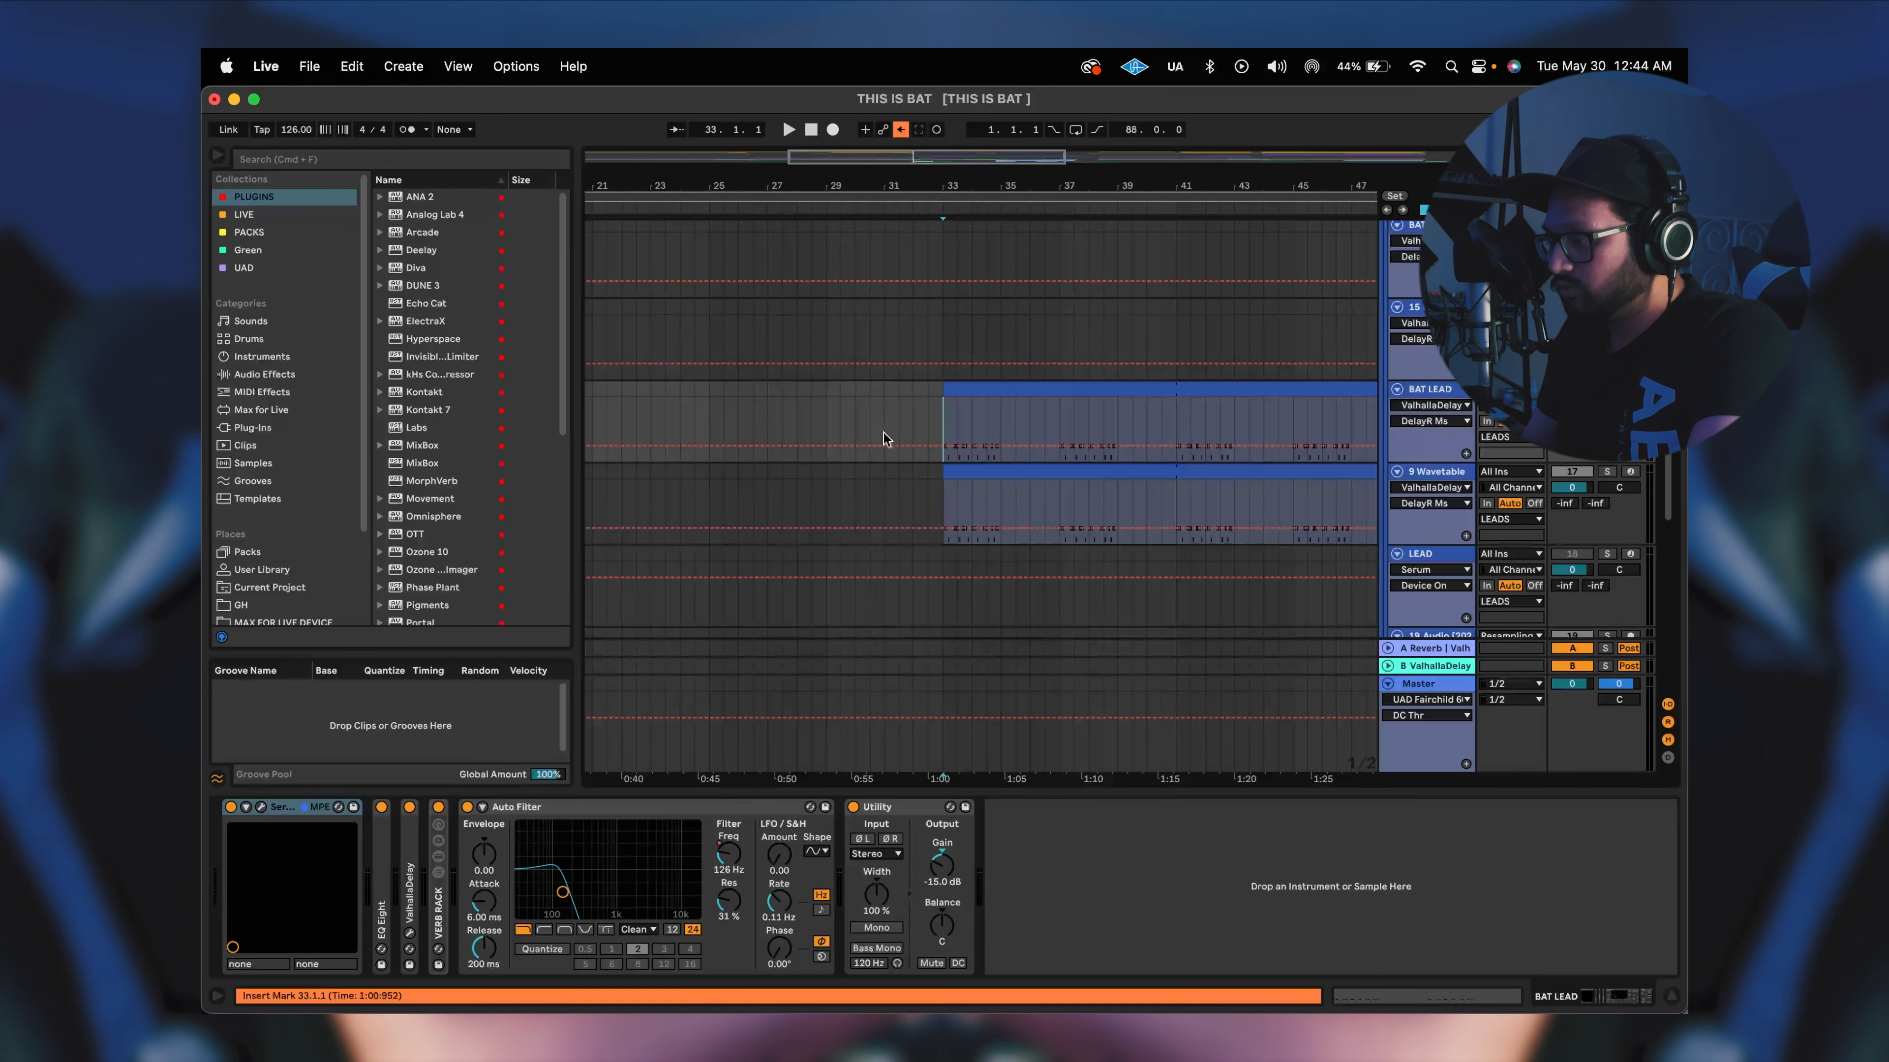
Look along the BAT LEAD and 9 Wavetable clips, then audition the arrangement from bar 51.
drag(885, 435, 887, 439)
scroll(1061, 477, down, 1)
scroll(1060, 476, right, 8)
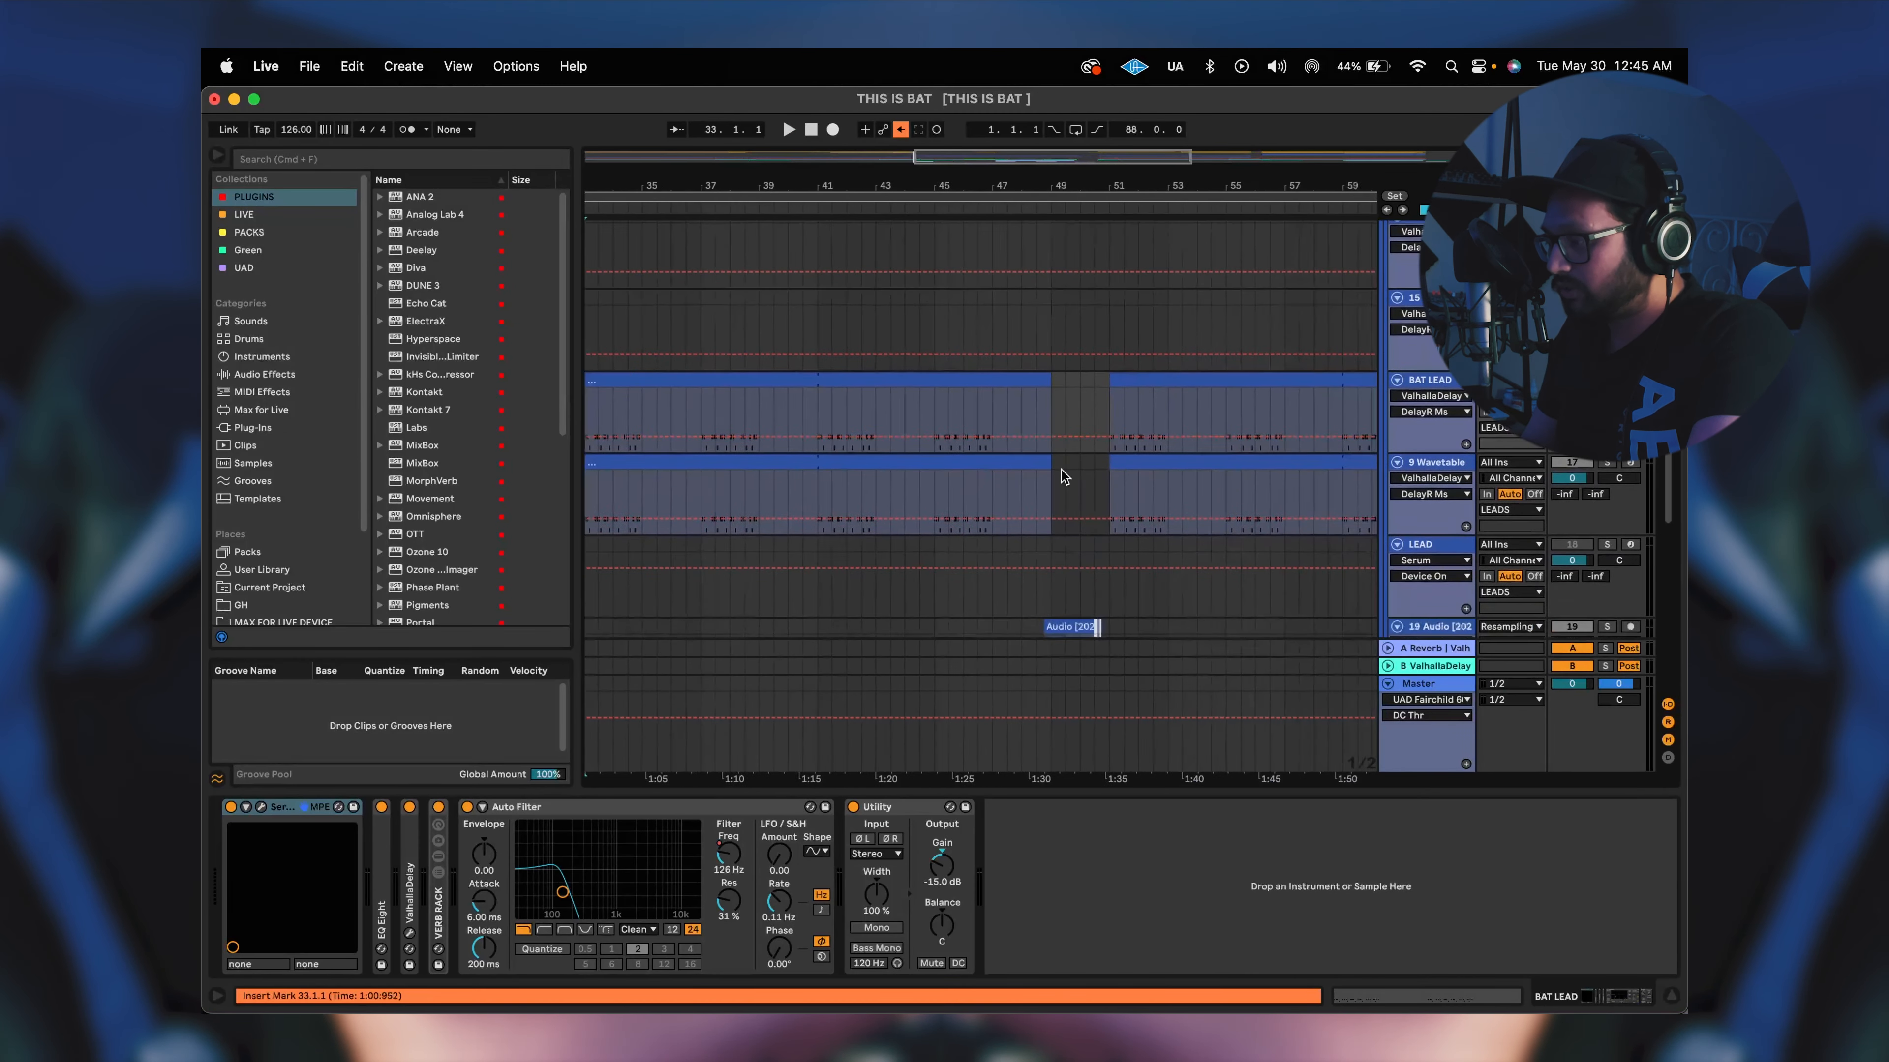
scroll(1061, 476, left, 1)
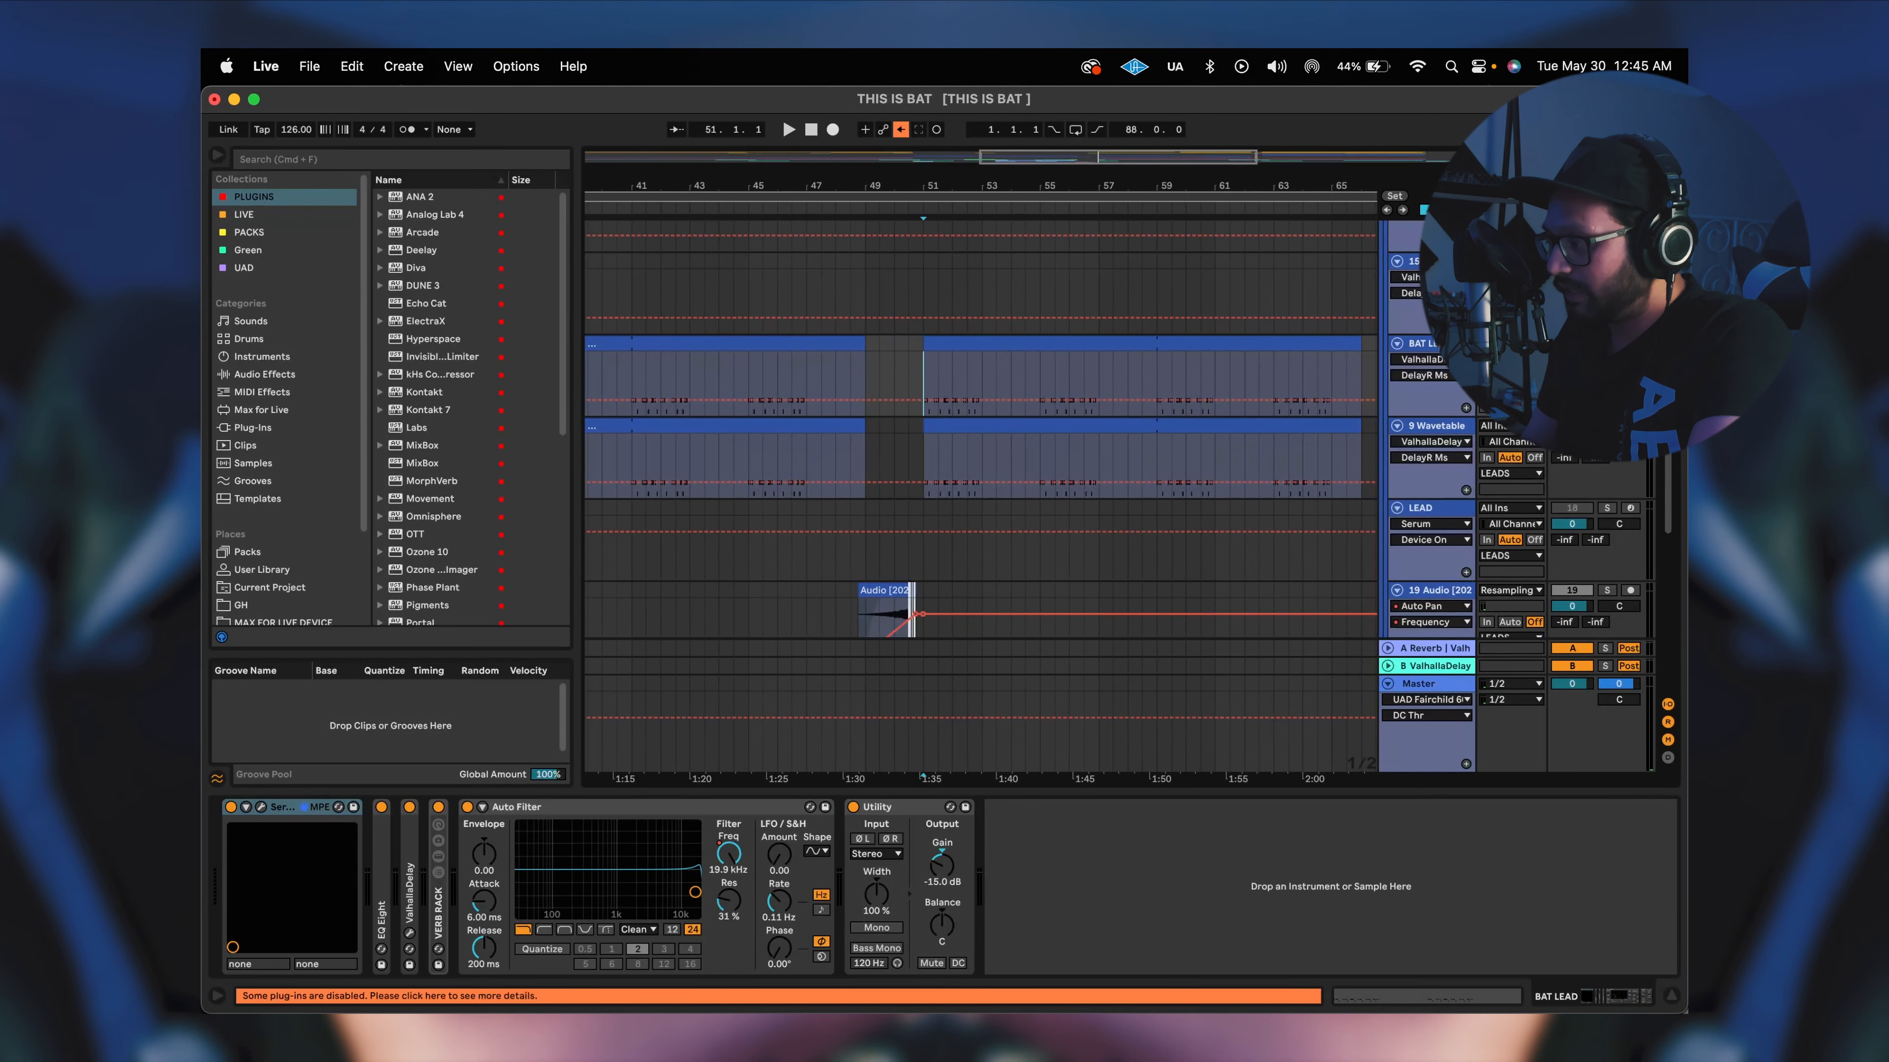
key(space)
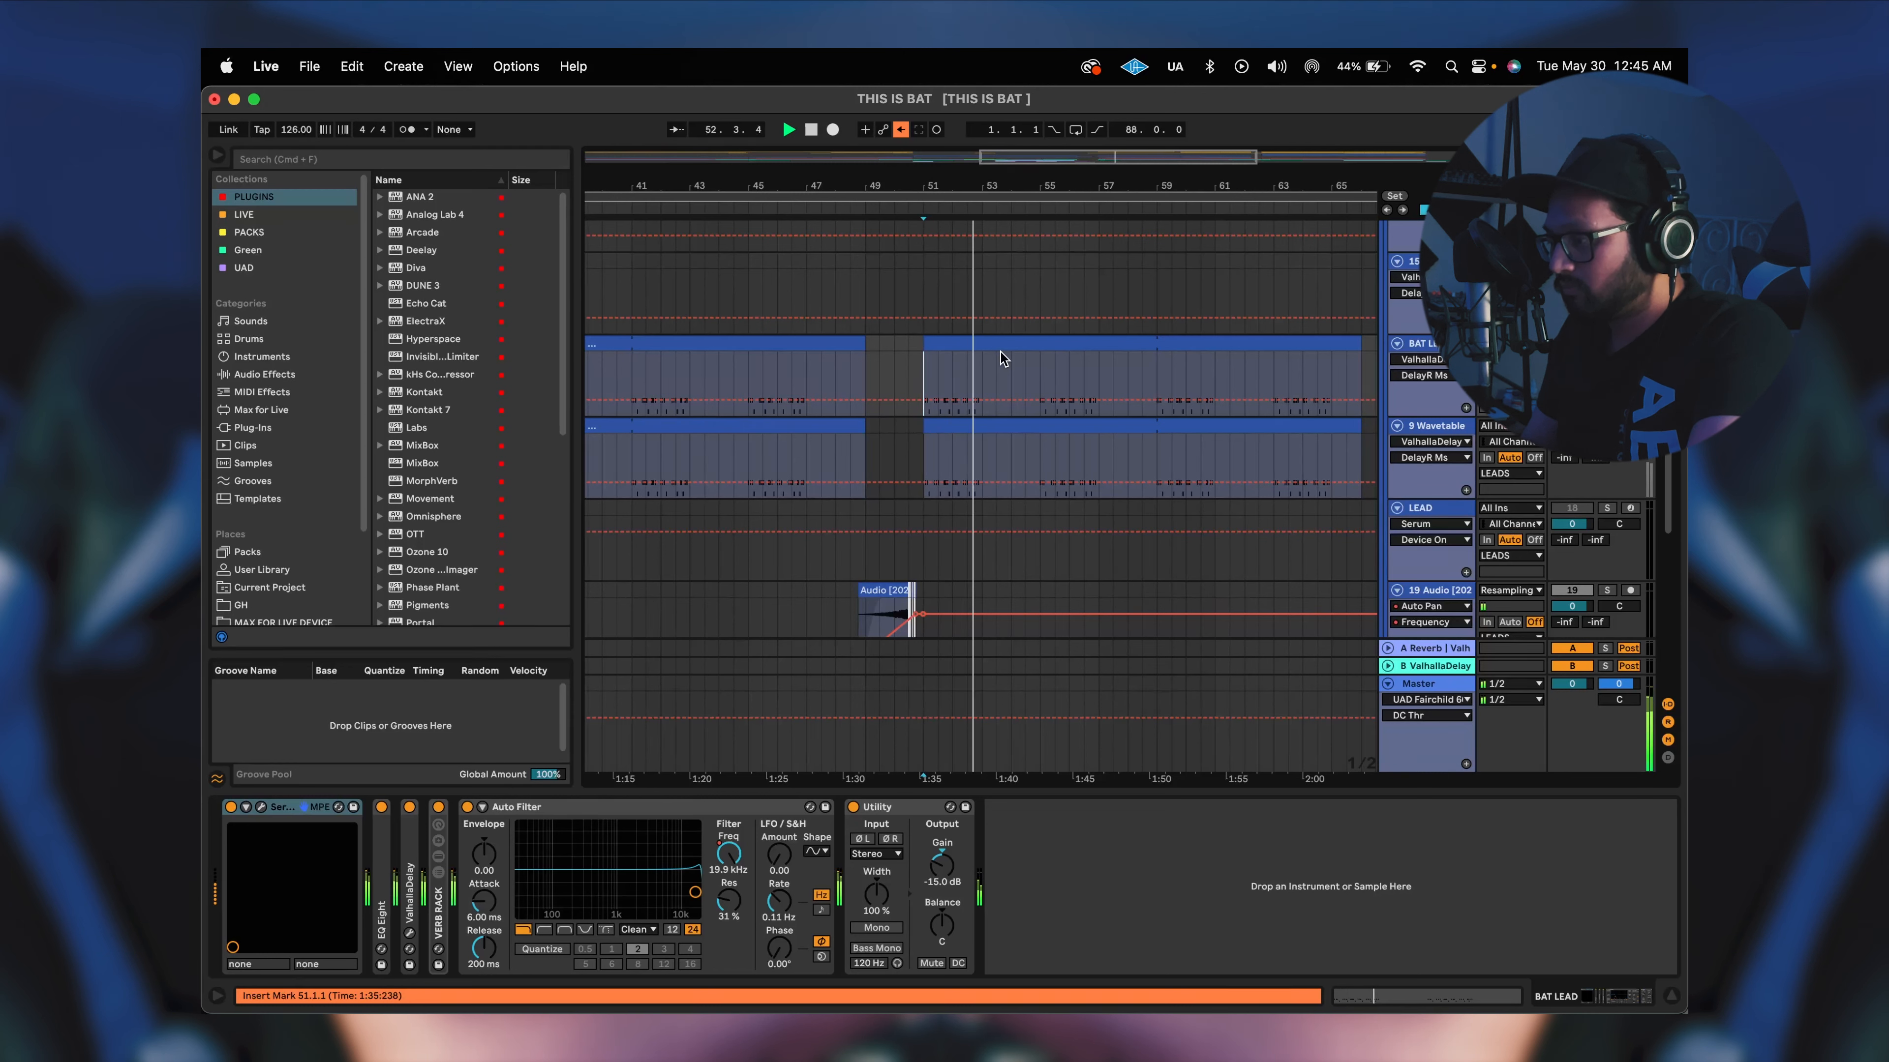
key(space)
View the 9 Wavetable track's devices while playing its clip from bar 51.
click(931, 463)
key(space)
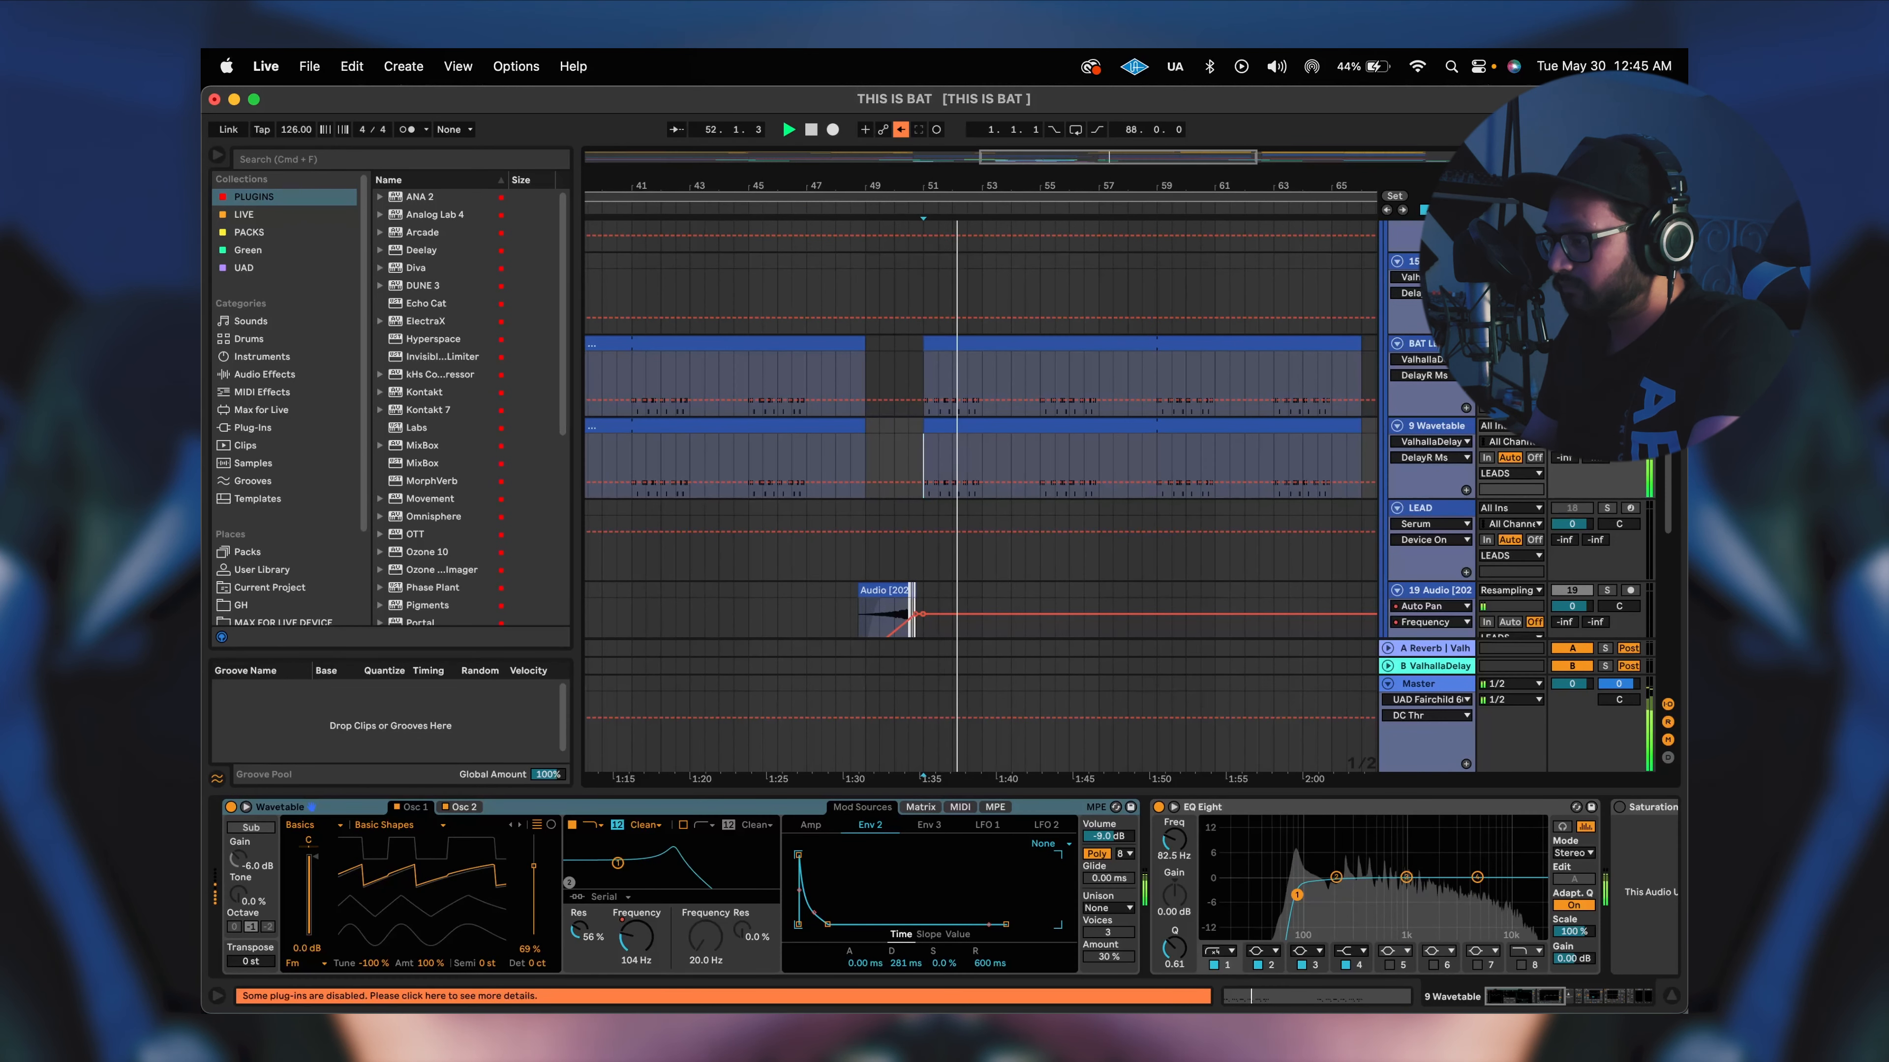
key(space)
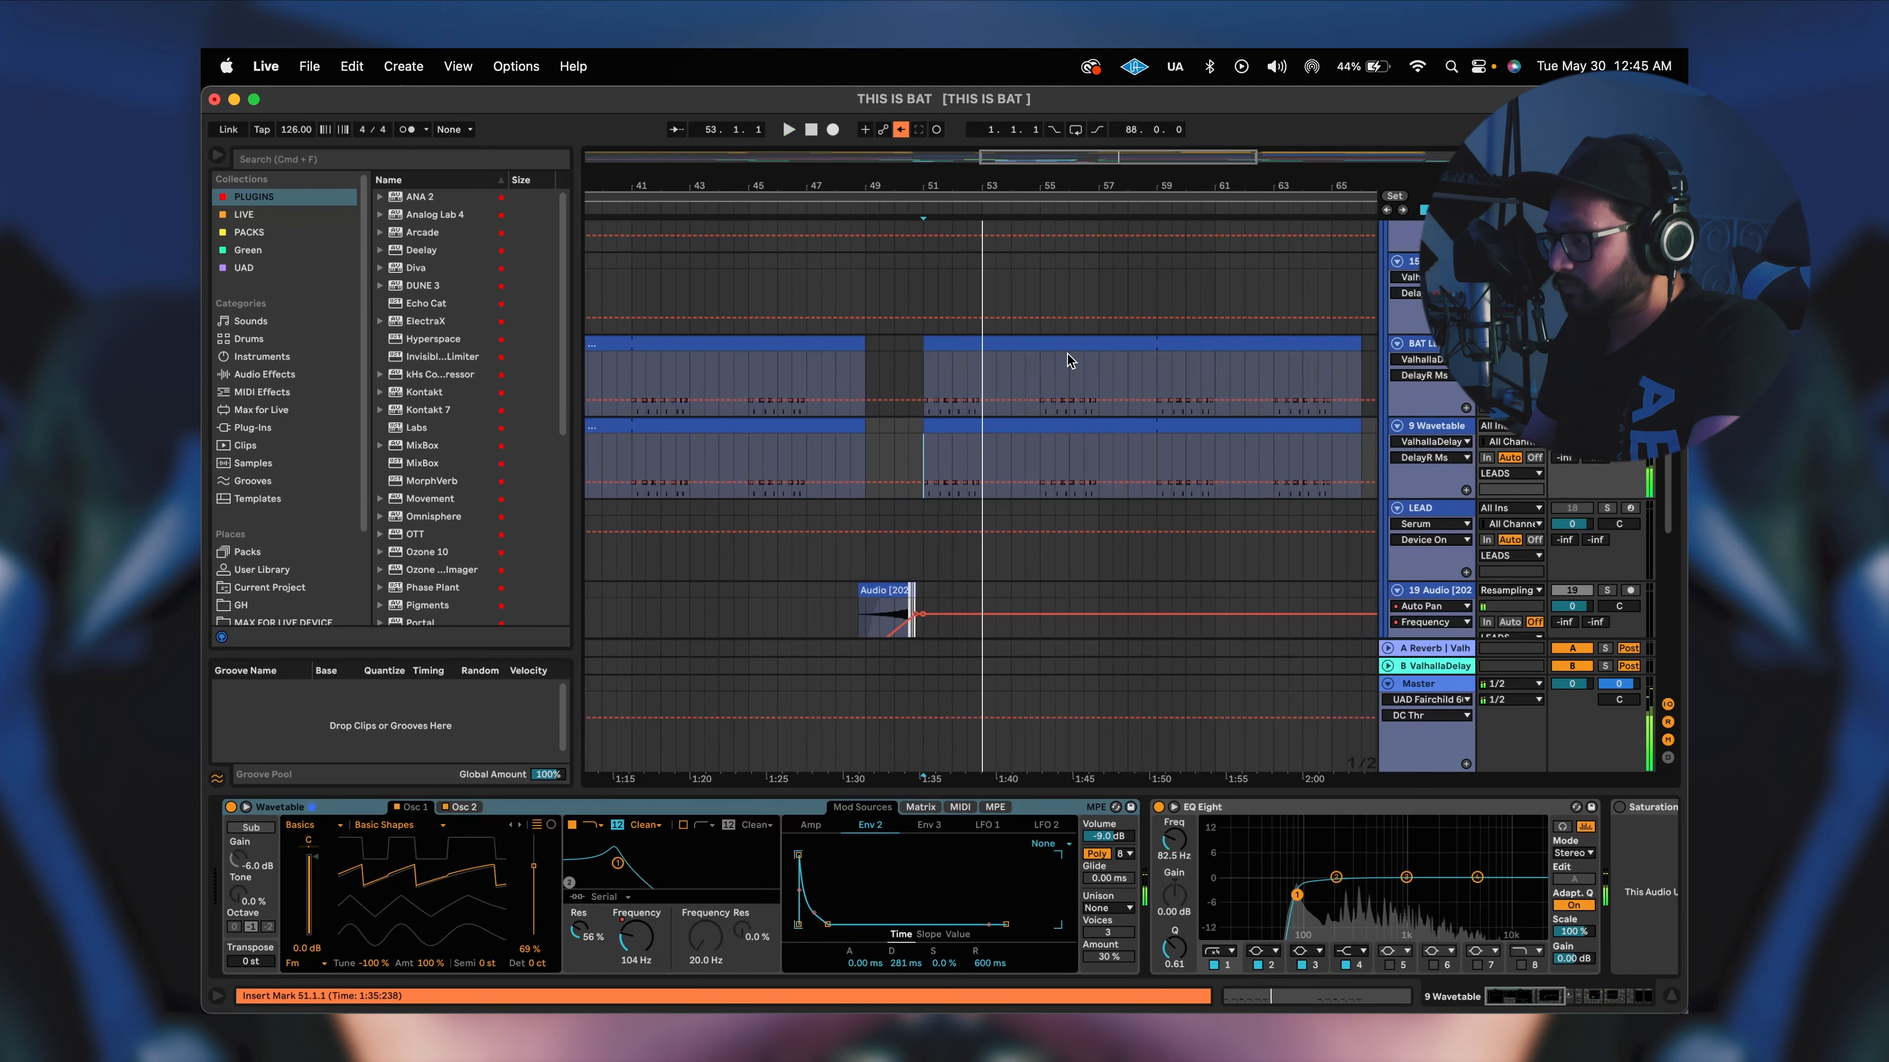
Open the BAT LEAD clip's MIDI notes and examine the pattern in its first two bars.
double_click(901, 360)
click(984, 294)
click(857, 639)
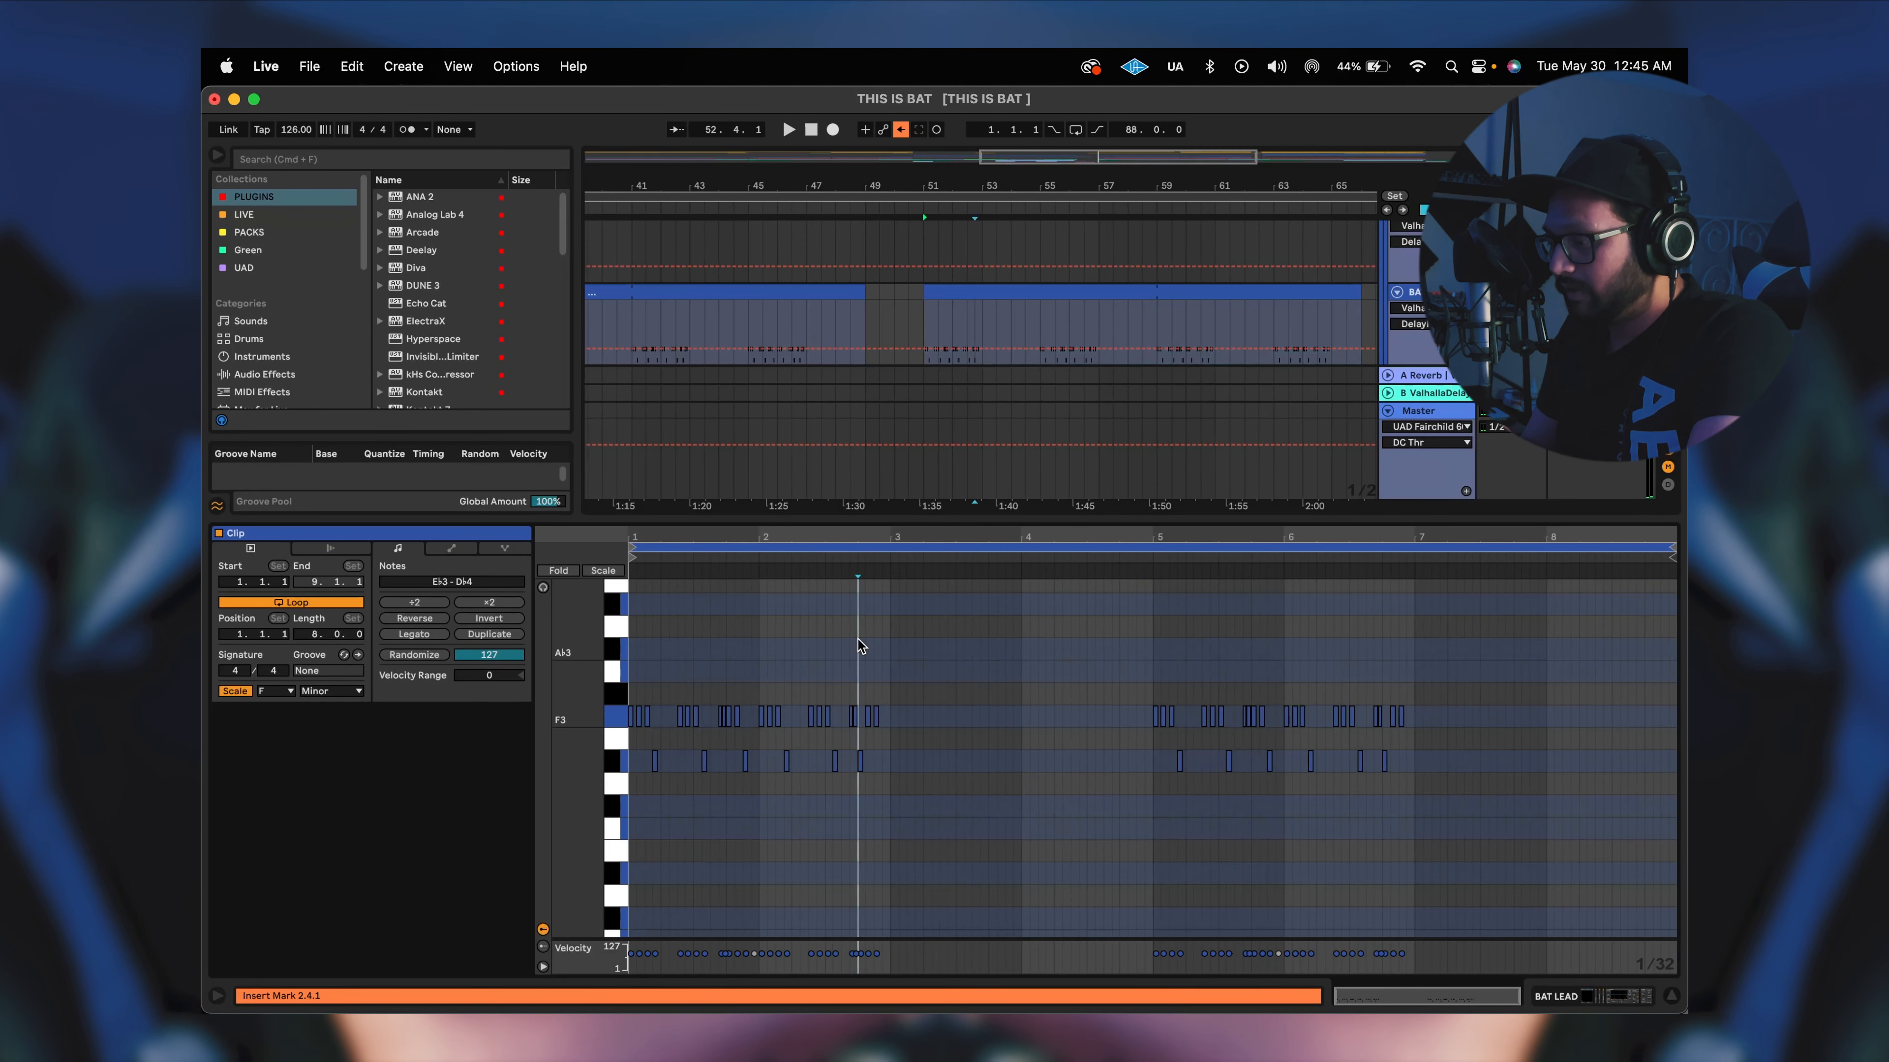
scroll(718, 651, down, 2)
scroll(718, 651, up, 5)
scroll(718, 651, up, 2)
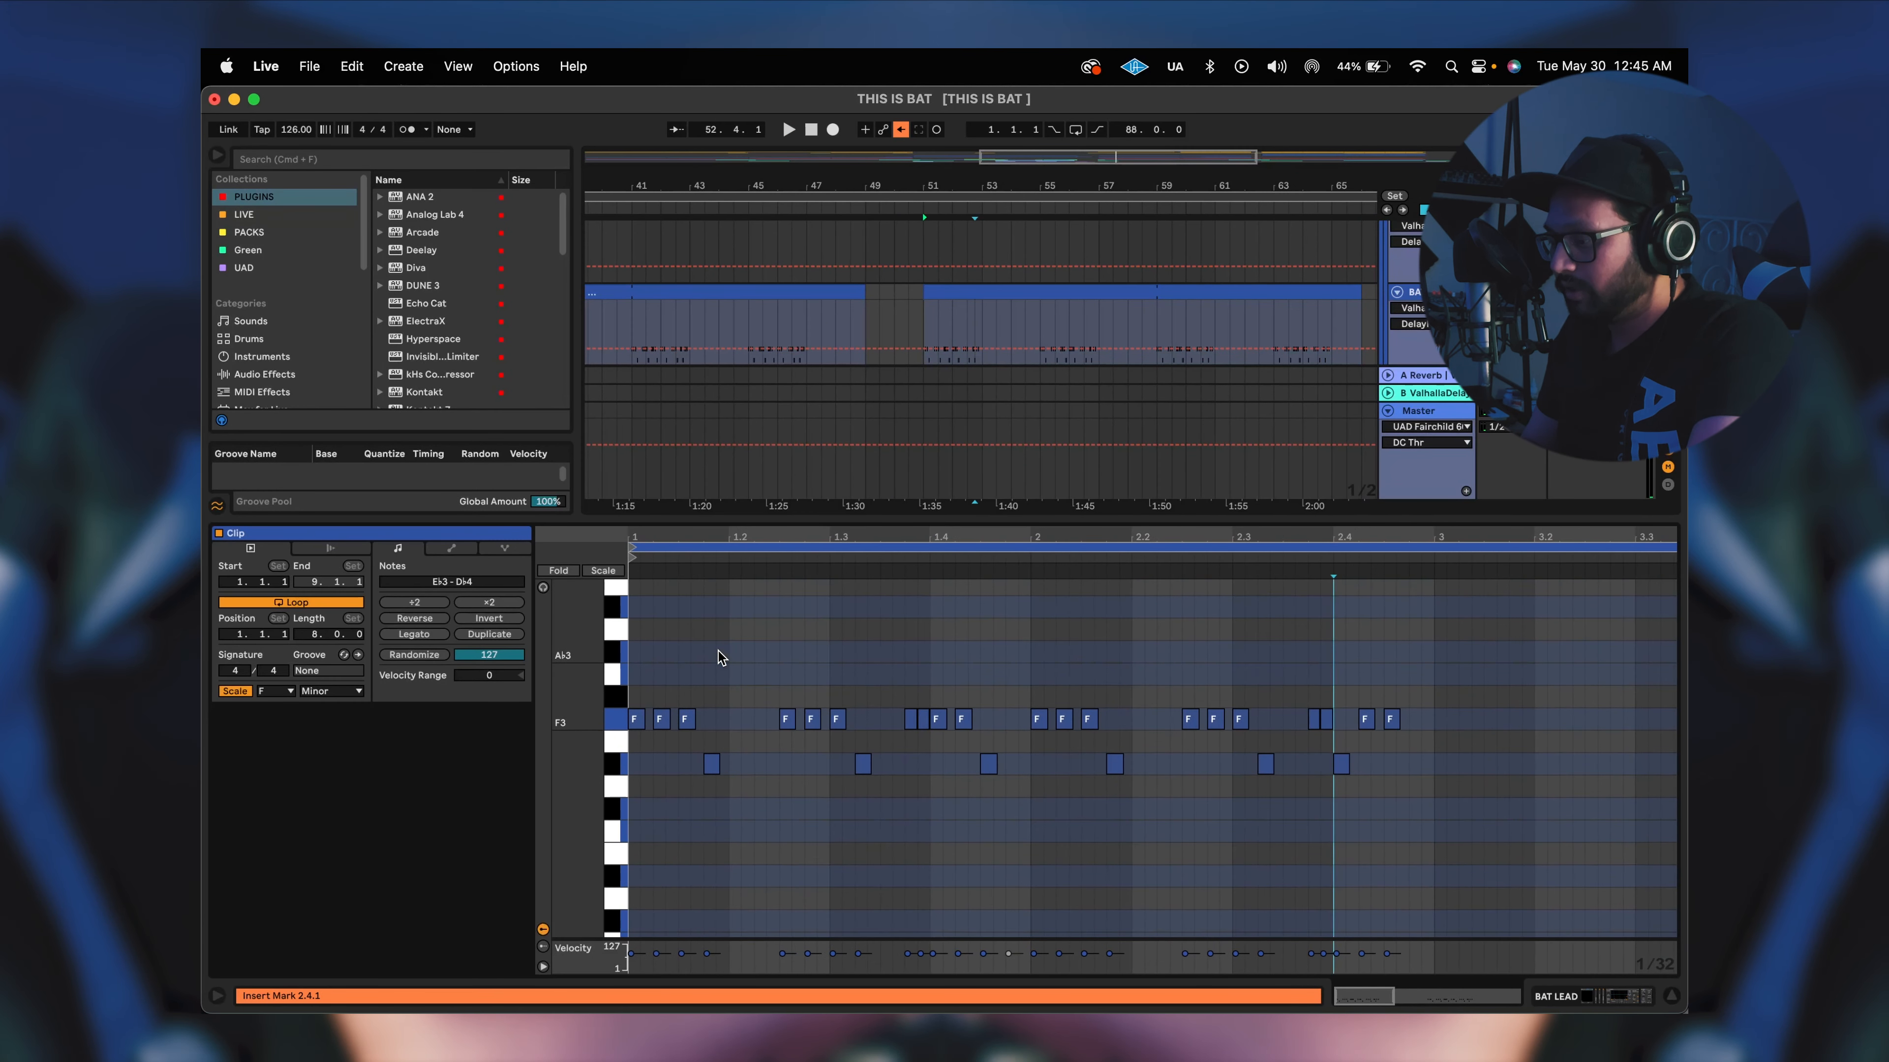
Select the pair of short F3 notes at 1.3.3 in the BAT LEAD clip.
right_click(718, 651)
click(890, 904)
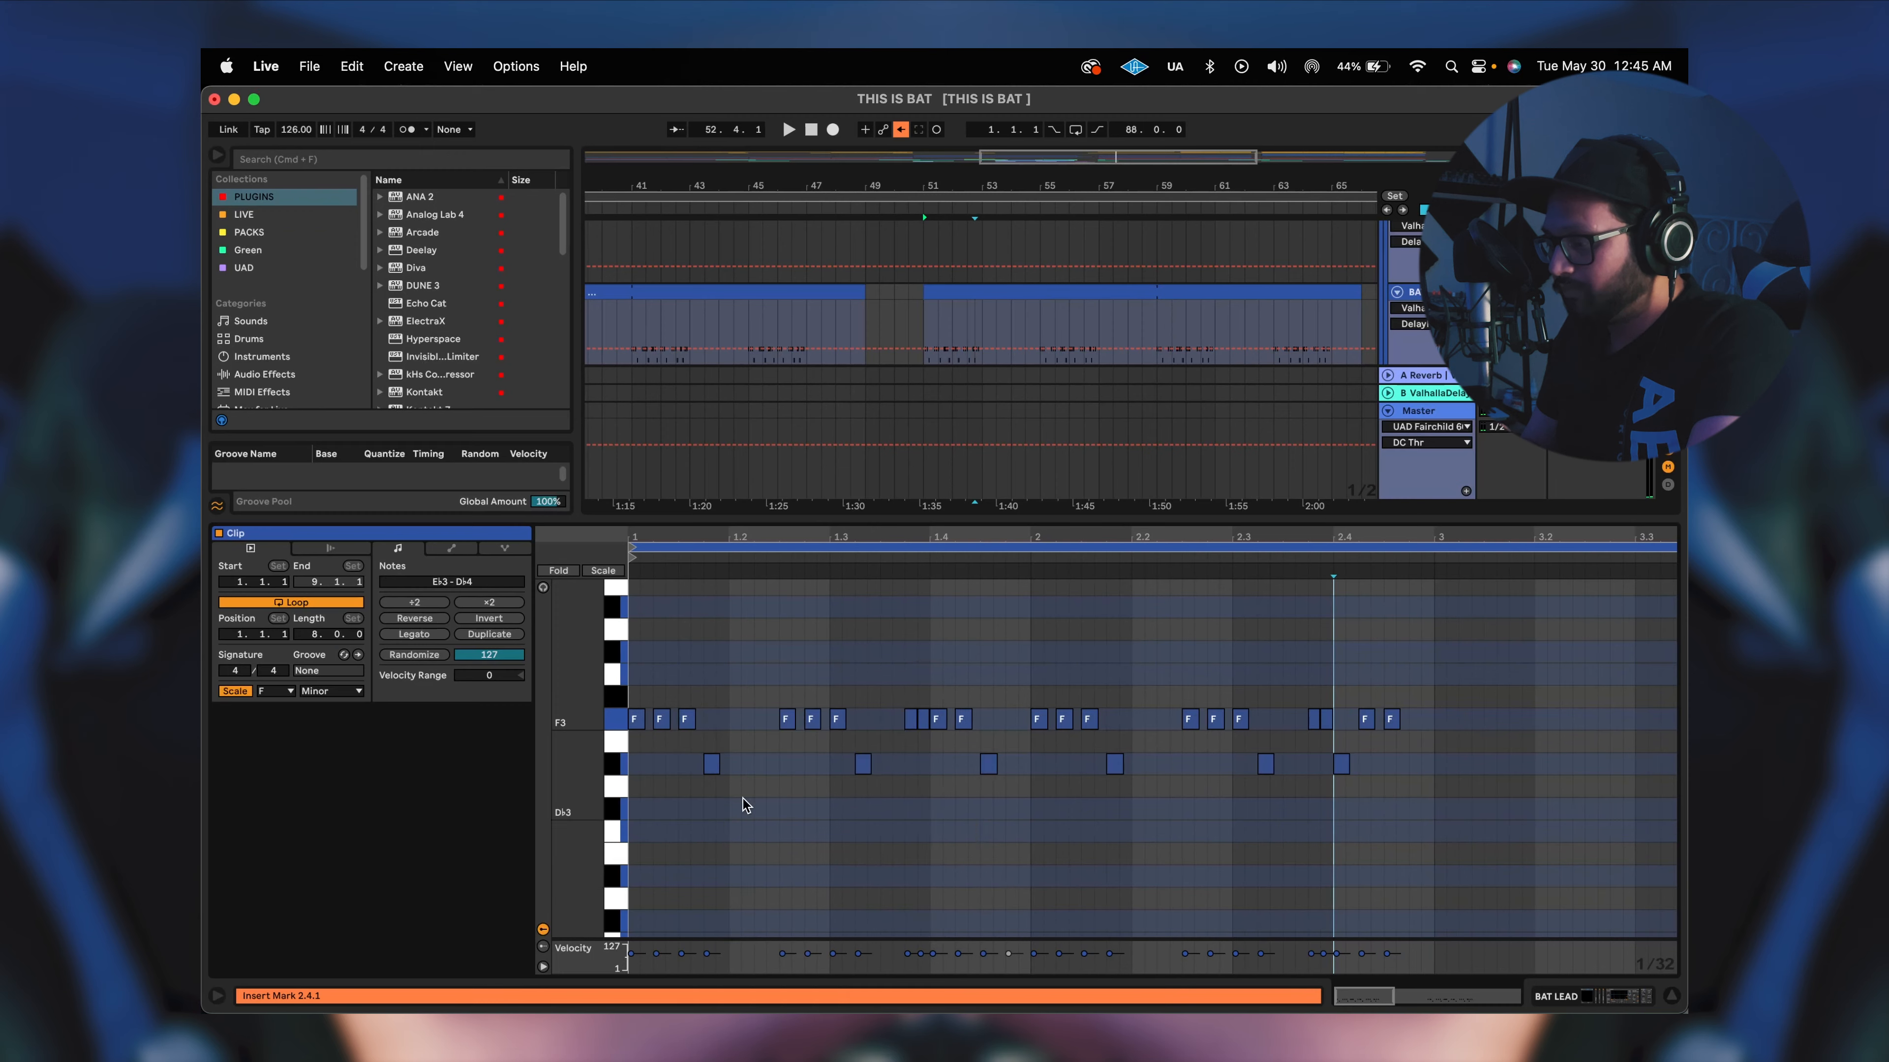
scroll(877, 707, up, 2)
click(876, 707)
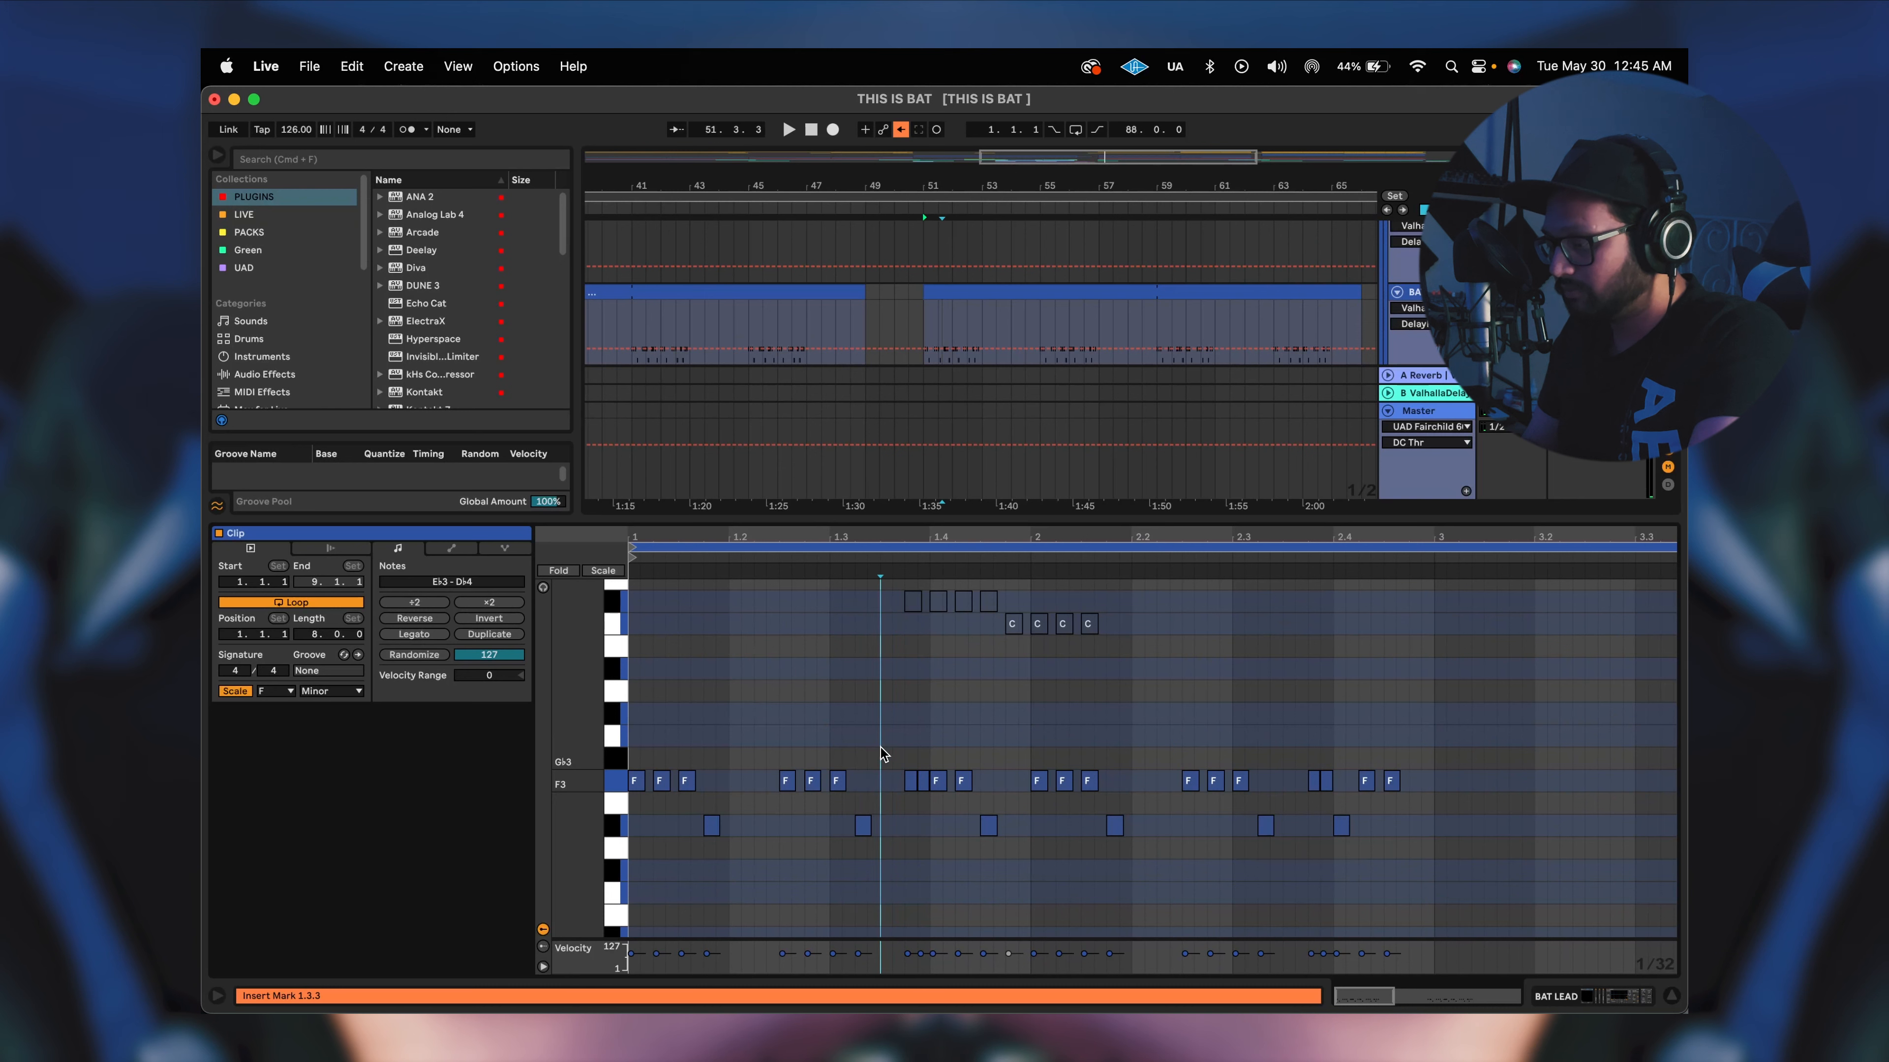
drag(881, 754, 926, 798)
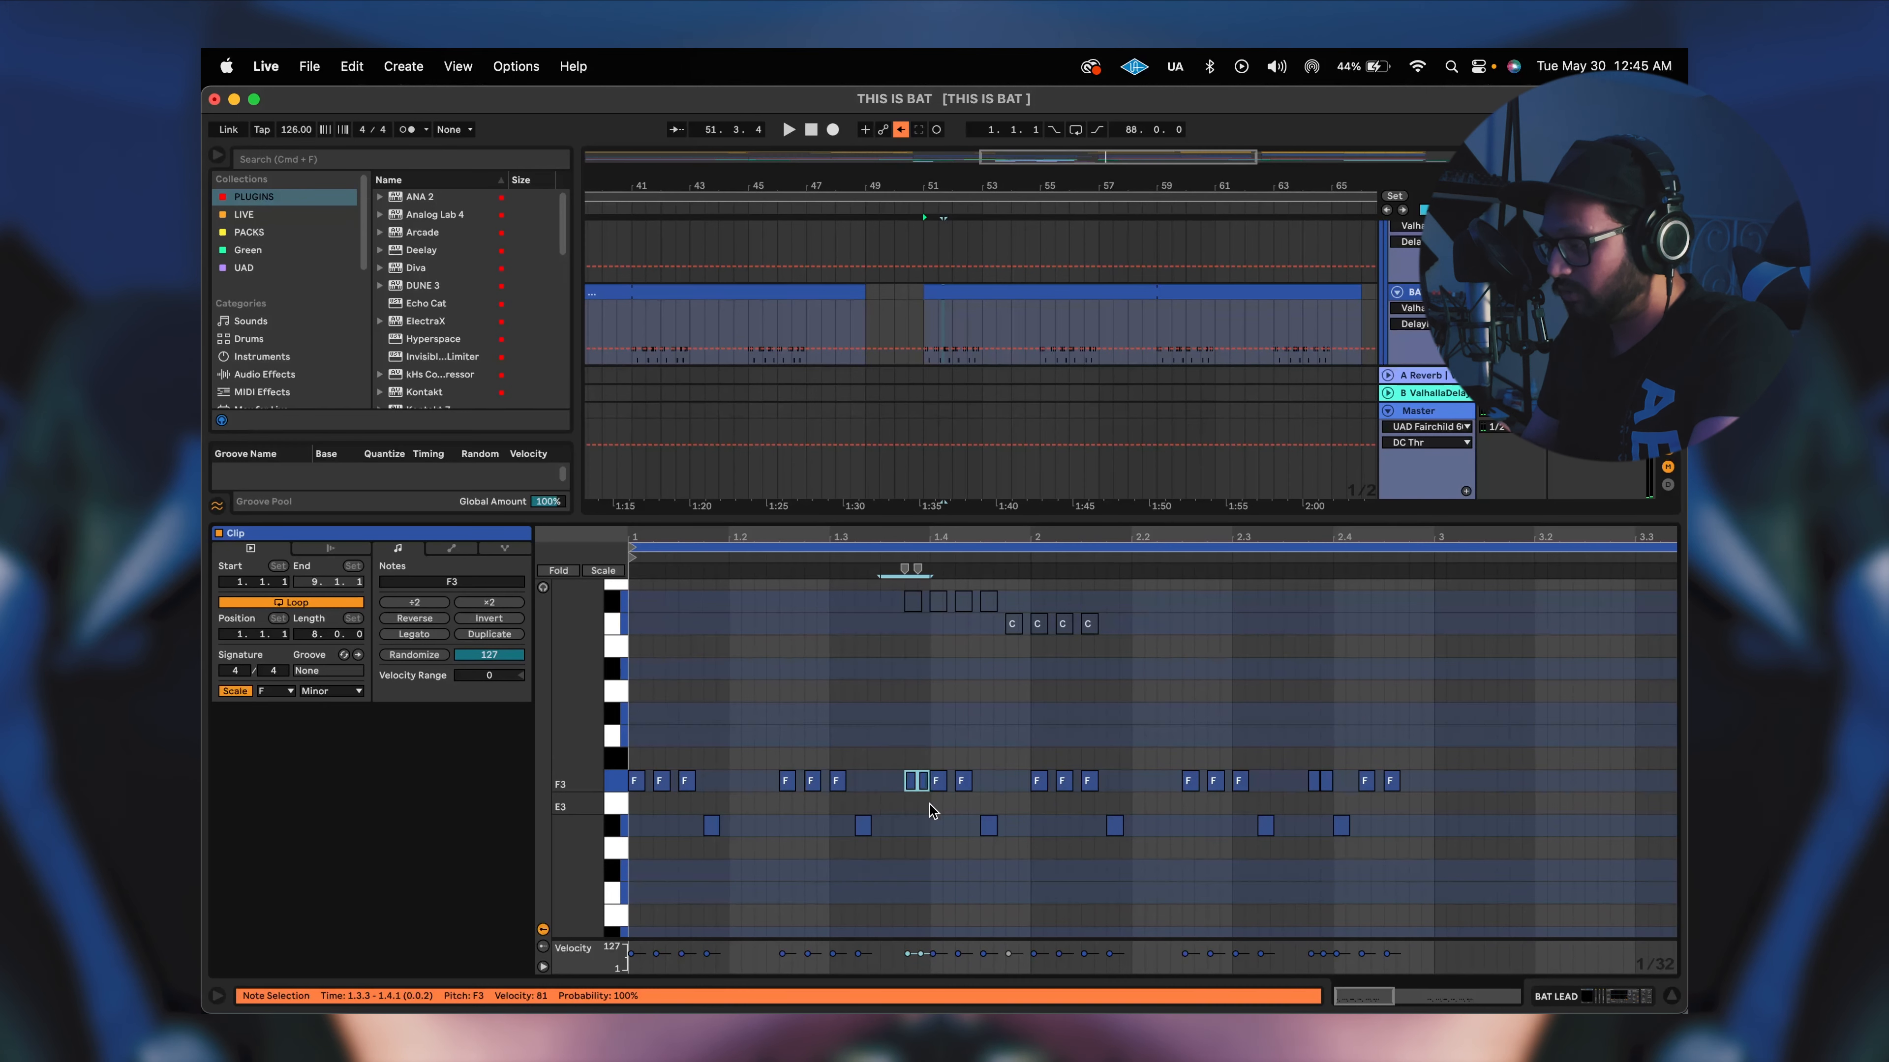
Select the pair of short F3 notes at 2.3.3 in the BAT LEAD clip and audition the pattern from bar 51.
drag(1300, 753, 1330, 791)
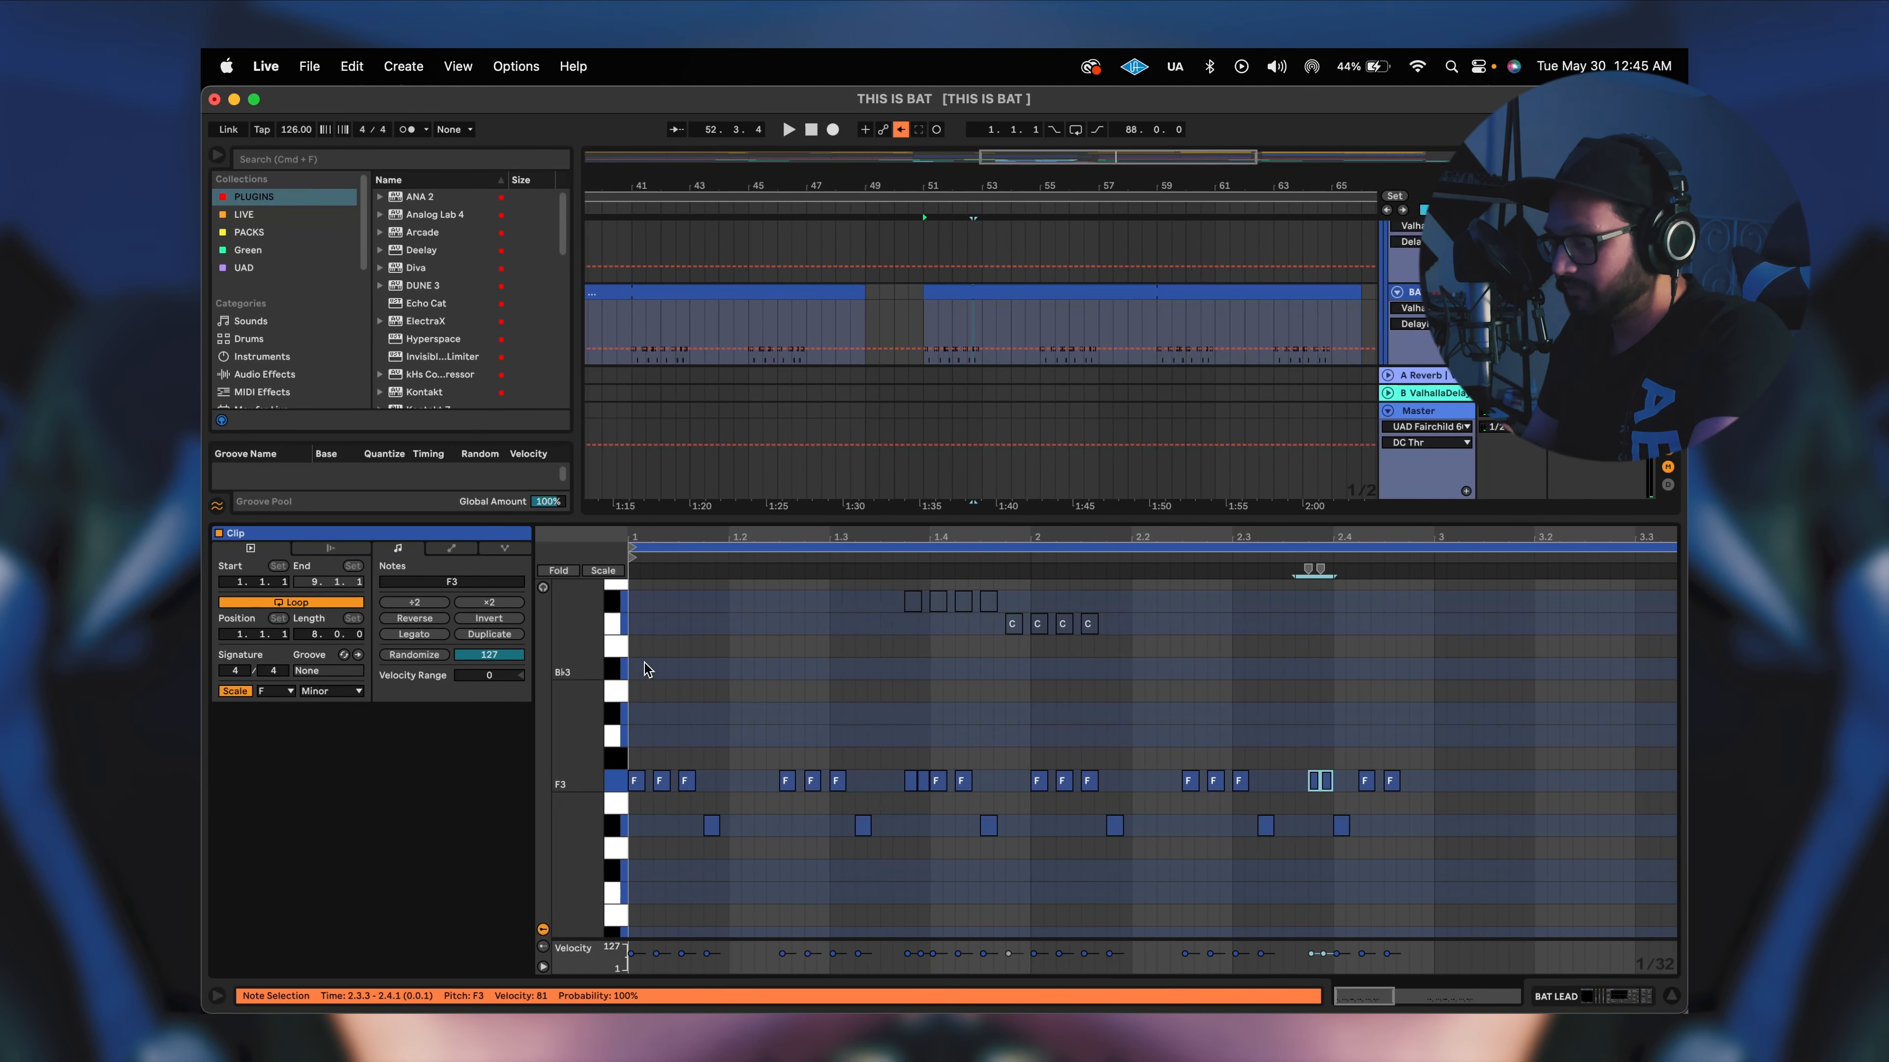
key(space)
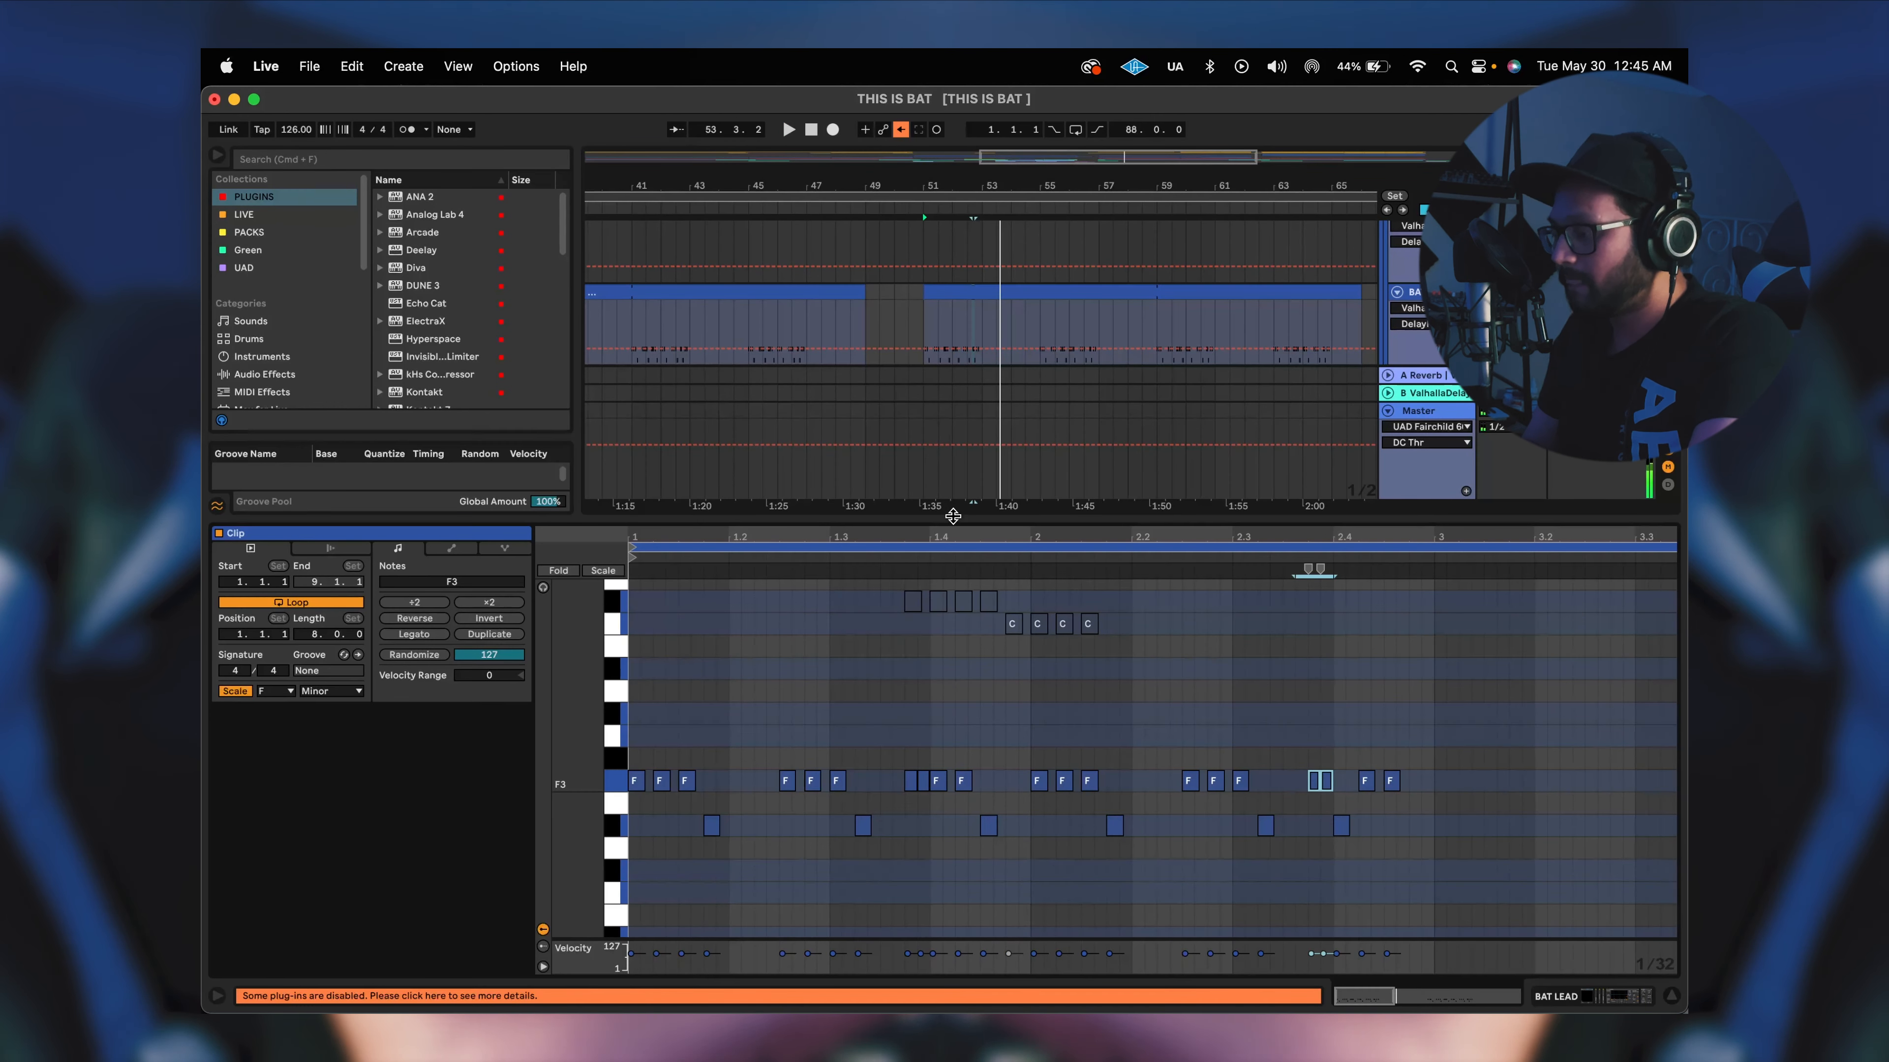
scroll(937, 456, right, 2)
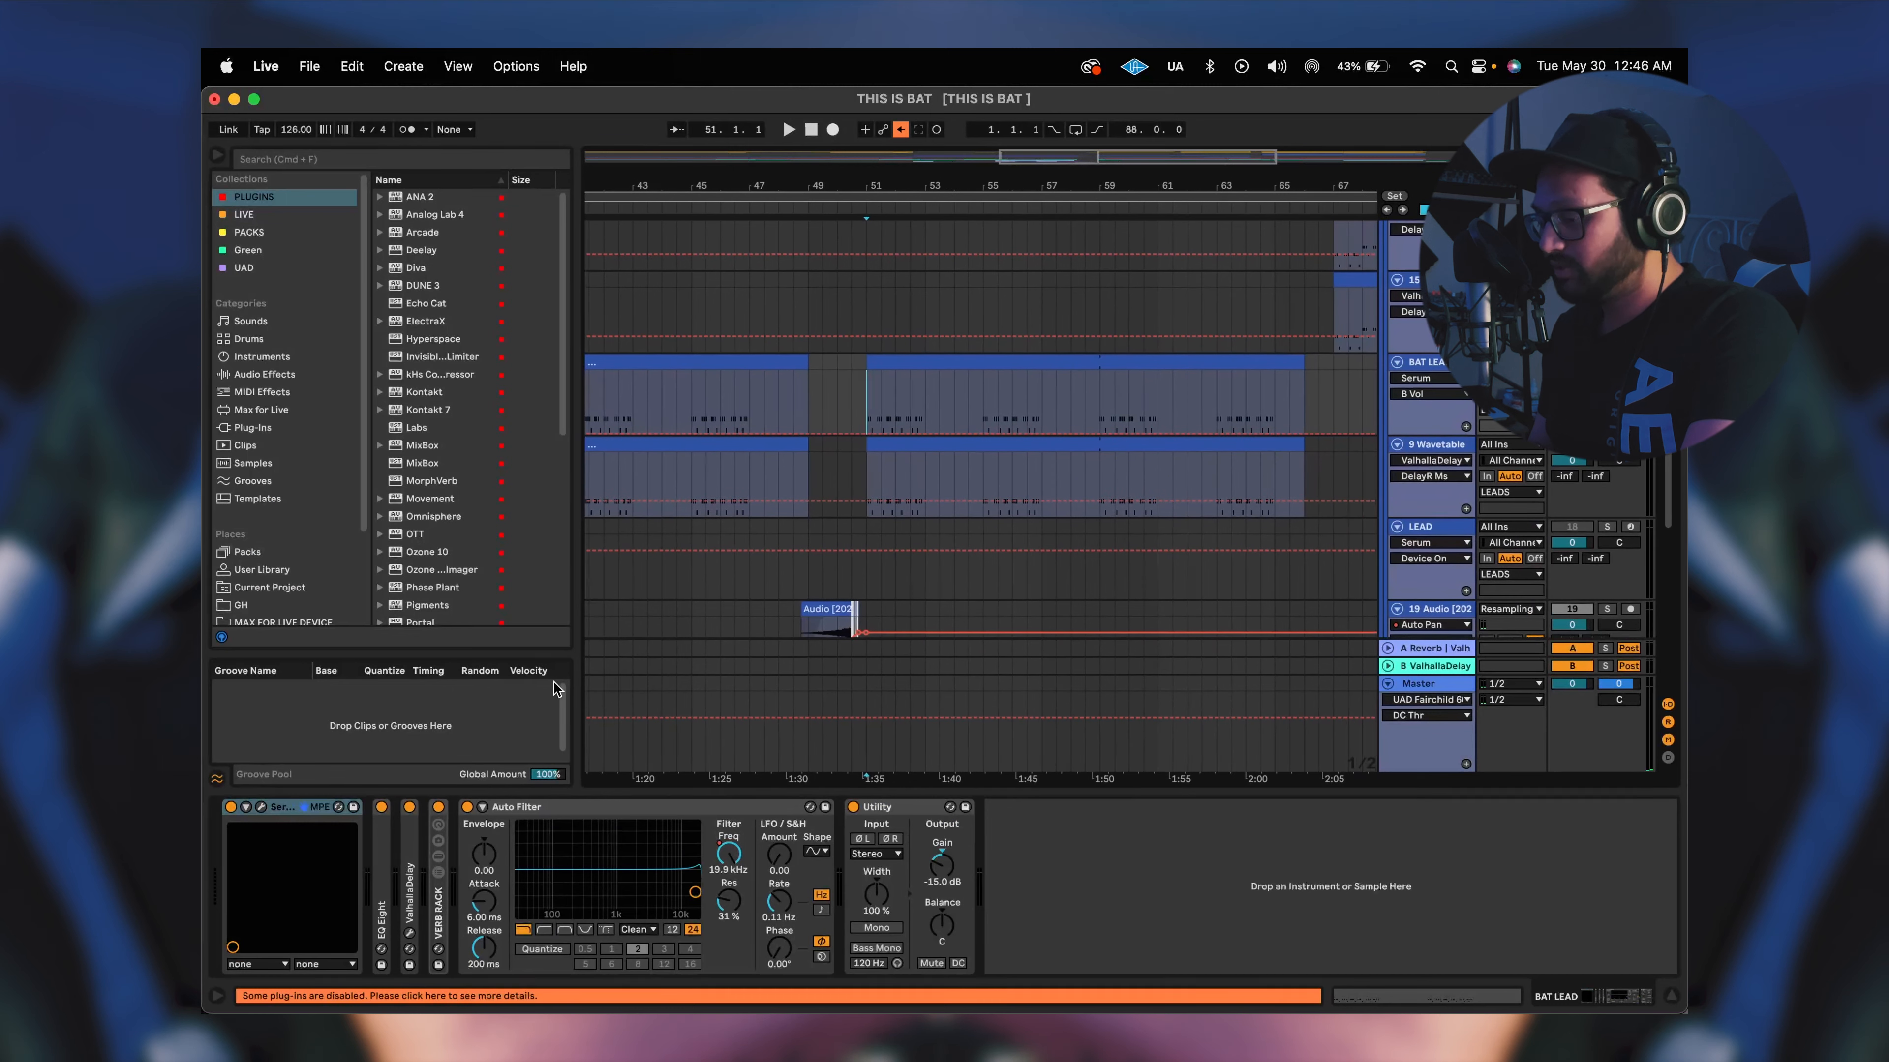
Review the BAT LEAD track's Serum, EQ Eight and ValhallaDelay settings, closing the delay's window when finished.
click(260, 807)
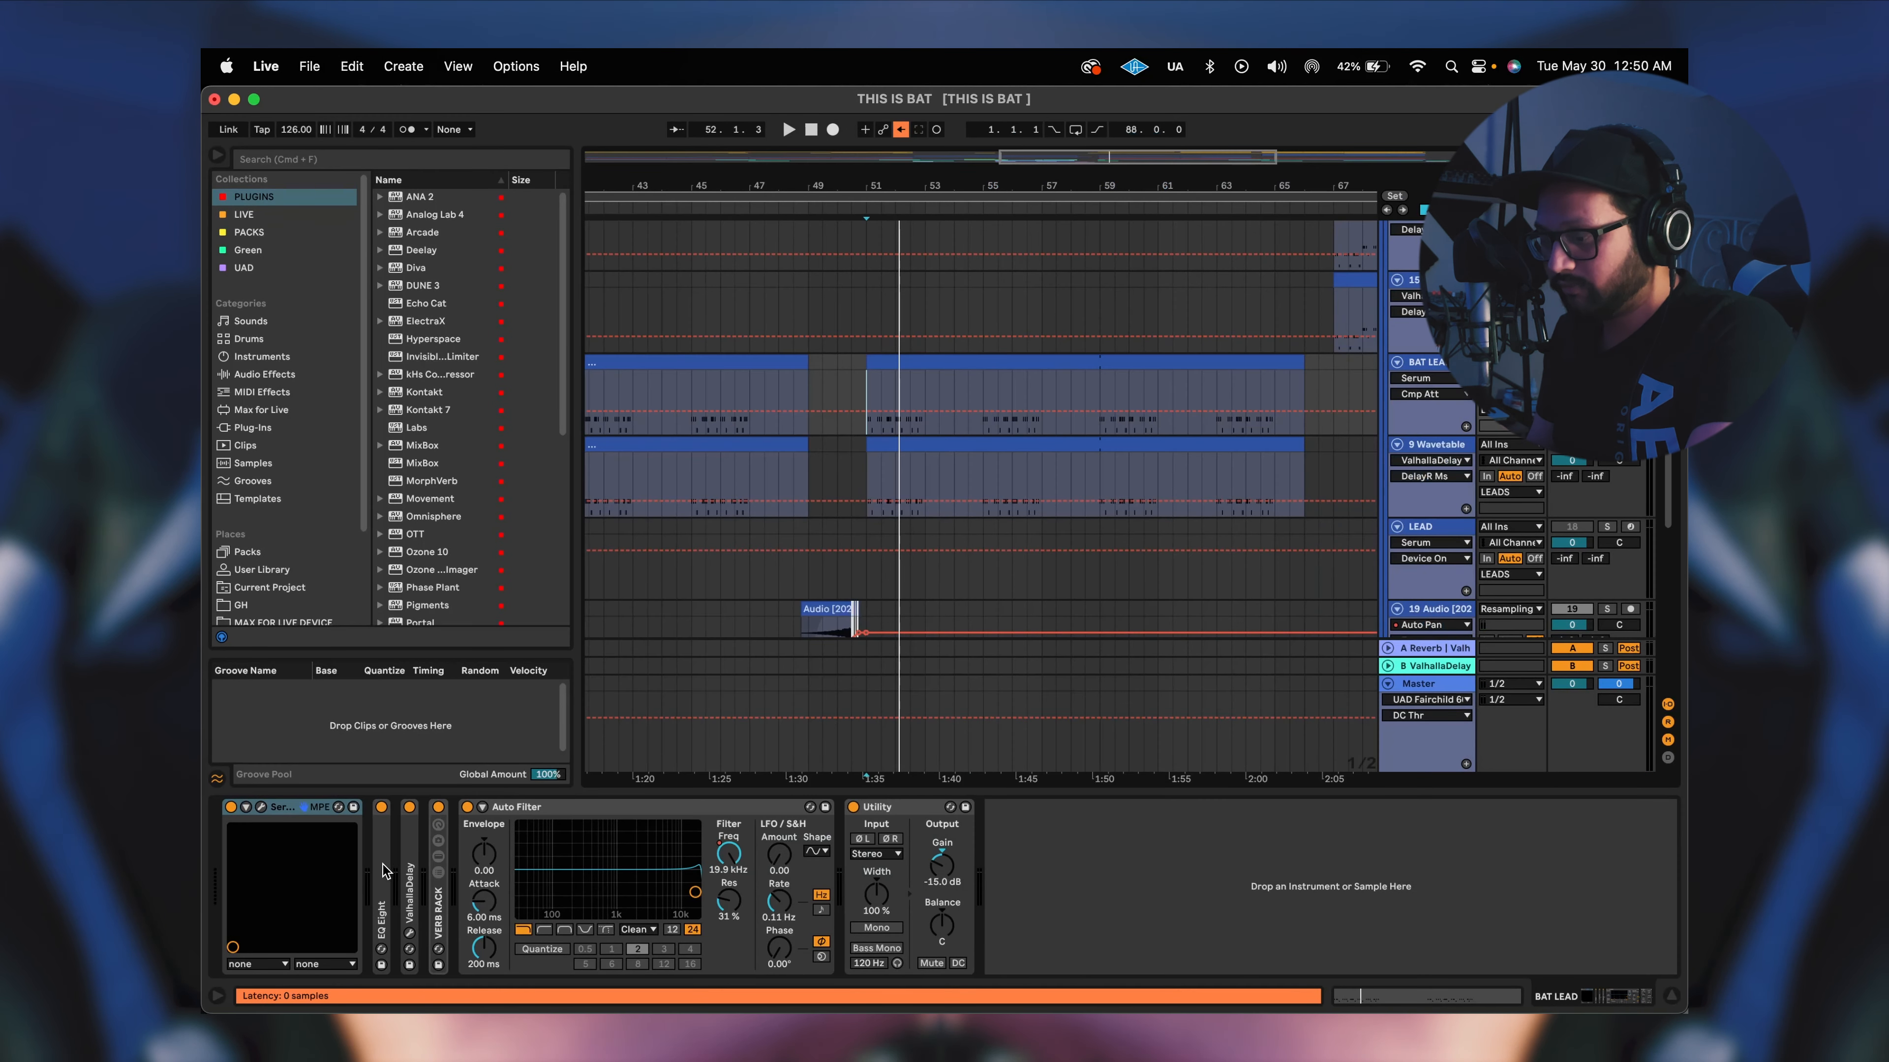
double_click(383, 871)
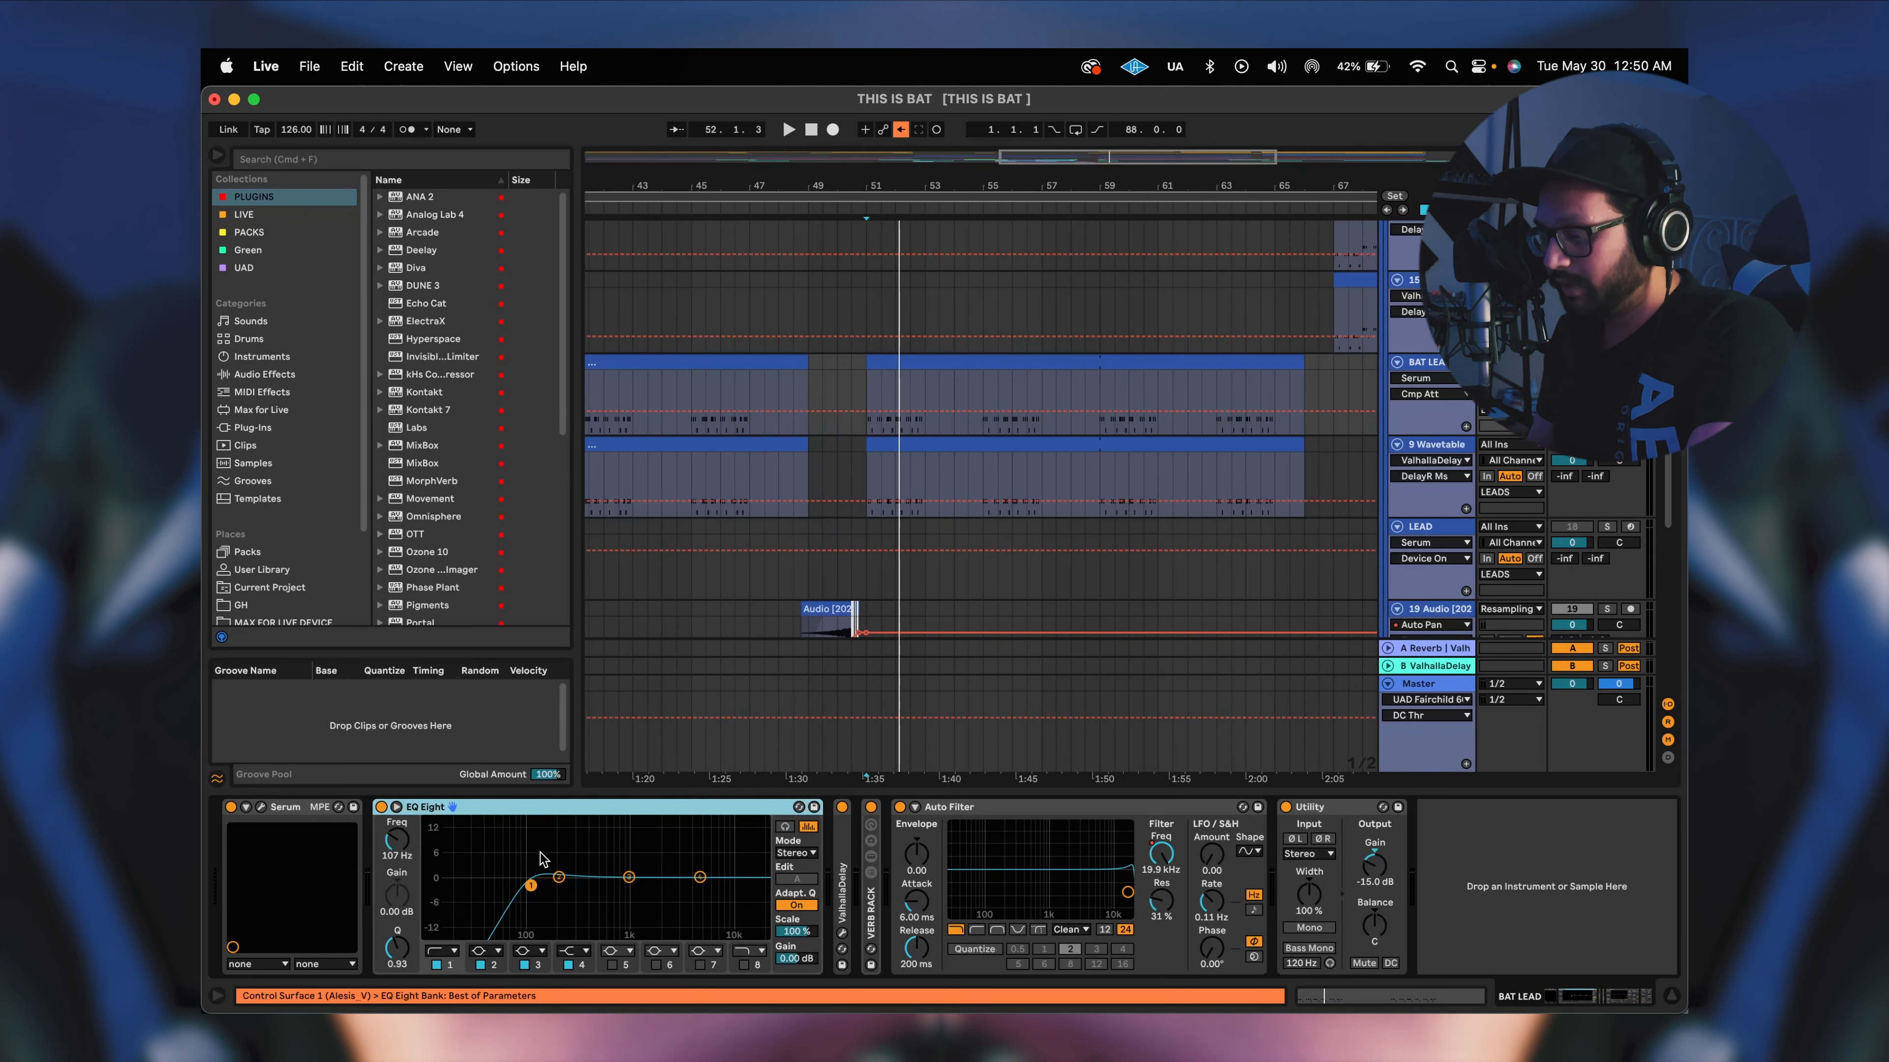
double_click(561, 814)
double_click(406, 878)
click(441, 808)
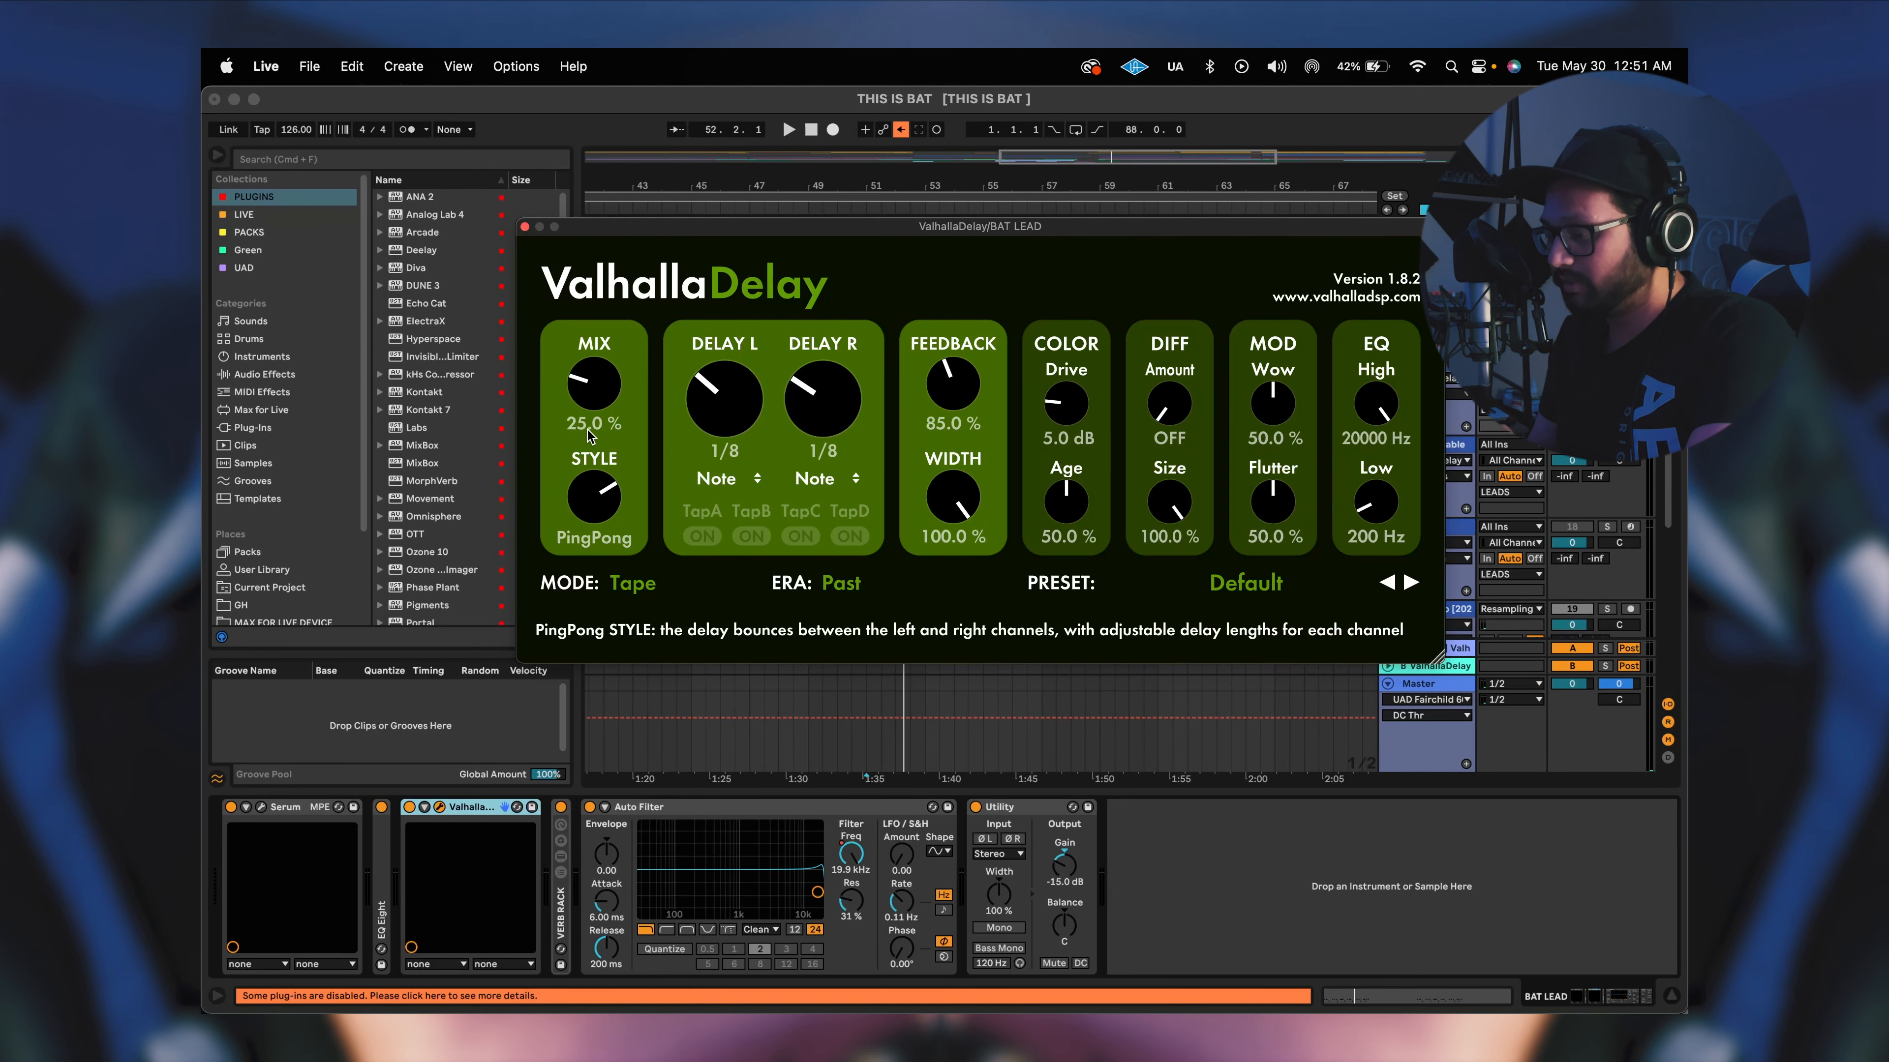
click(527, 225)
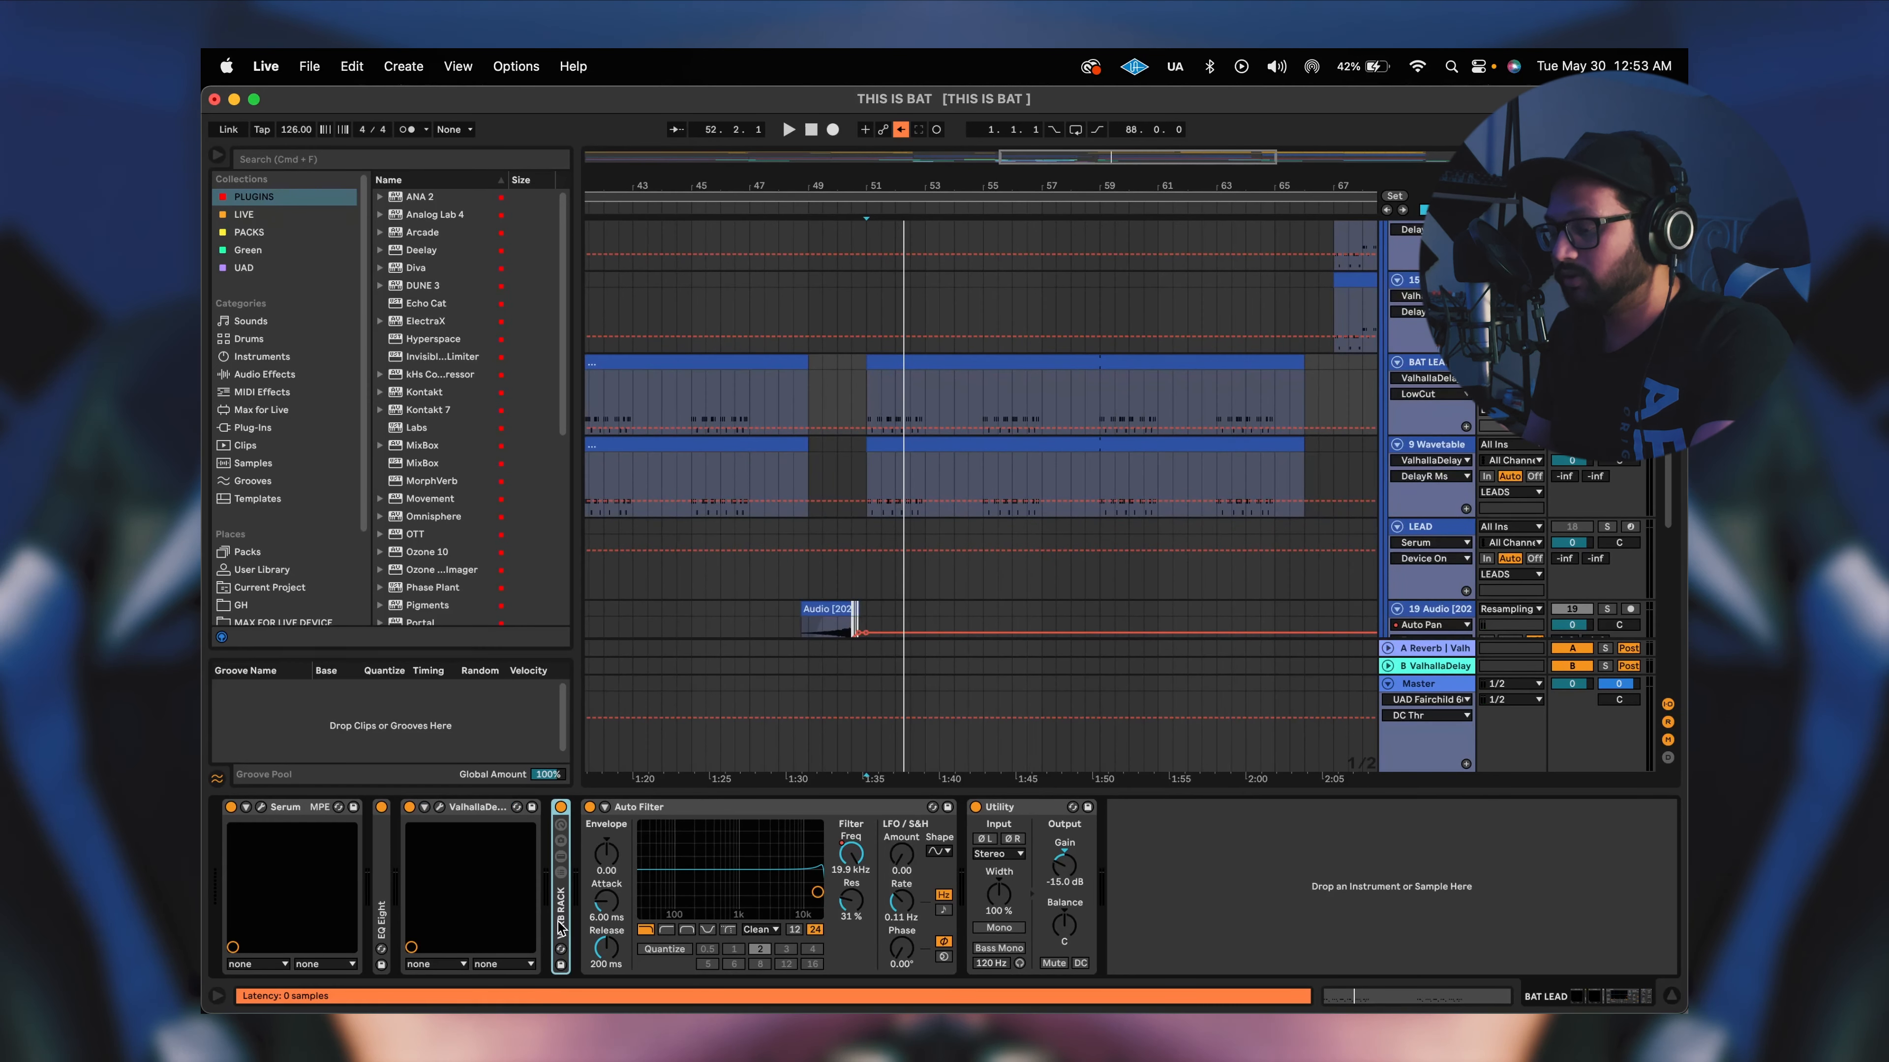
Inspect the VERB RACK's sidechained Compressor and ValhallaVintageVerb on BAT LEAD, and play from bar 51 to watch the ducking.
double_click(560, 926)
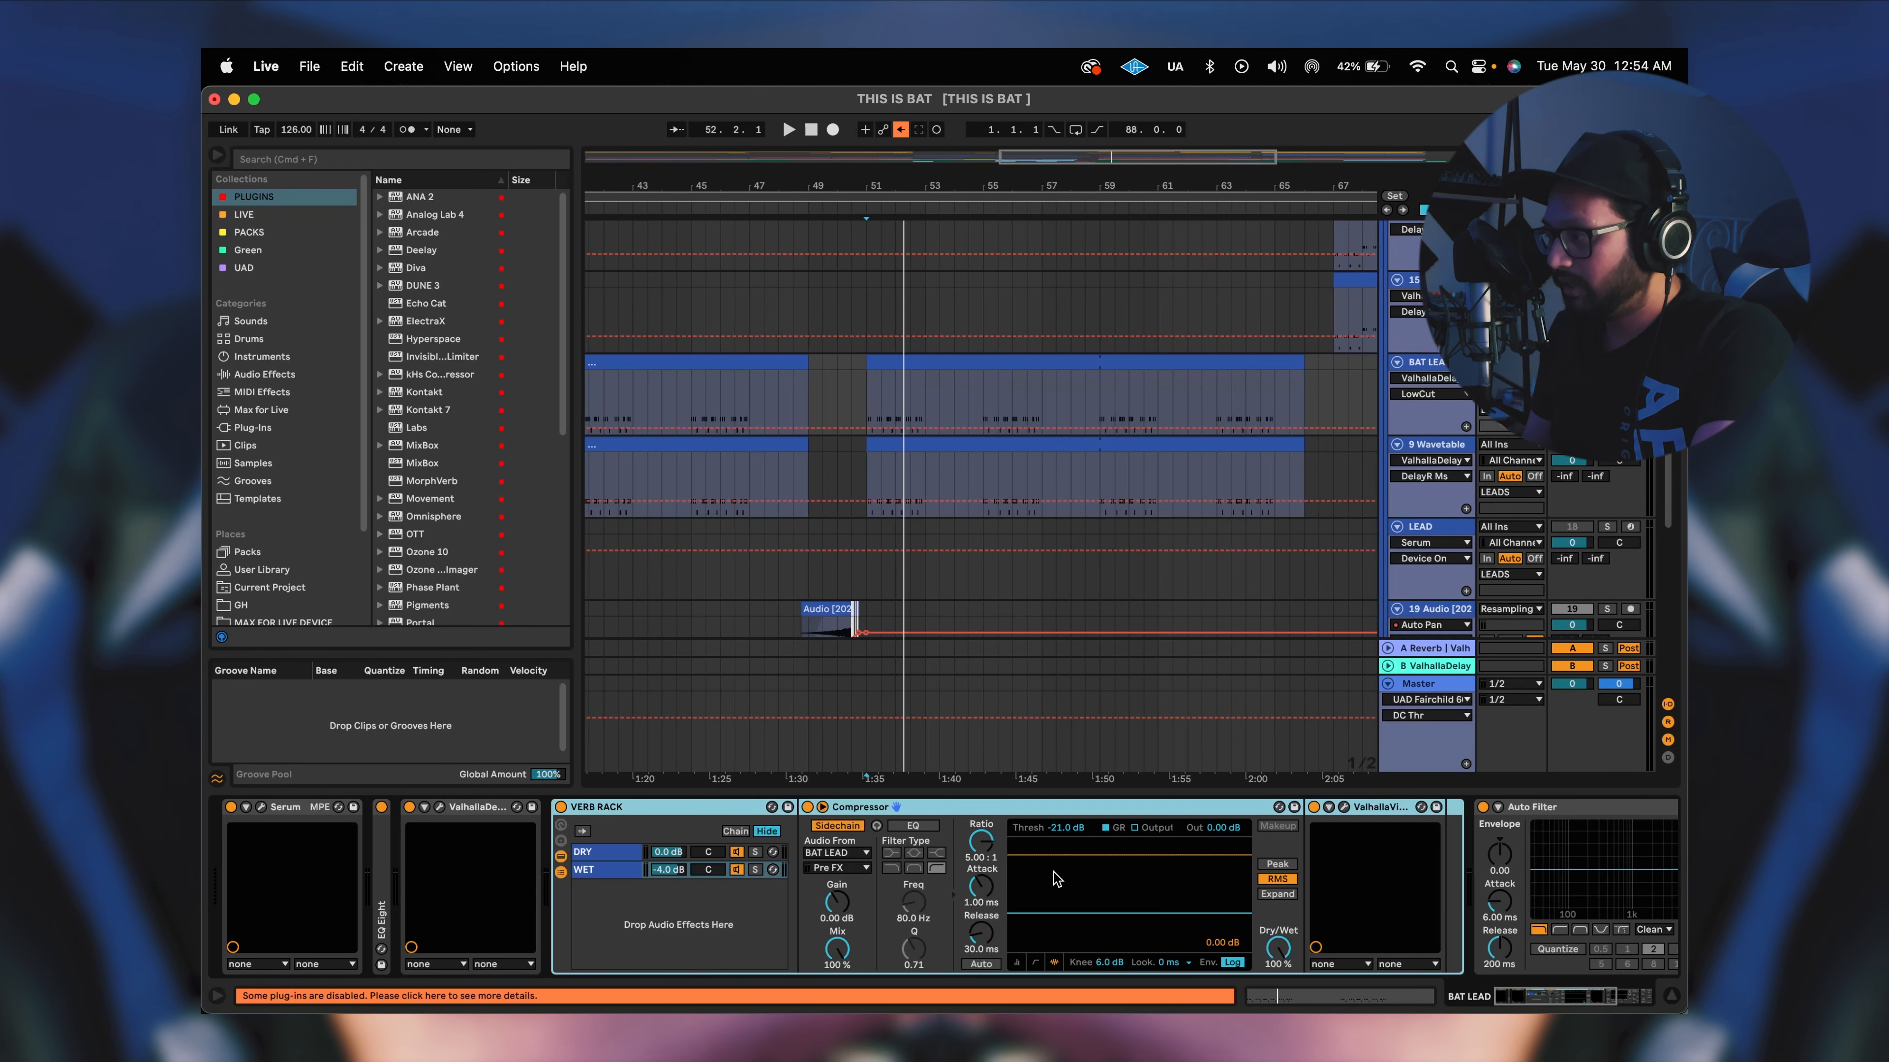
scroll(1191, 885, right, 2)
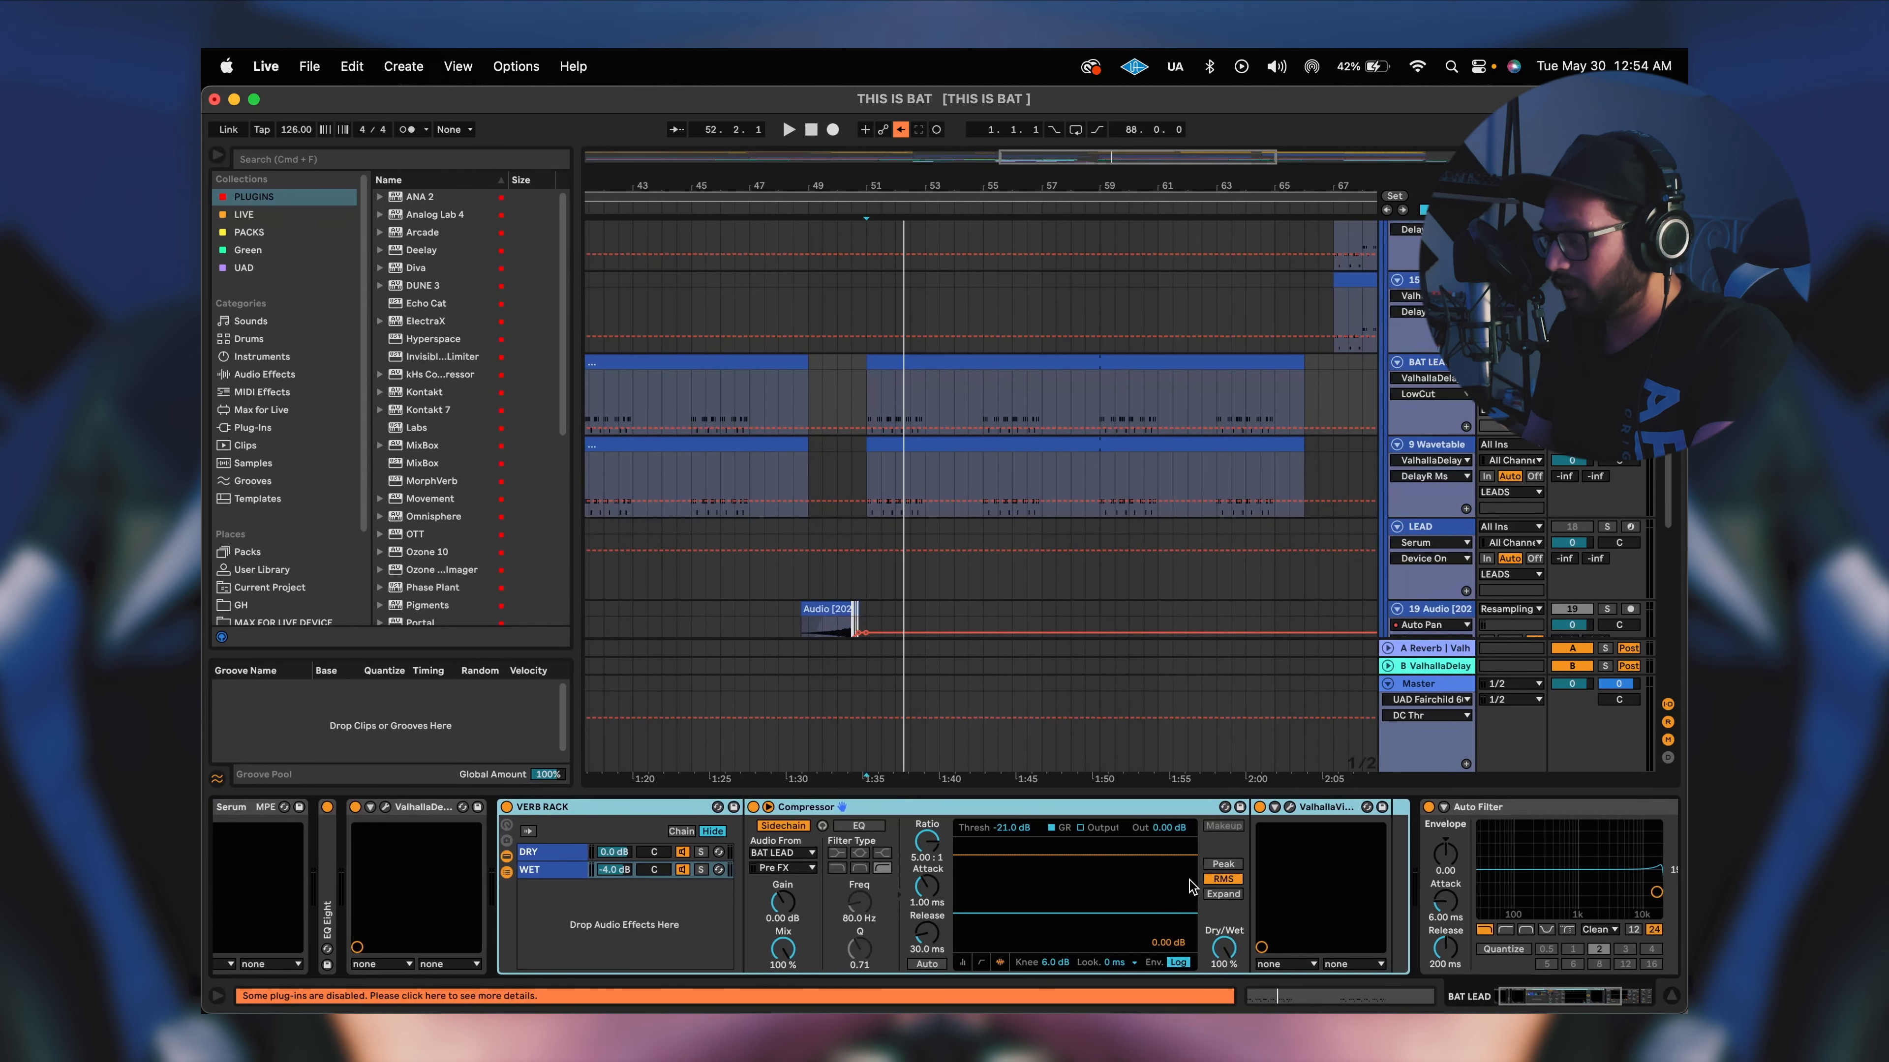
click(1291, 808)
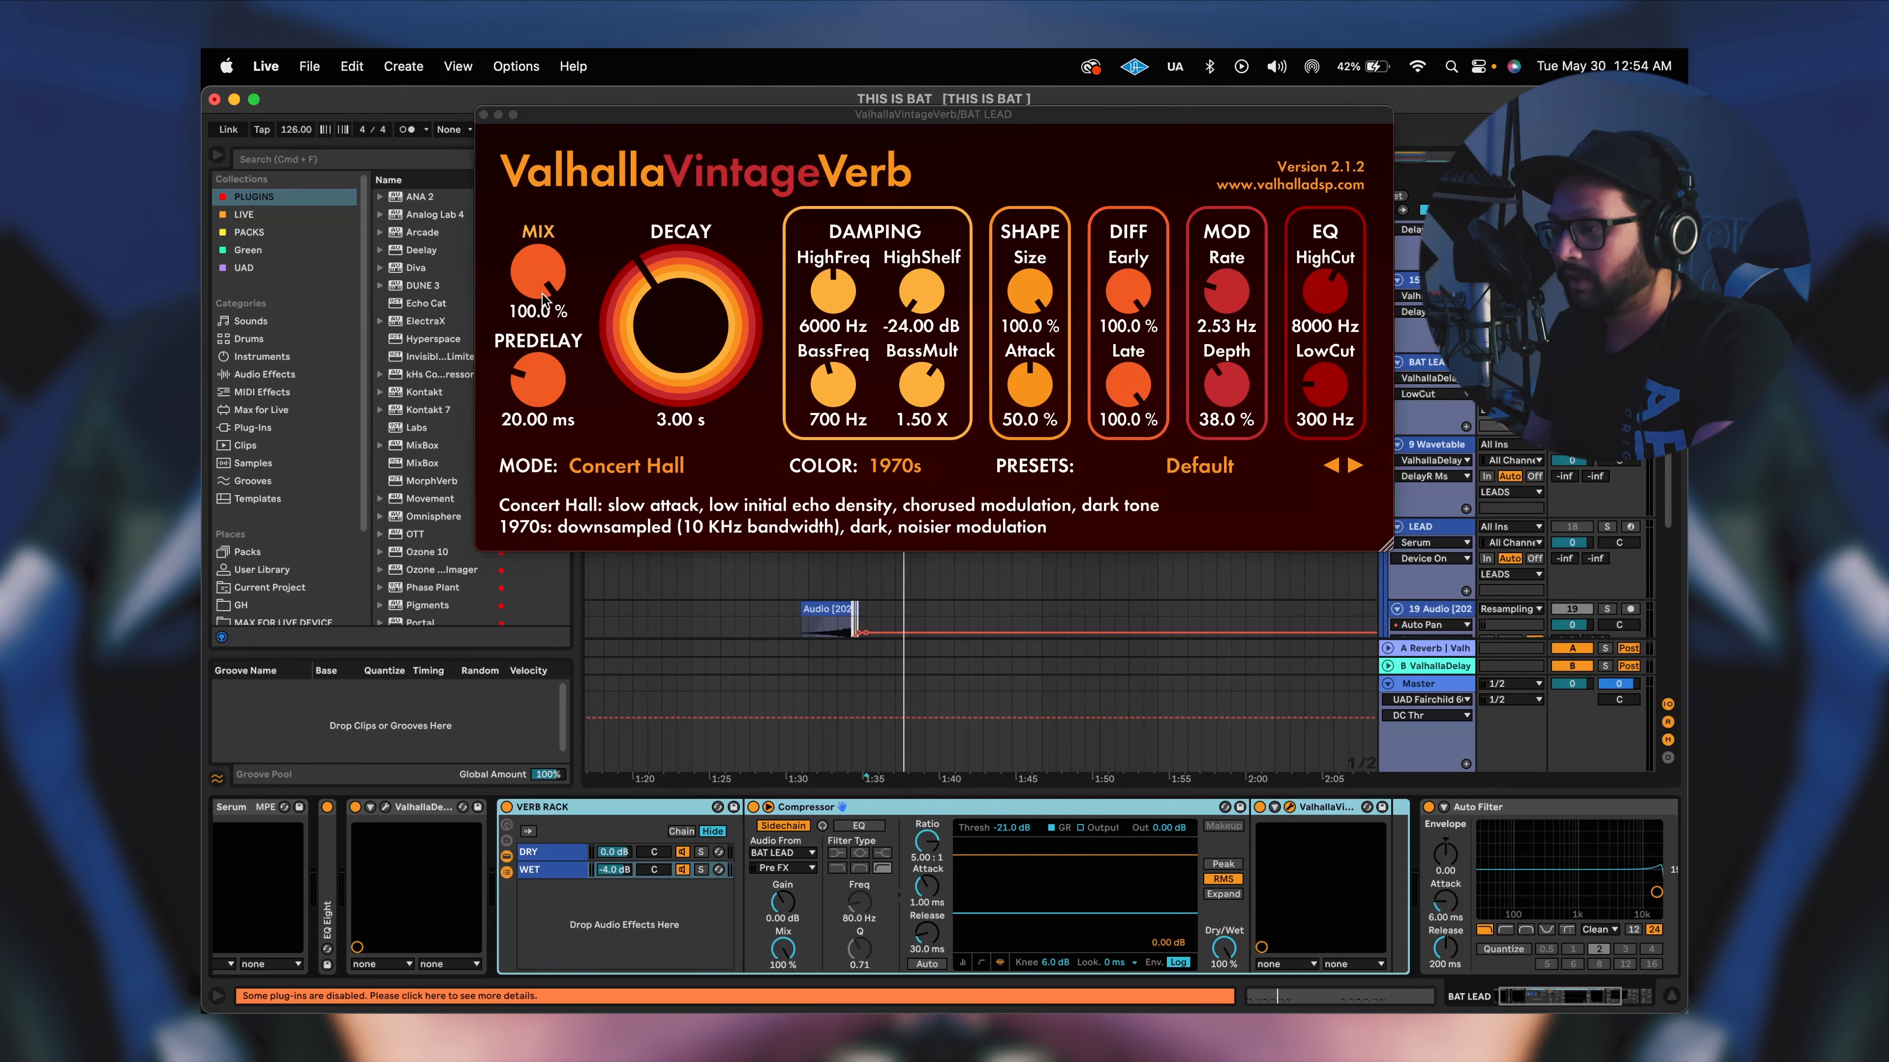
click(484, 116)
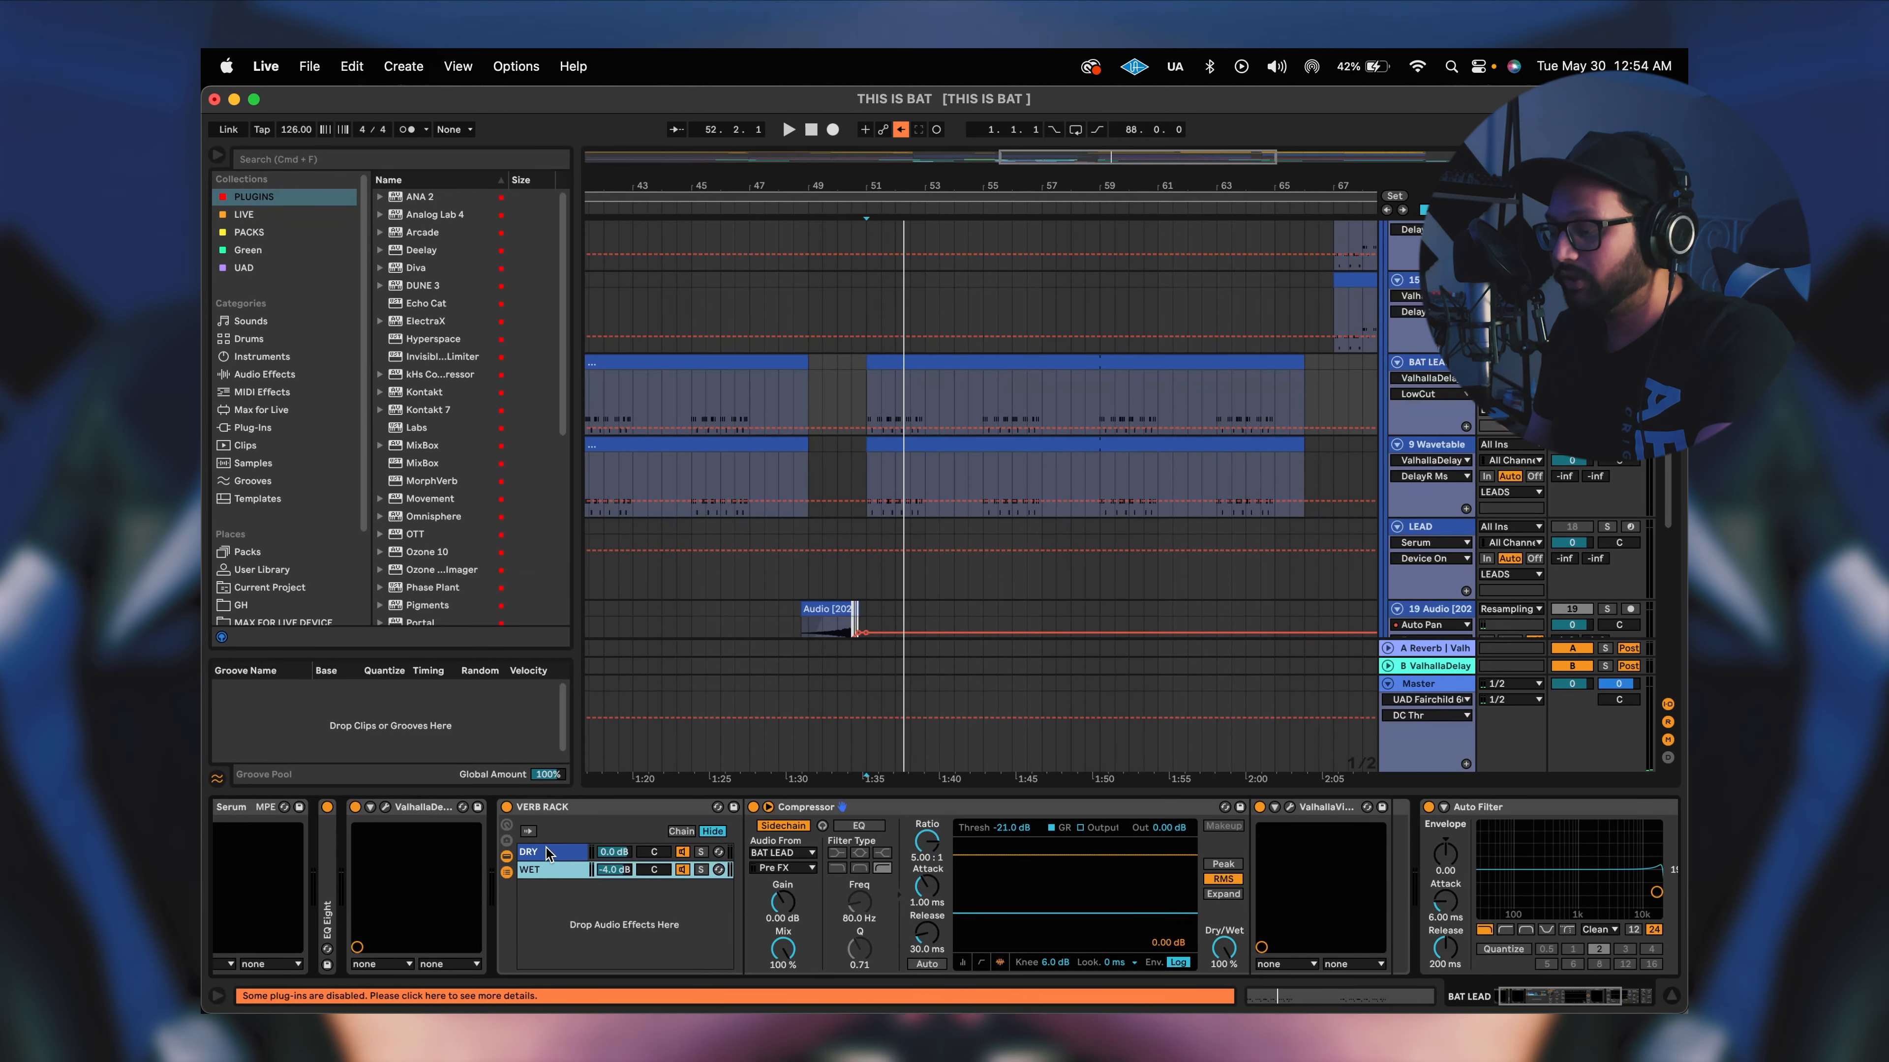
key(space)
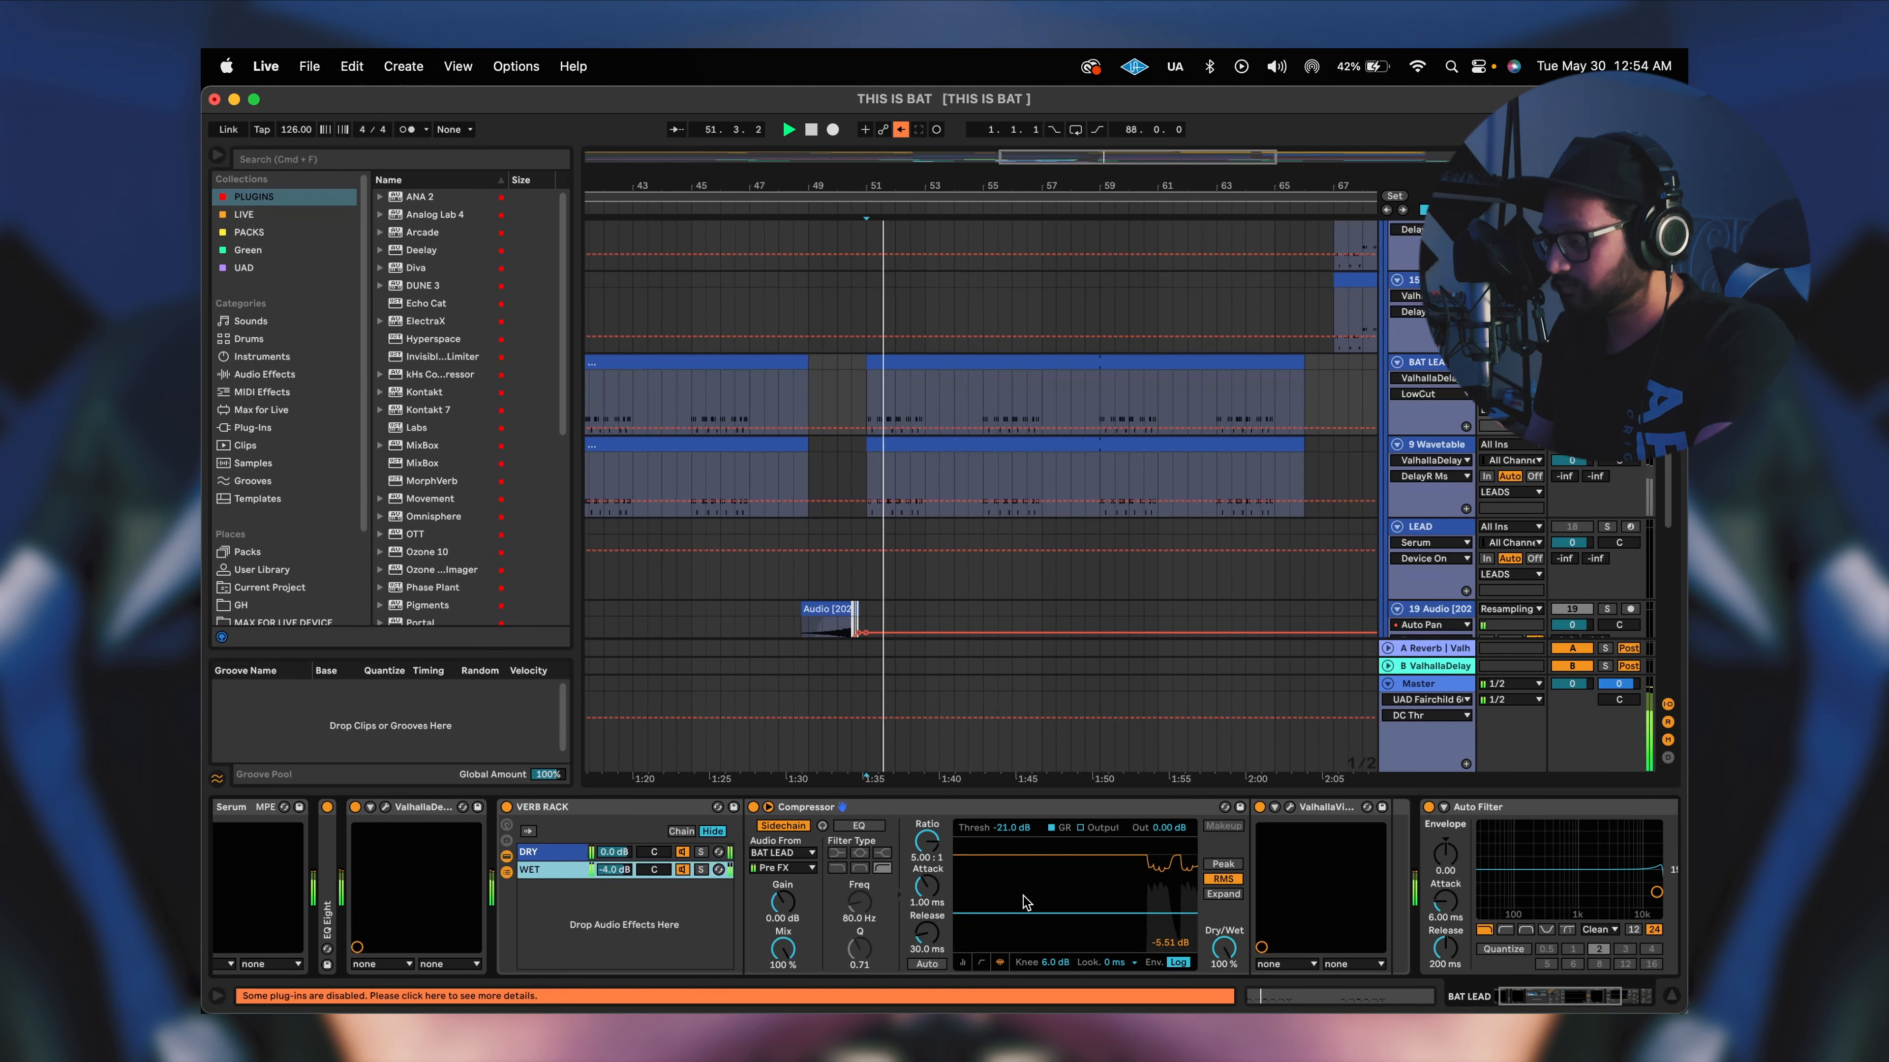
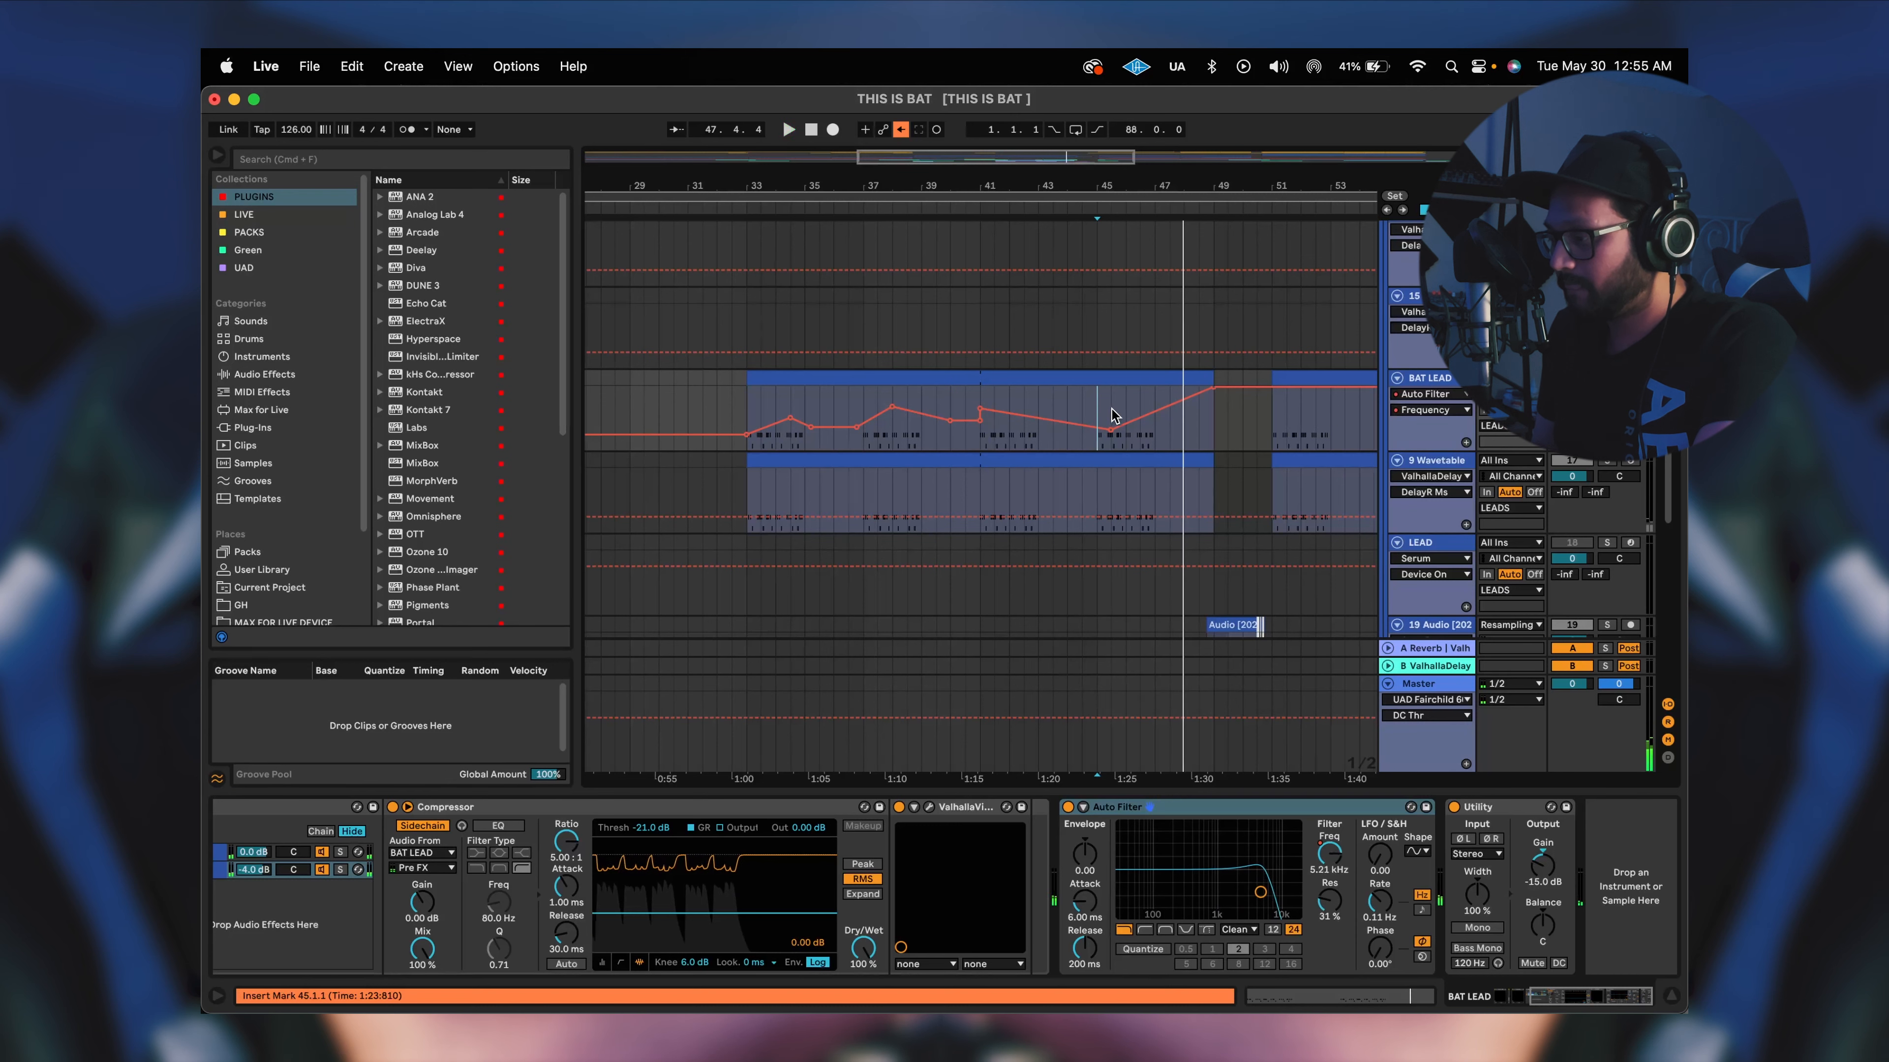
Show the 9 Wavetable track's devices and audition its clip from bar 51.
click(1421, 462)
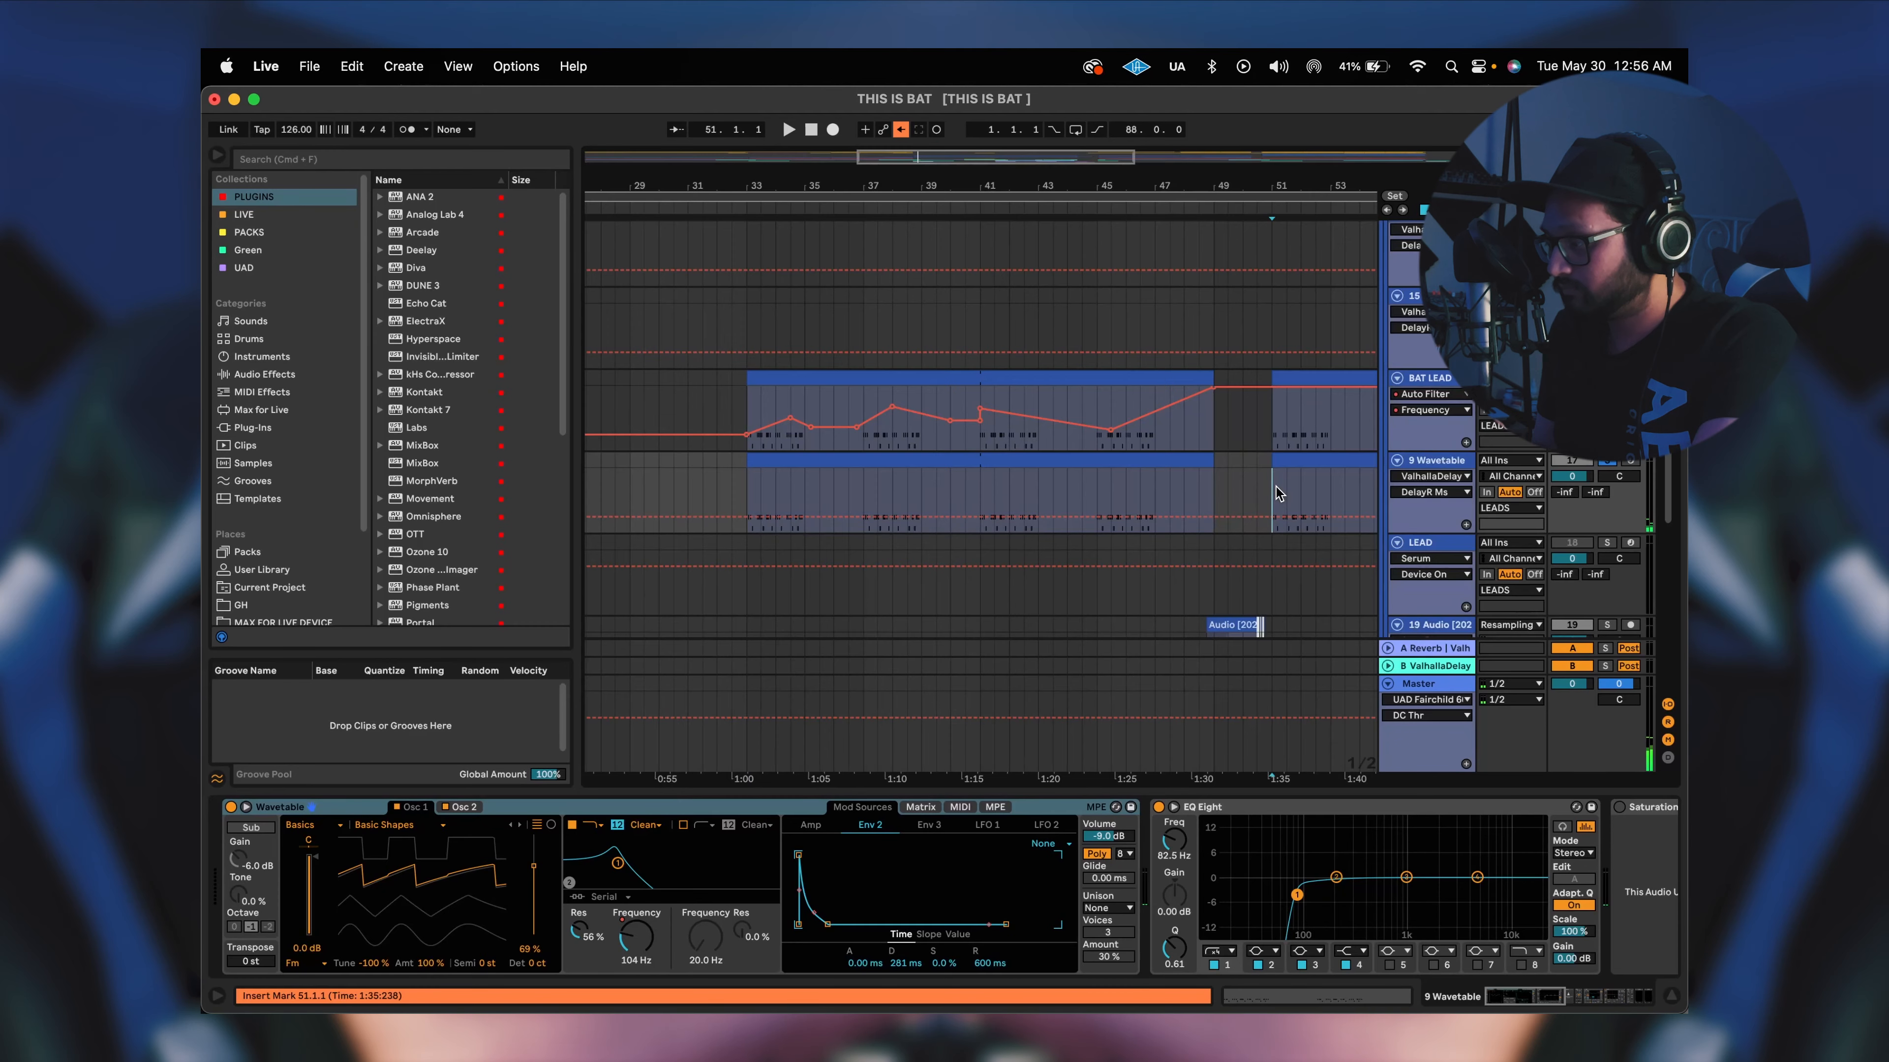
key(space)
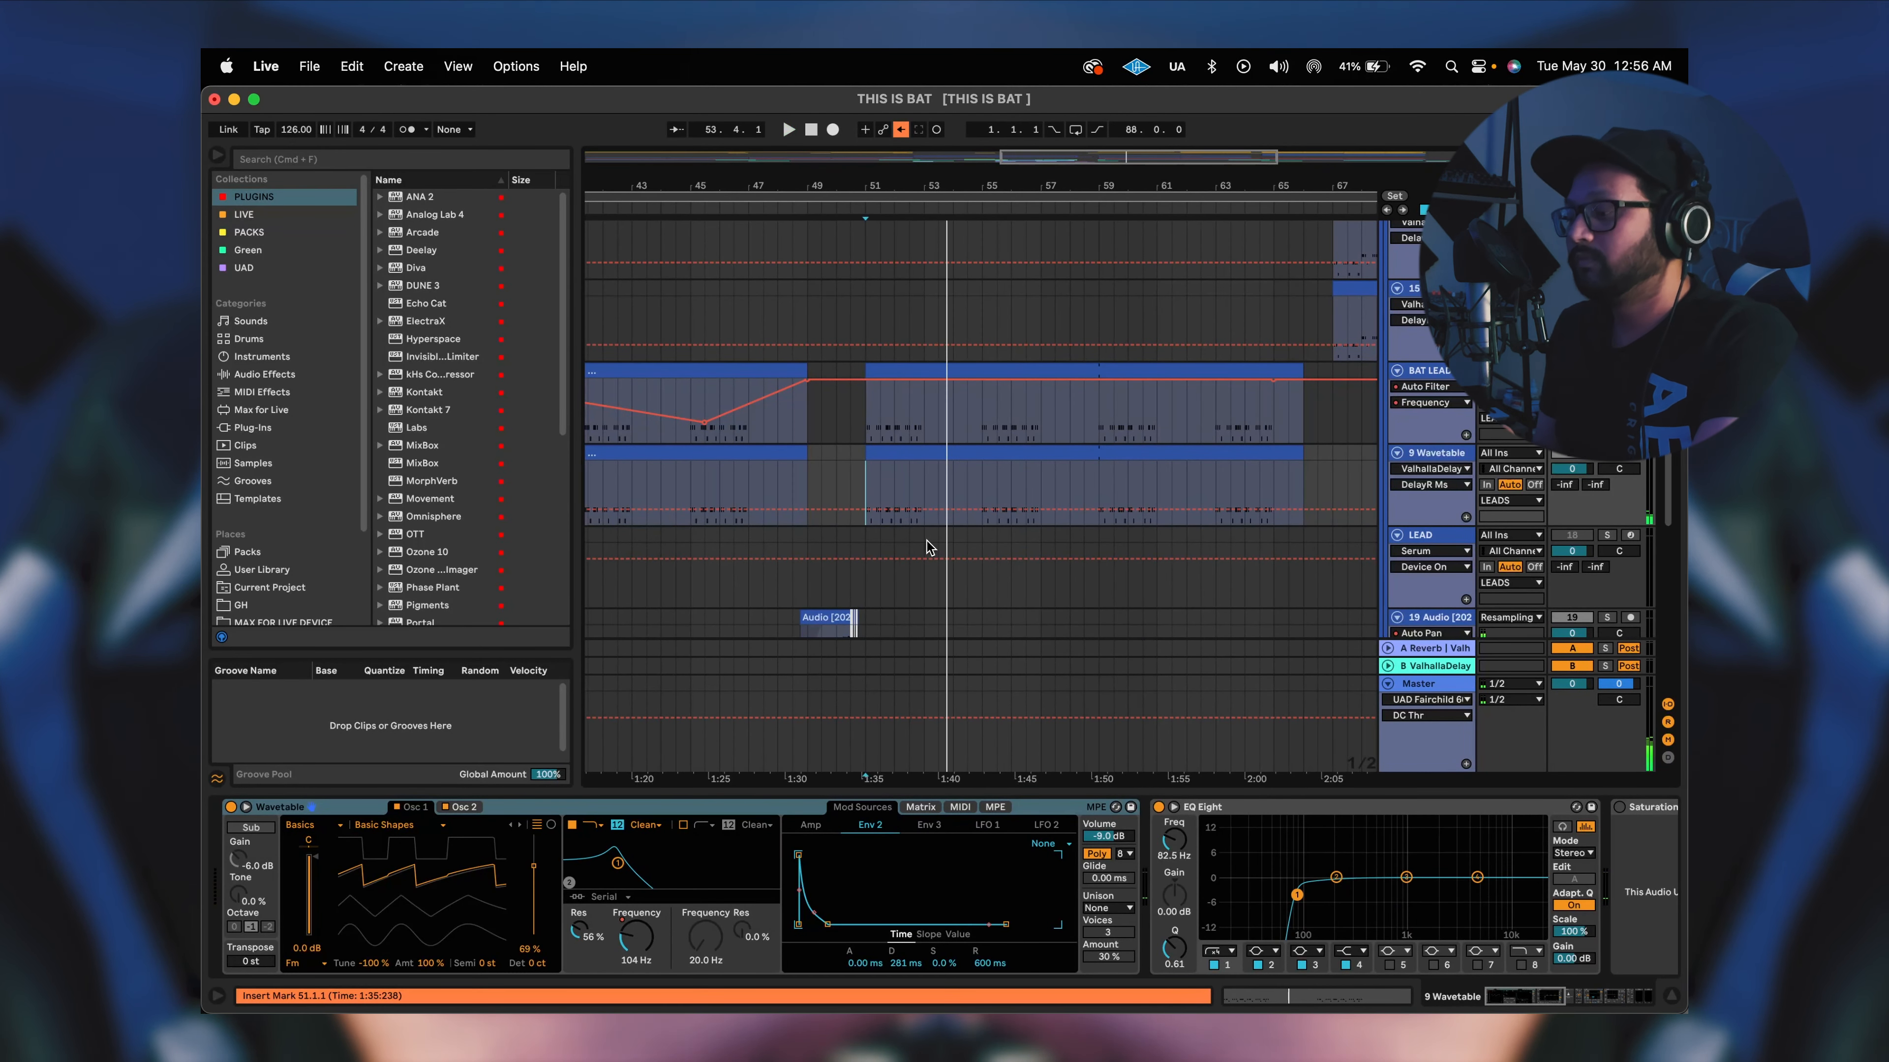
key(space)
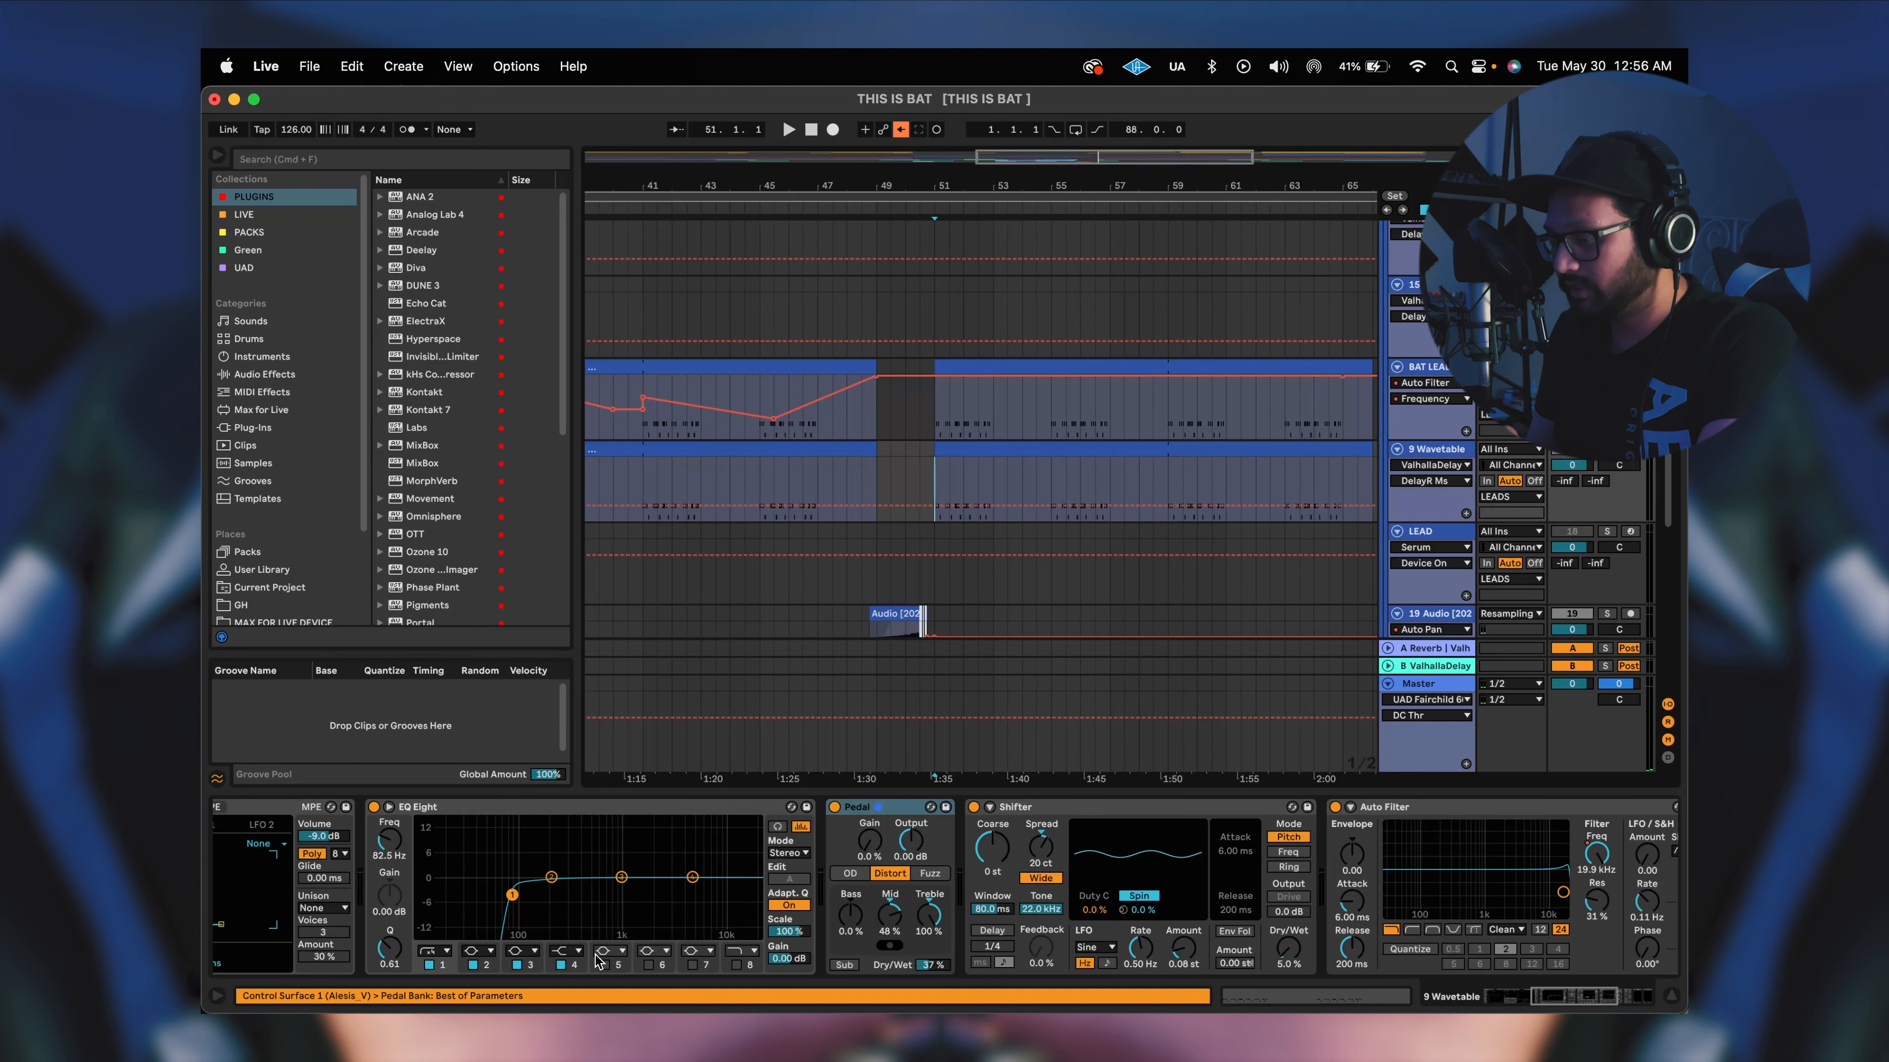
Look through the 9 Wavetable effects chain from EQ Eight and Pedal to Shifter, and select the Auto Filter frequency.
scroll(1013, 878, left, 6)
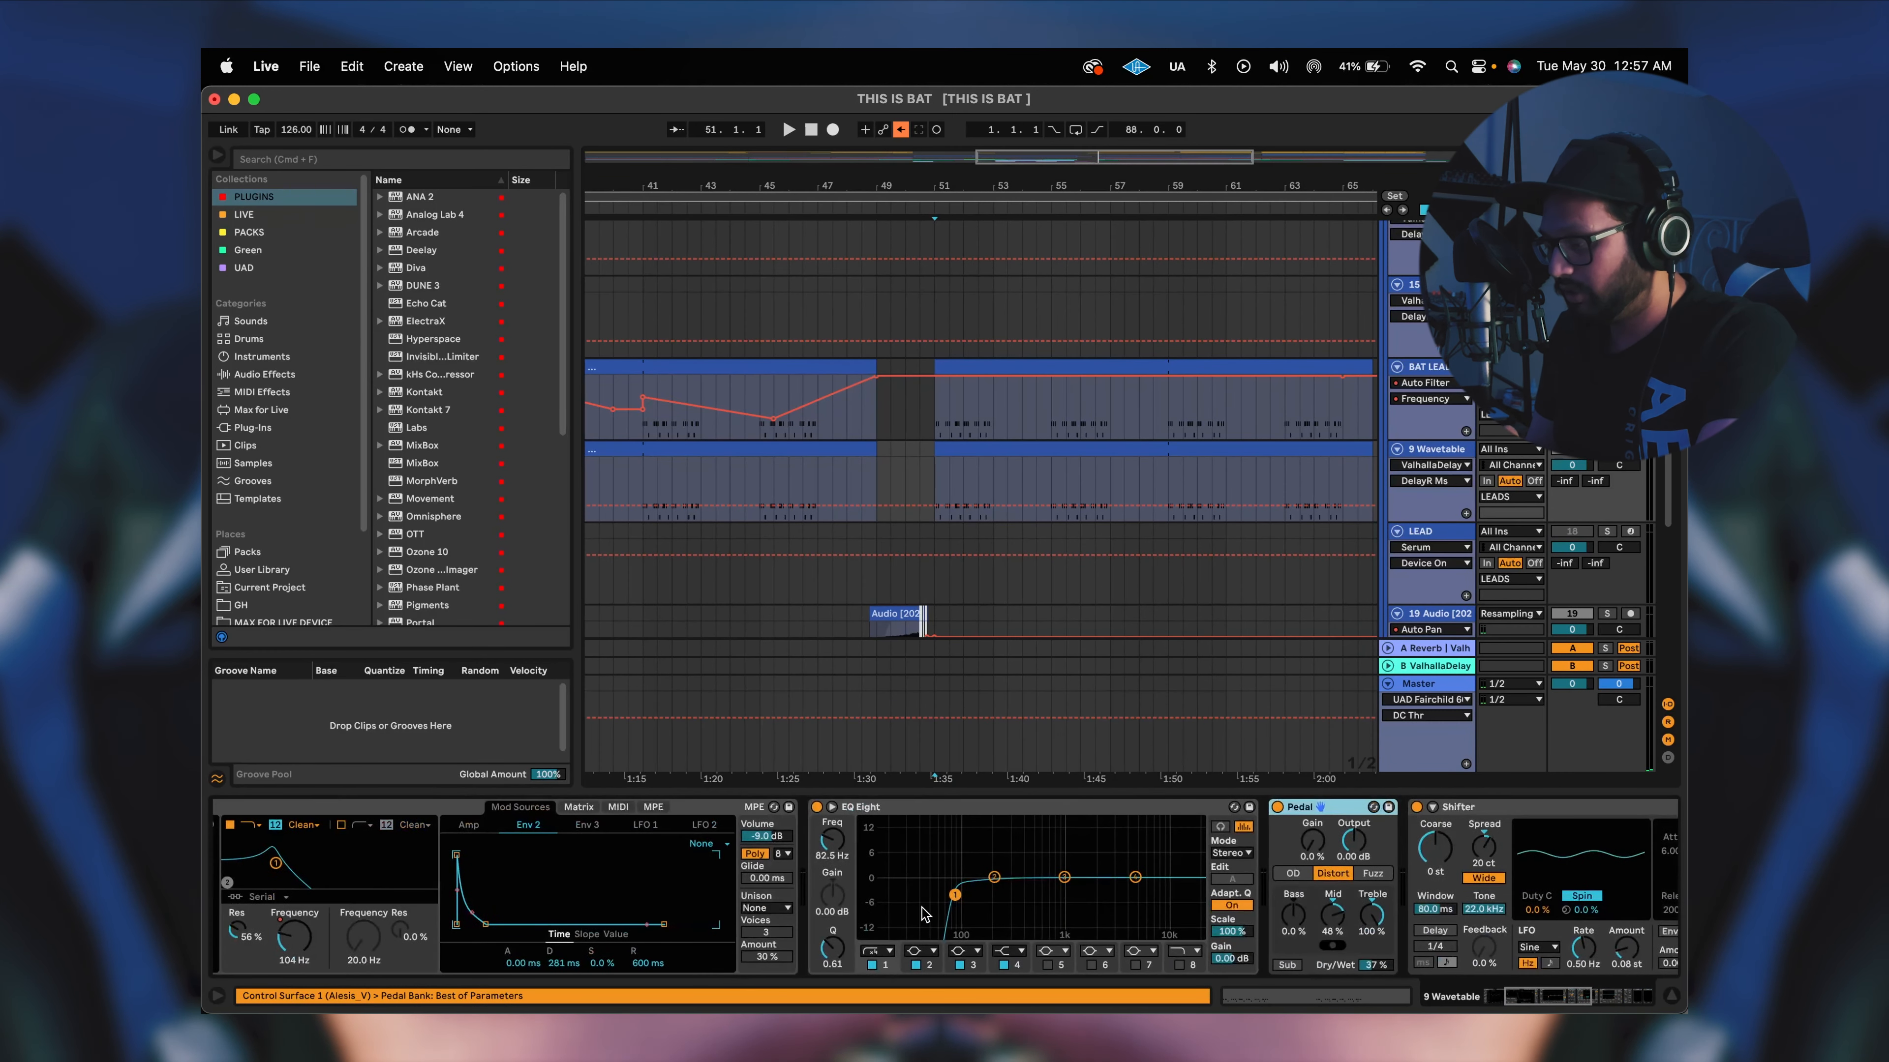
scroll(1028, 896, right, 8)
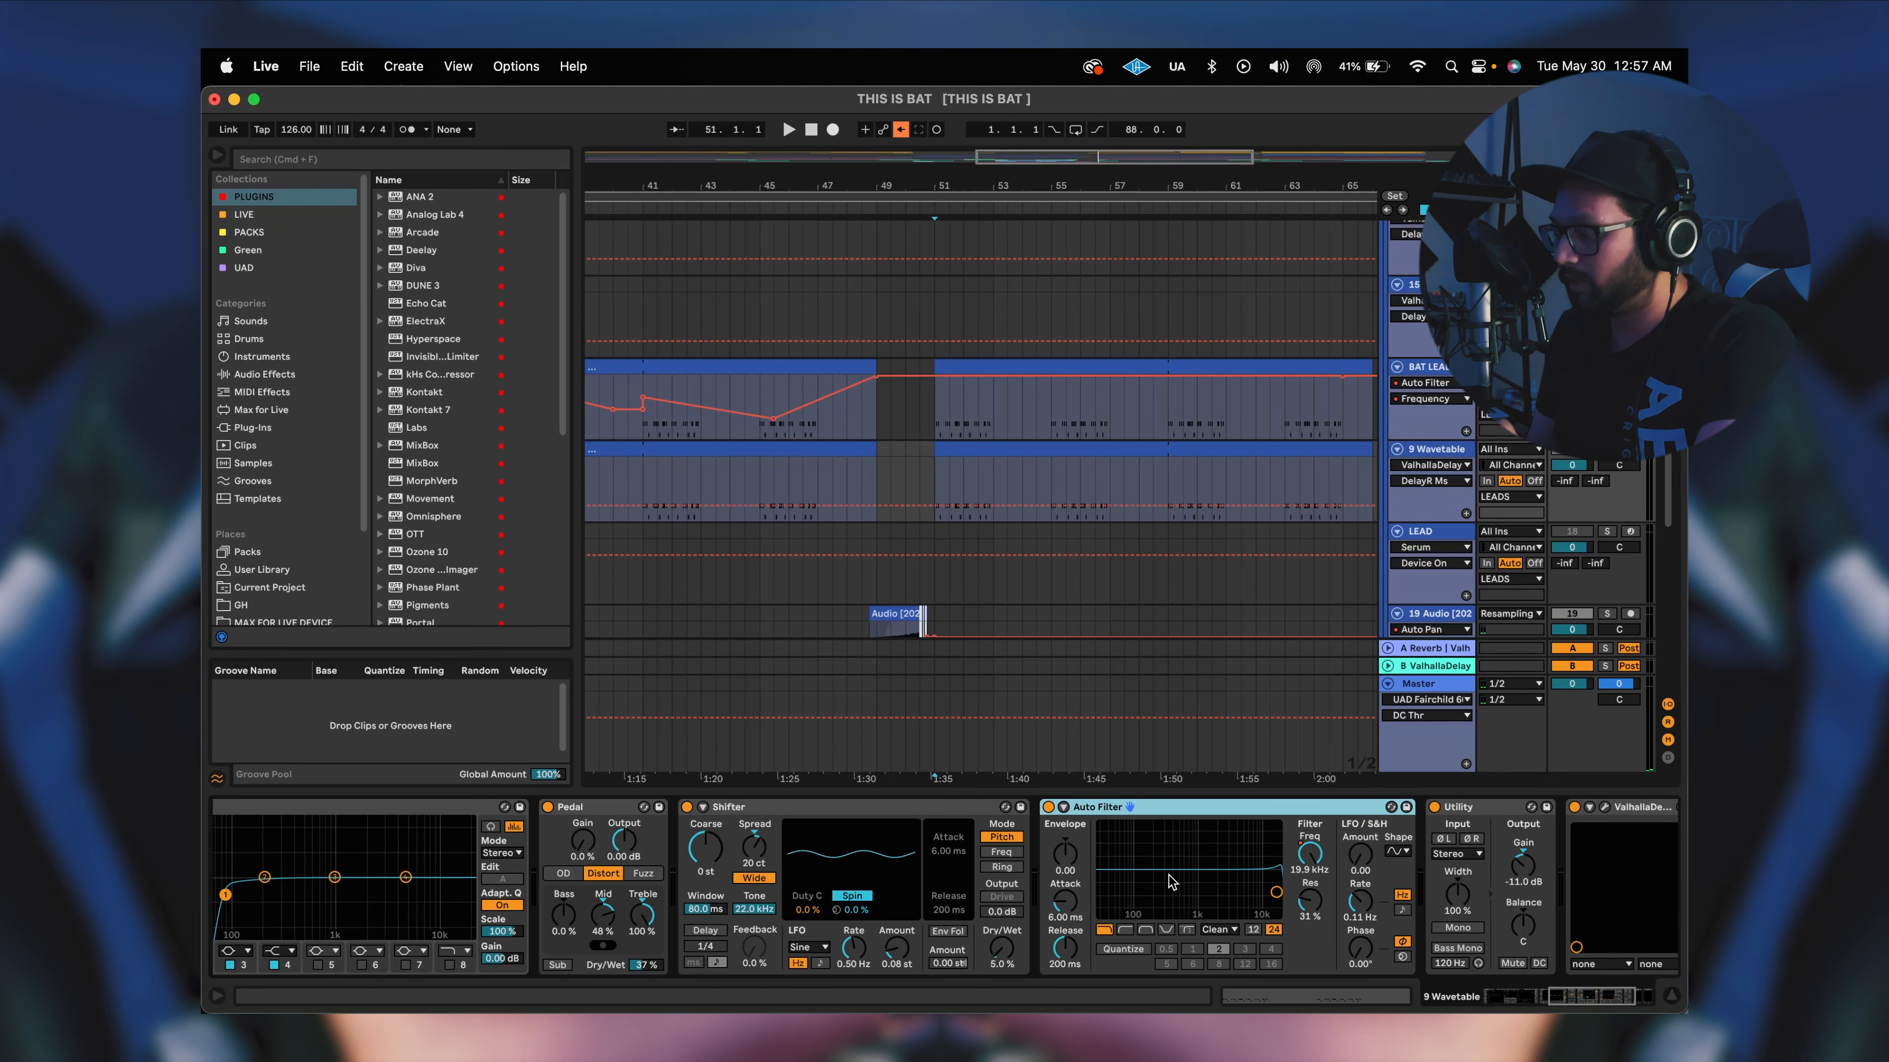
click(1309, 855)
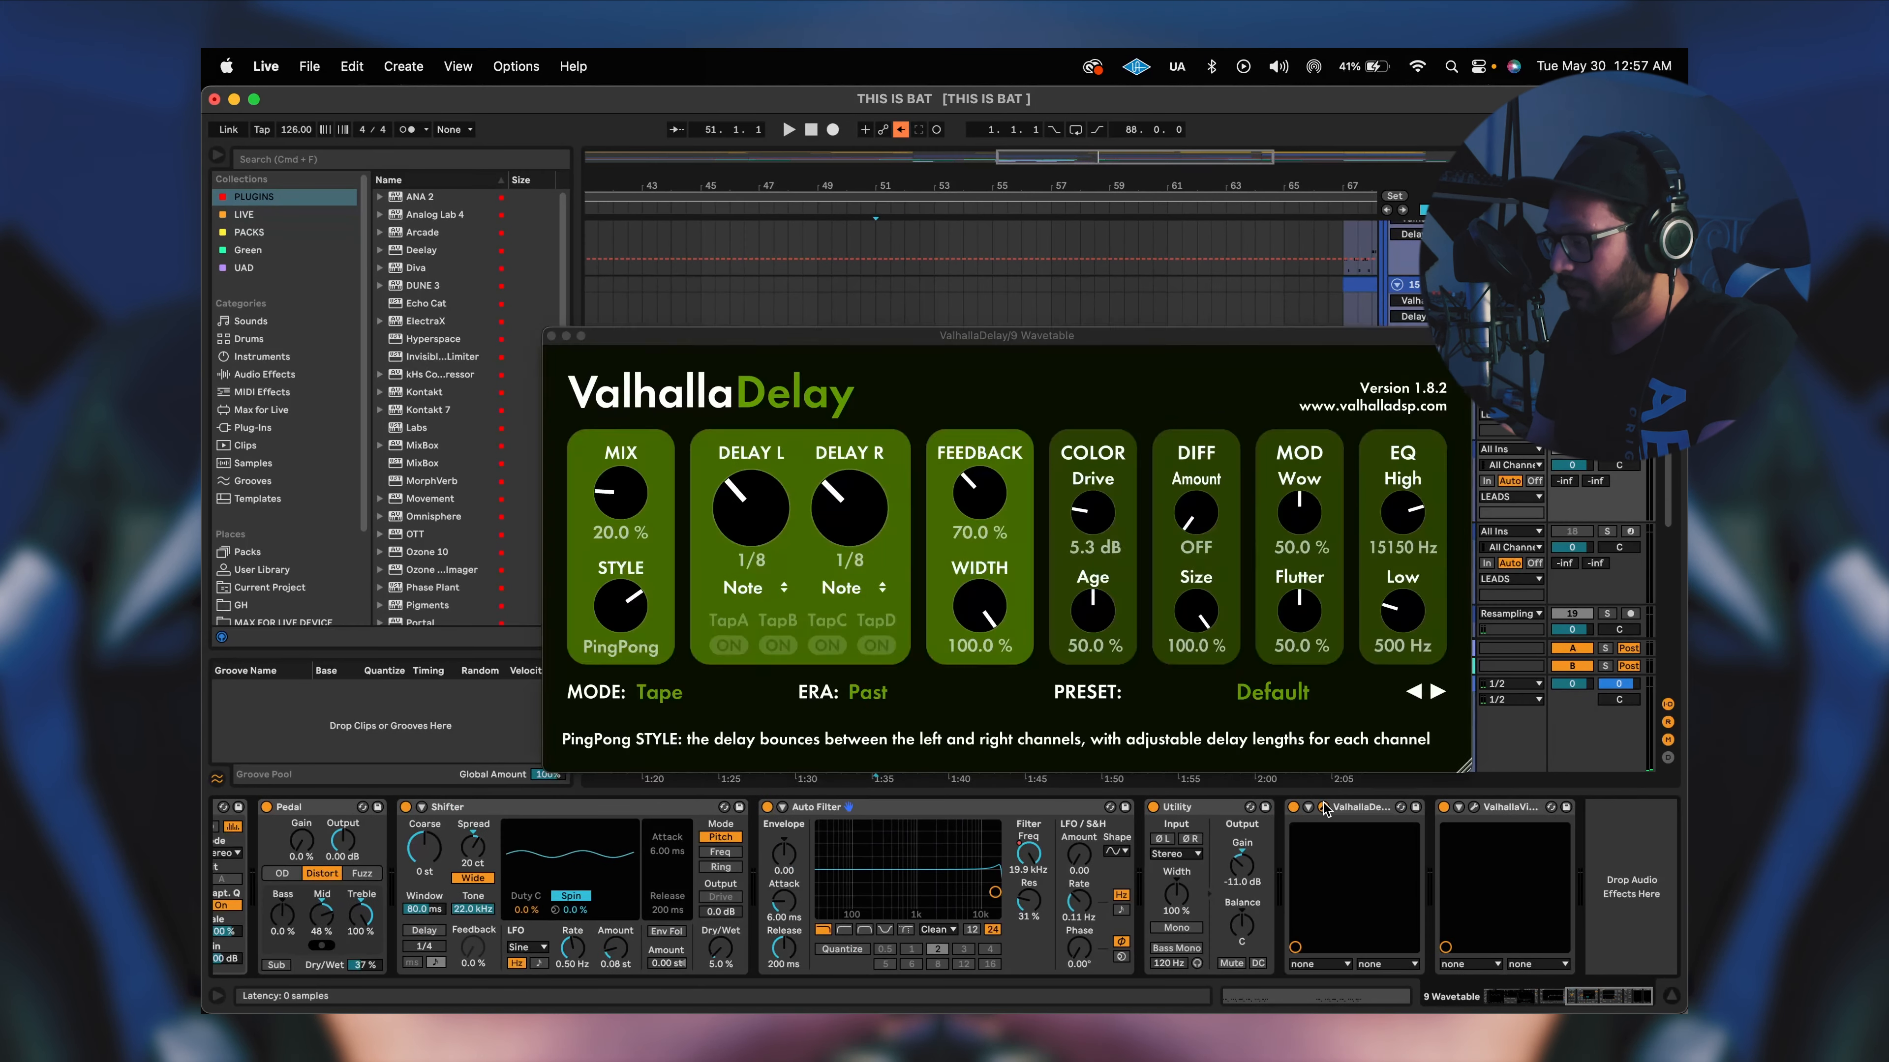
View the ValhallaDelay and ValhallaVintageVerb settings on the 9 Wavetable track, and close both plug-in windows.
click(1324, 808)
click(1324, 808)
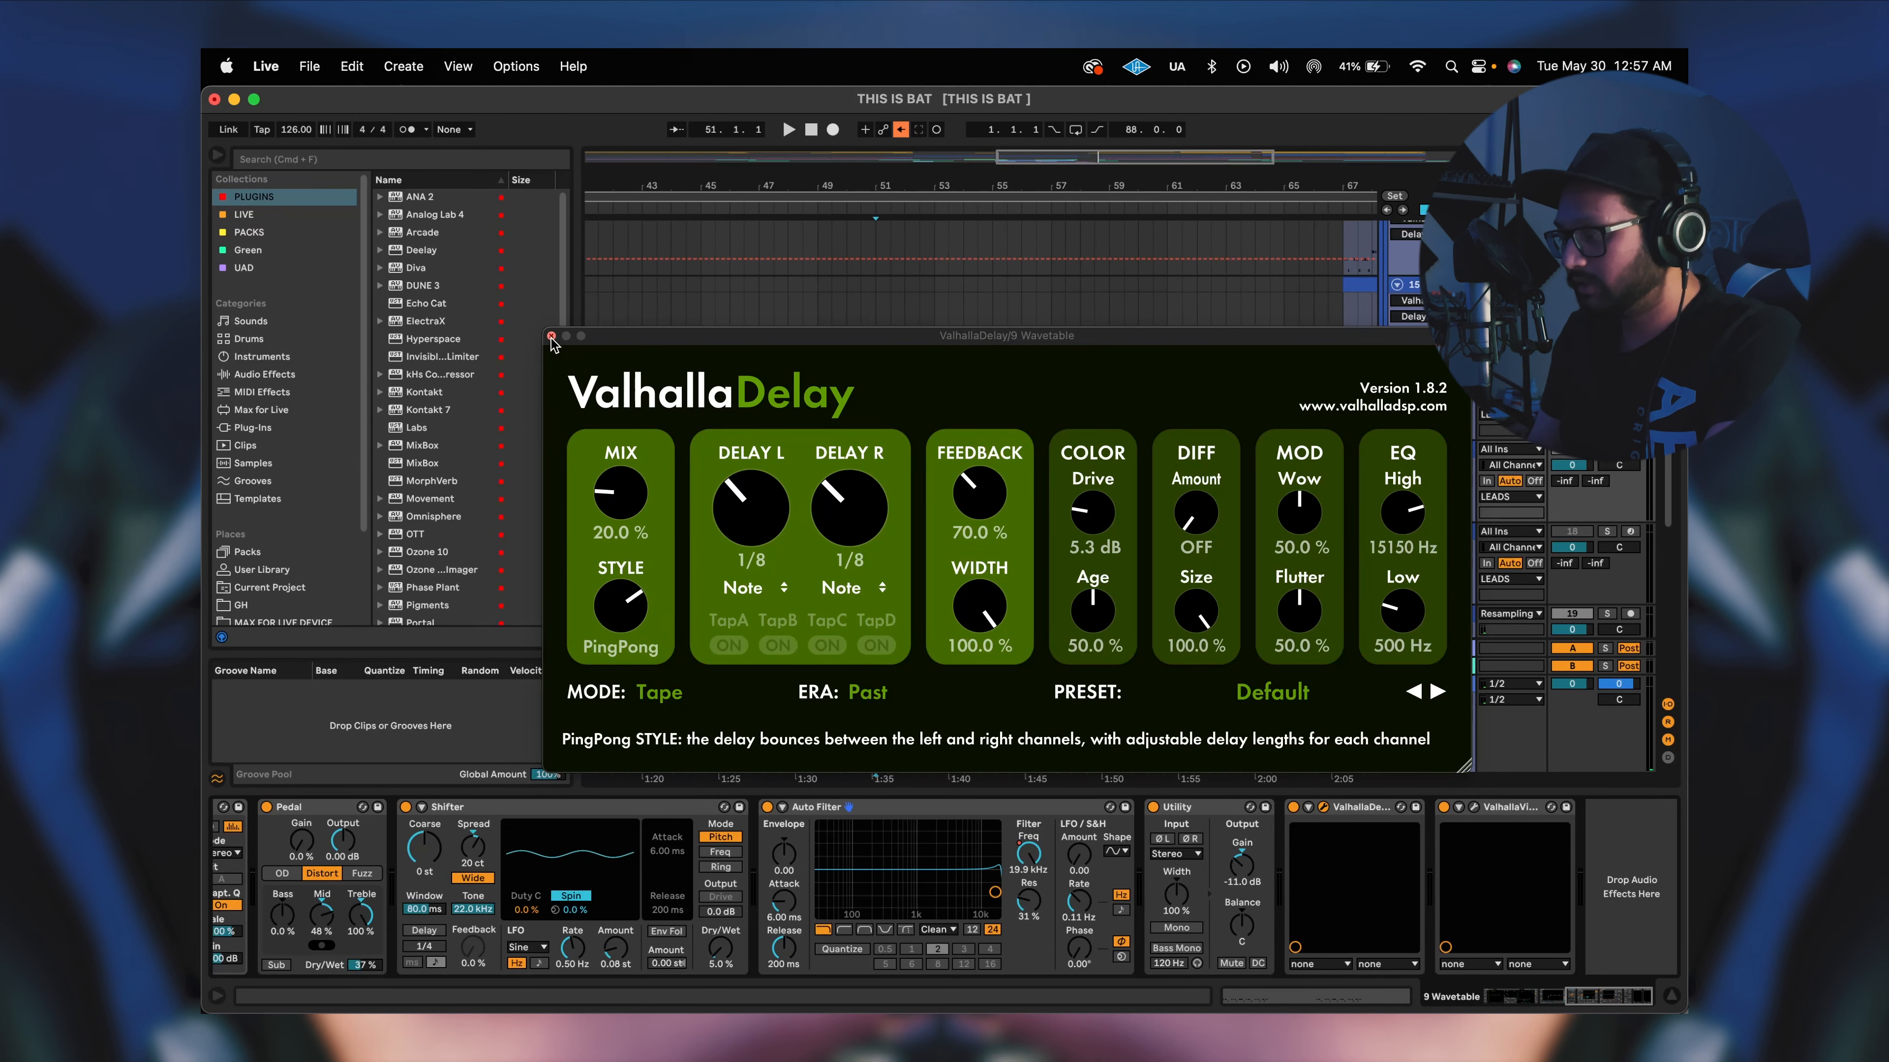
click(1473, 809)
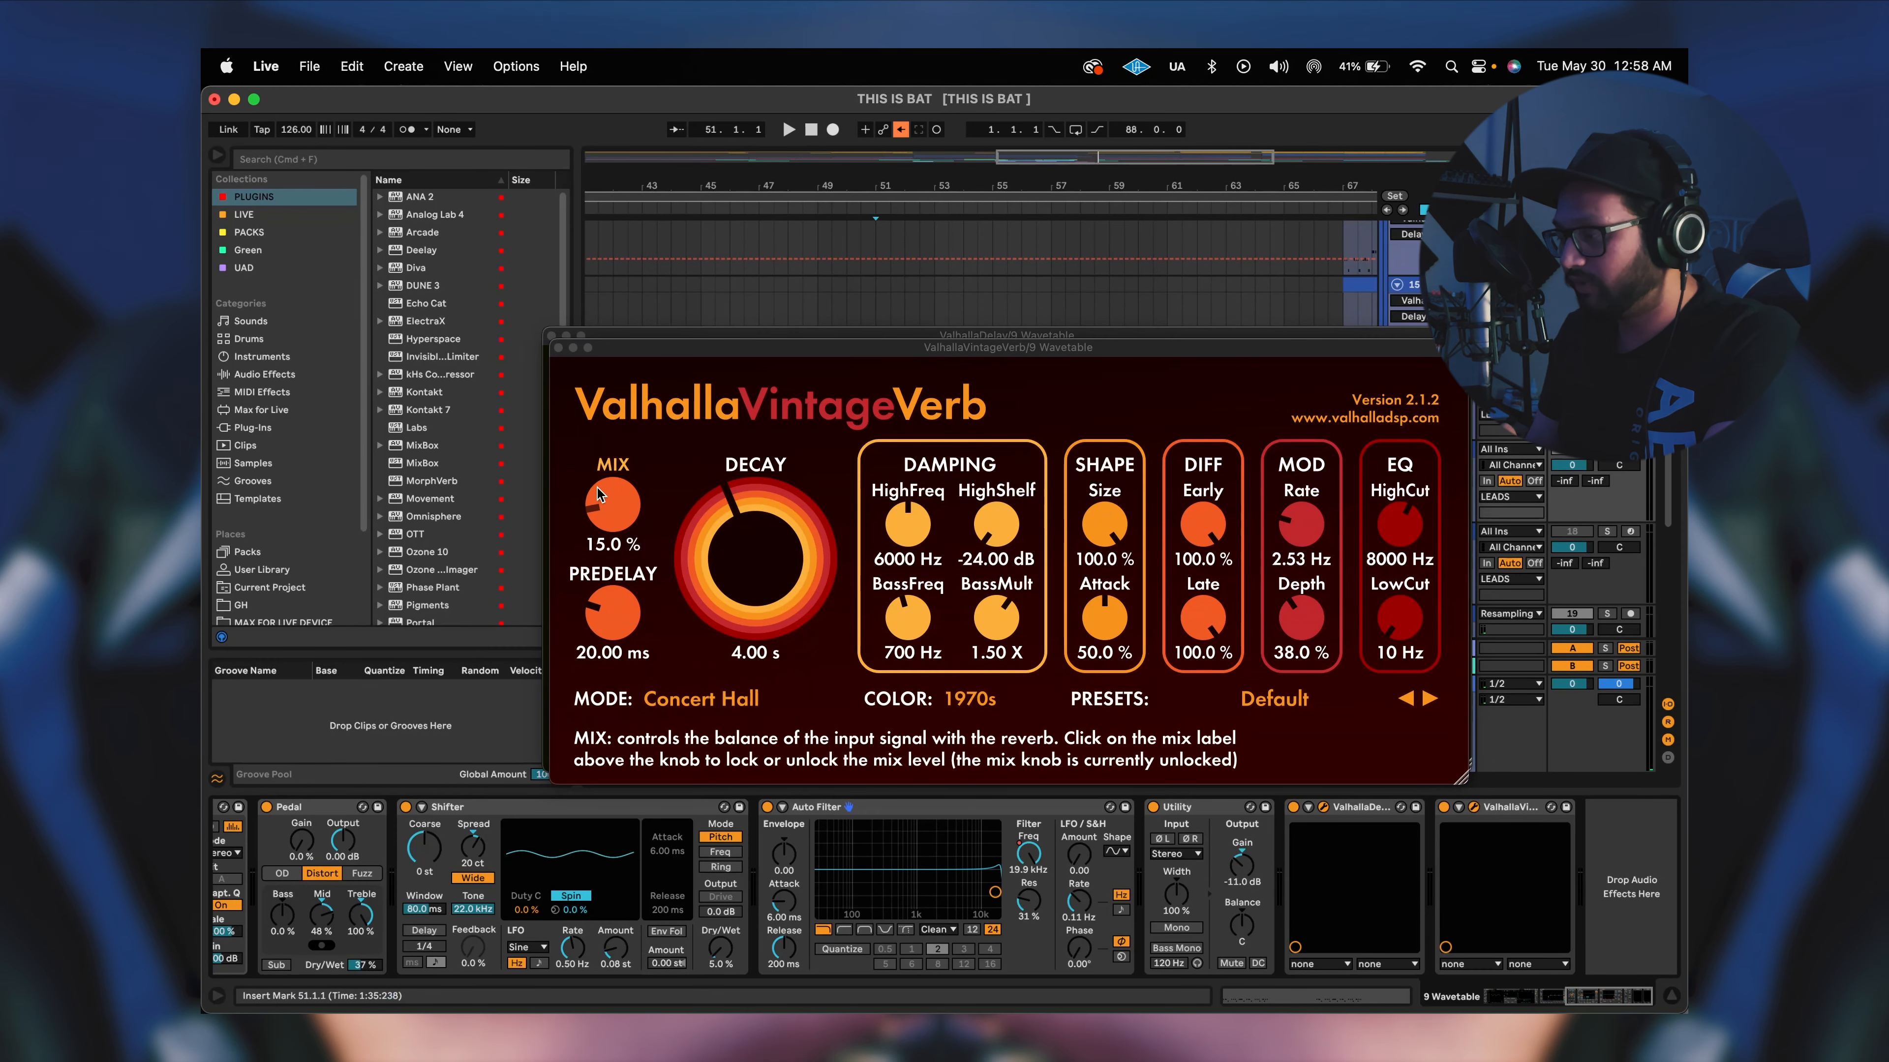
click(558, 347)
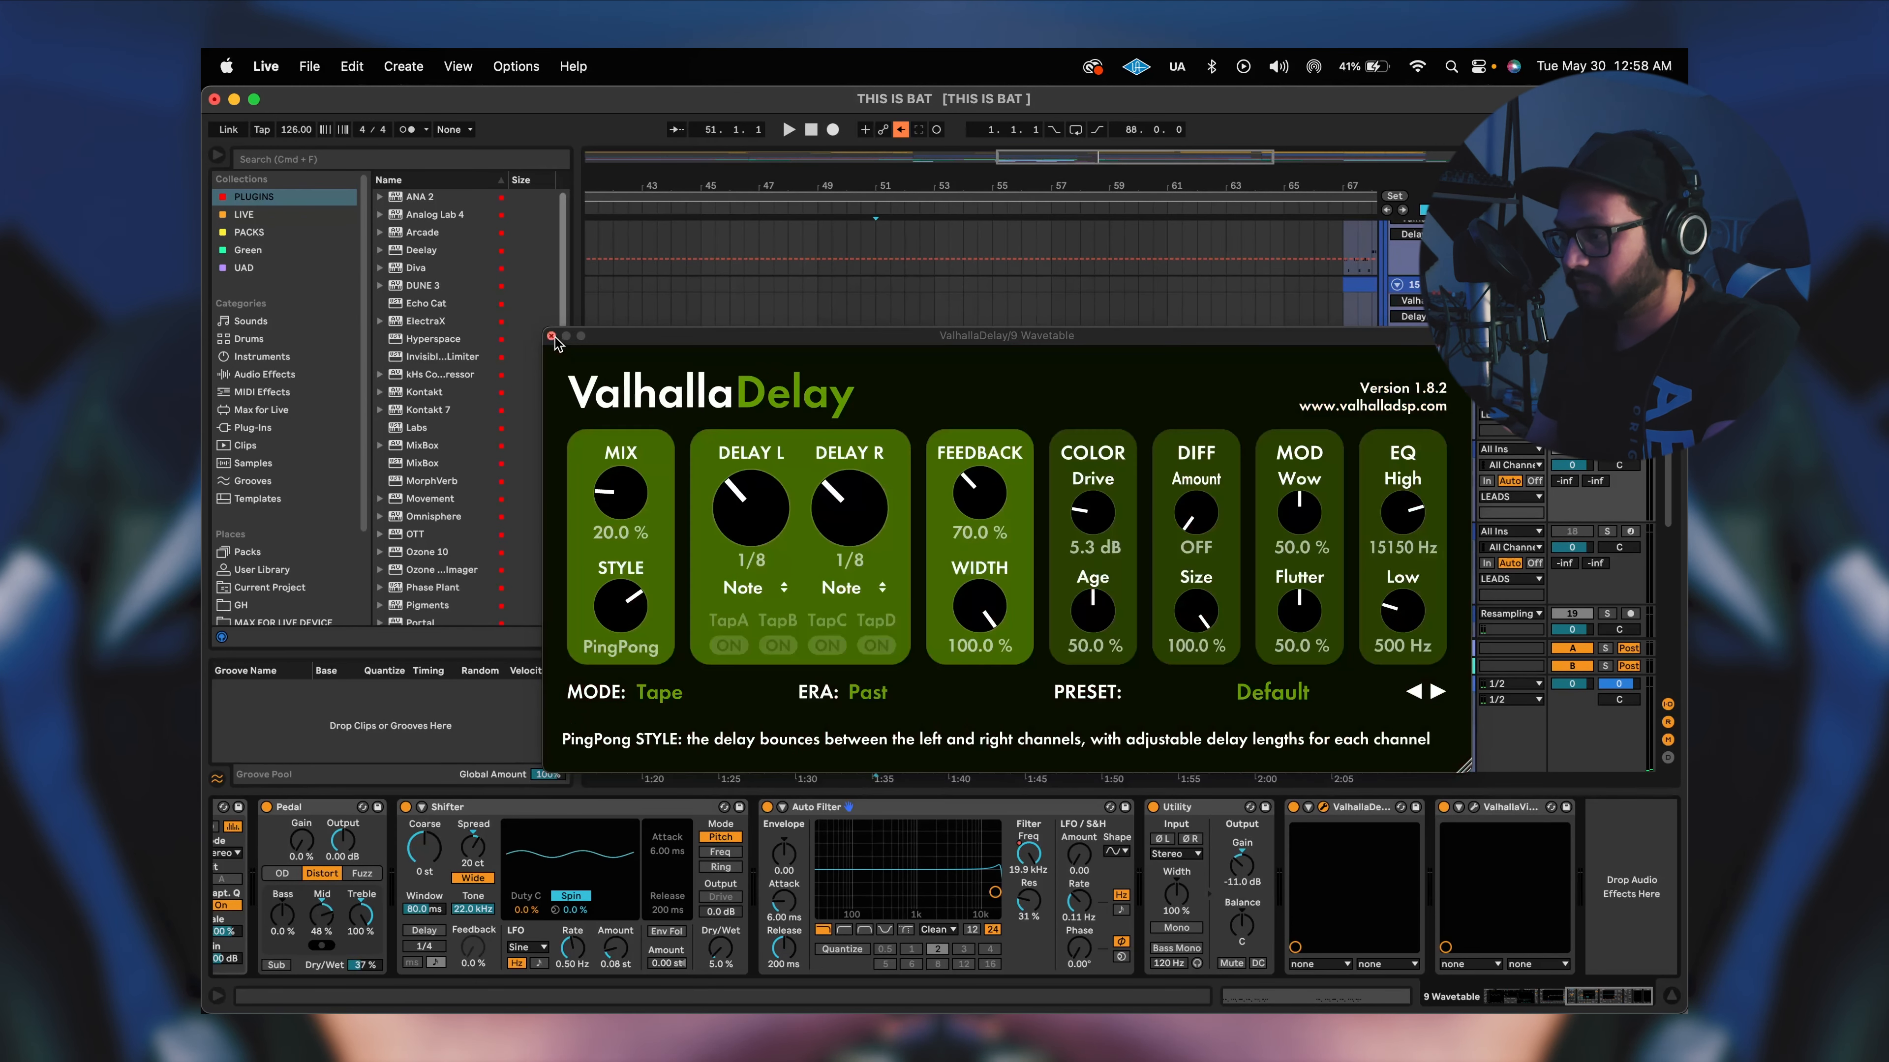
click(551, 336)
Audition the Auto Filter frequency automation on the 9 Wavetable track from bars 33, 37 and 41.
scroll(850, 445, left, 5)
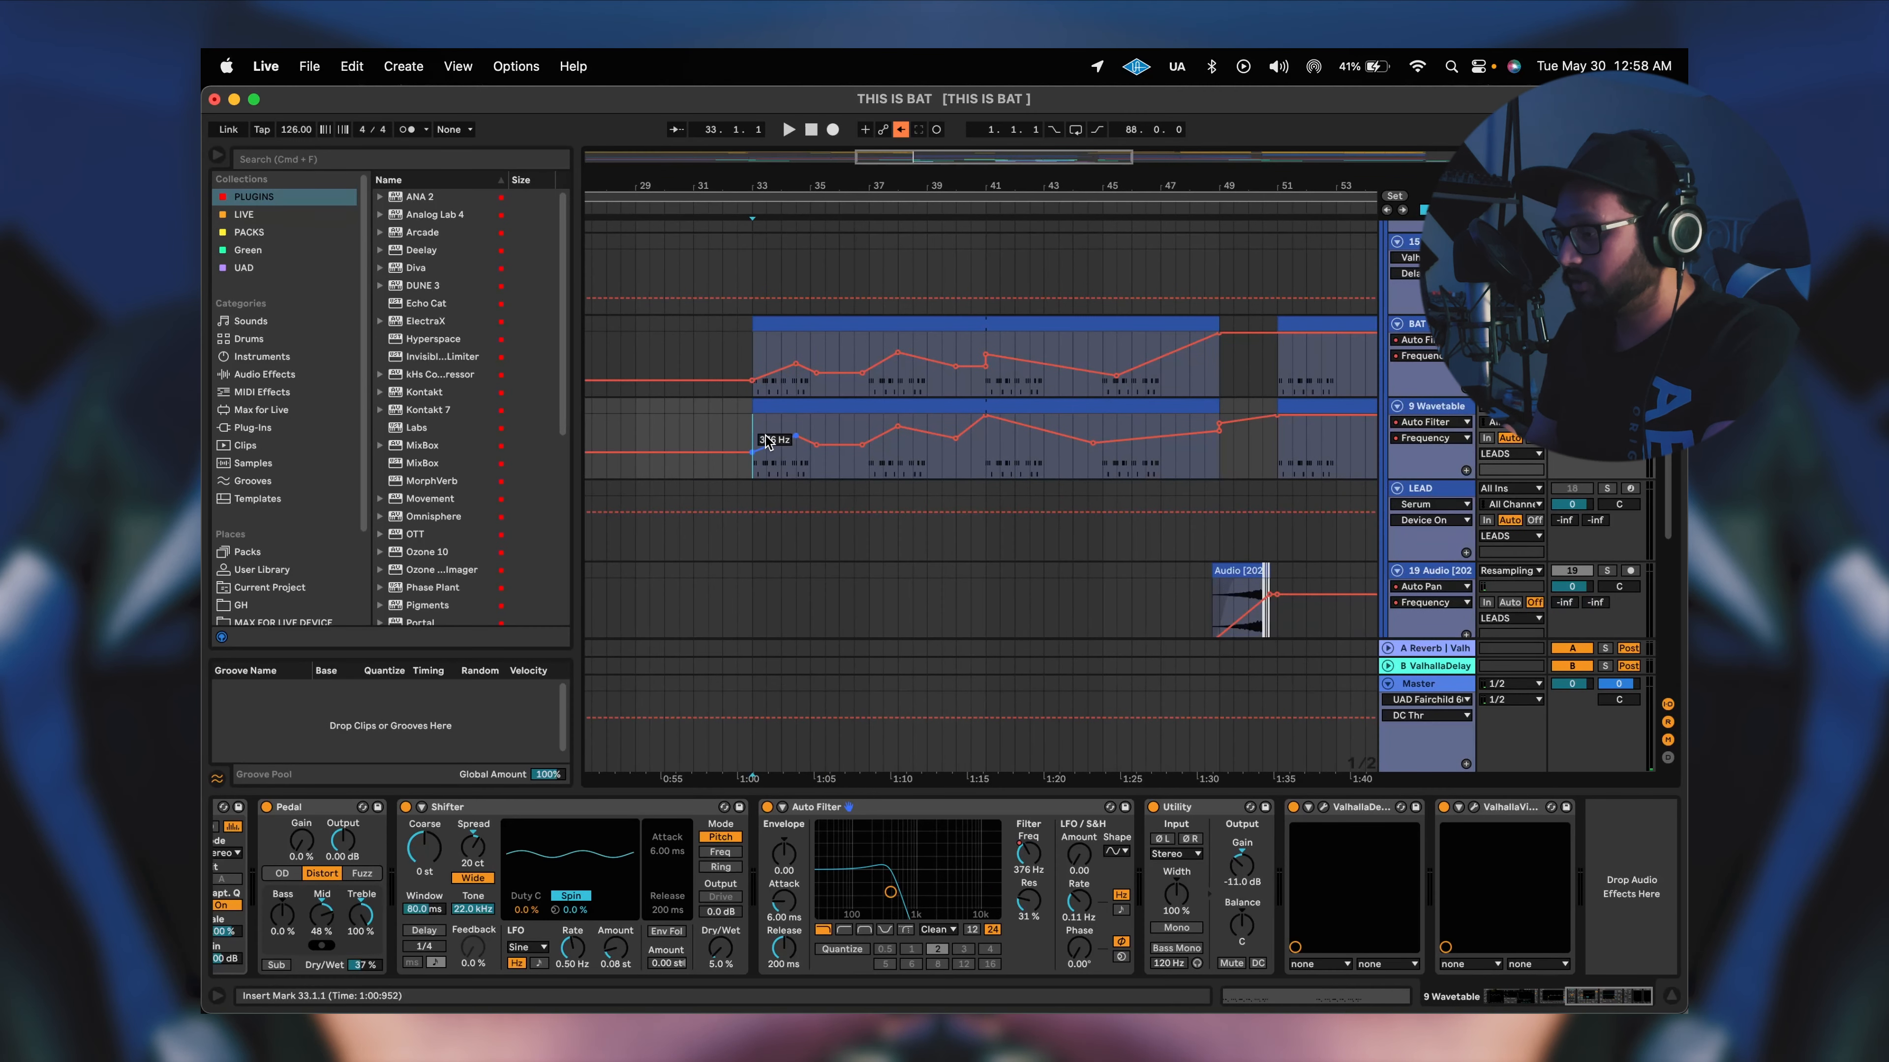
scroll(767, 442, up, 2)
scroll(767, 442, right, 2)
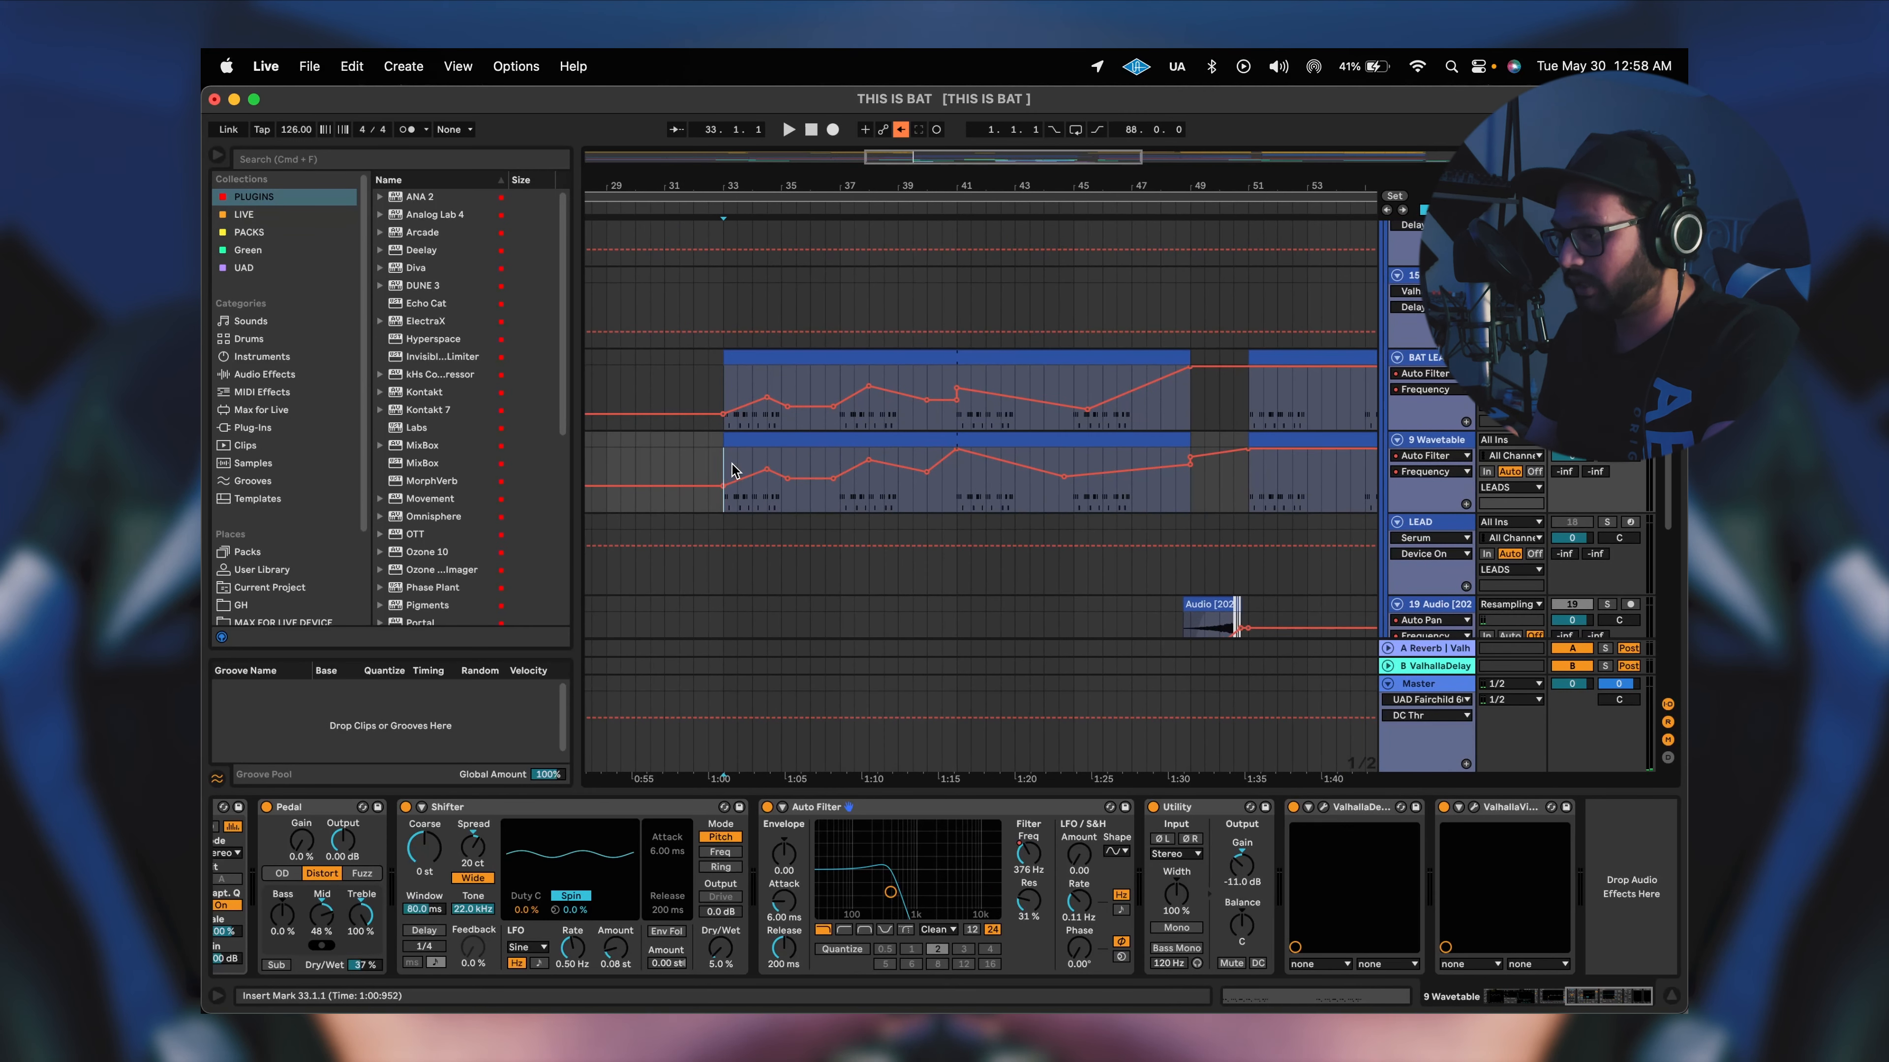
click(723, 462)
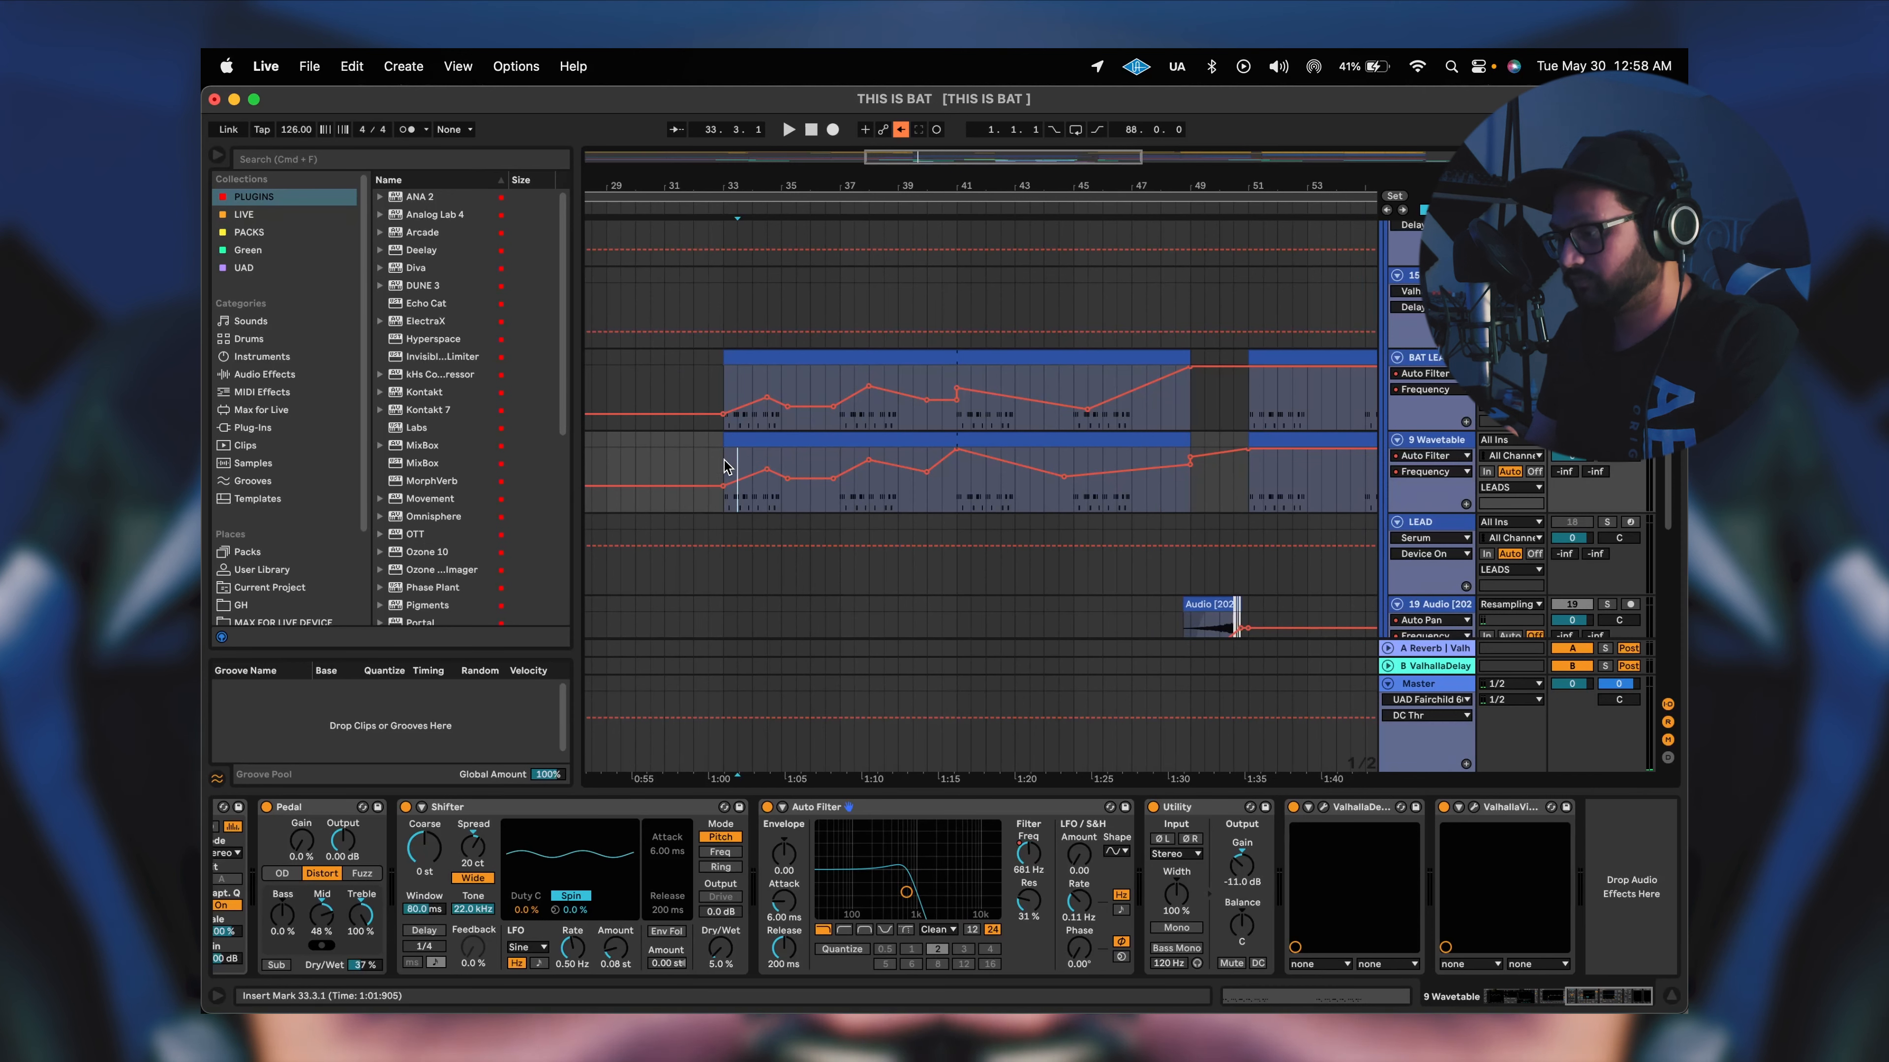
key(space)
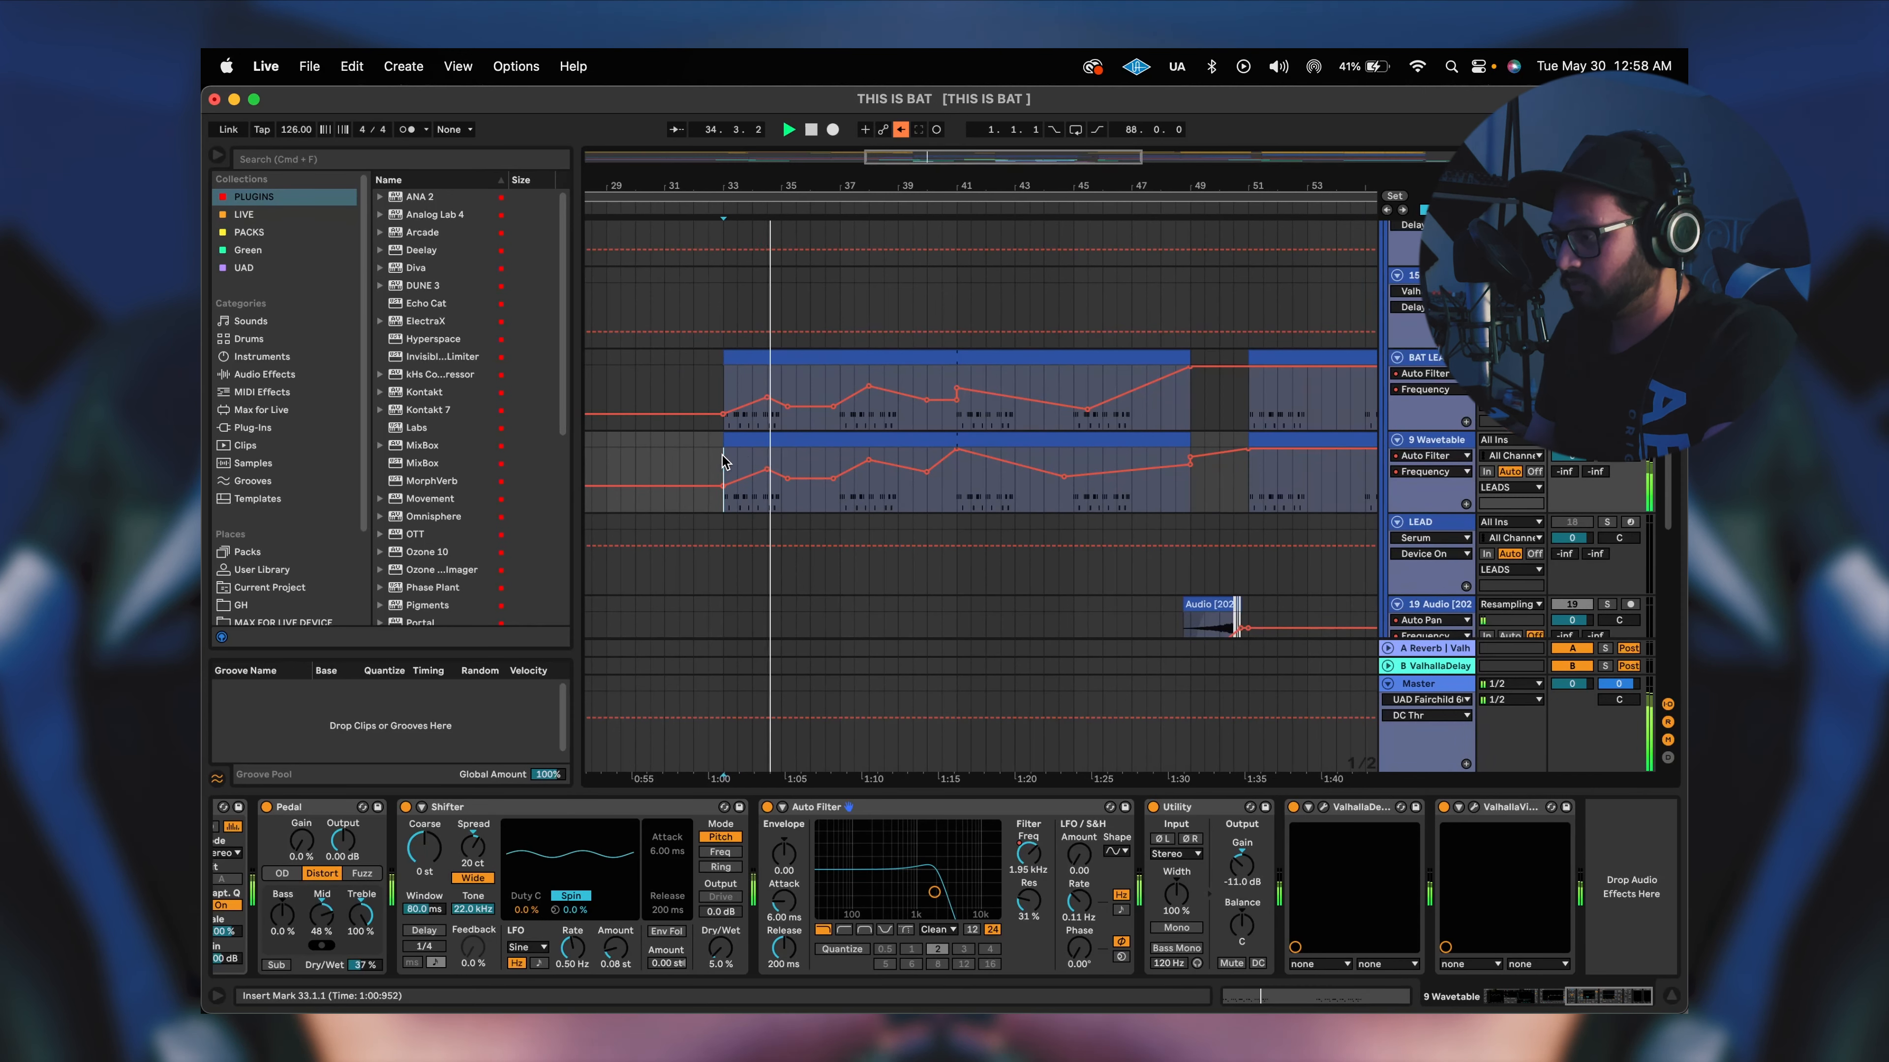
click(841, 462)
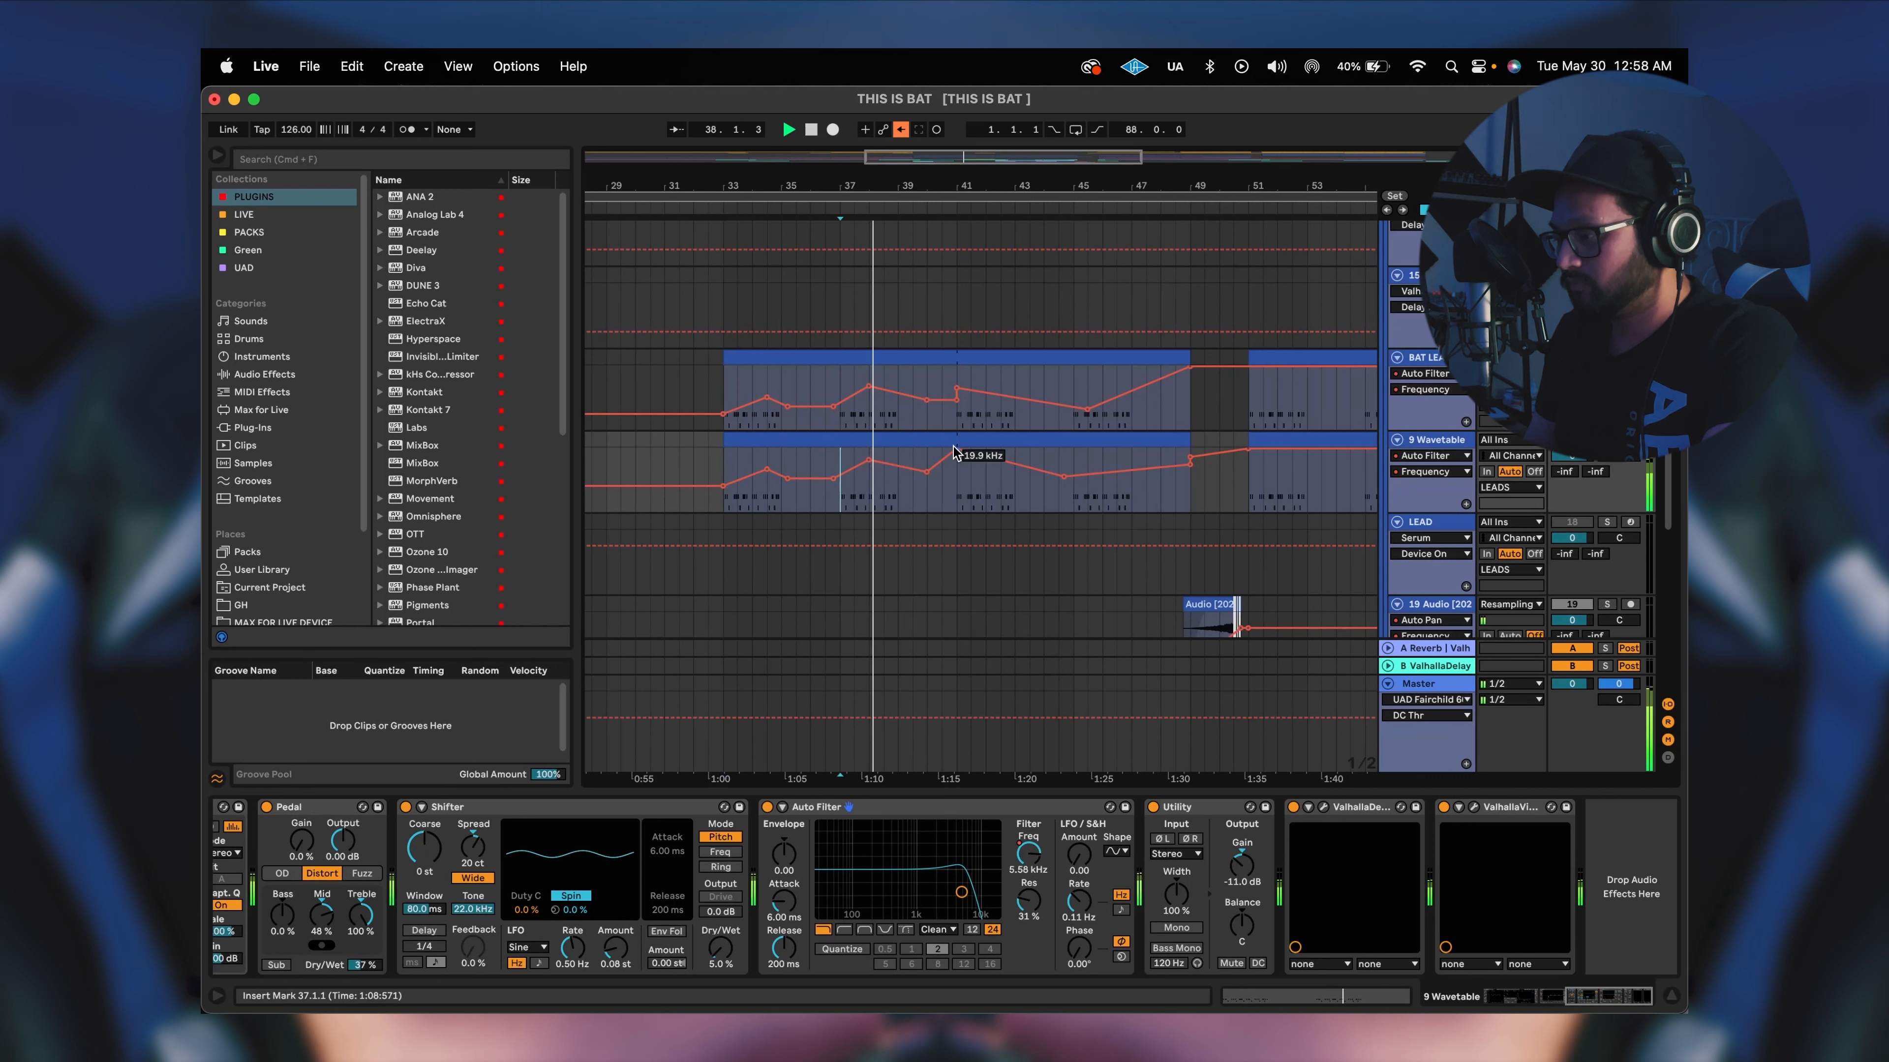
click(959, 491)
scroll(989, 489, down, 5)
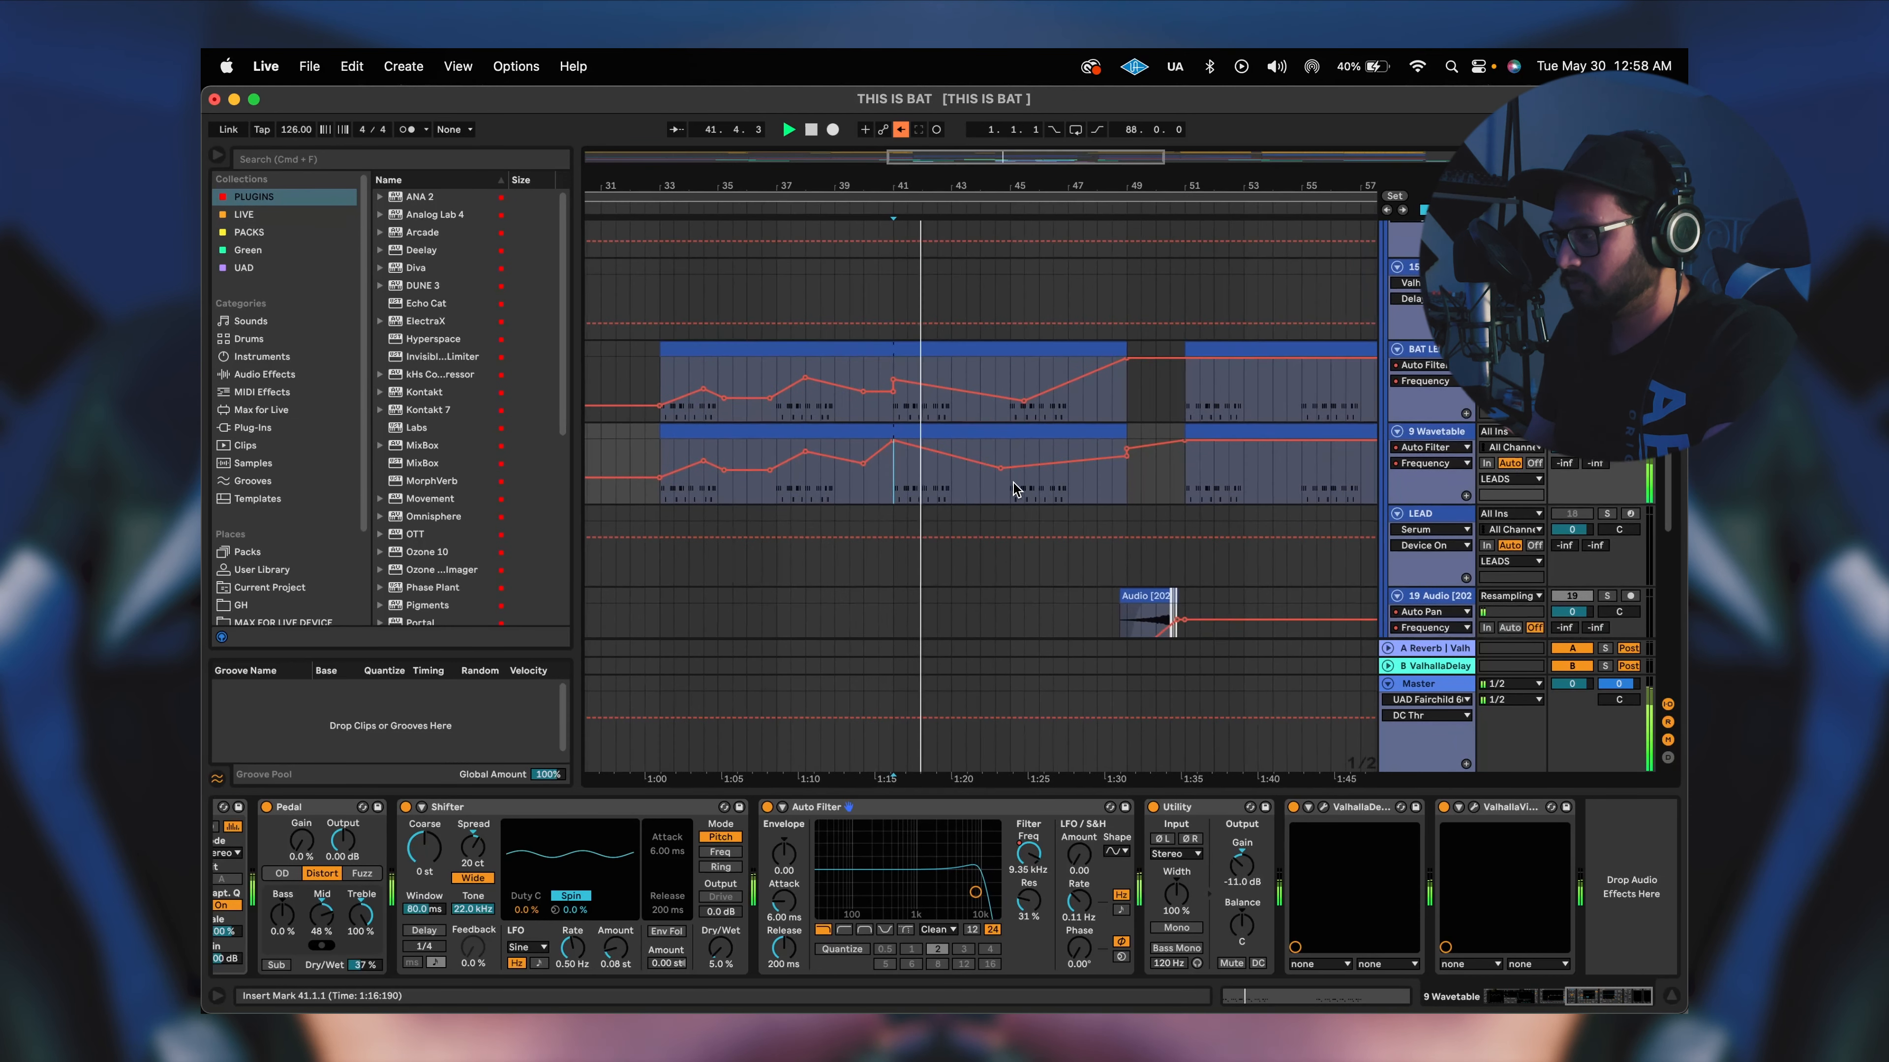
scroll(1013, 483, up, 3)
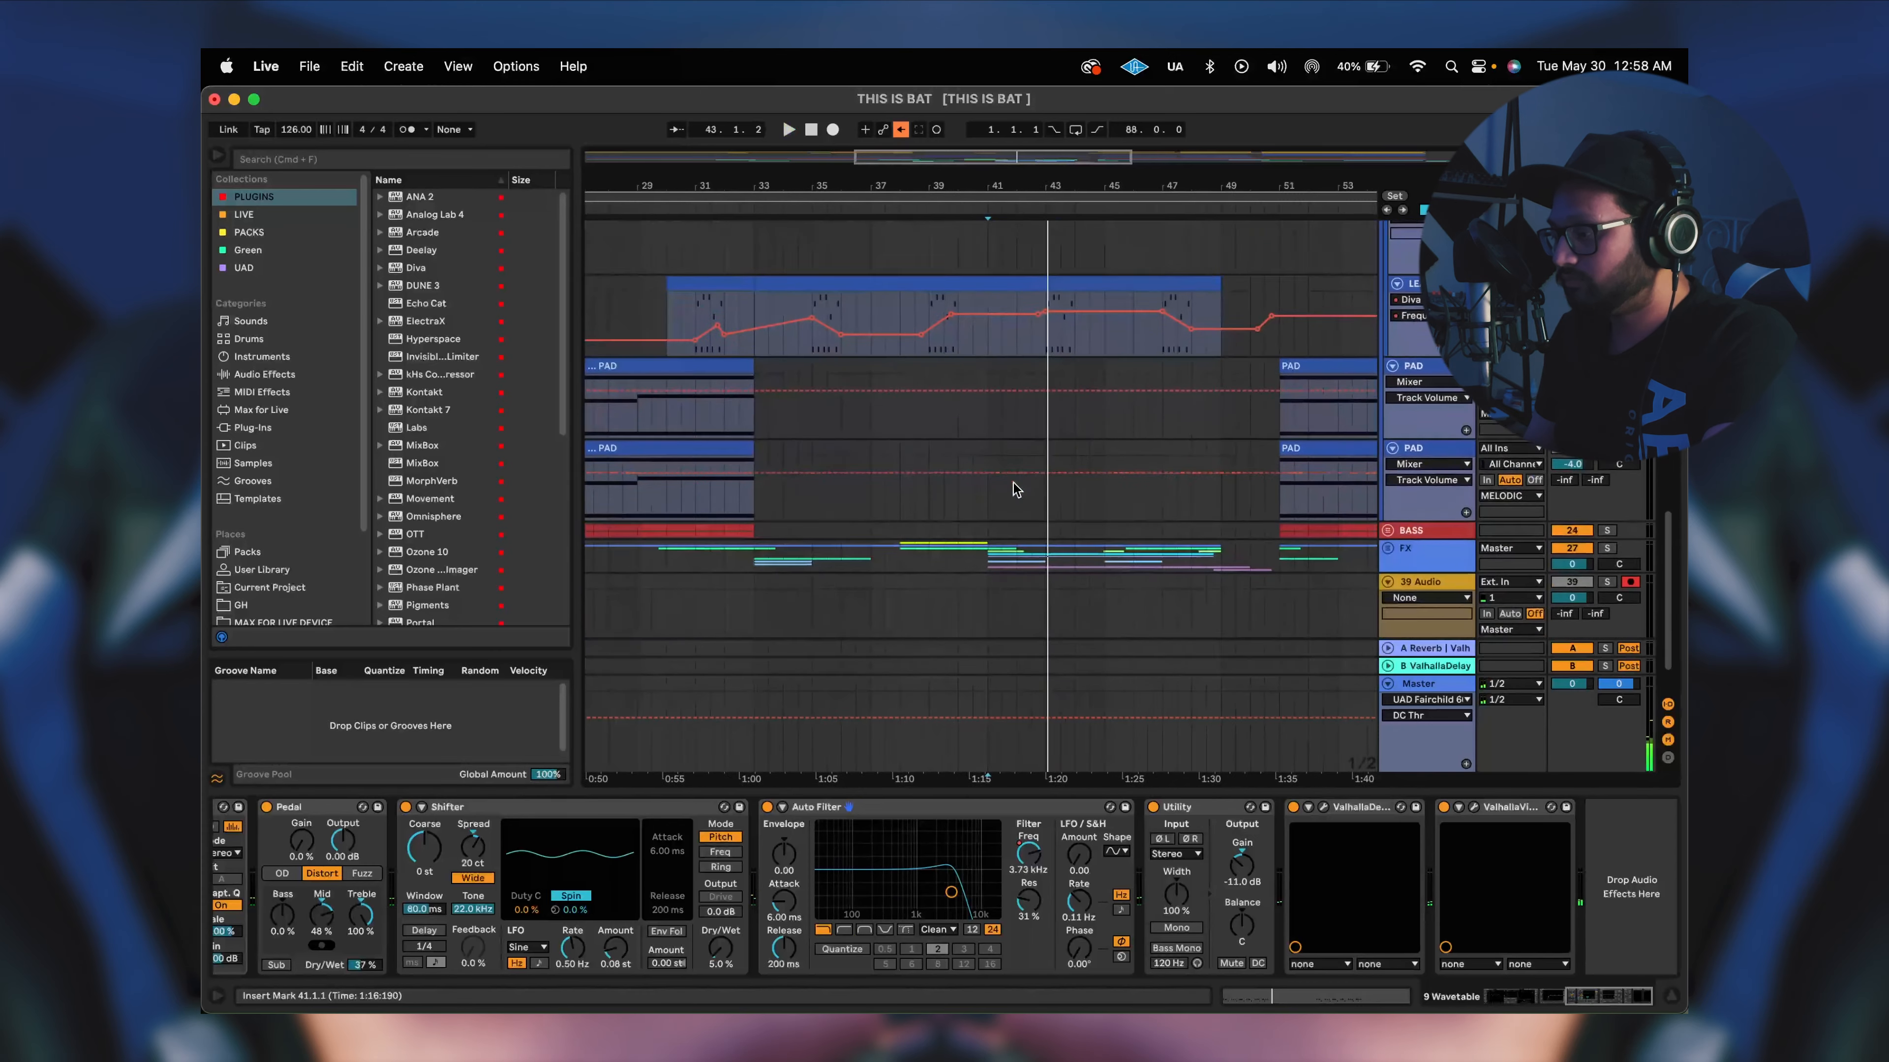
Open the Diva synthesizer on the 10-Diva track, view its filter cutoff, and play the part from bar 67.
click(1043, 369)
scroll(1044, 374, down, 5)
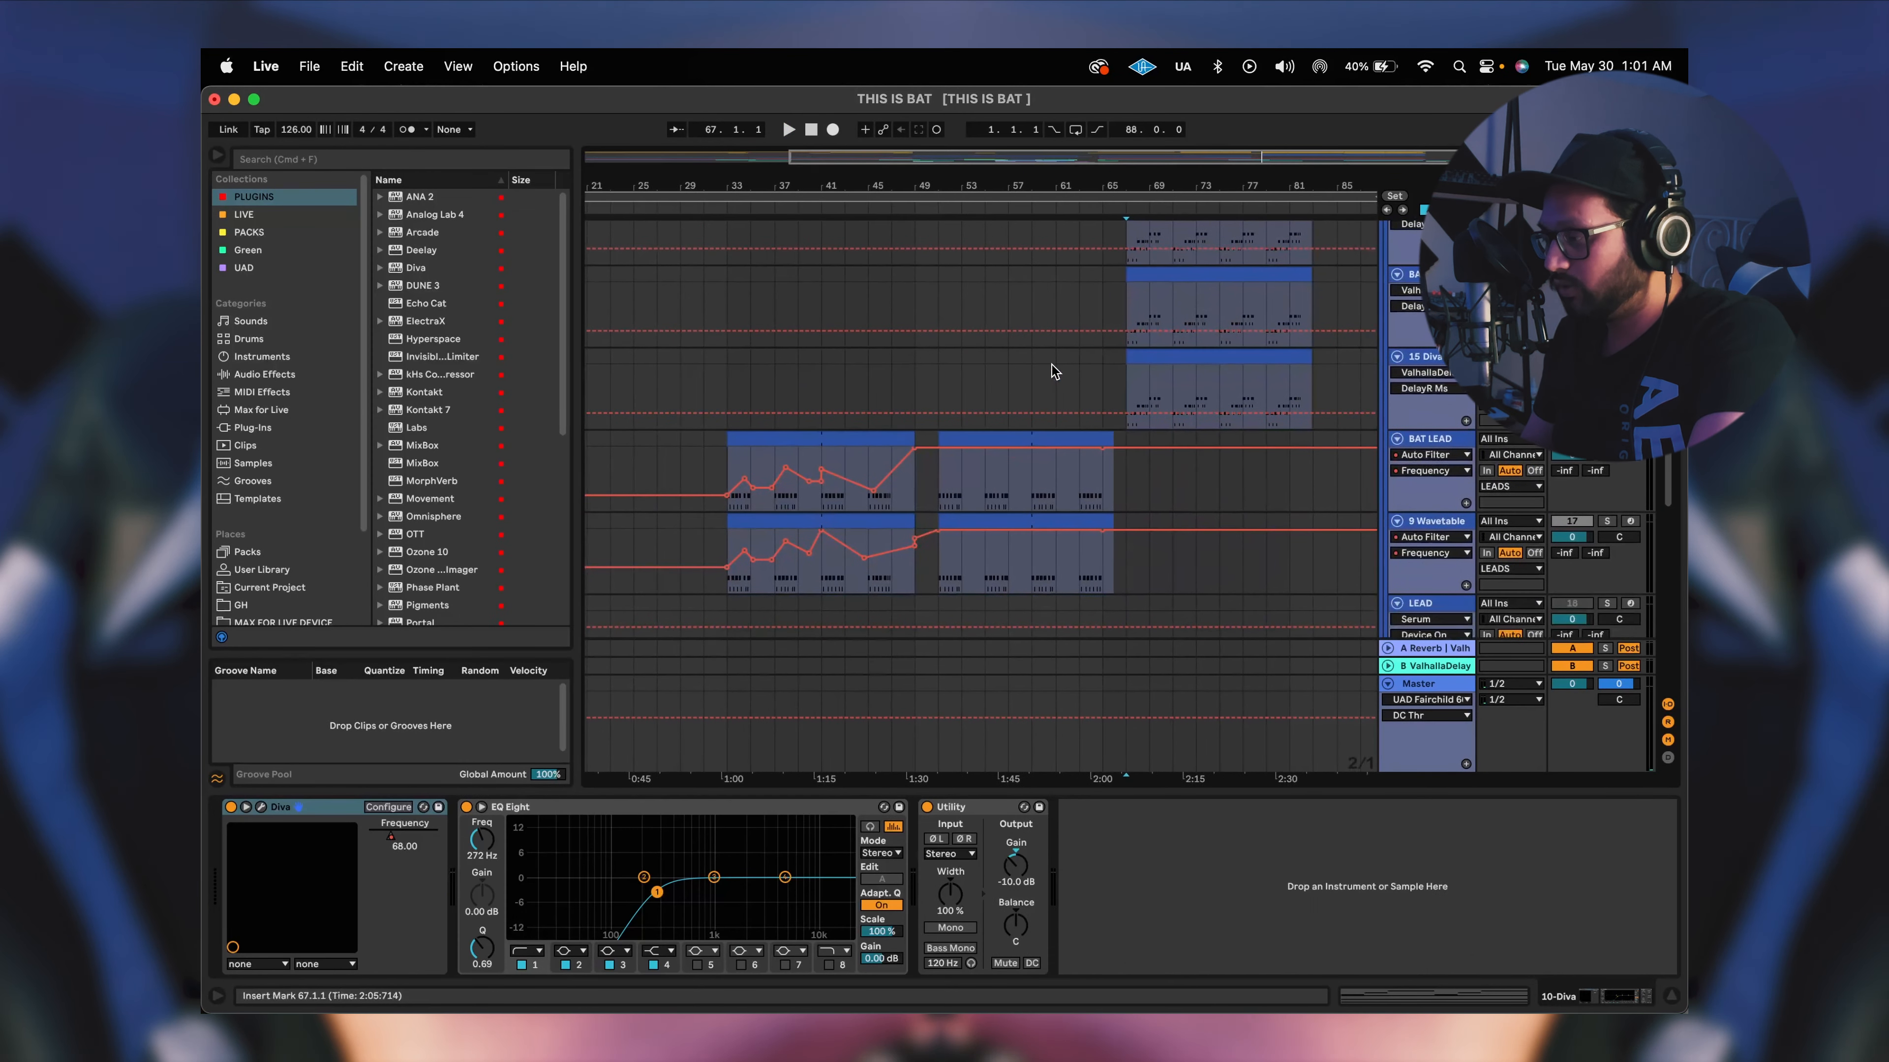
scroll(1052, 369, down, 5)
scroll(1052, 369, right, 3)
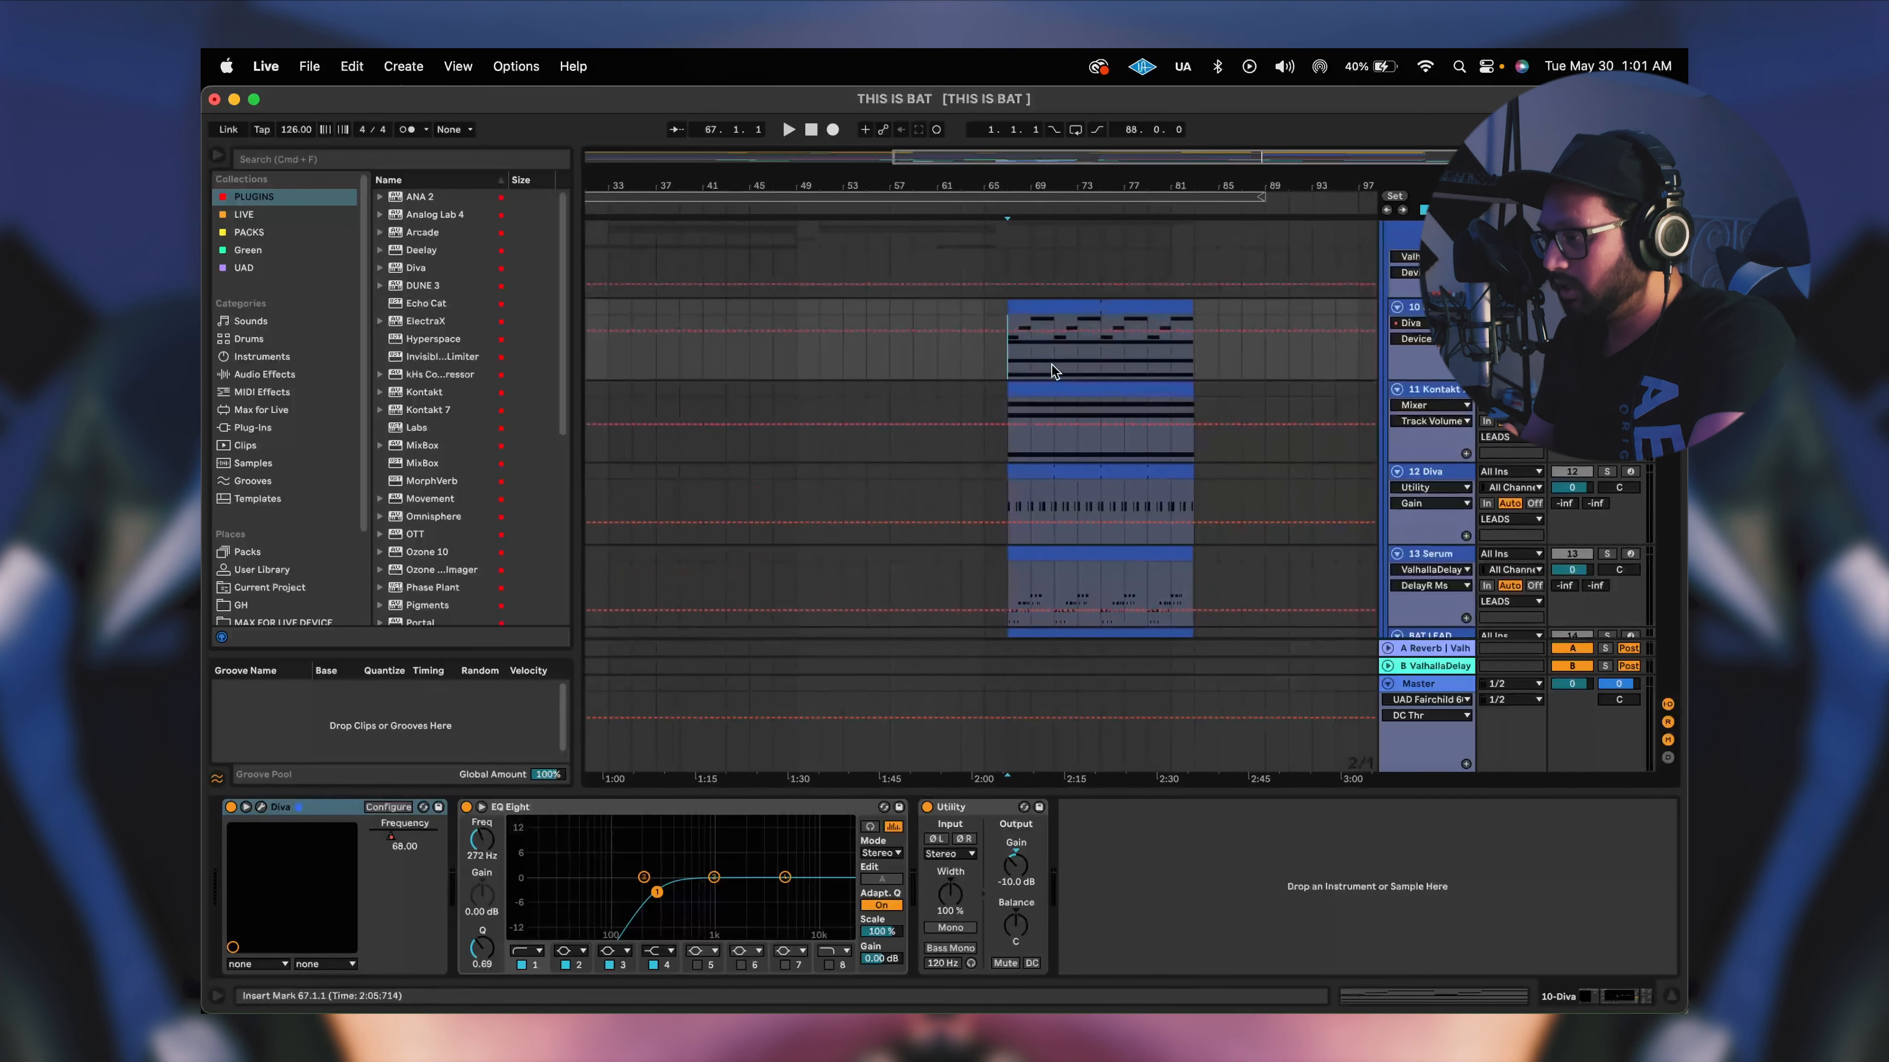
scroll(983, 383, up, 1)
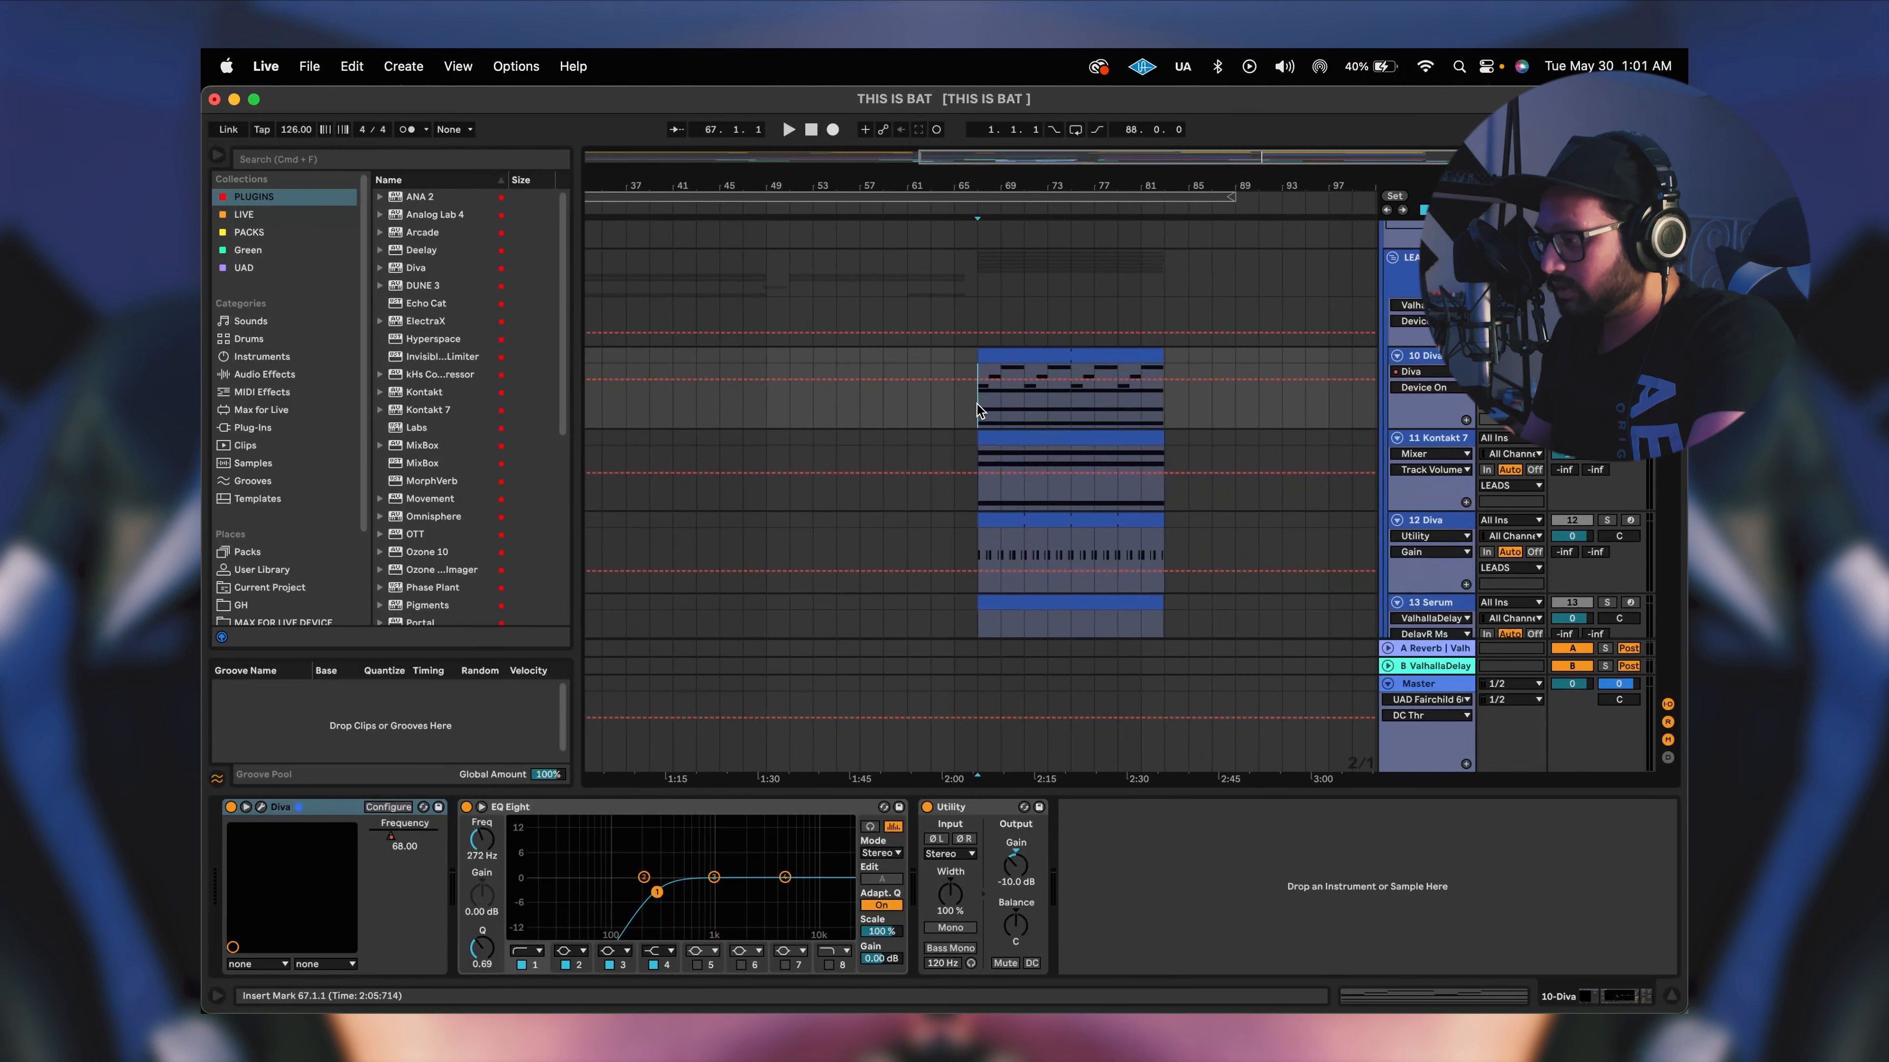
click(261, 807)
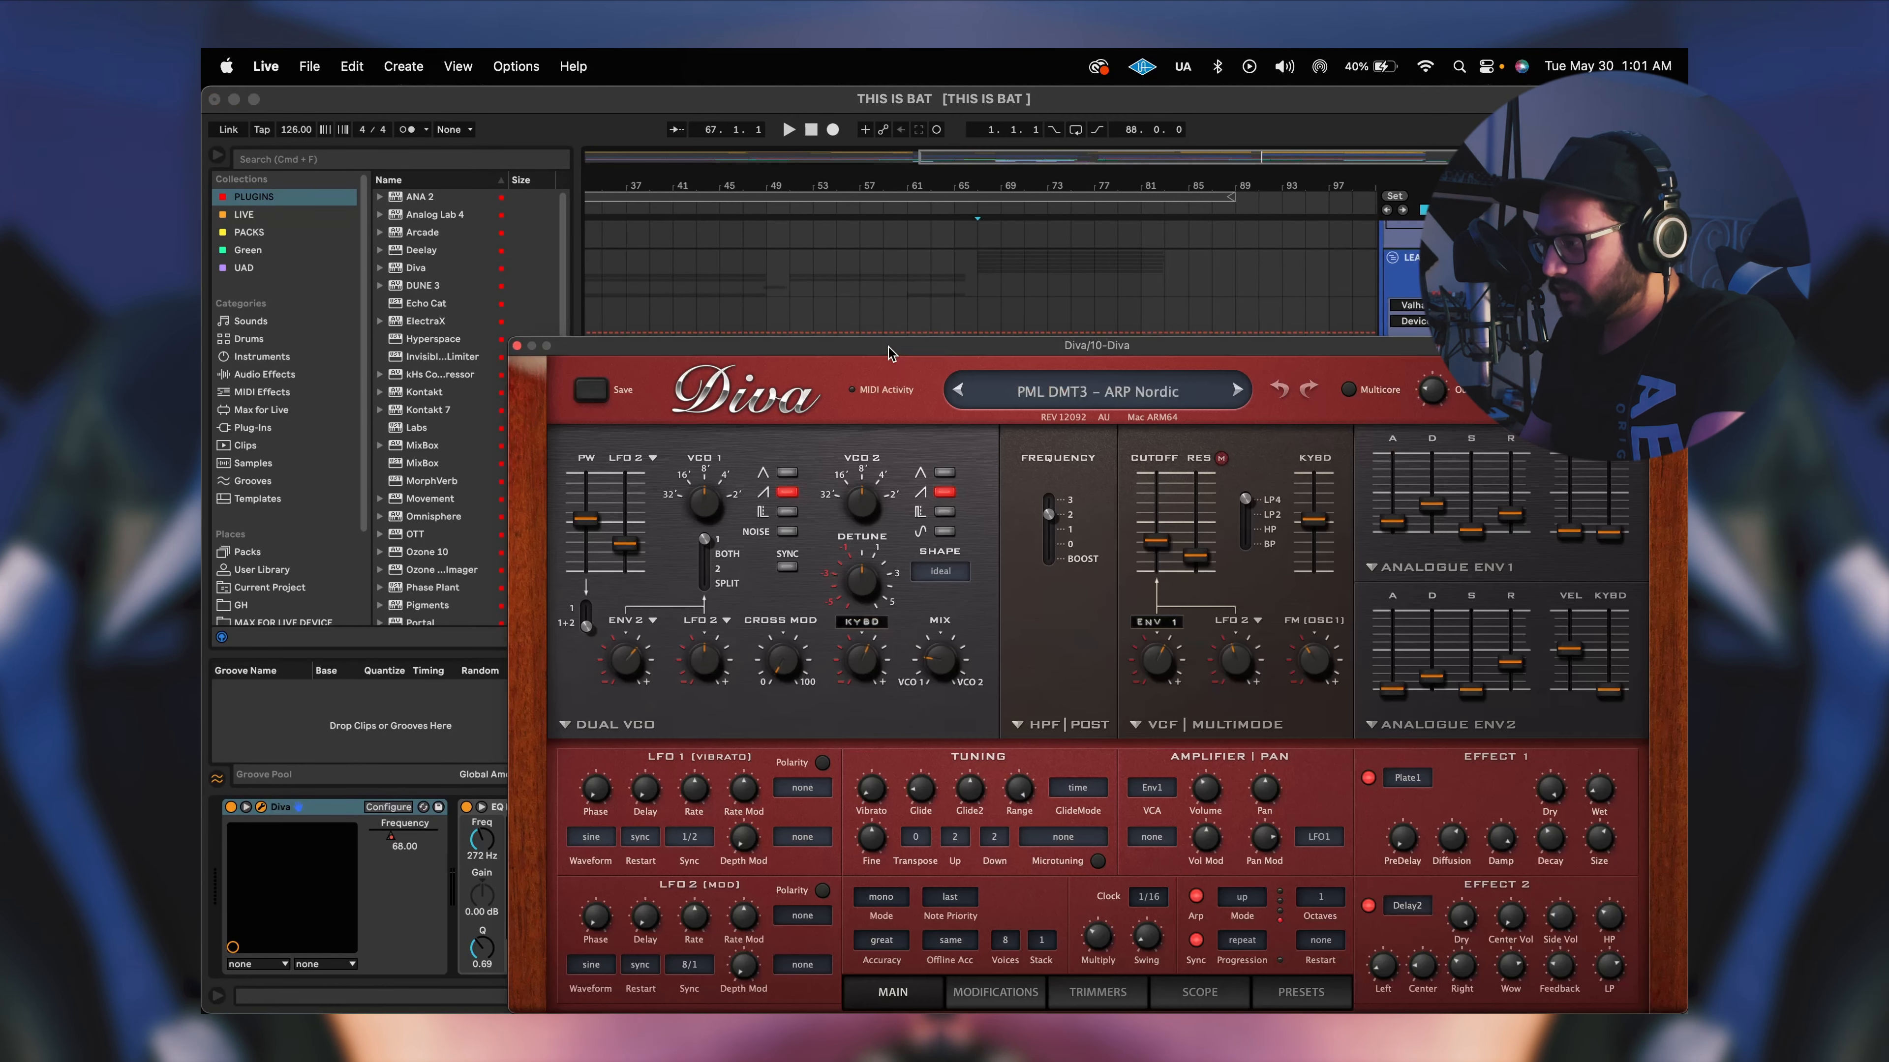
drag(889, 346, 860, 251)
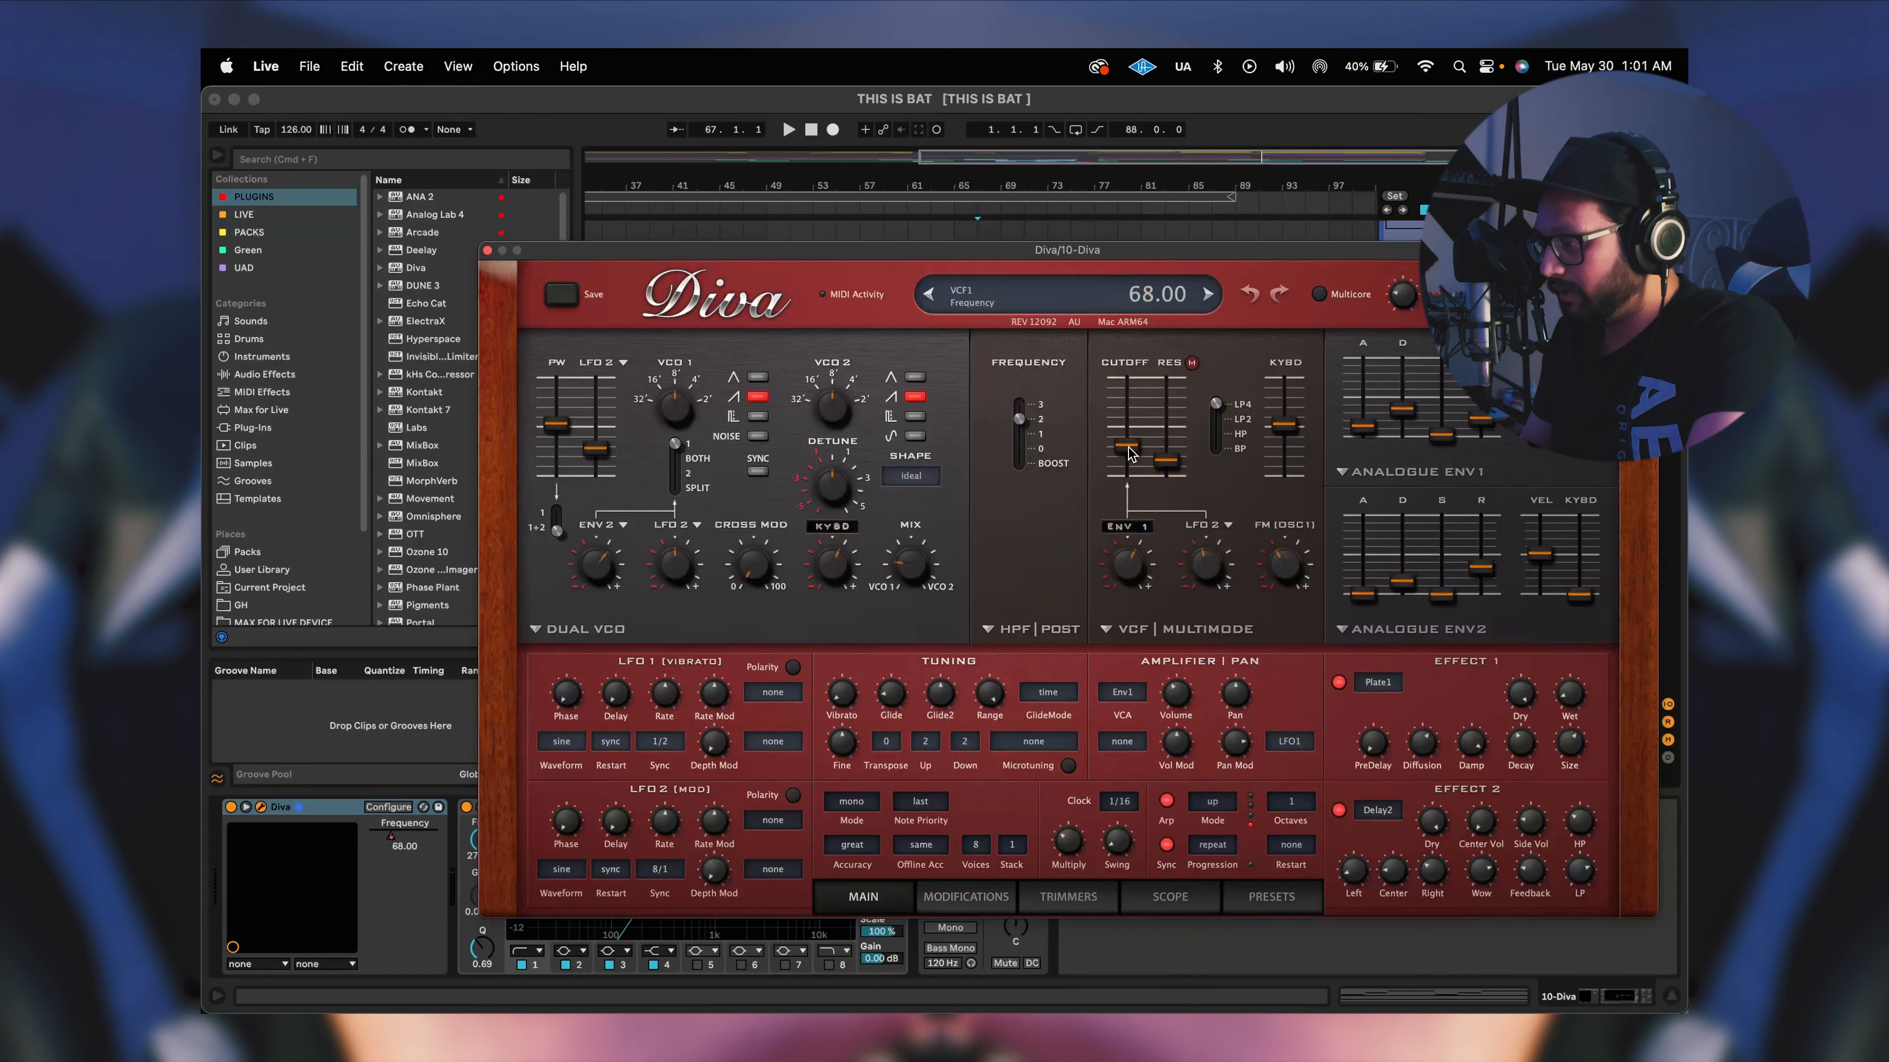
key(space)
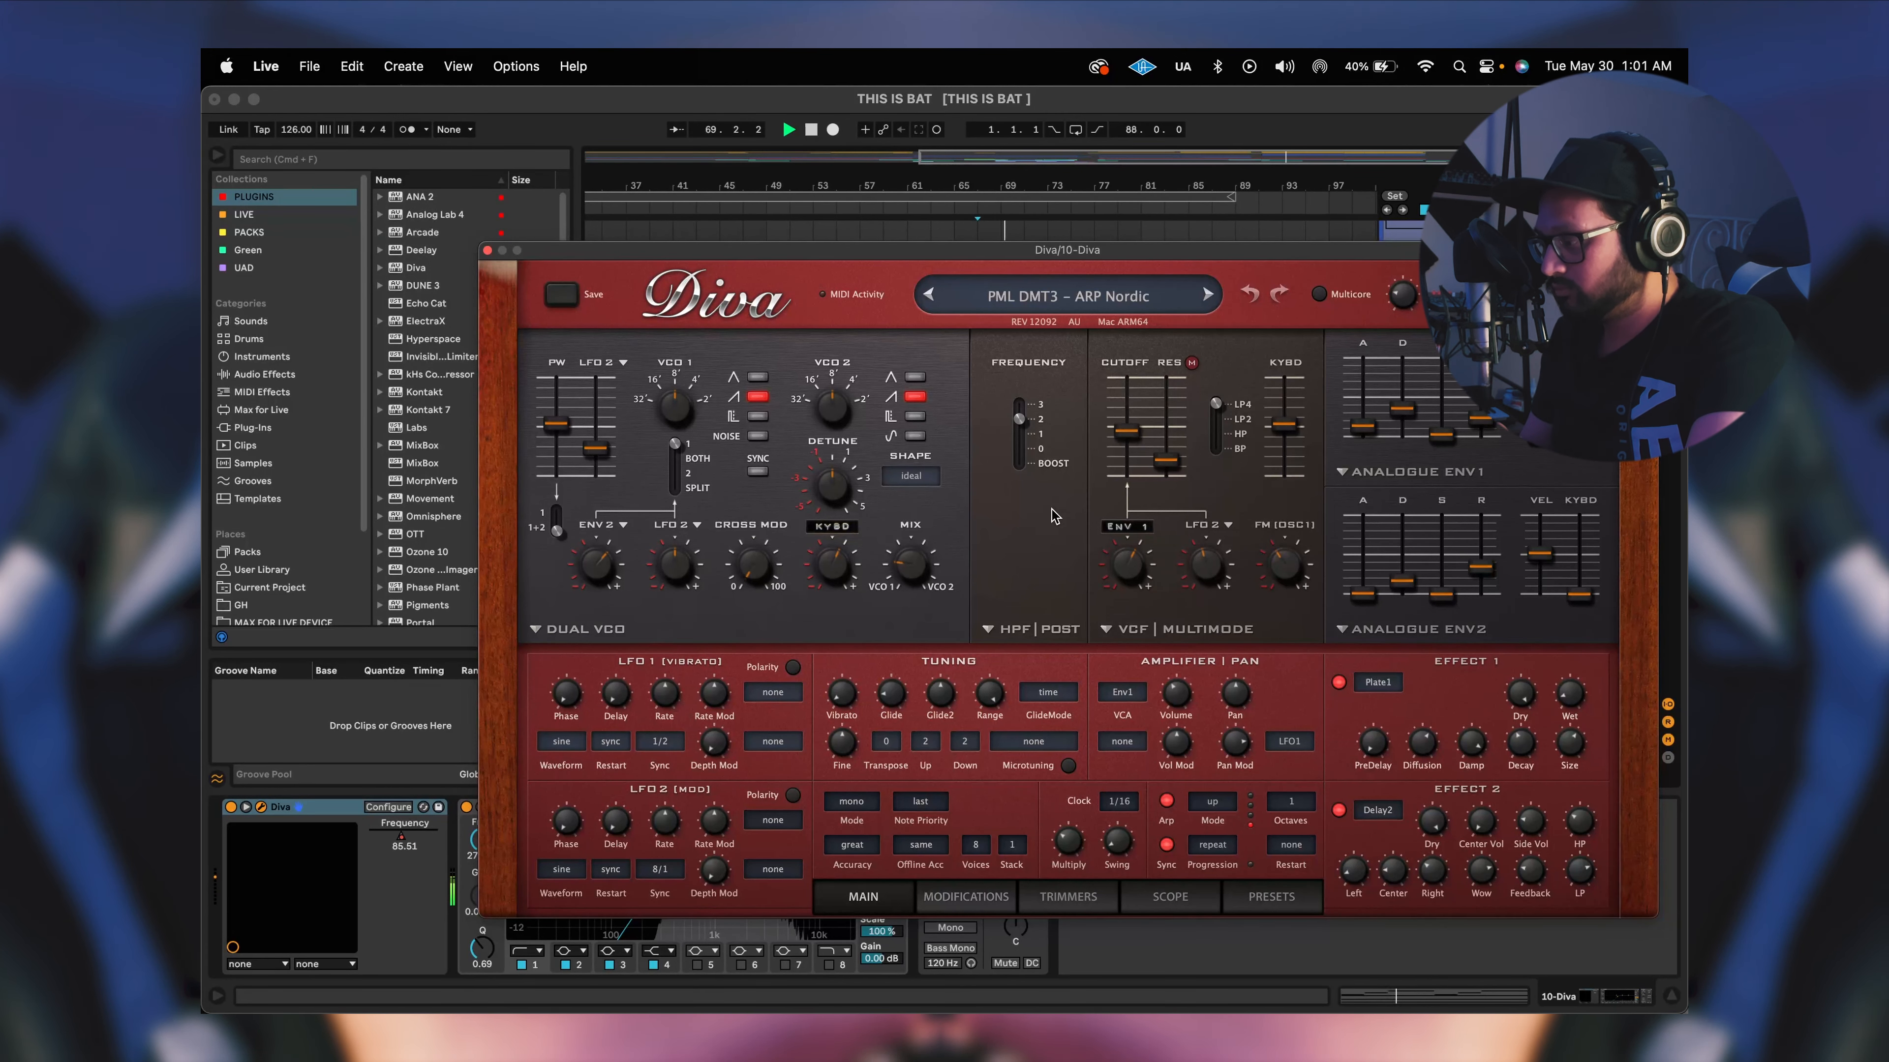
Show the Diva Frequency automation on the 10-Diva track during playback, and close the synthesizer window.
drag(904, 249, 996, 408)
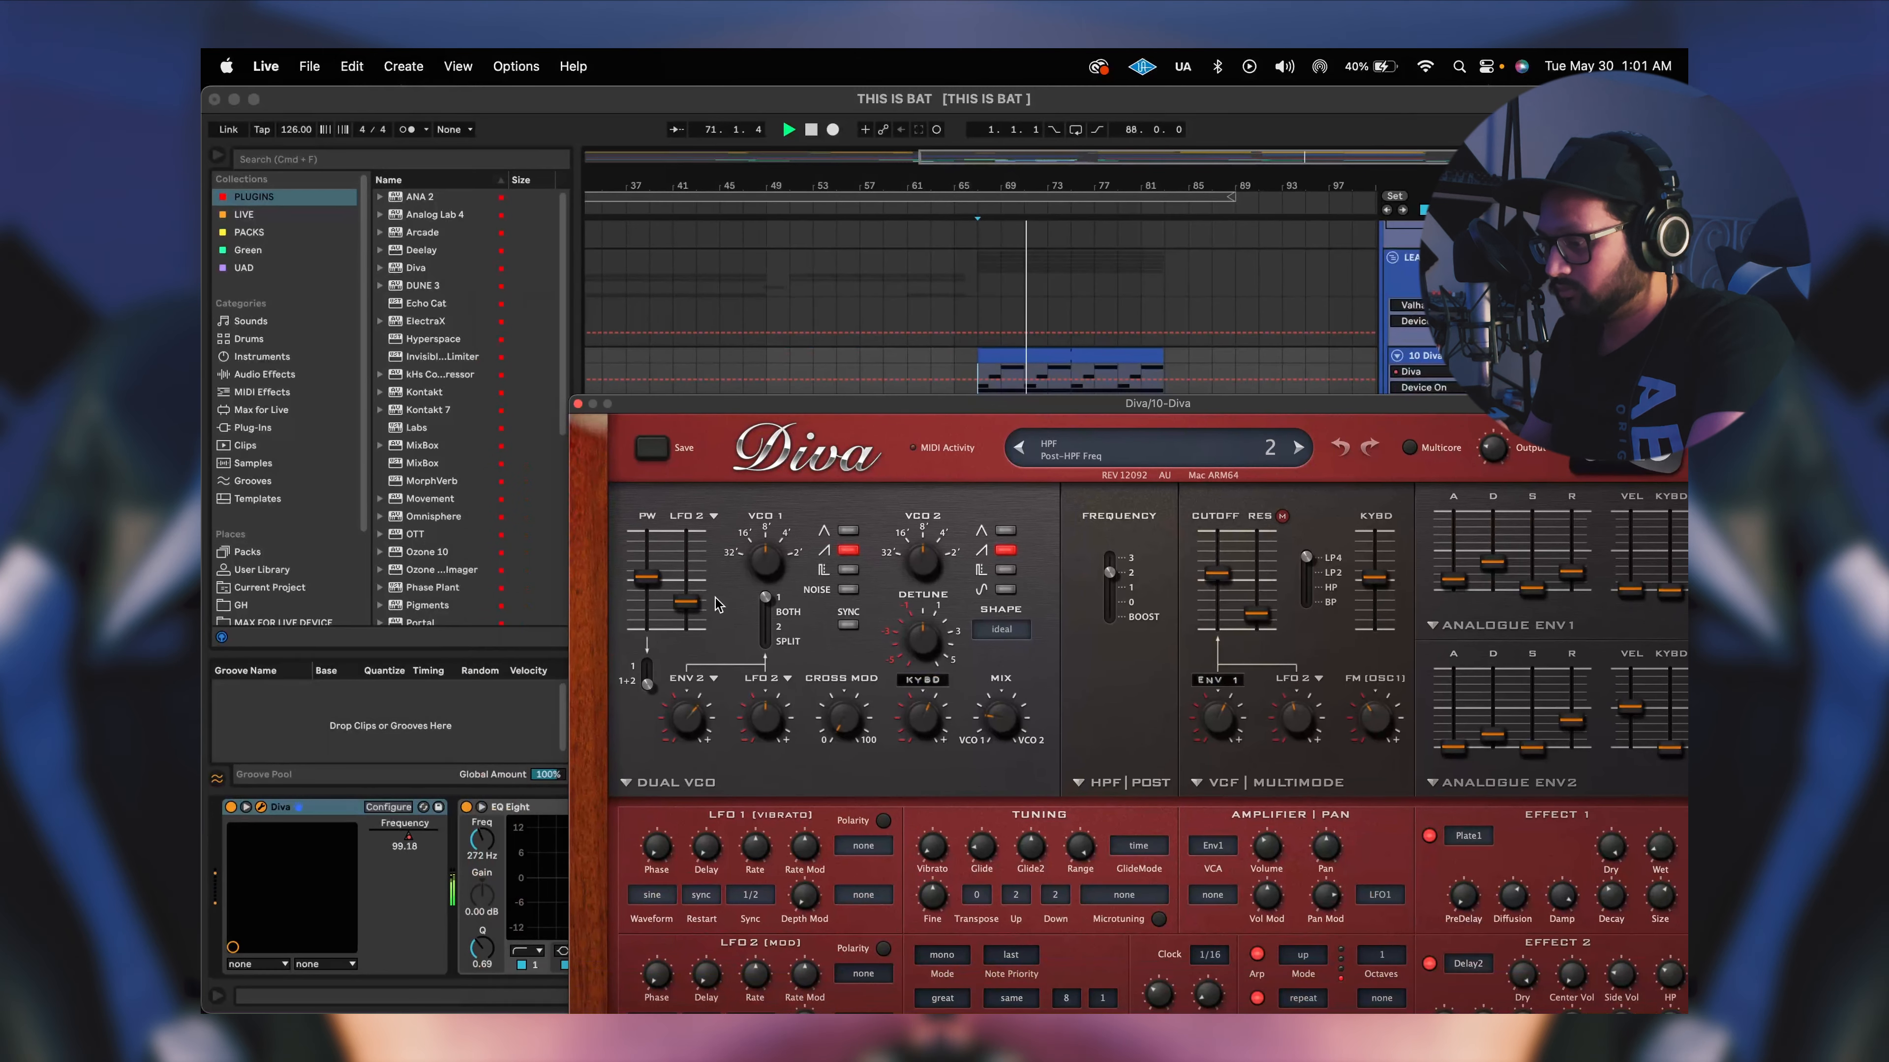
right_click(426, 823)
click(461, 844)
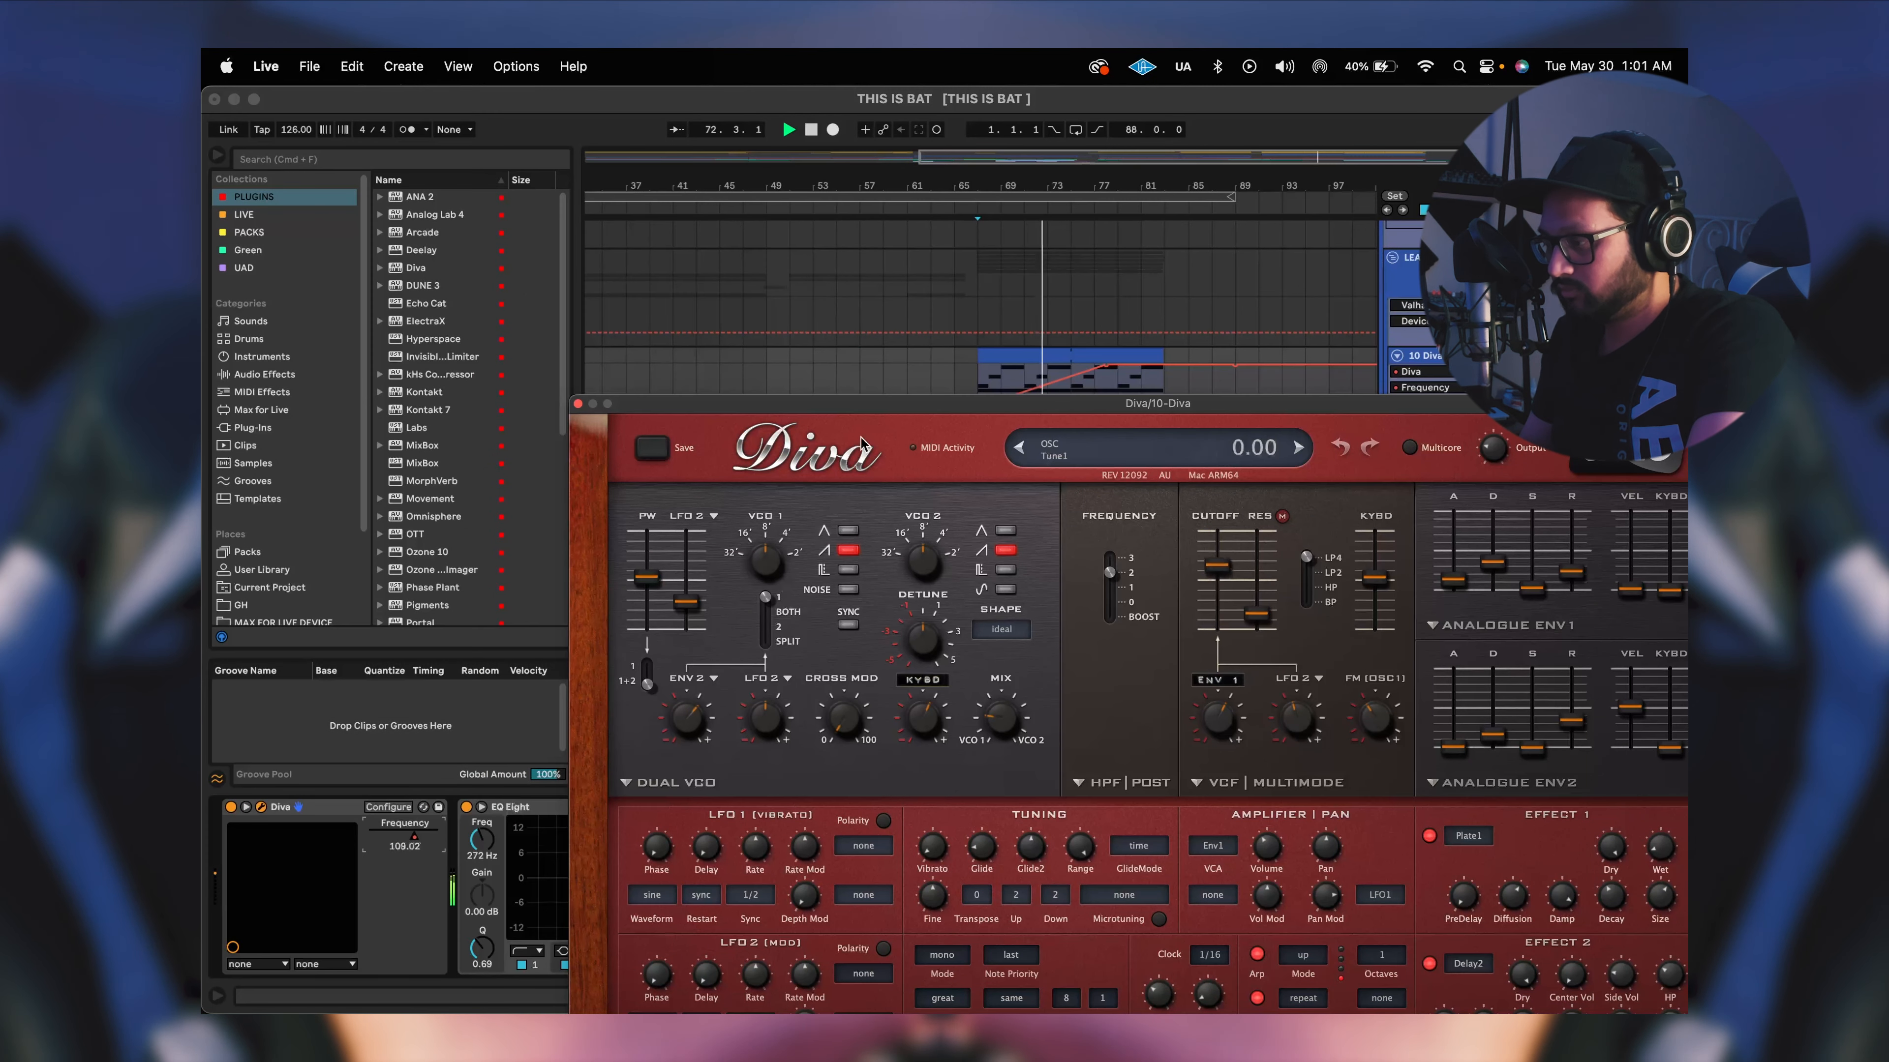
drag(877, 405, 864, 461)
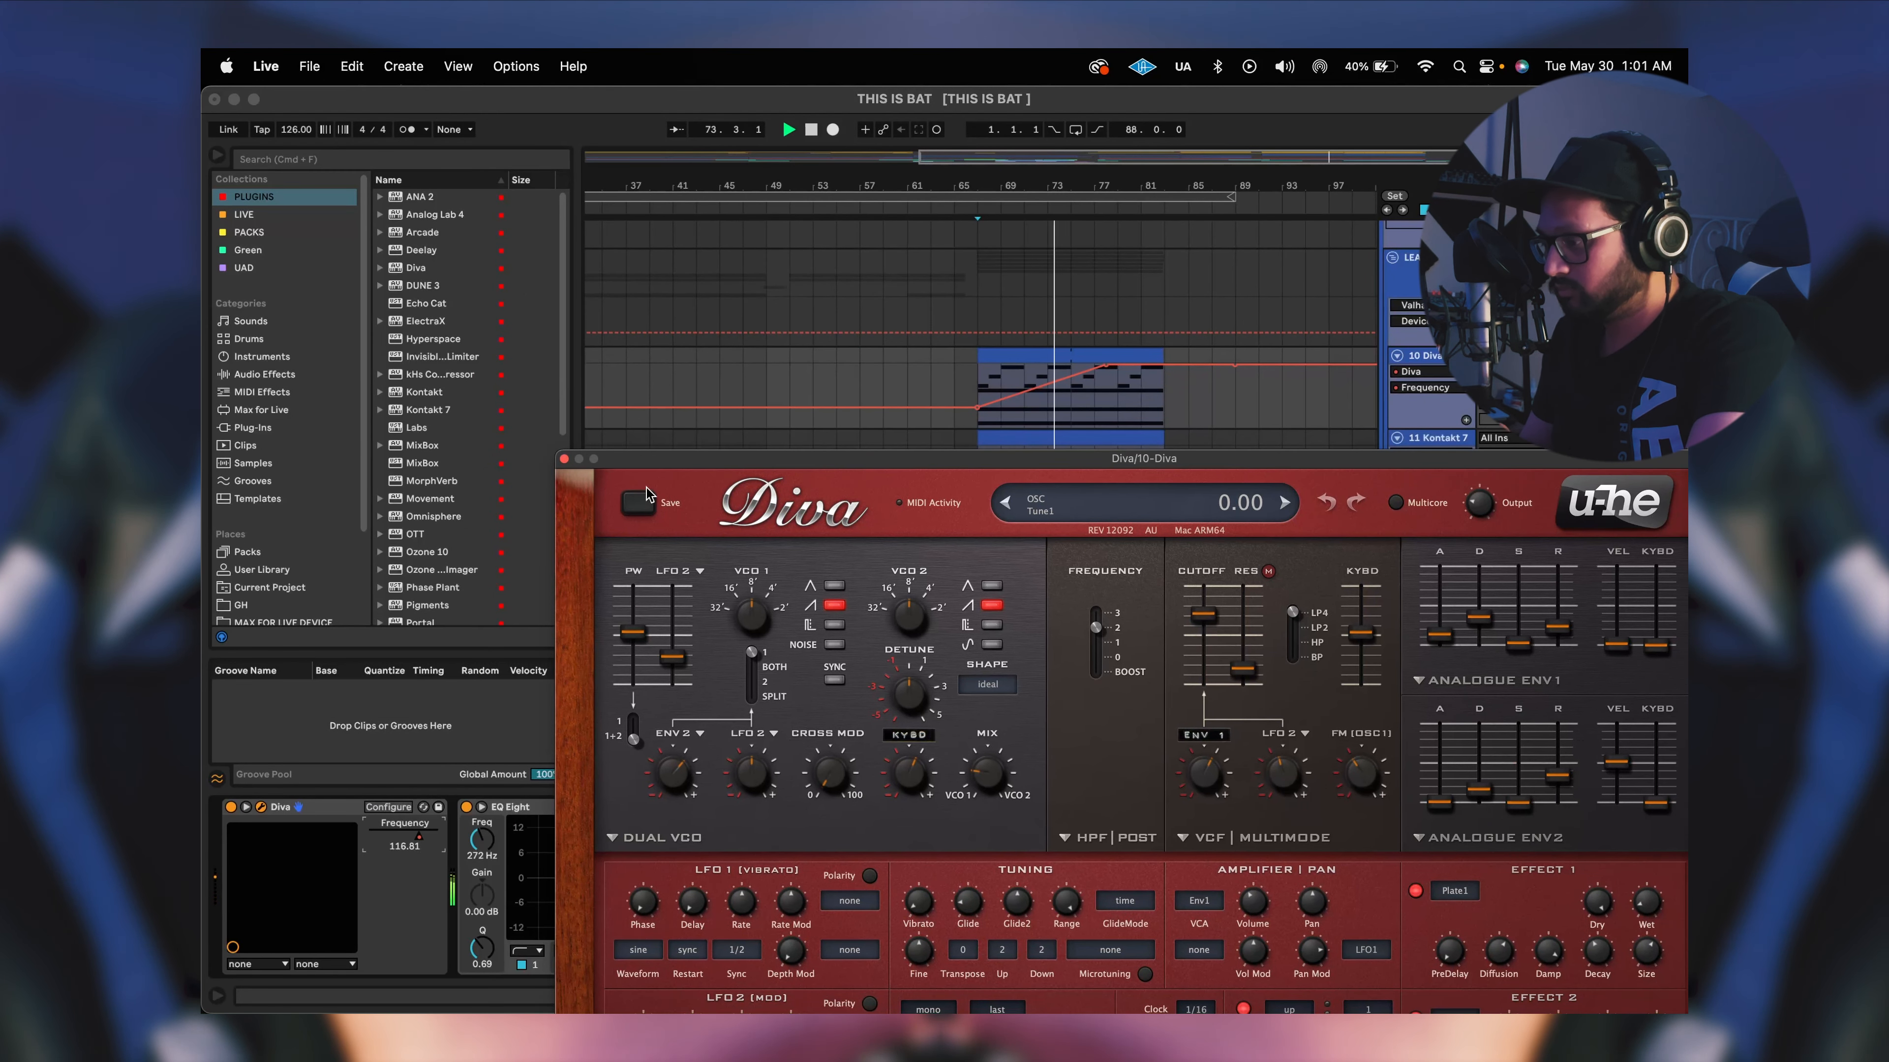
click(564, 459)
scroll(1235, 458, down, 3)
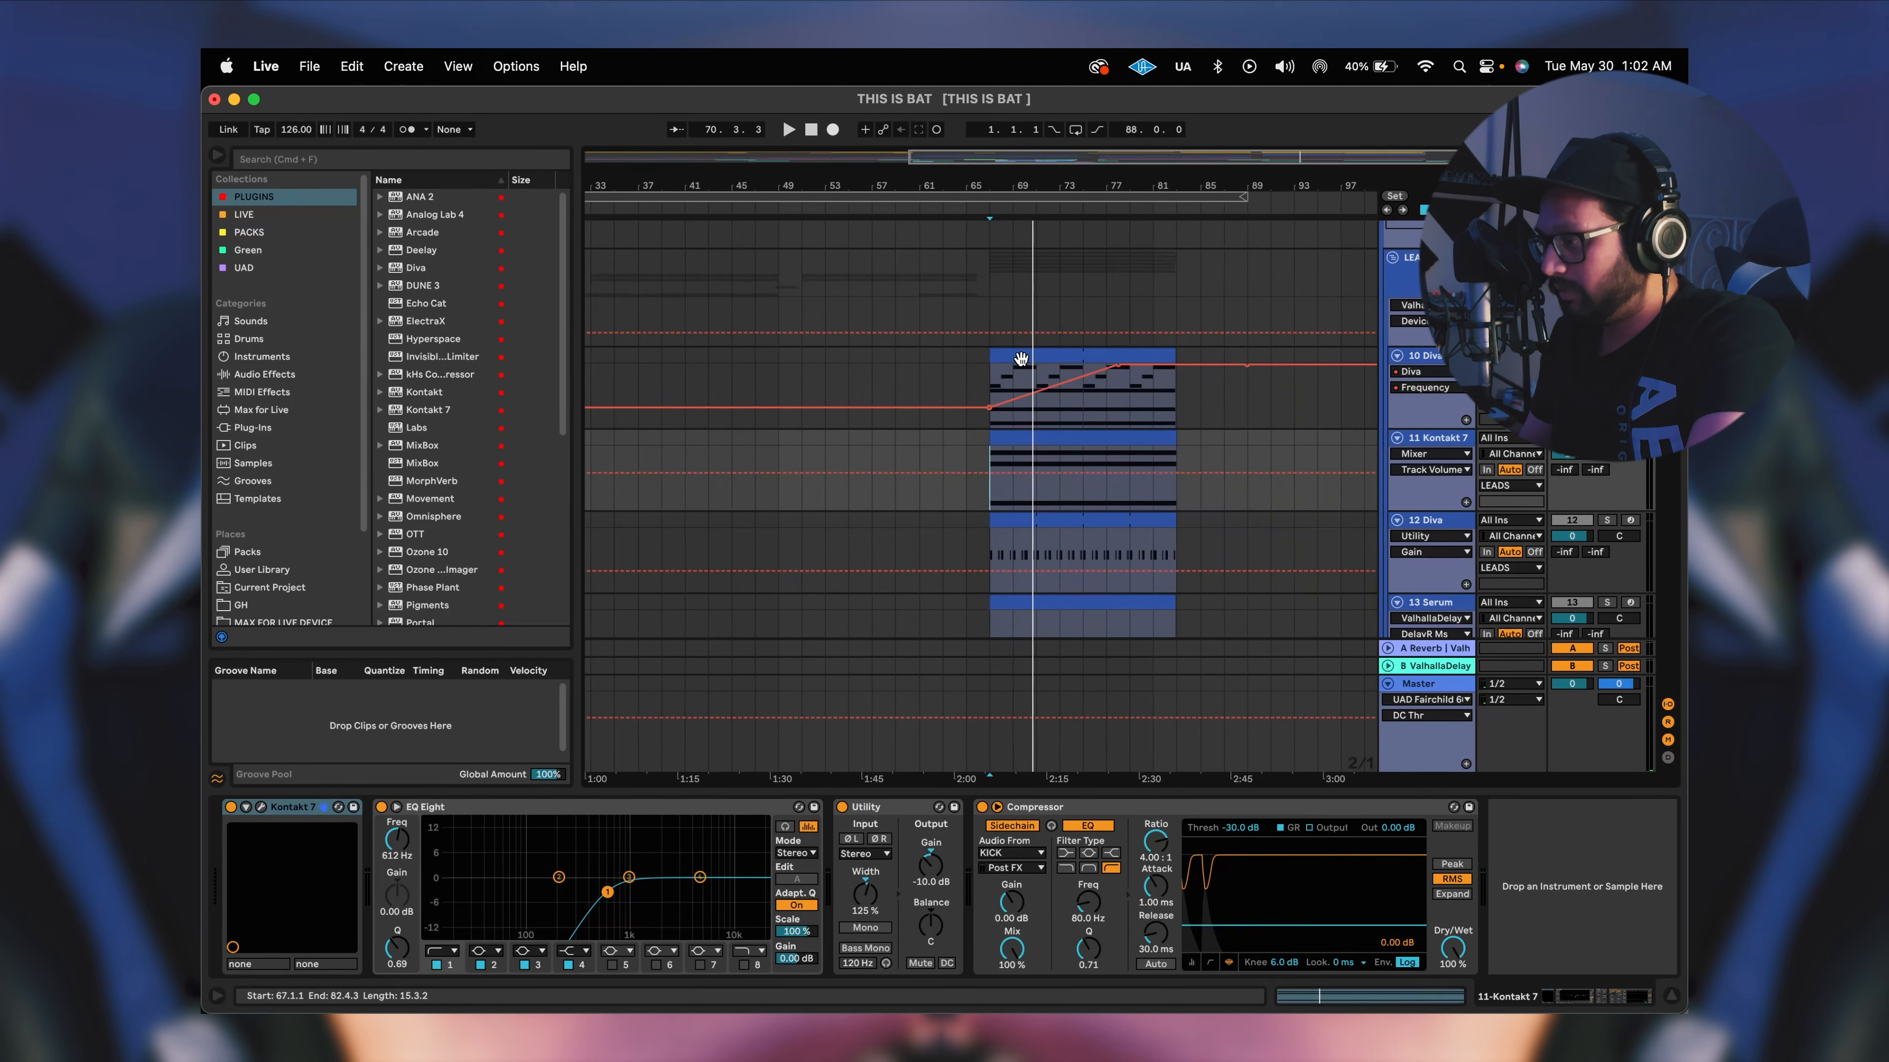
Open the 10-Diva clip at bar 67 and examine its MIDI notes in an enlarged note editor.
double_click(1021, 365)
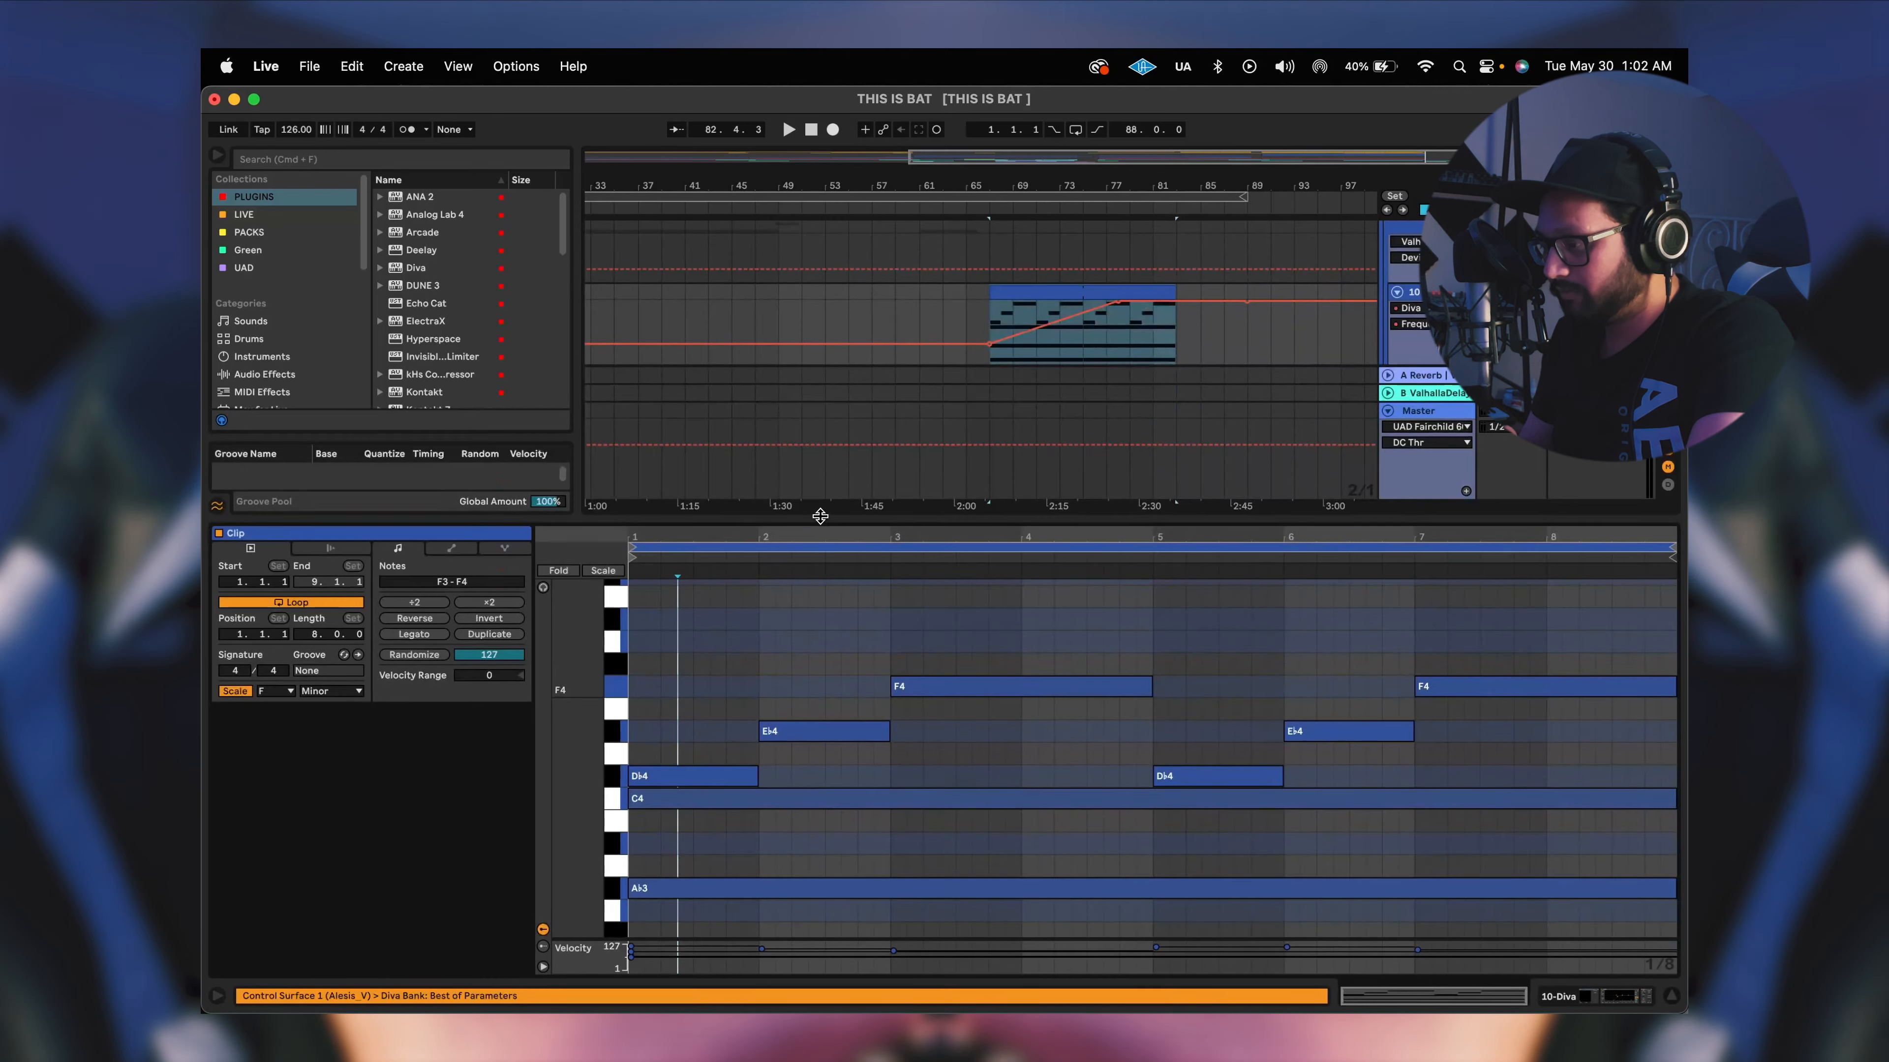
drag(821, 515, 841, 384)
drag(575, 625, 614, 625)
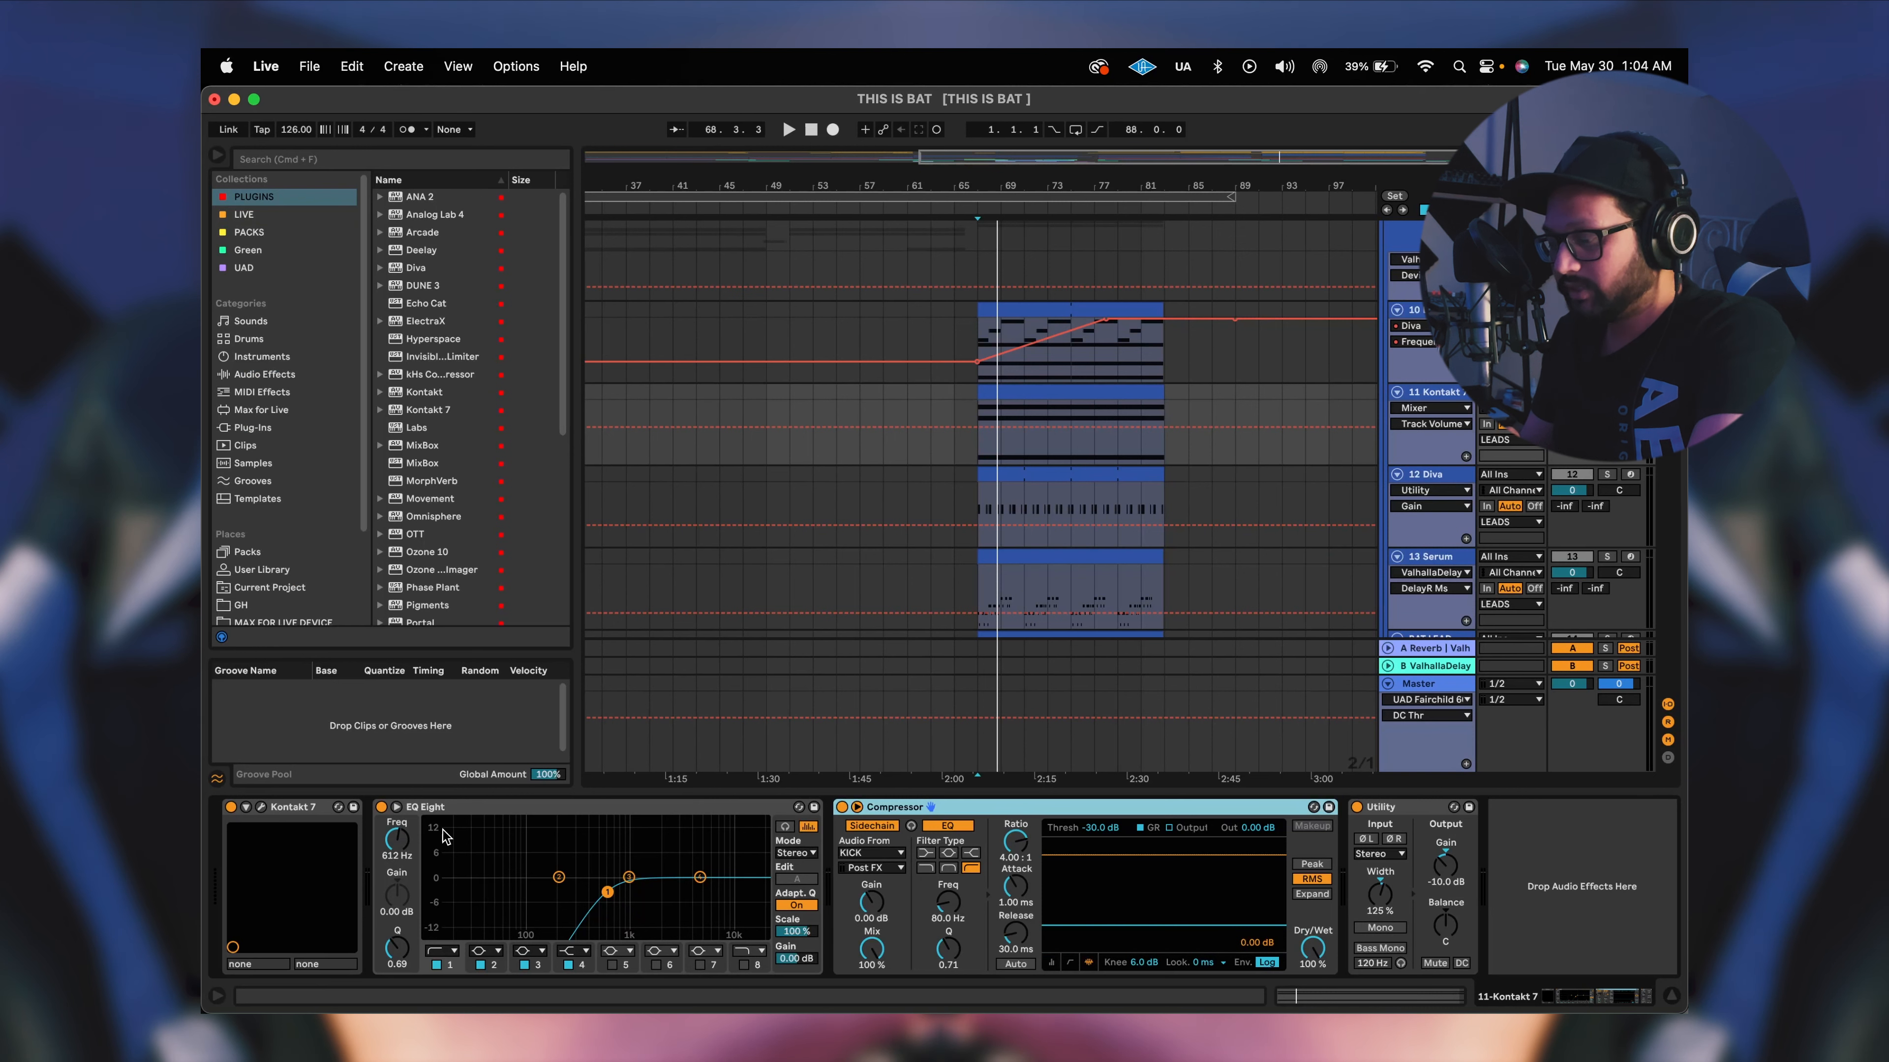
Look through the EQ Eight, Compressor and Utility settings on the 11-Kontakt 7 track.
click(476, 810)
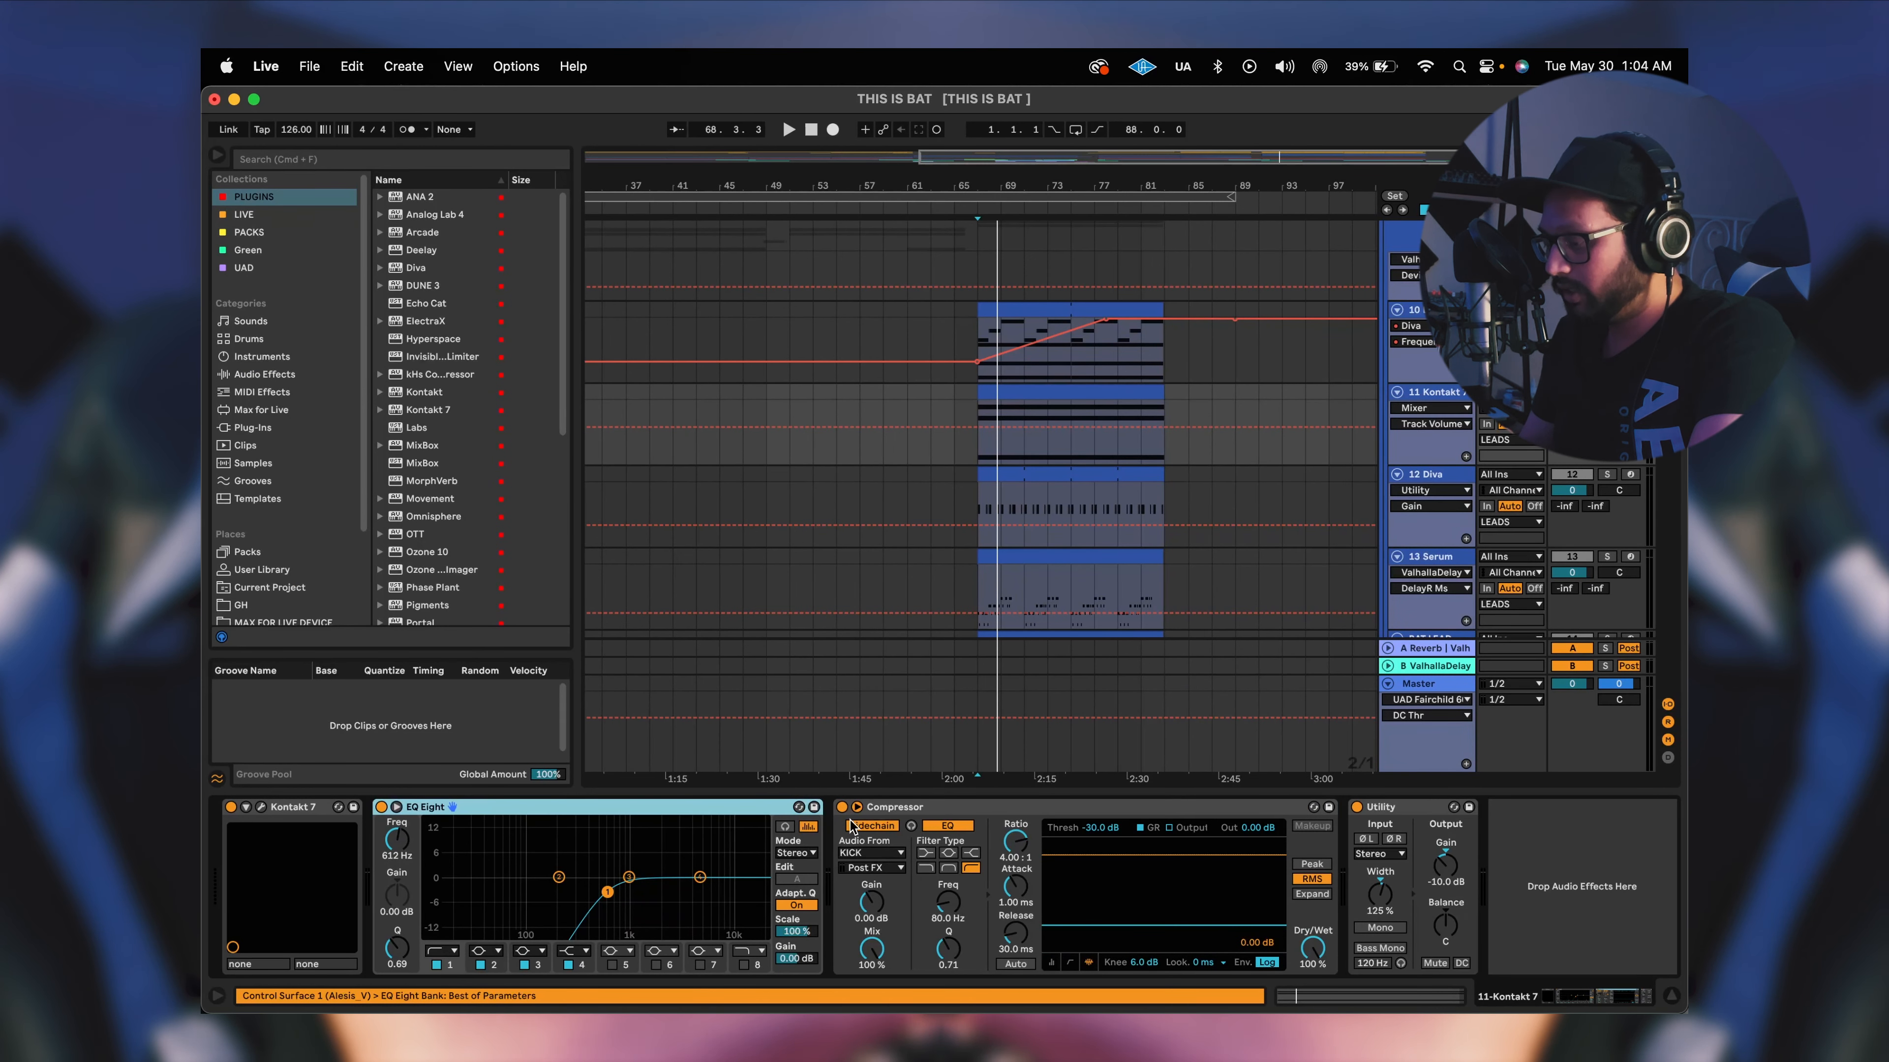
click(927, 810)
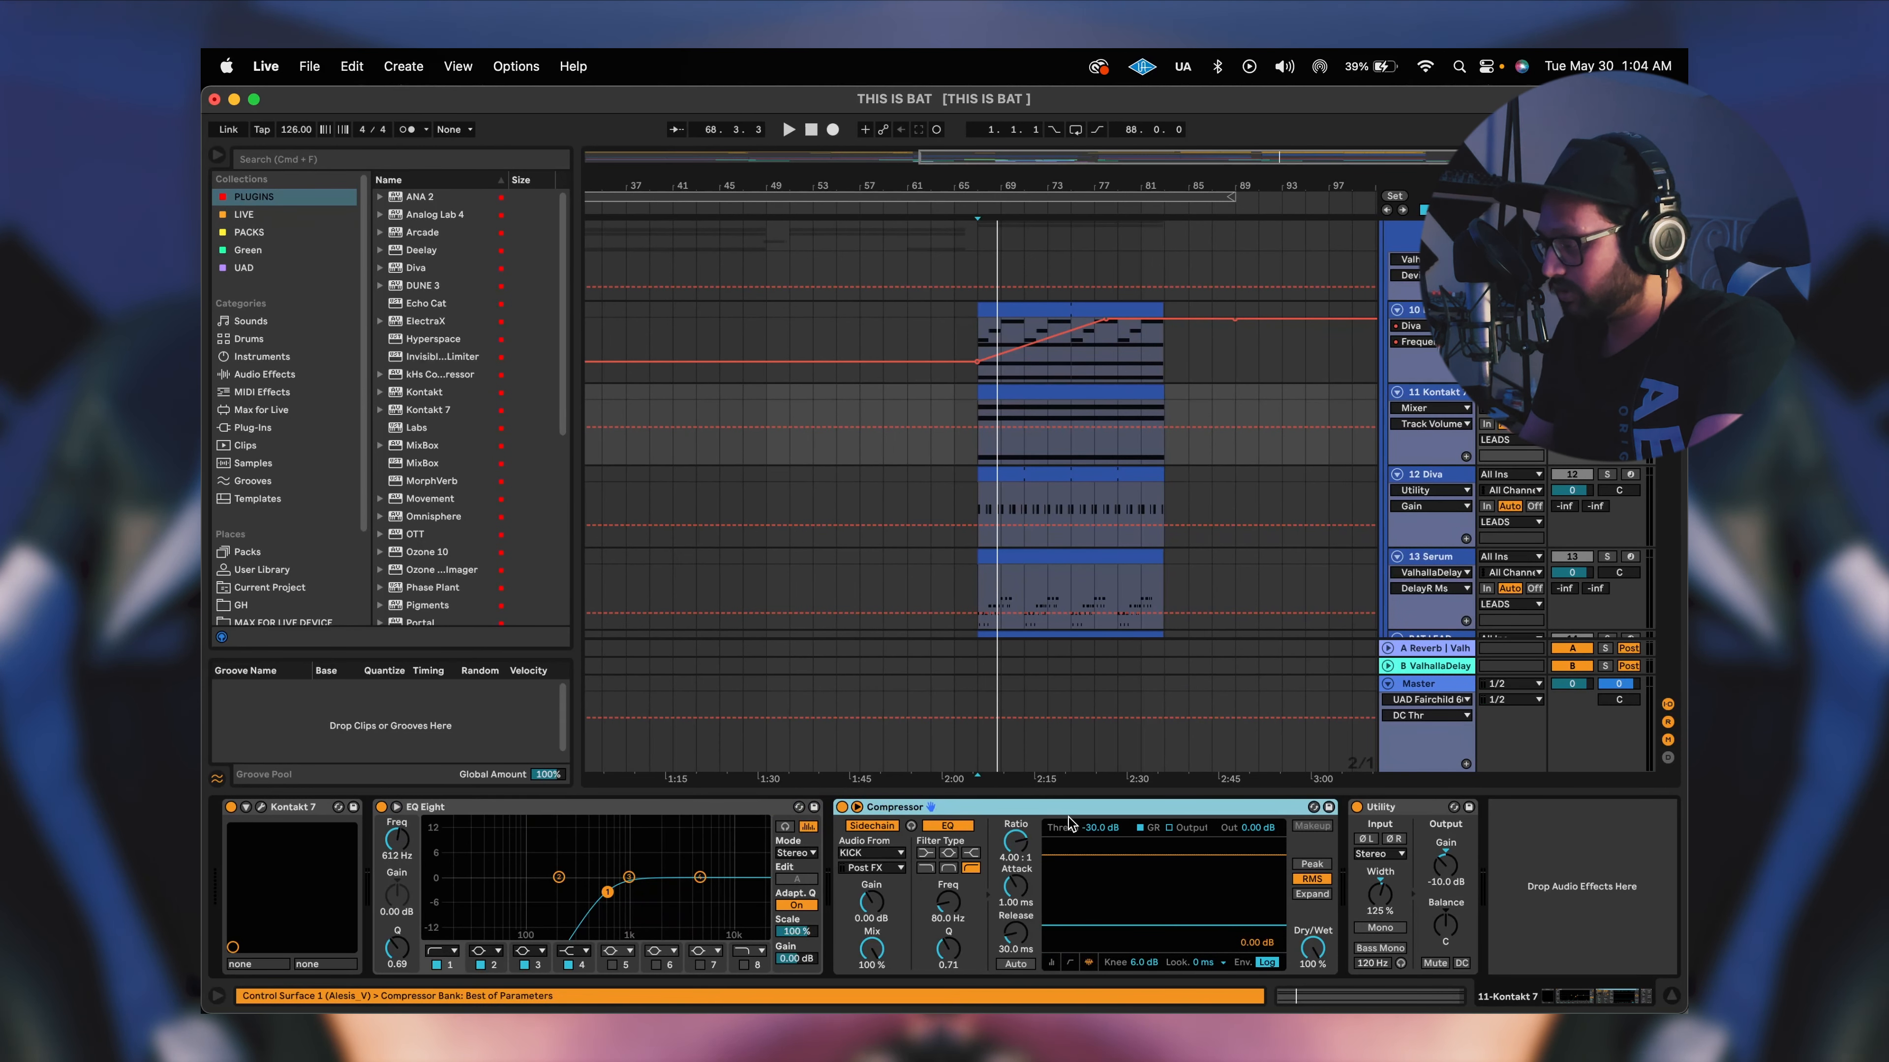
click(1381, 892)
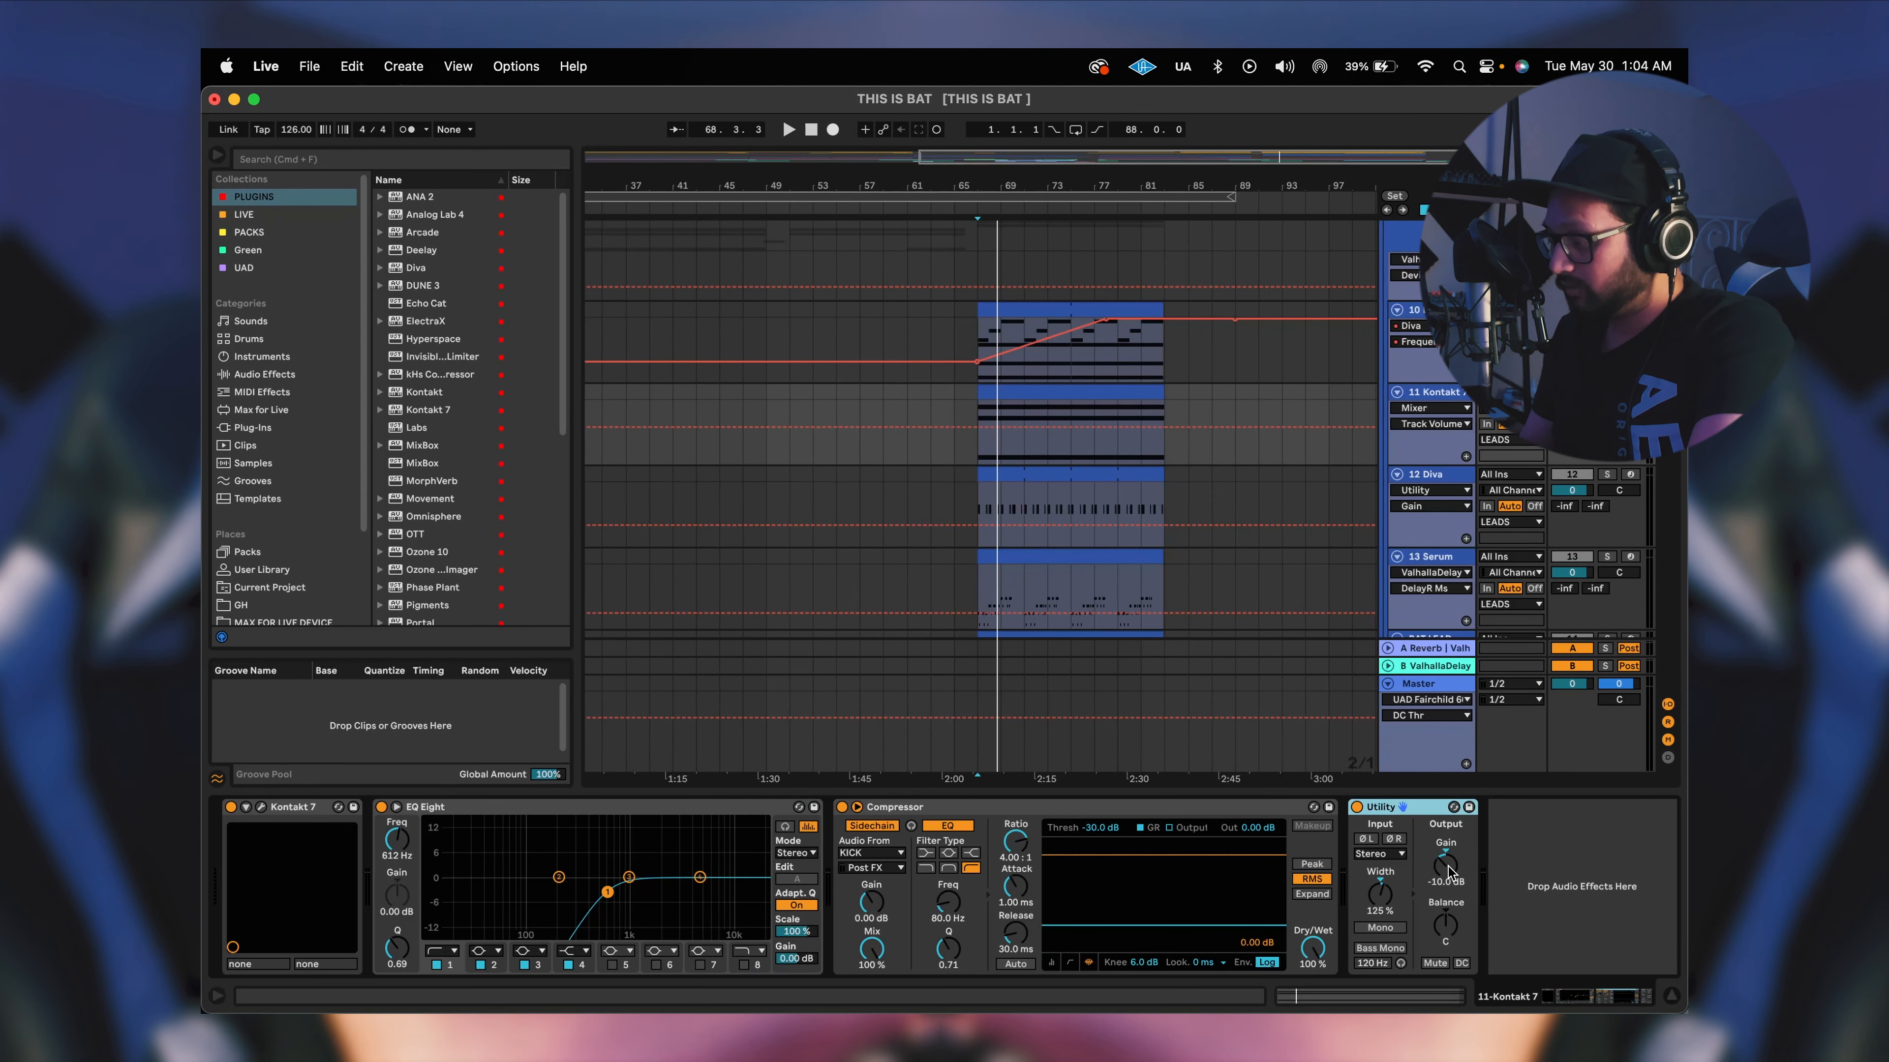
Open the Diva synthesizer on the 12-Diva track, audition the part from bar 67, and close the plug-in window.
scroll(1442, 446, down, 1)
click(1441, 424)
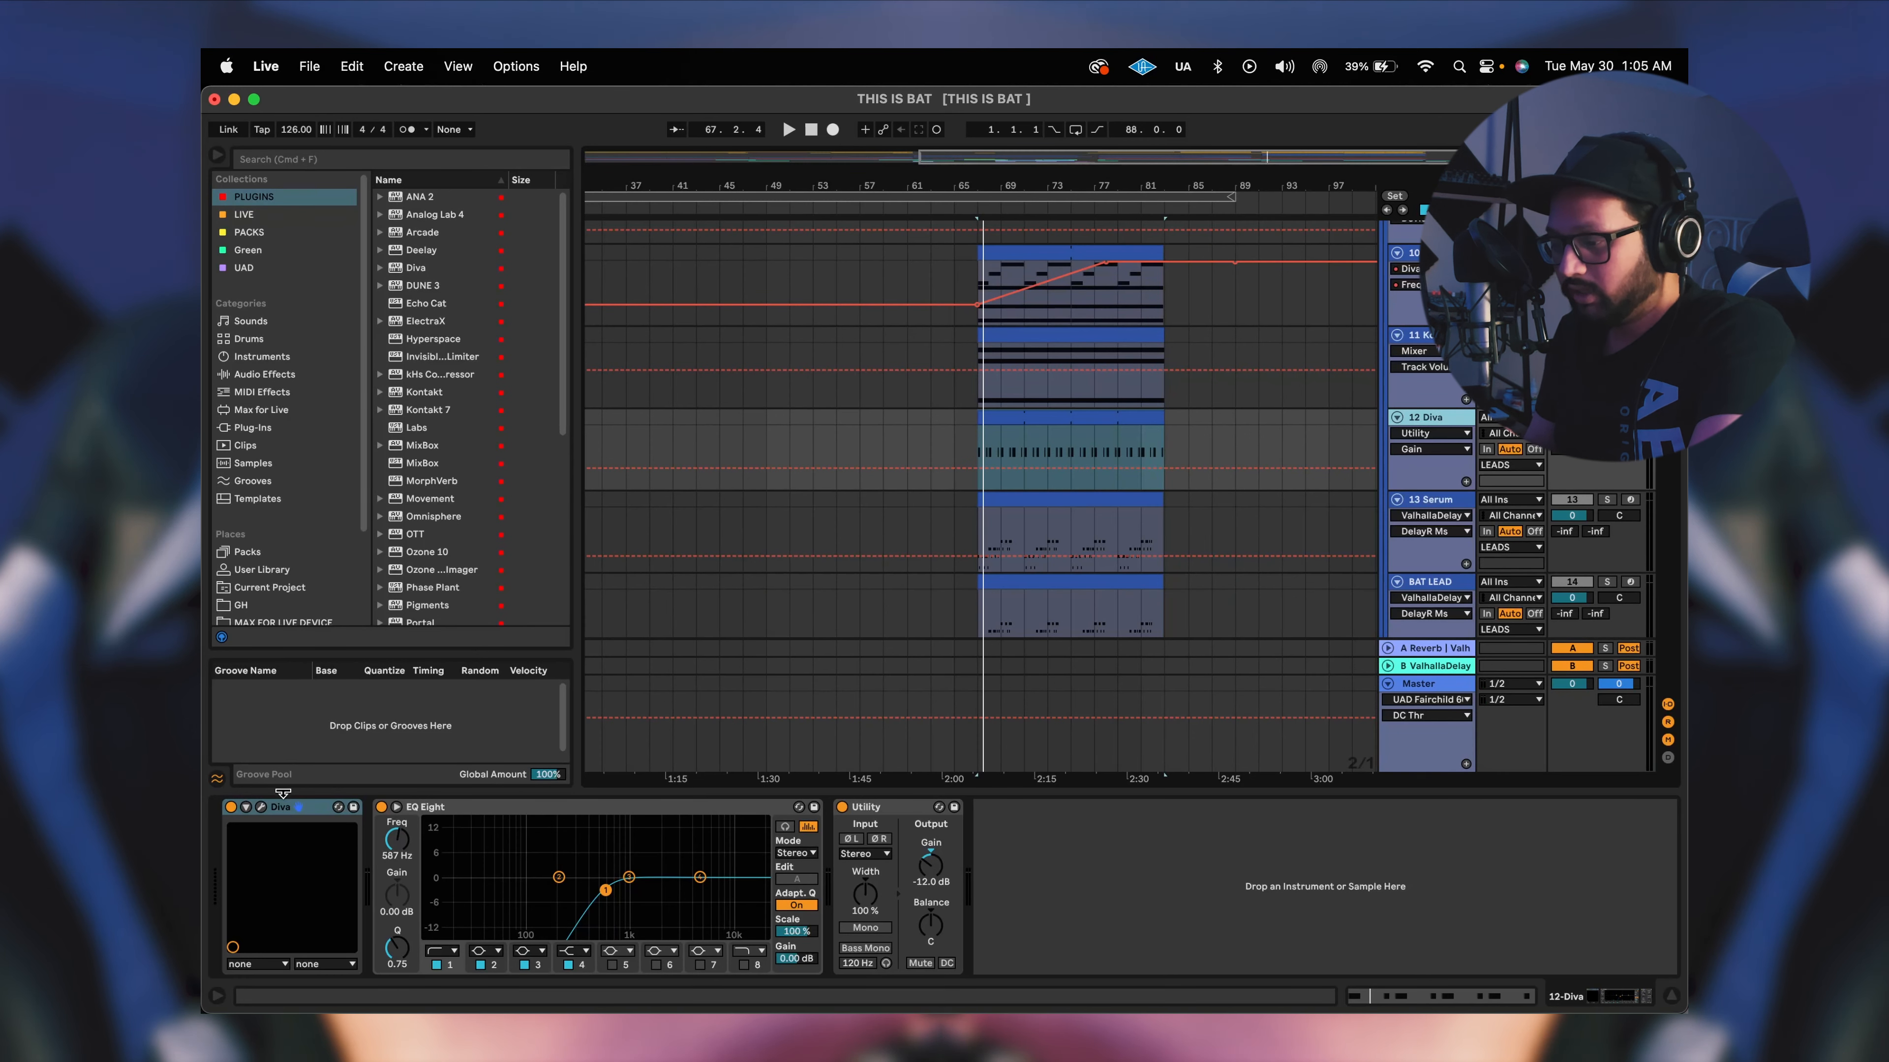
click(261, 808)
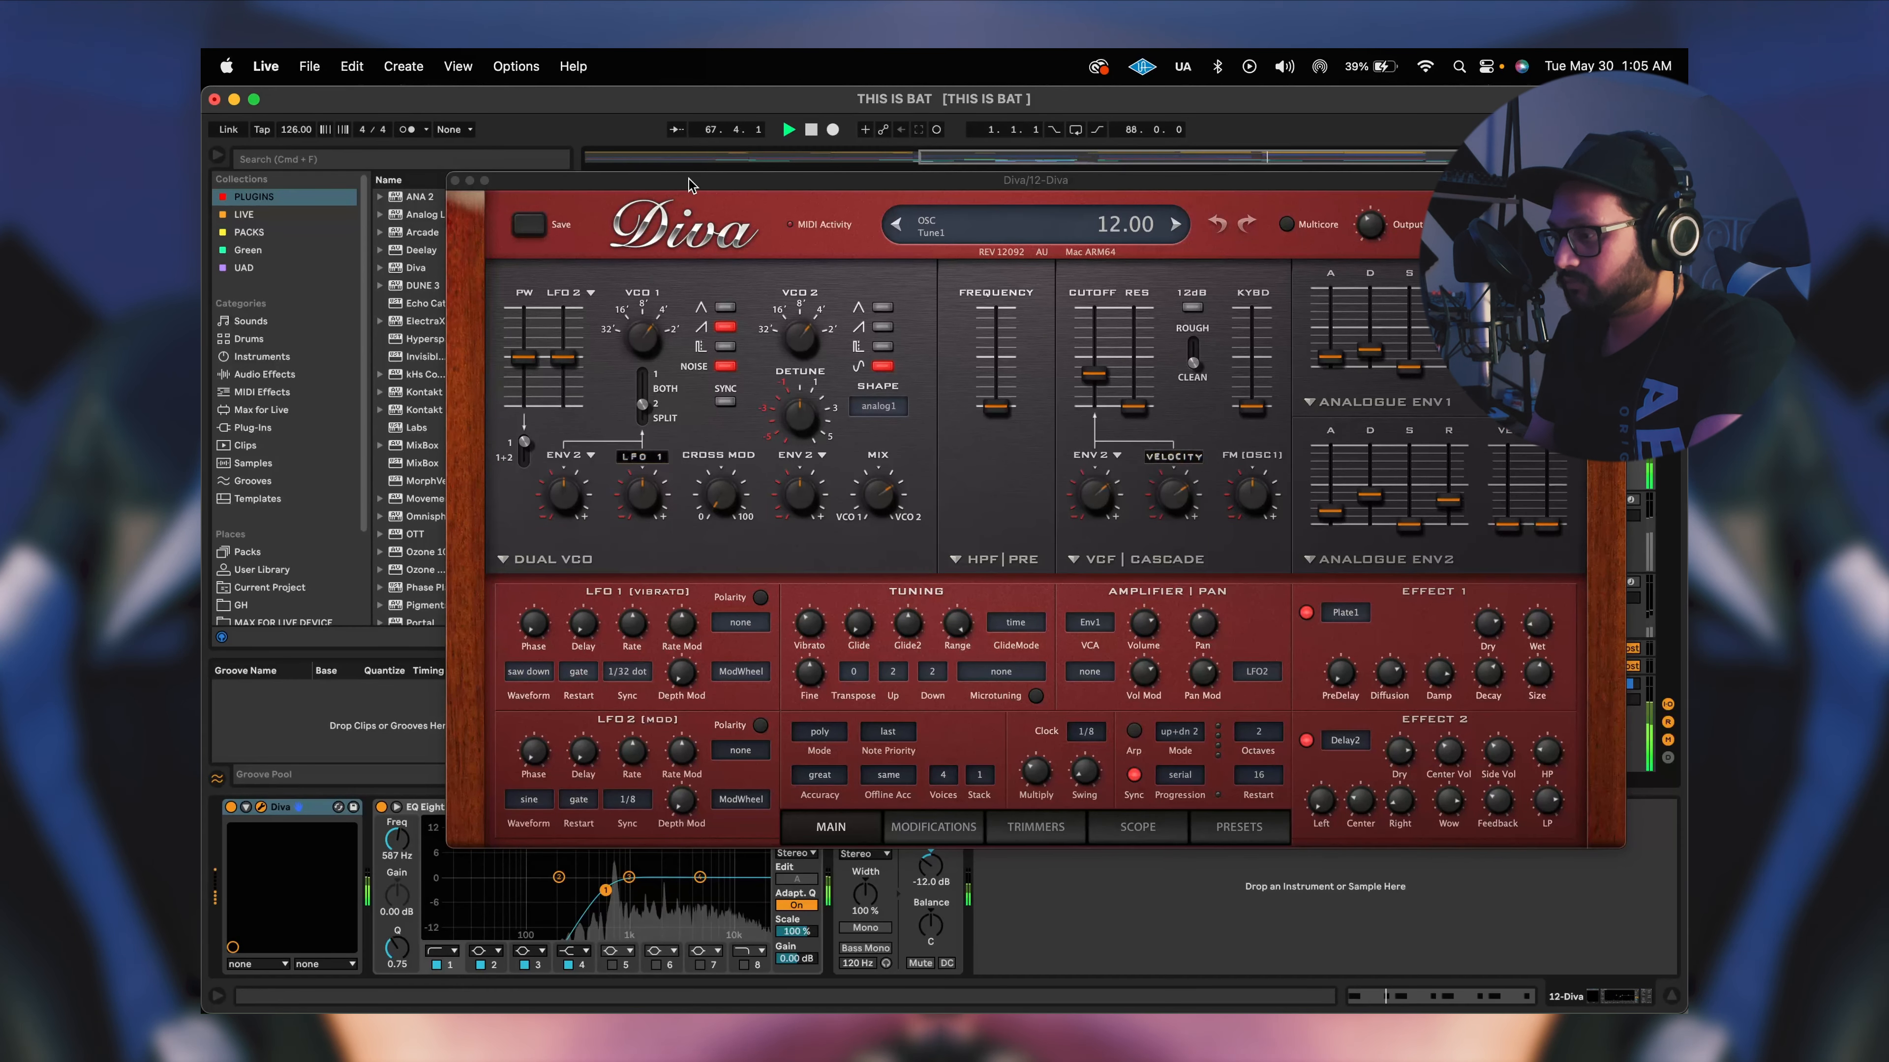
drag(689, 181, 735, 556)
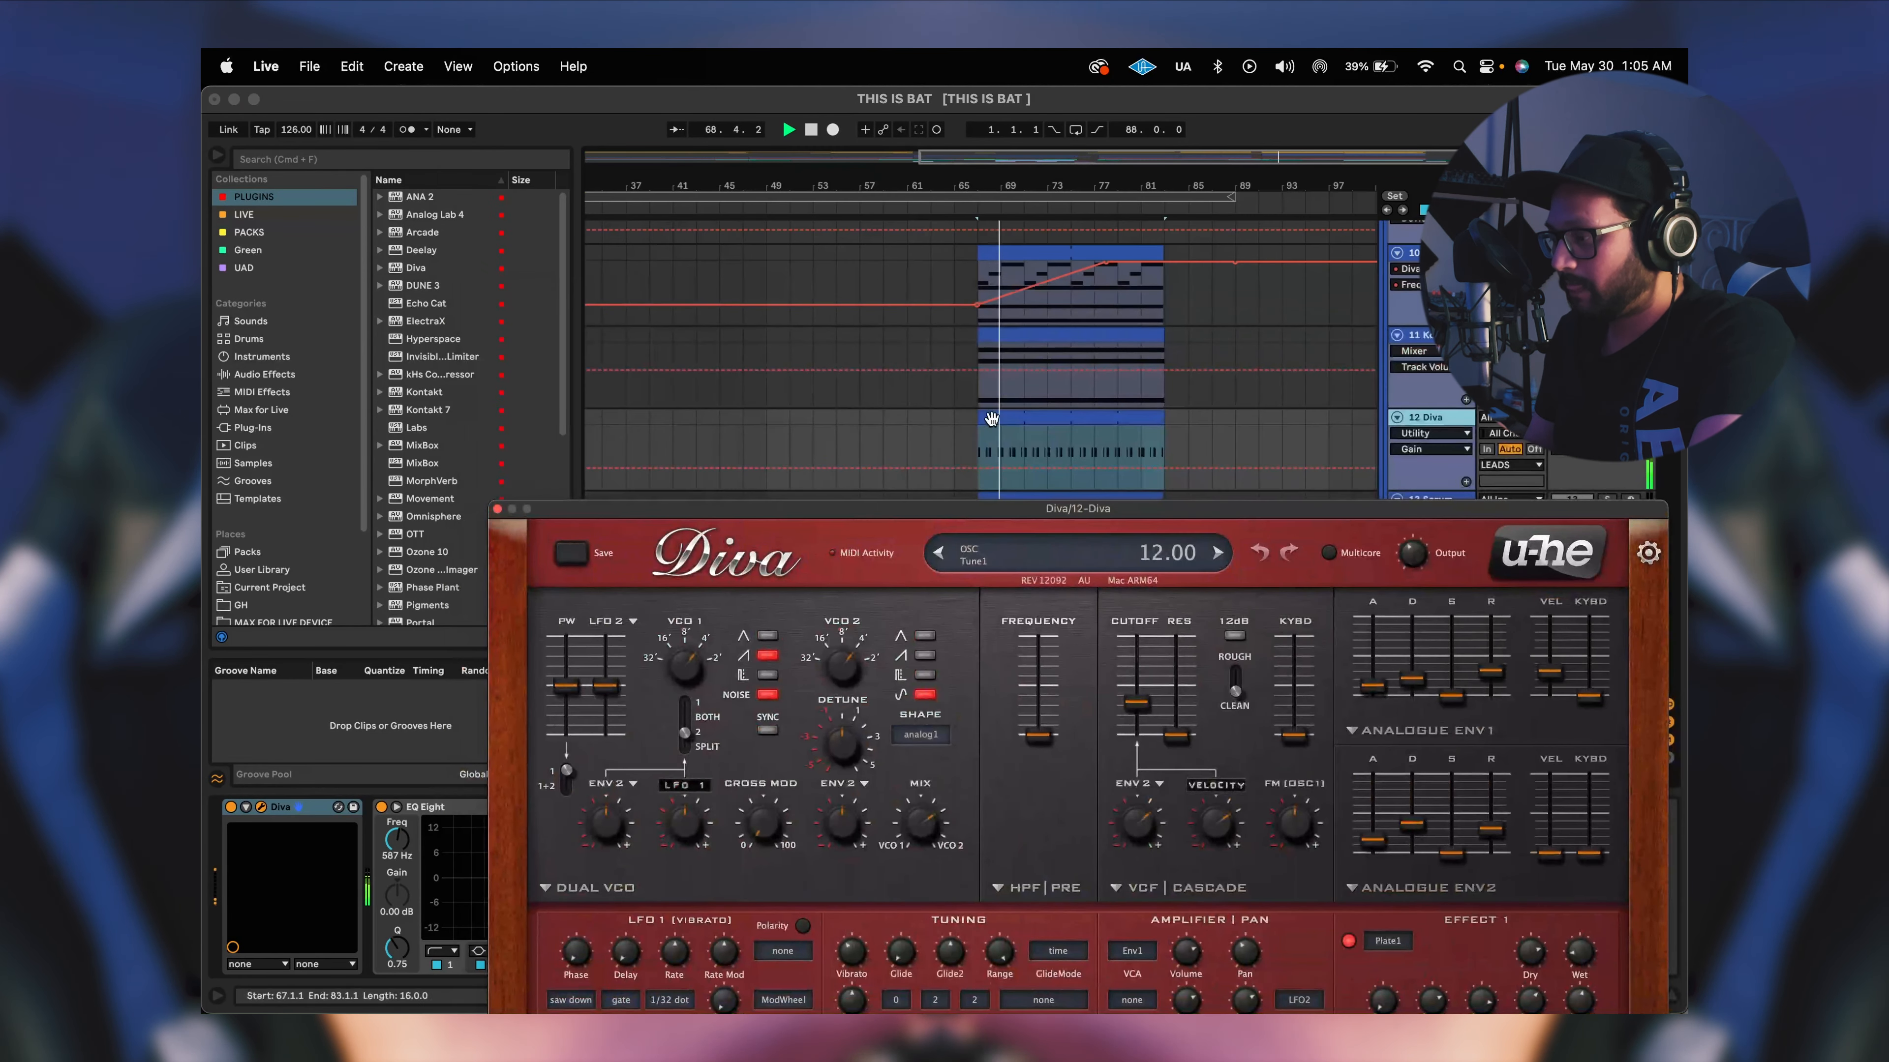
click(497, 512)
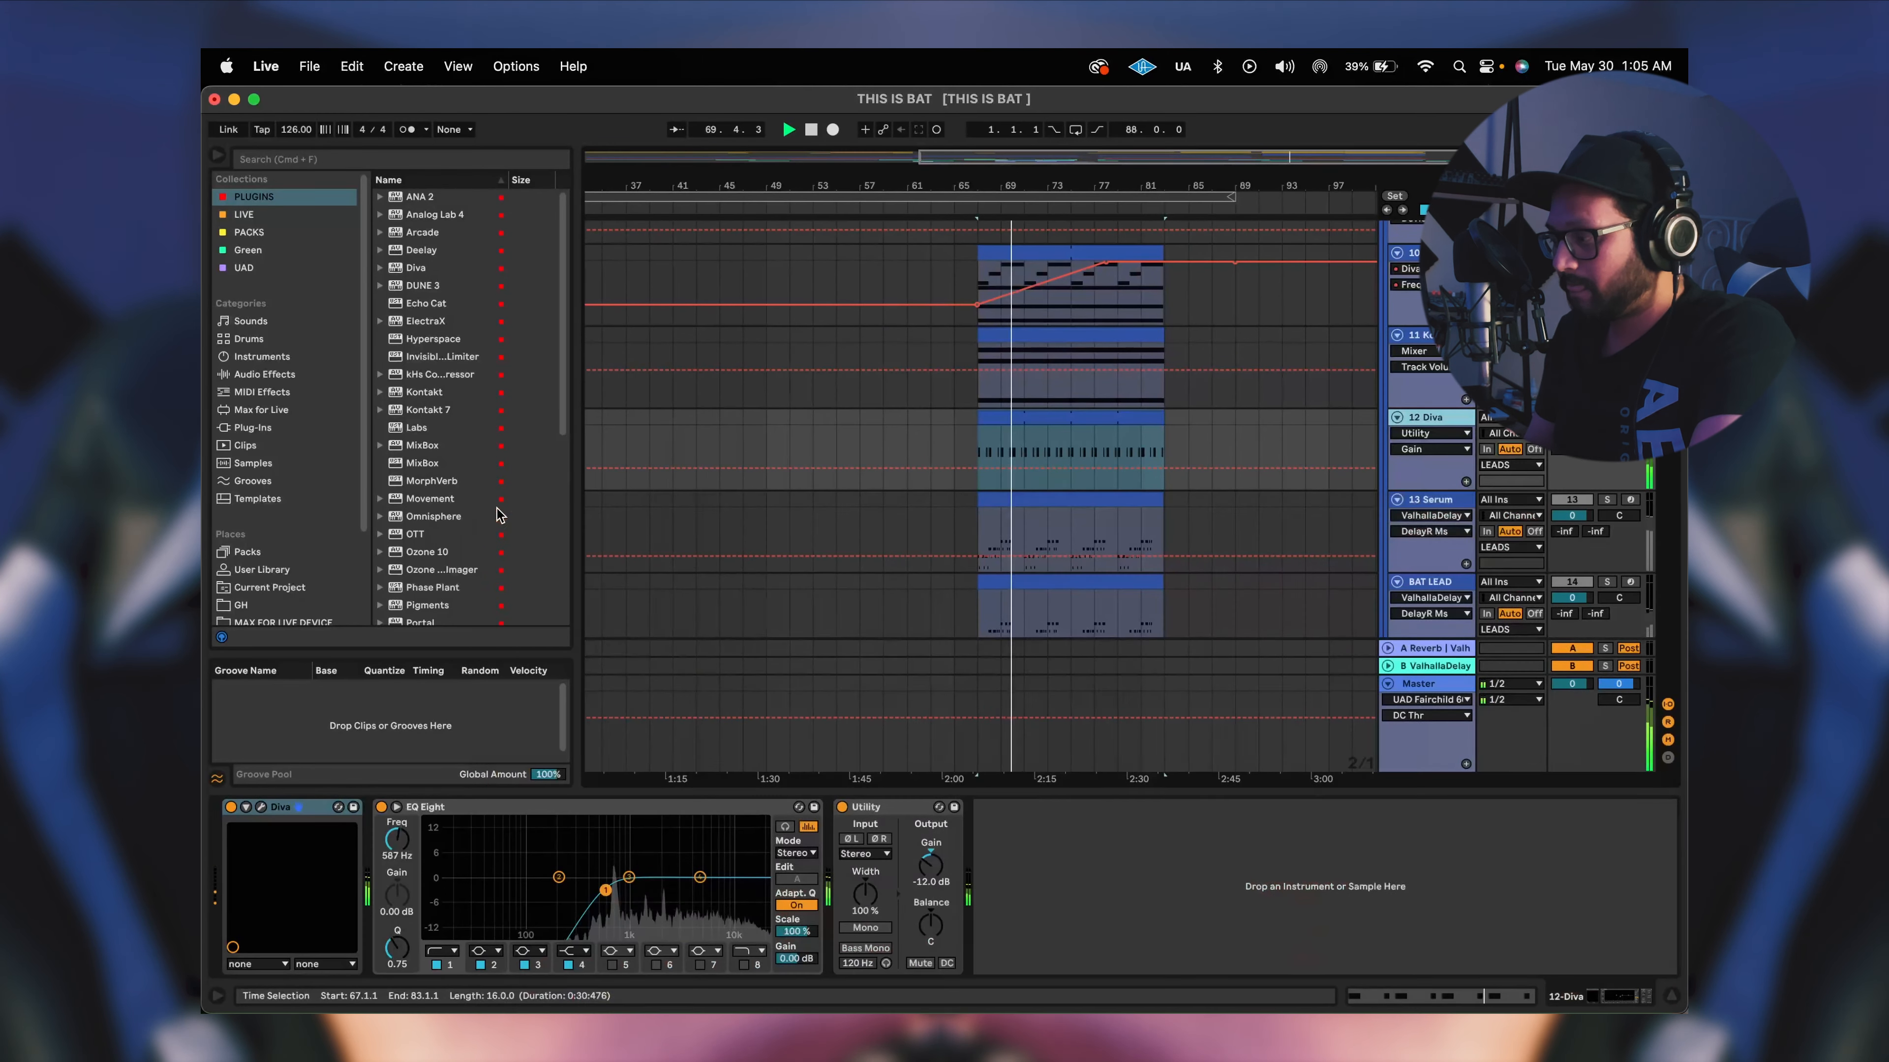
Open the 12-Diva clip's MIDI notes, play the F3 pattern, and close the note editor.
key(super+alt+l)
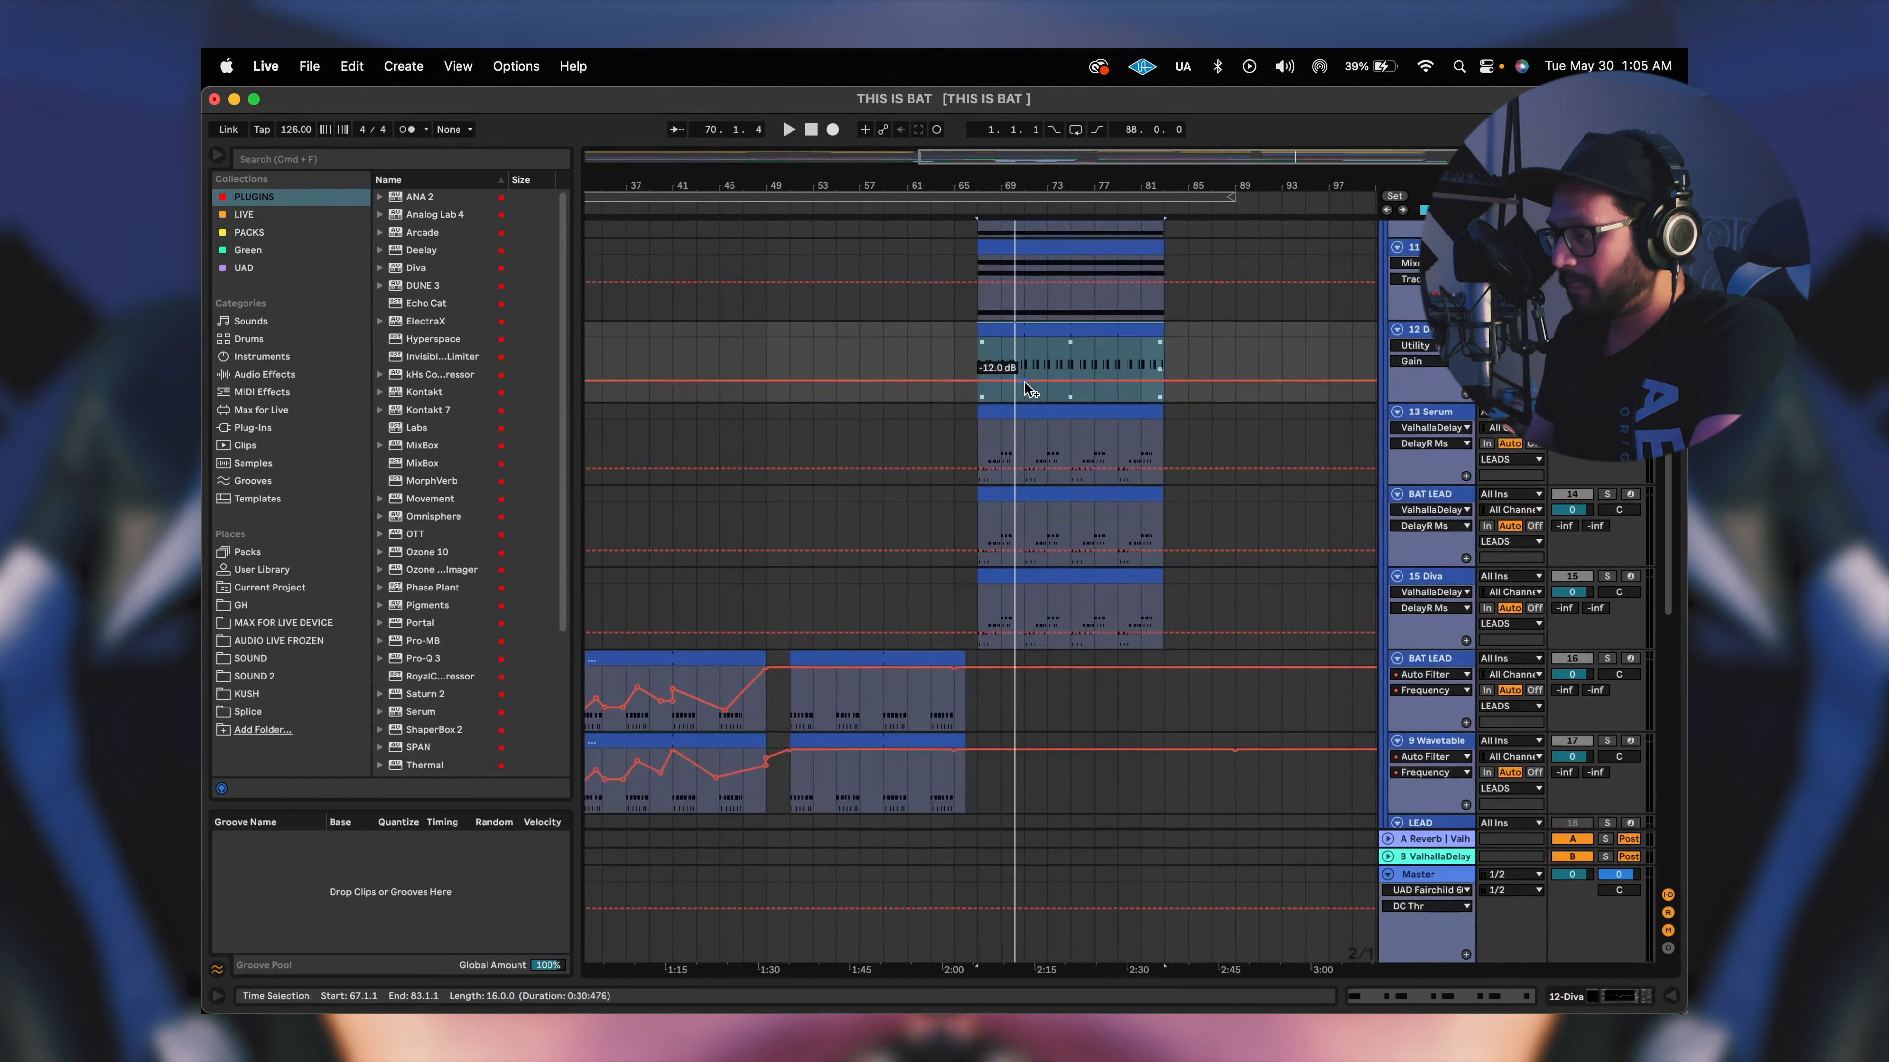
double_click(1026, 331)
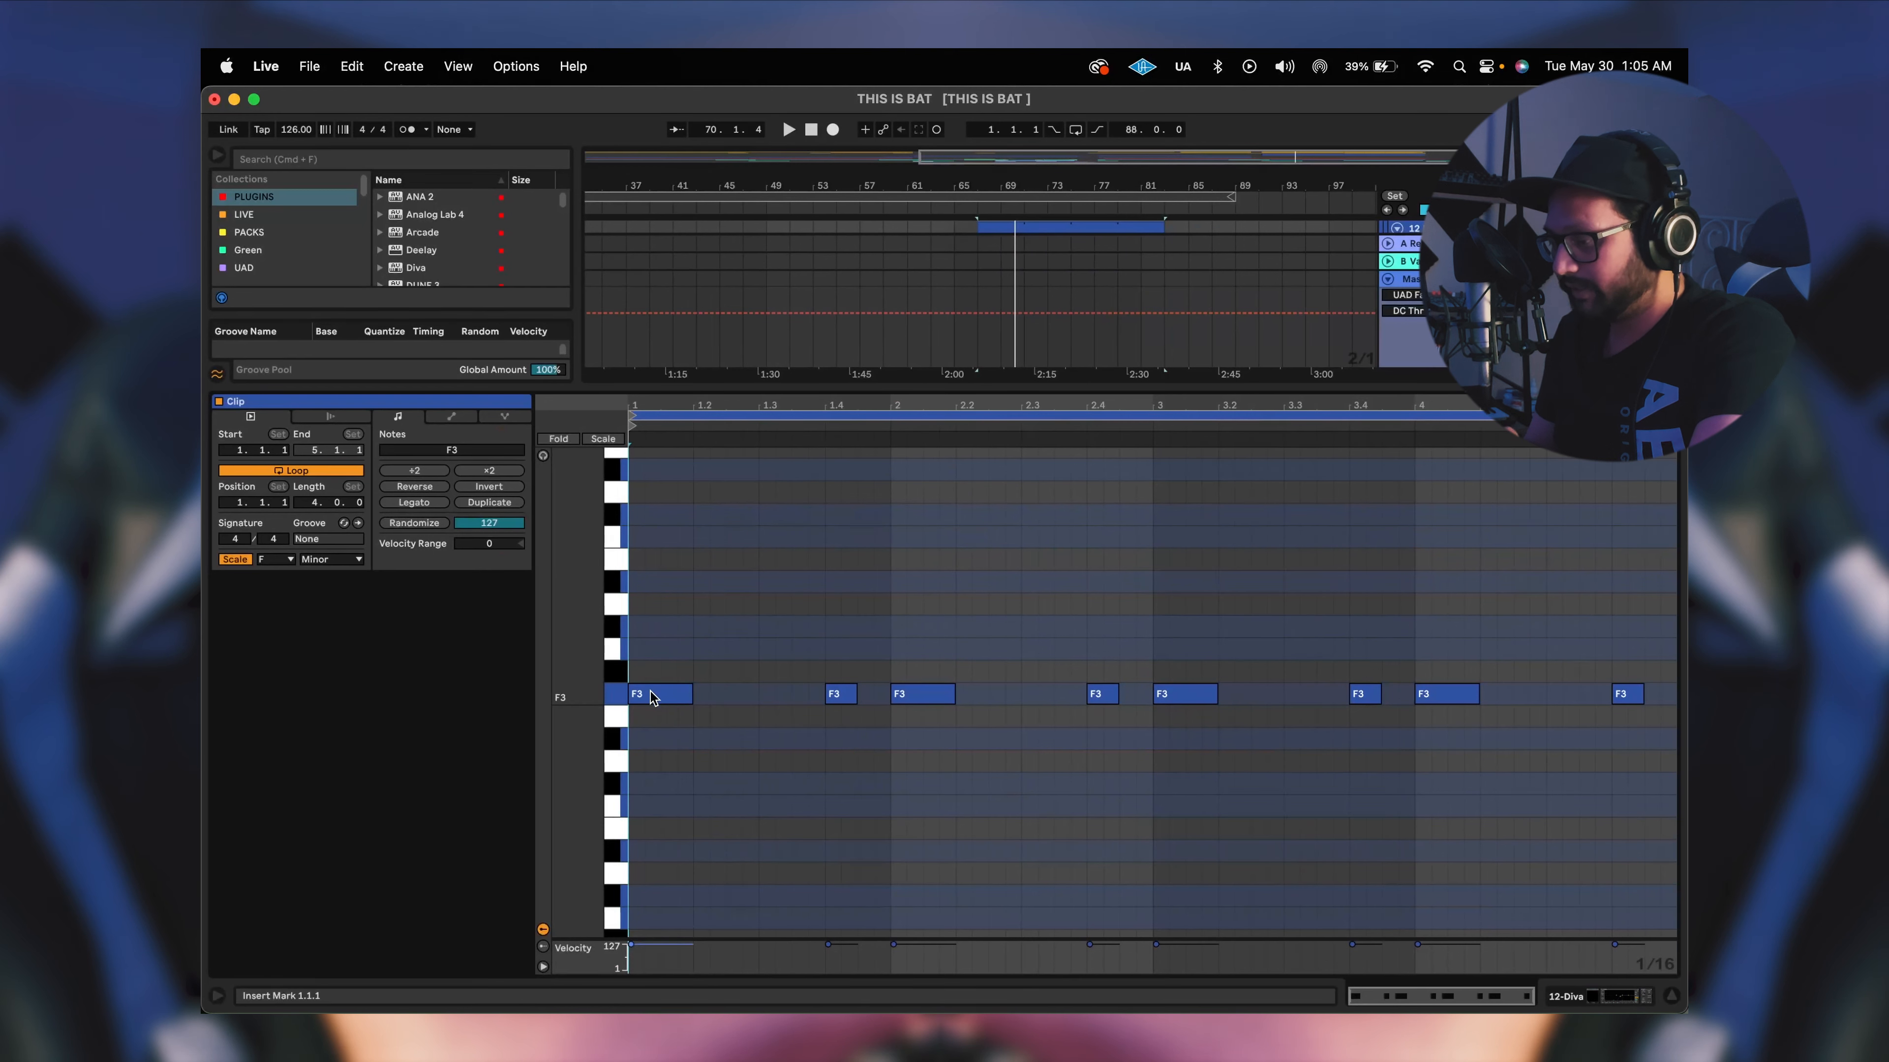
key(space)
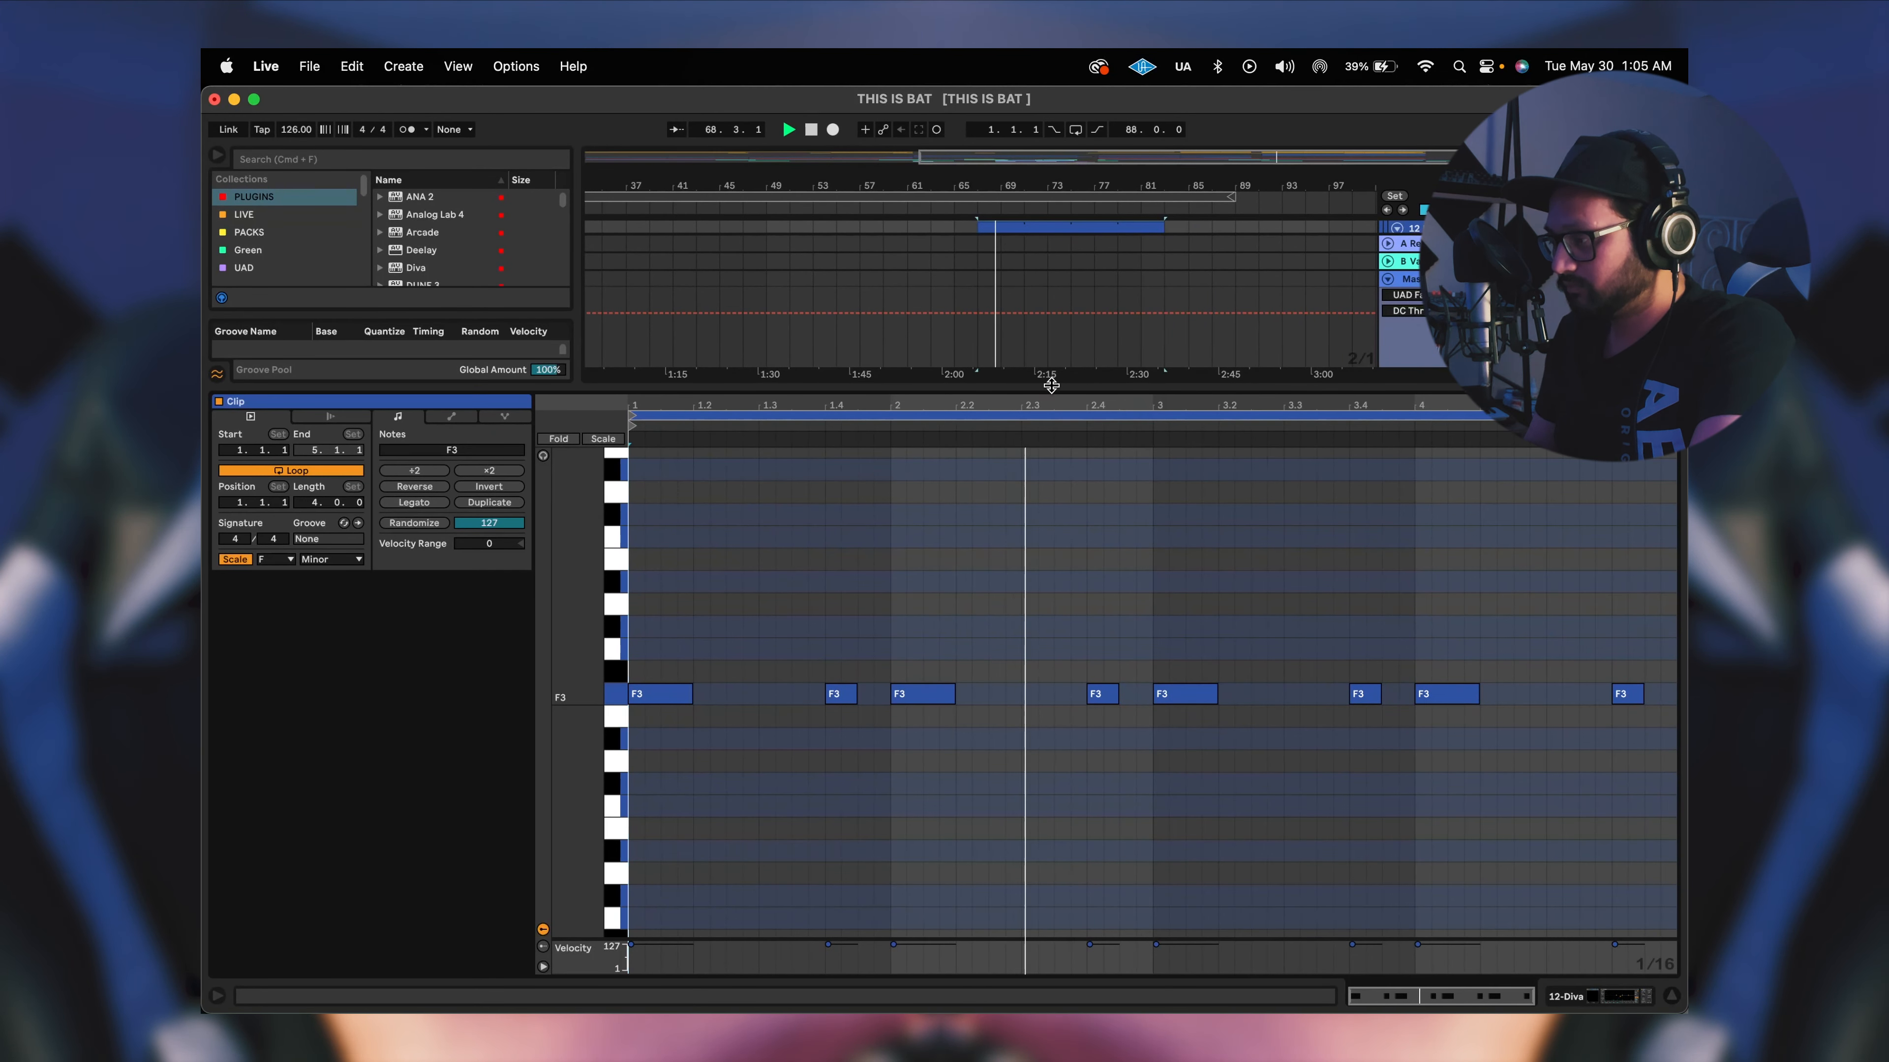
key(super+alt+l)
Open the 13-Serum clip at bar 67 and examine the first bars of its MIDI pattern.
click(1431, 383)
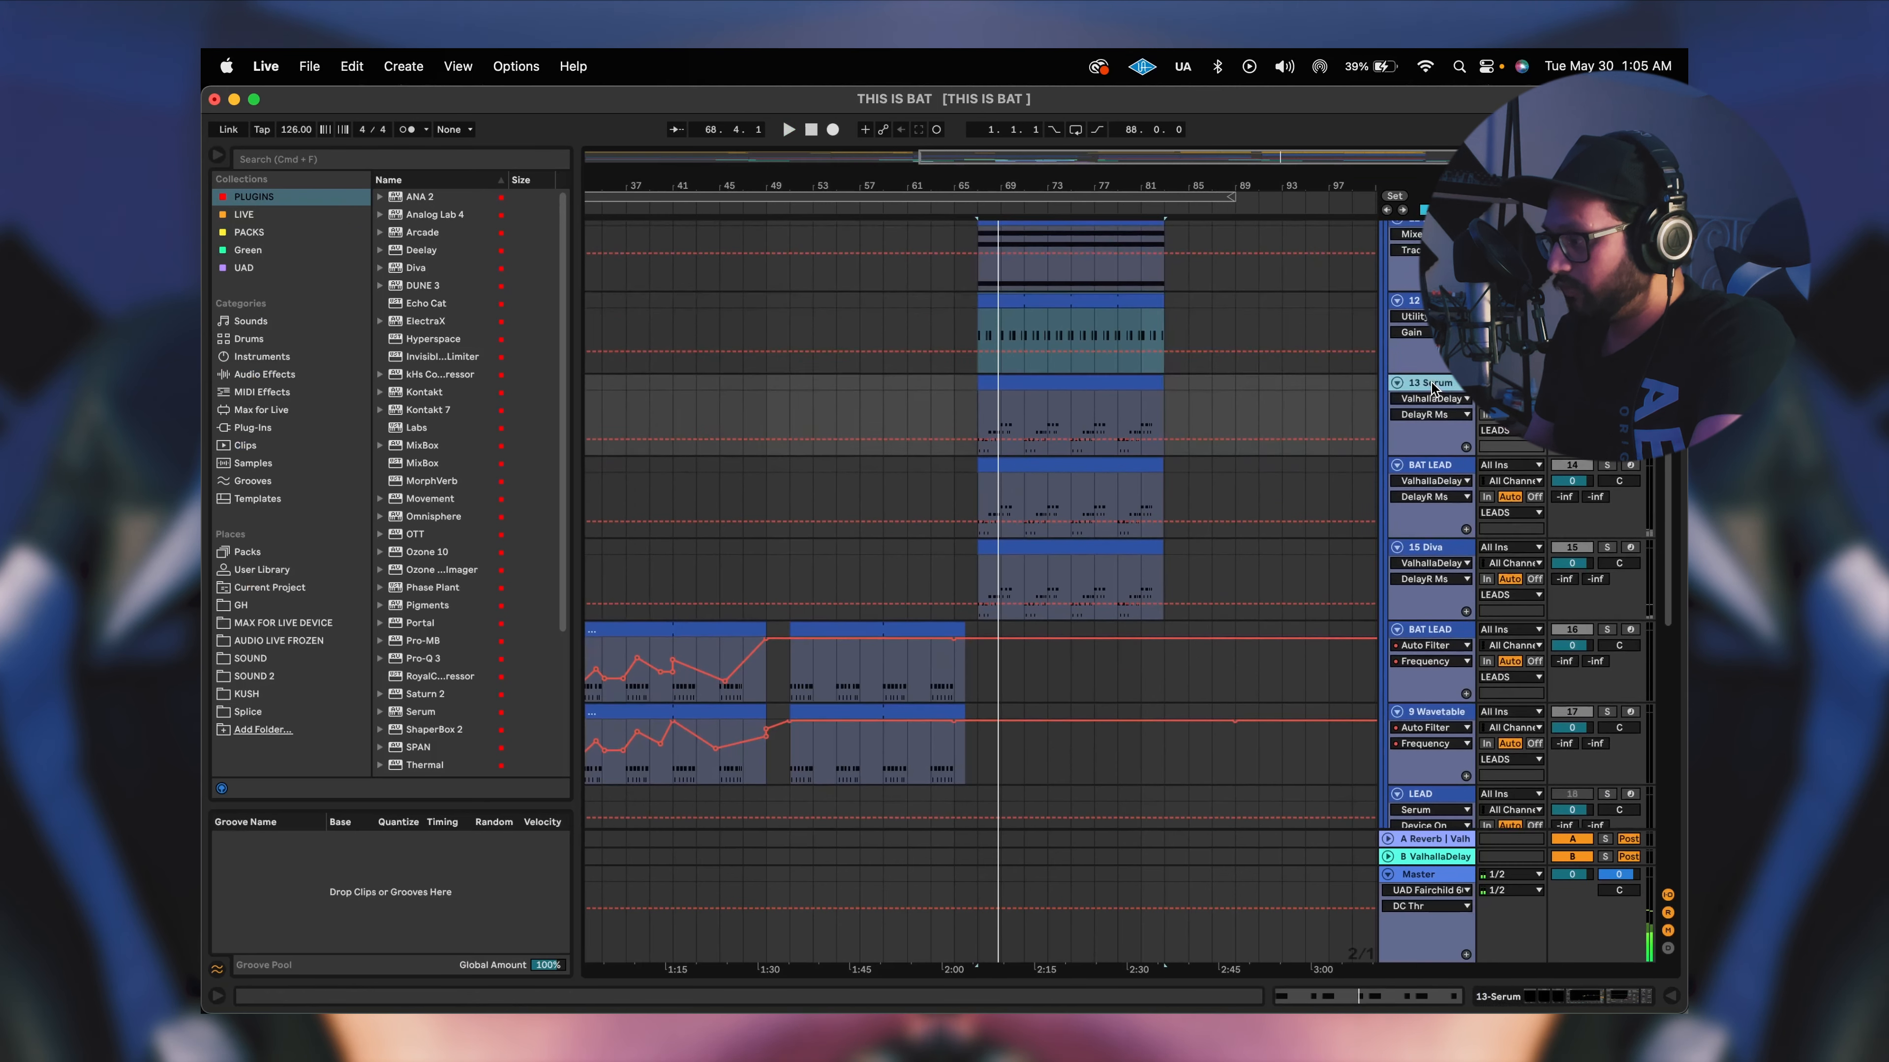
click(1158, 426)
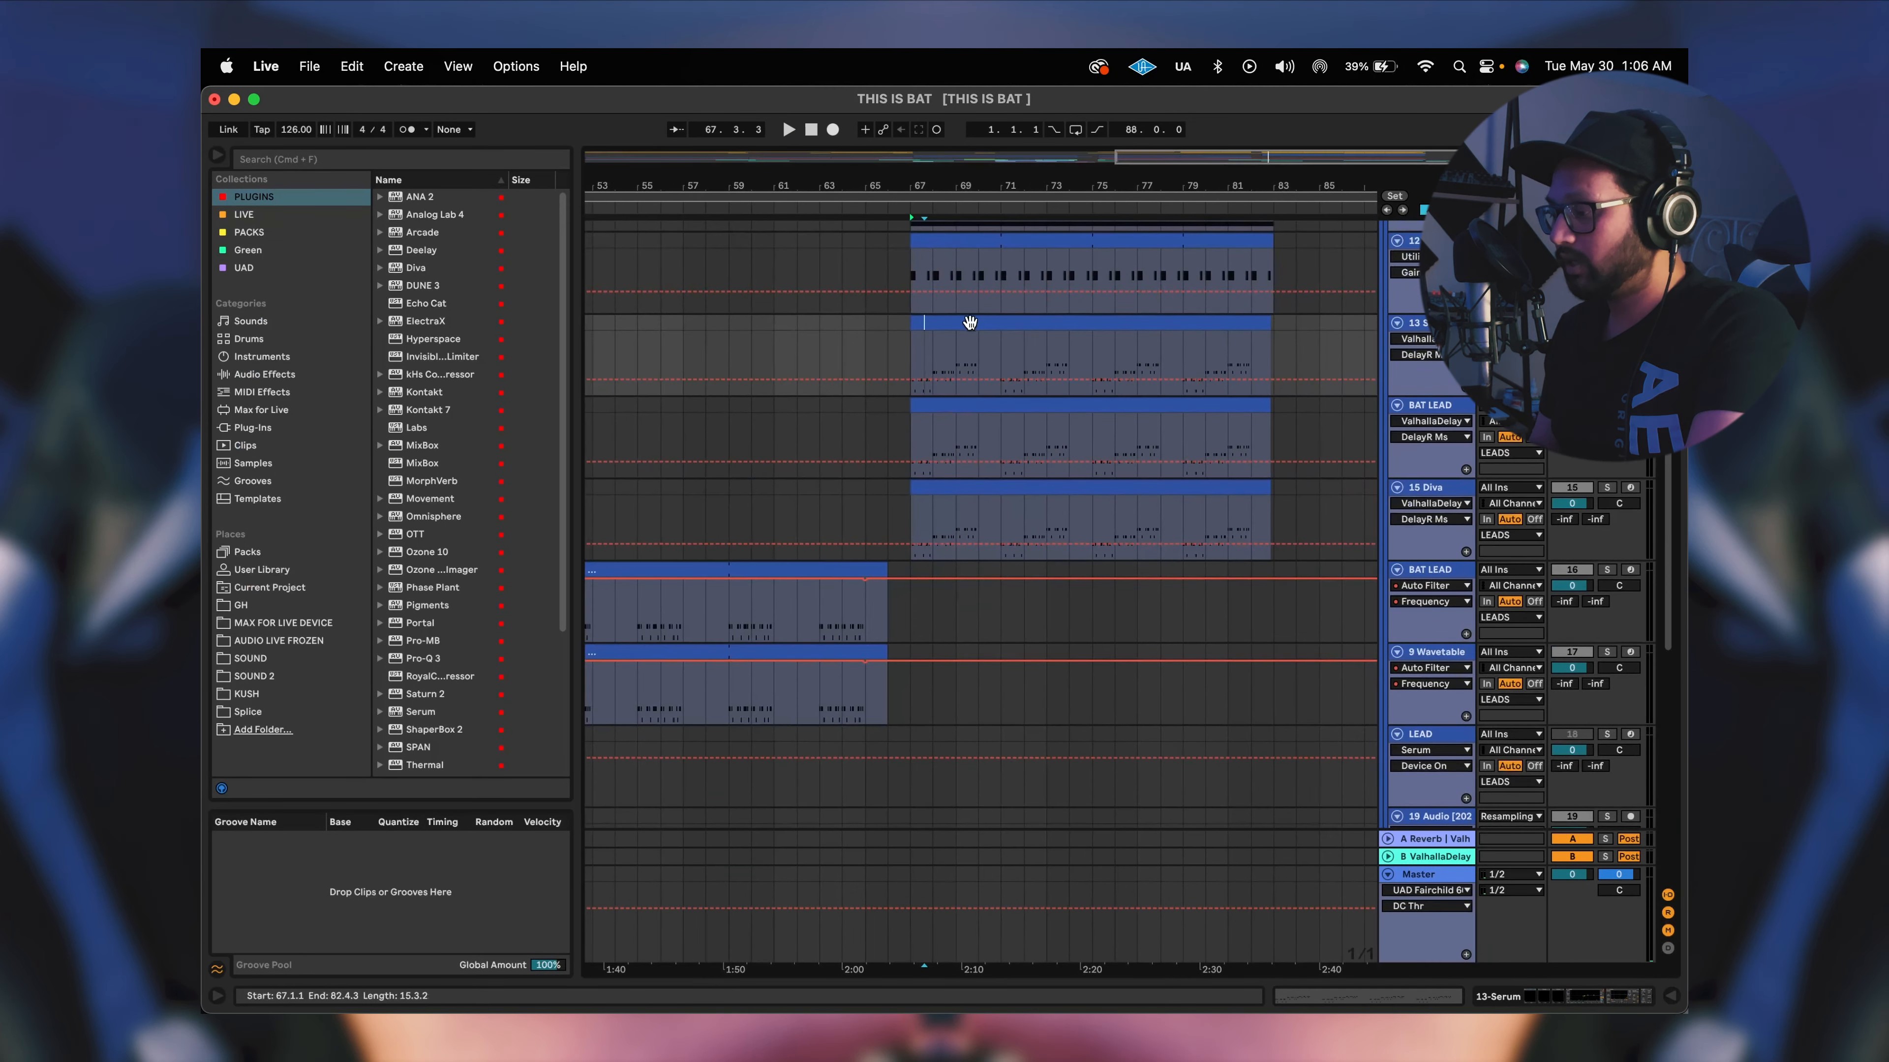
double_click(970, 323)
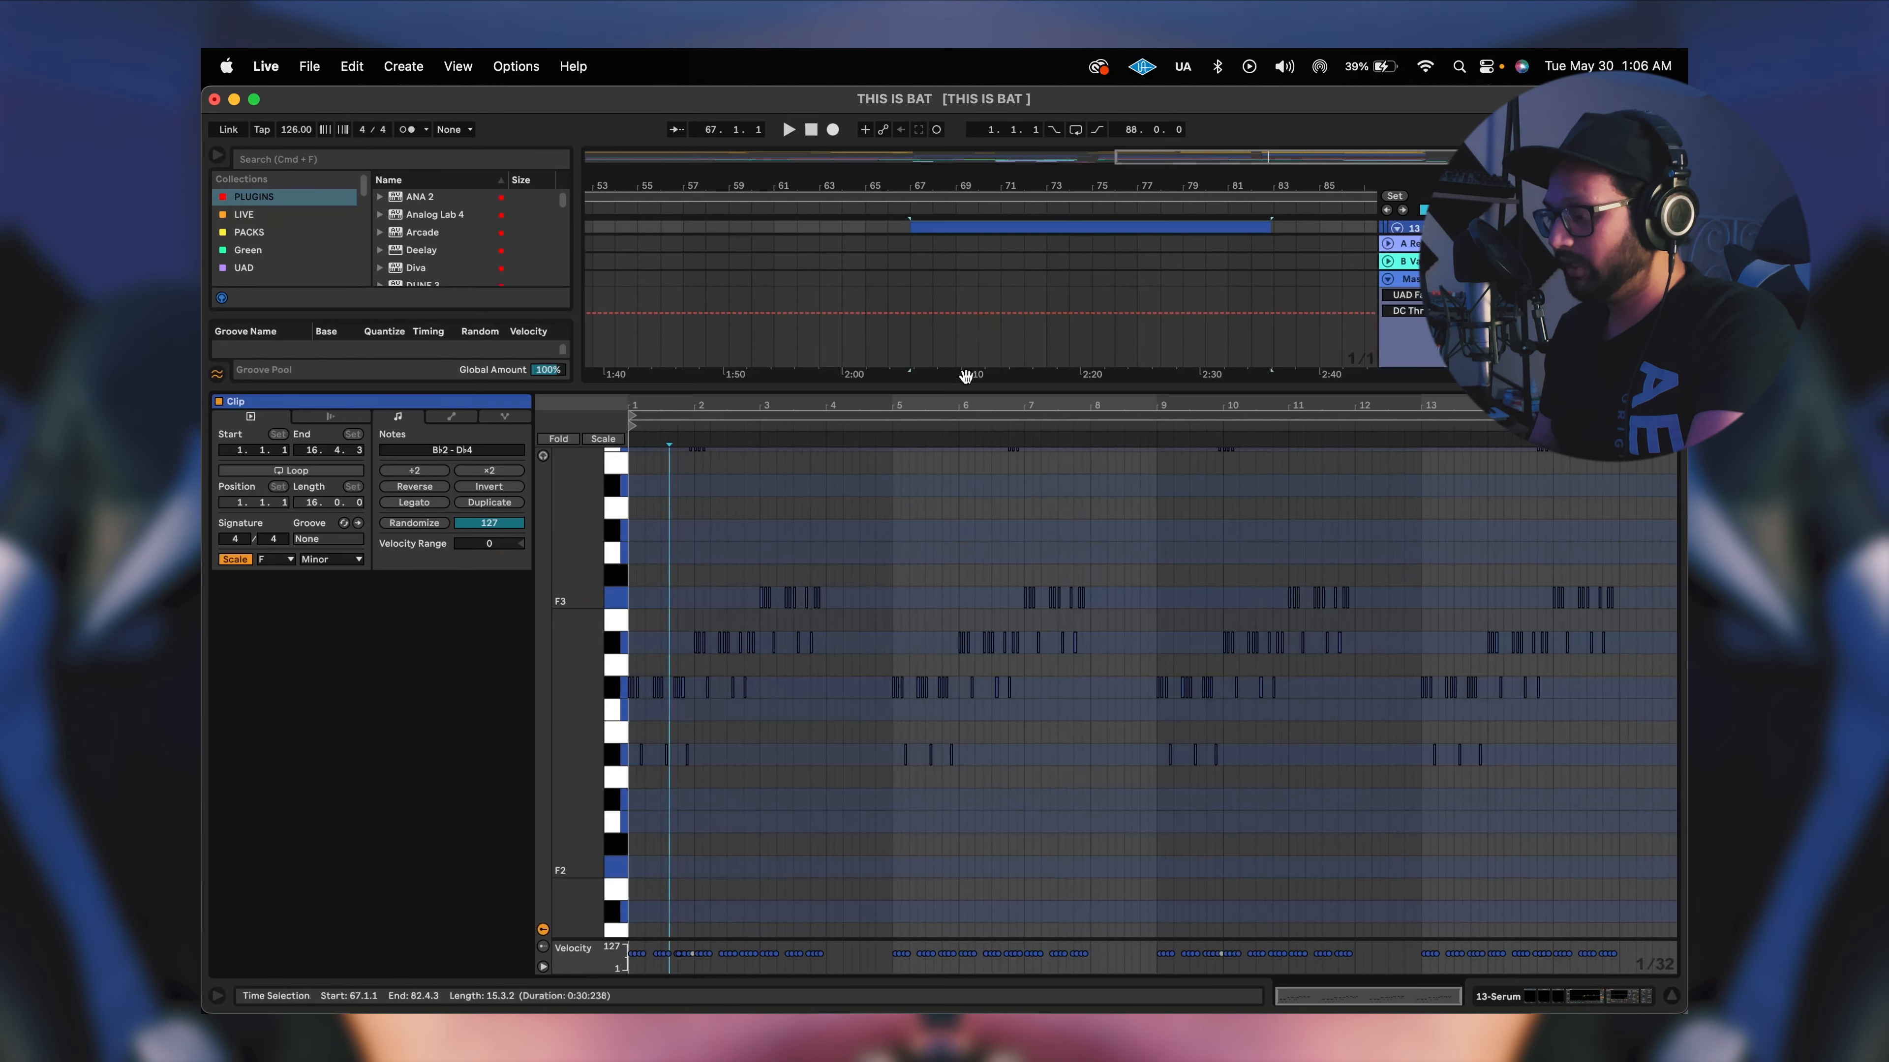
click(725, 801)
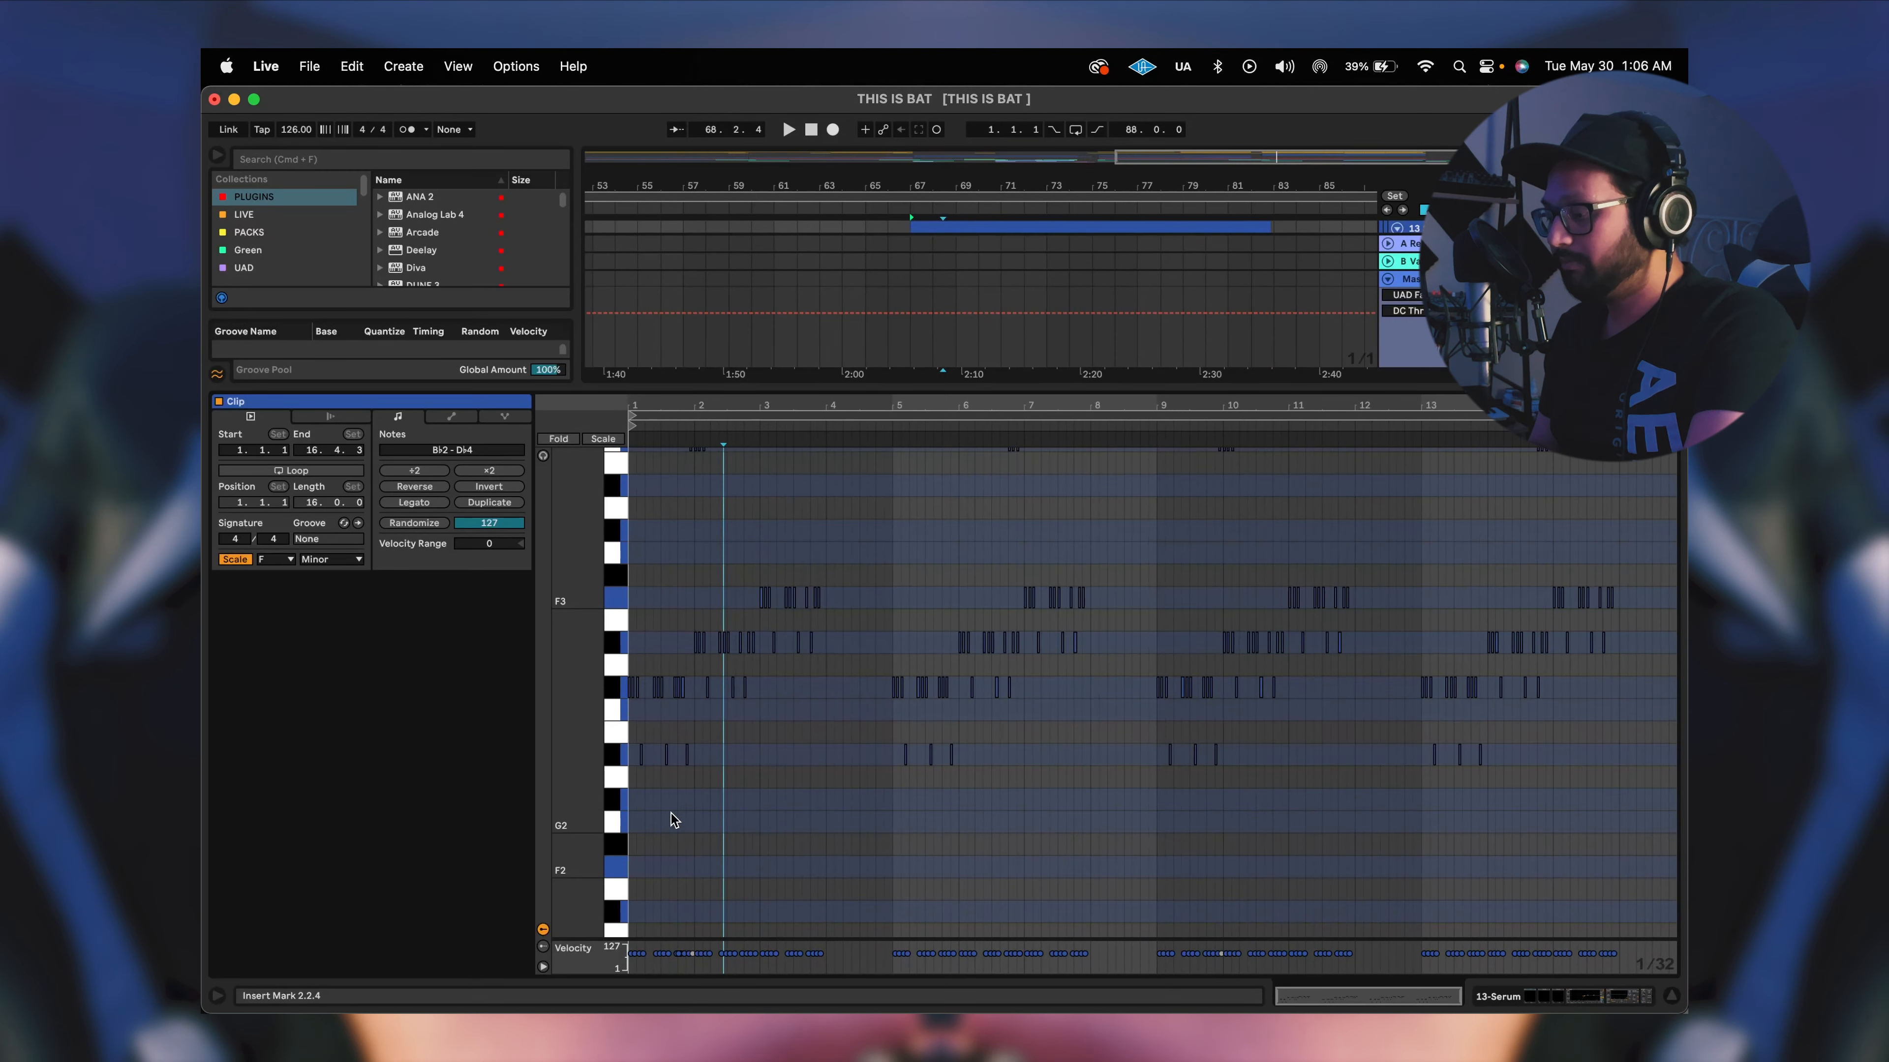
scroll(673, 818, up, 5)
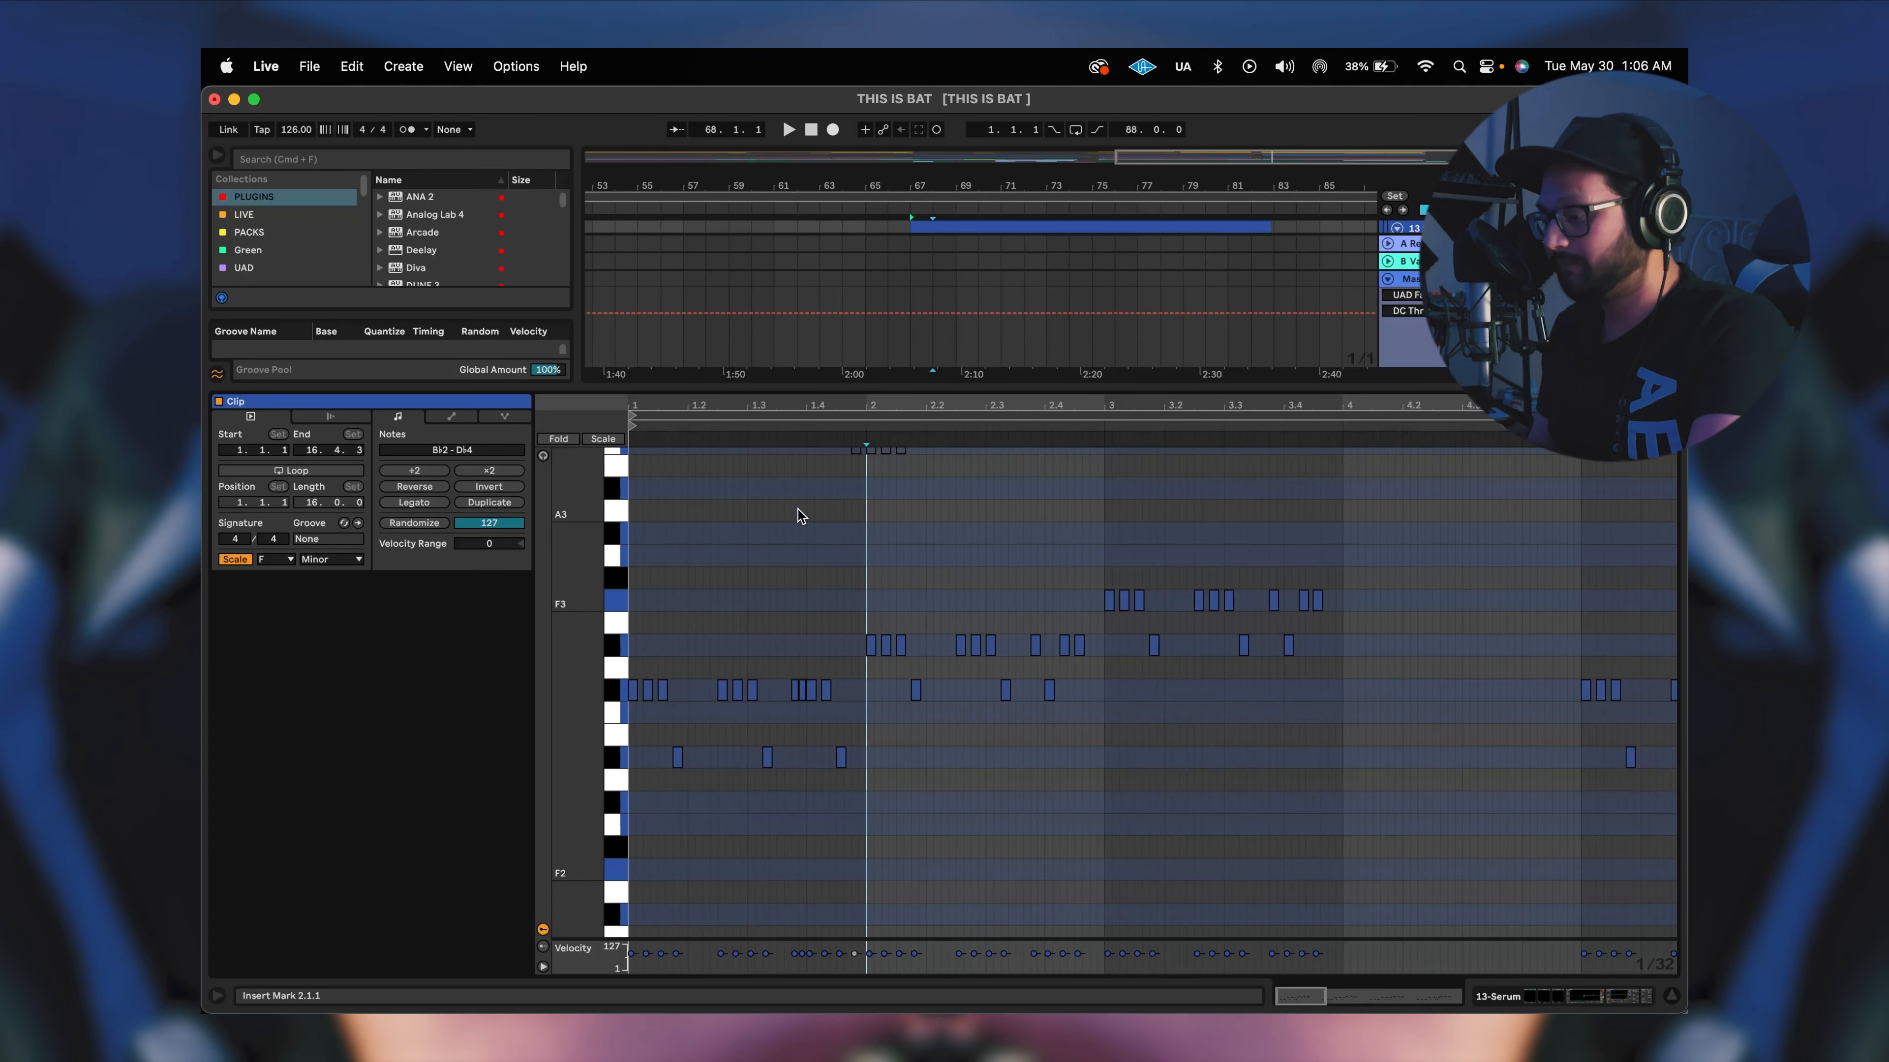
Play the 13-Serum pattern from bar 68 while following its notes, and close the note editor.
key(space)
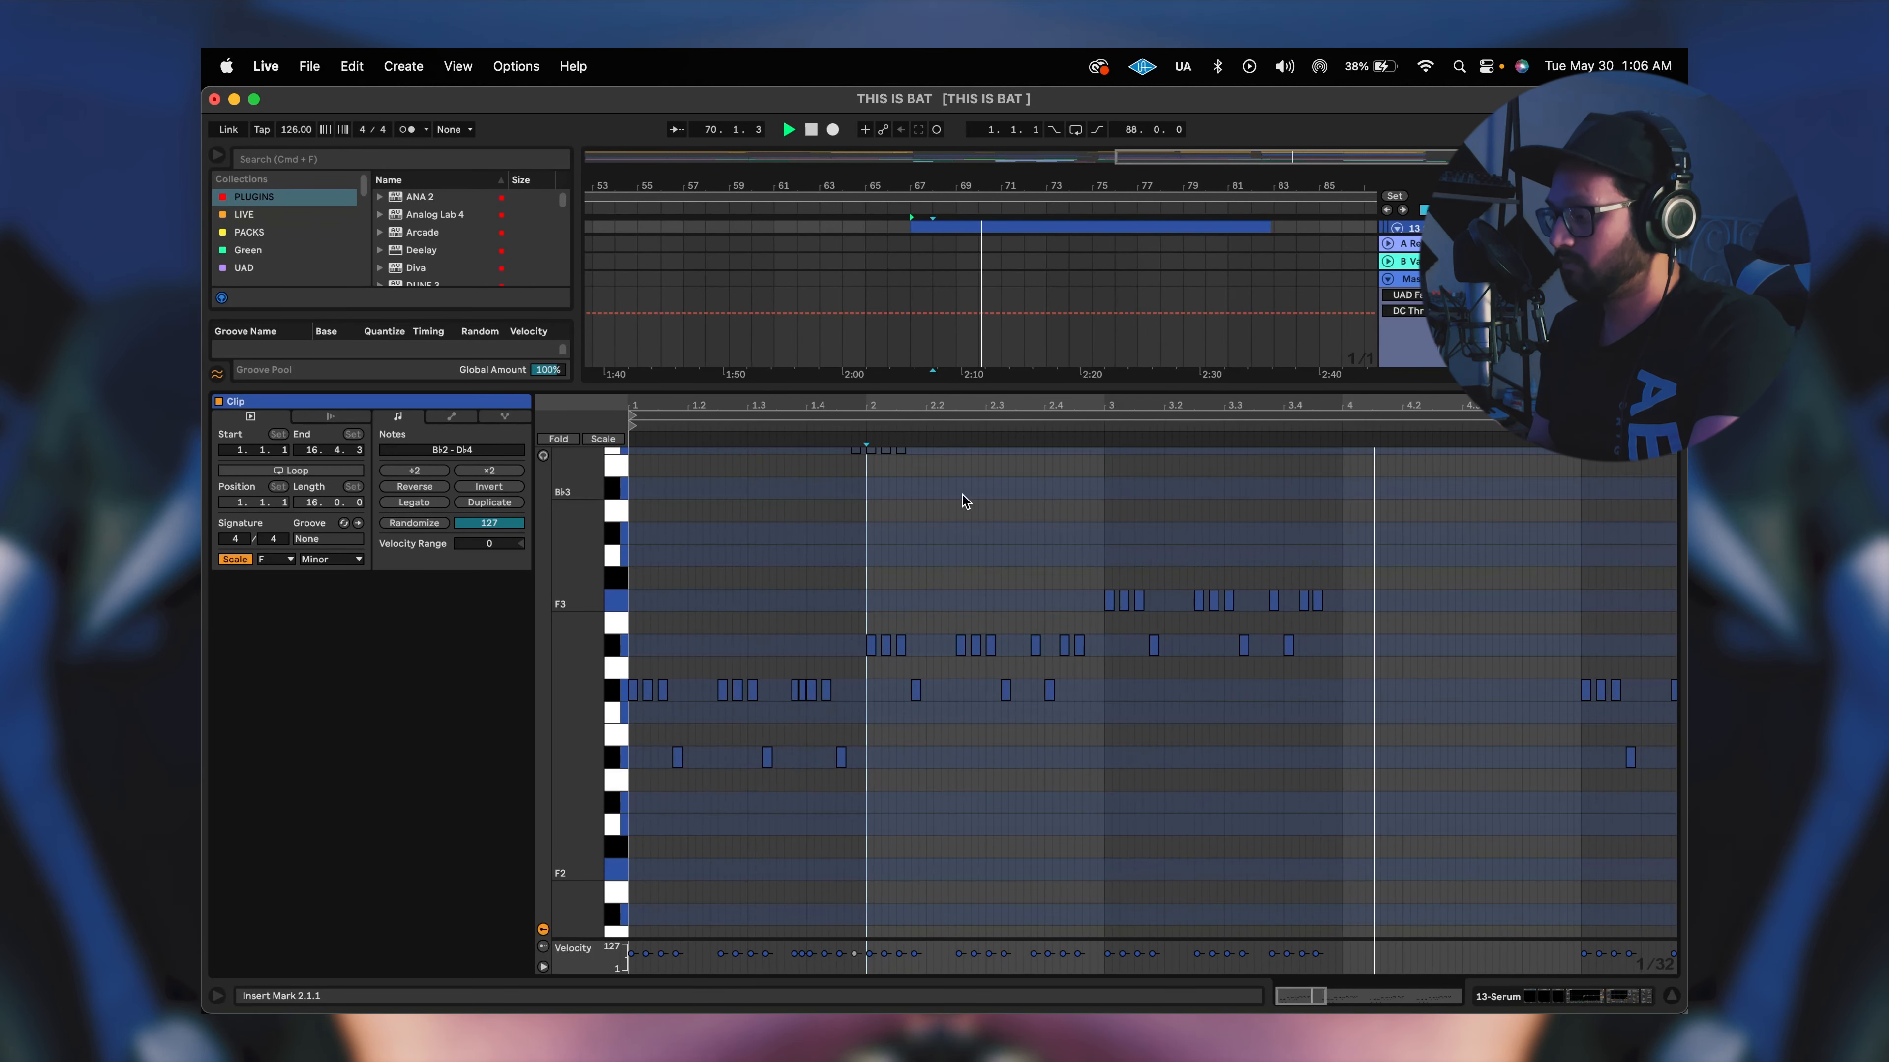
scroll(907, 523, right, 4)
scroll(907, 522, down, 5)
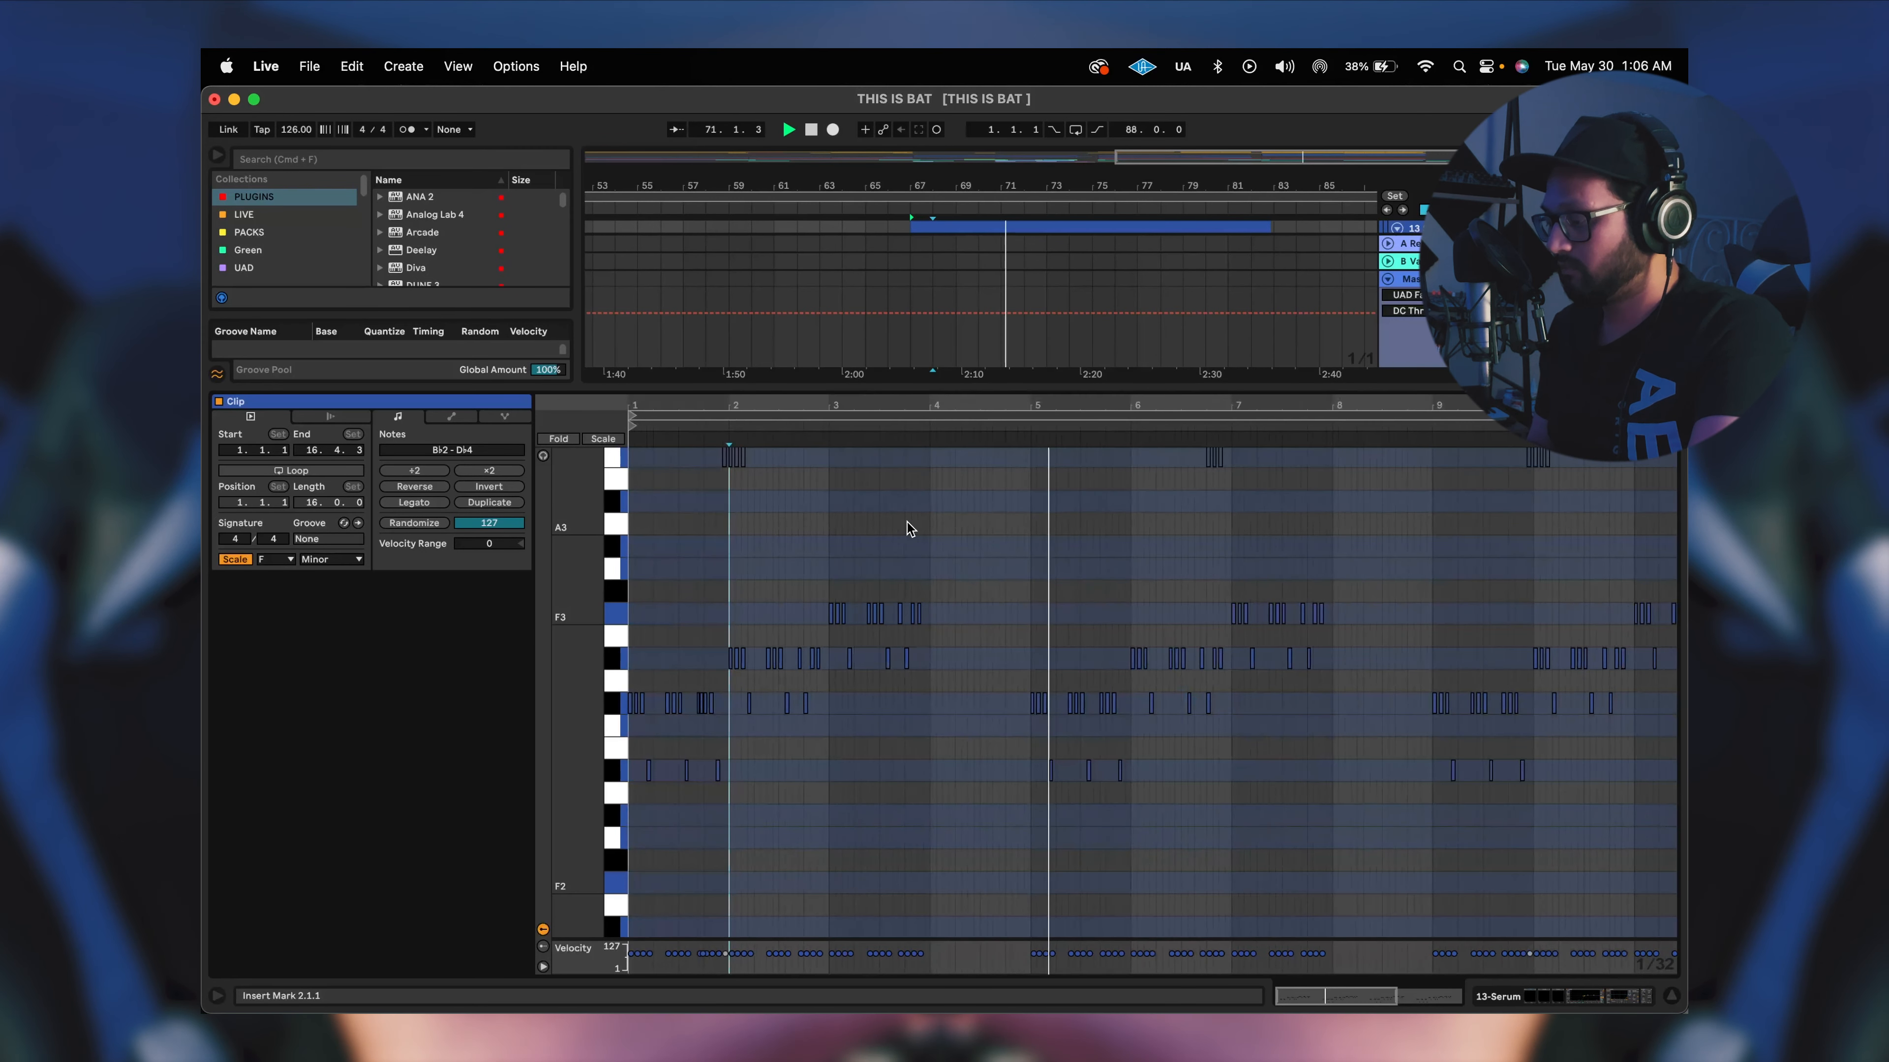
scroll(832, 529, up, 1)
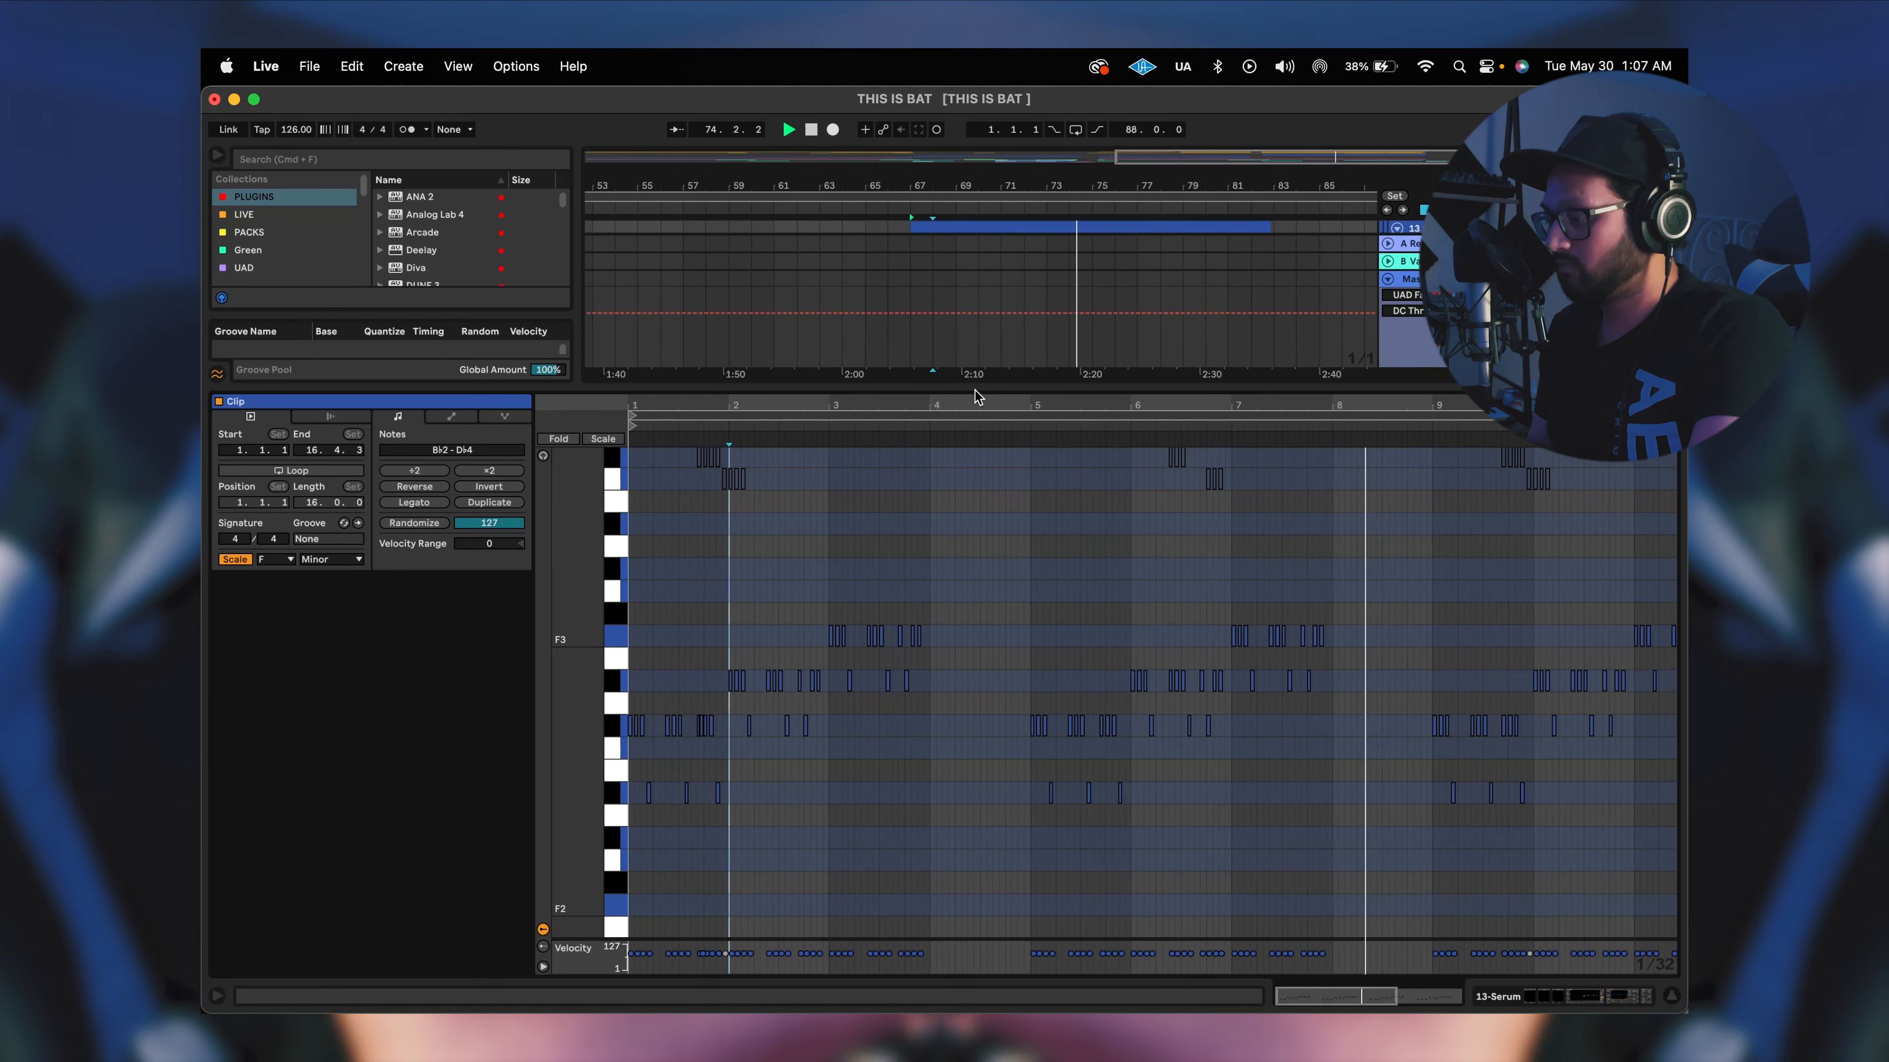
key(space)
key(super+alt+l)
Show the 13-Serum track's device chain and open the Serum instrument.
scroll(974, 392, up, 3)
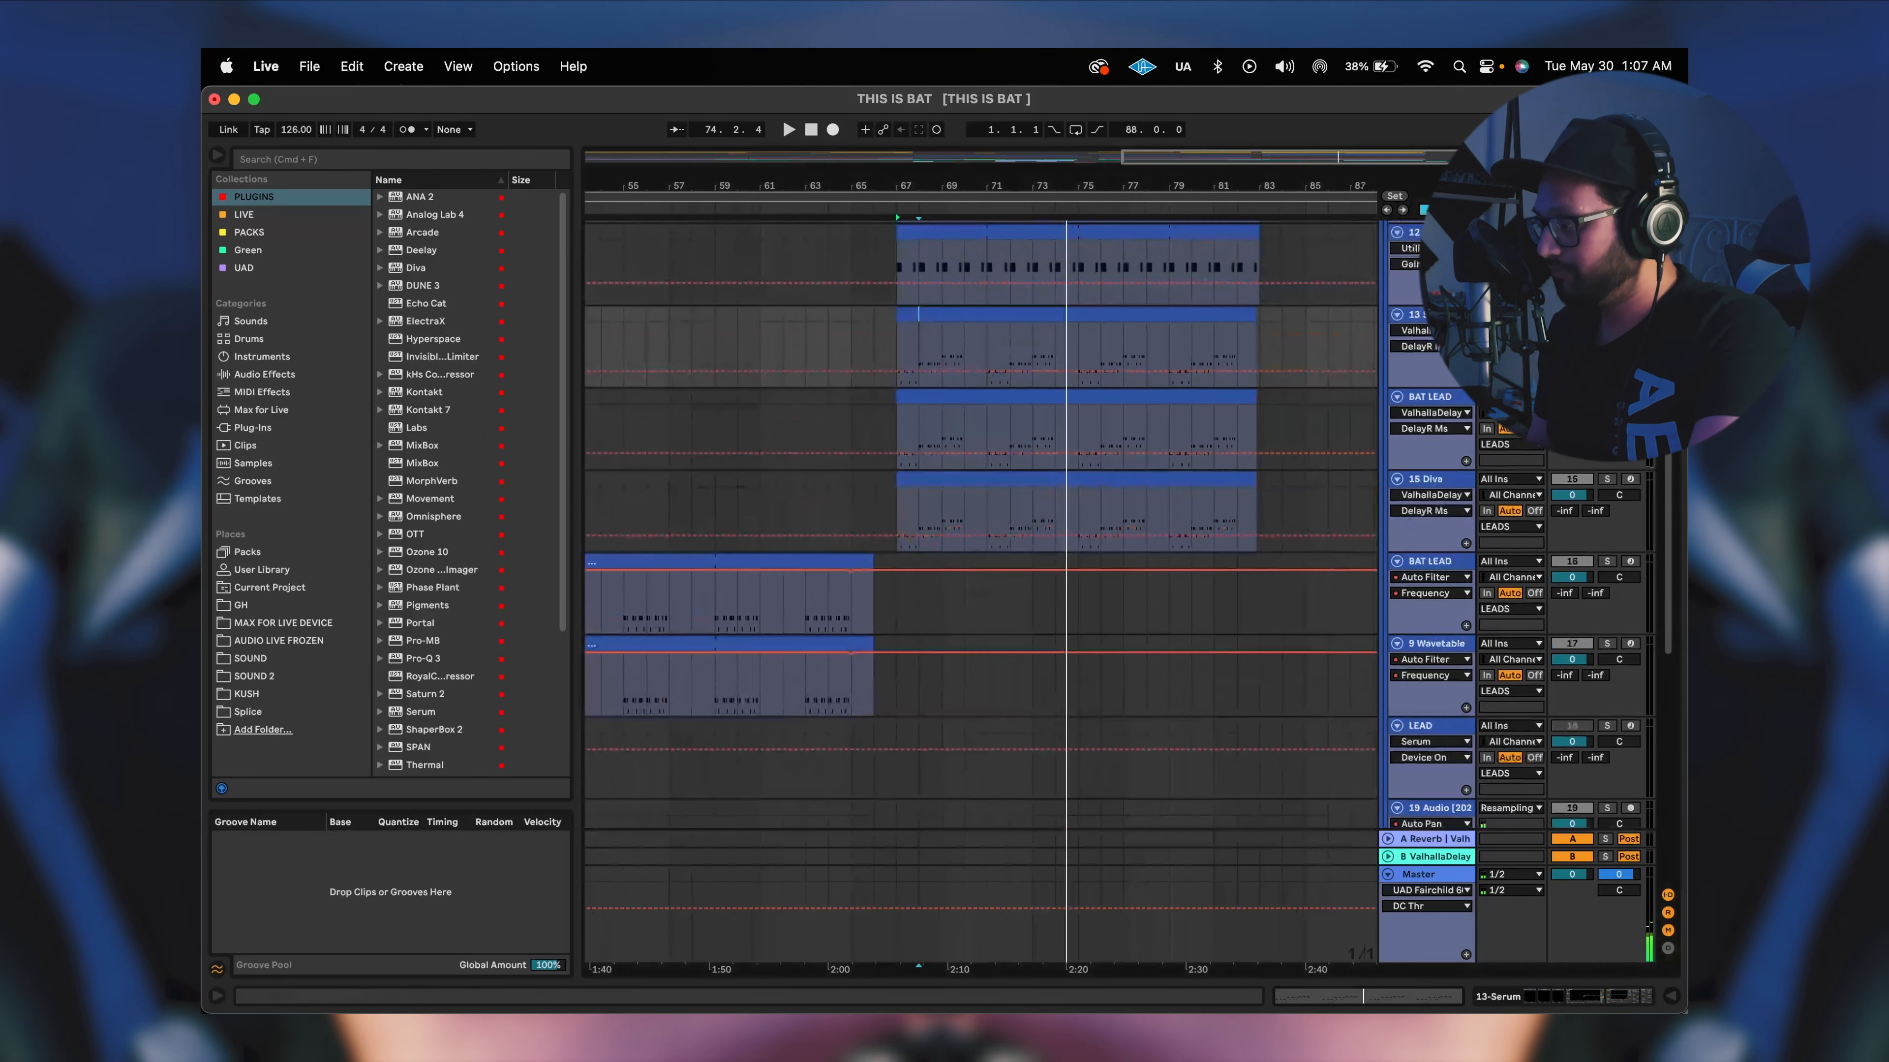
click(1581, 1000)
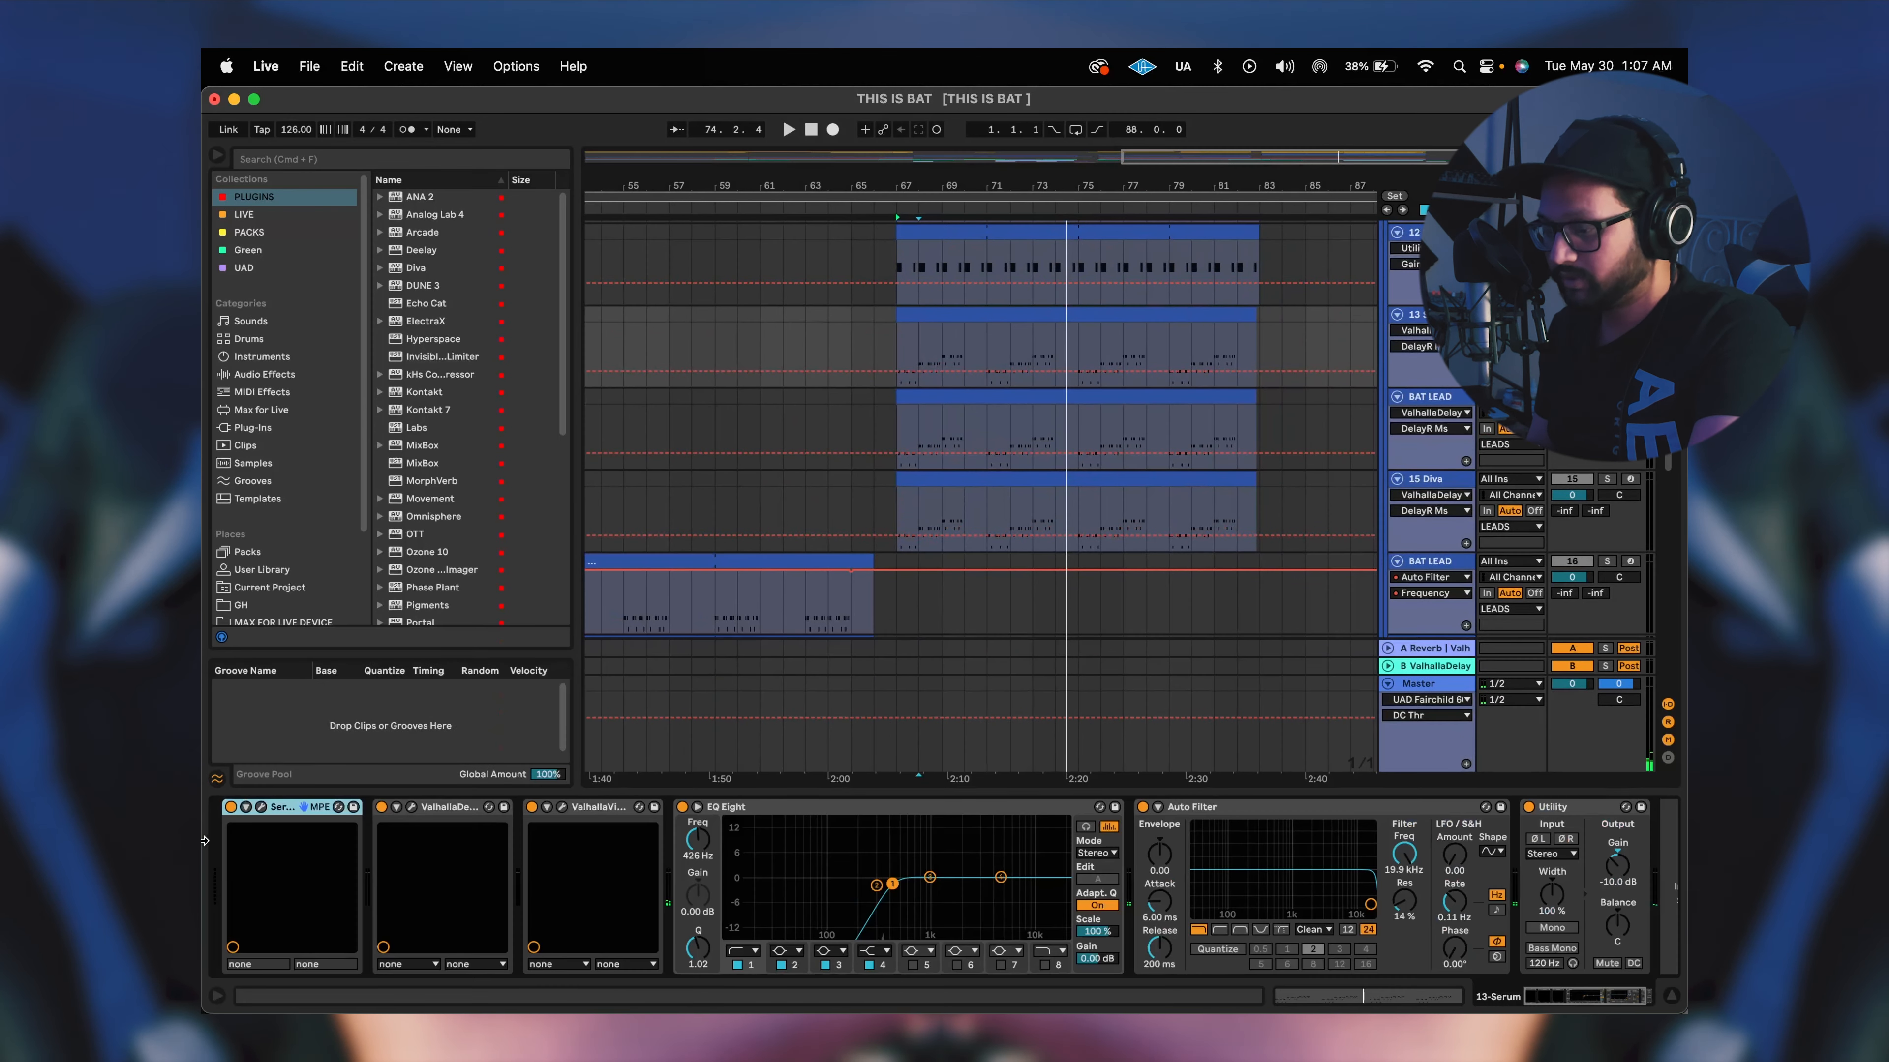
click(261, 807)
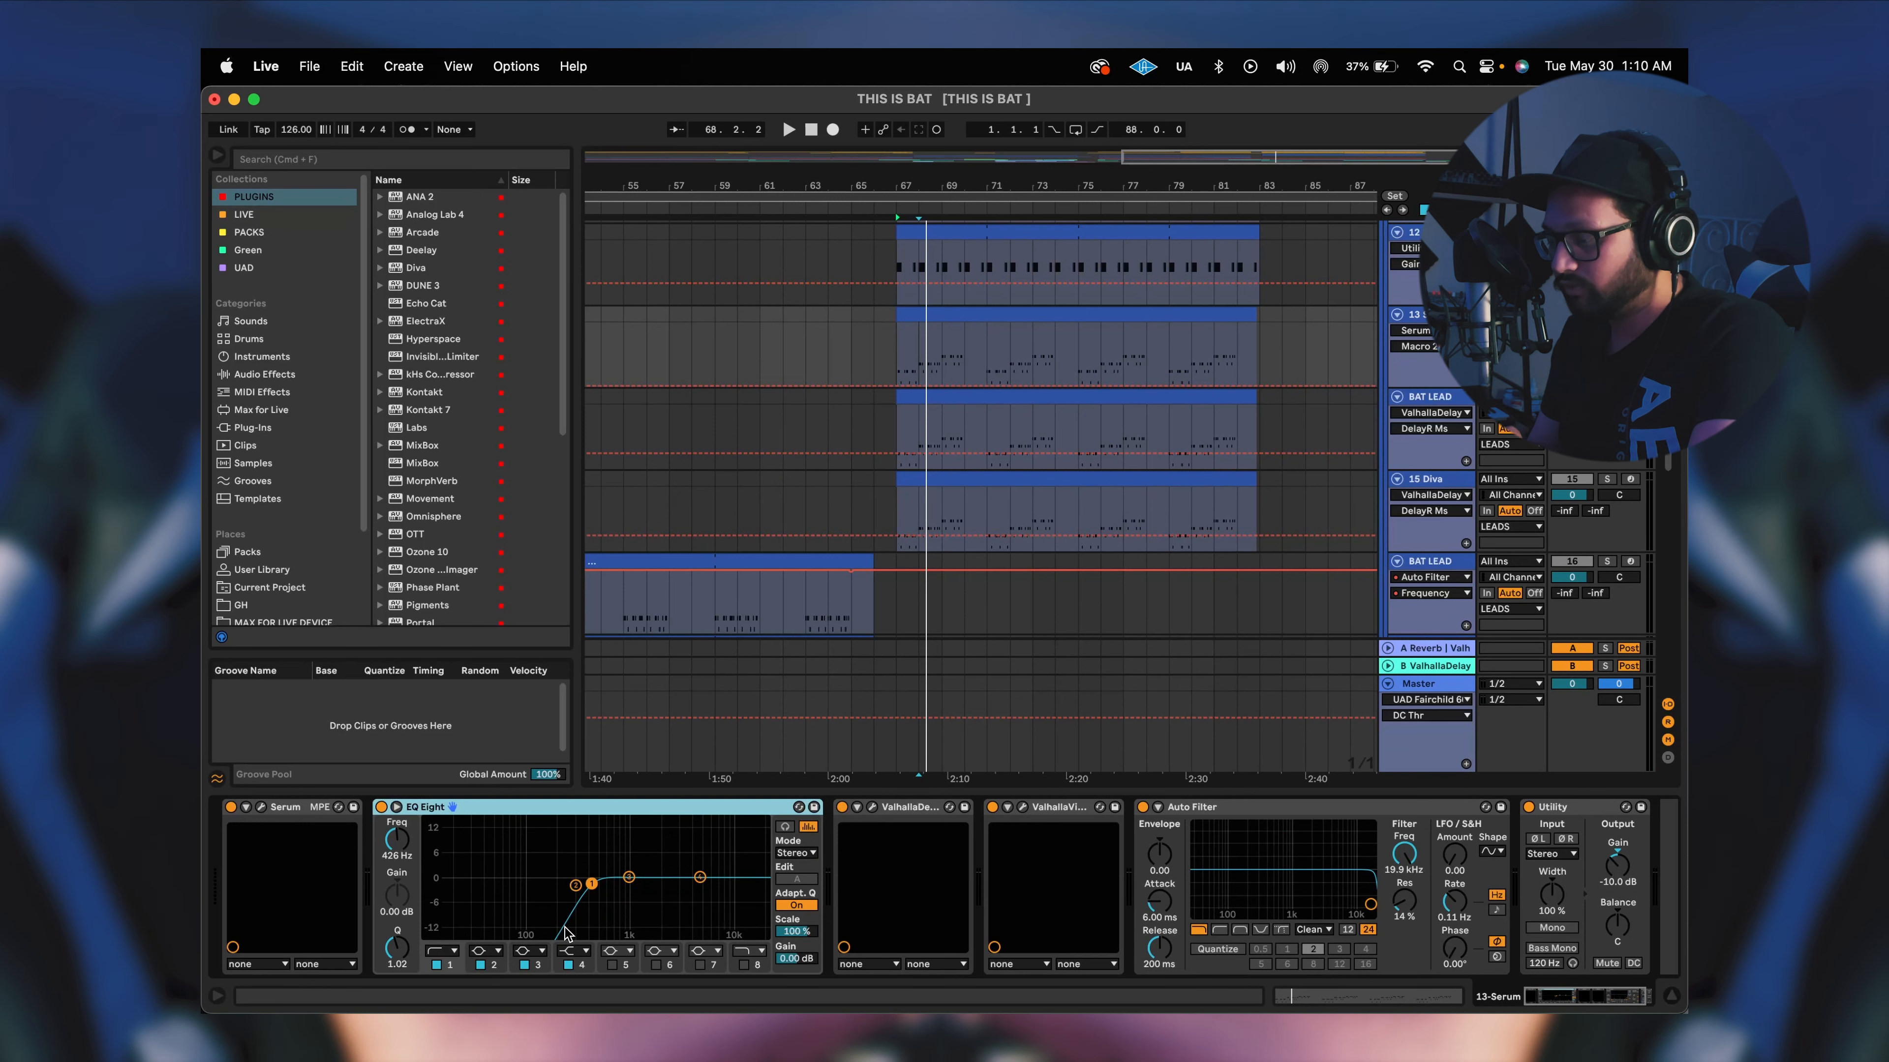
View the ValhallaDelay and ValhallaVintageVerb settings on the 13-Serum track, and close both plug-in windows.
click(900, 811)
click(872, 809)
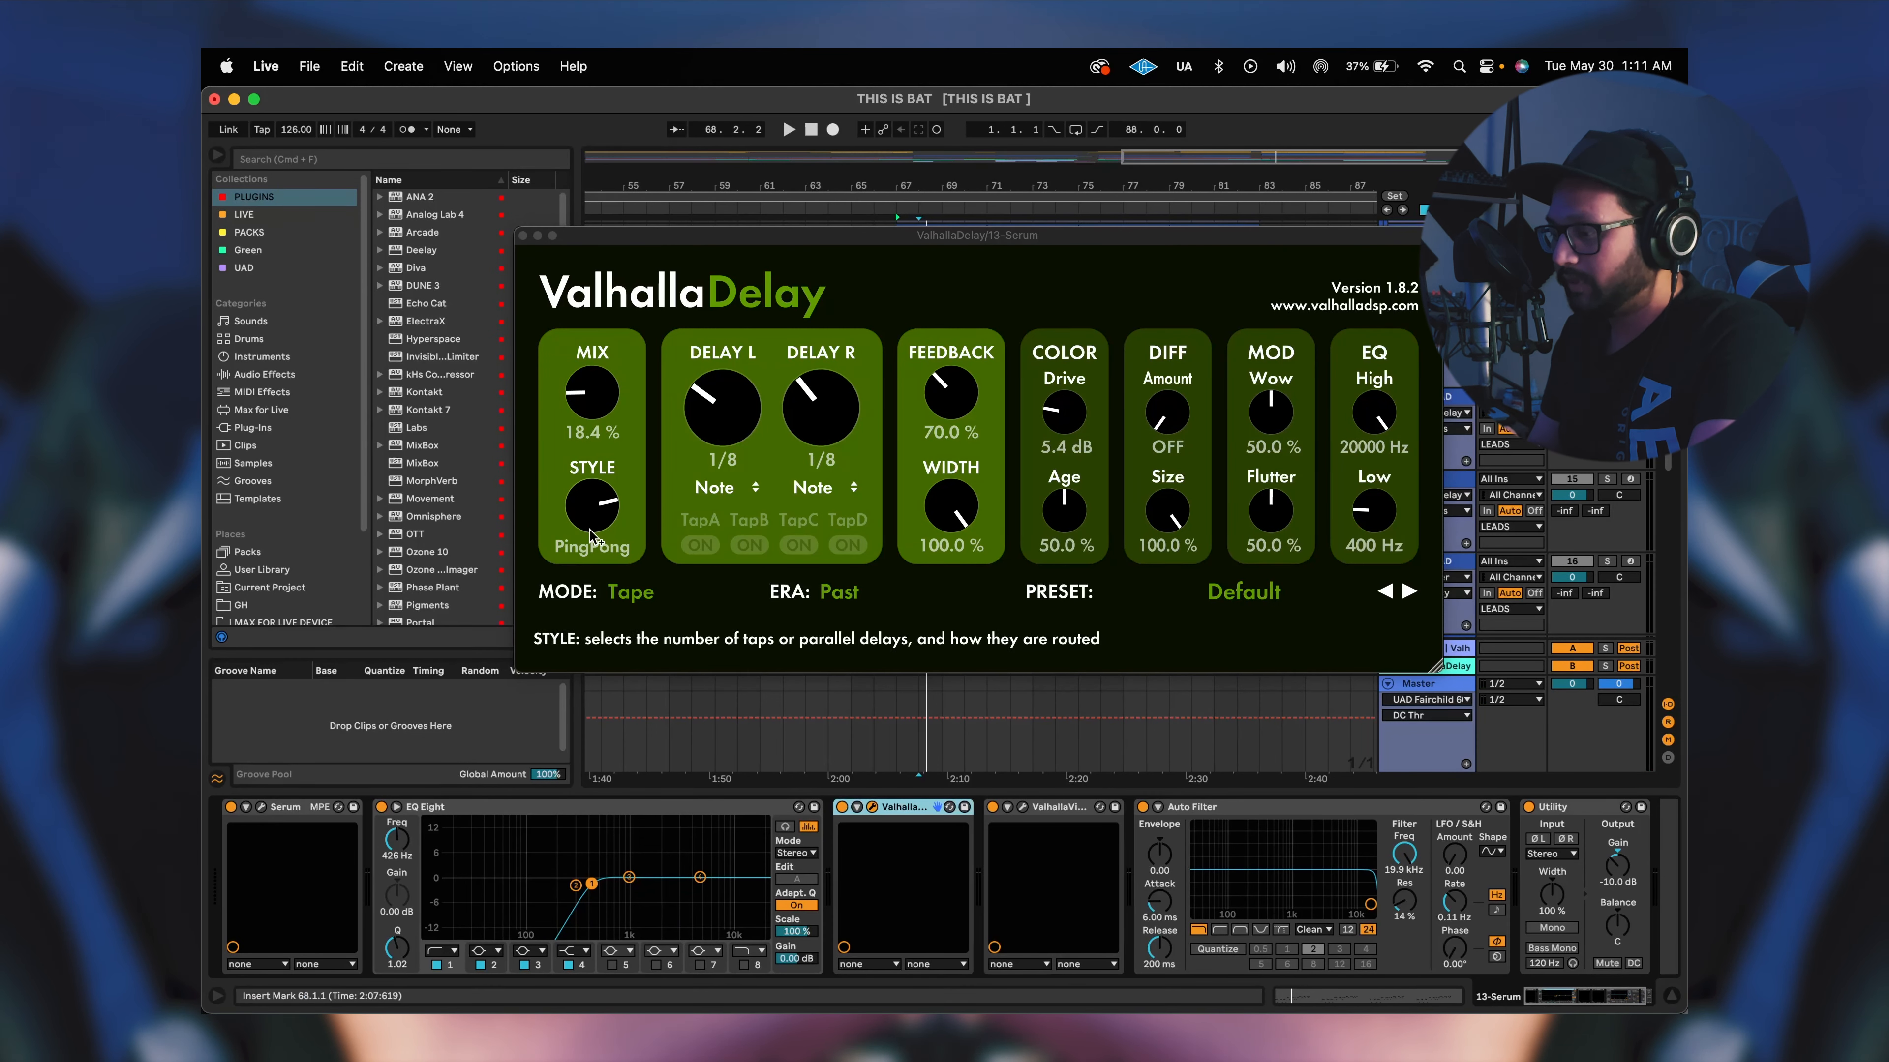
click(522, 235)
click(1023, 809)
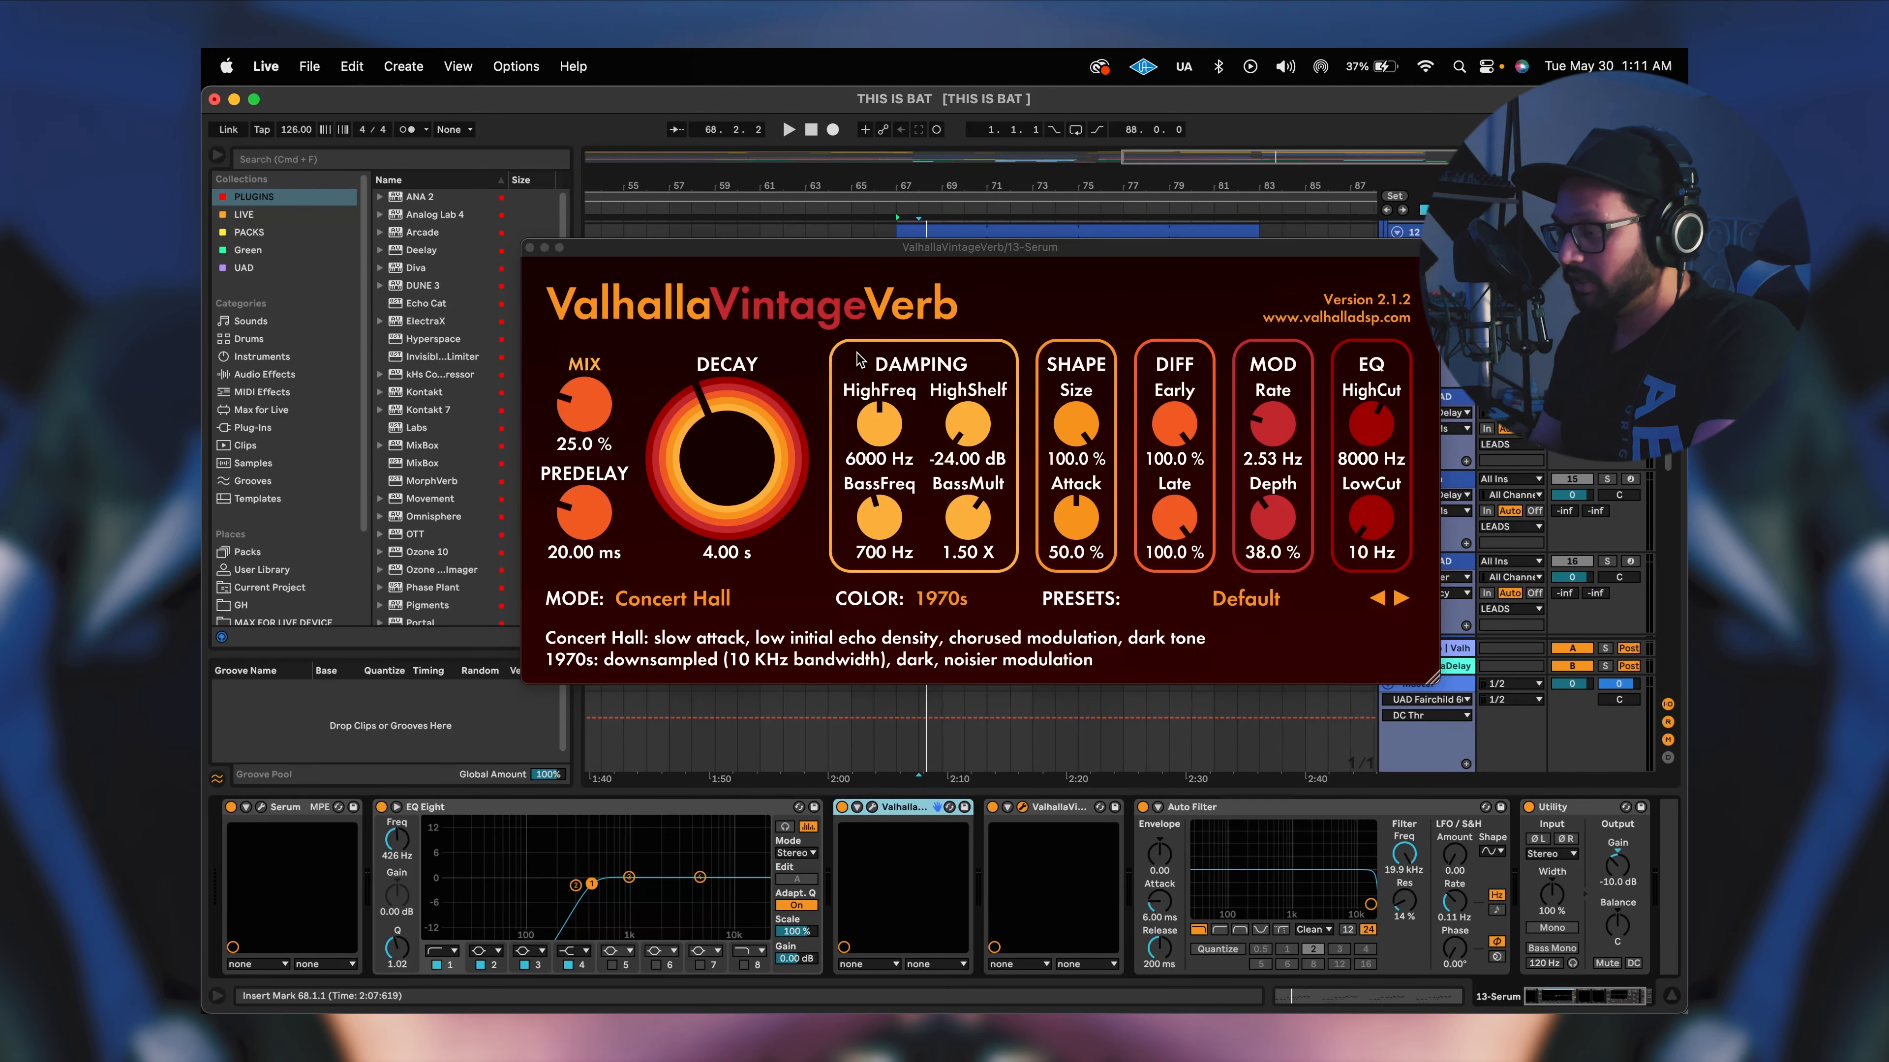
click(530, 247)
Check the Utility and Auto Filter at the end of the 13-Serum chain, and switch the Auto Filter off.
scroll(1502, 855, right, 3)
click(1502, 809)
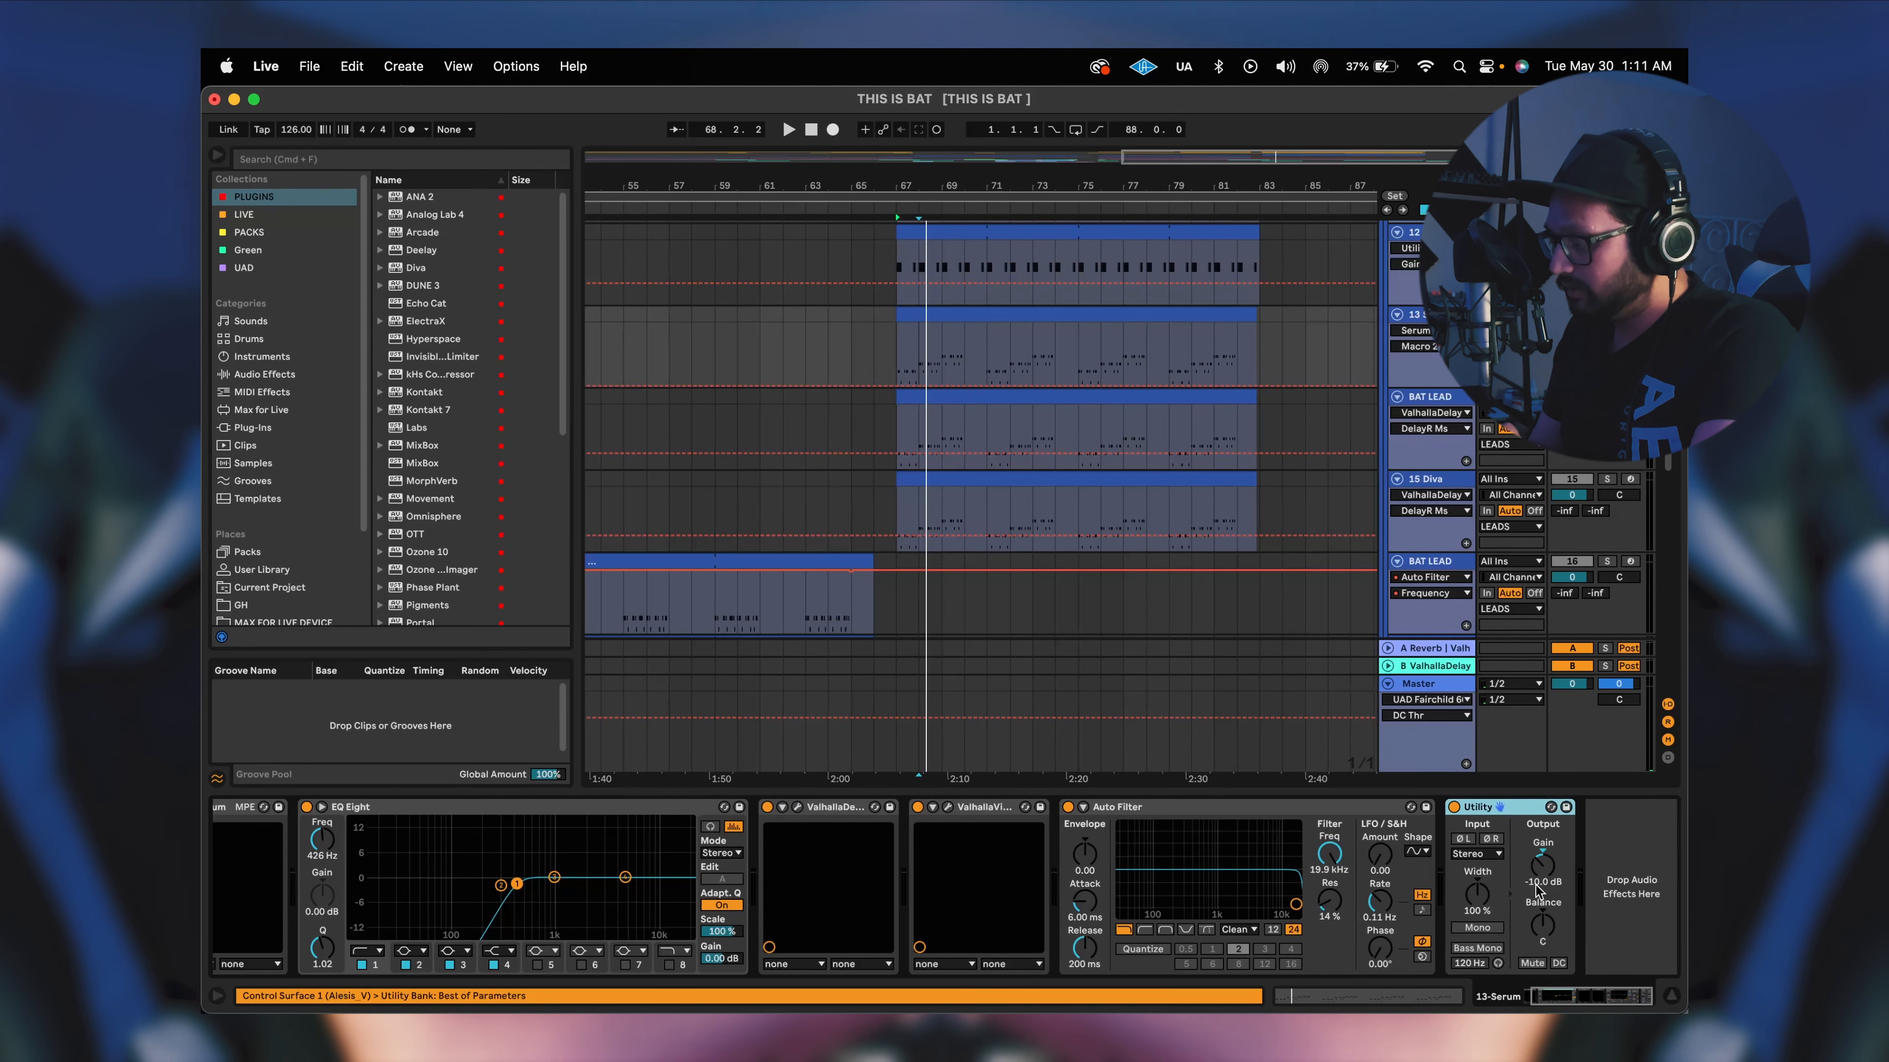
click(1125, 812)
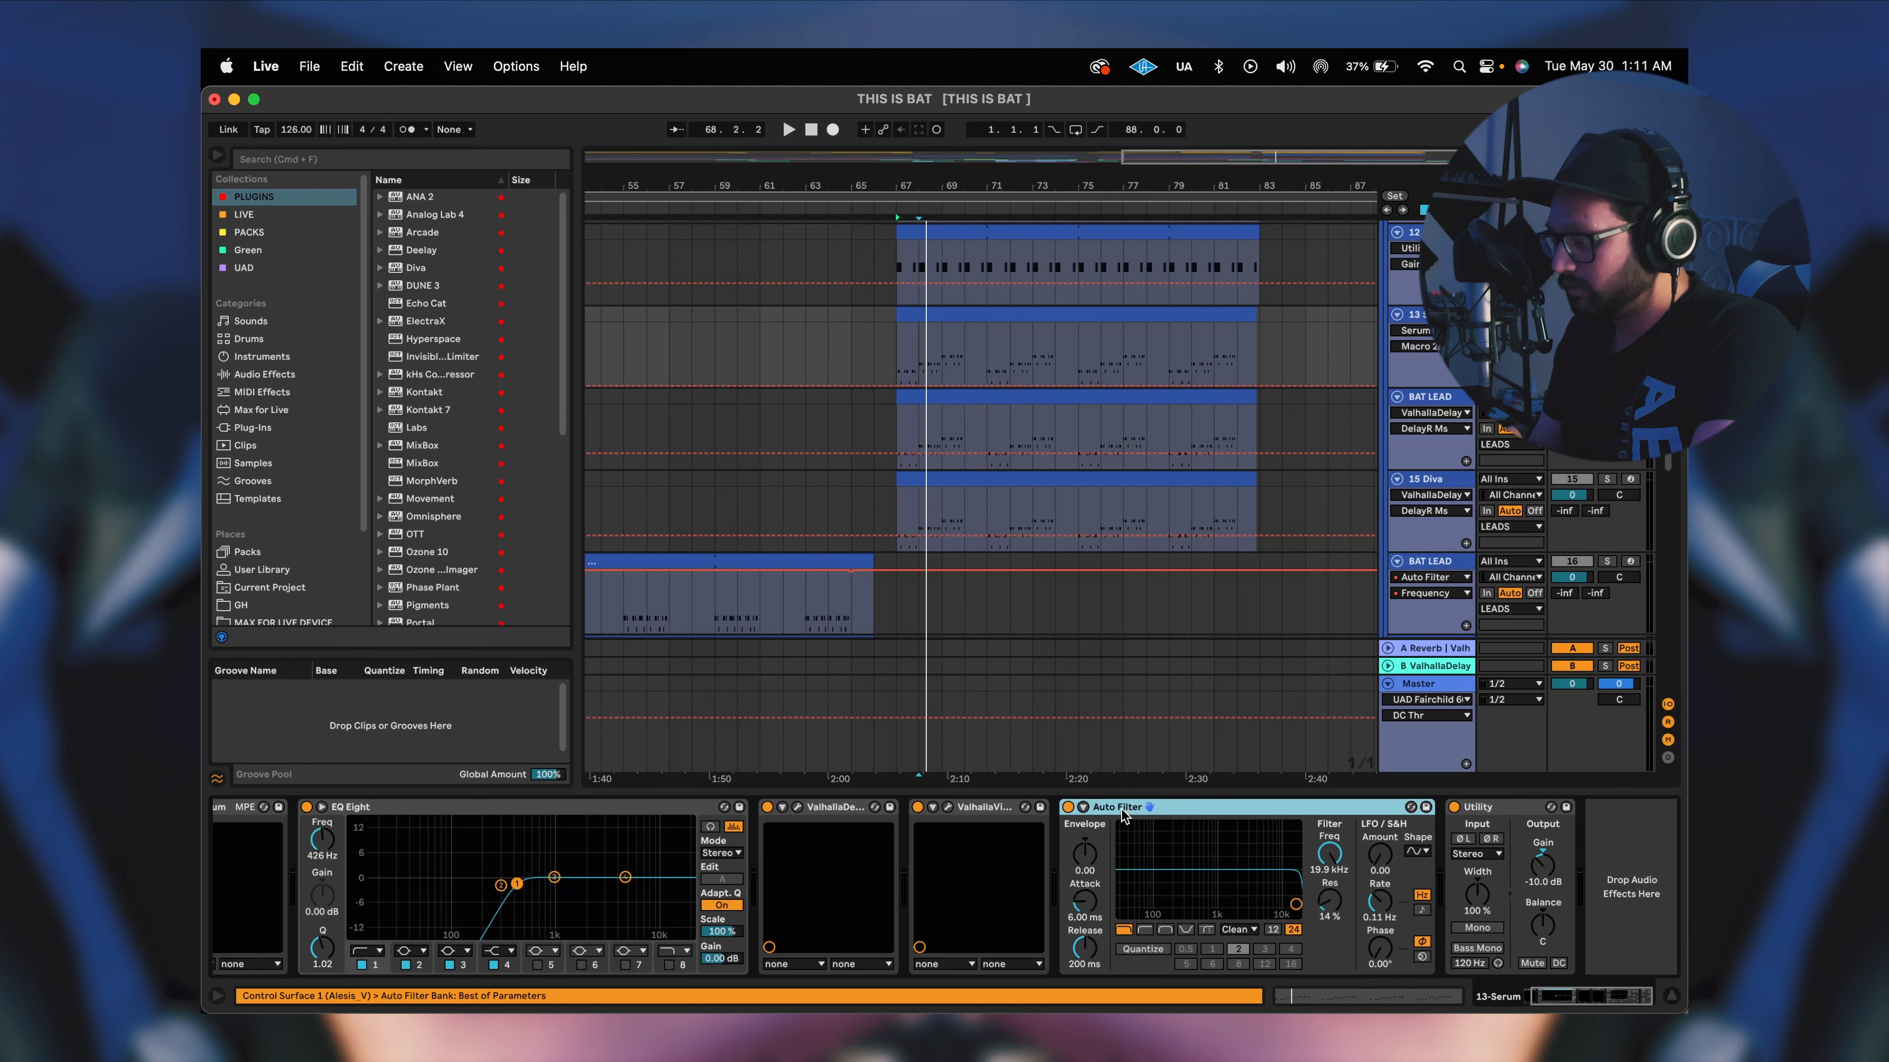
click(1067, 808)
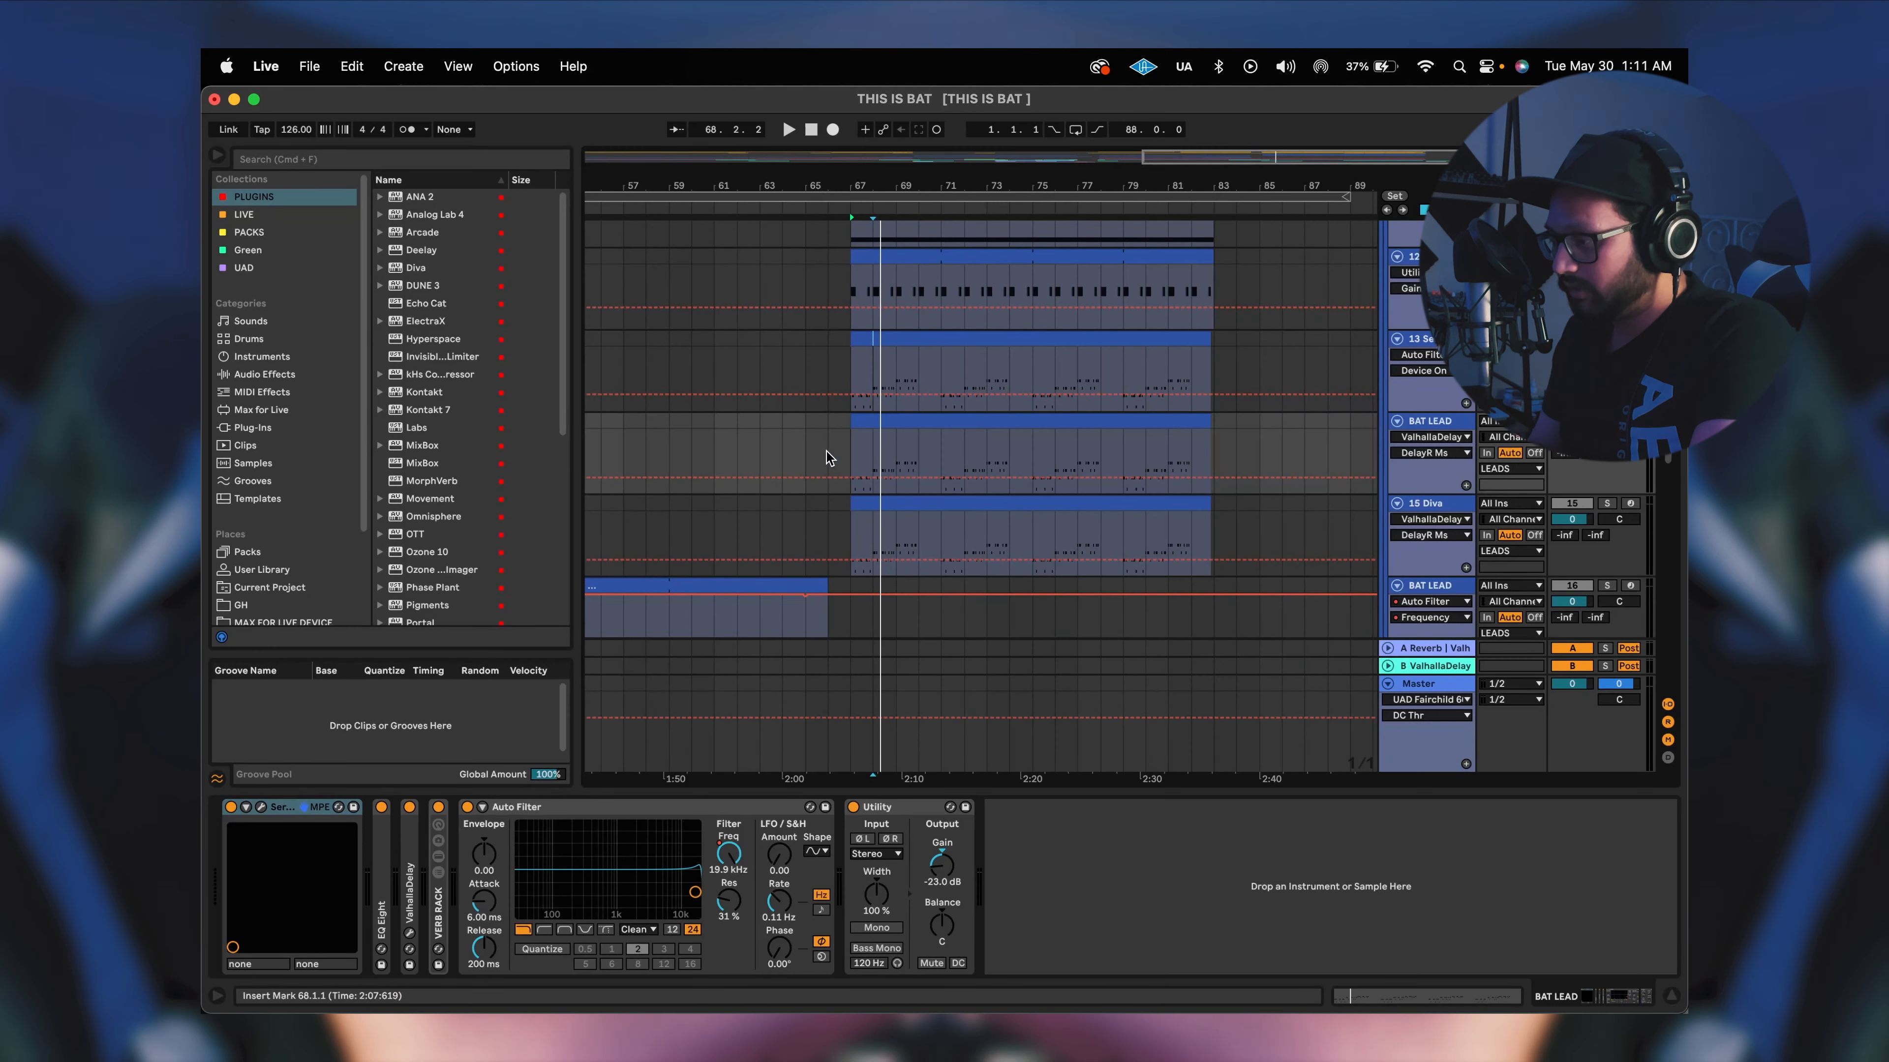
Place the insert marker at bar 67 on the BAT LEAD track, look over the neighbouring lead clips, and select the 13-Serum clip.
click(851, 458)
scroll(835, 472, left, 1)
scroll(836, 479, down, 2)
scroll(825, 472, left, 2)
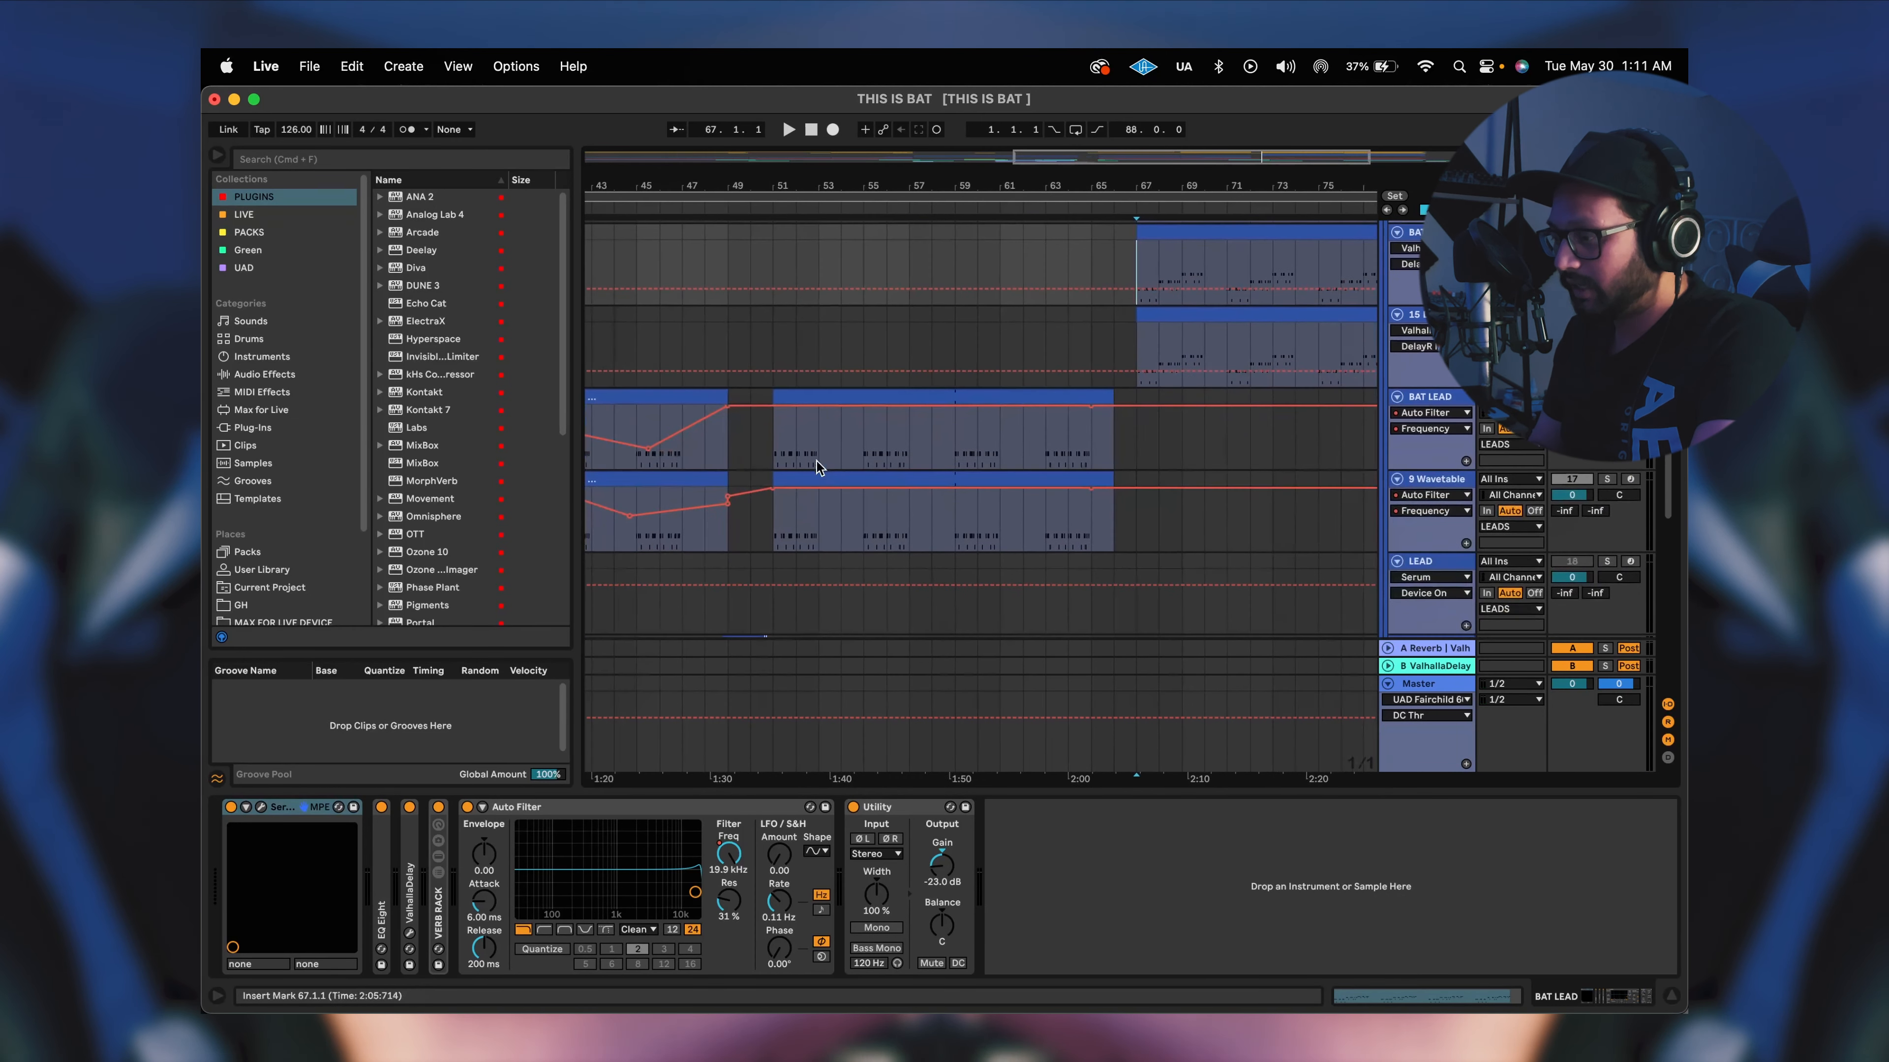
scroll(831, 435, up, 4)
scroll(831, 435, right, 4)
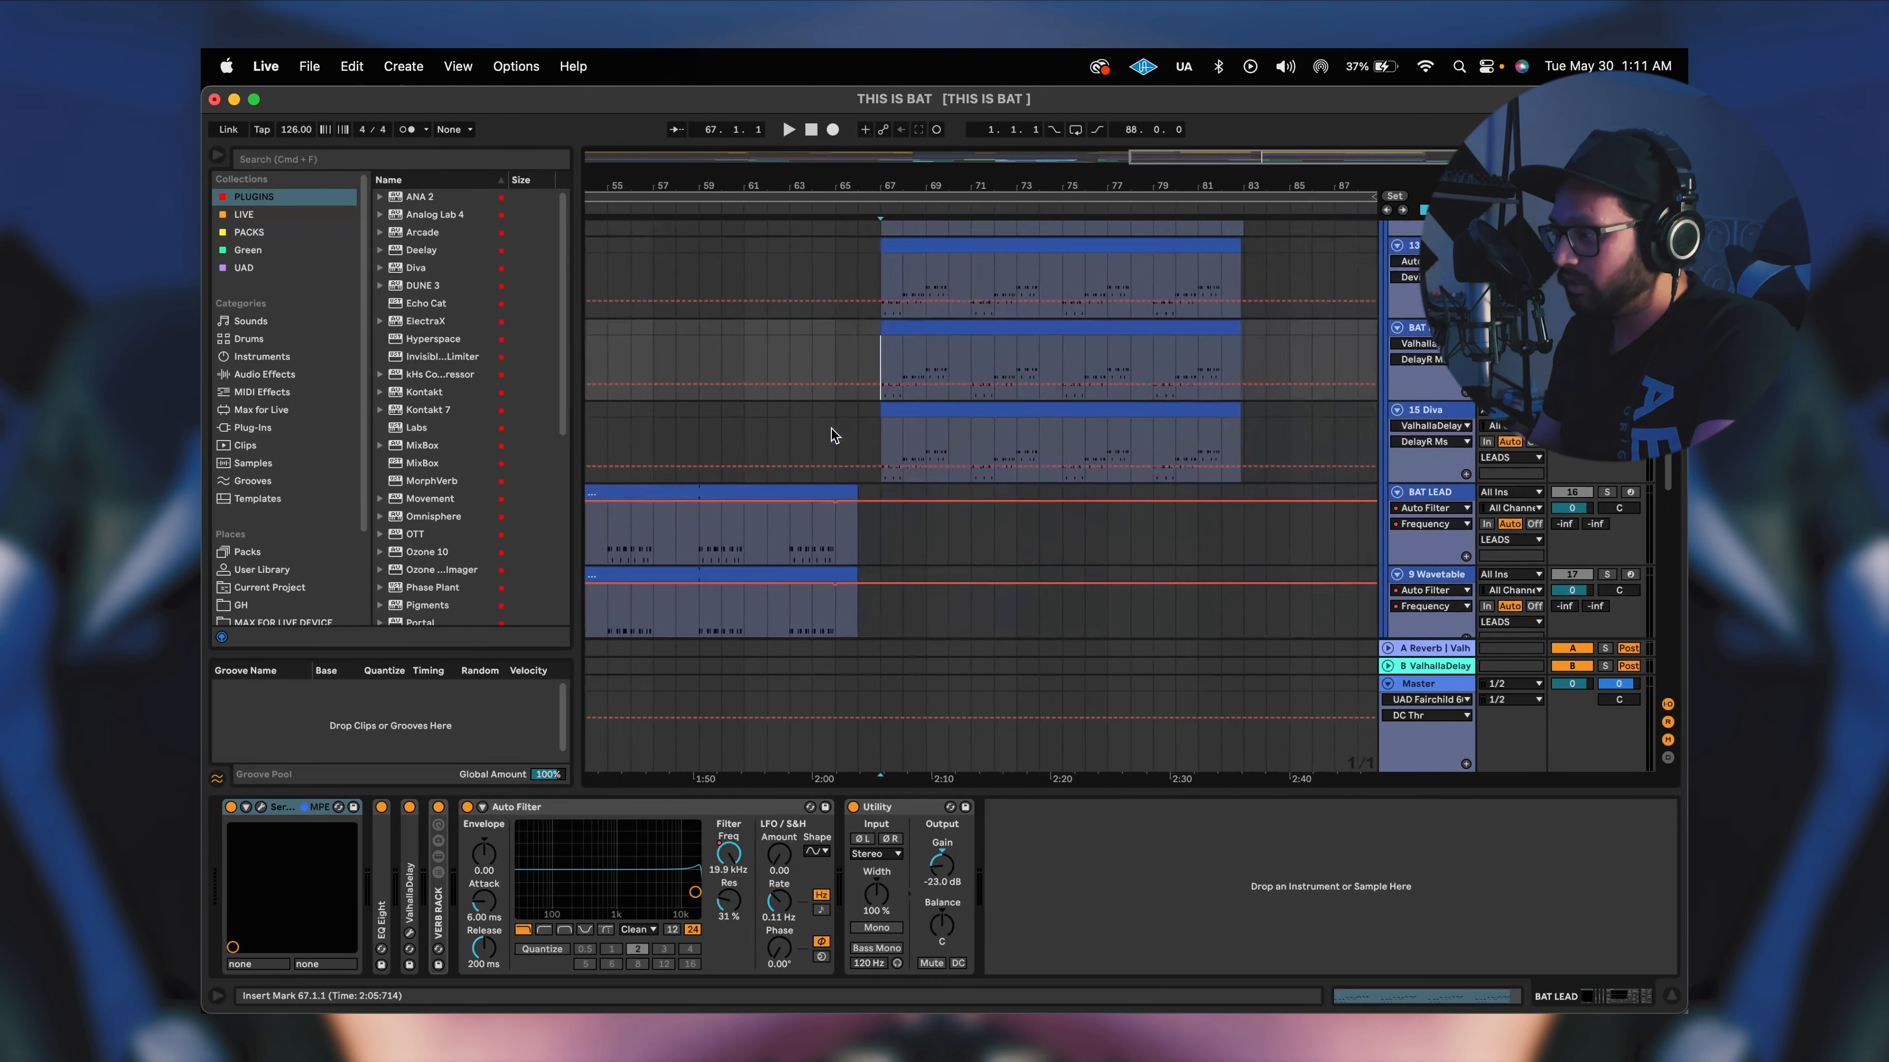
click(910, 301)
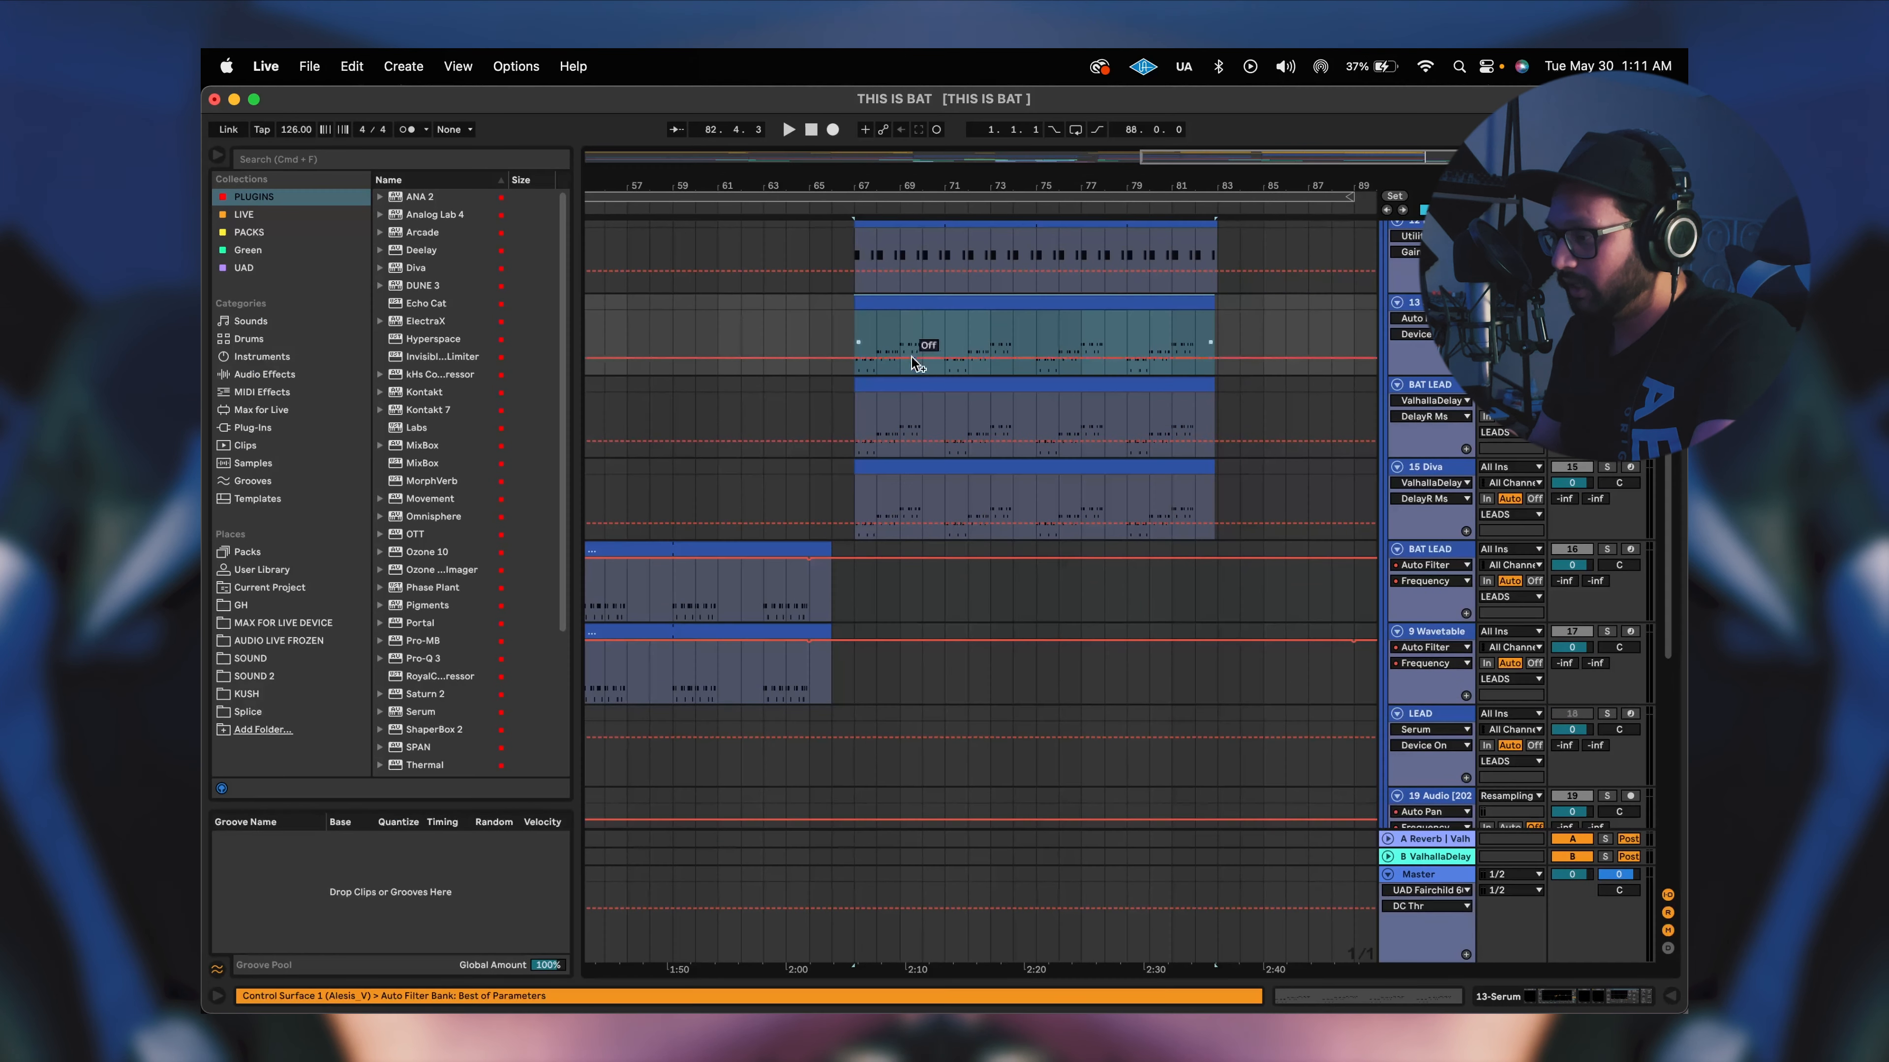
Select the BAT LEAD clip starting at bar 67 and audition it.
click(913, 383)
key(space)
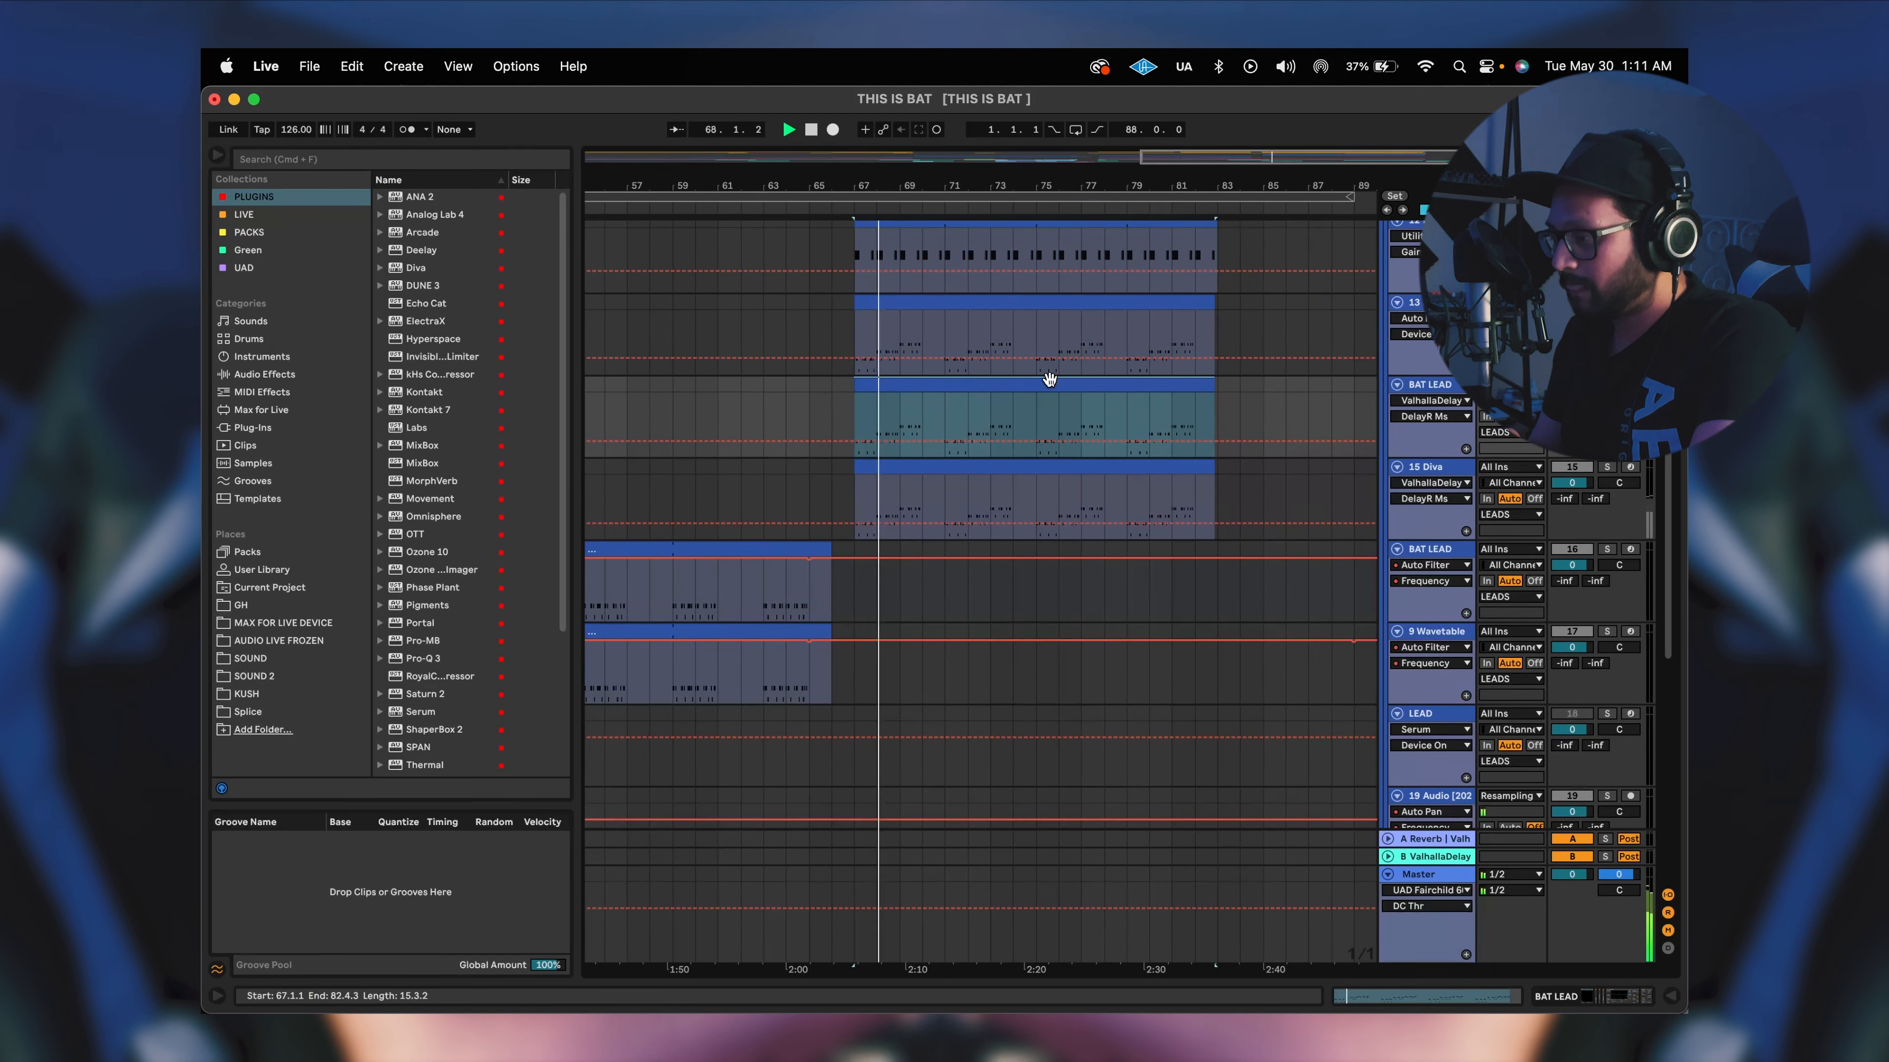
key(space)
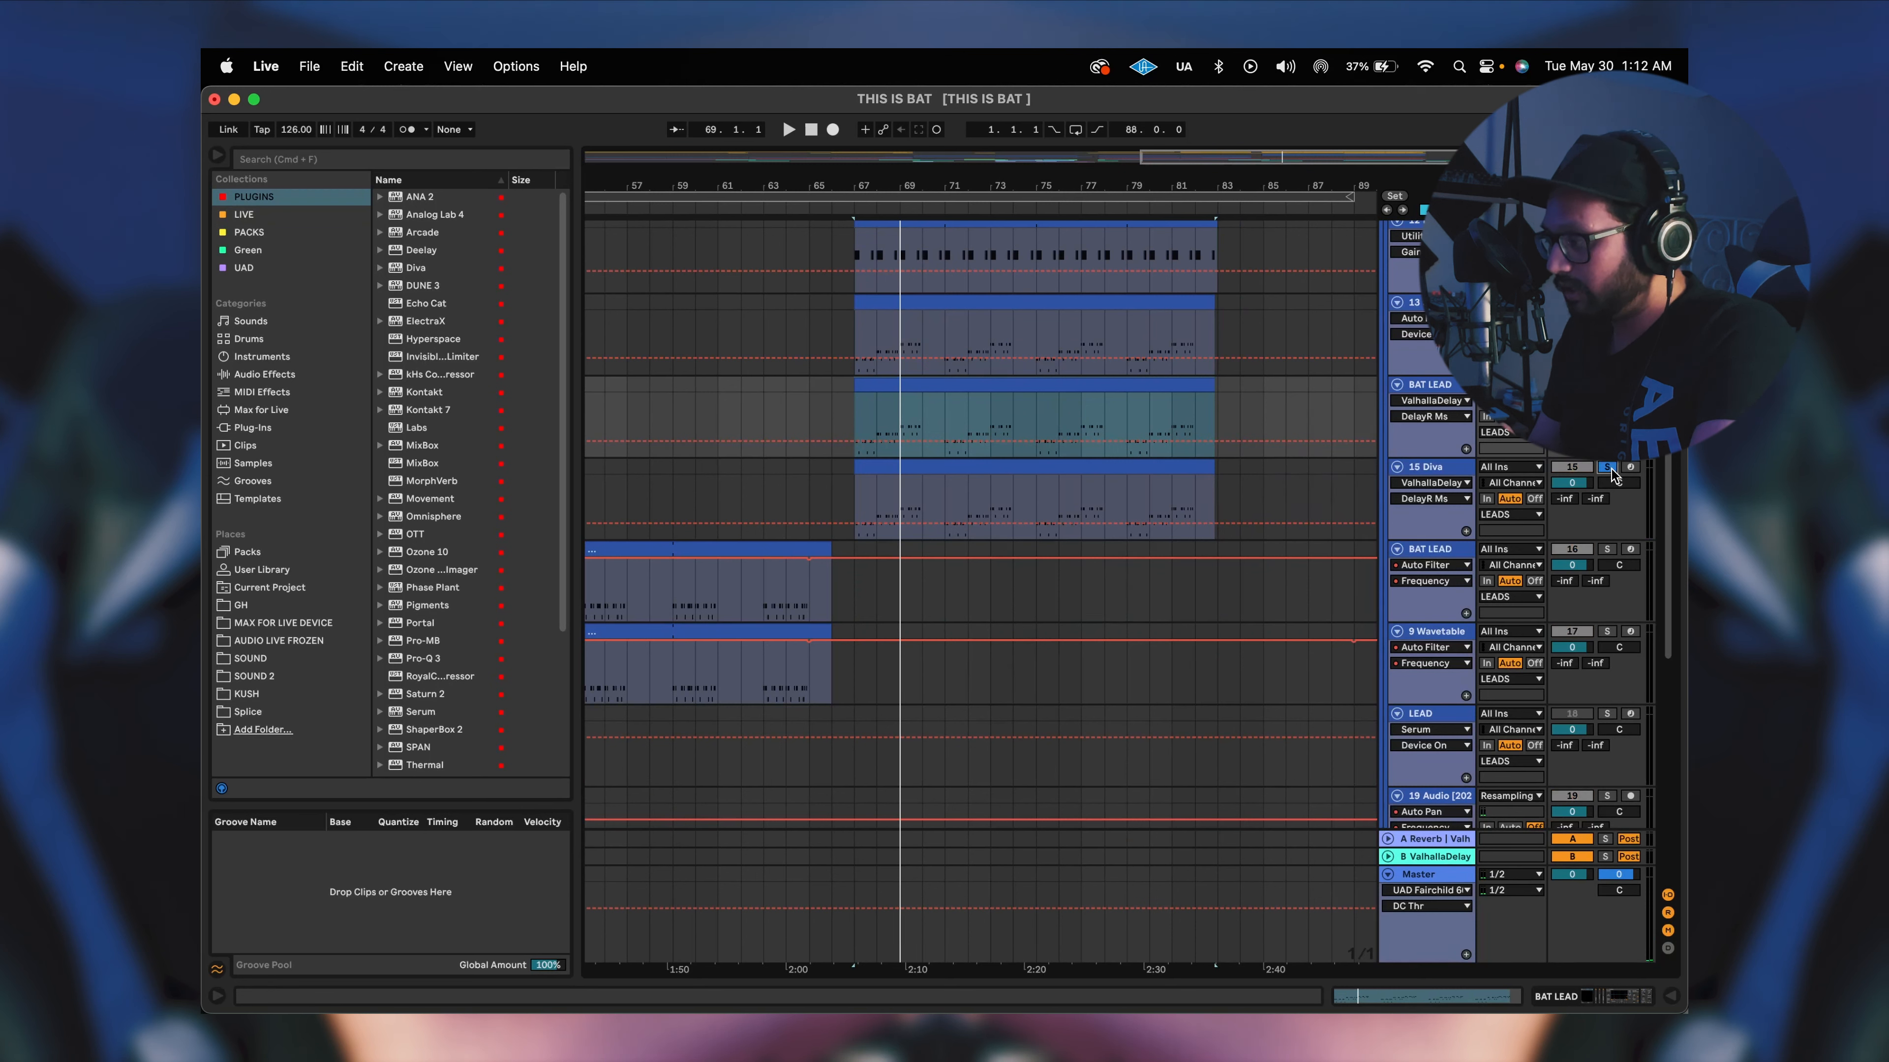
Open the Diva instrument in the 15-Diva track's device chain, audition the track with it showing, and close the plug-in window.
click(1428, 466)
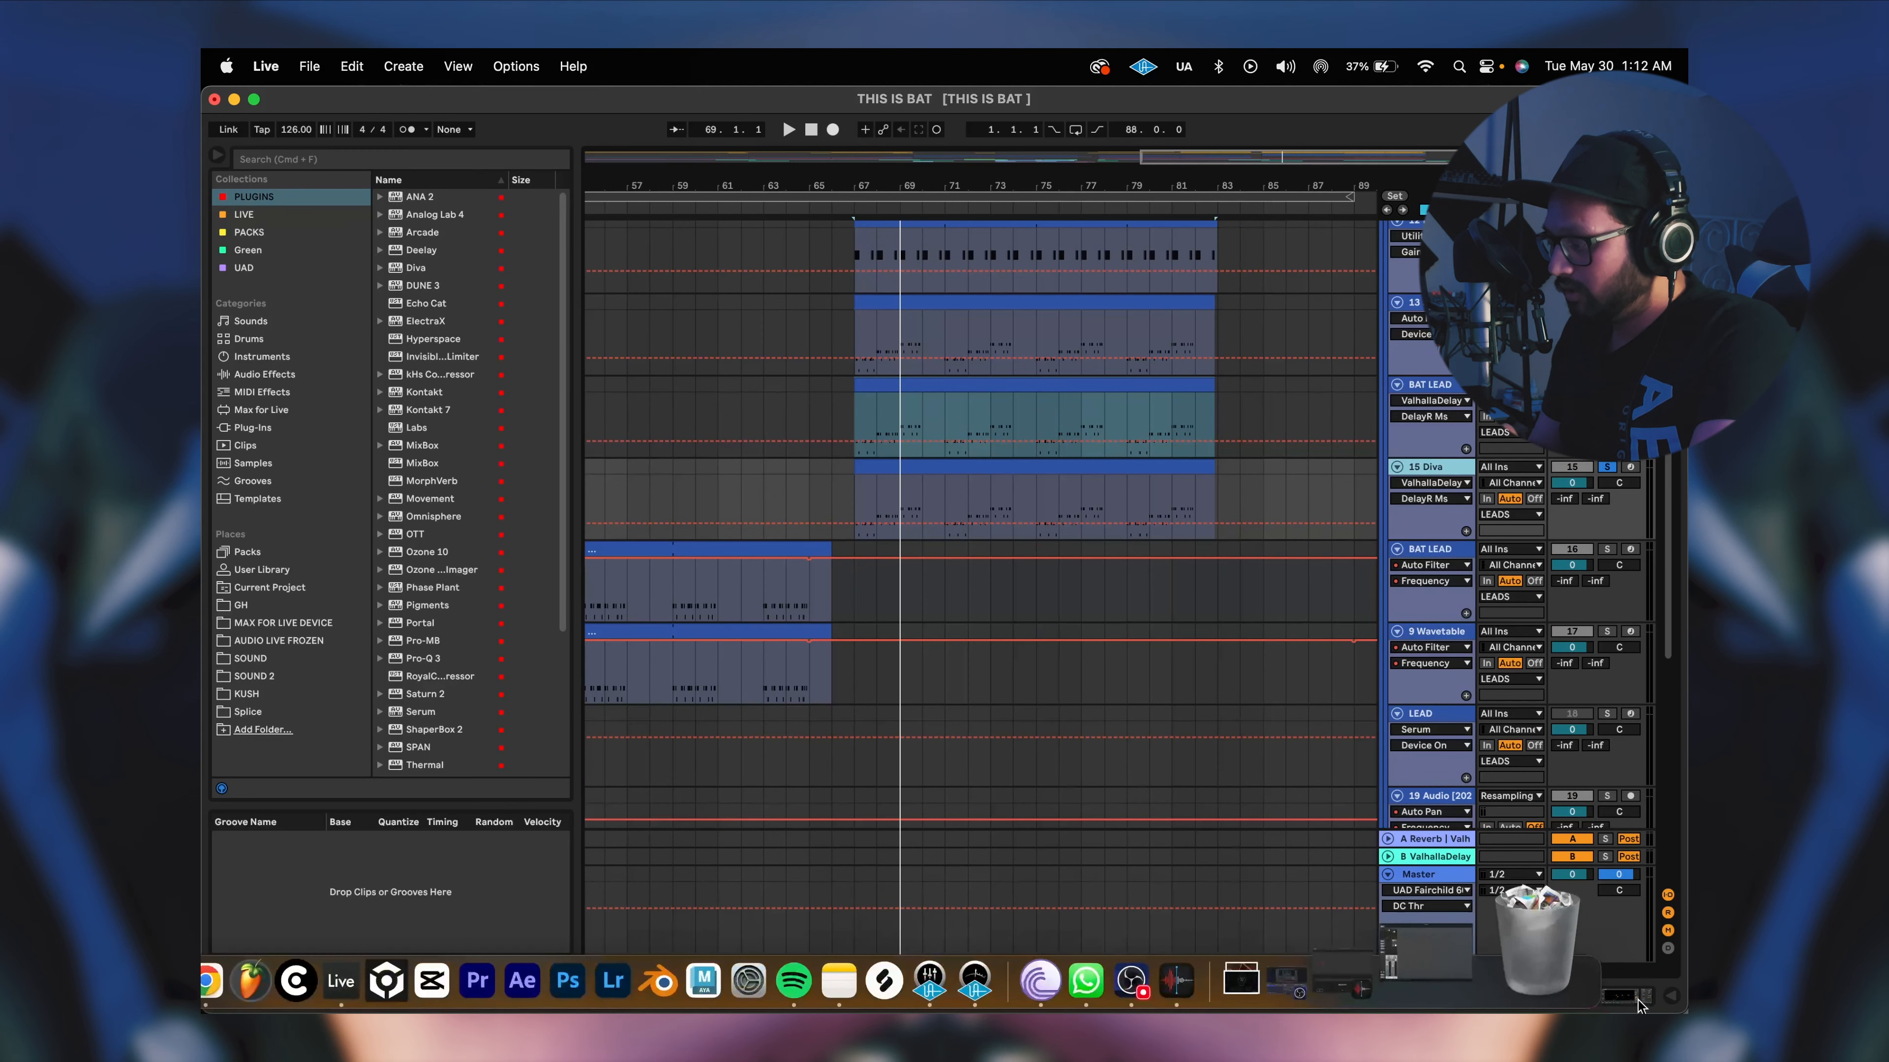
key(shift+Tab)
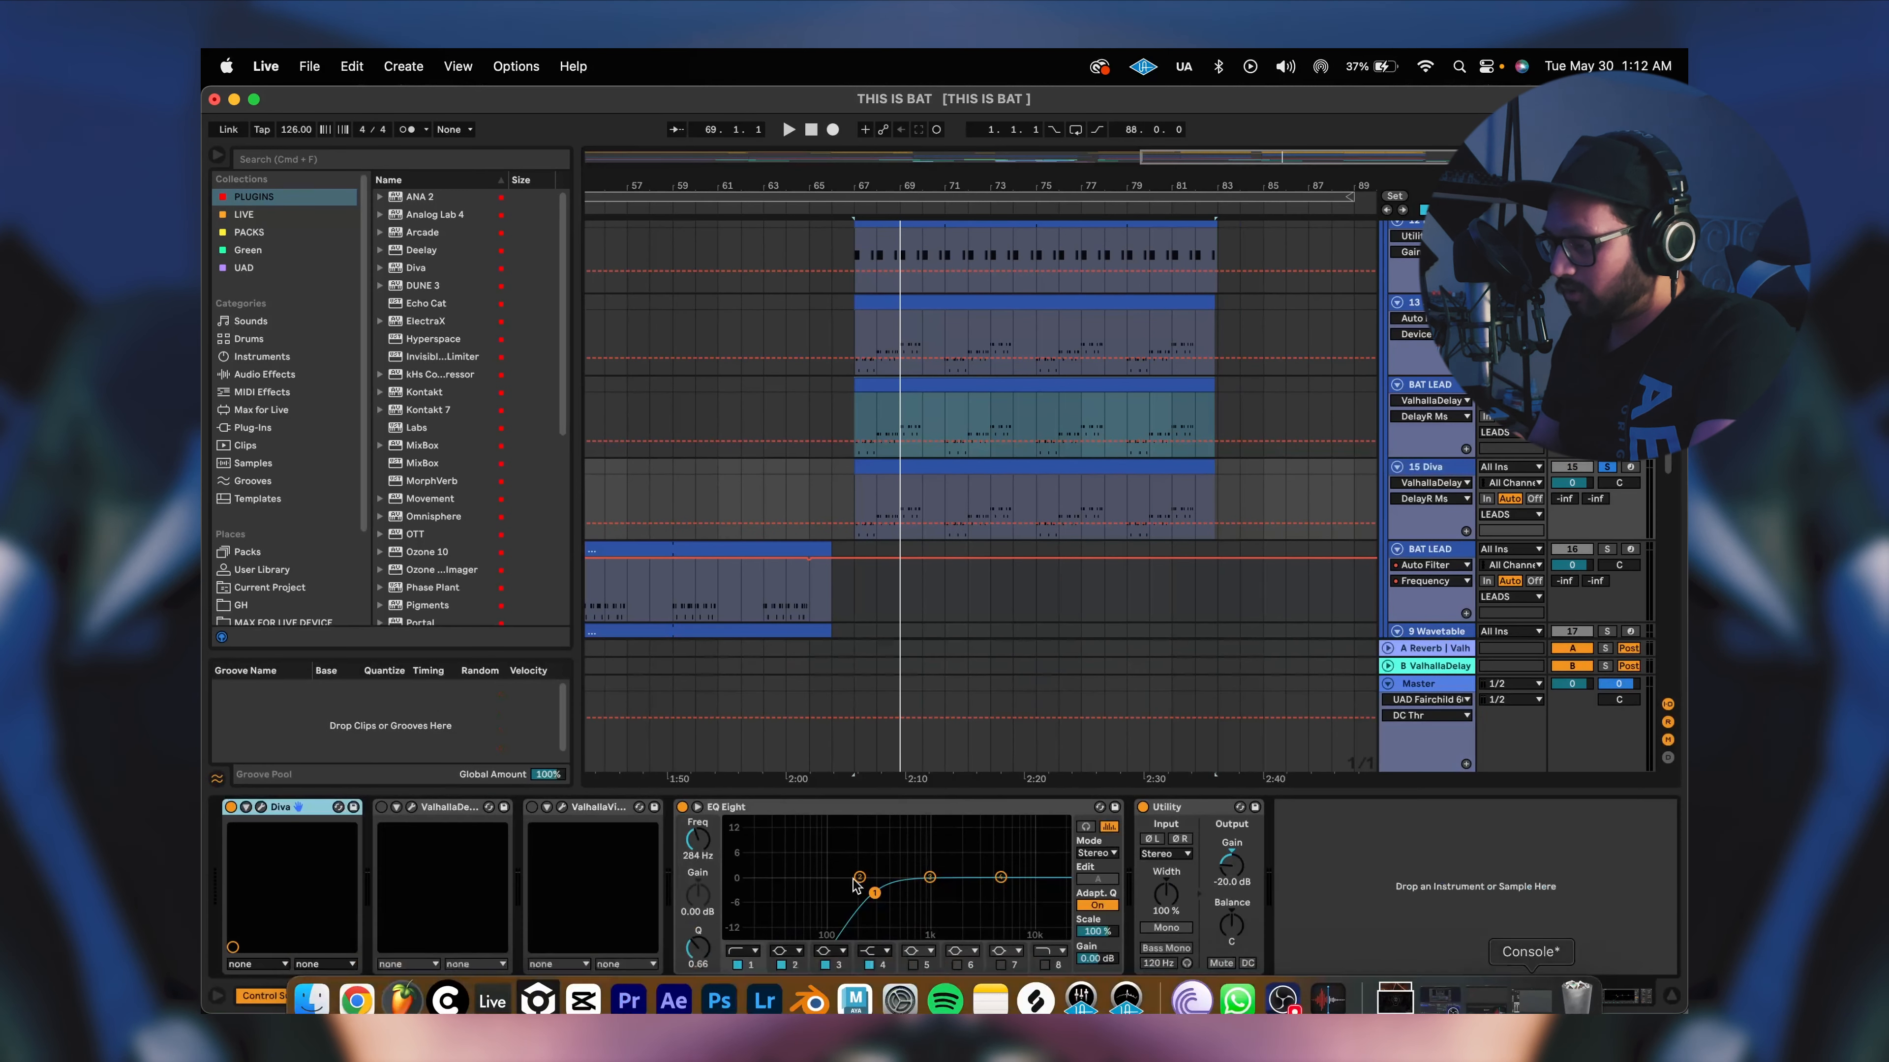
click(262, 808)
drag(788, 304, 696, 254)
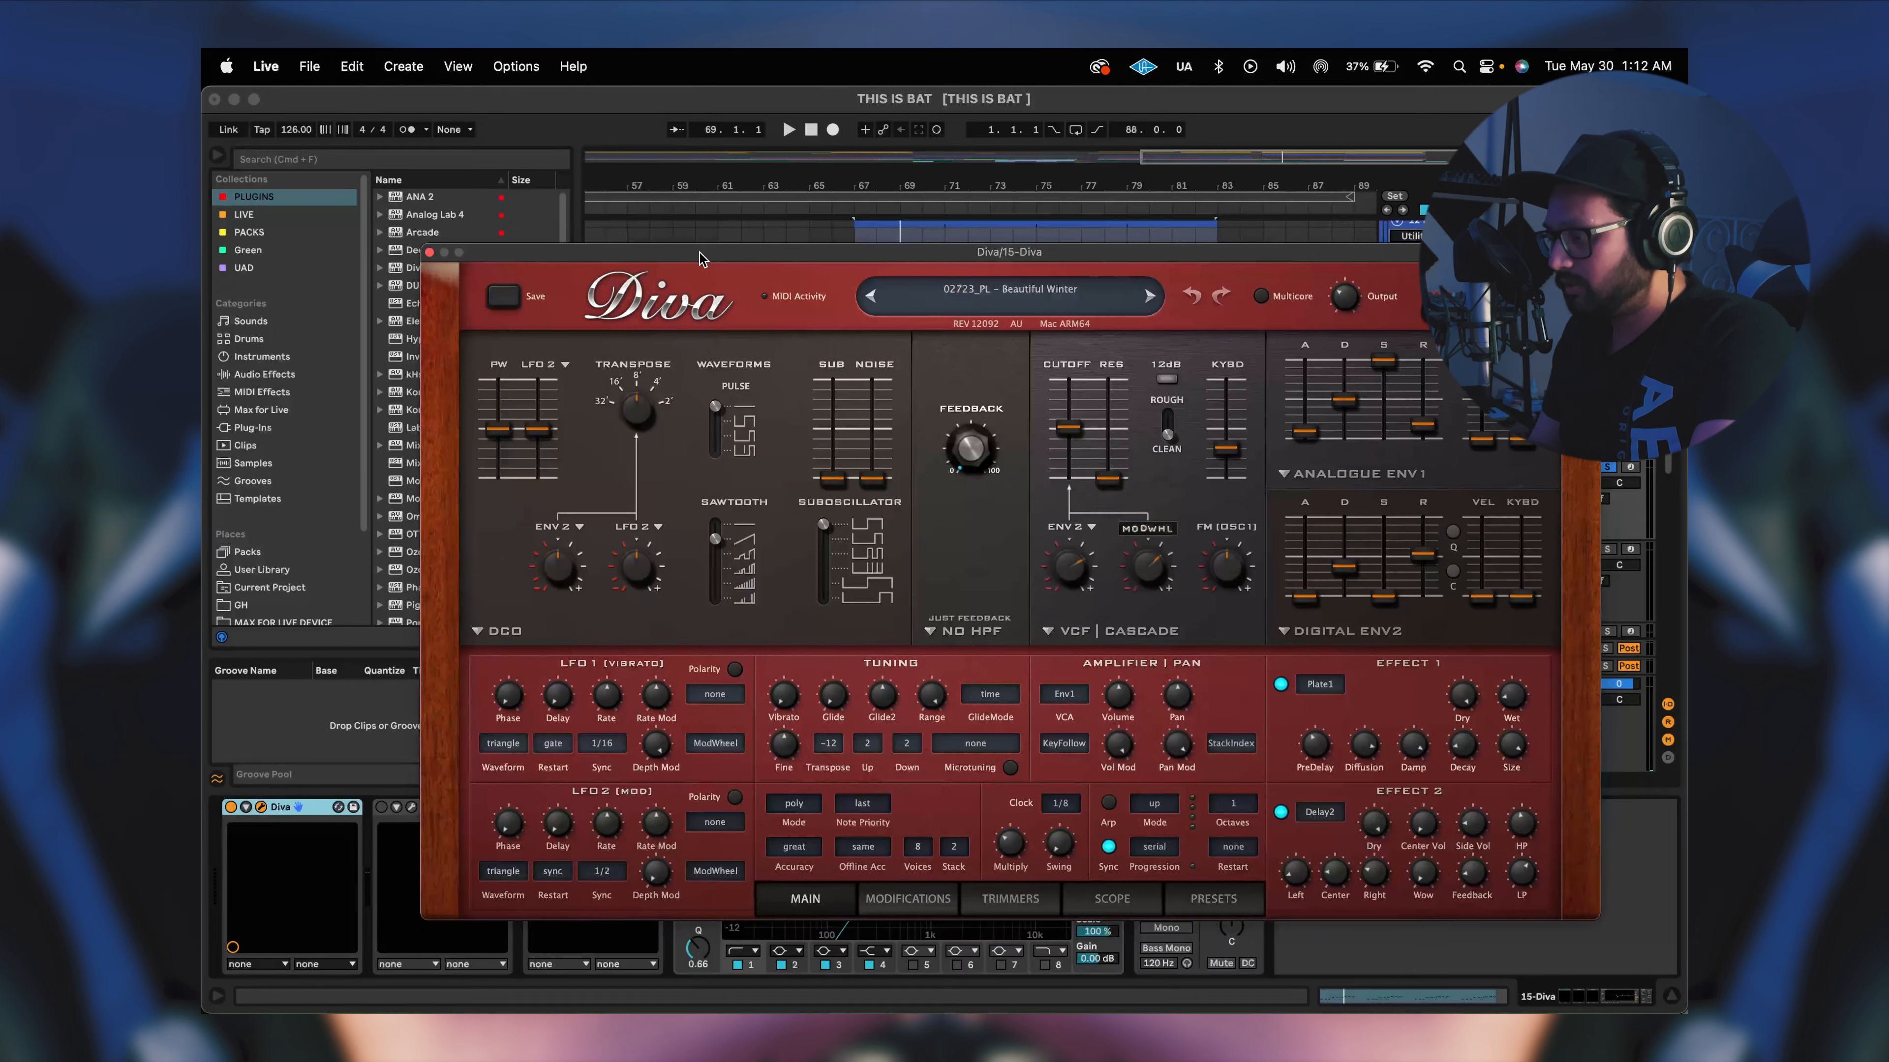
key(space)
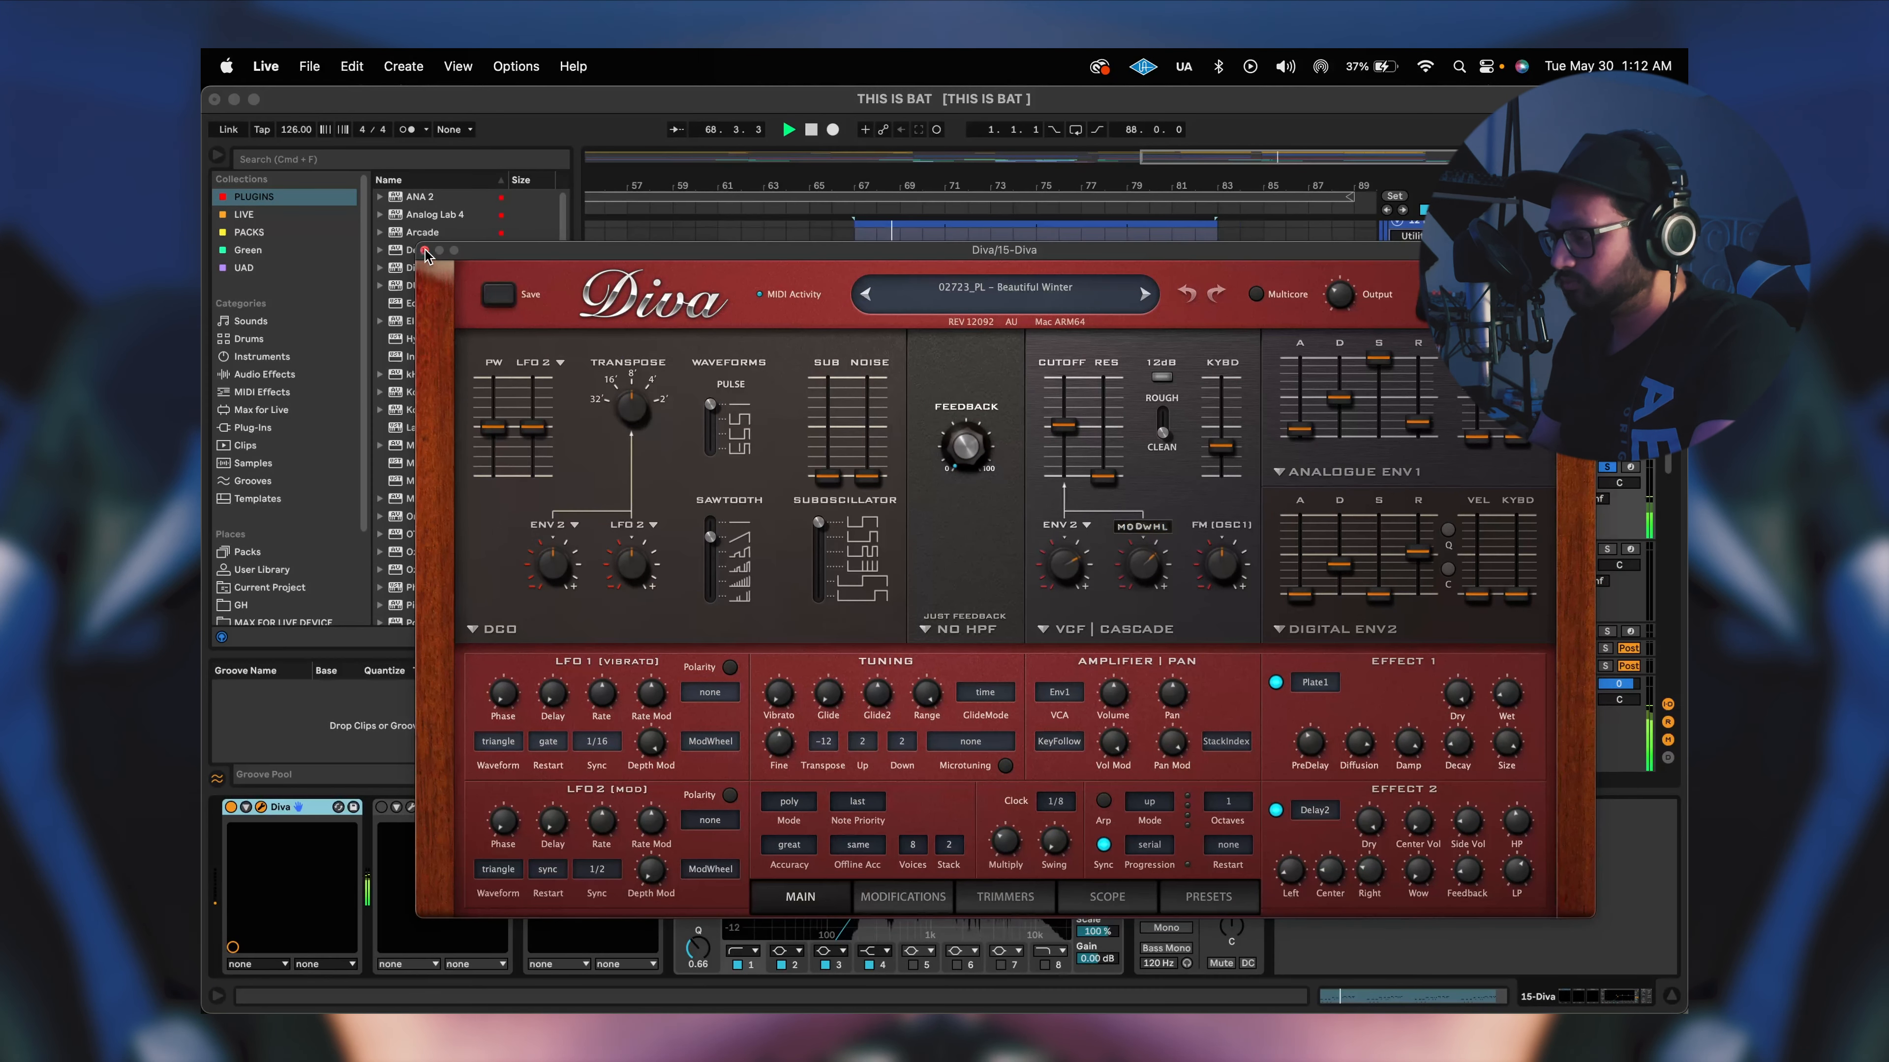
click(425, 252)
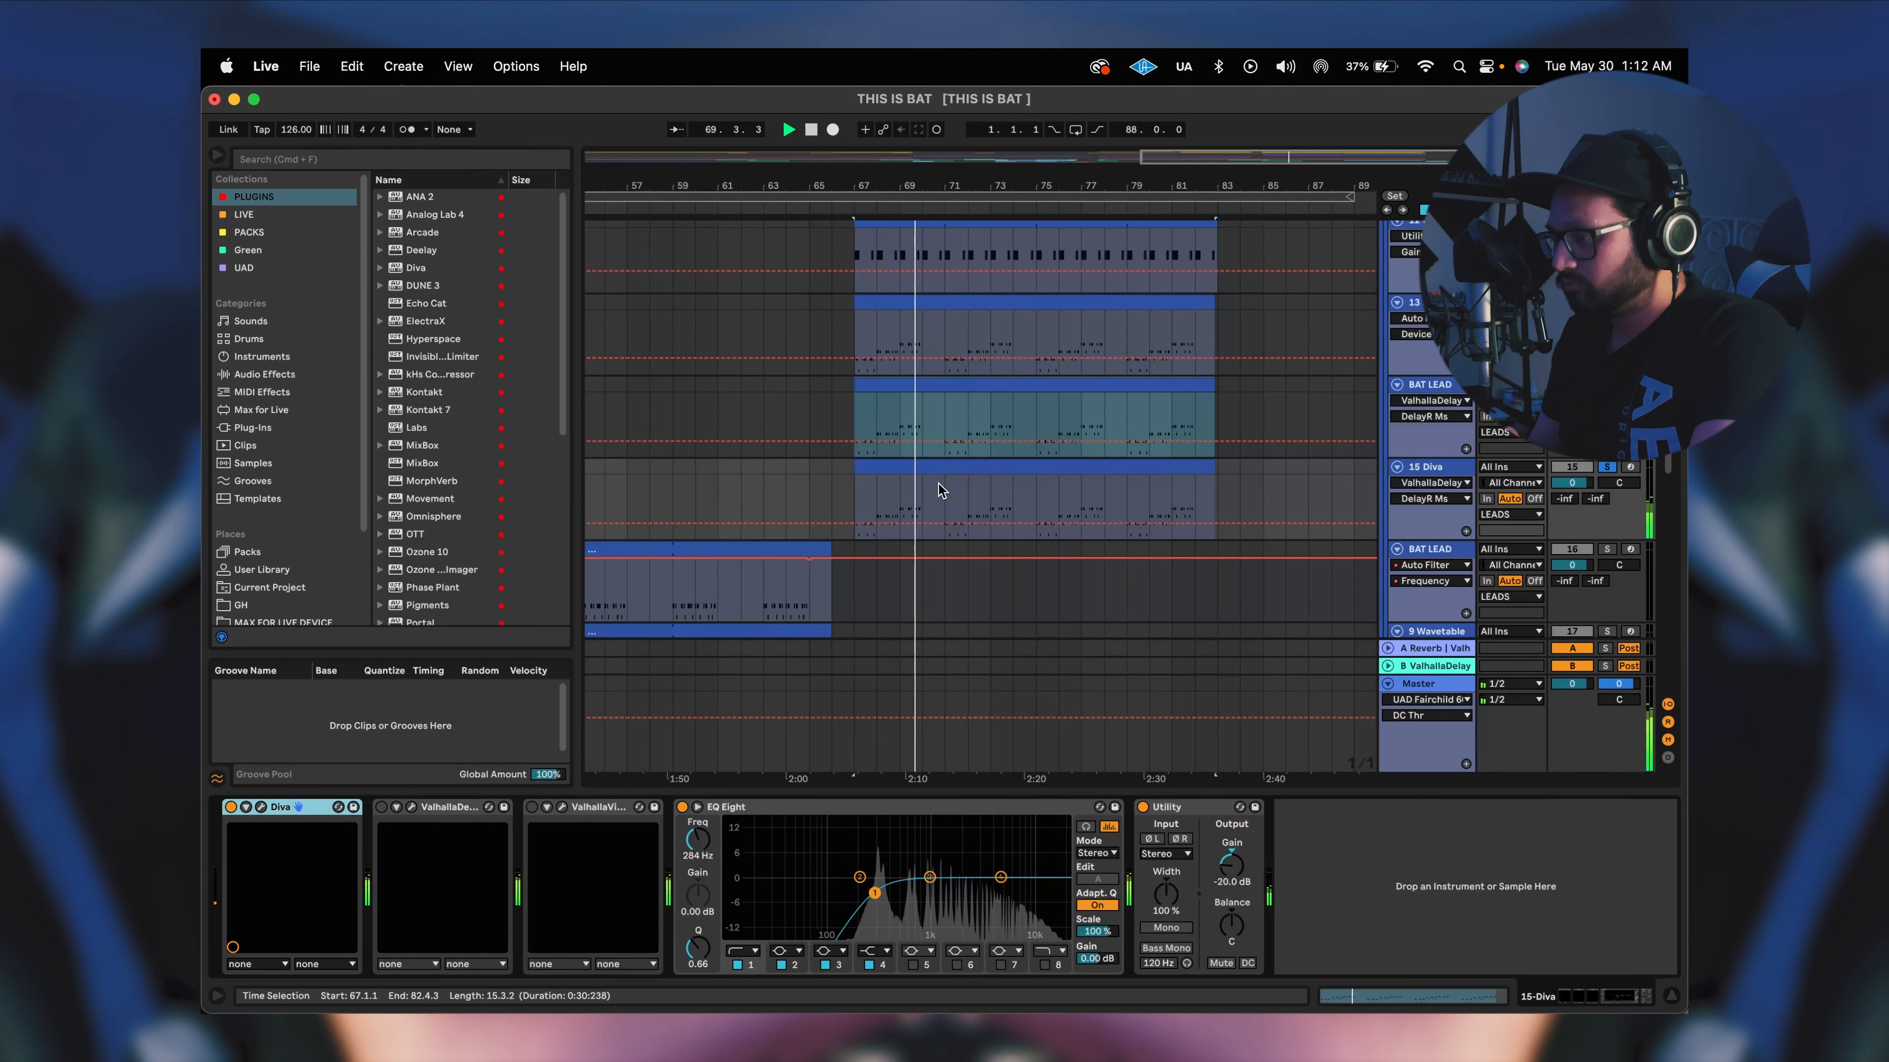
key(space)
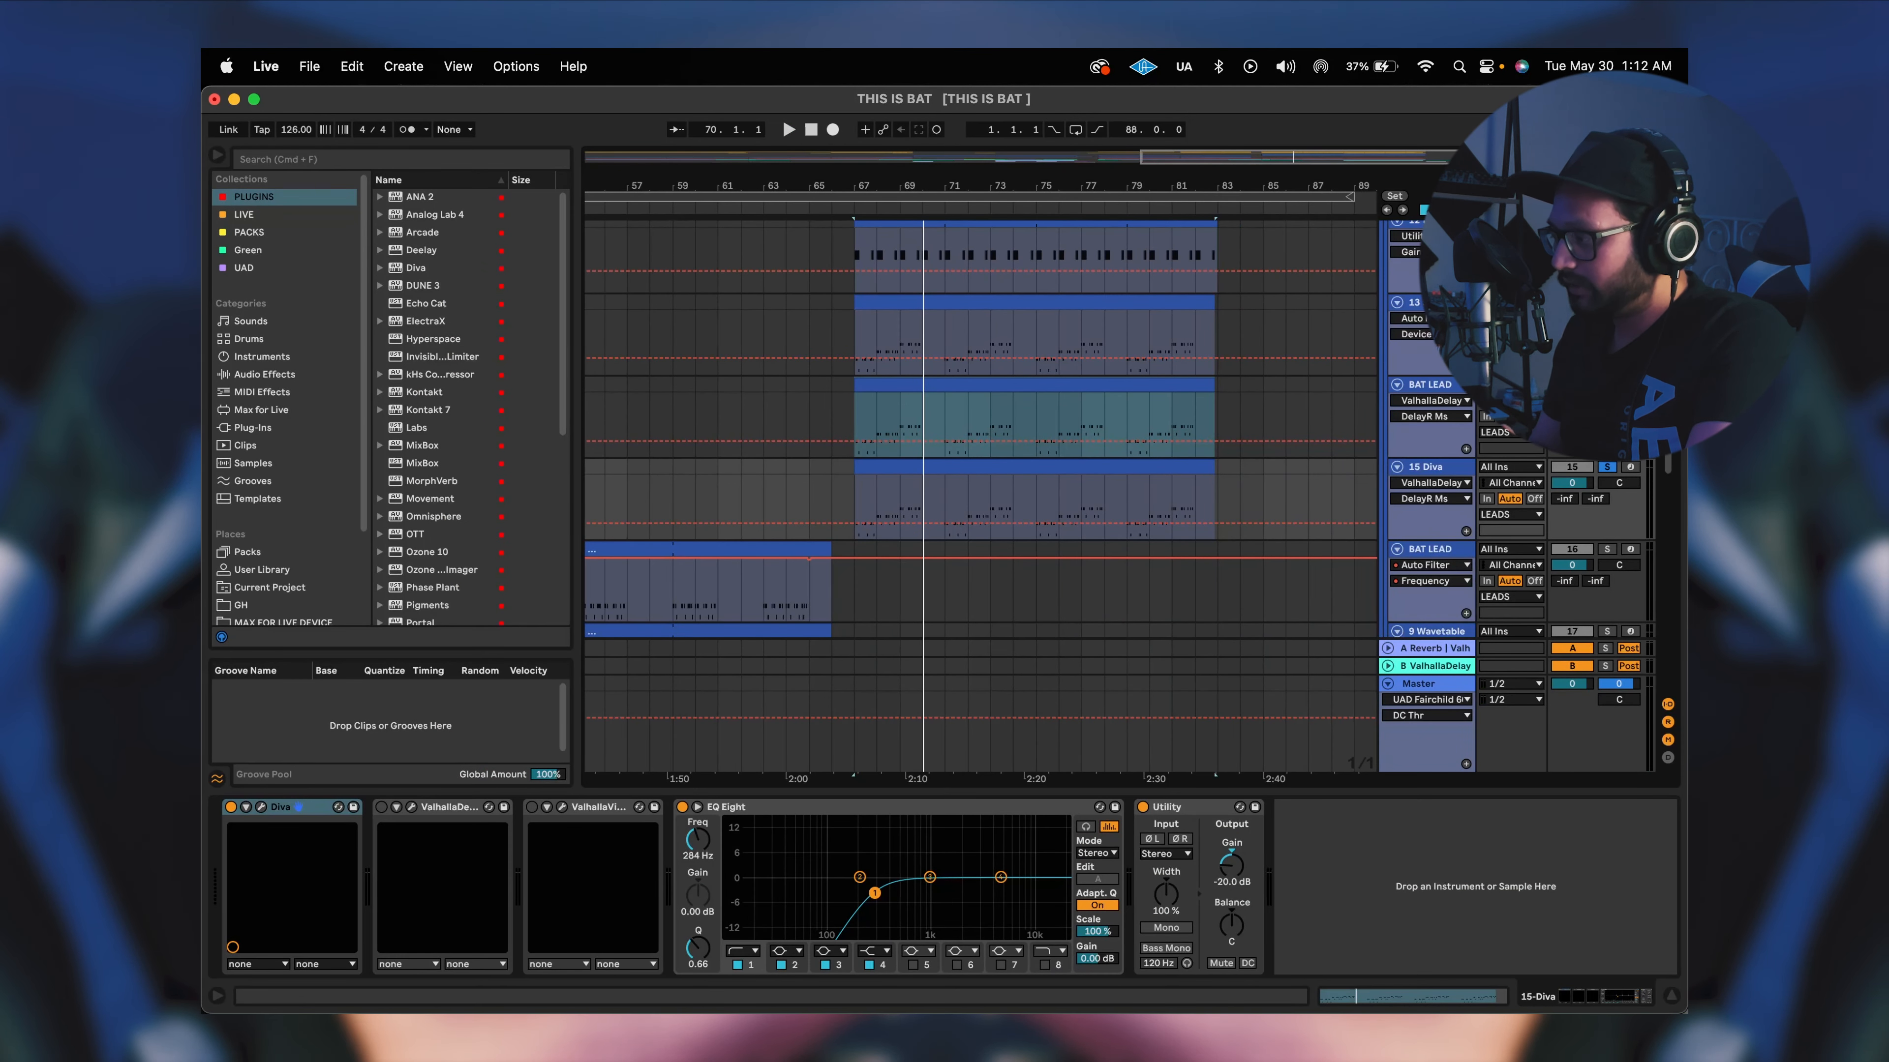
Play the lead layers from bar 67 on the 13-Serum track and look over the tracks above and below them.
click(856, 332)
key(space)
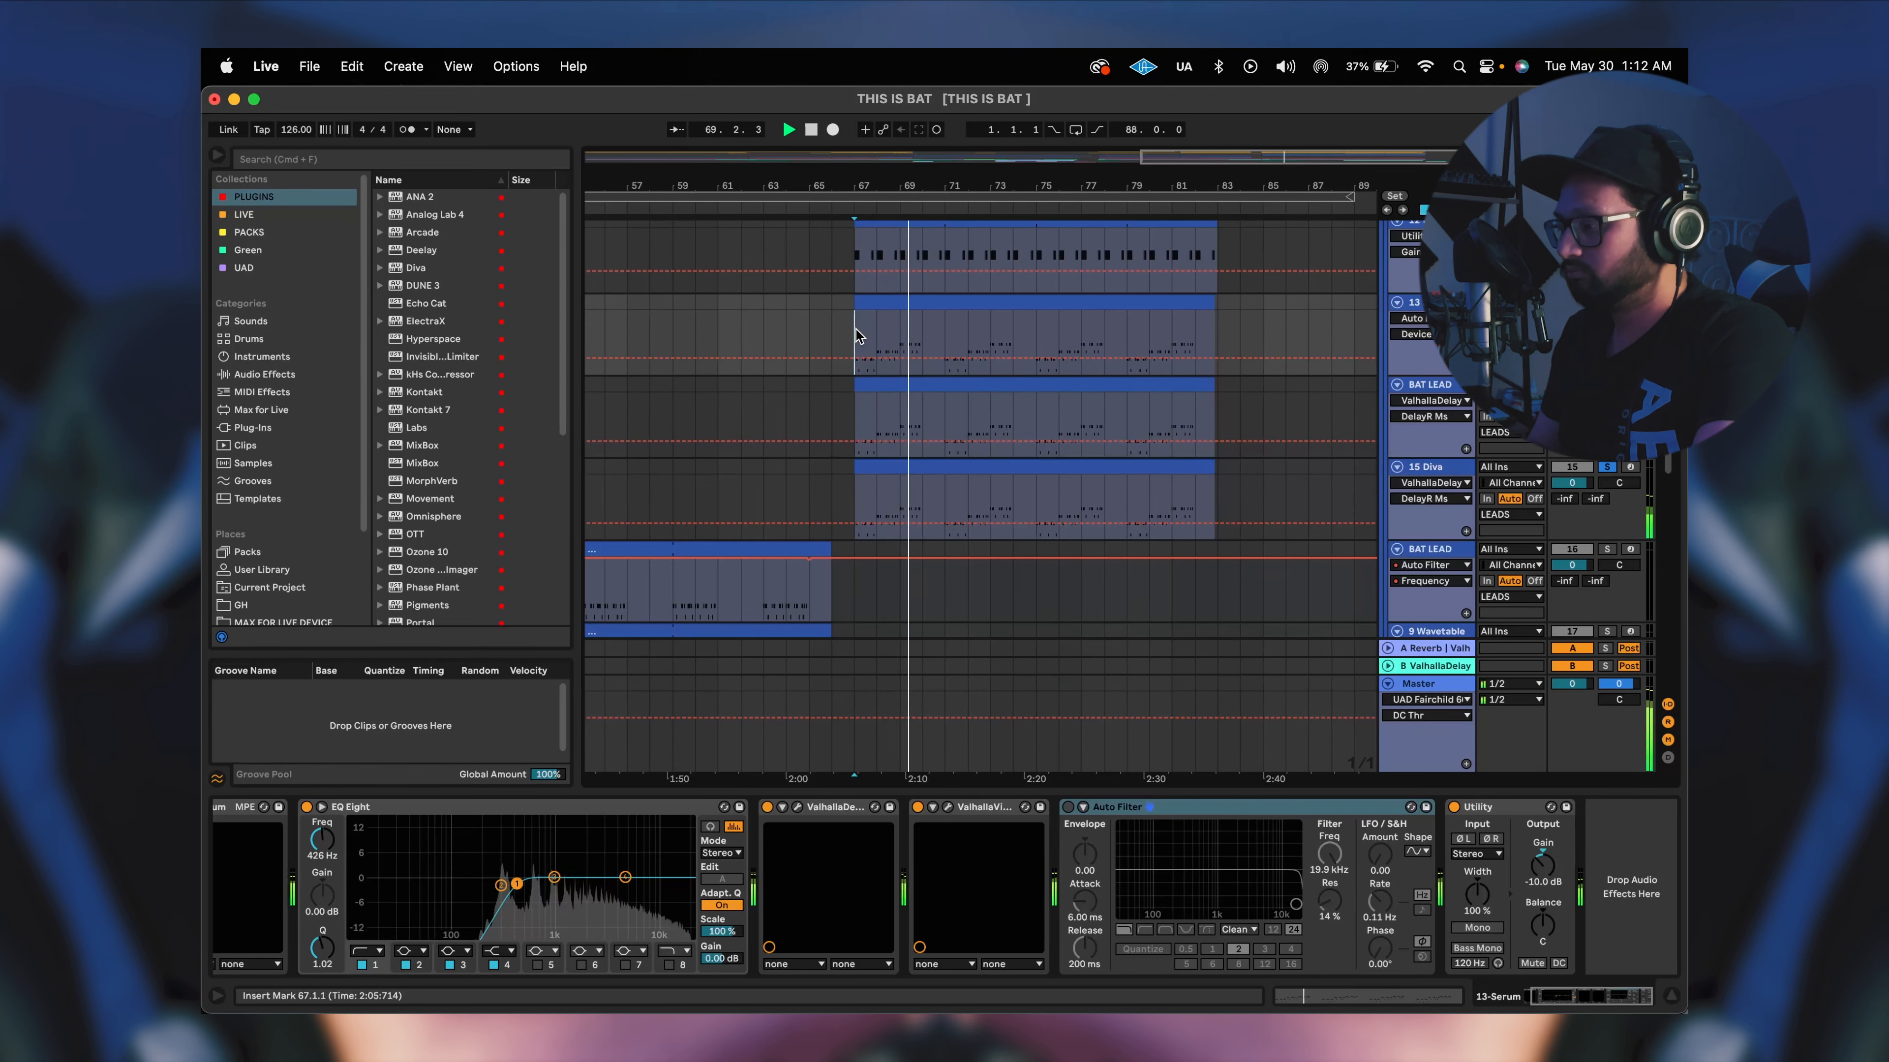
scroll(859, 343, down, 5)
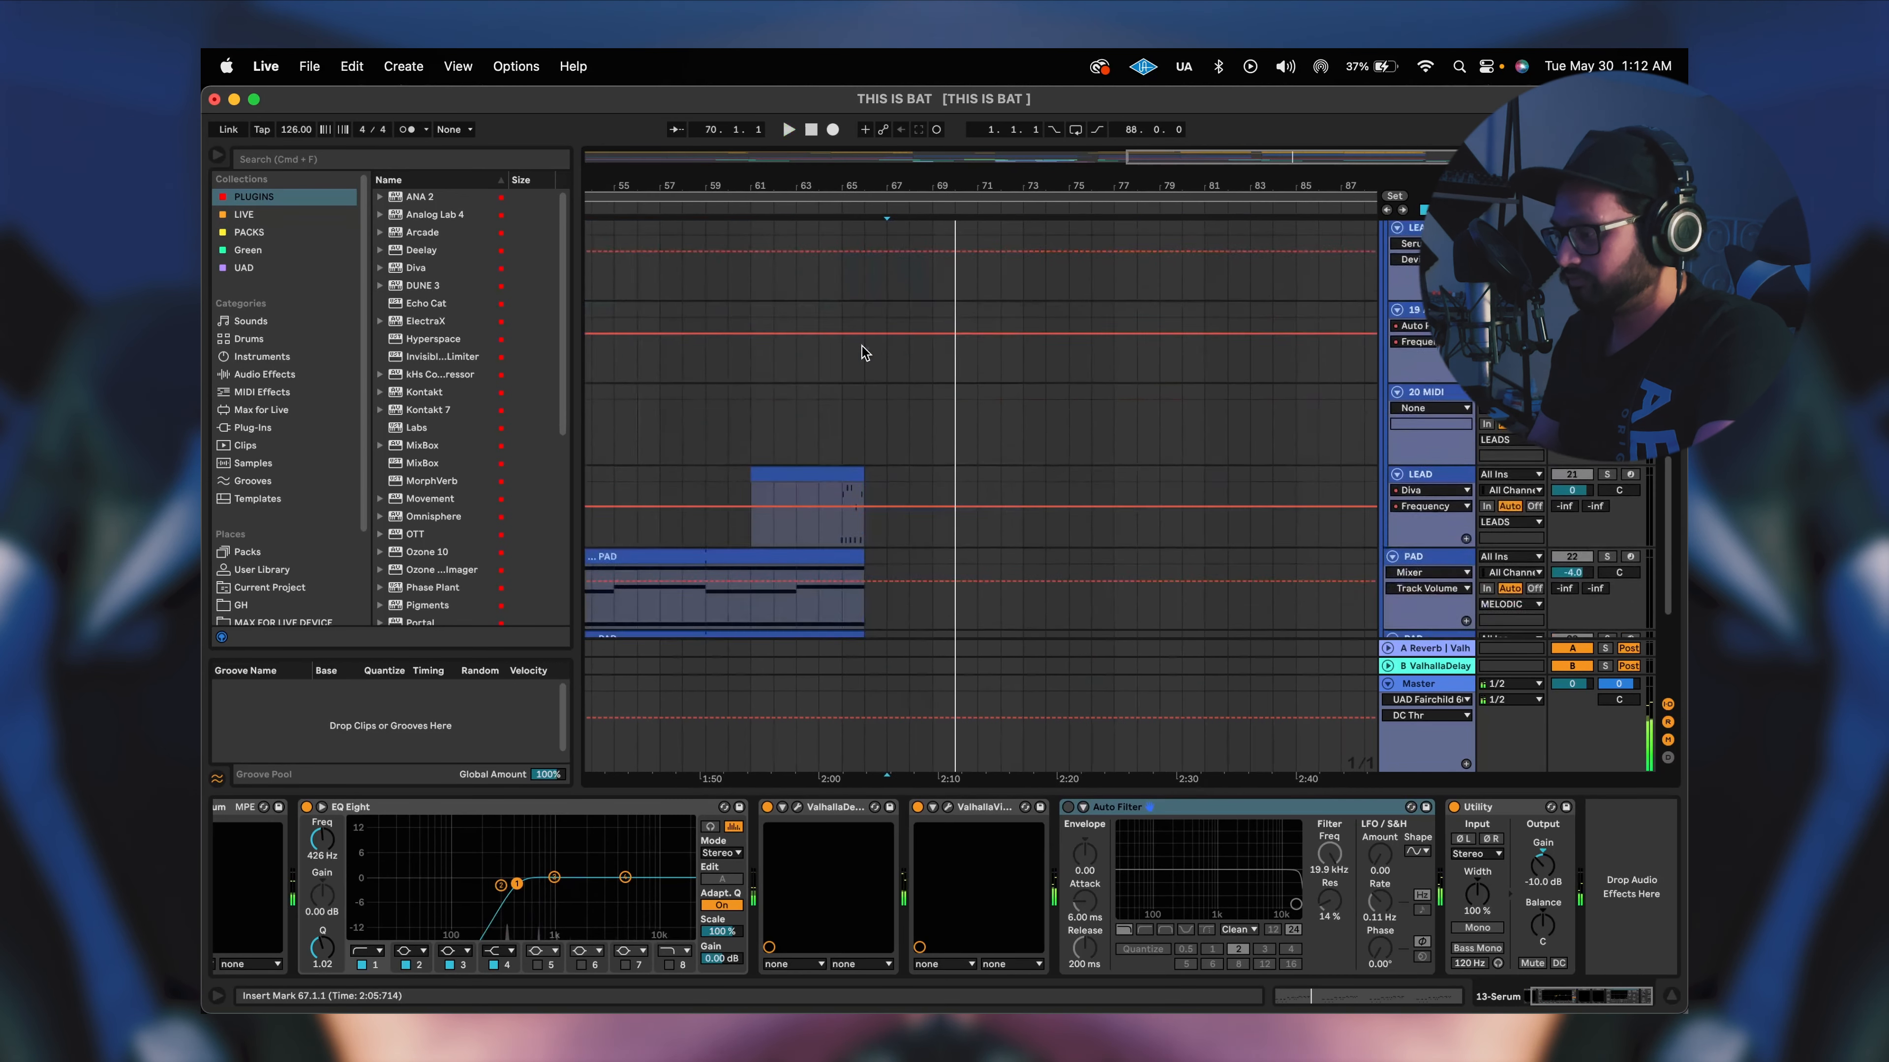
scroll(862, 345, up, 10)
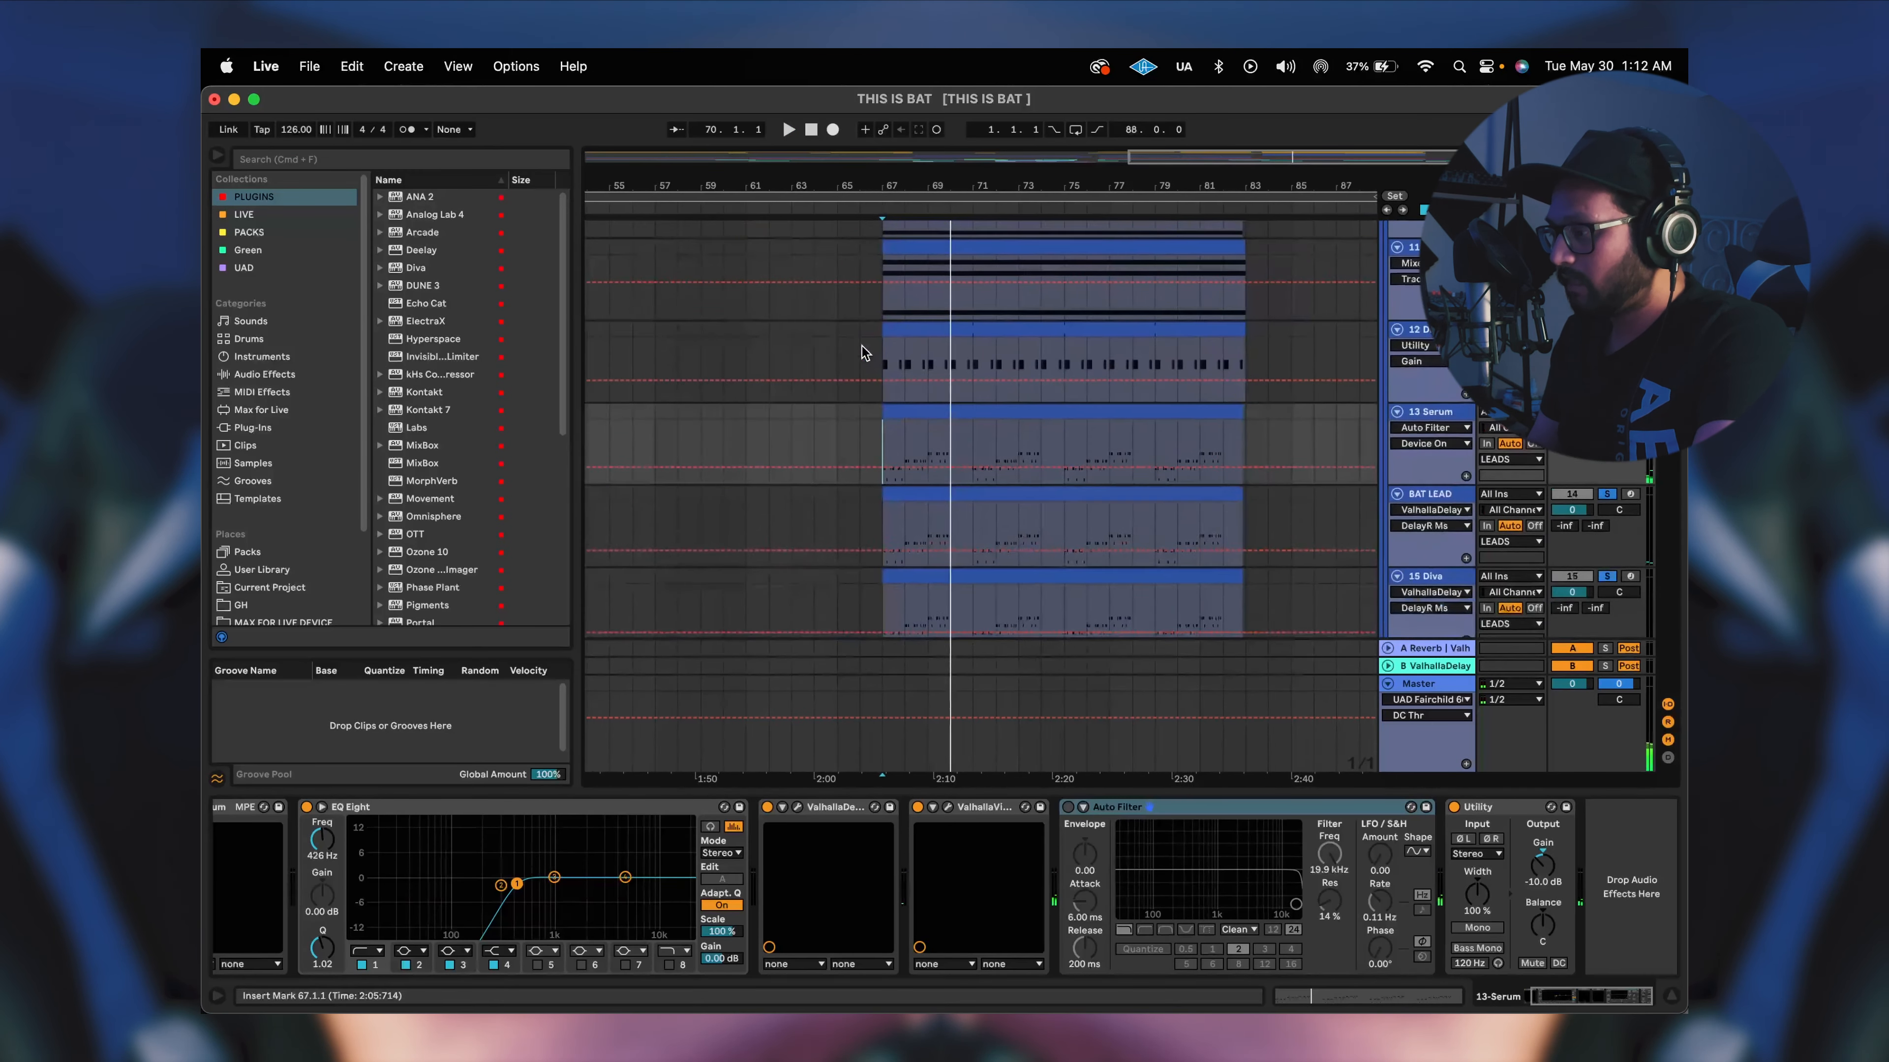
scroll(862, 347, up, 5)
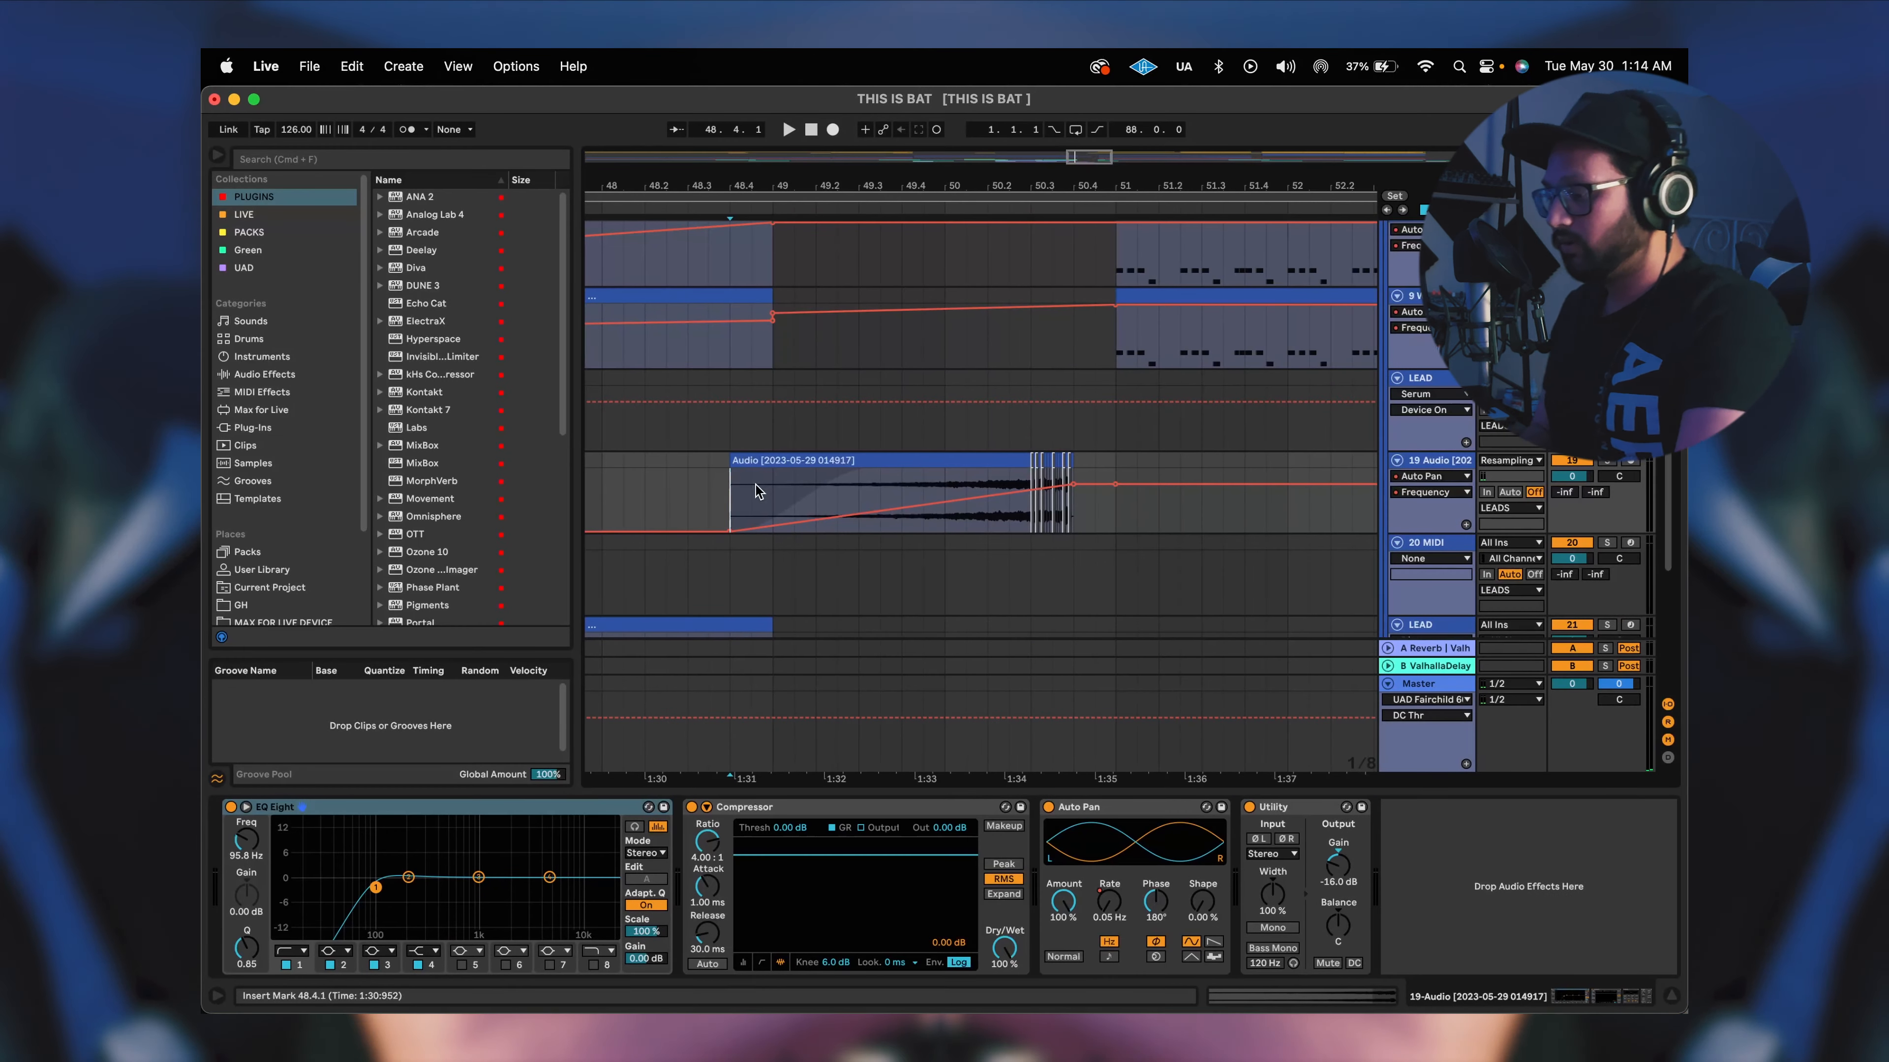
Audition the resampled audio clip from bar 48.4 on the 19-Audio track and examine the chopped slices at its end.
scroll(755, 485, down, 1)
scroll(756, 485, left, 1)
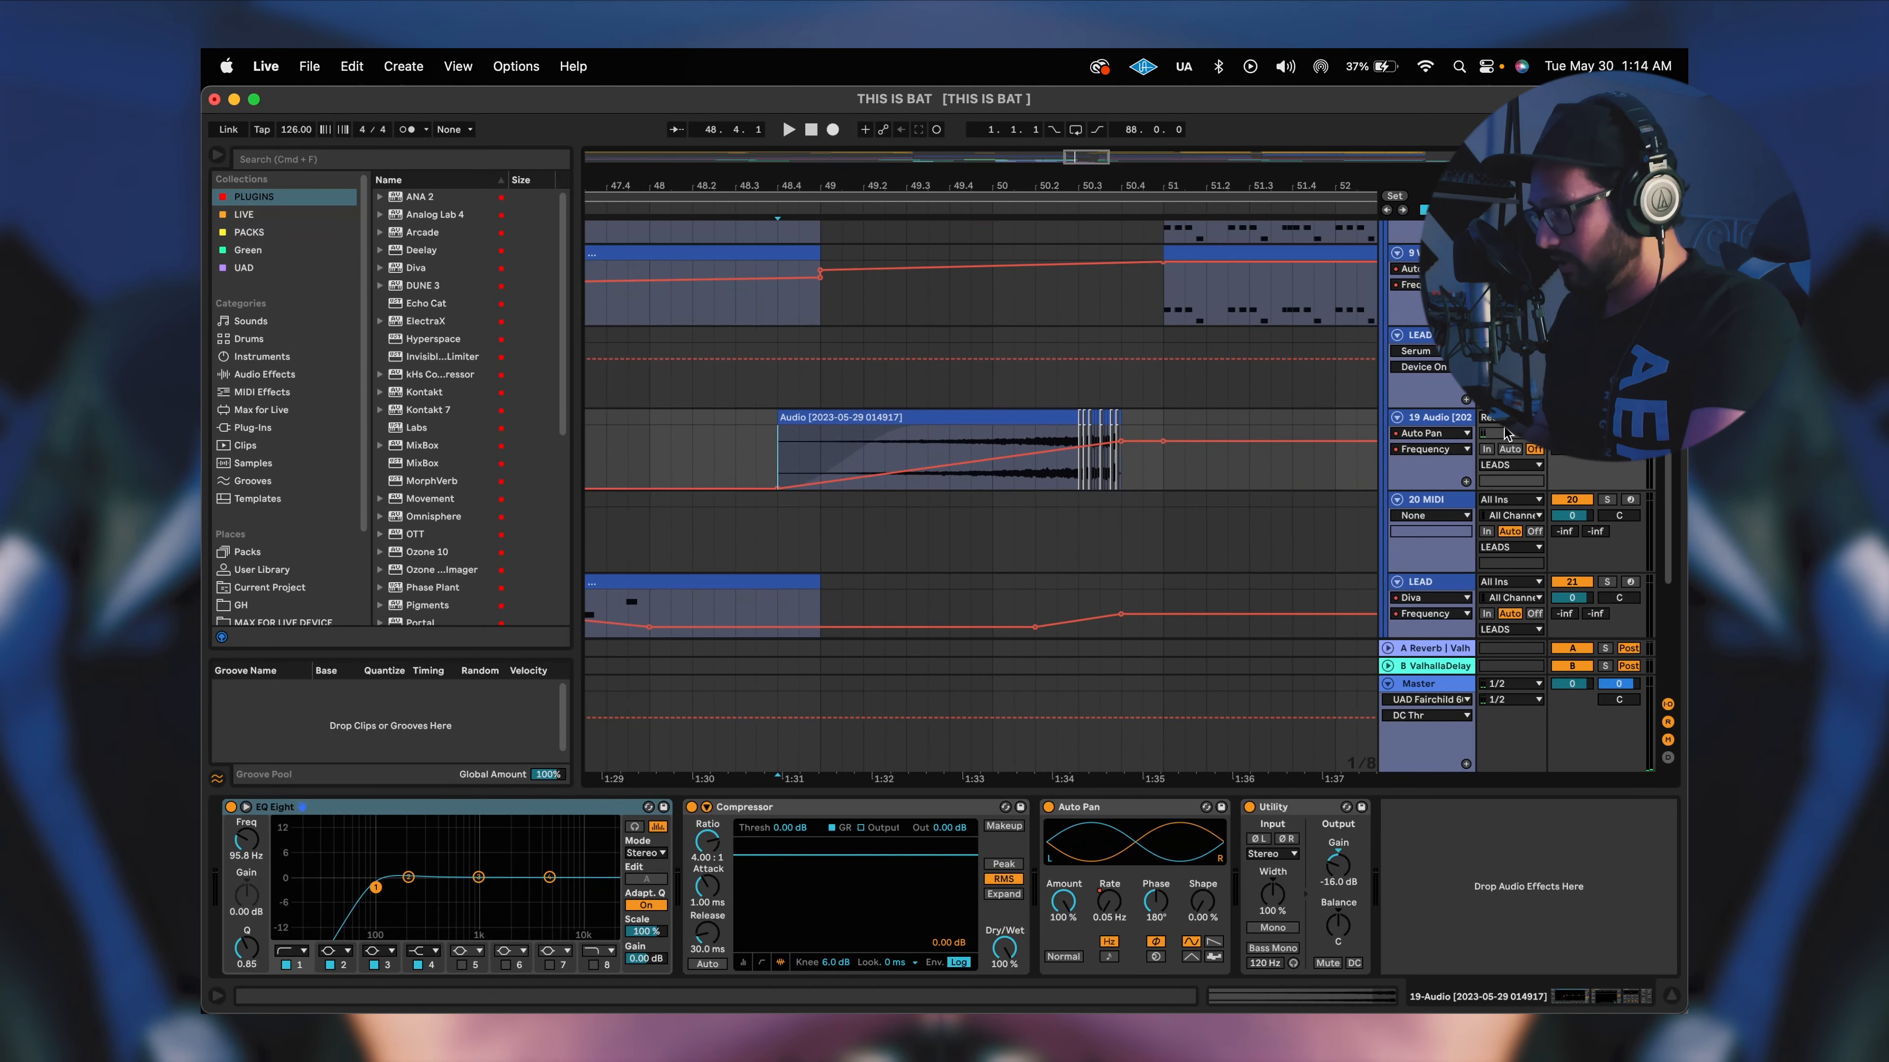
key(space)
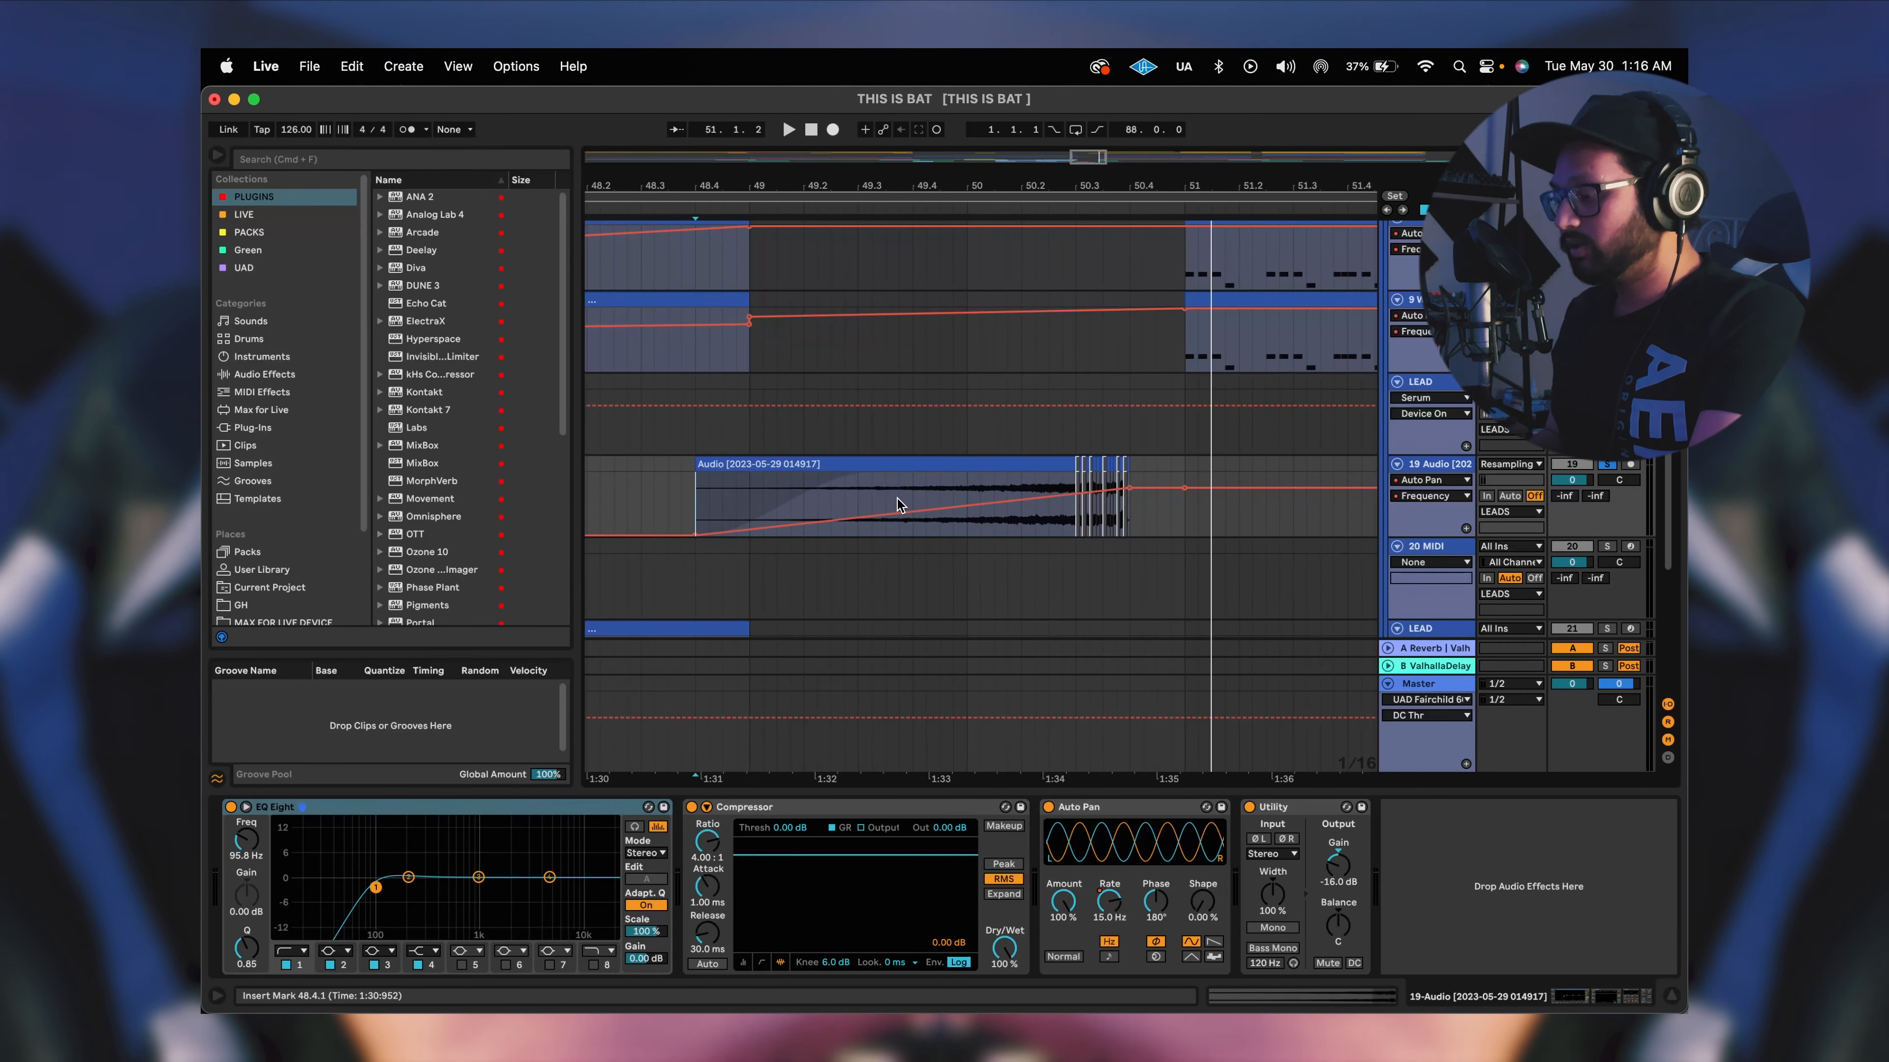
scroll(1106, 512, up, 10)
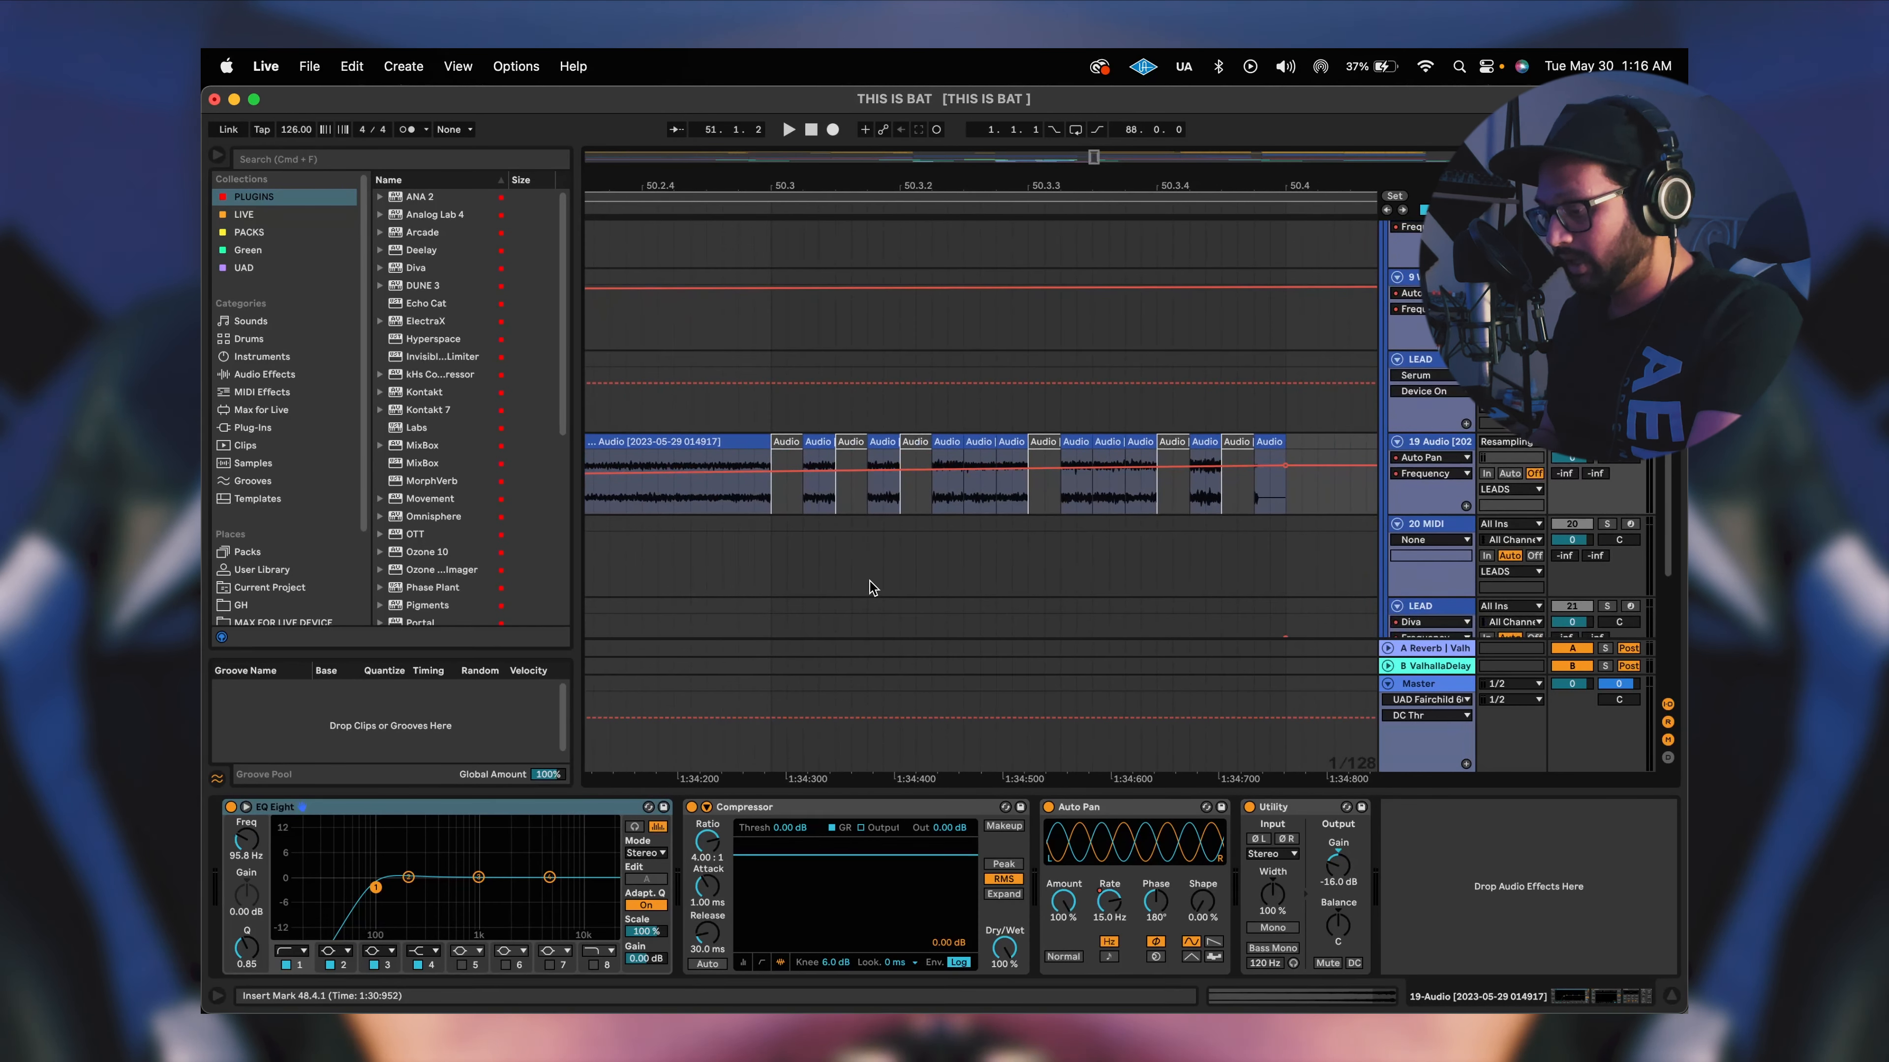
Check the 19-Audio track's EQ Eight and Auto Pan, and show the automation of the Auto Pan's Rate.
click(357, 809)
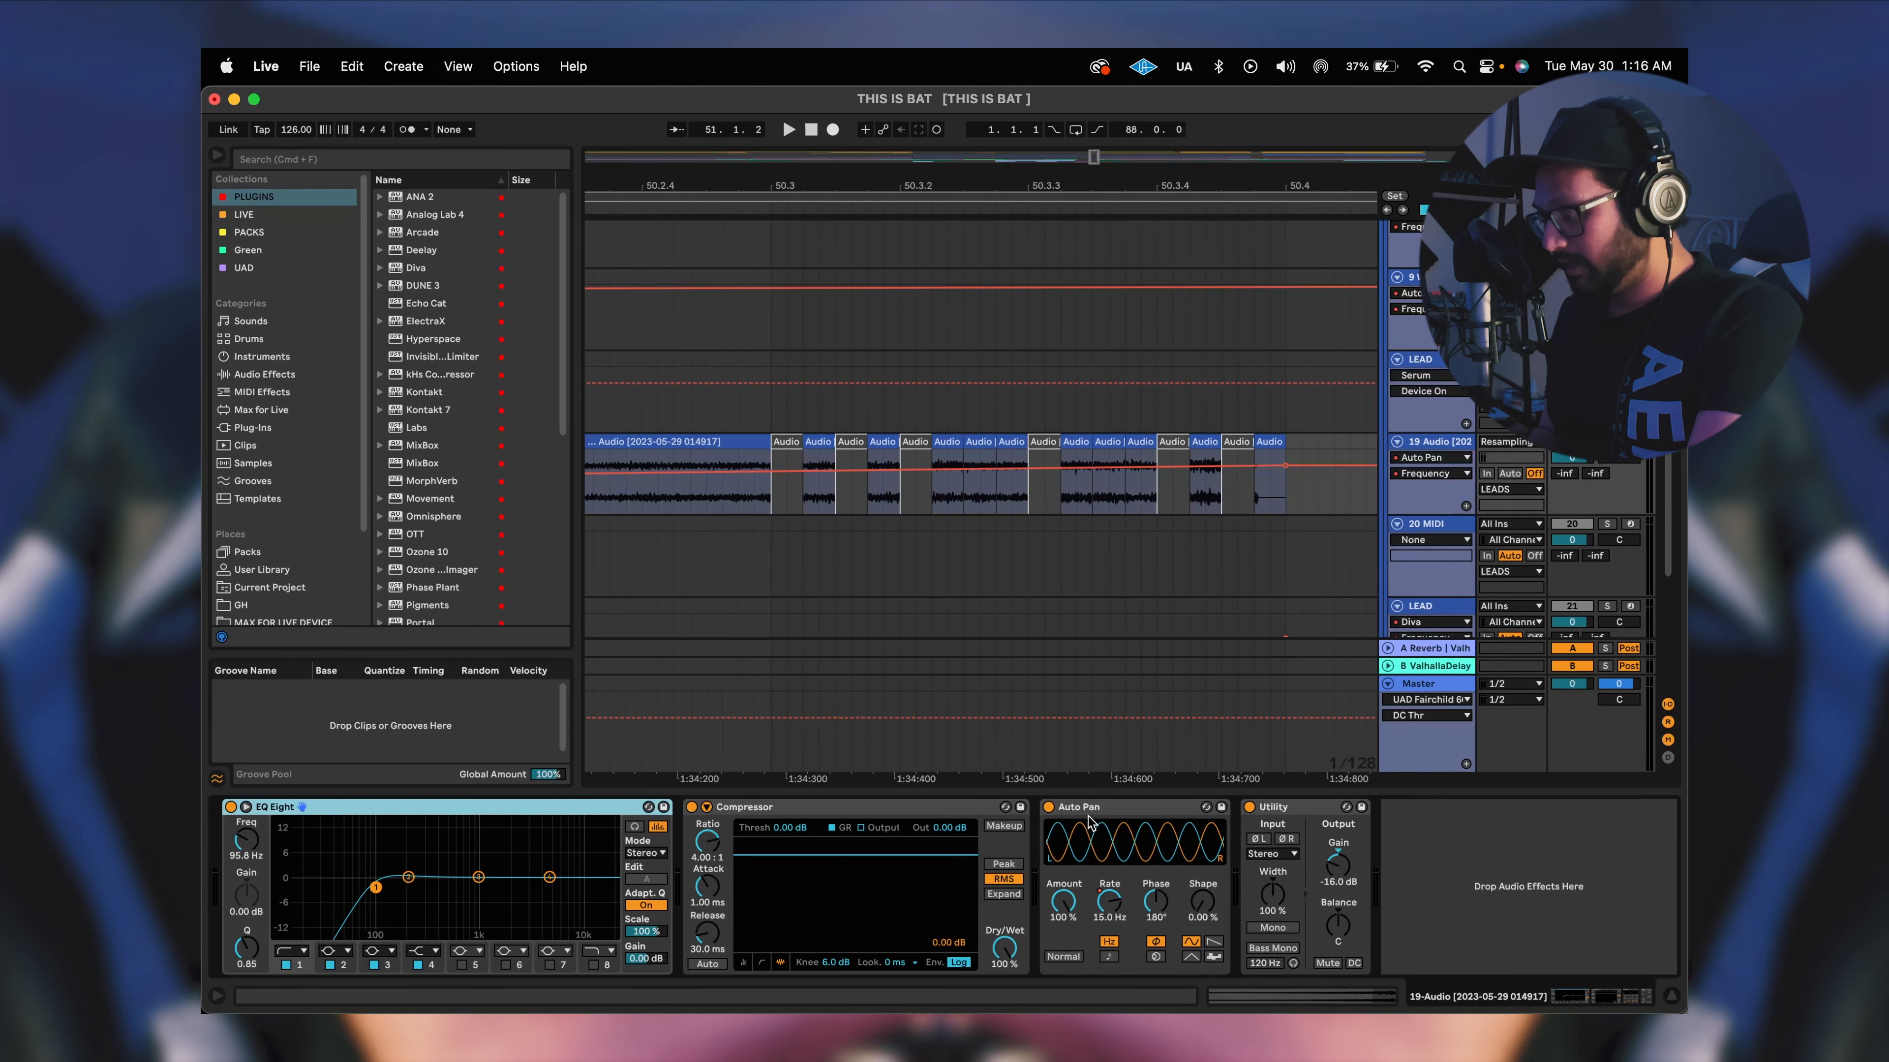
click(1121, 813)
right_click(1108, 904)
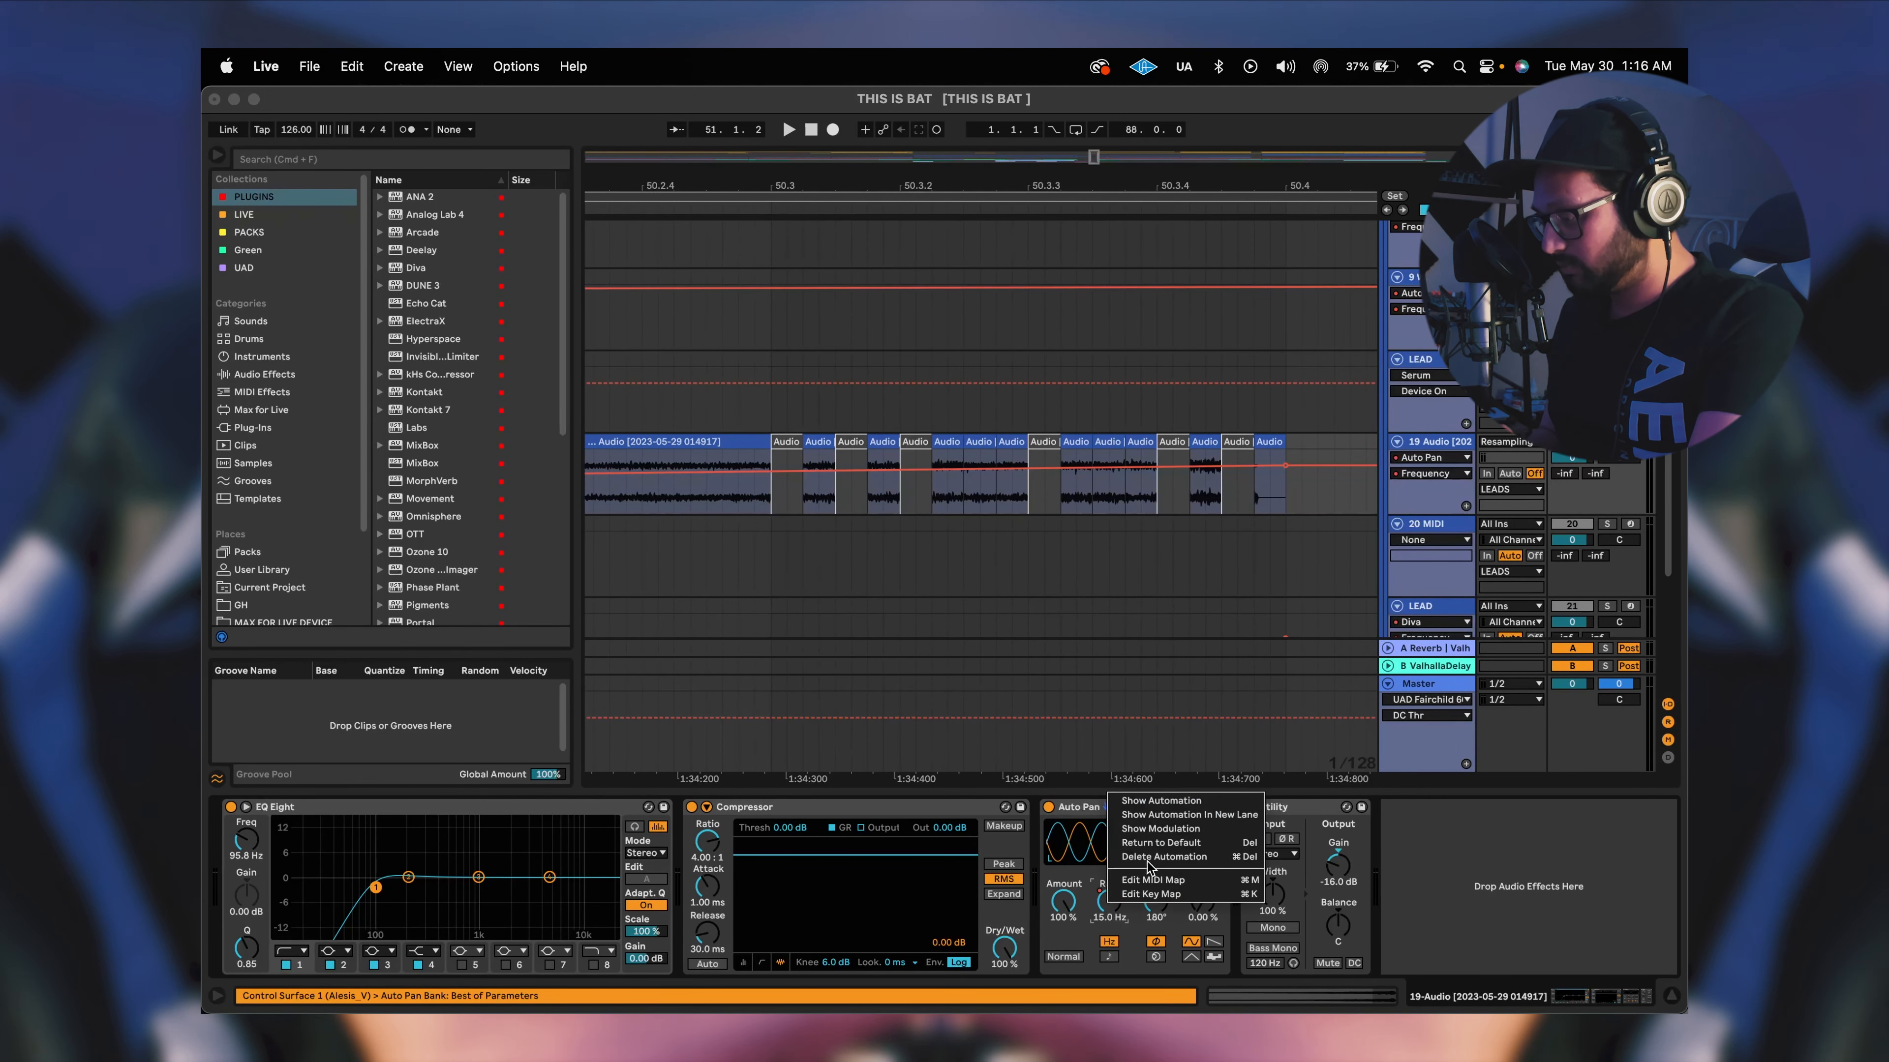
click(1157, 807)
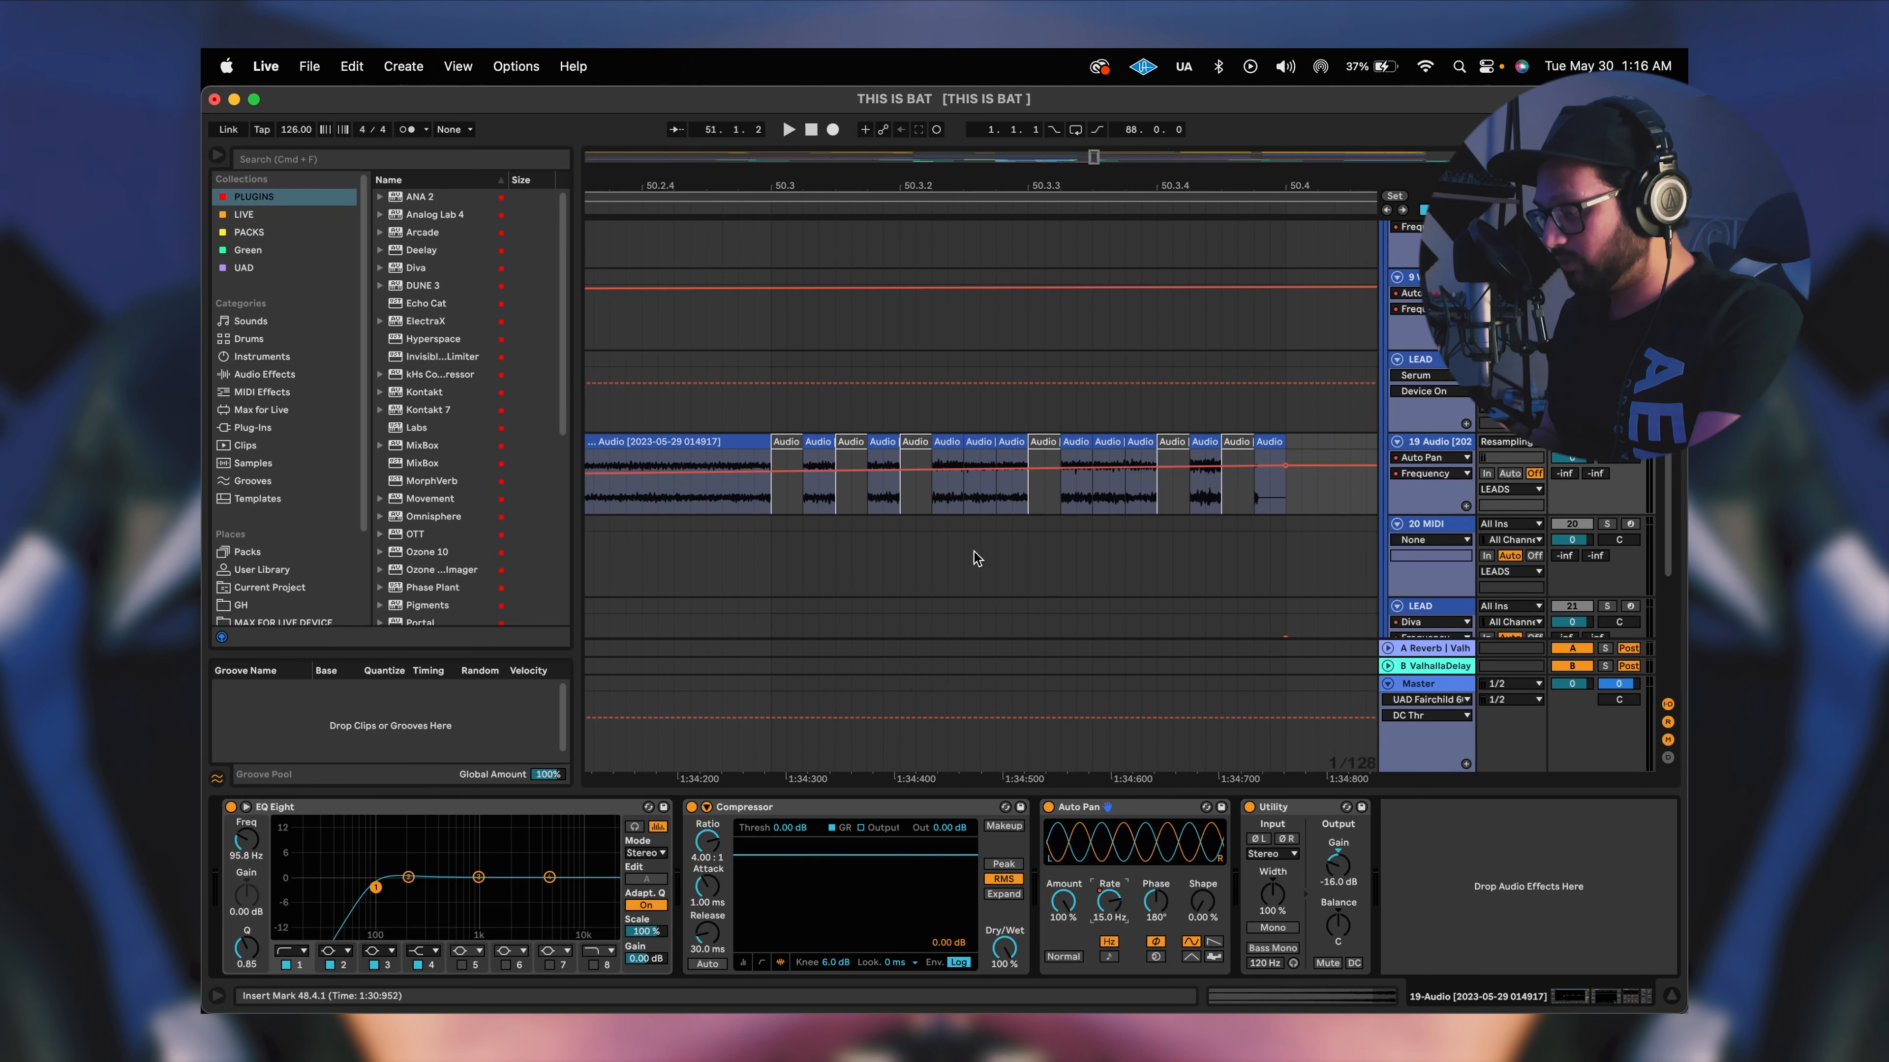
scroll(976, 559, down, 10)
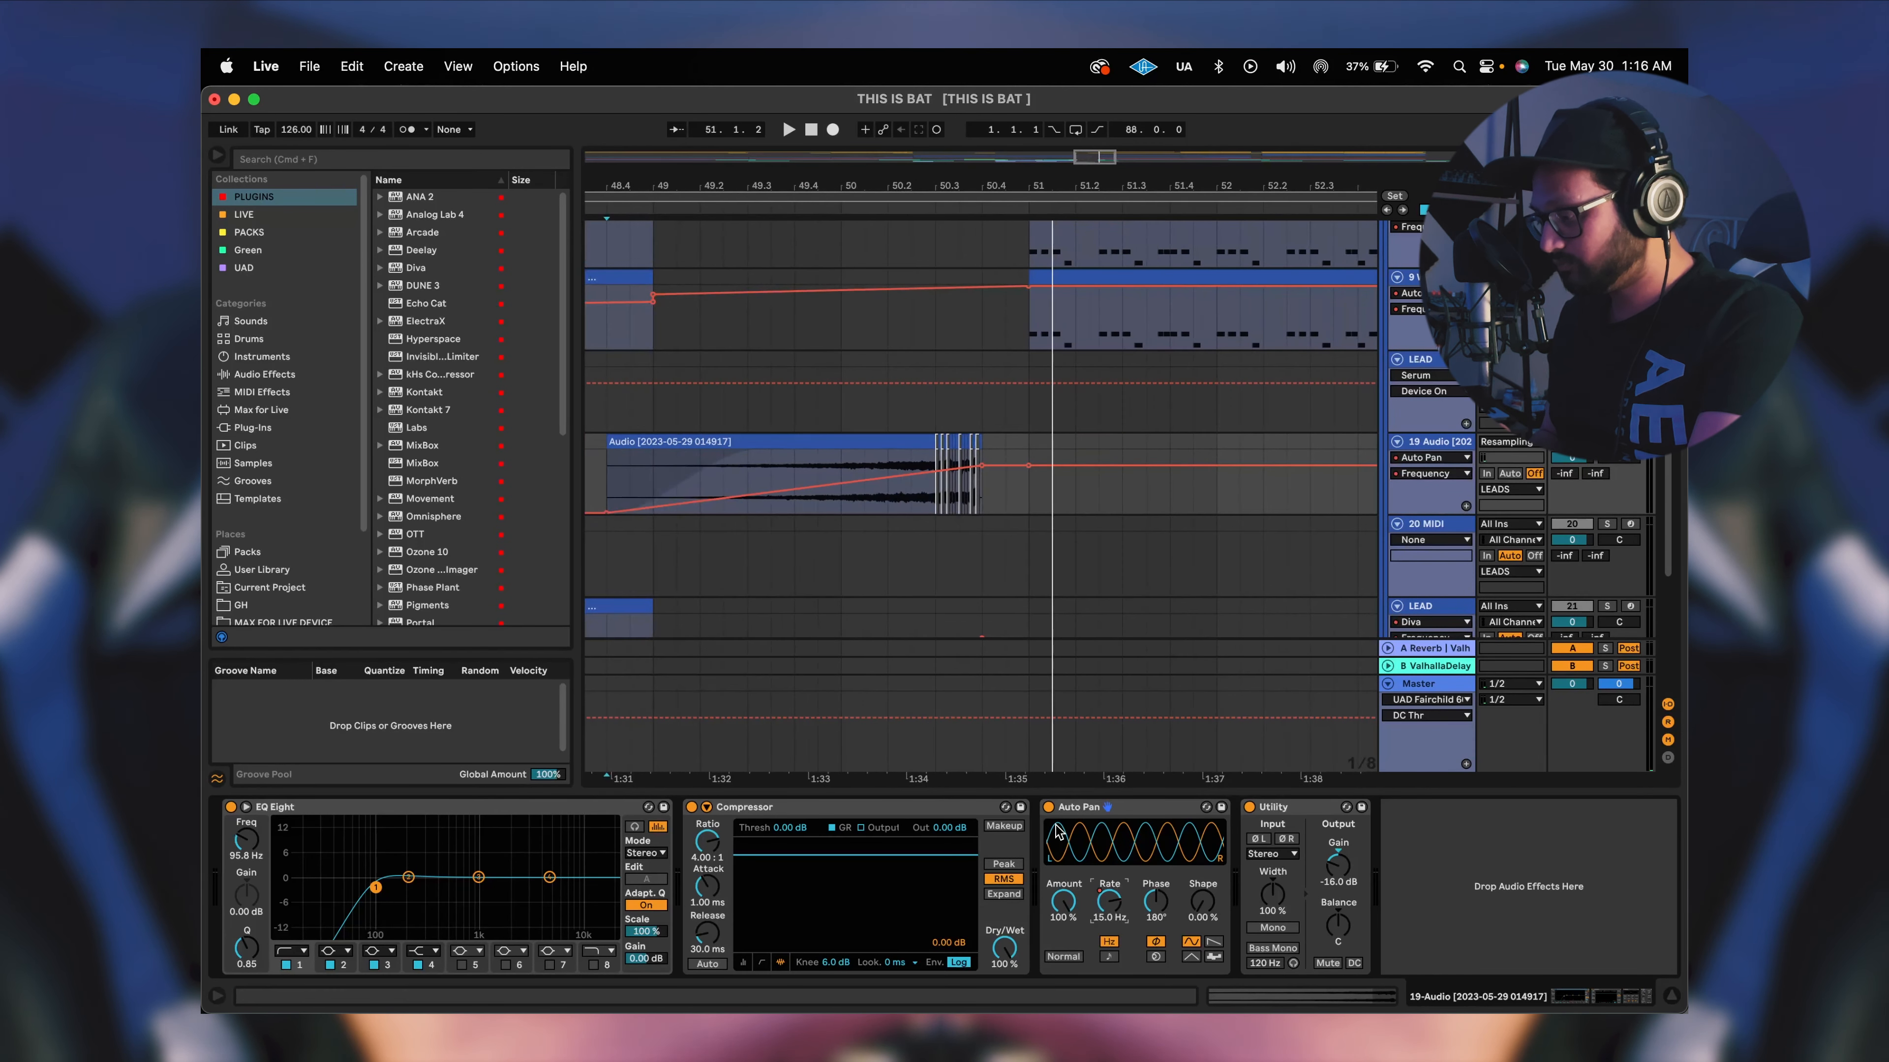
right_click(1114, 906)
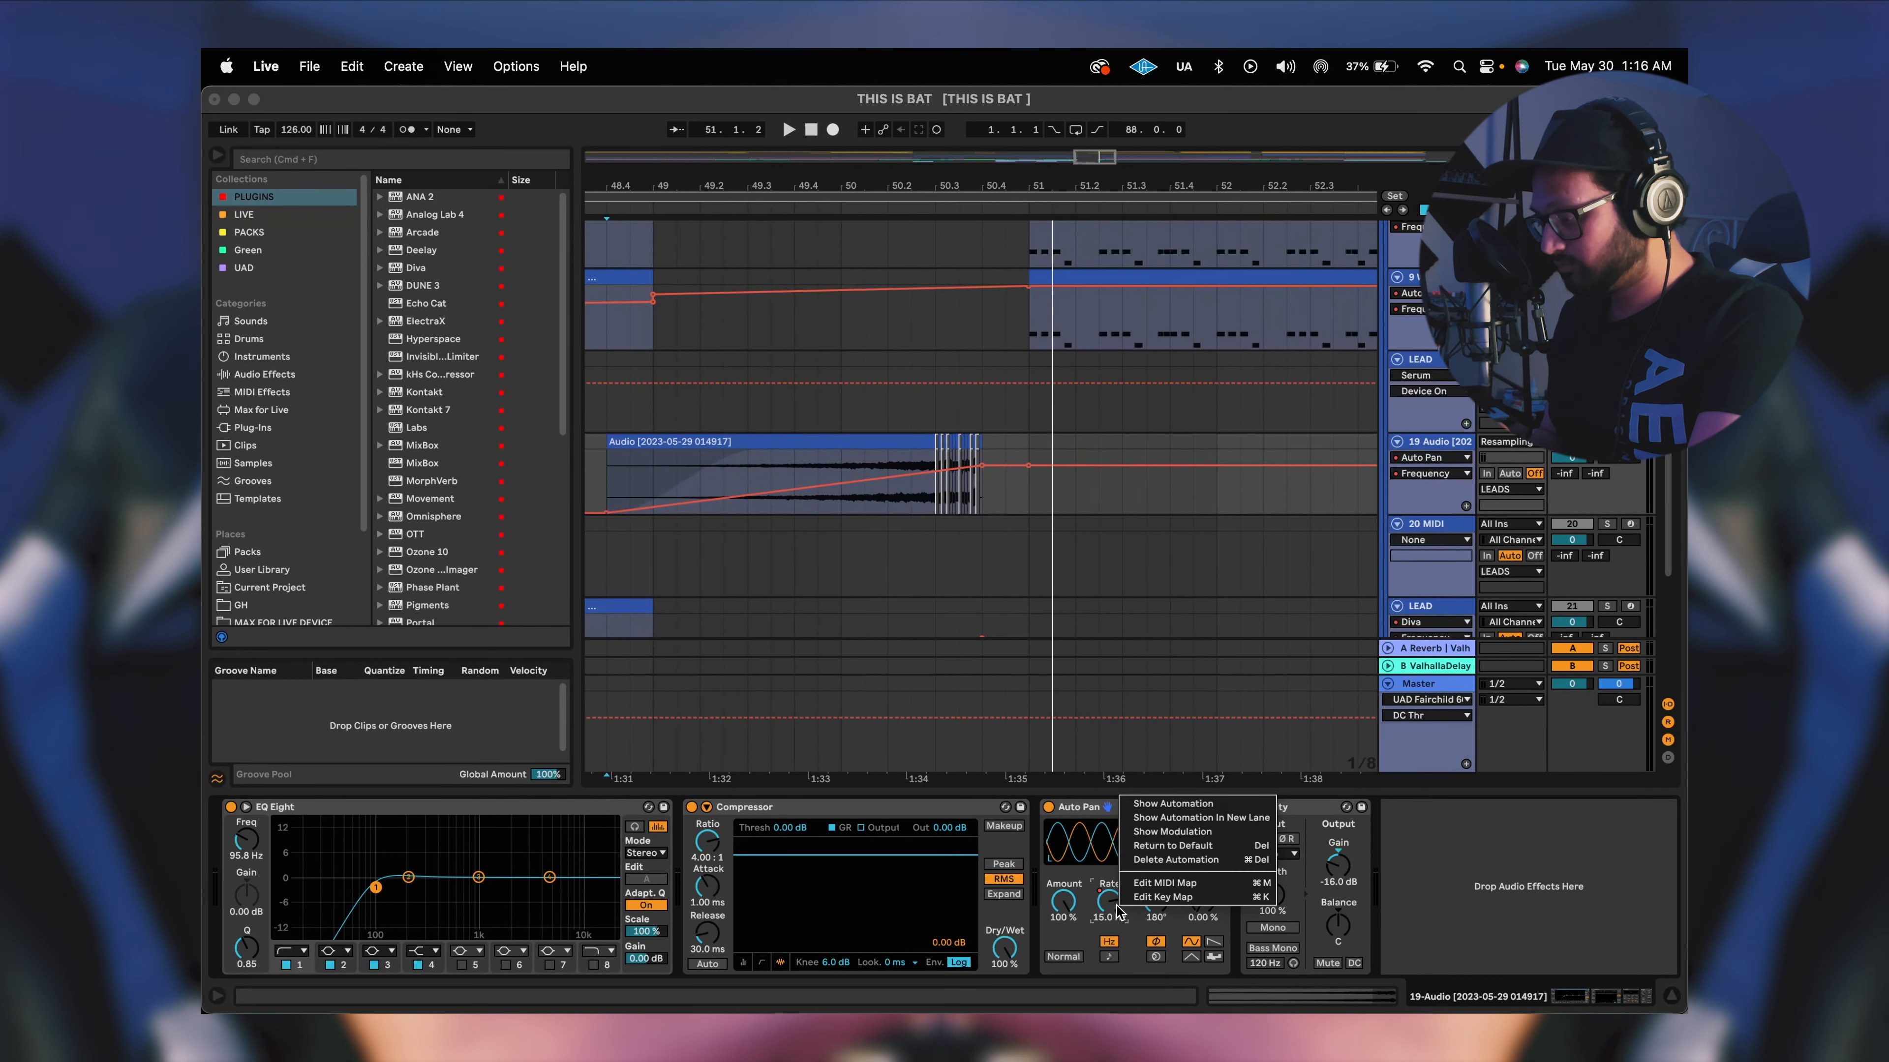
click(1153, 807)
scroll(920, 494, down, 3)
key(space)
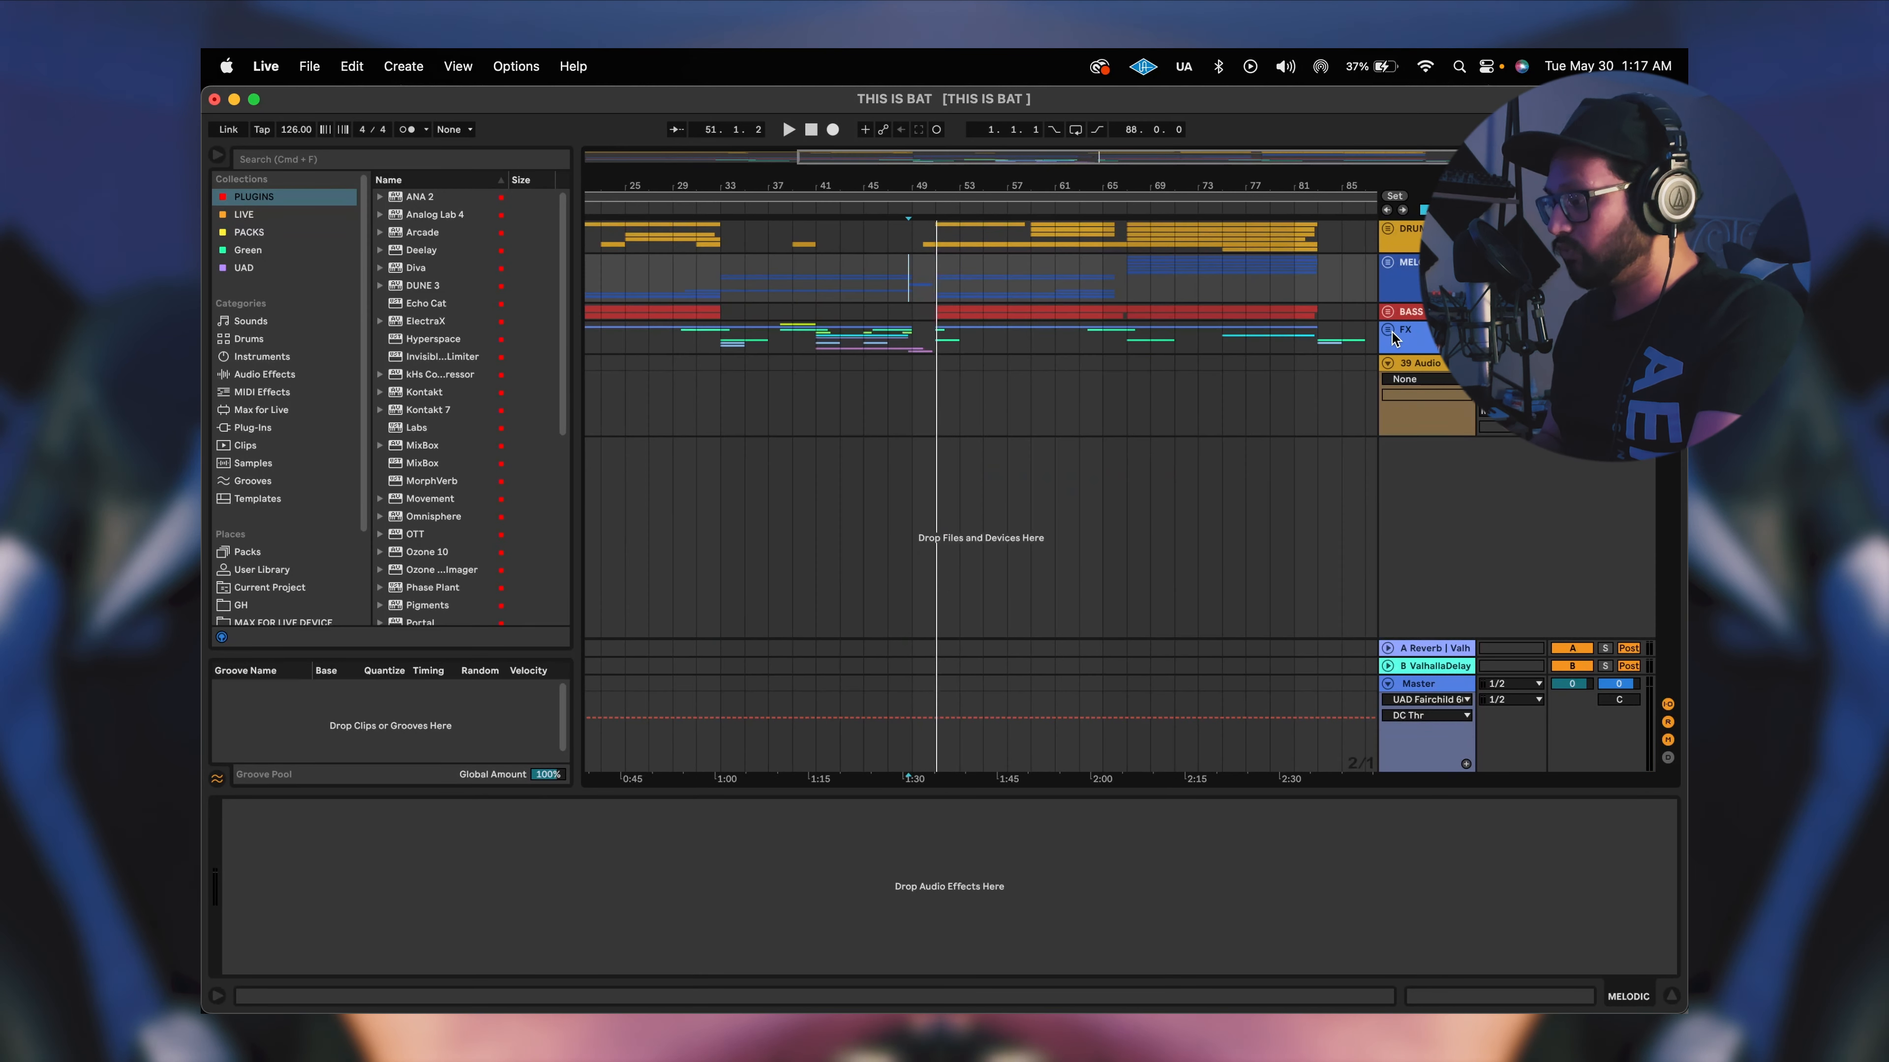
Unfold the FX group, look over its tracks, and audition the ATMS track from bar 1.
click(1389, 332)
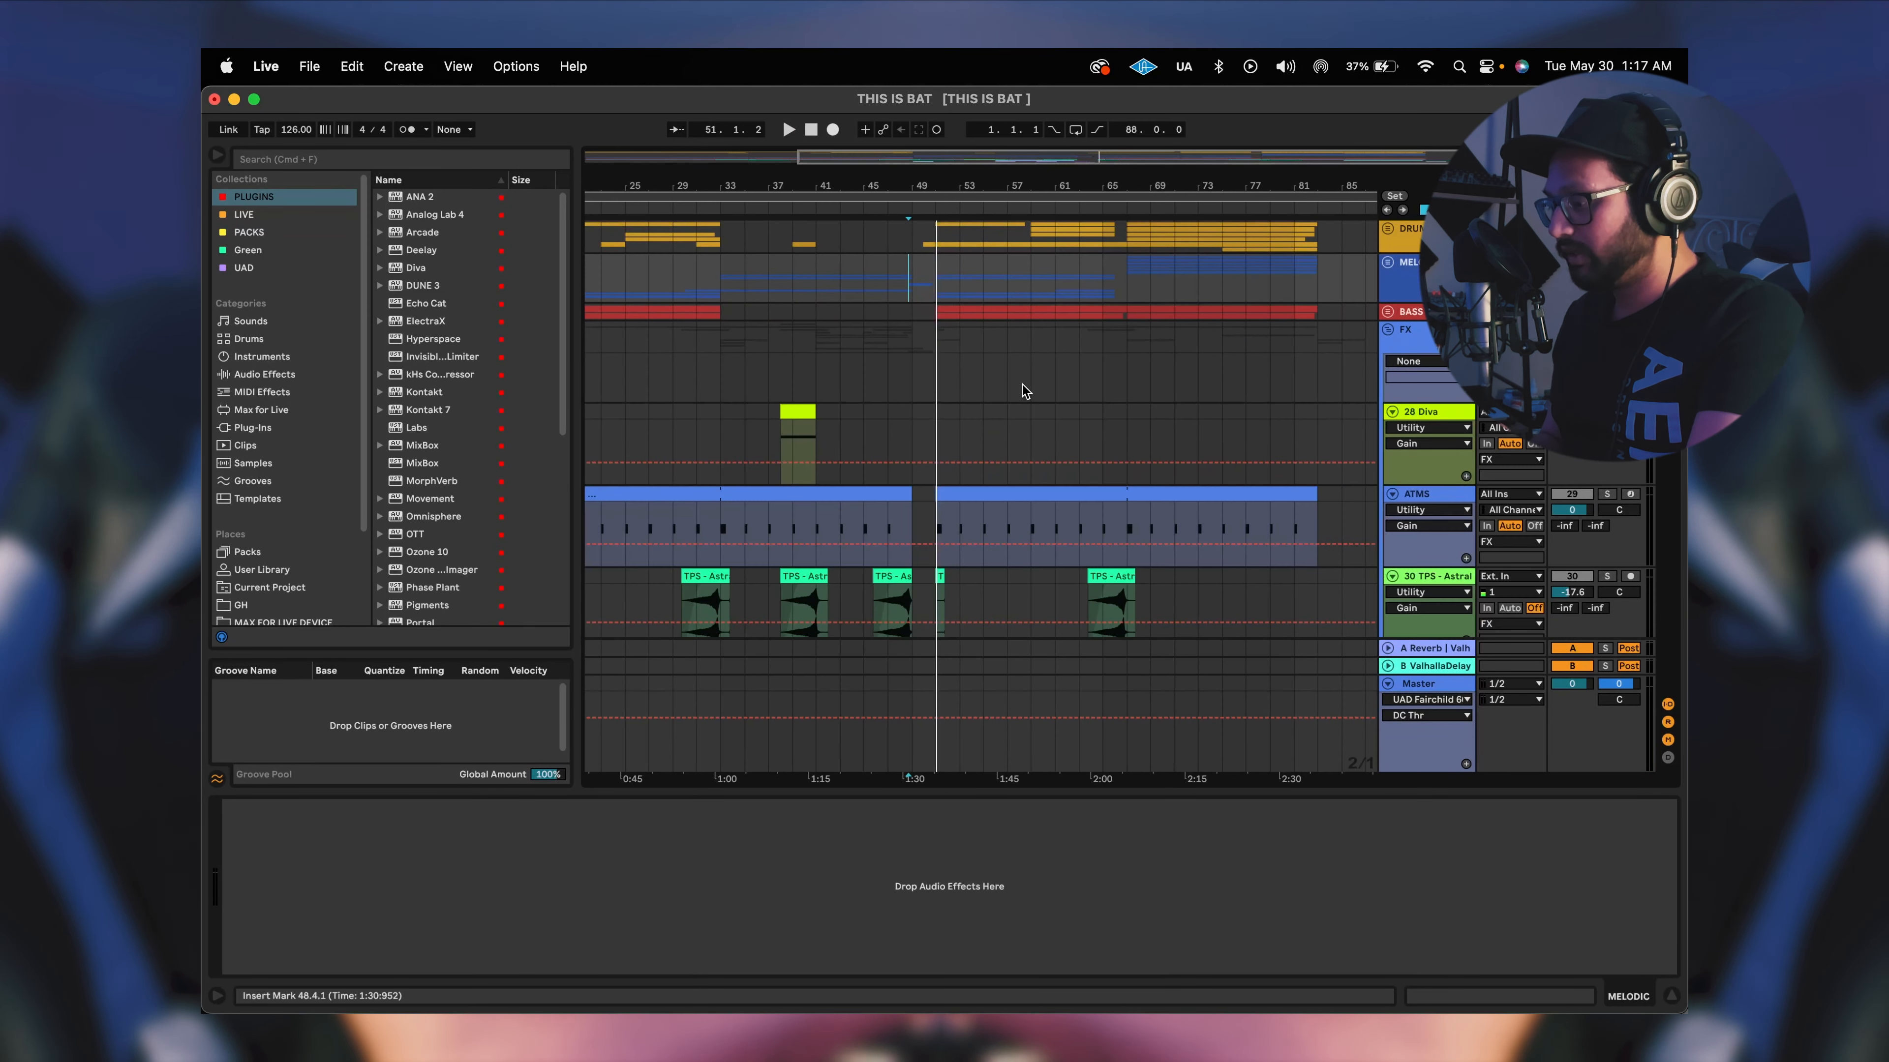
scroll(831, 393, down, 3)
scroll(830, 392, left, 5)
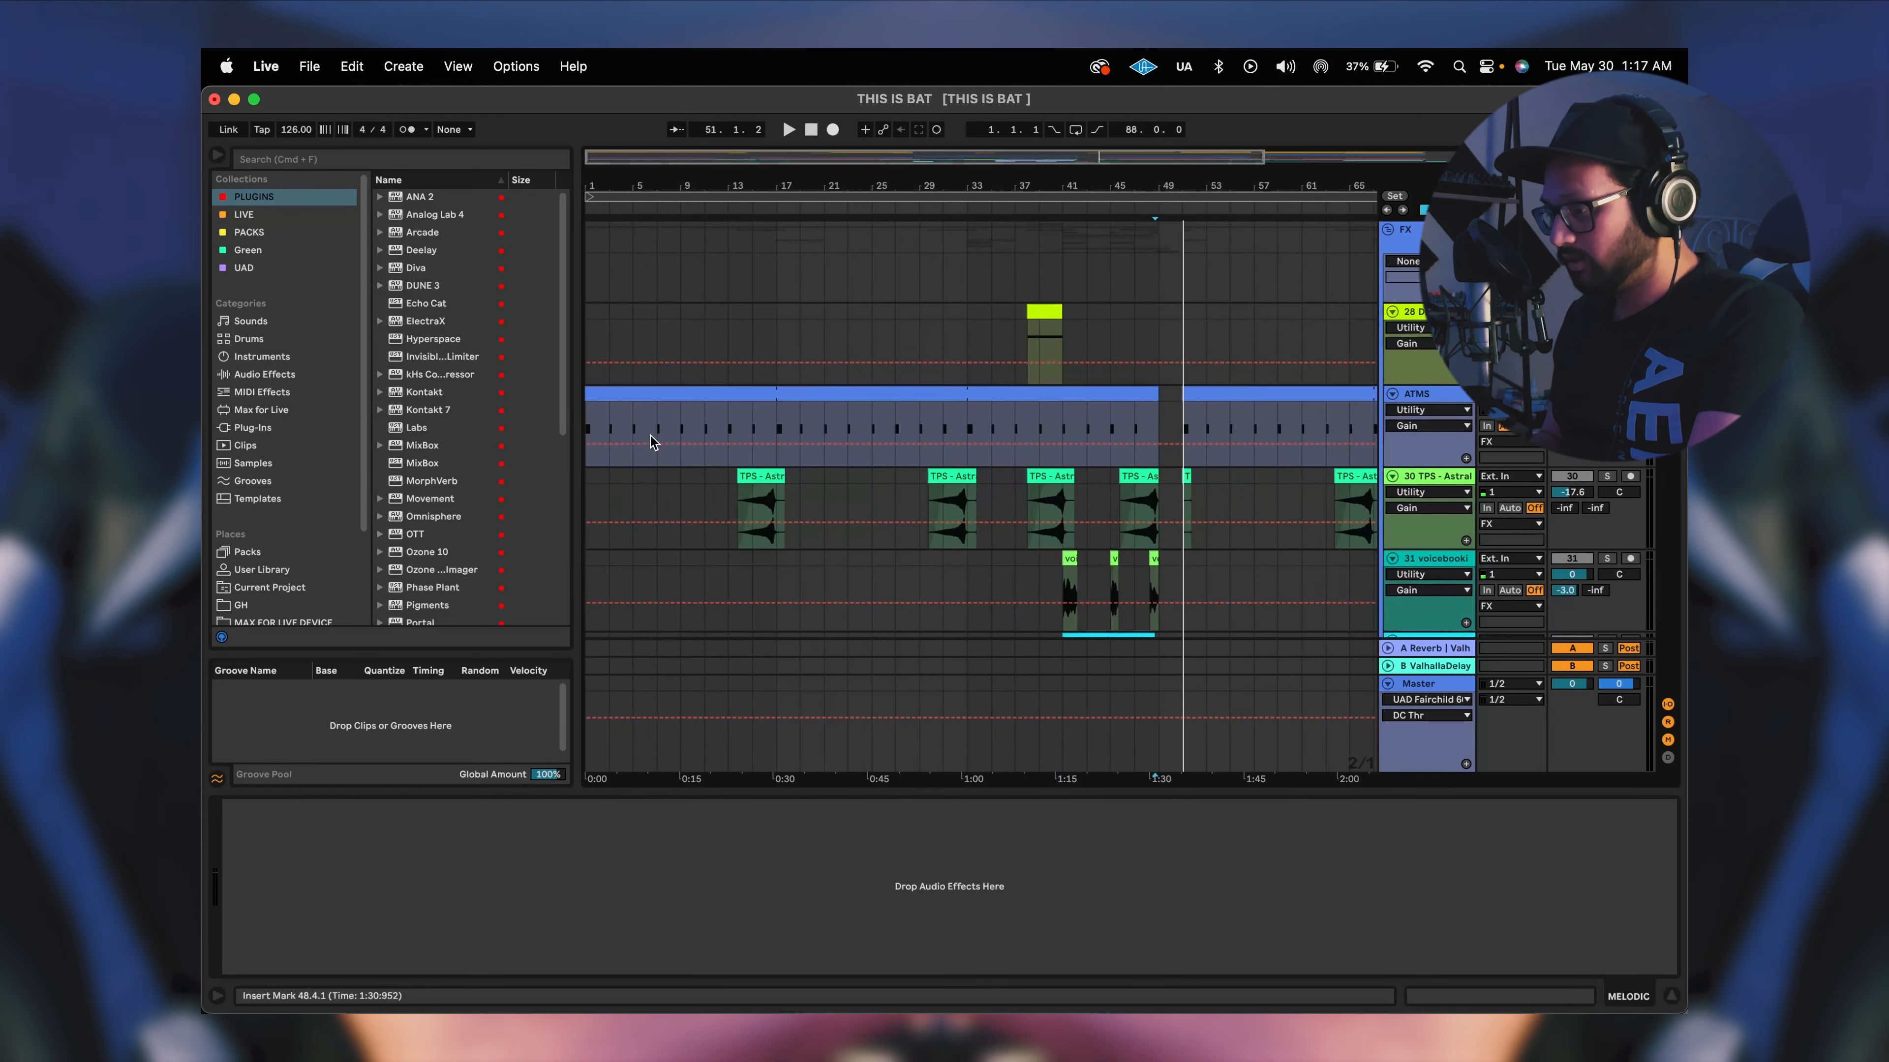
scroll(613, 429, up, 5)
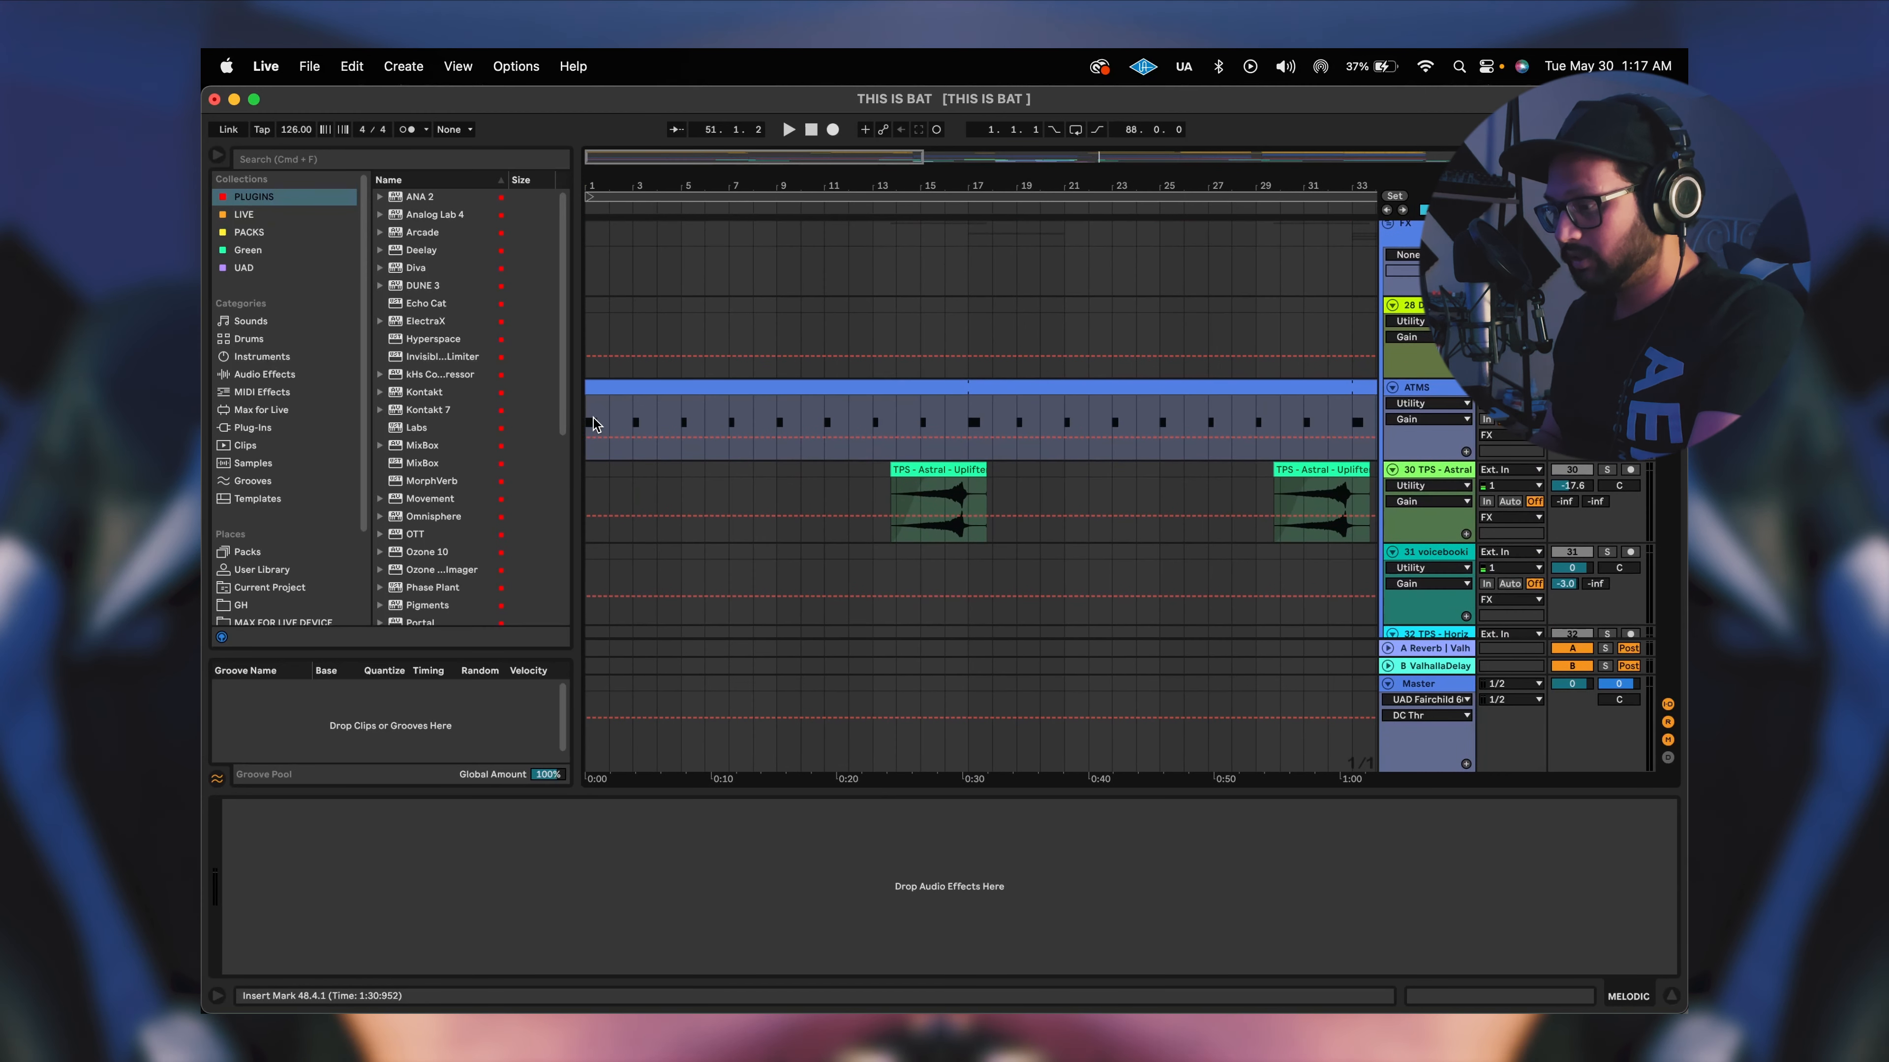
click(590, 424)
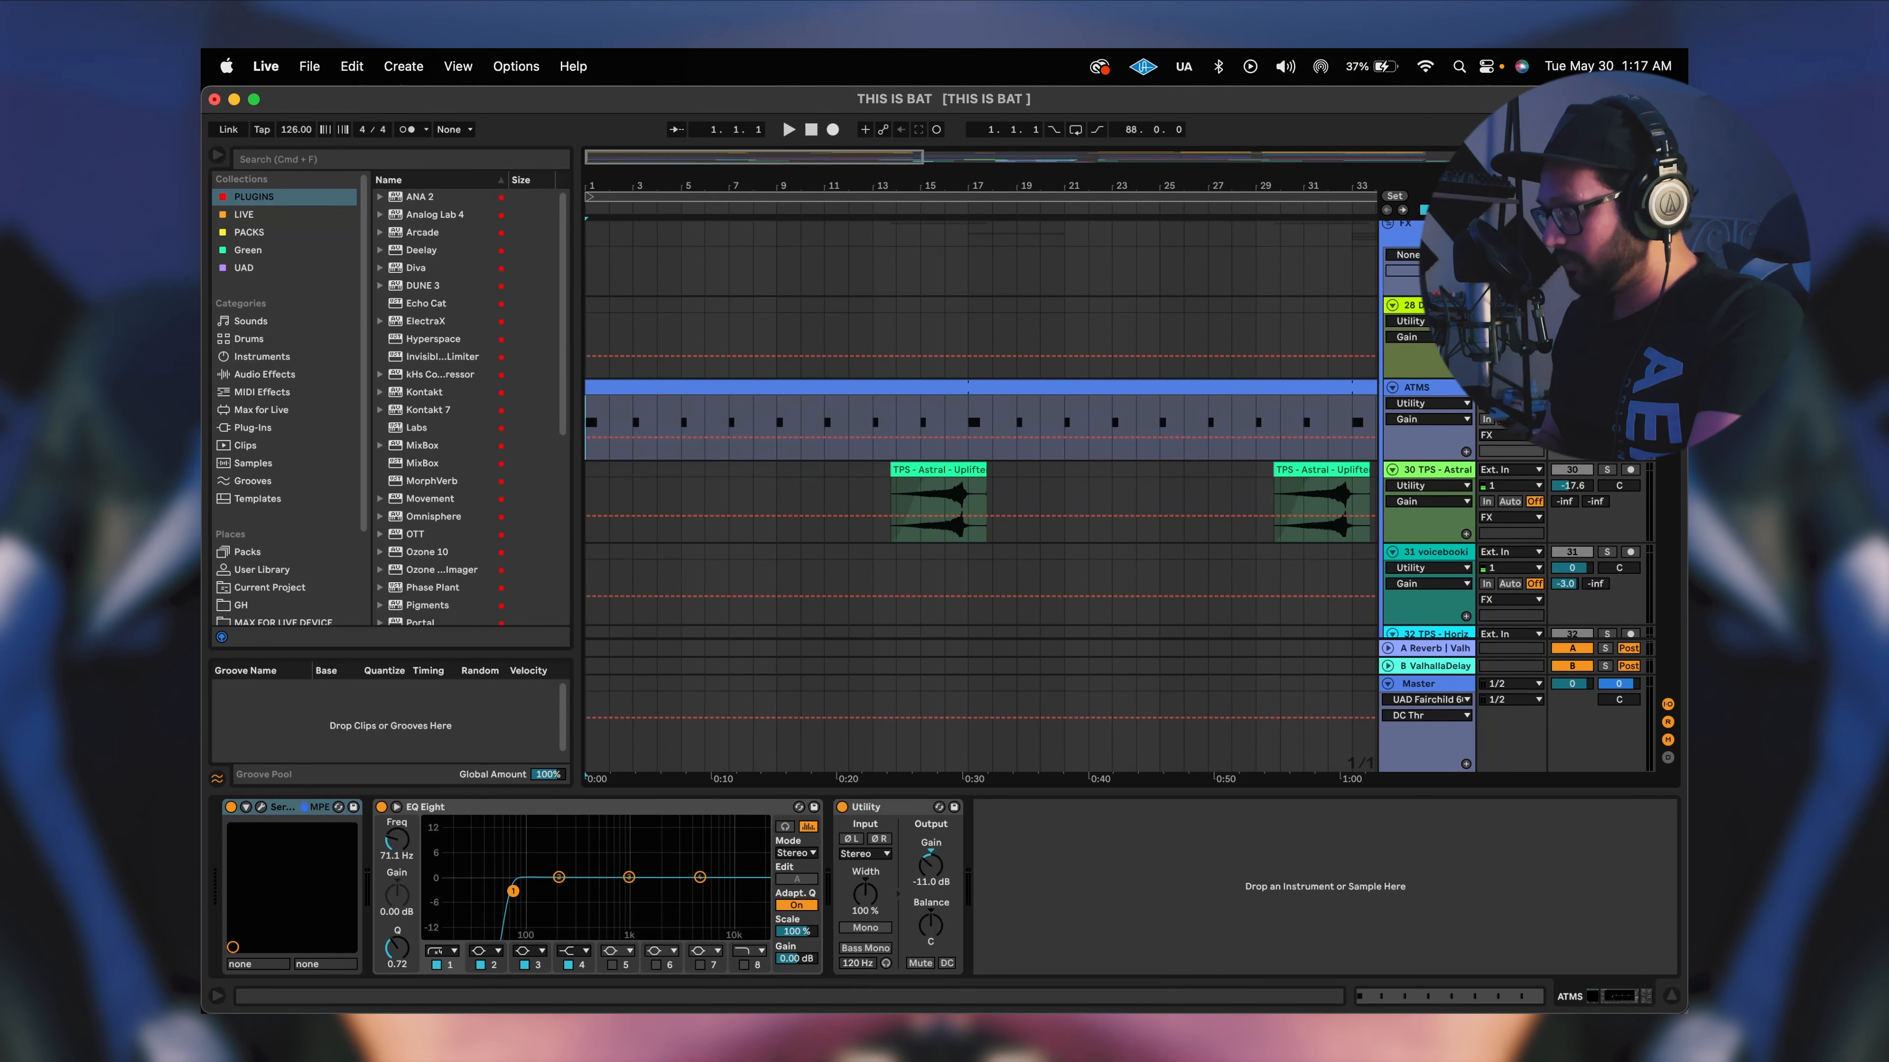
key(space)
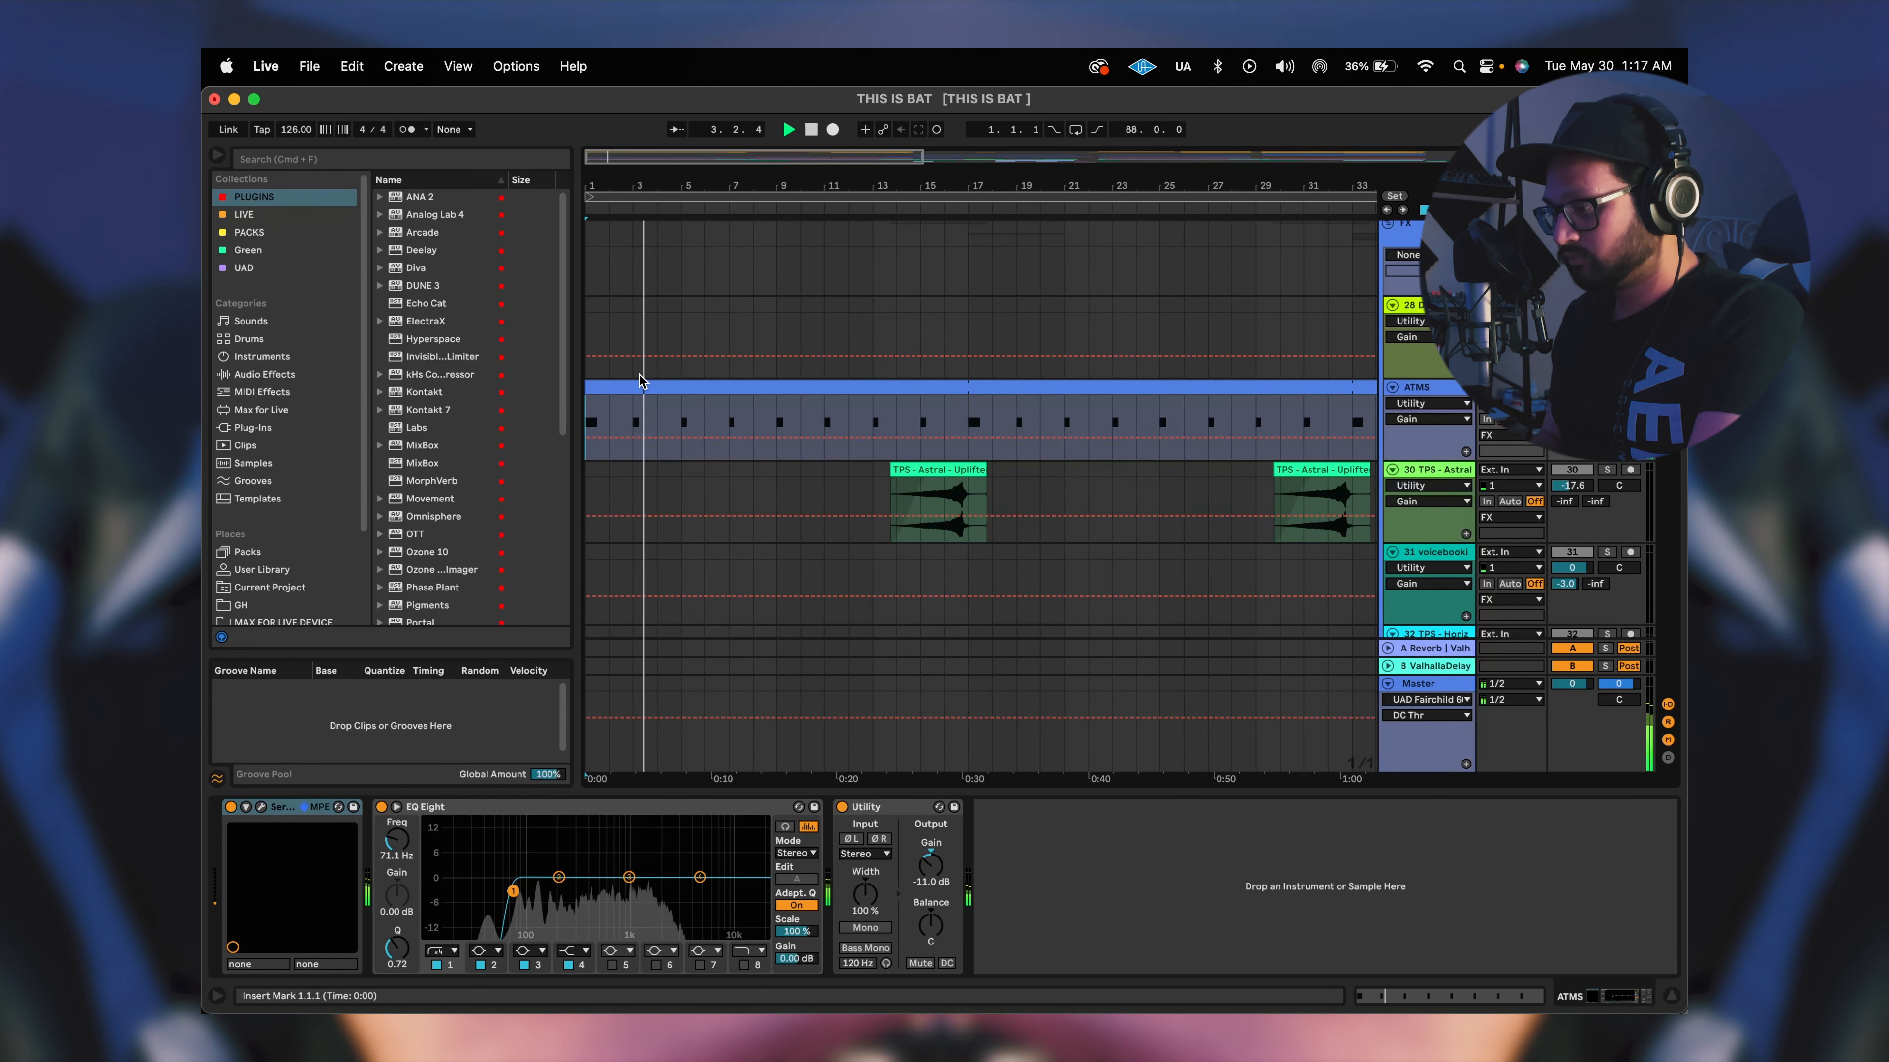
Open the ATMS clip's MIDI pattern, inspect its repeated F1 notes, and close the clip view.
double_click(640, 379)
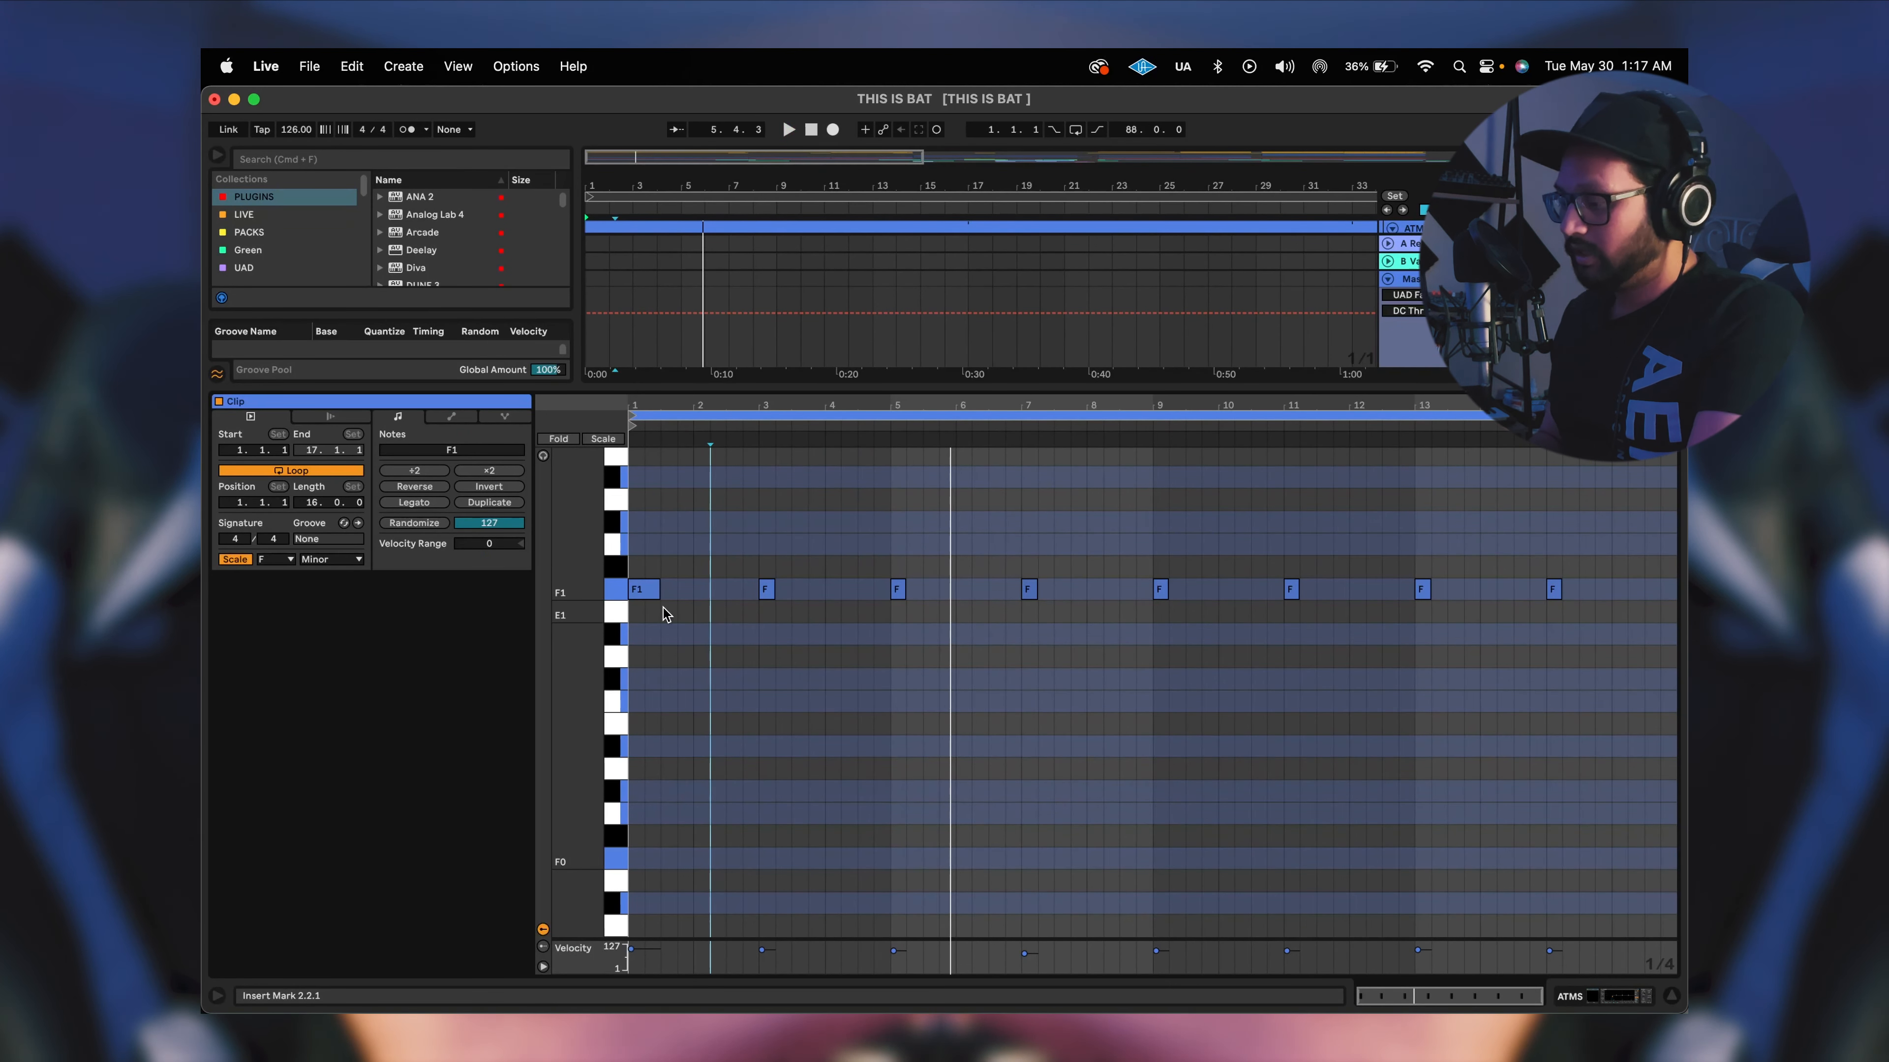
click(766, 592)
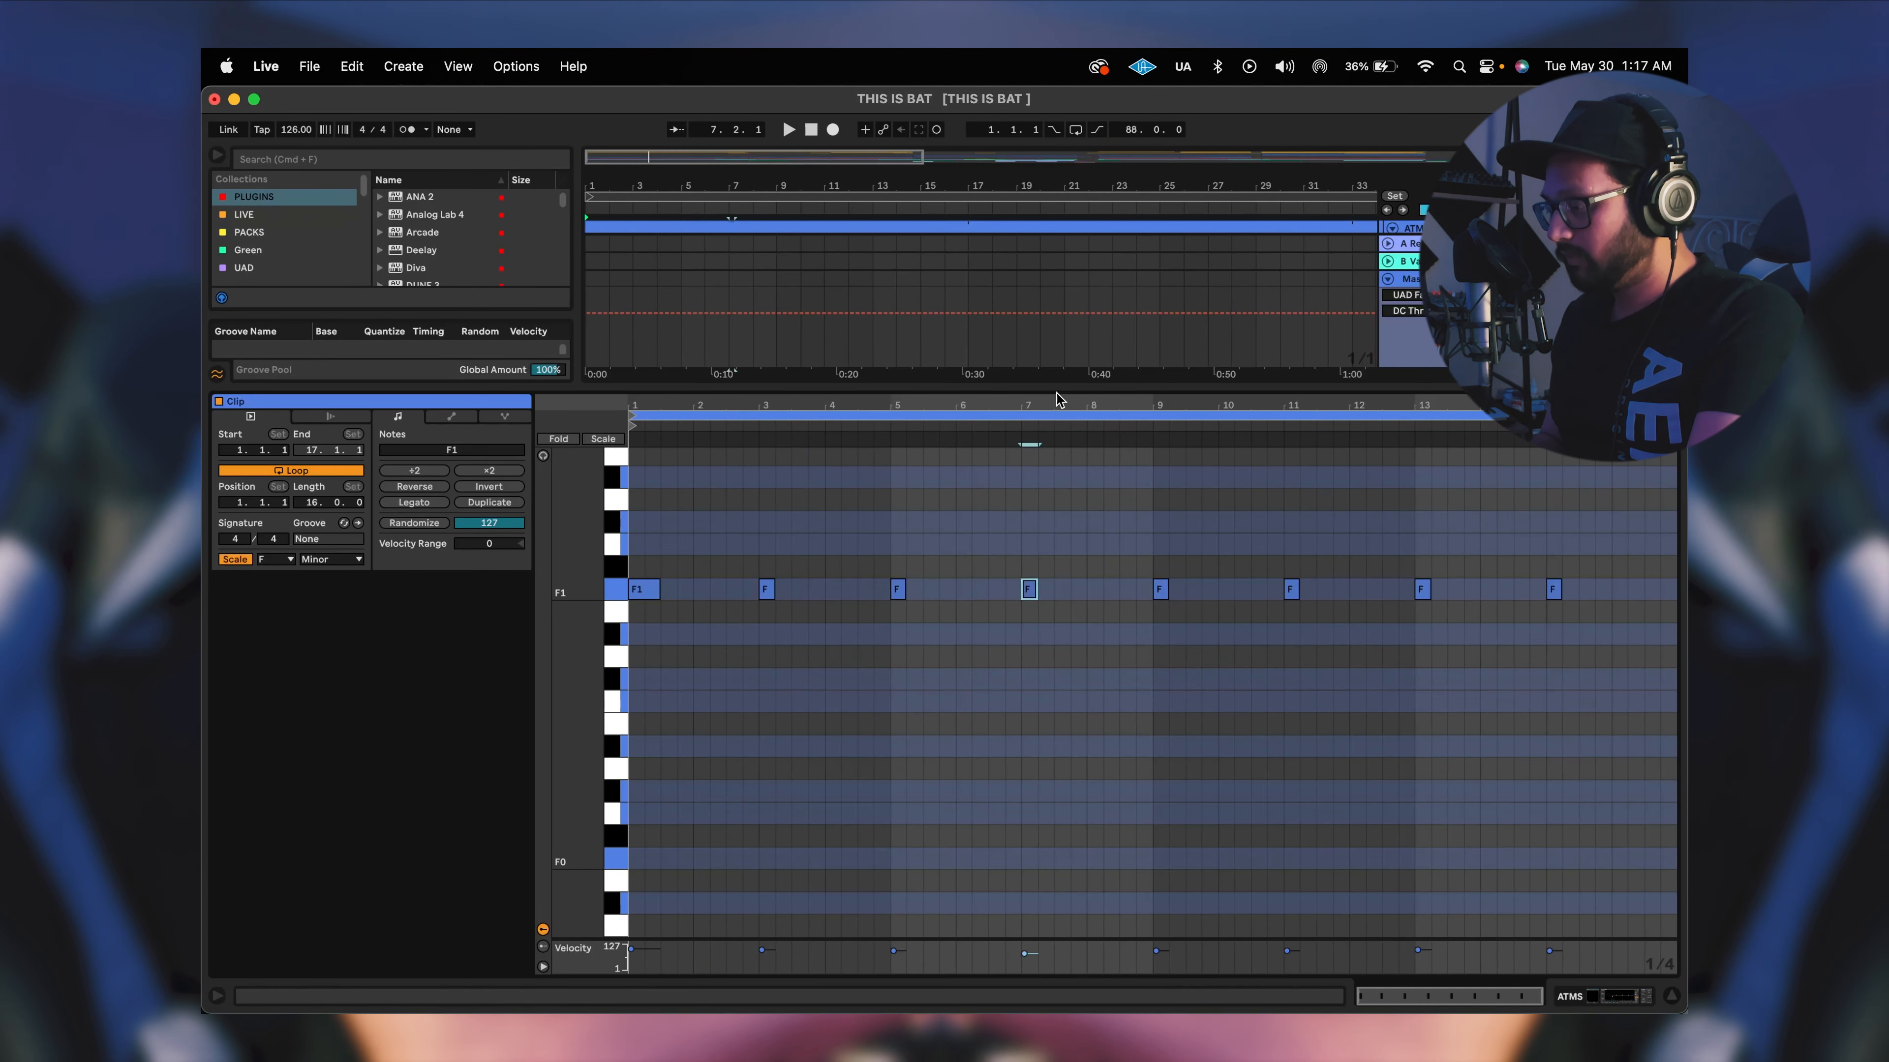
key(super+alt+l)
scroll(844, 374, up, 3)
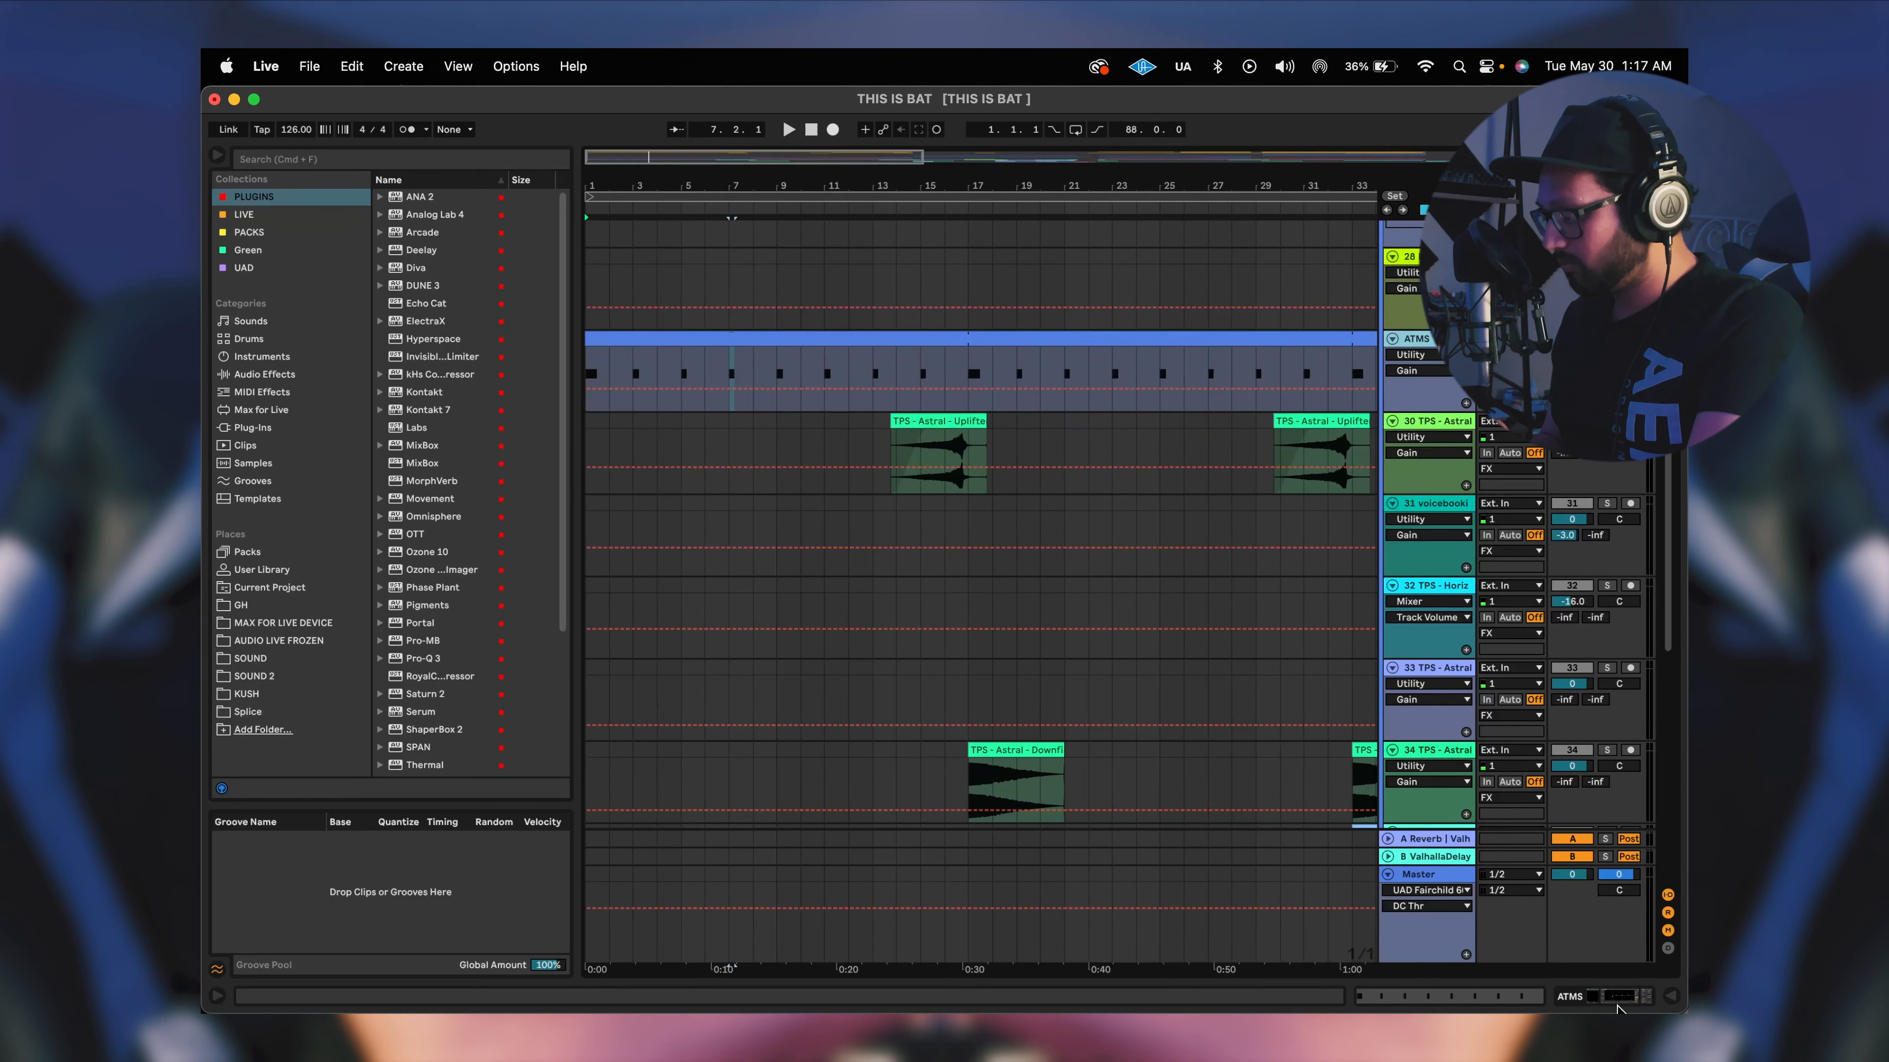
Show the ATMS track's device chain, audition its Serum instrument, and check the EQ Eight and Utility.
click(1622, 997)
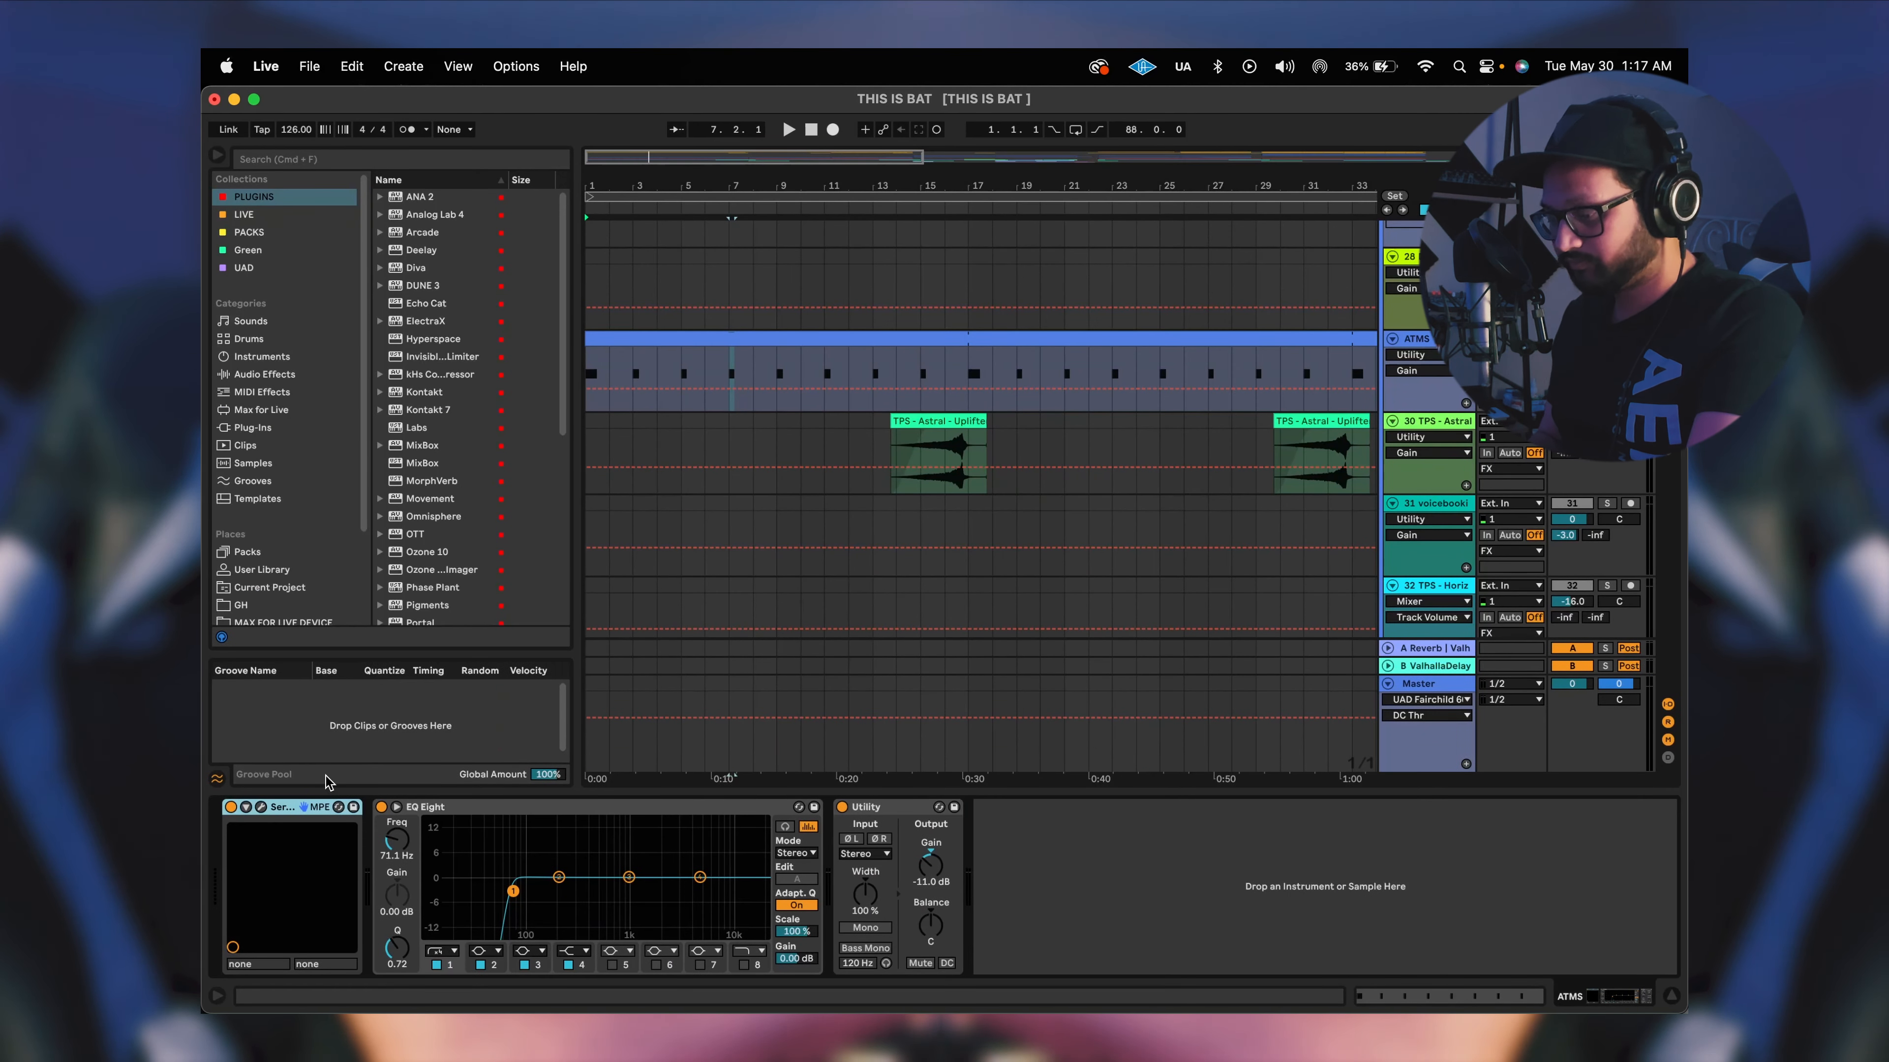
click(261, 809)
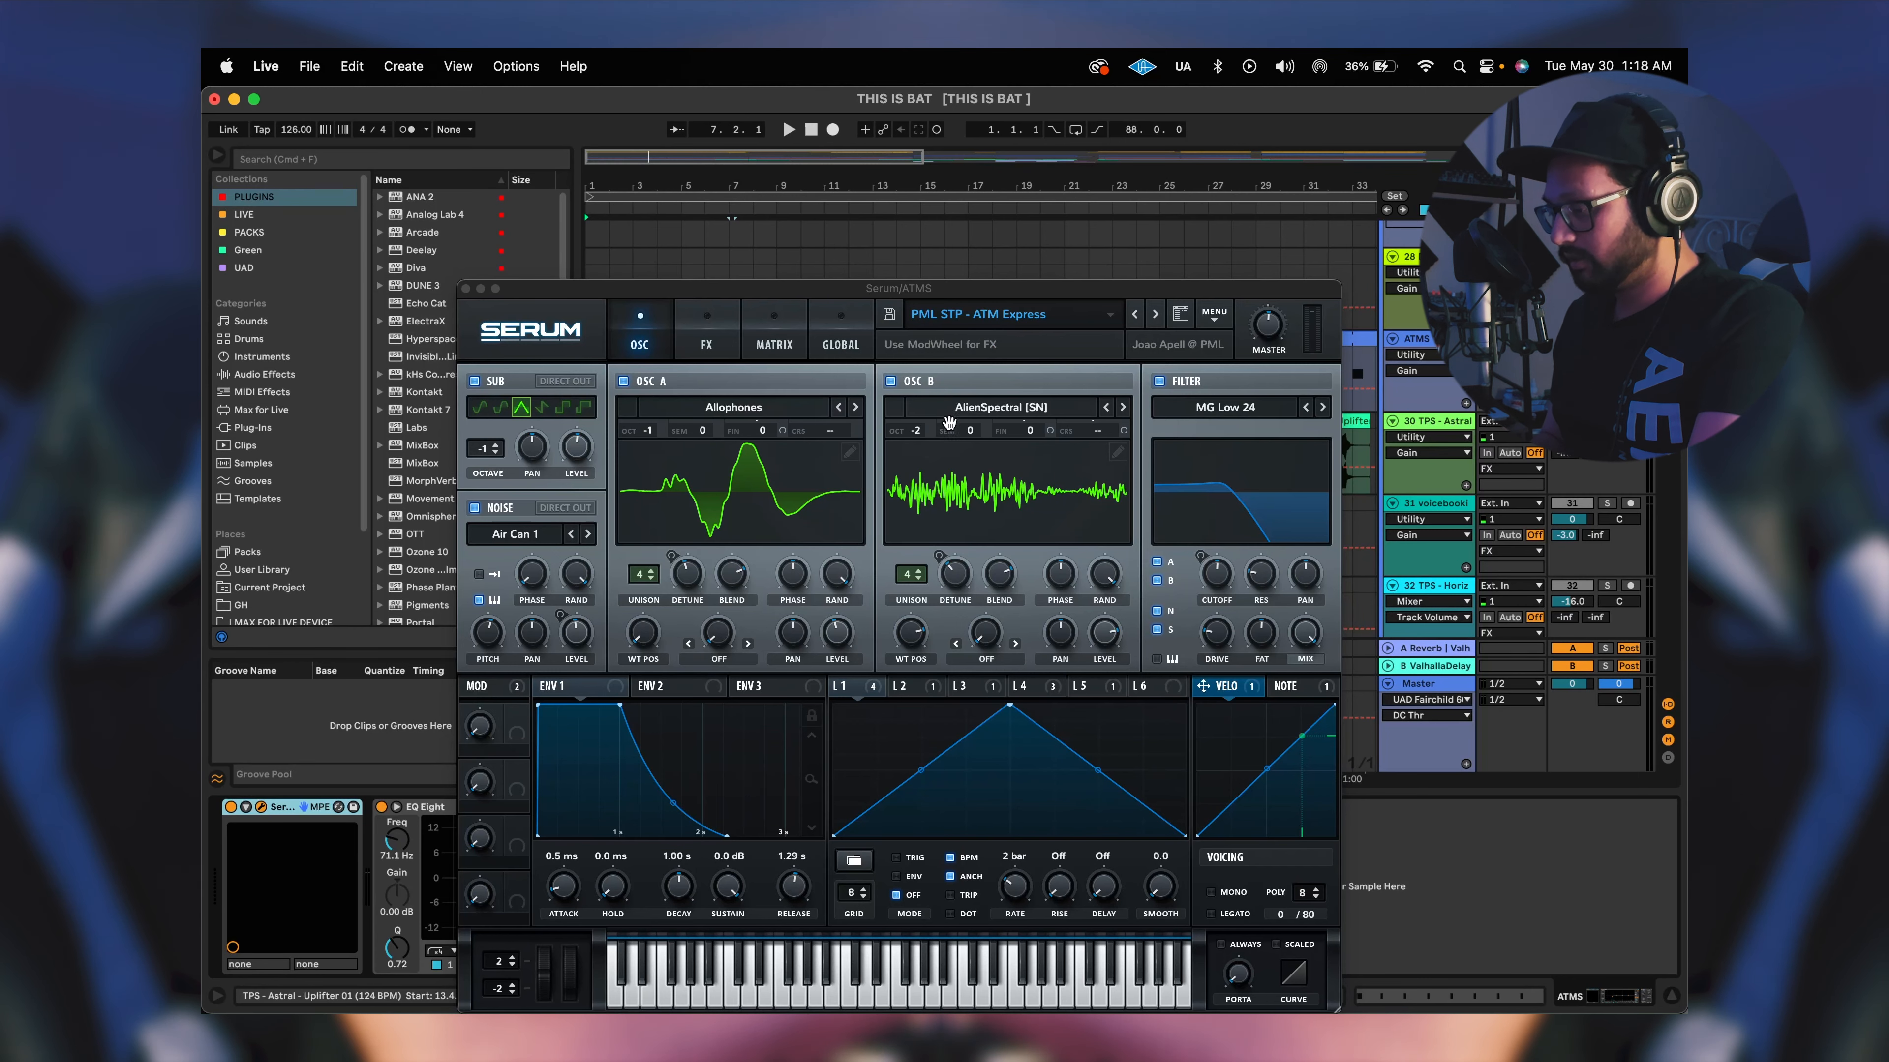
key(space)
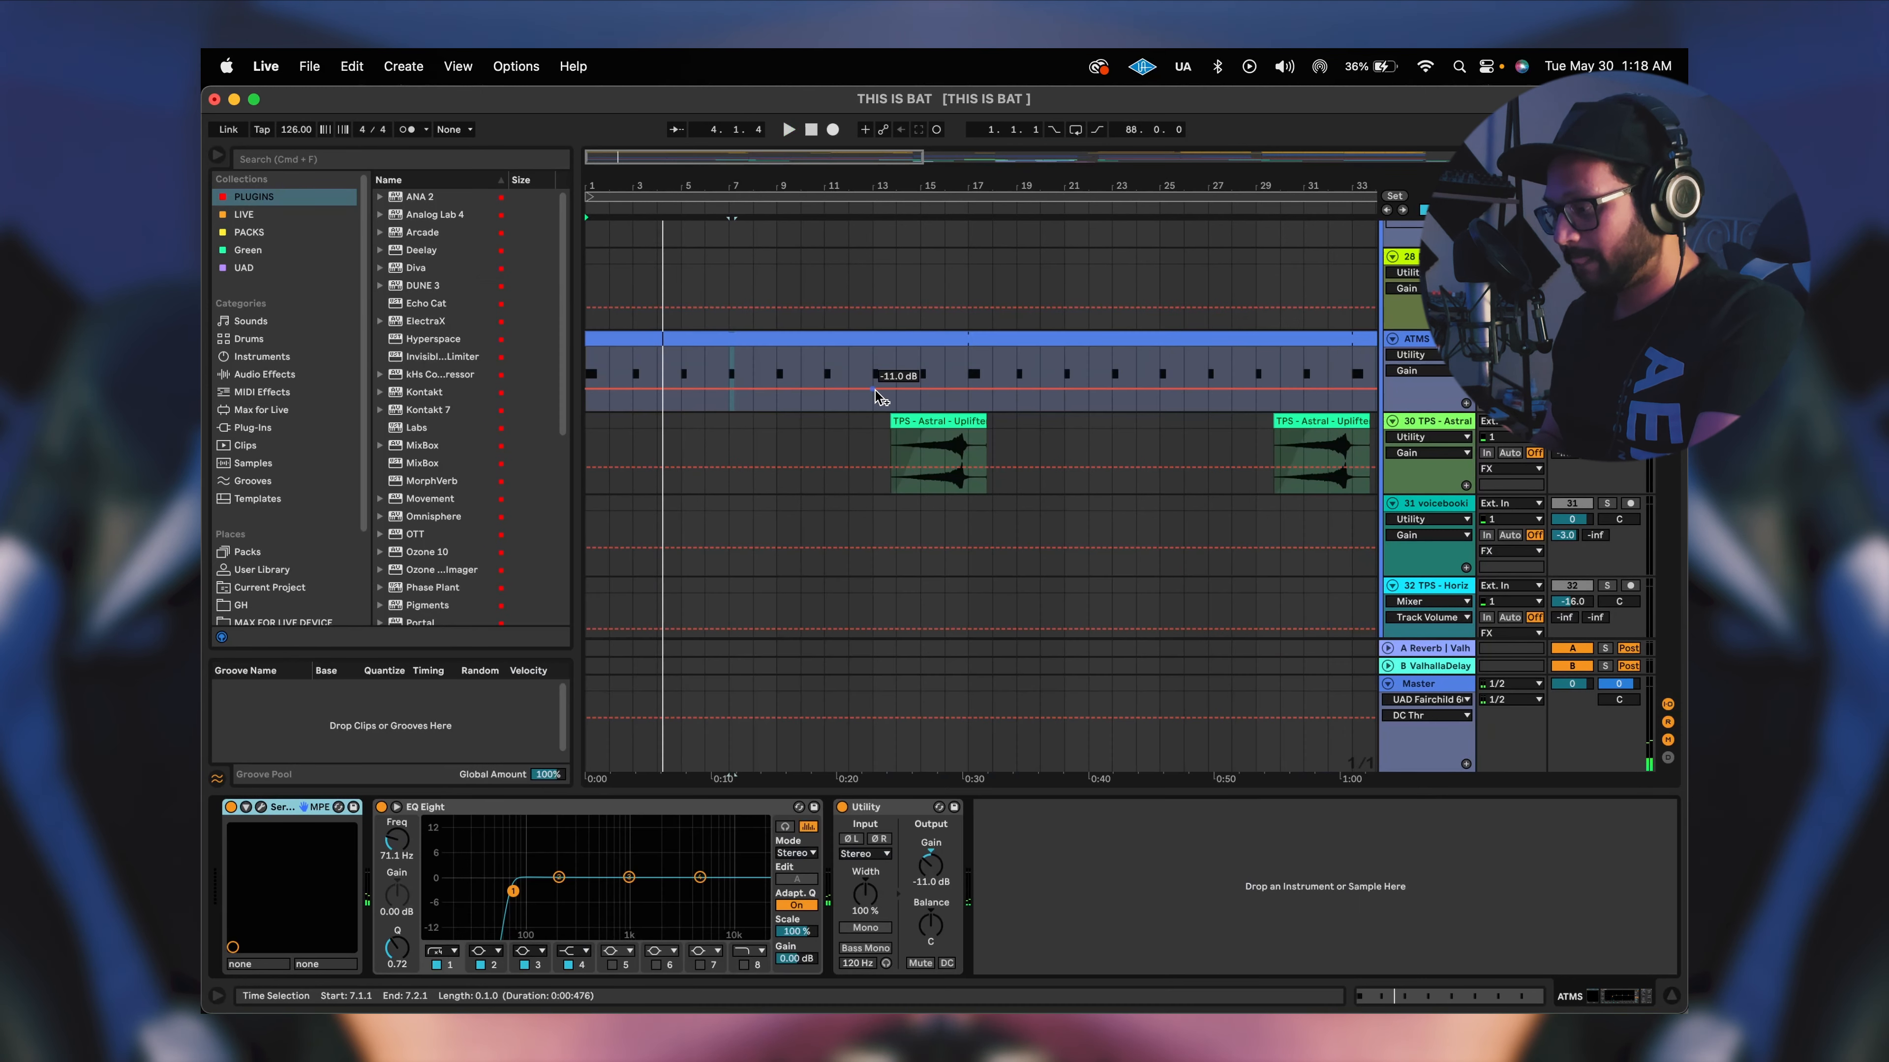
click(487, 809)
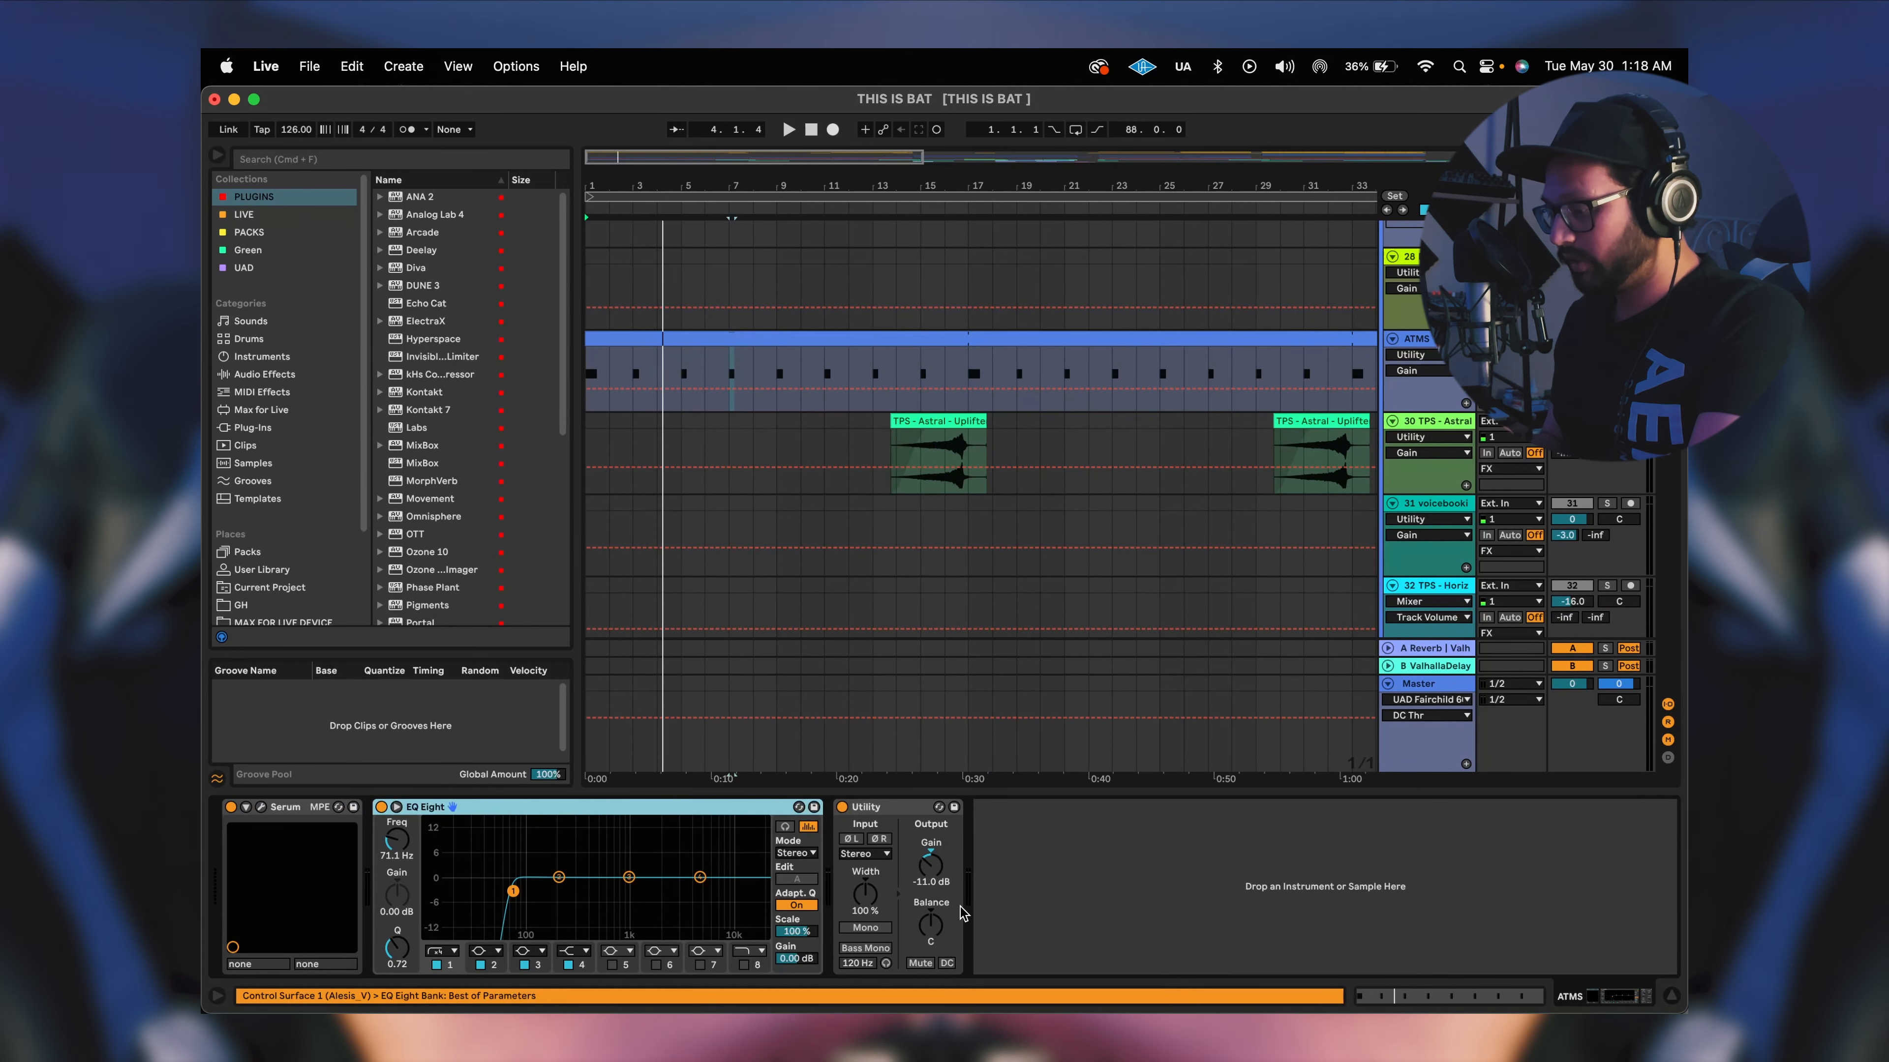
click(859, 811)
Audition the Astral uplifter clip on track 30 from bar 15.
click(924, 447)
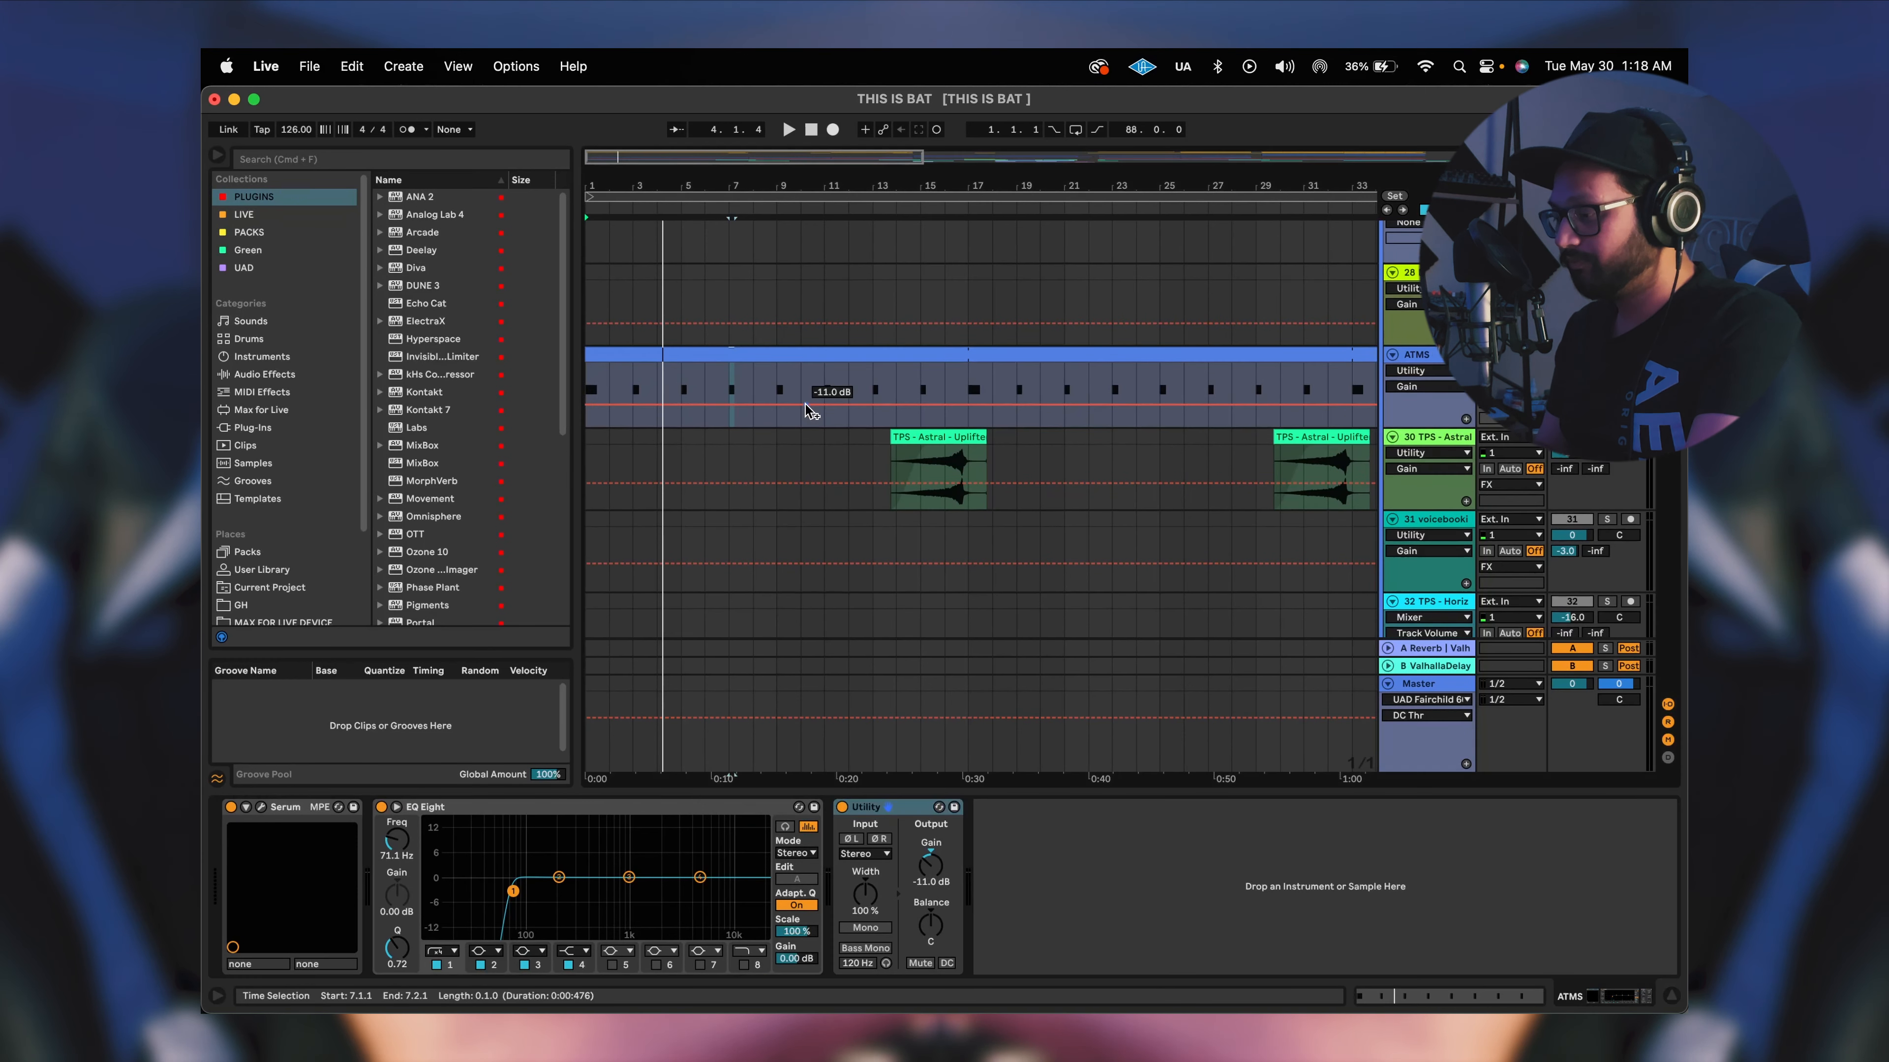
key(space)
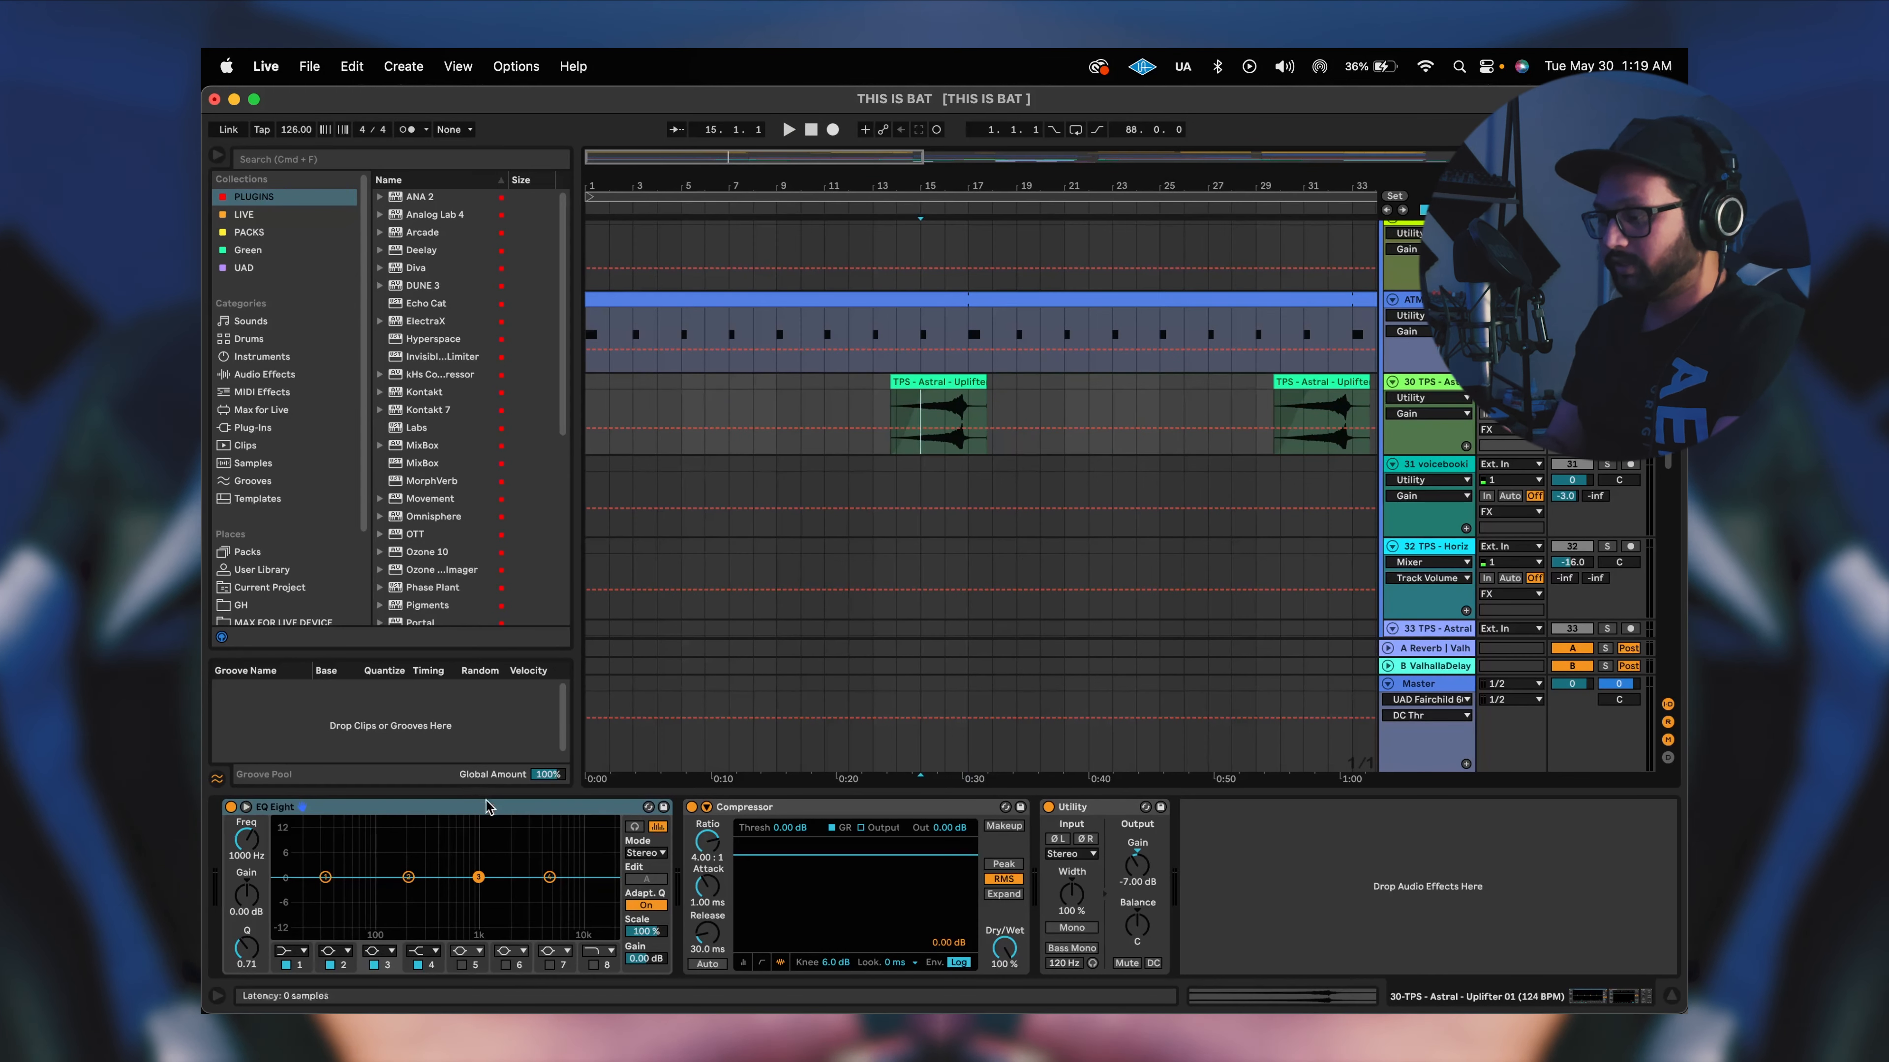
Check the uplifter track's Utility, and audition the Astral Downfilter 06 clip on track 34 from bar 17.
click(1107, 811)
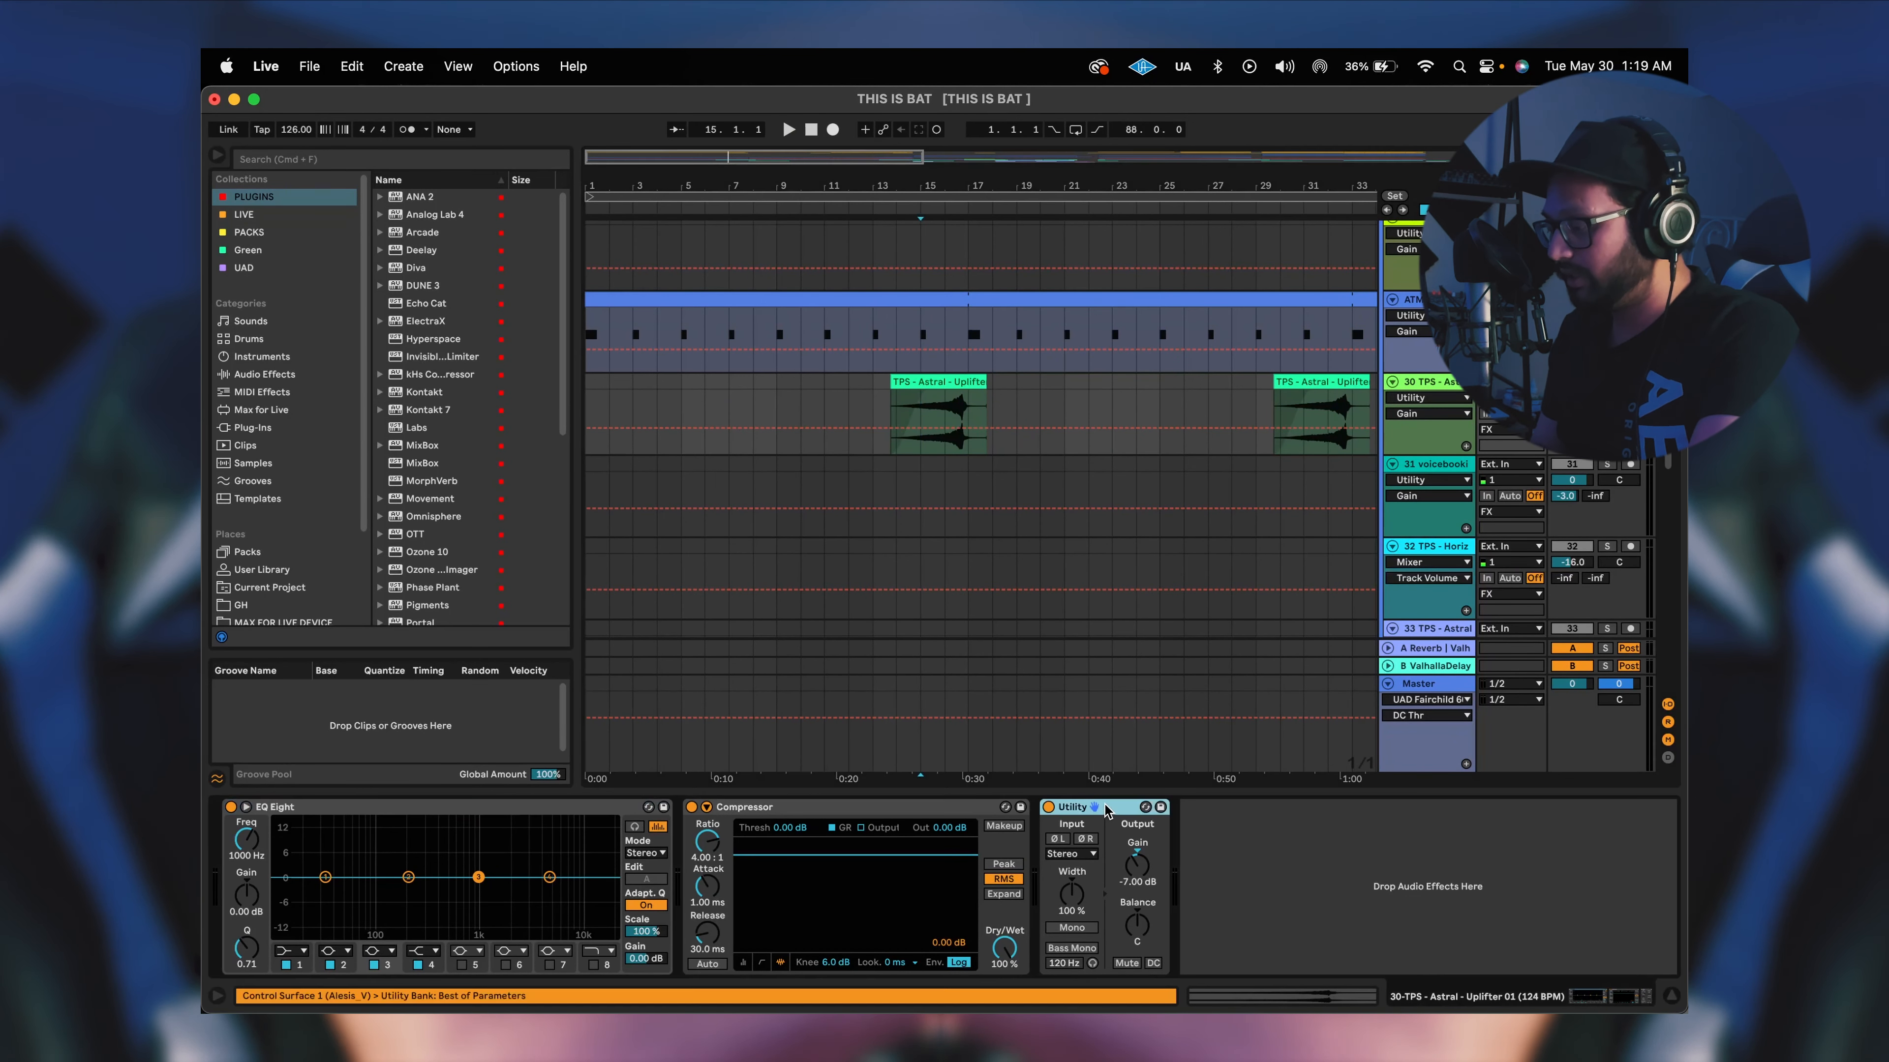
scroll(1054, 518, down, 1)
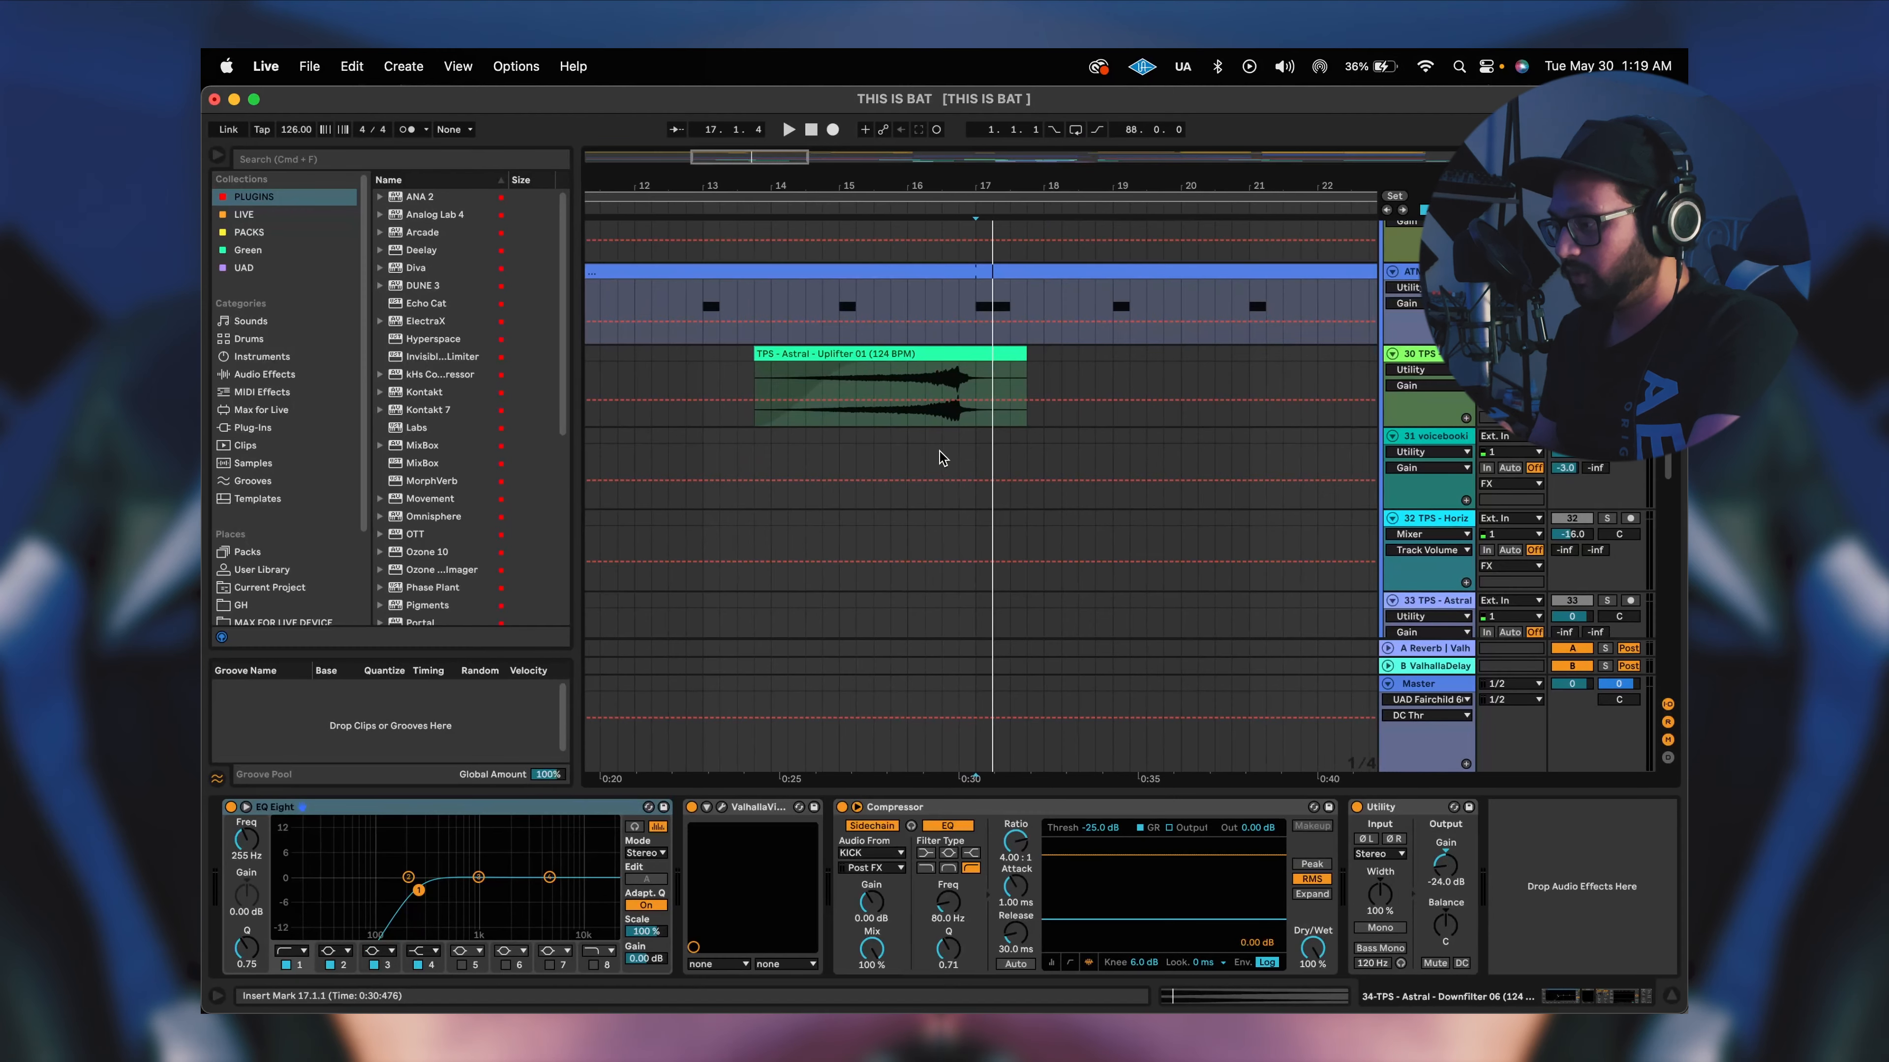
scroll(940, 458, down, 5)
scroll(940, 461, down, 2)
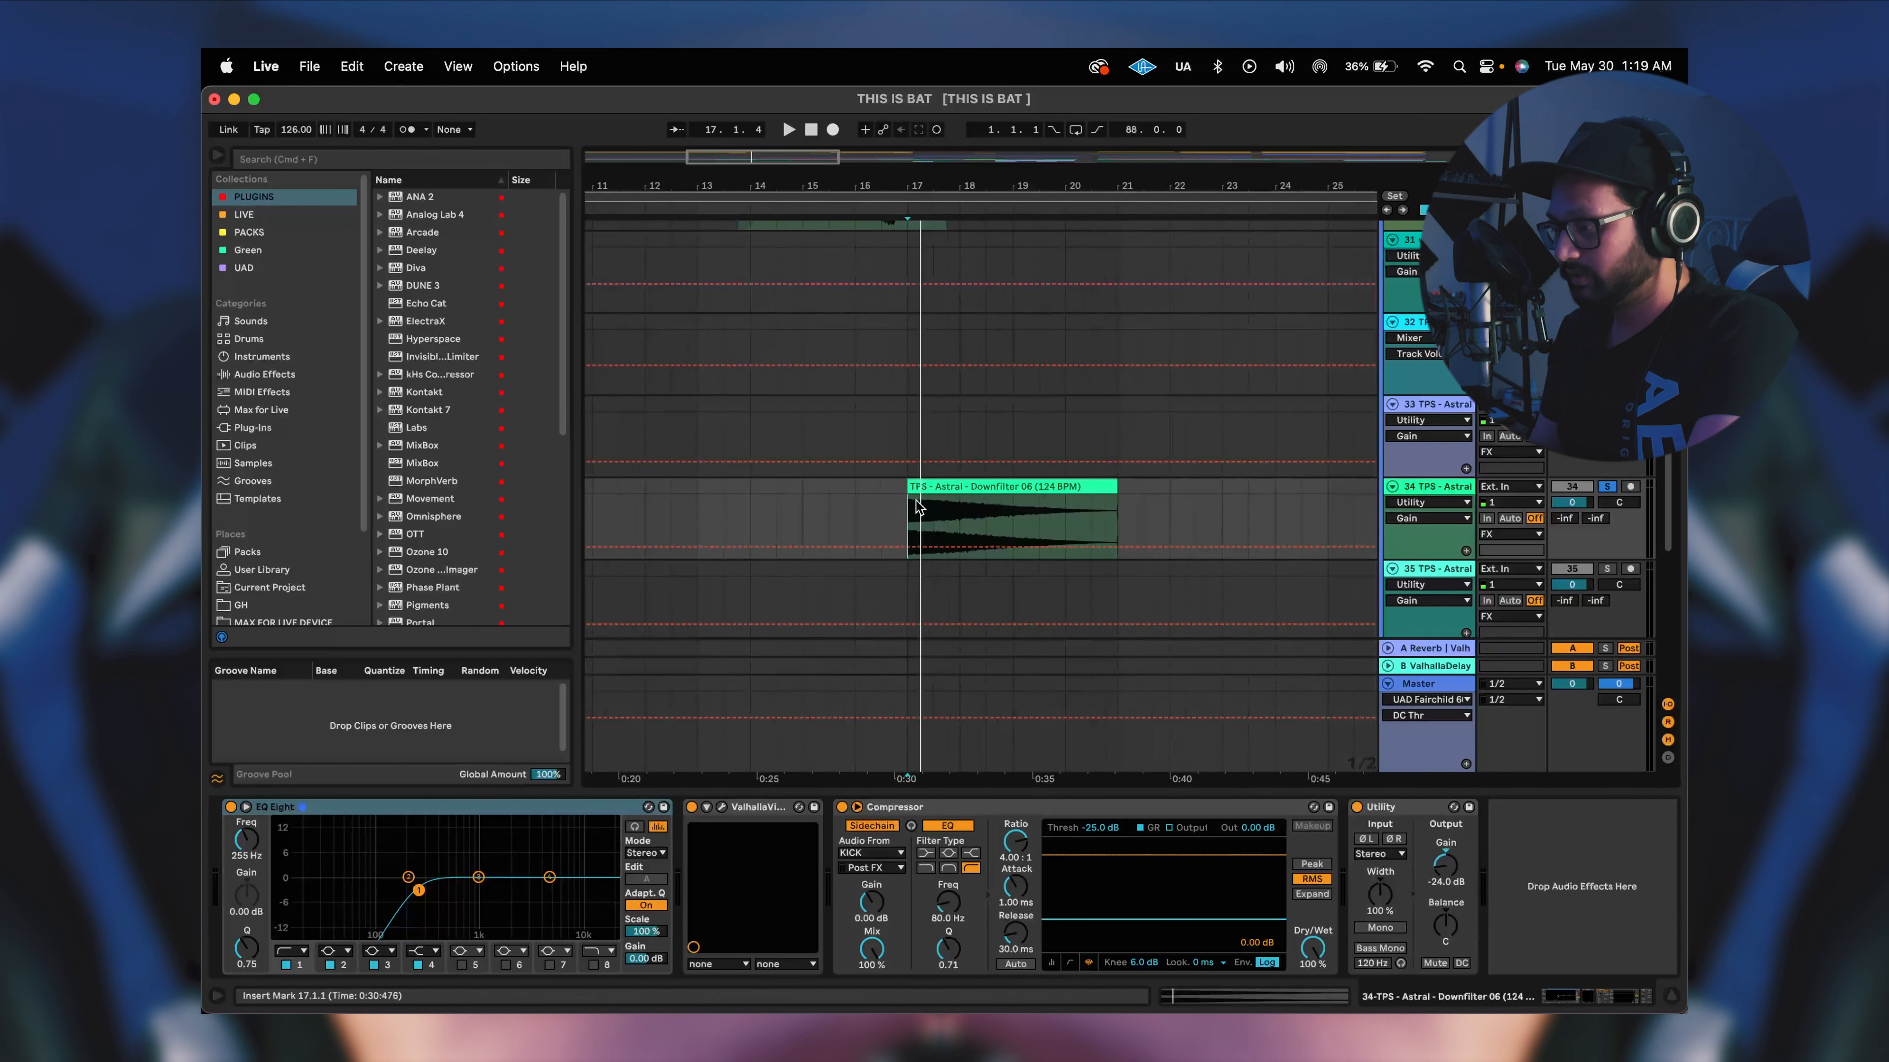
click(909, 519)
key(space)
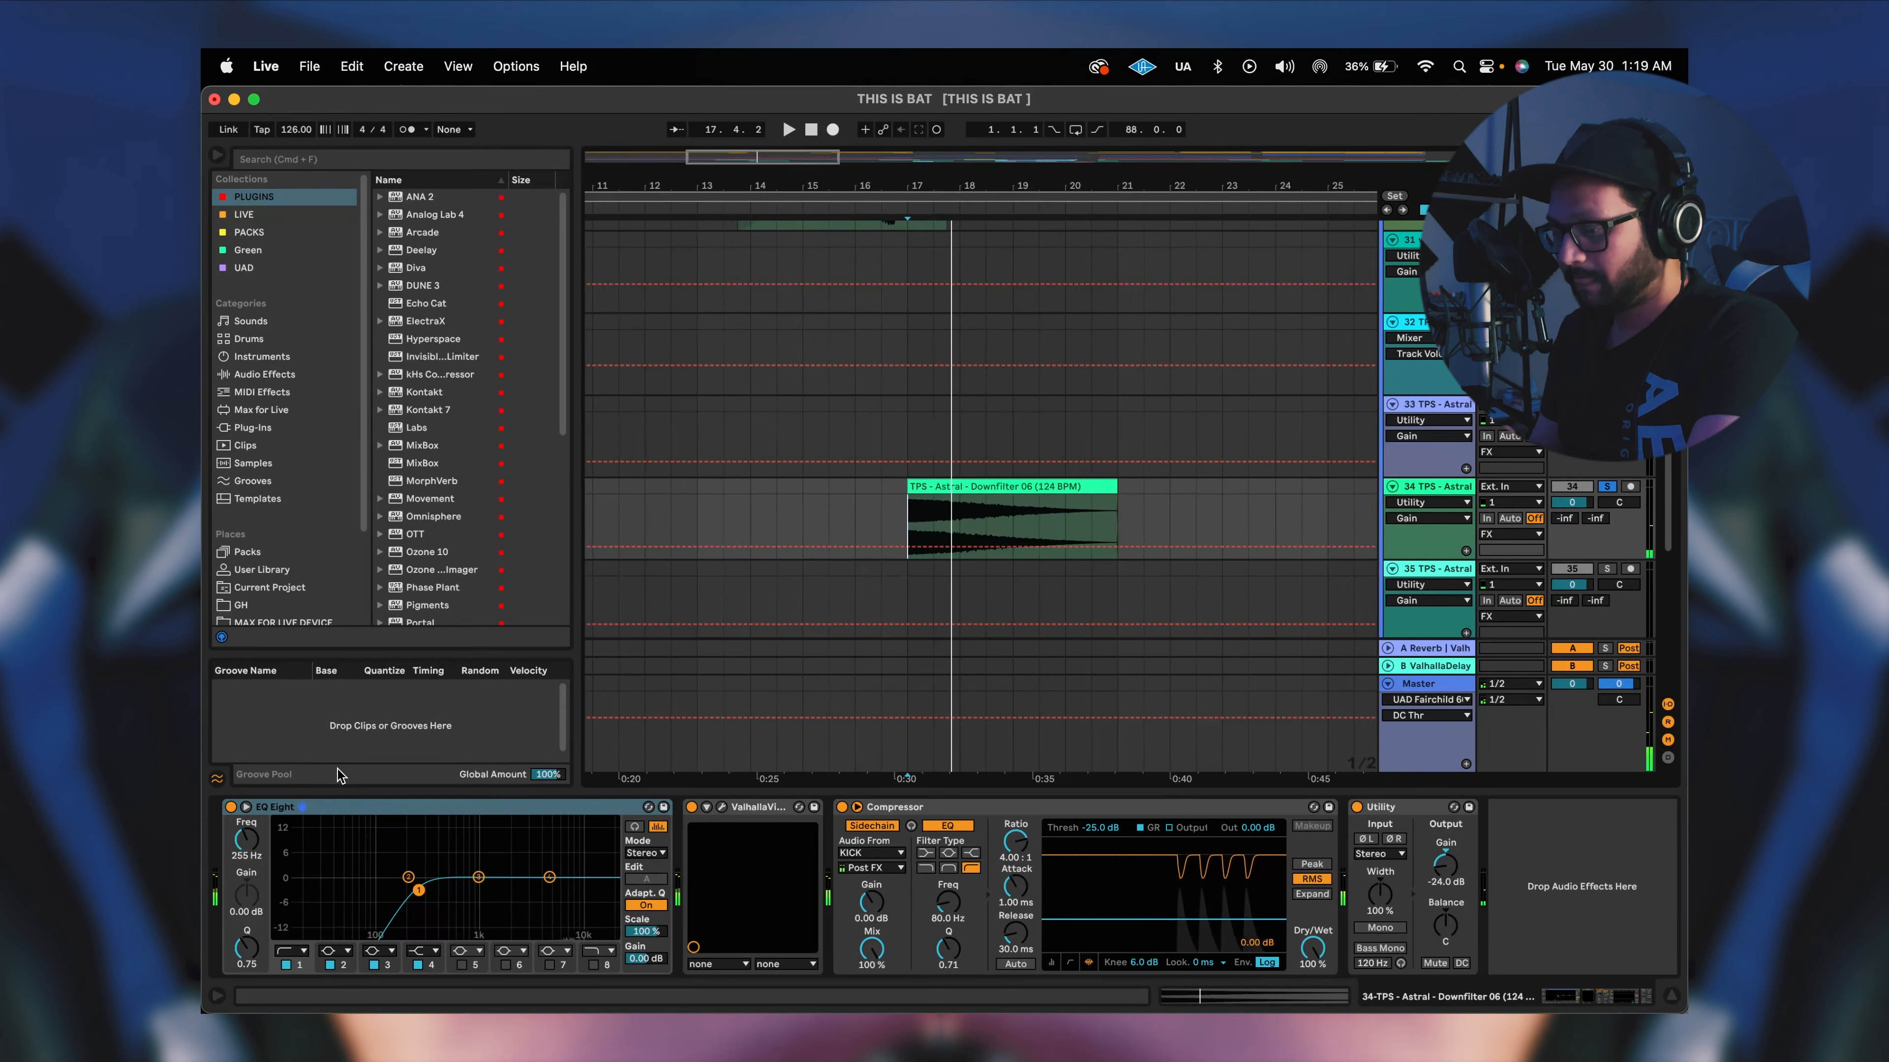
Inspect the Downfilter track's EQ Eight, ValhallaVintageVerb, sidechained Compressor and Utility devices.
click(415, 903)
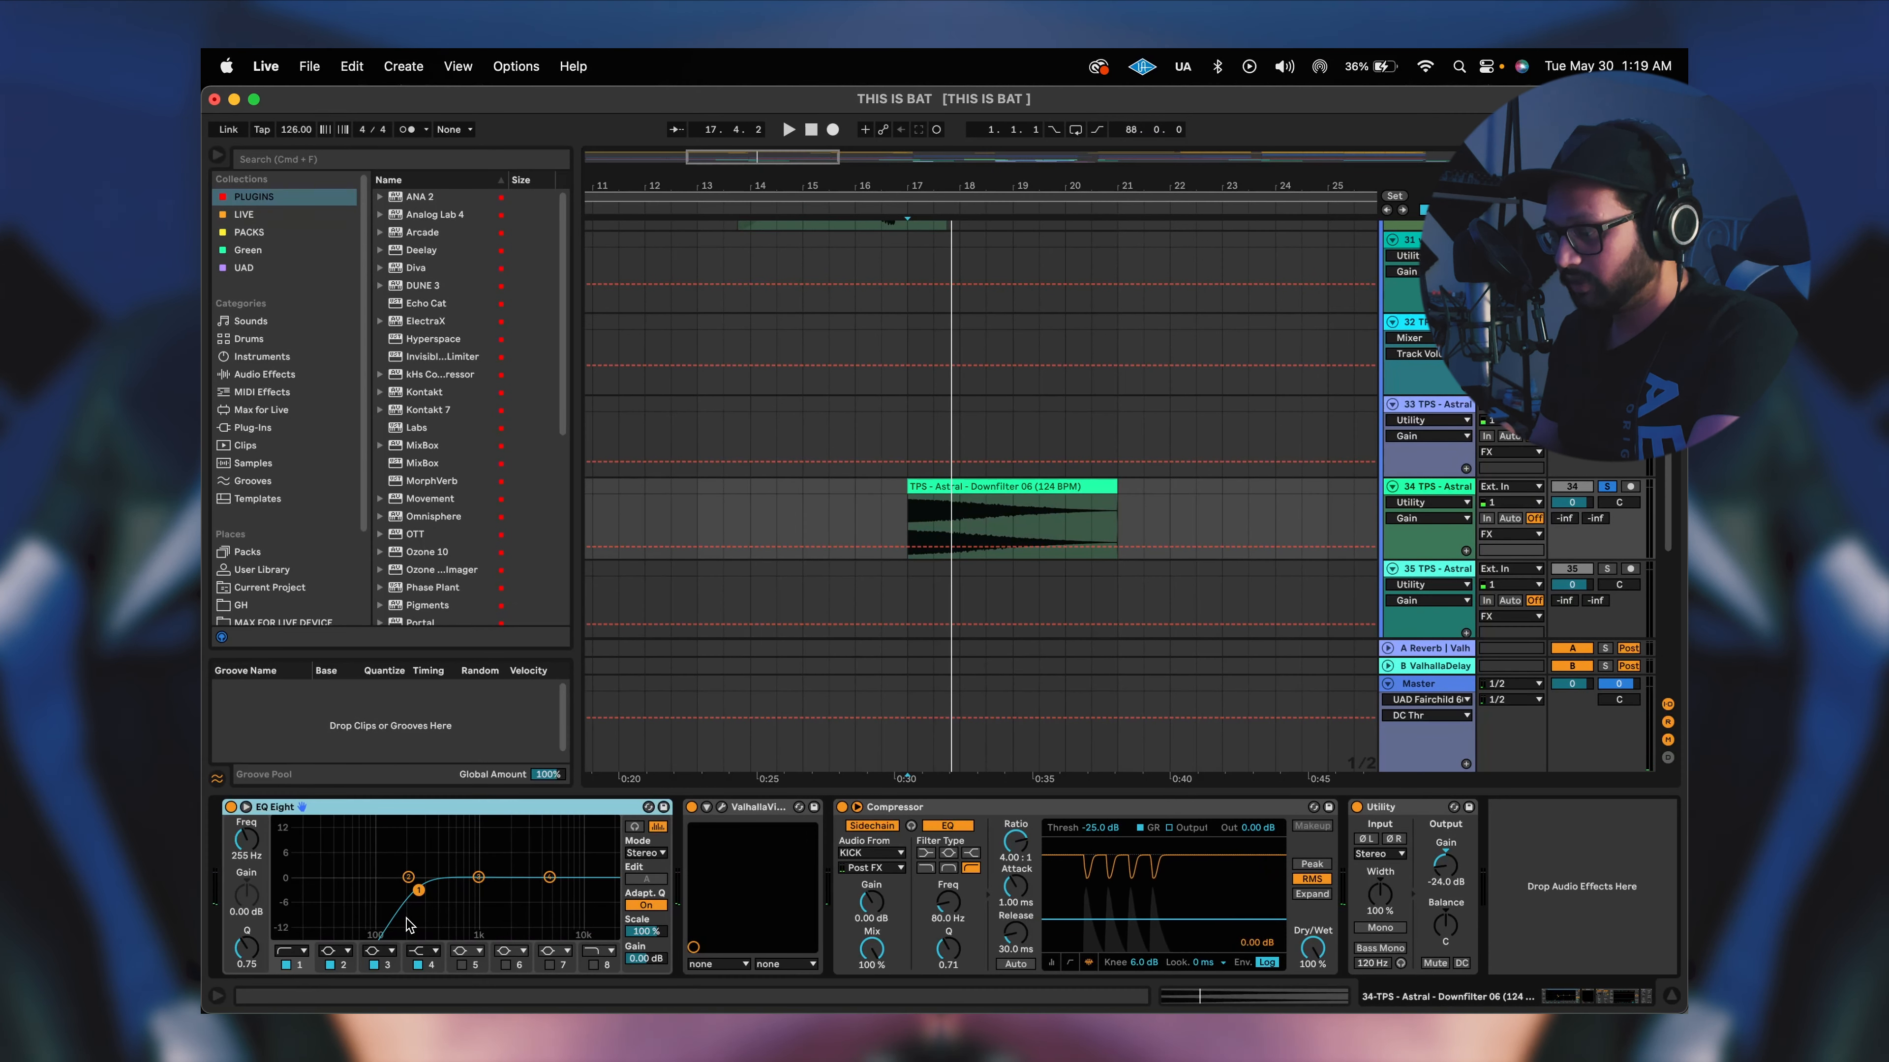
click(721, 807)
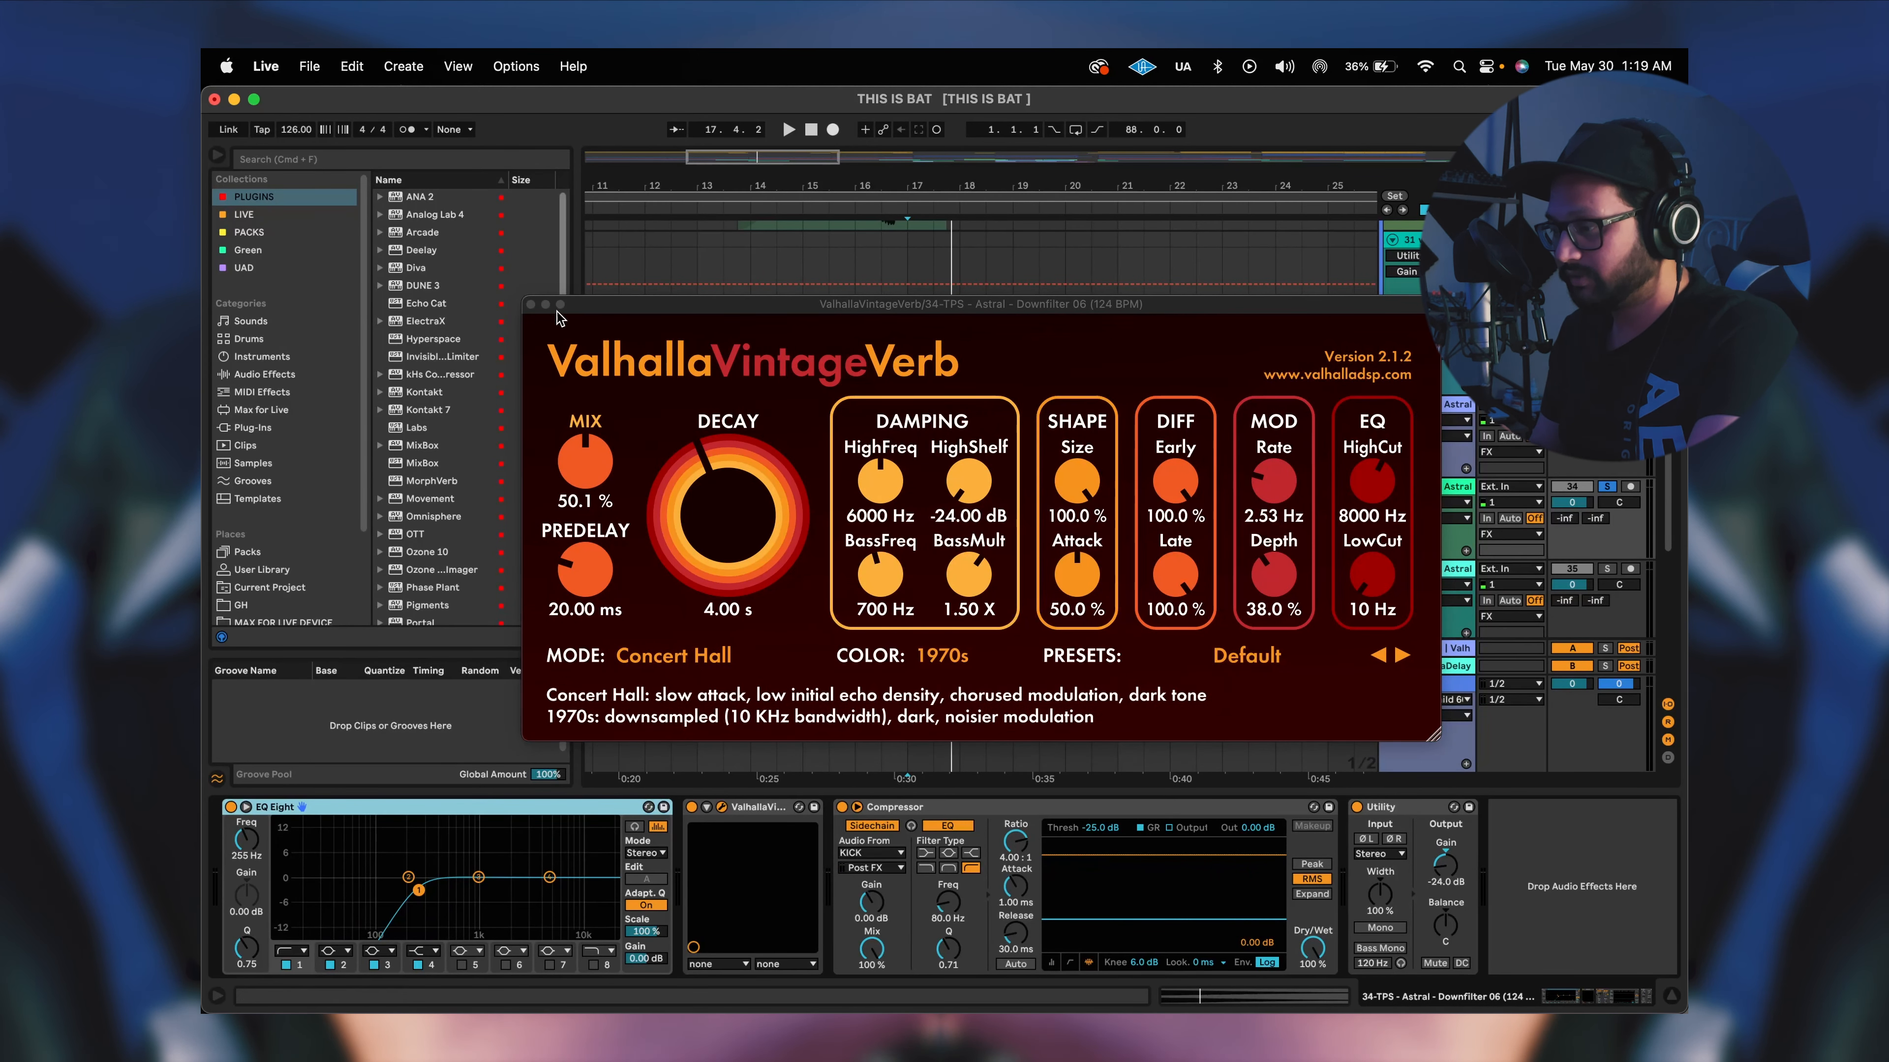
click(530, 305)
click(906, 810)
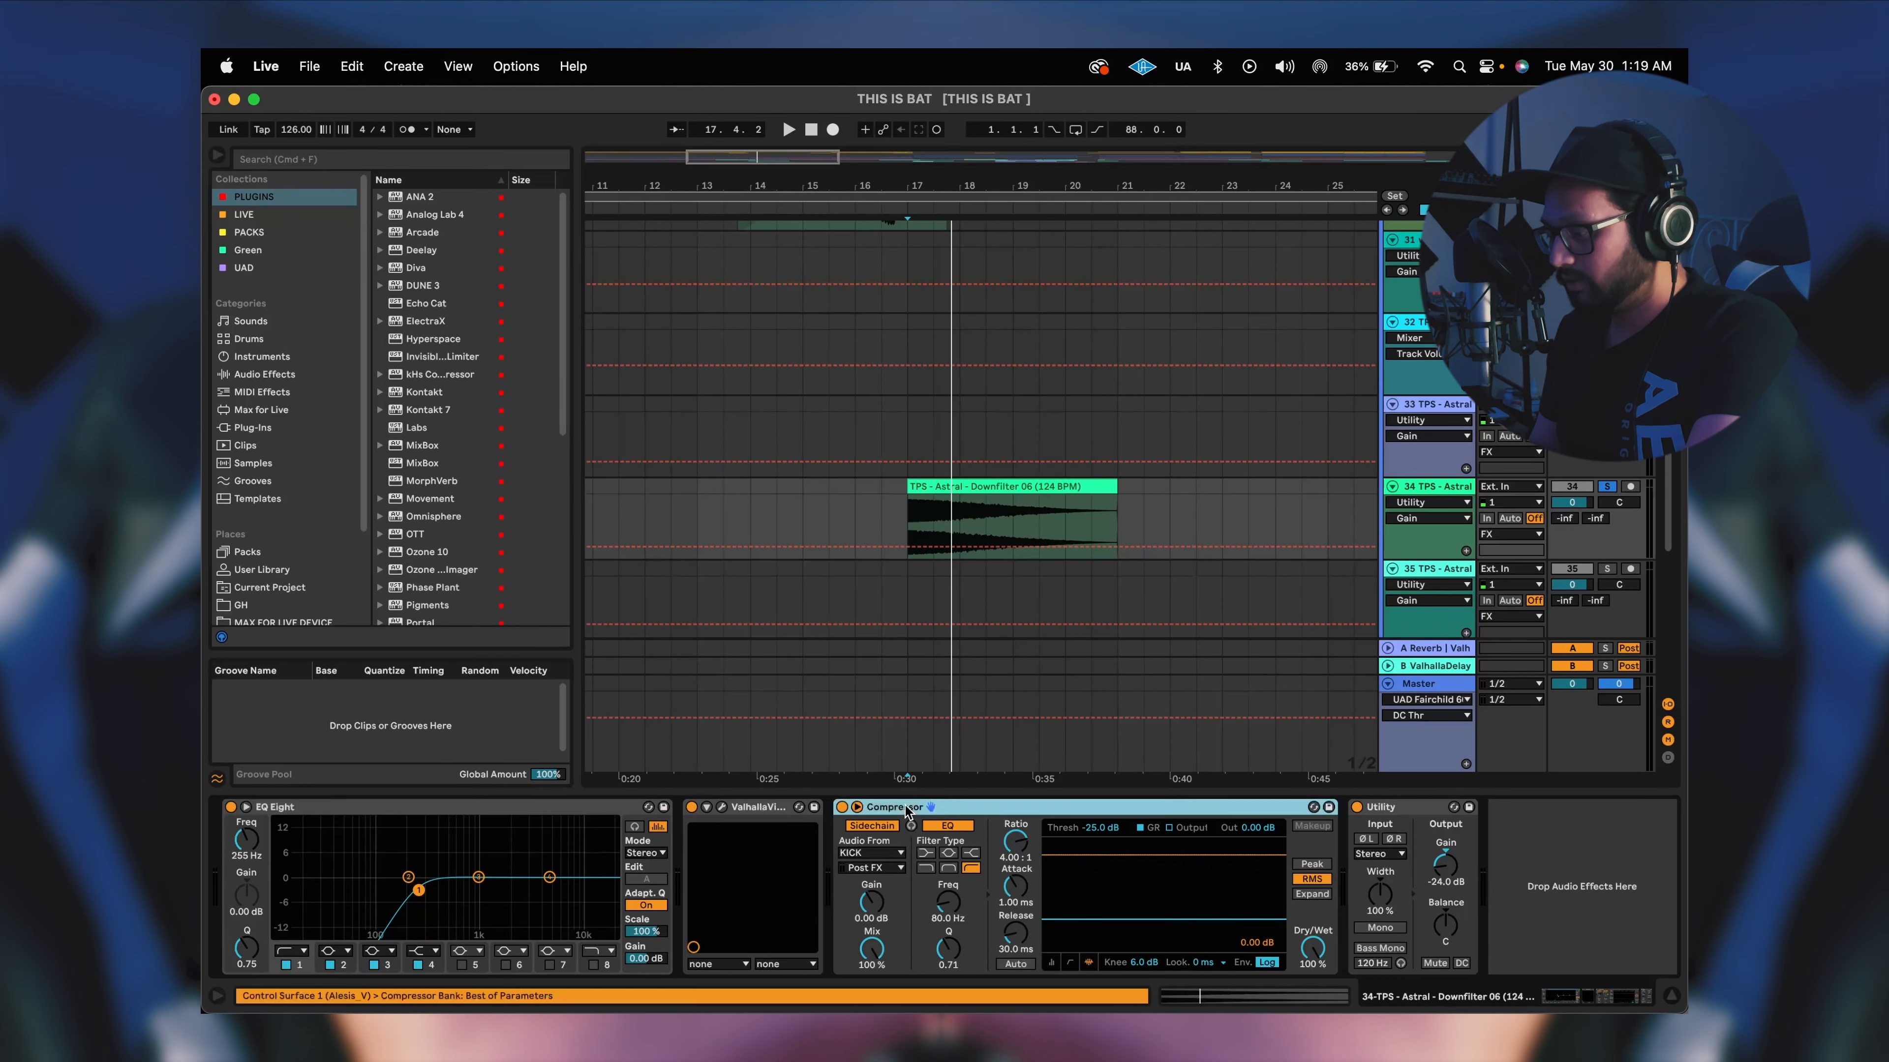
click(1406, 816)
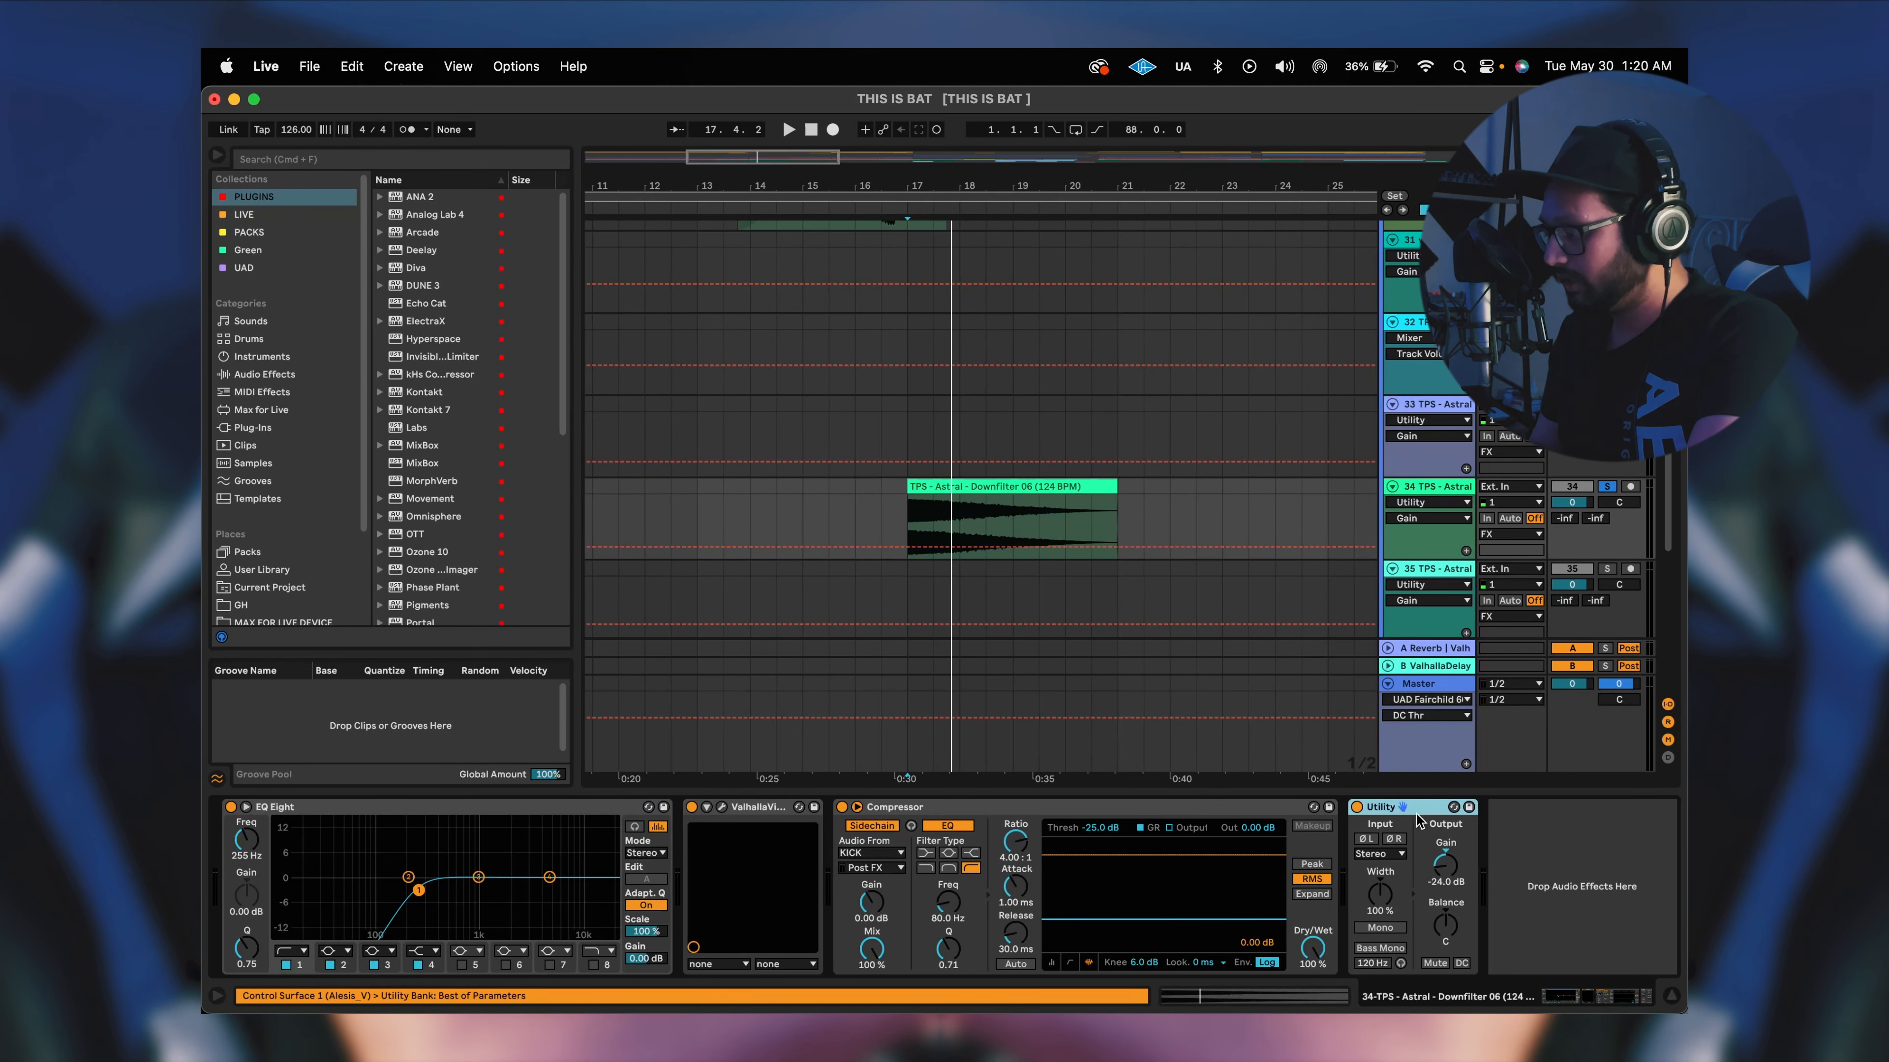
Locate the Astral Impact clips on track 35 and audition the one at bar 33.
scroll(1041, 504, right, 4)
scroll(1041, 505, up, 3)
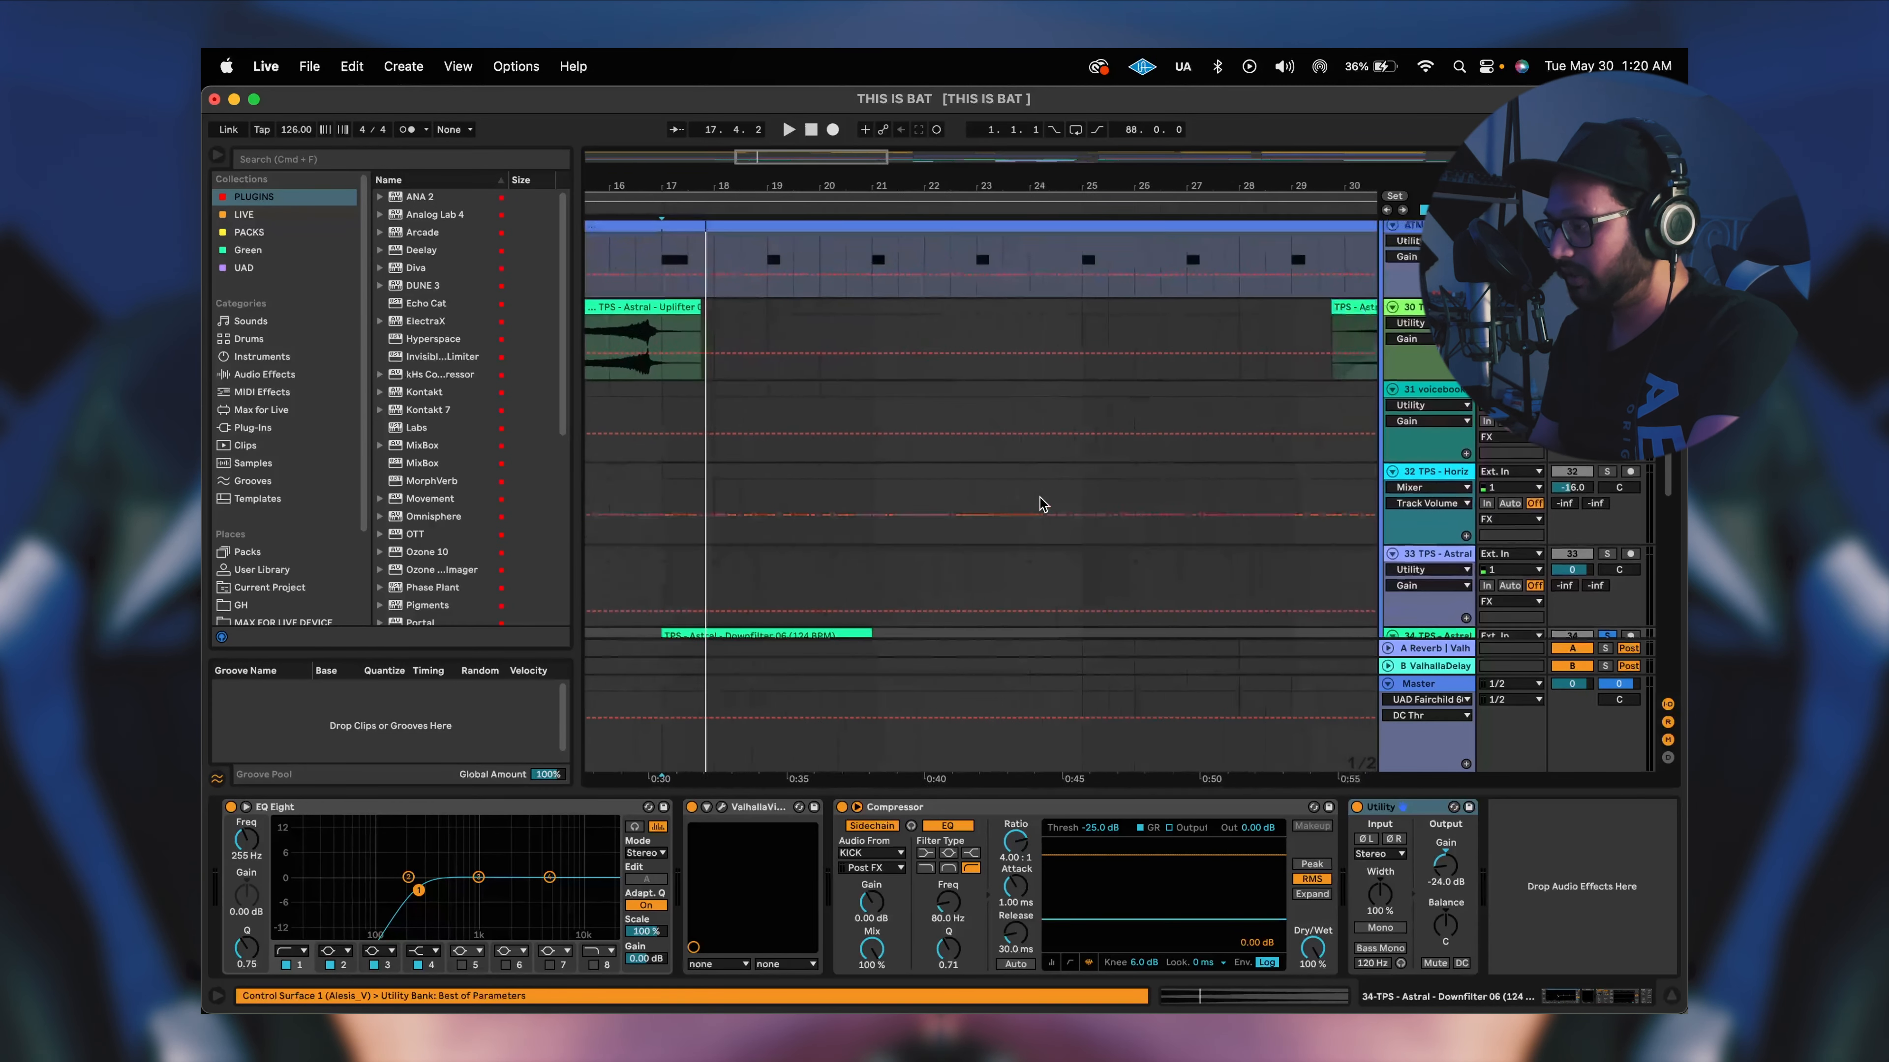
scroll(1042, 505, down, 3)
scroll(1041, 505, down, 3)
scroll(1041, 505, right, 3)
scroll(1041, 504, down, 2)
scroll(1018, 500, left, 3)
click(990, 495)
scroll(974, 484, right, 4)
scroll(962, 476, down, 2)
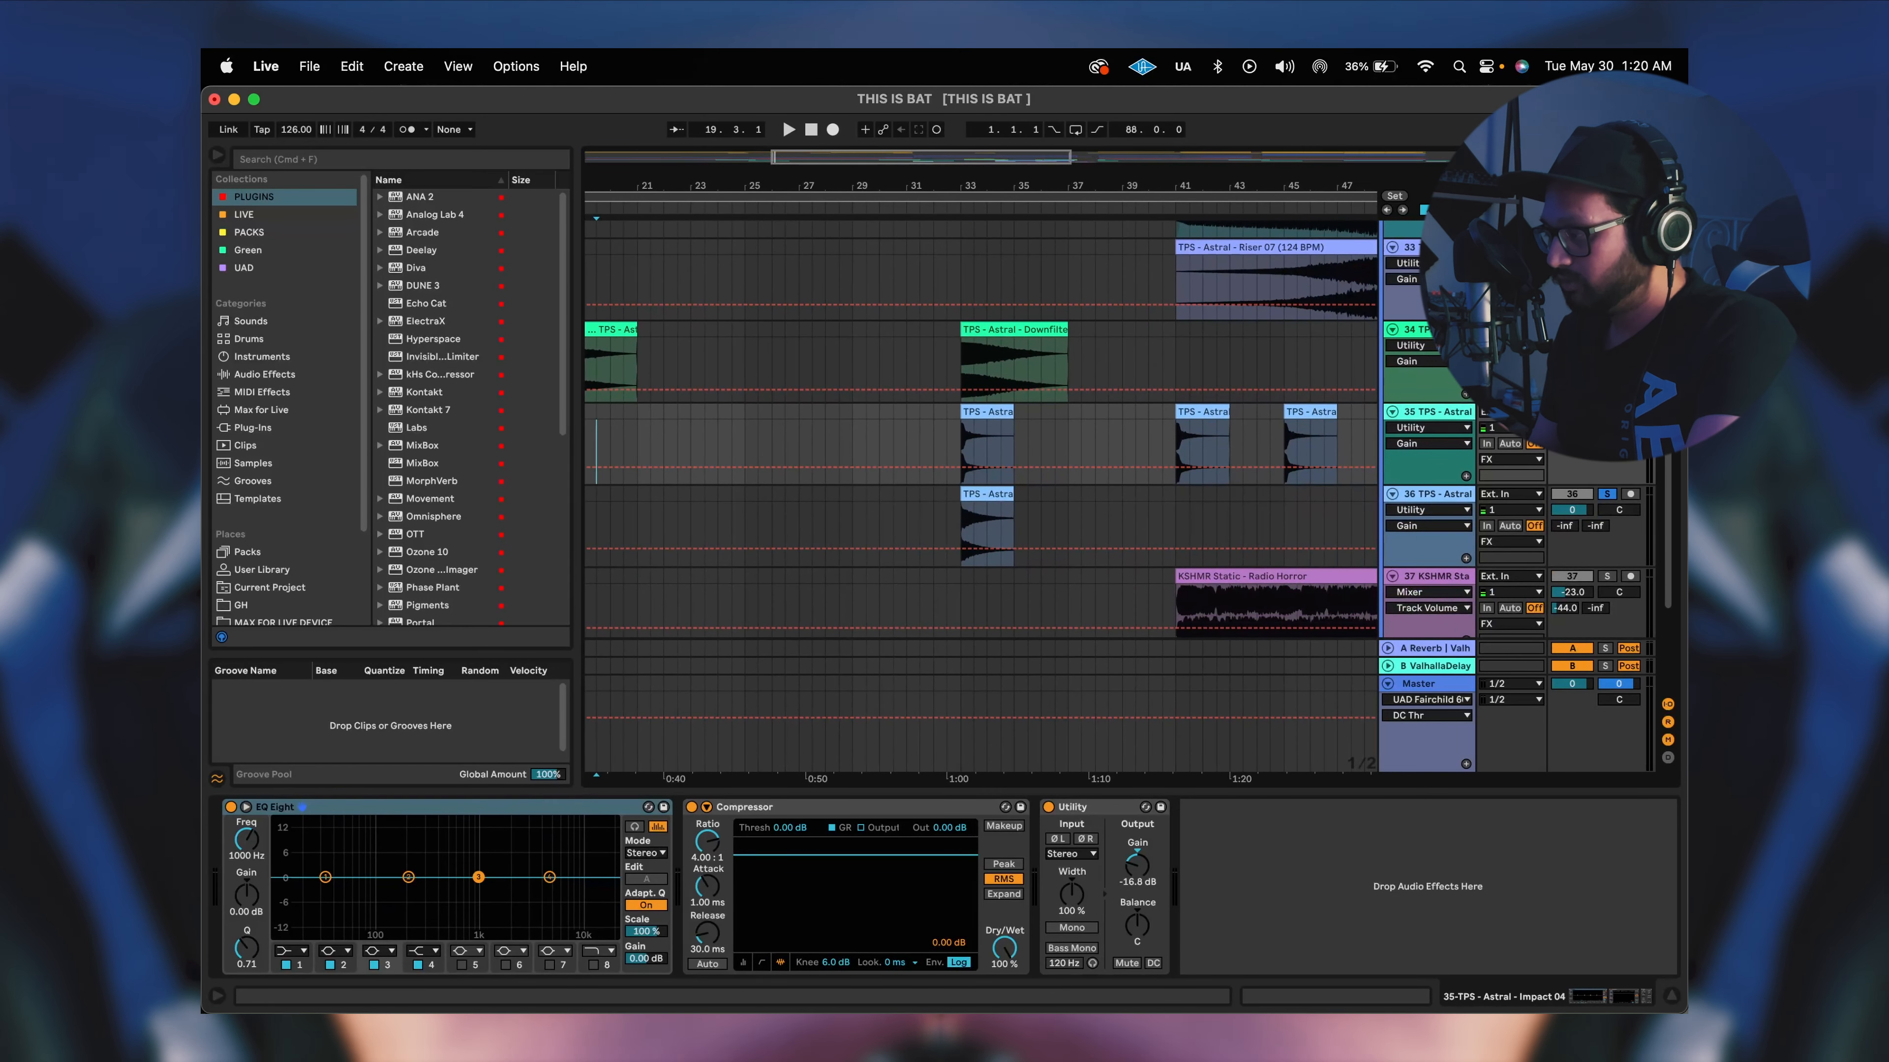
key(space)
click(963, 455)
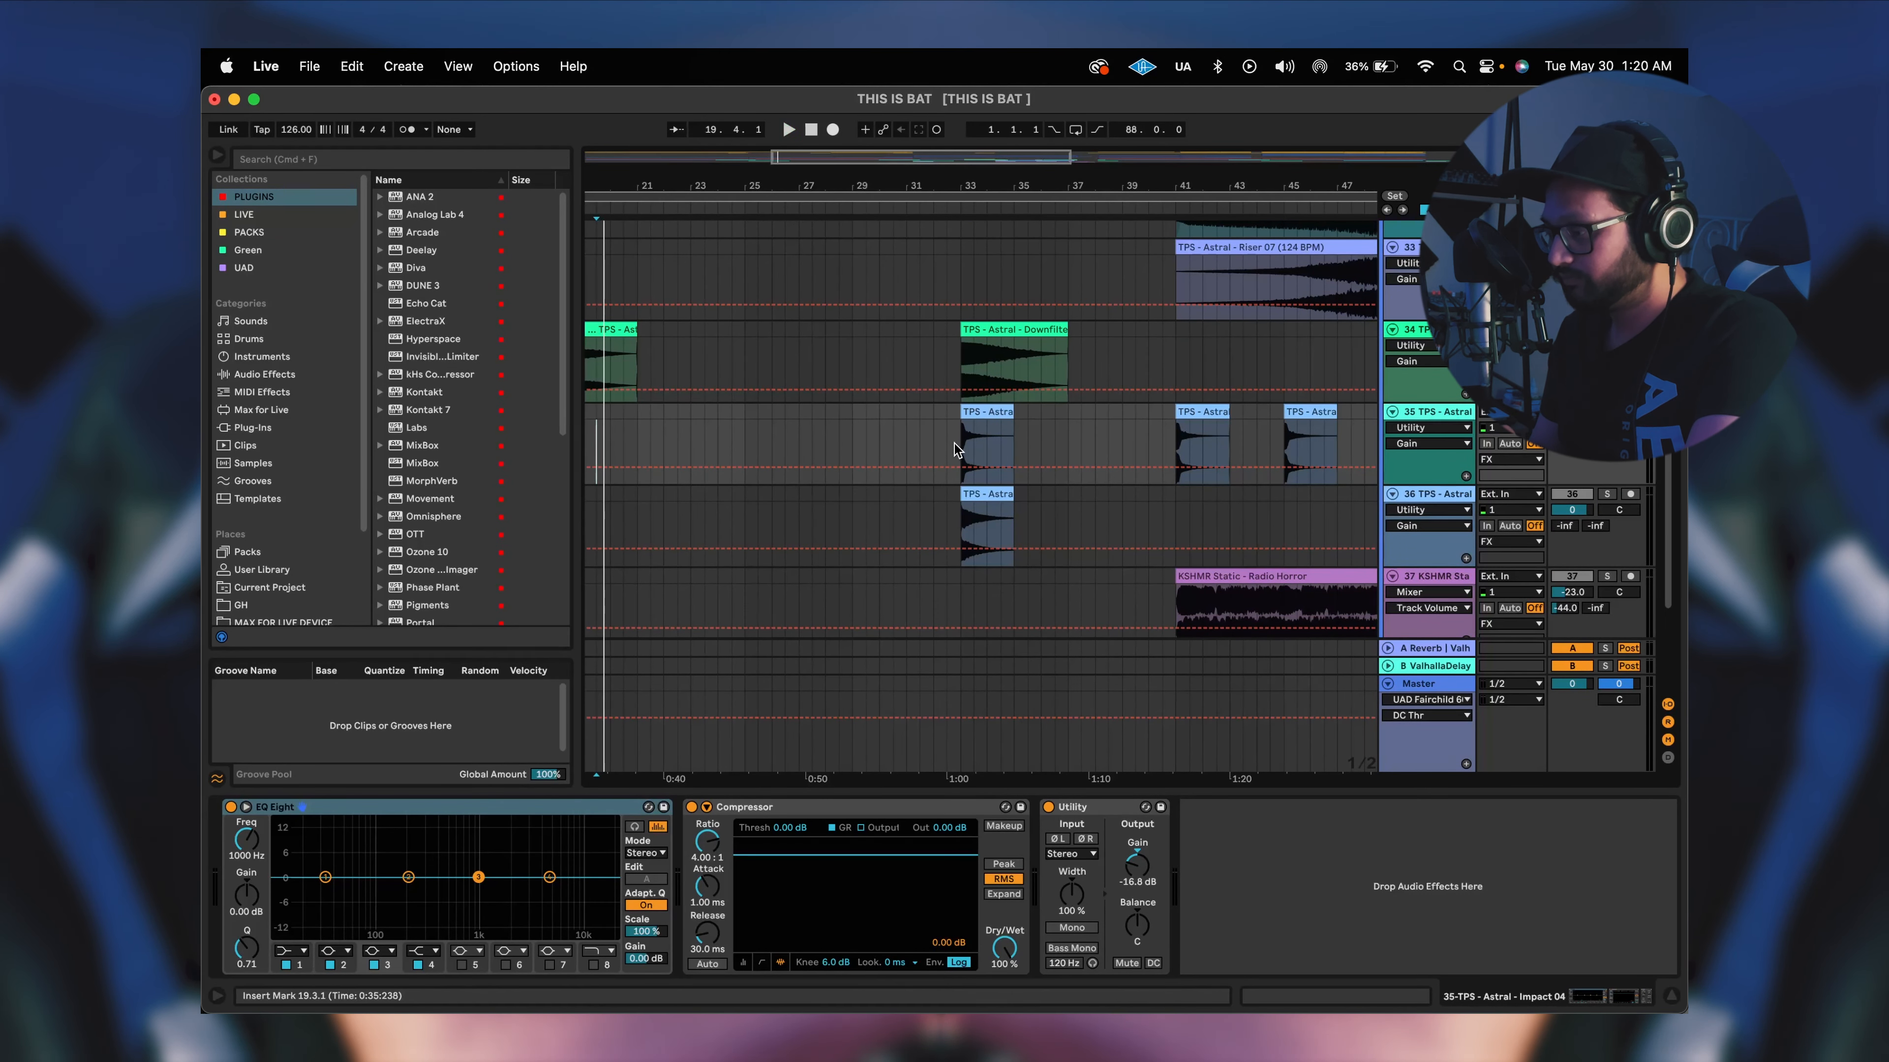
key(space)
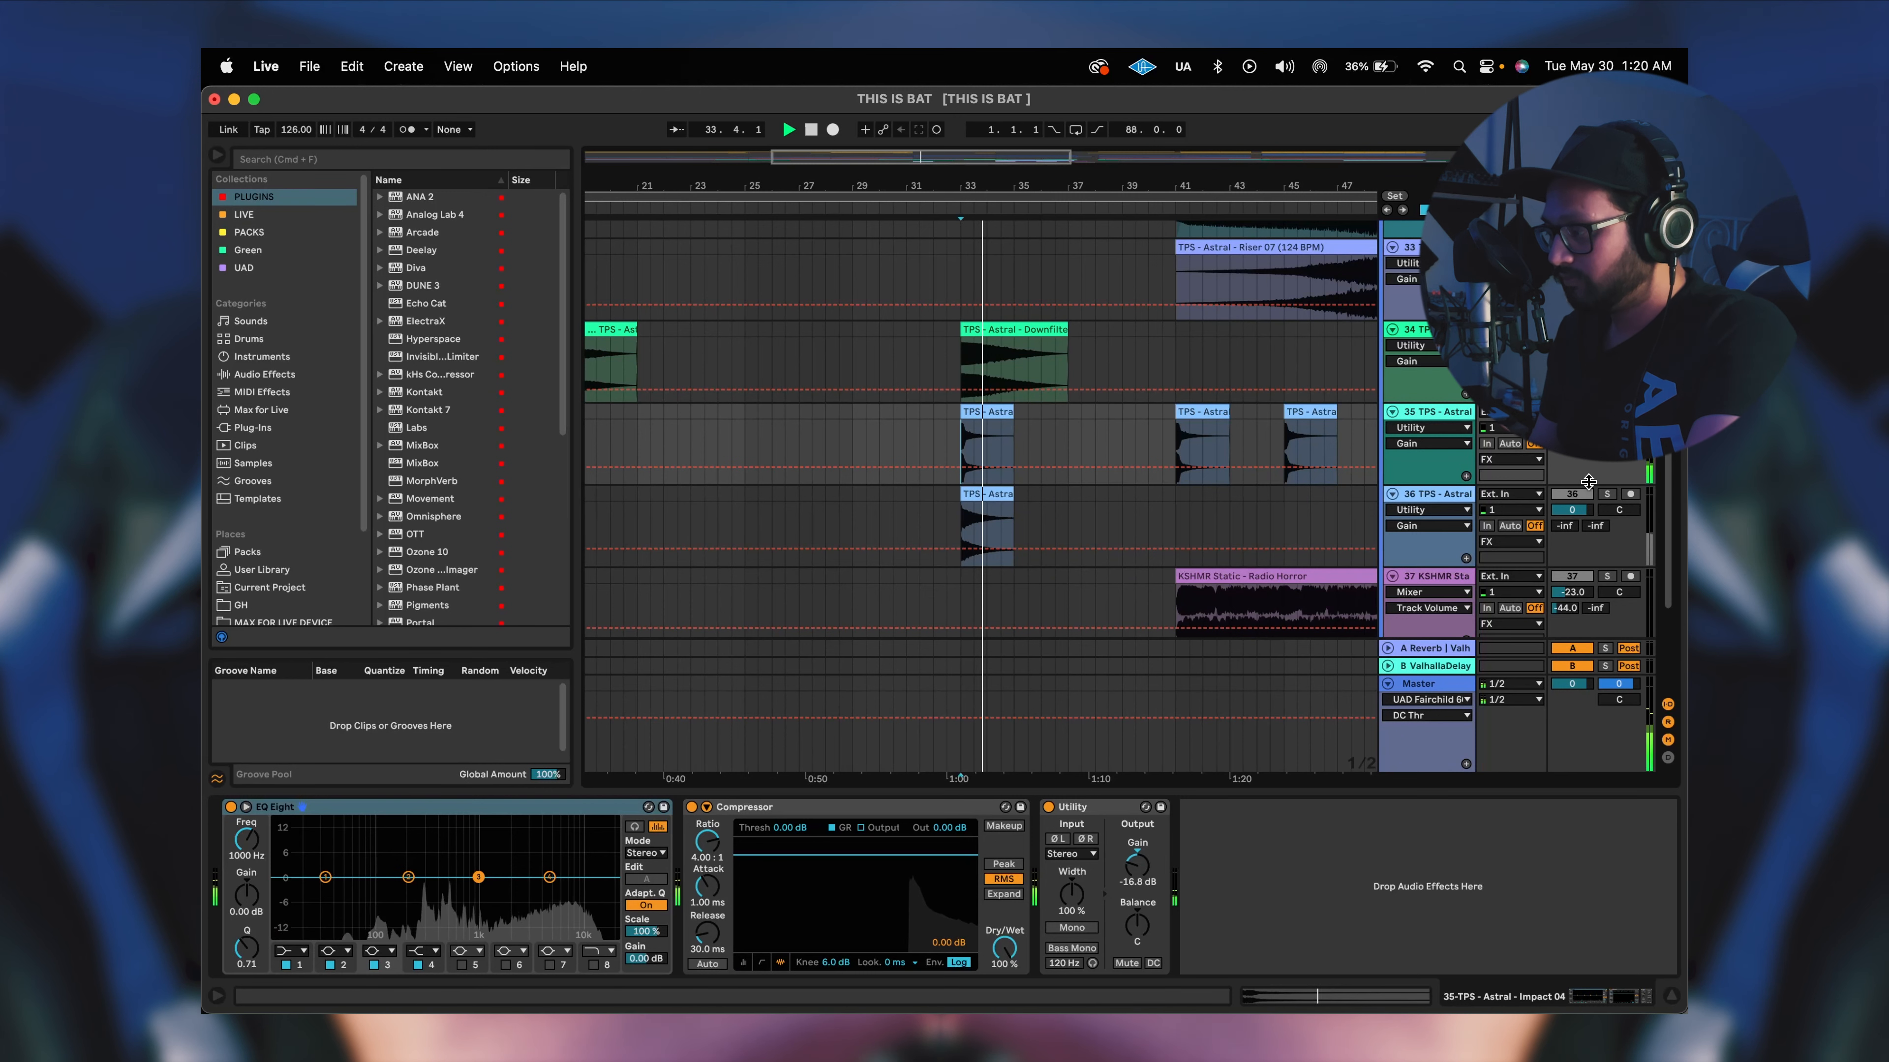
Solo track 36 and audition its Astral clip from bar 33.
click(1607, 495)
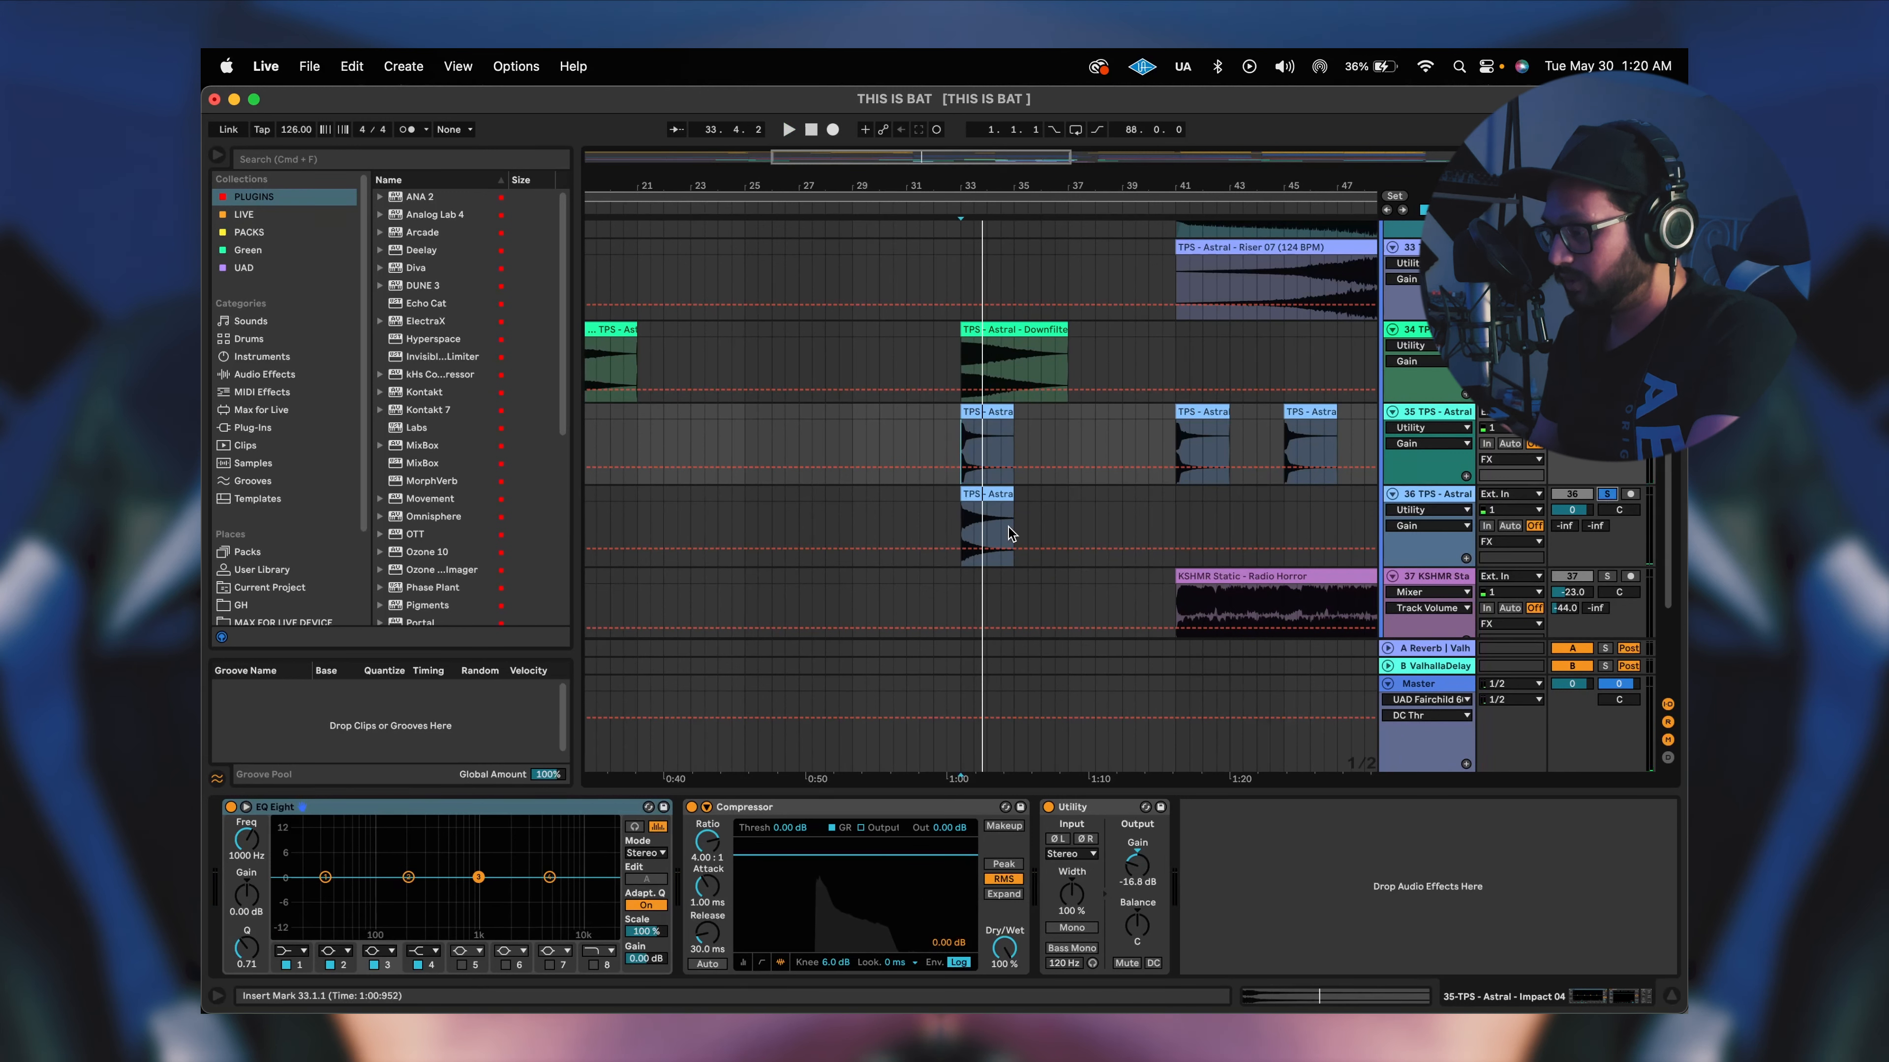
click(969, 515)
key(space)
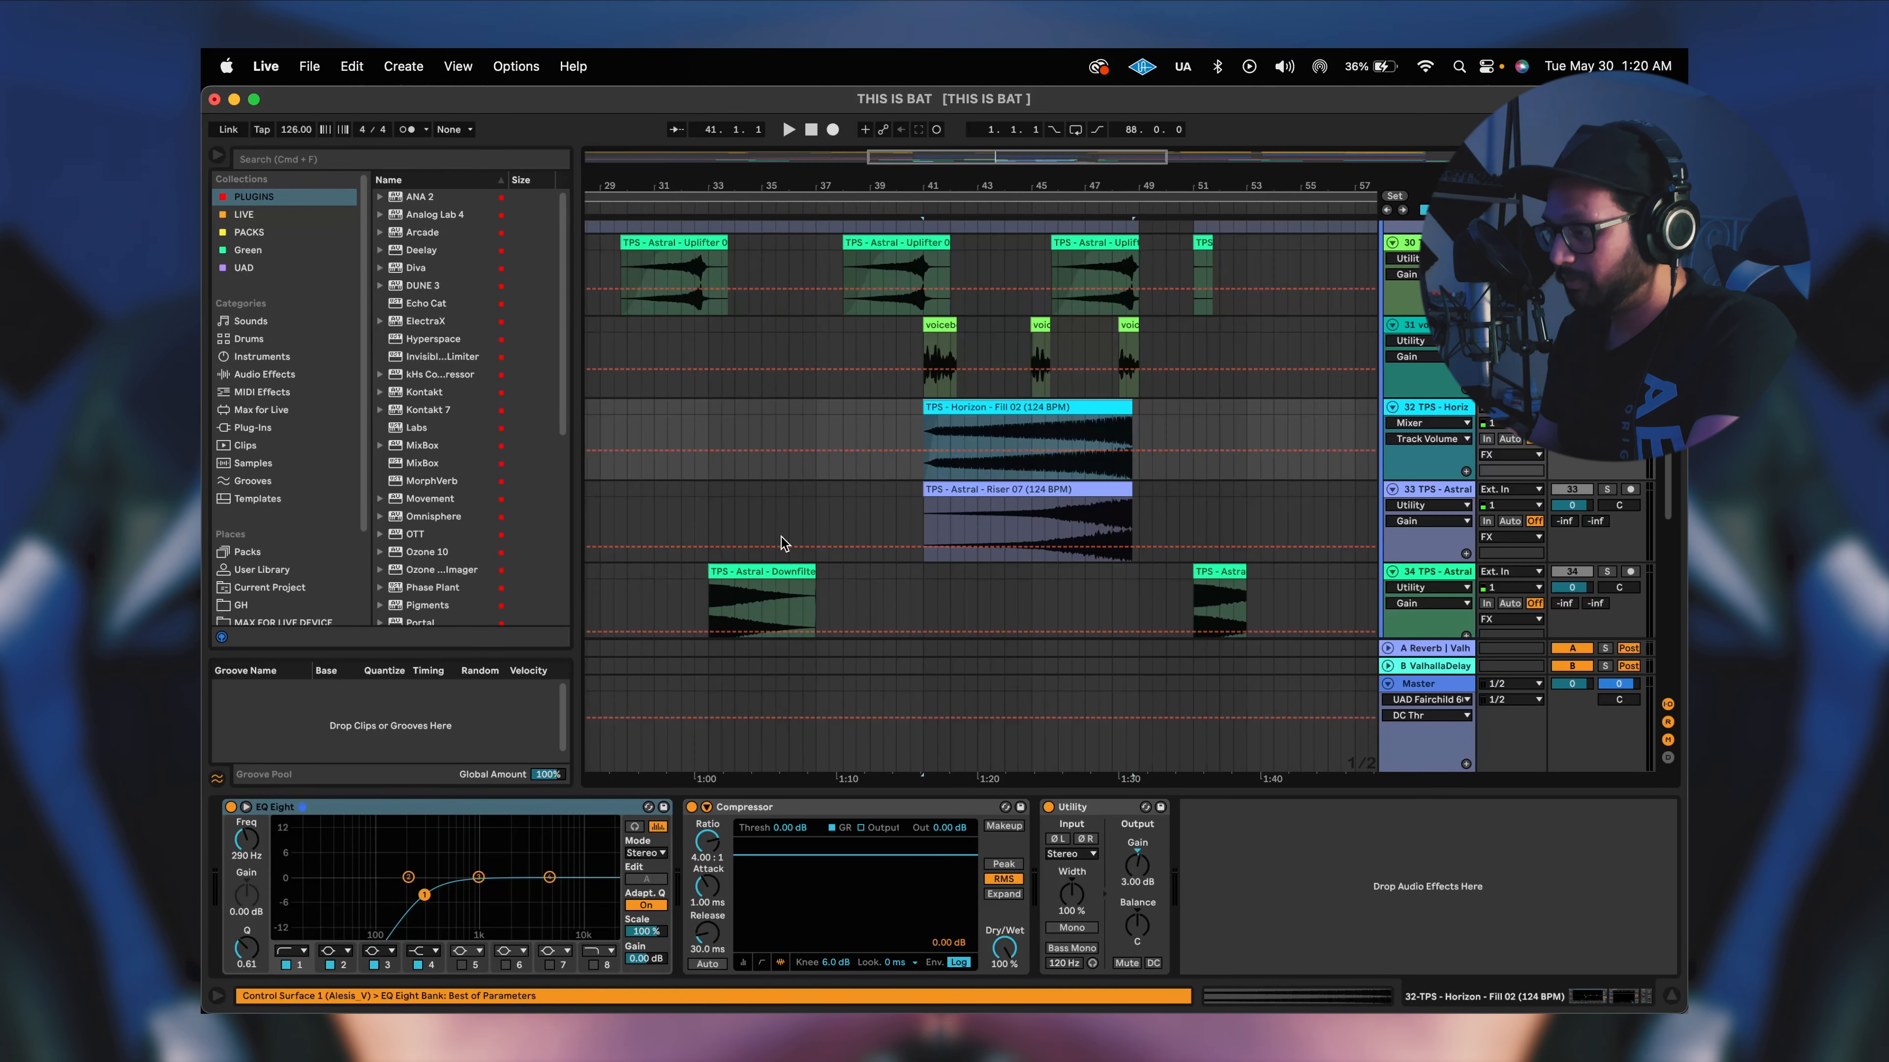
Audition the Horizon Fill 02 clip on track 32 from bars 41 and 47, plus the Astral Riser 07 clip on track 33.
scroll(781, 543, up, 1)
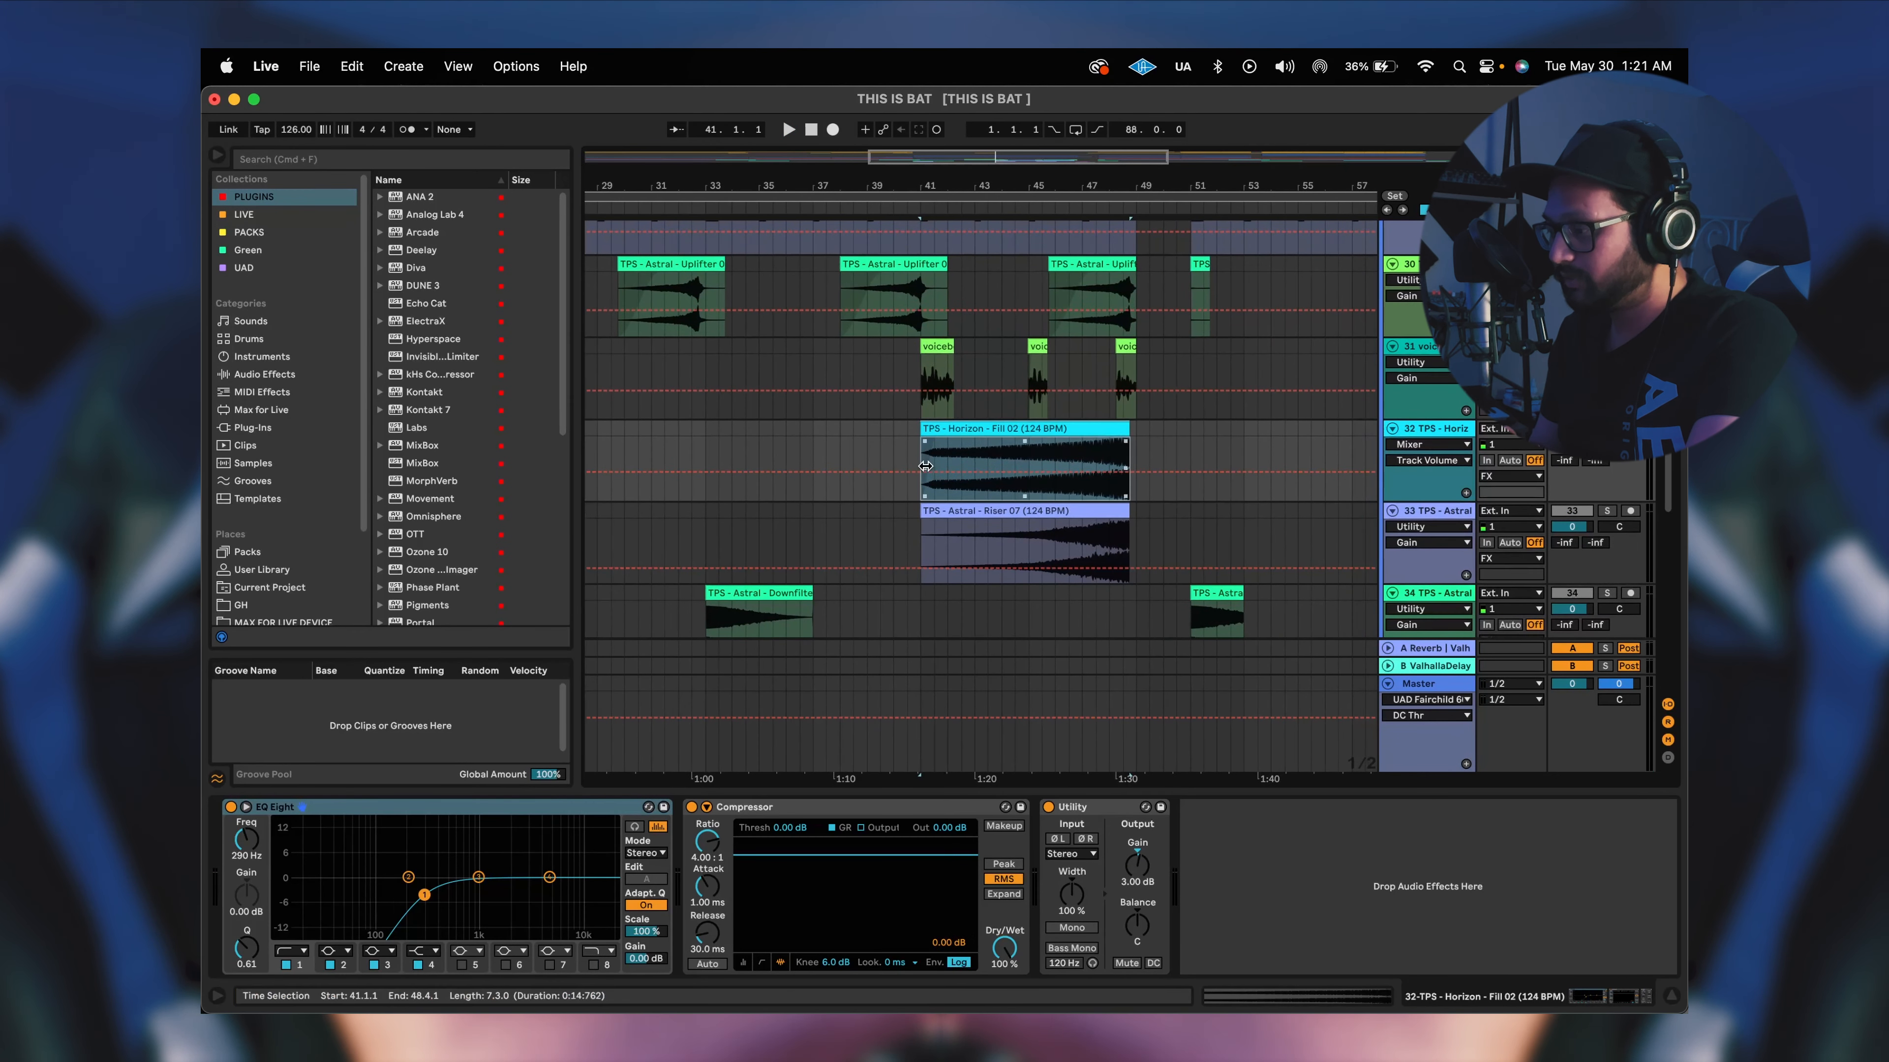
key(space)
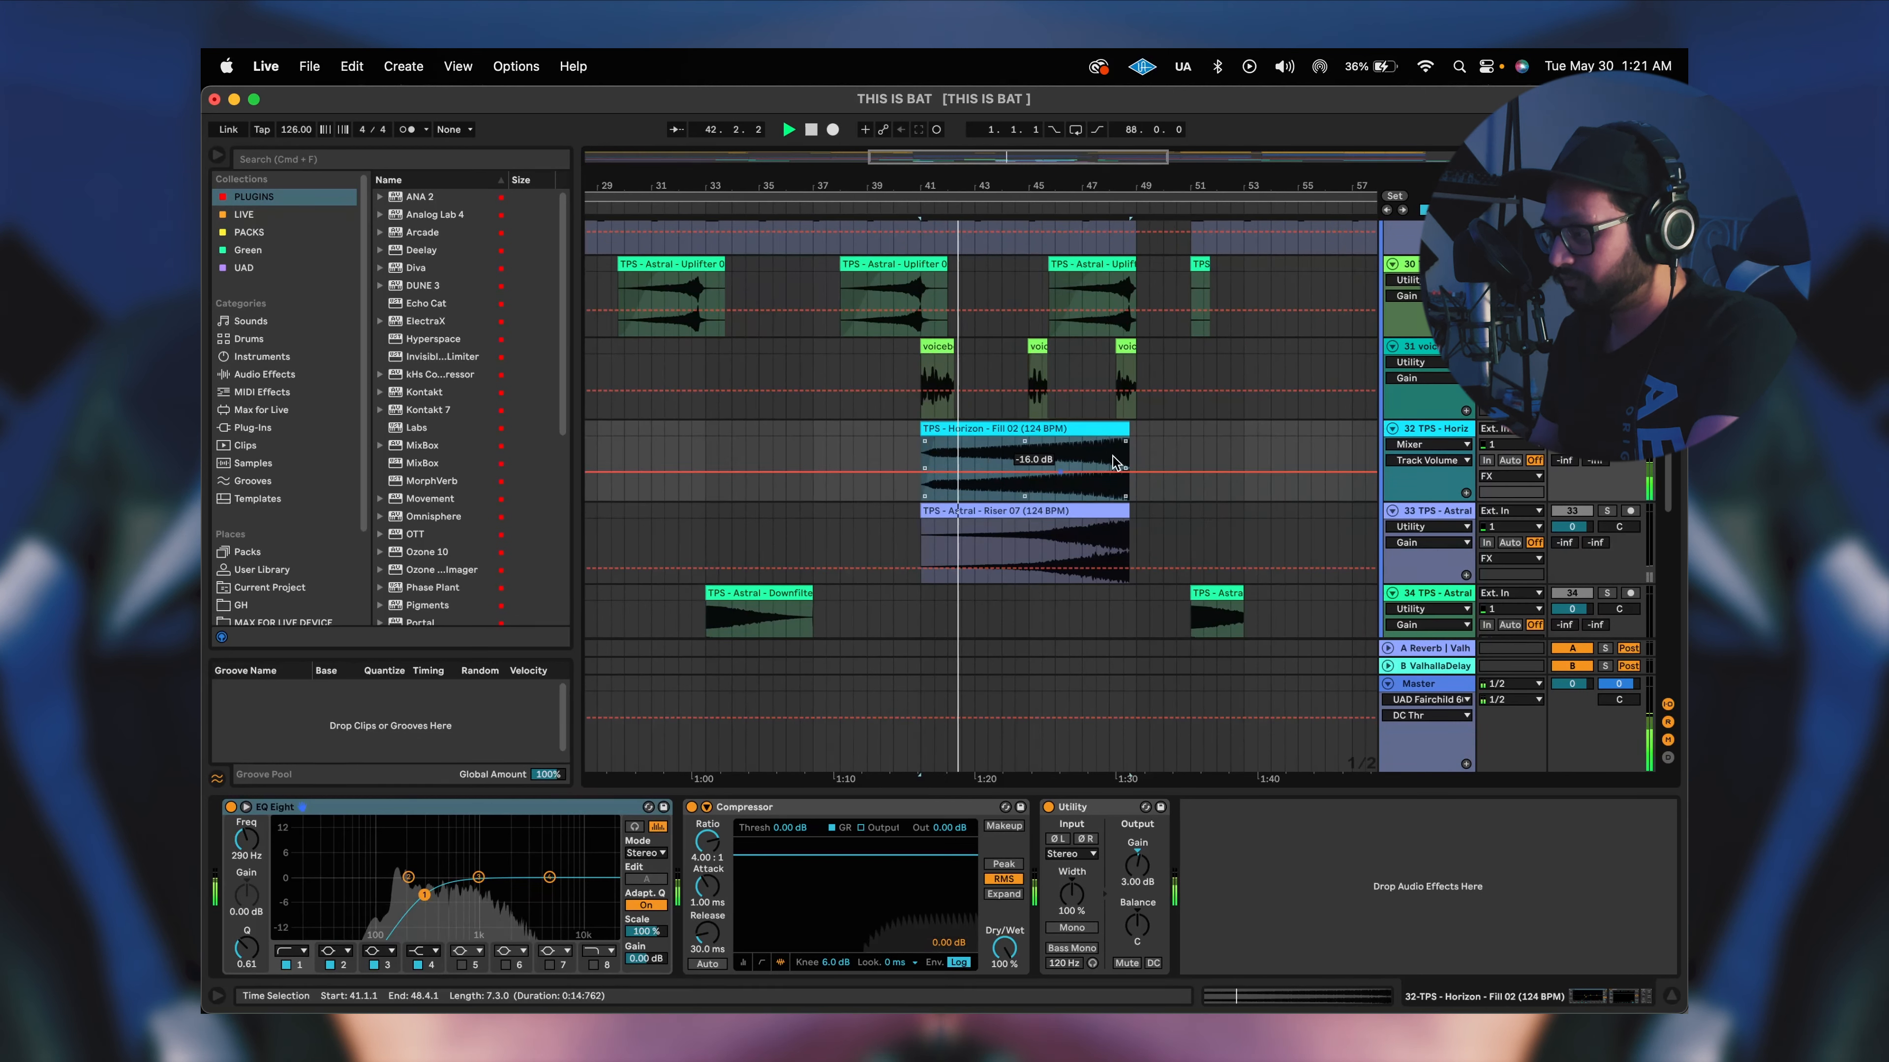
click(1081, 454)
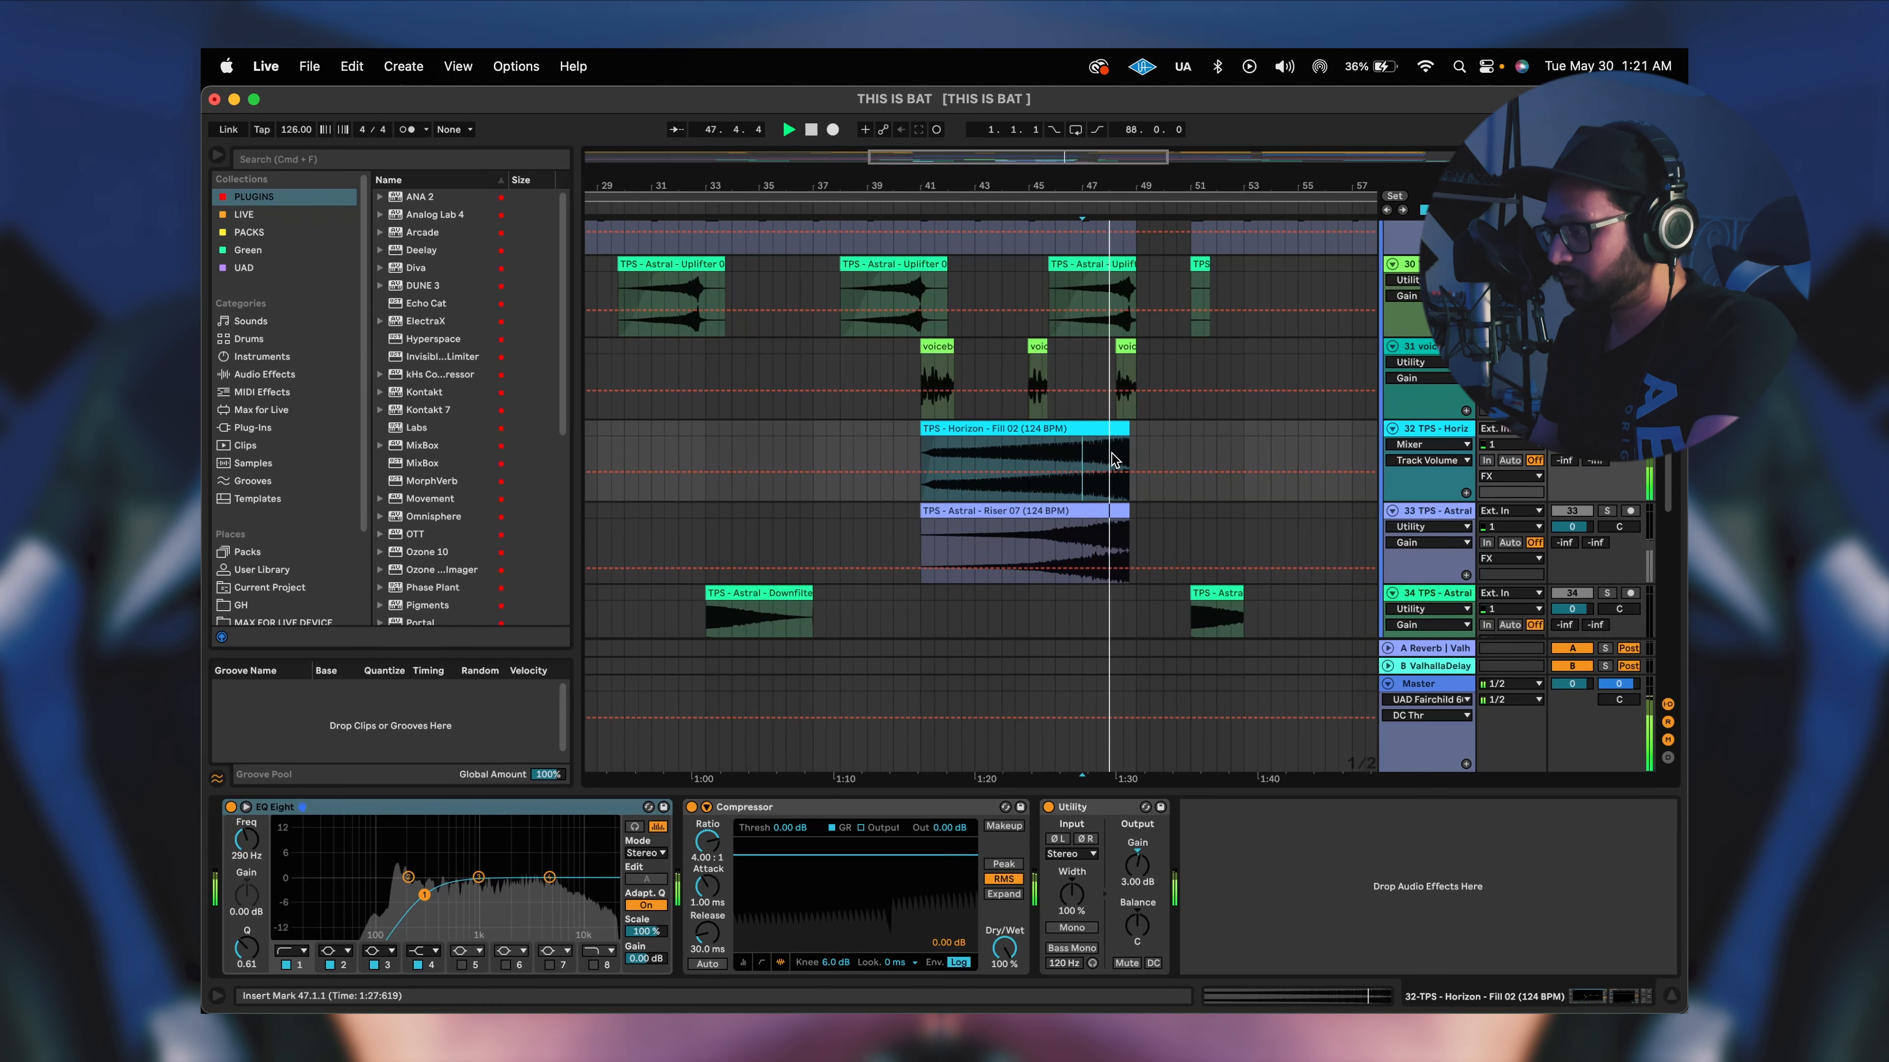
key(space)
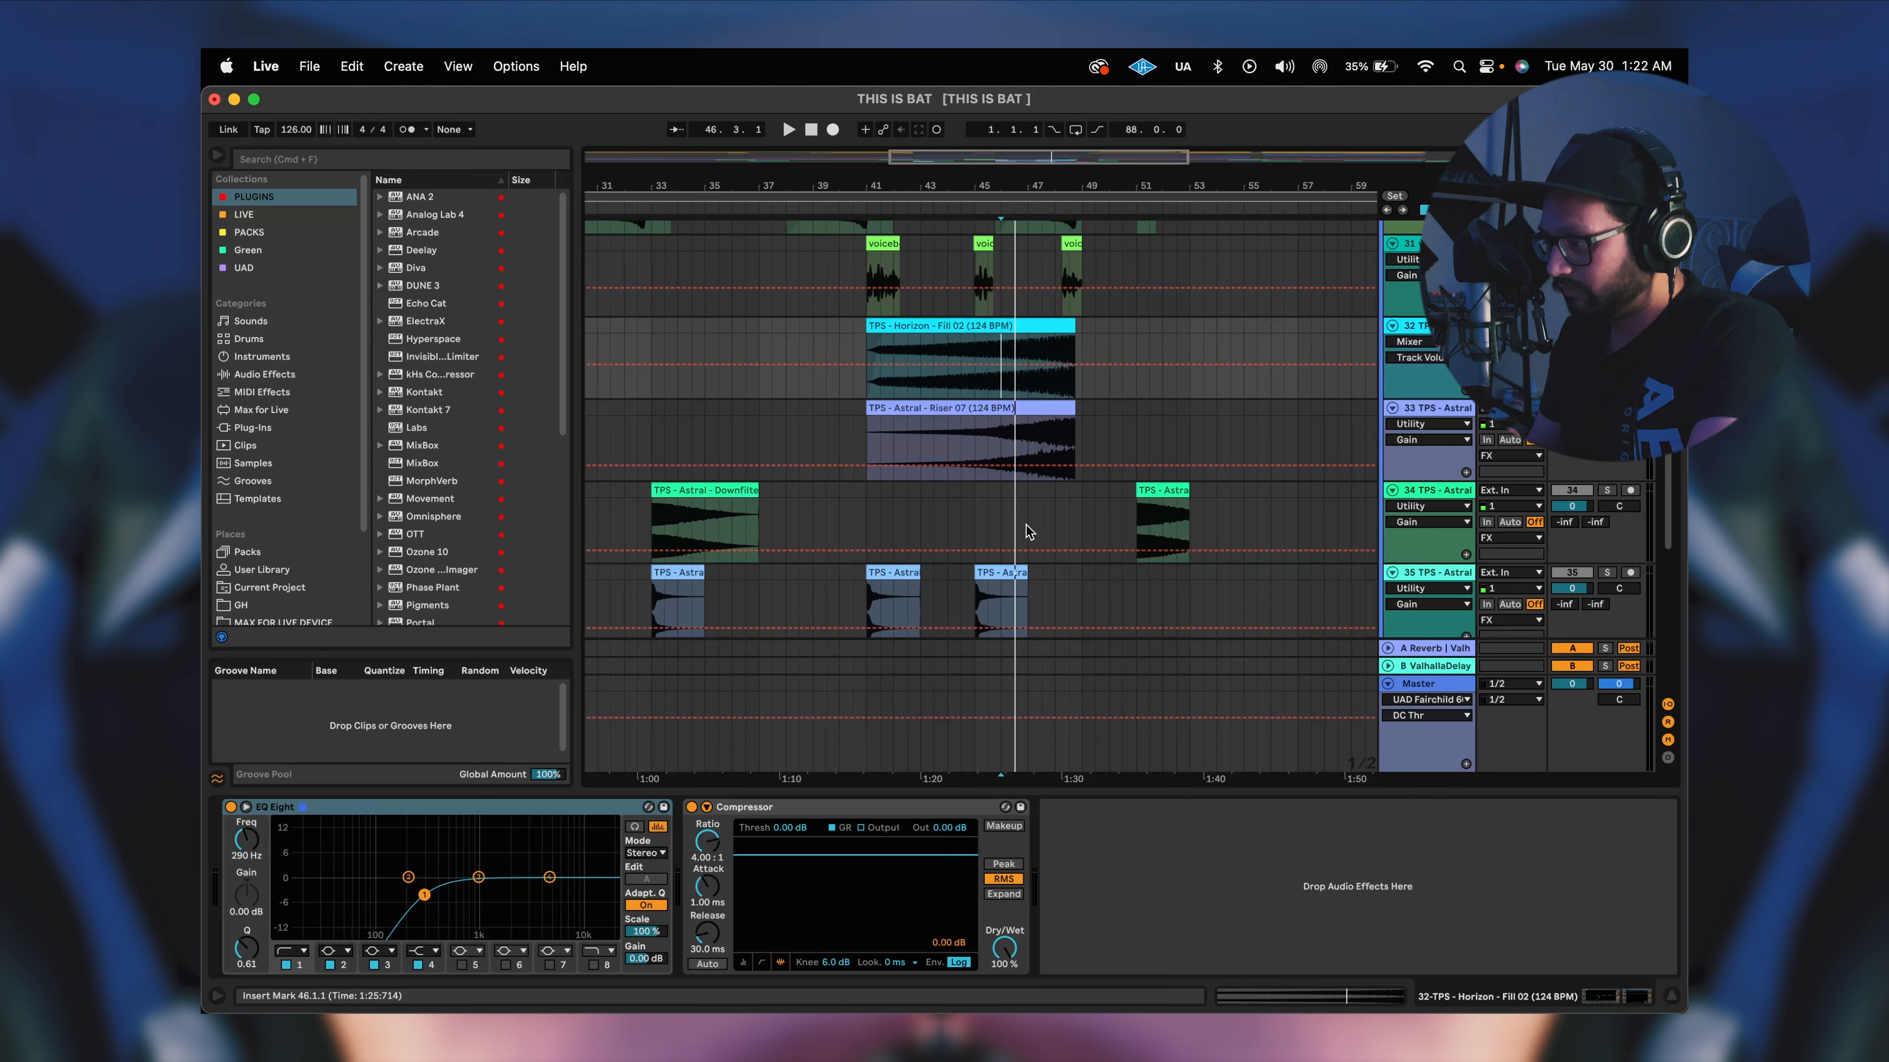
click(1027, 440)
key(space)
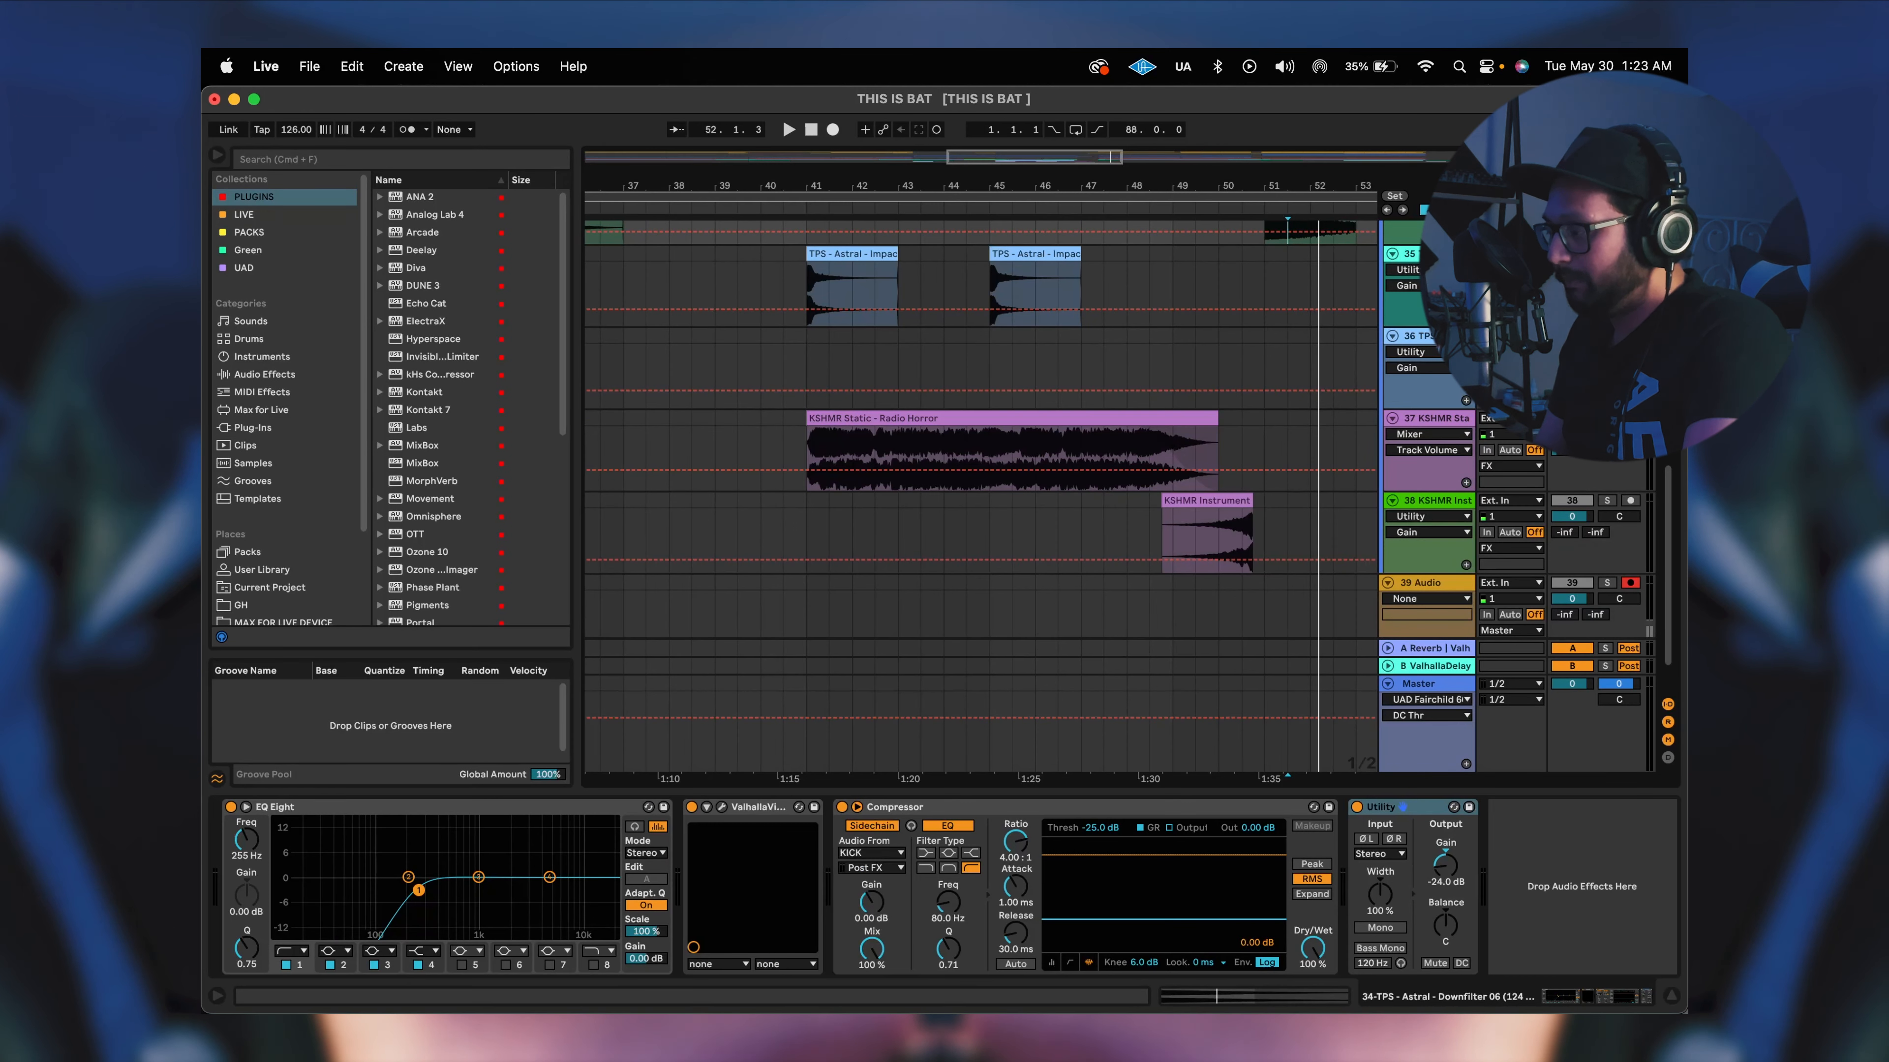
Audition the KSHMR Static - Radio Horror clip on track 37 from bar 41, and turn its Reverb send down to -inf.
click(808, 457)
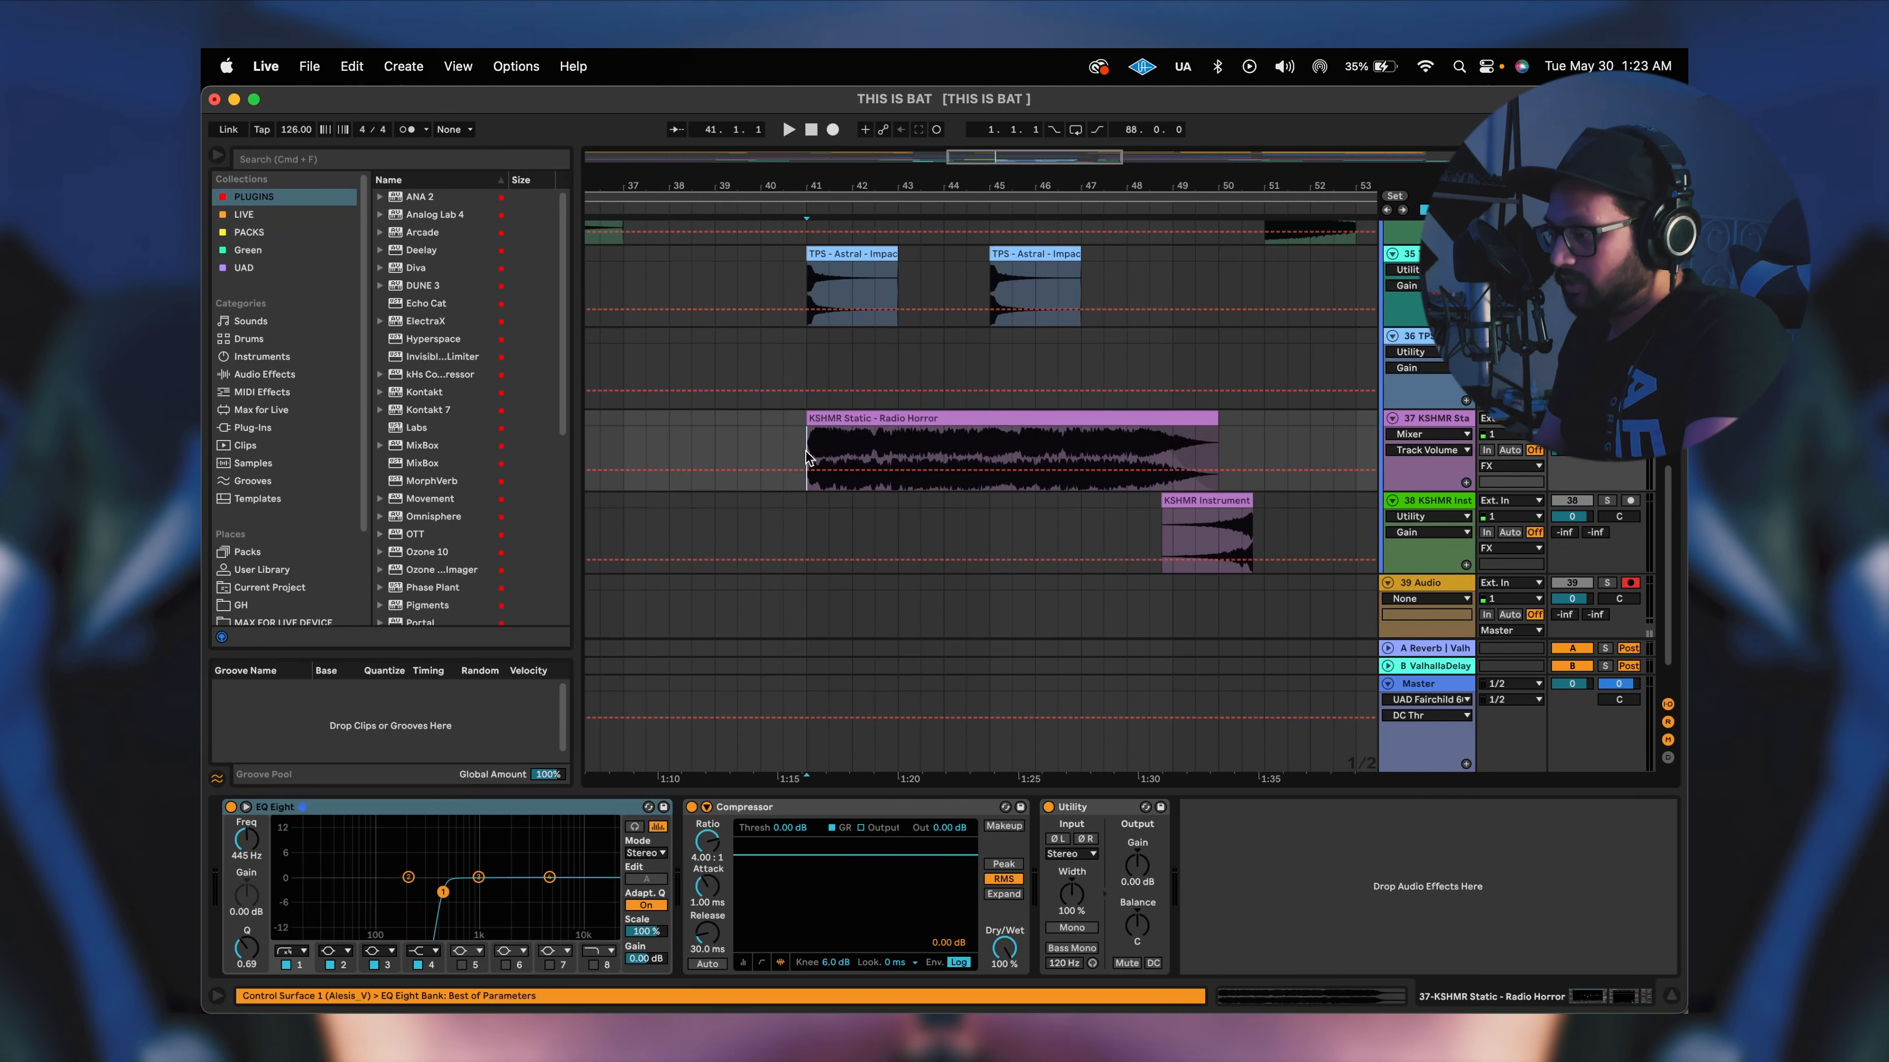
key(space)
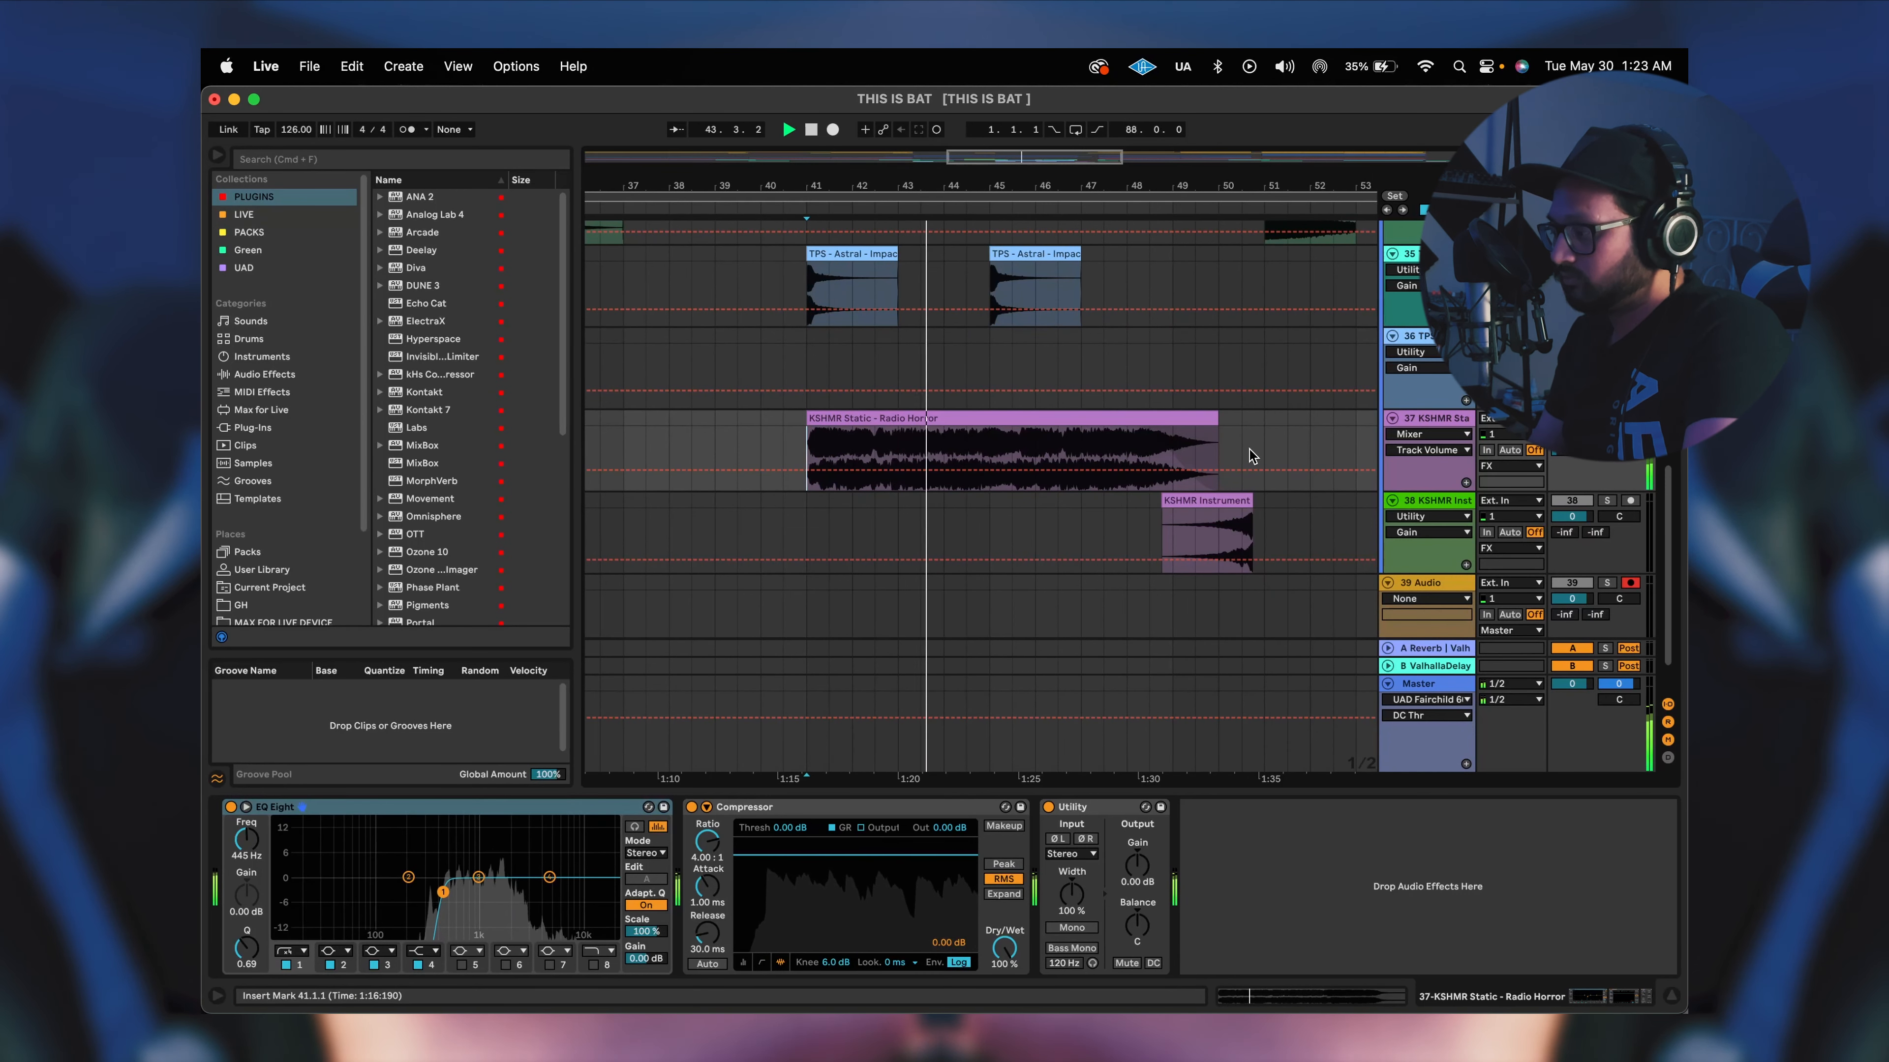
click(1573, 434)
text(-6)
key(Return)
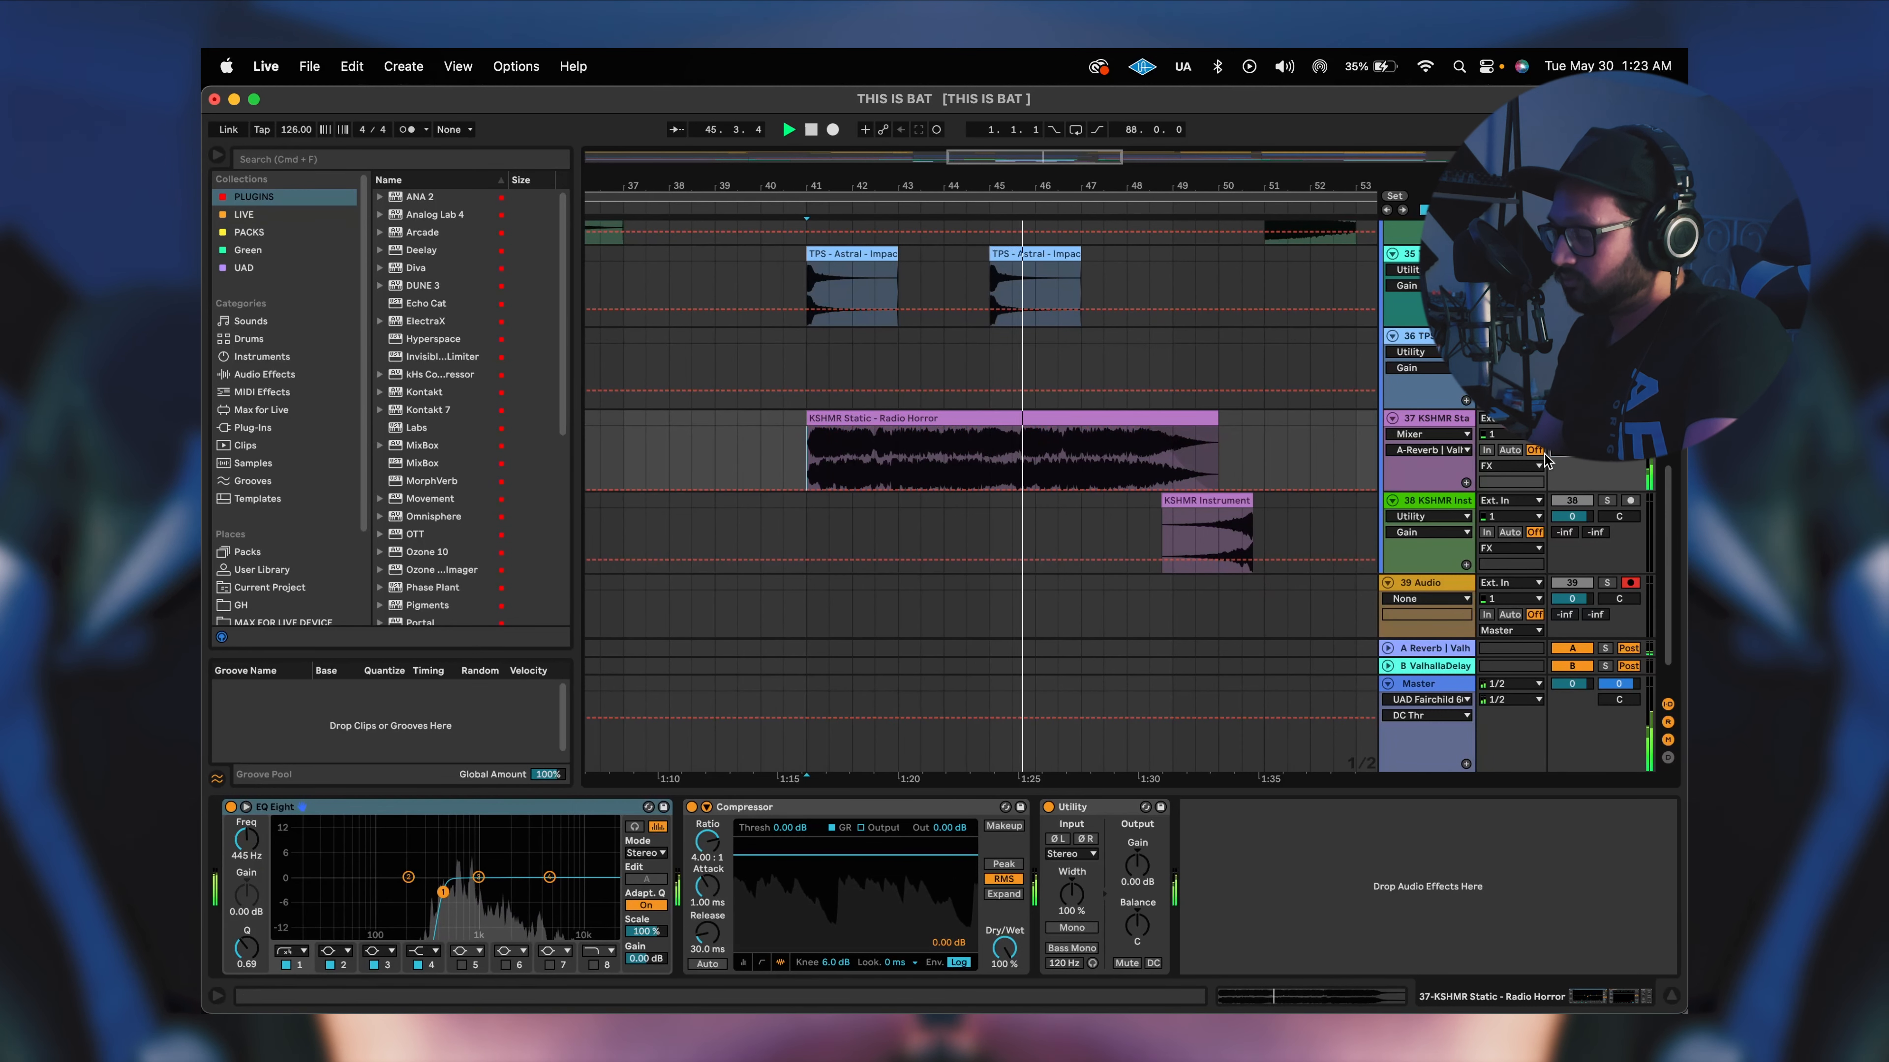
key(space)
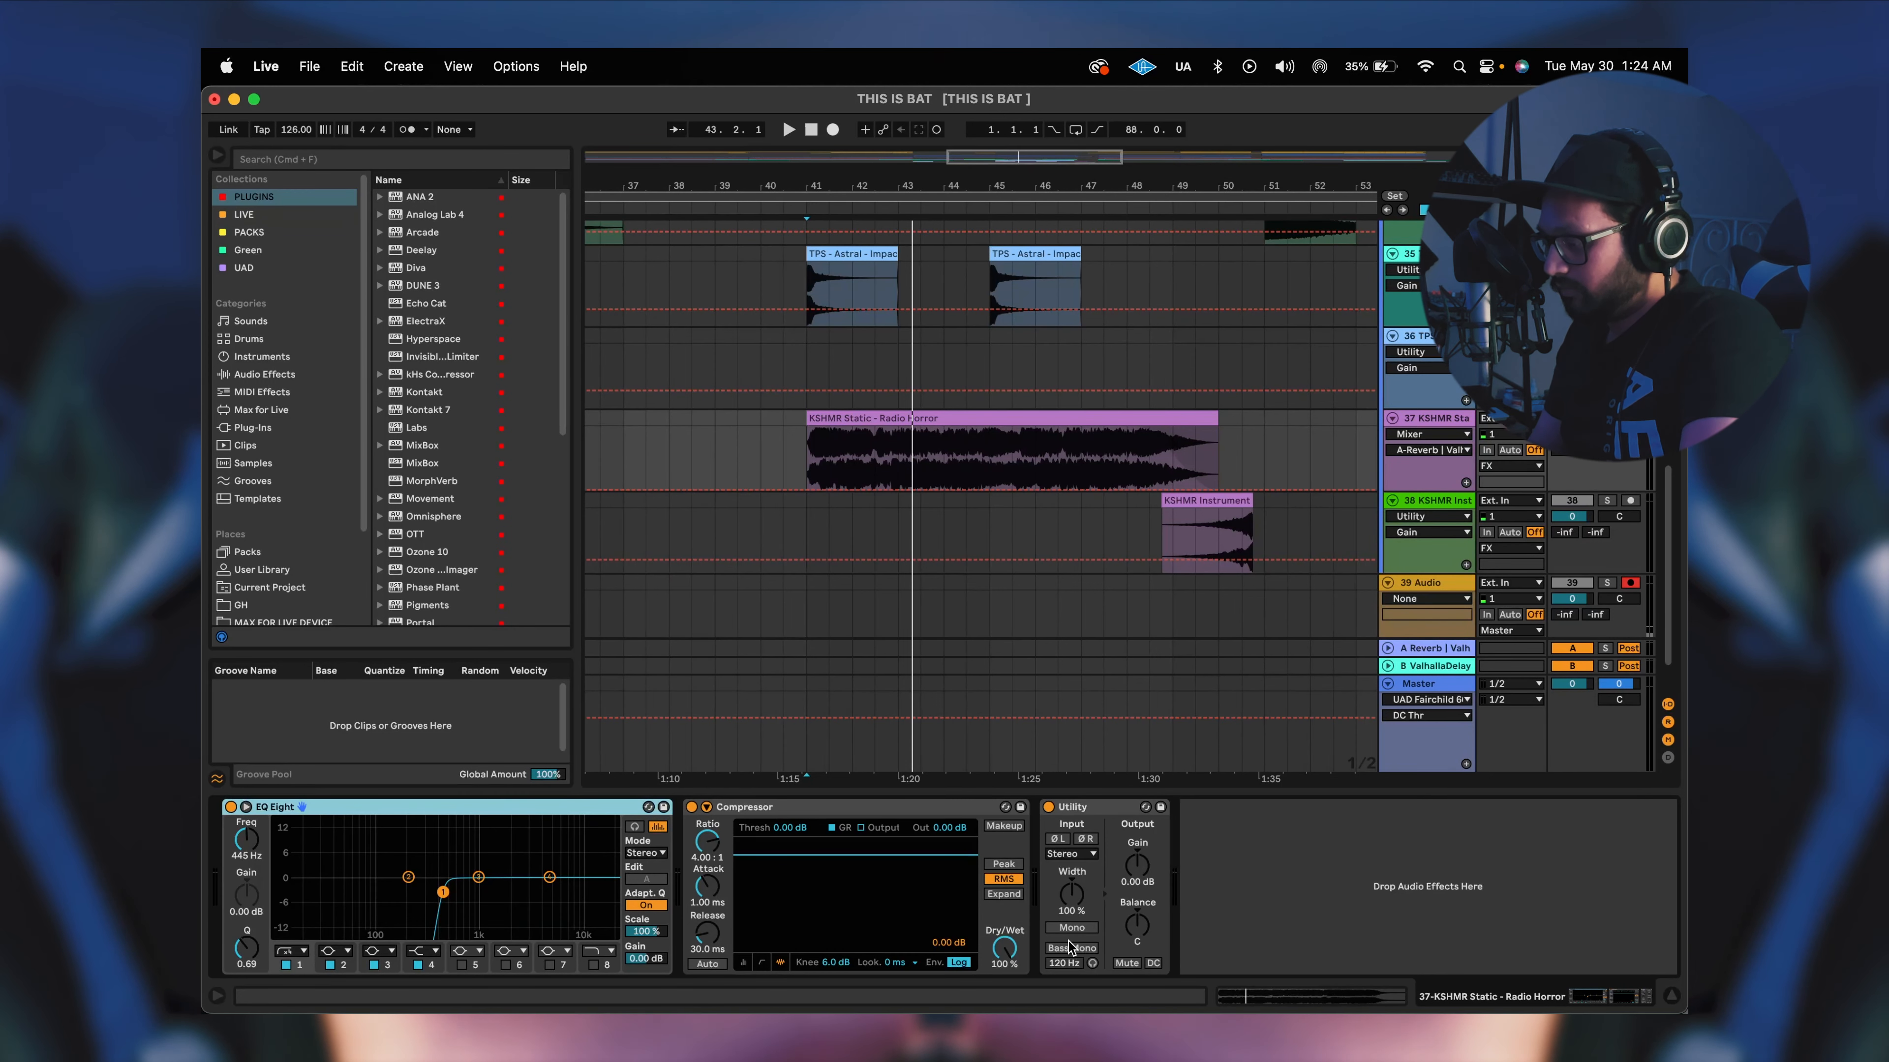
Audition the KSHMR Instrument Reverse 01 Flute clip on track 38 from bar 50.
scroll(1105, 394, down, 2)
scroll(1107, 396, right, 3)
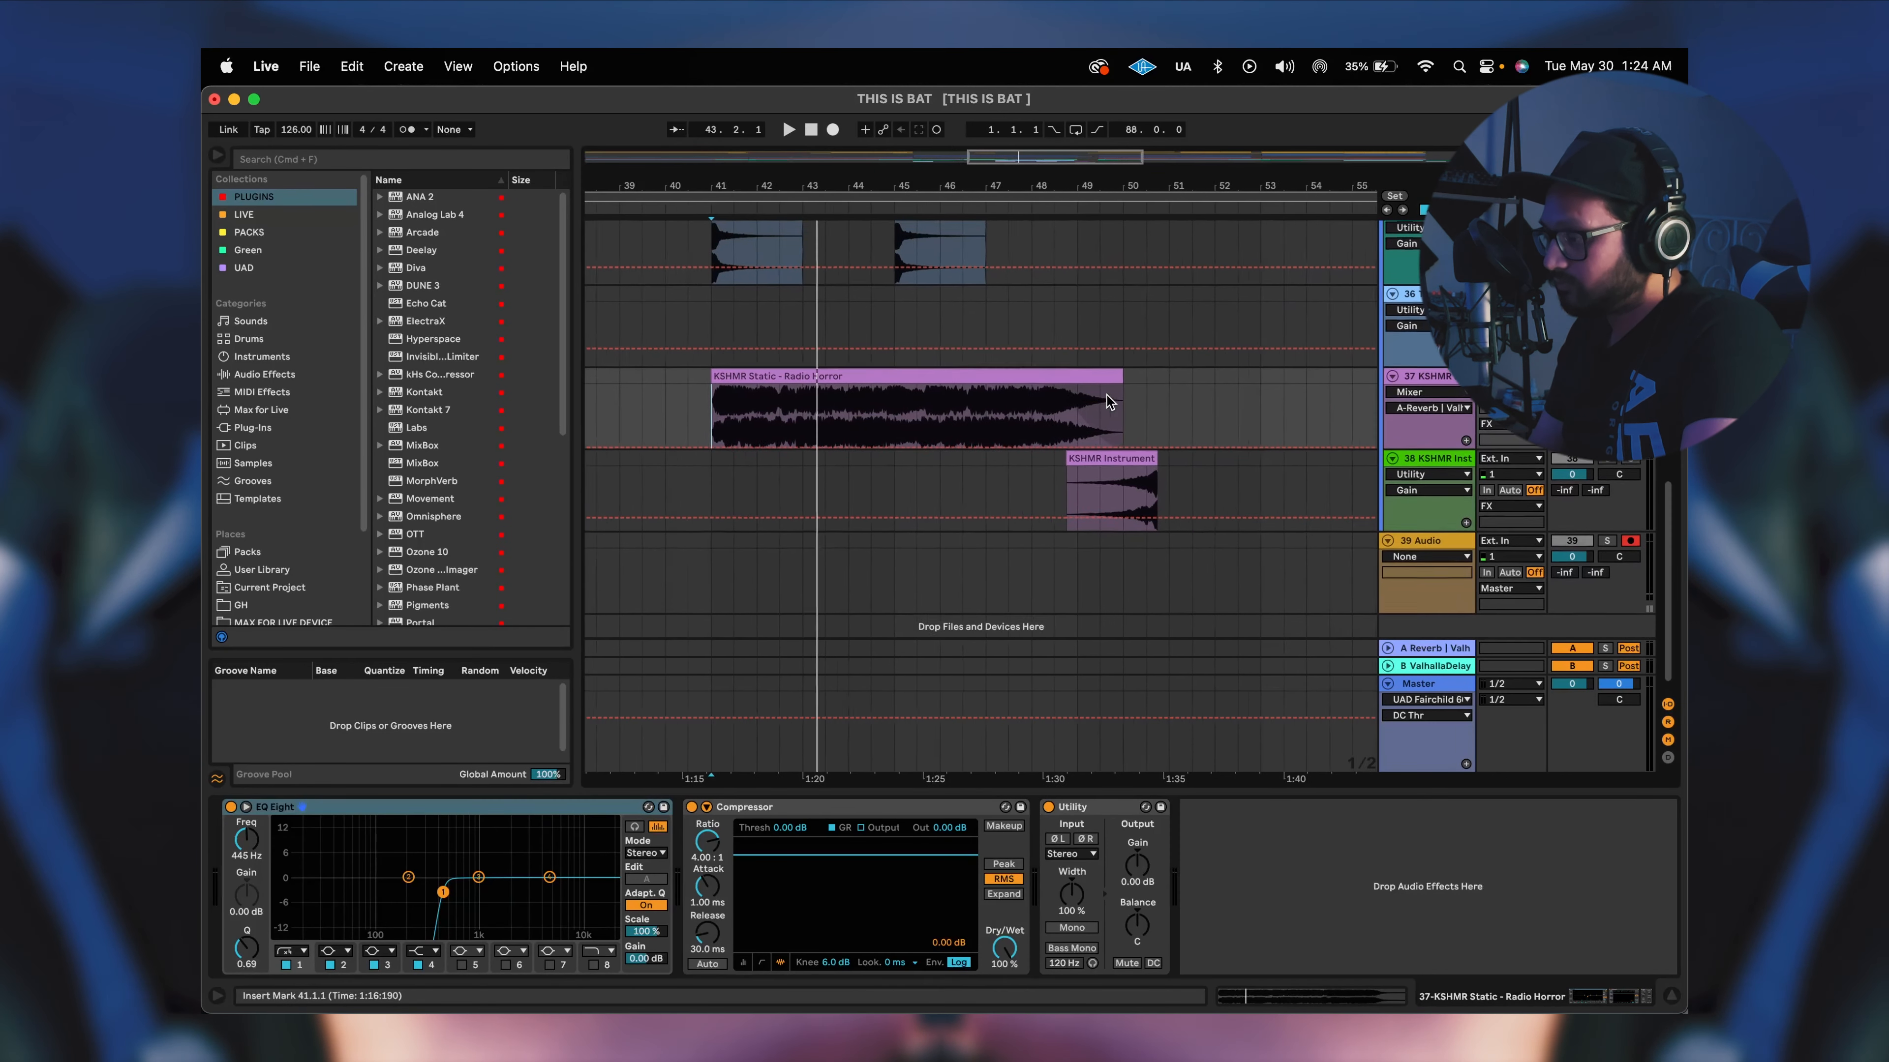
click(1107, 456)
scroll(1106, 468, up, 5)
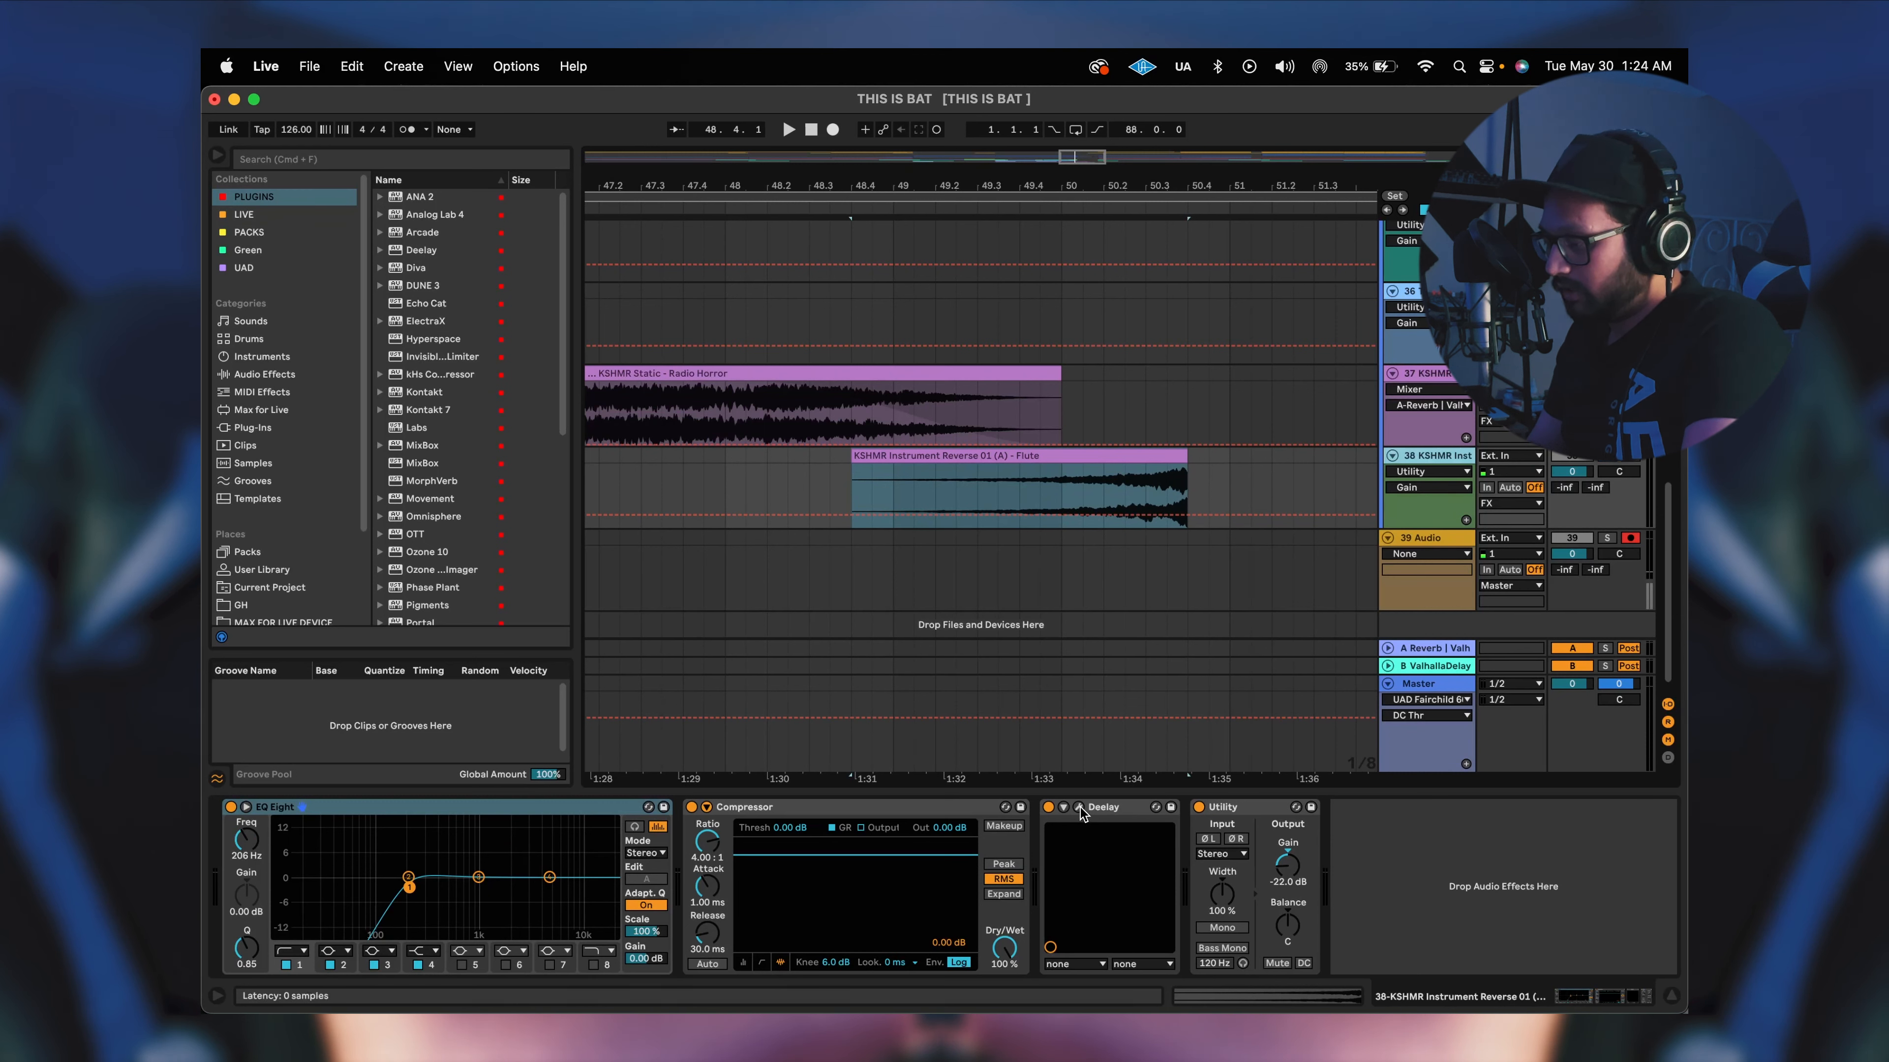
click(1060, 486)
key(space)
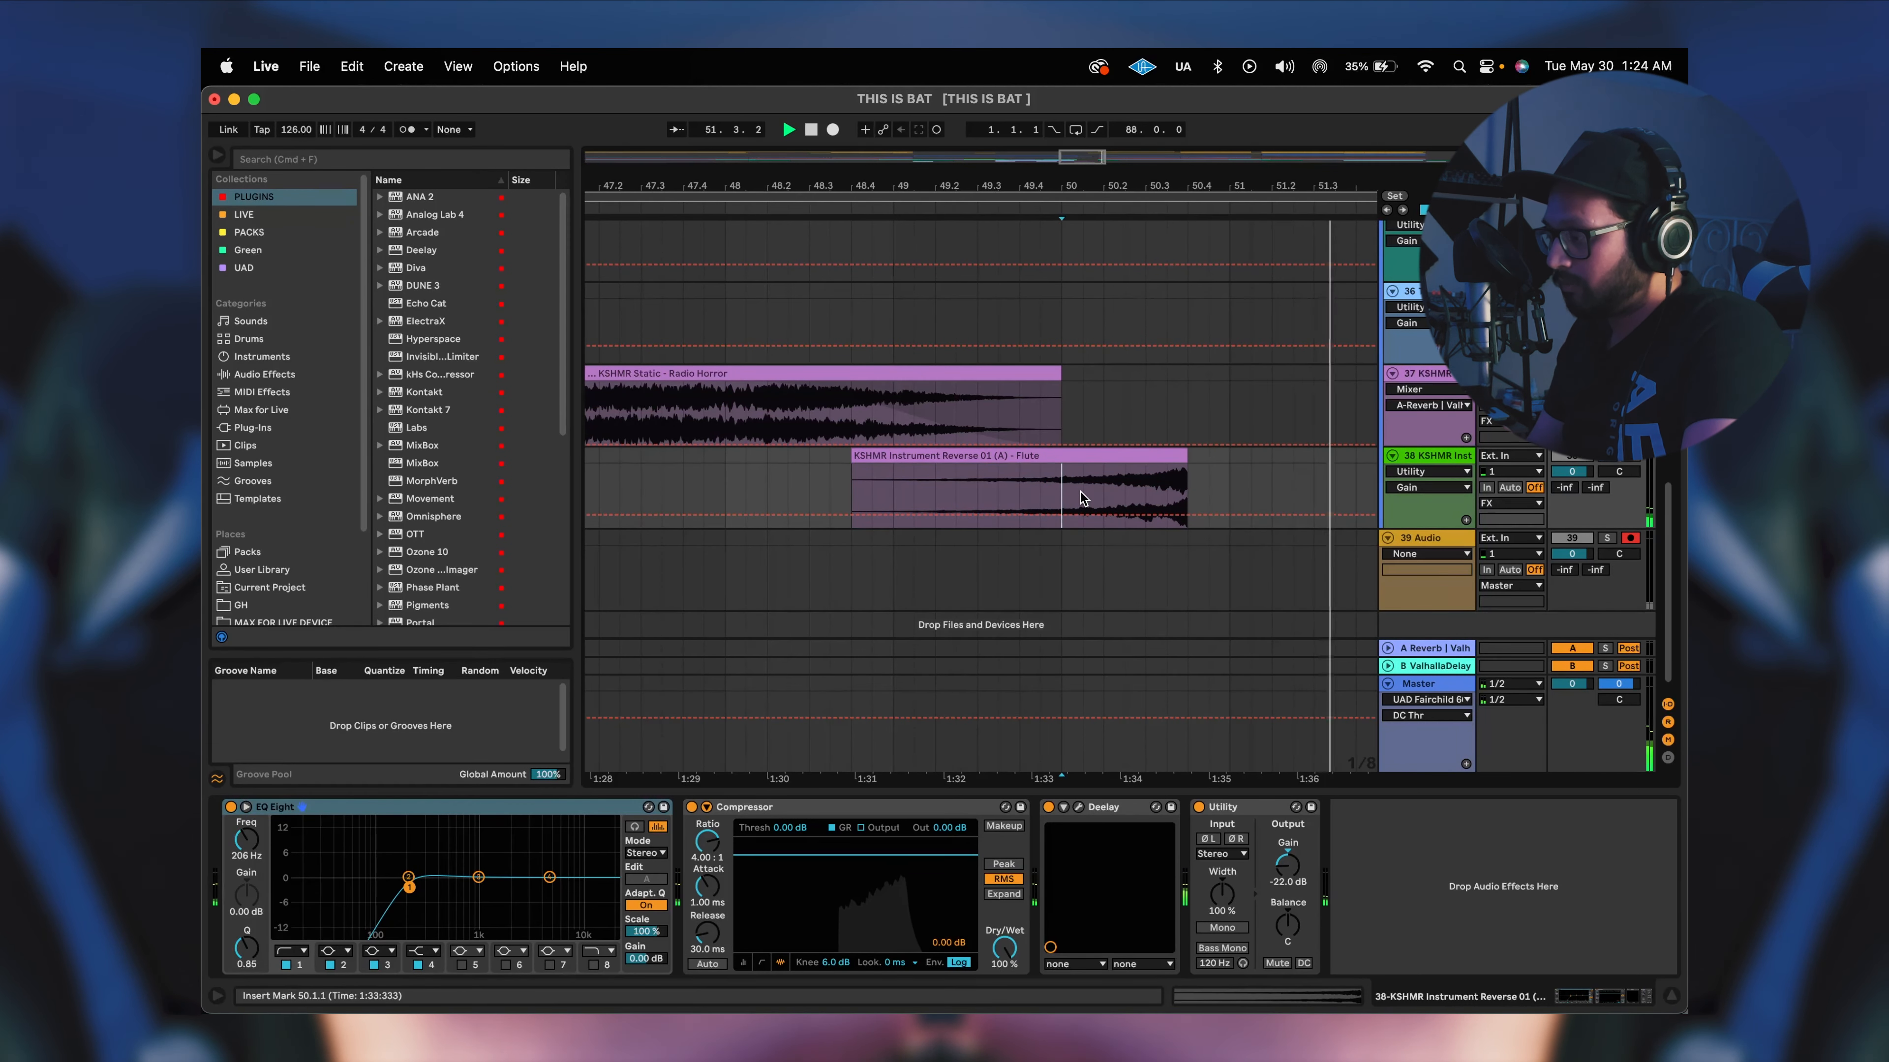
scroll(1080, 492, down, 5)
key(space)
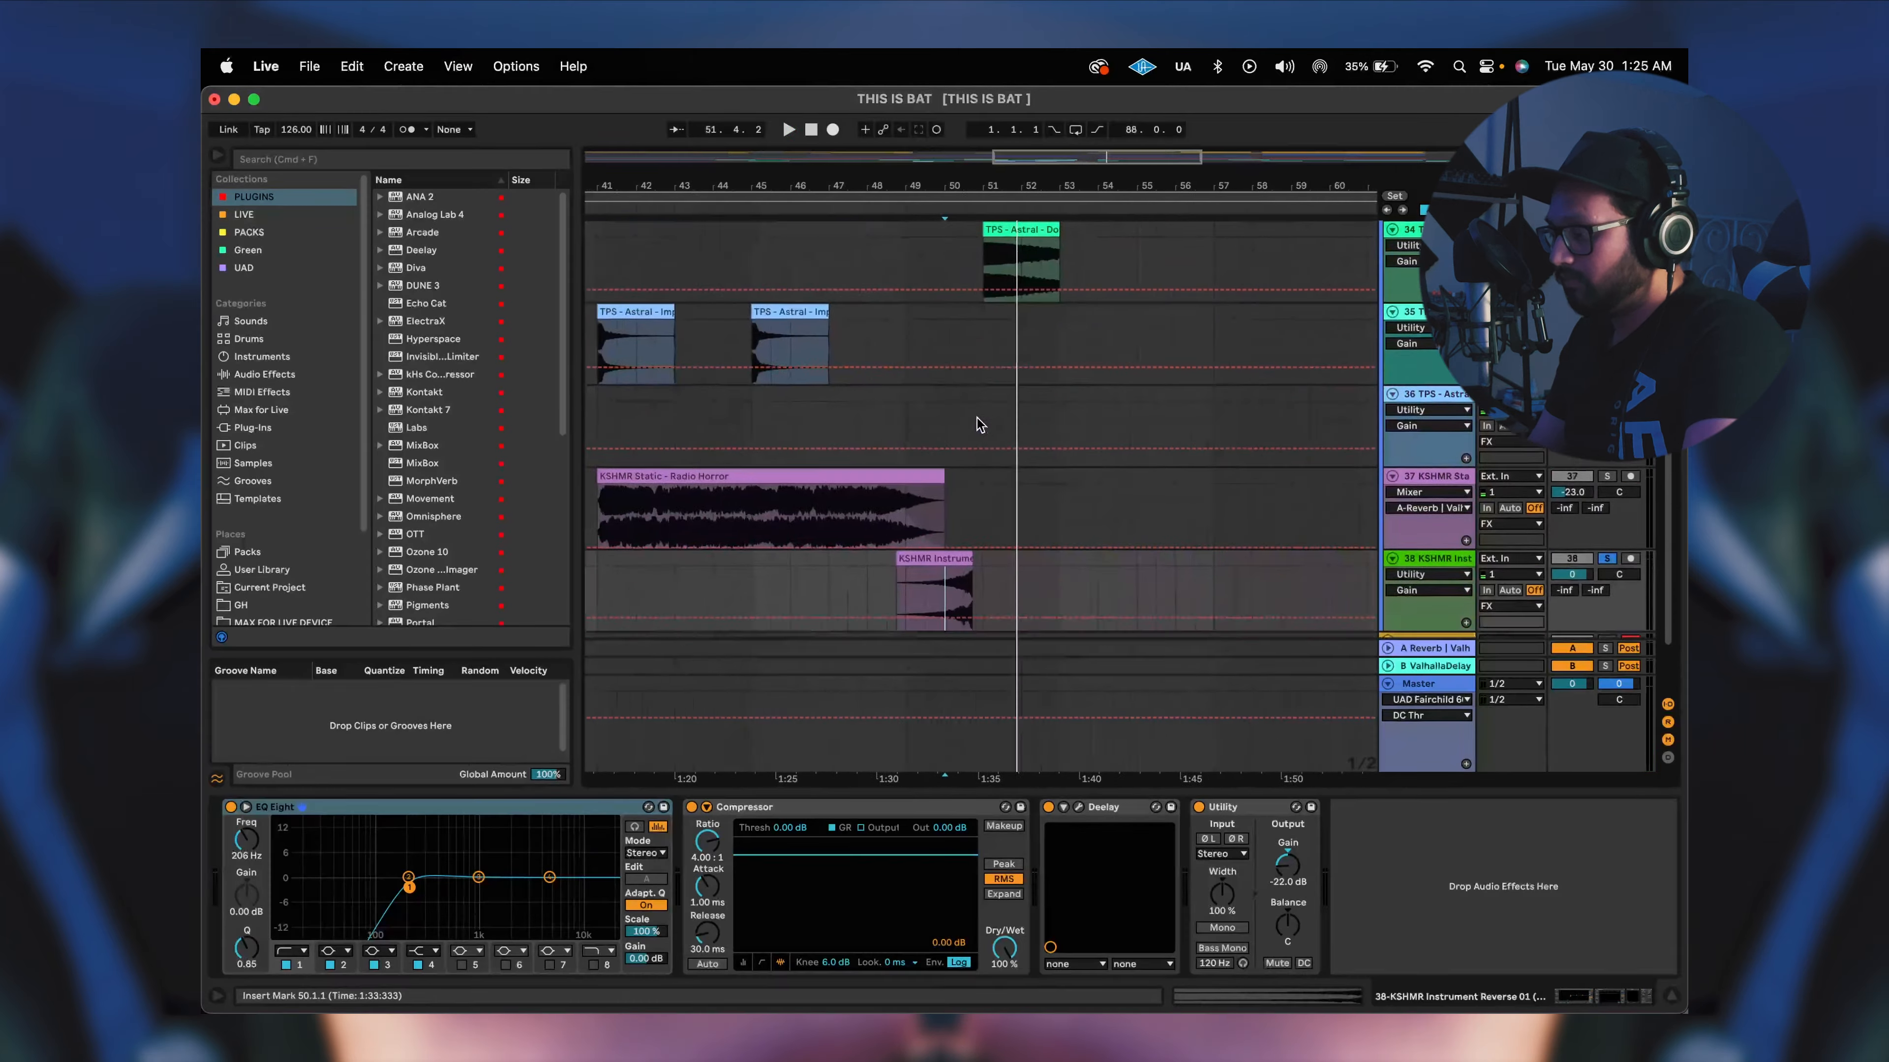
Locate the voicebooking speech clips on track 31 and audition them from bar 41.
scroll(978, 418, down, 3)
scroll(896, 350, up, 10)
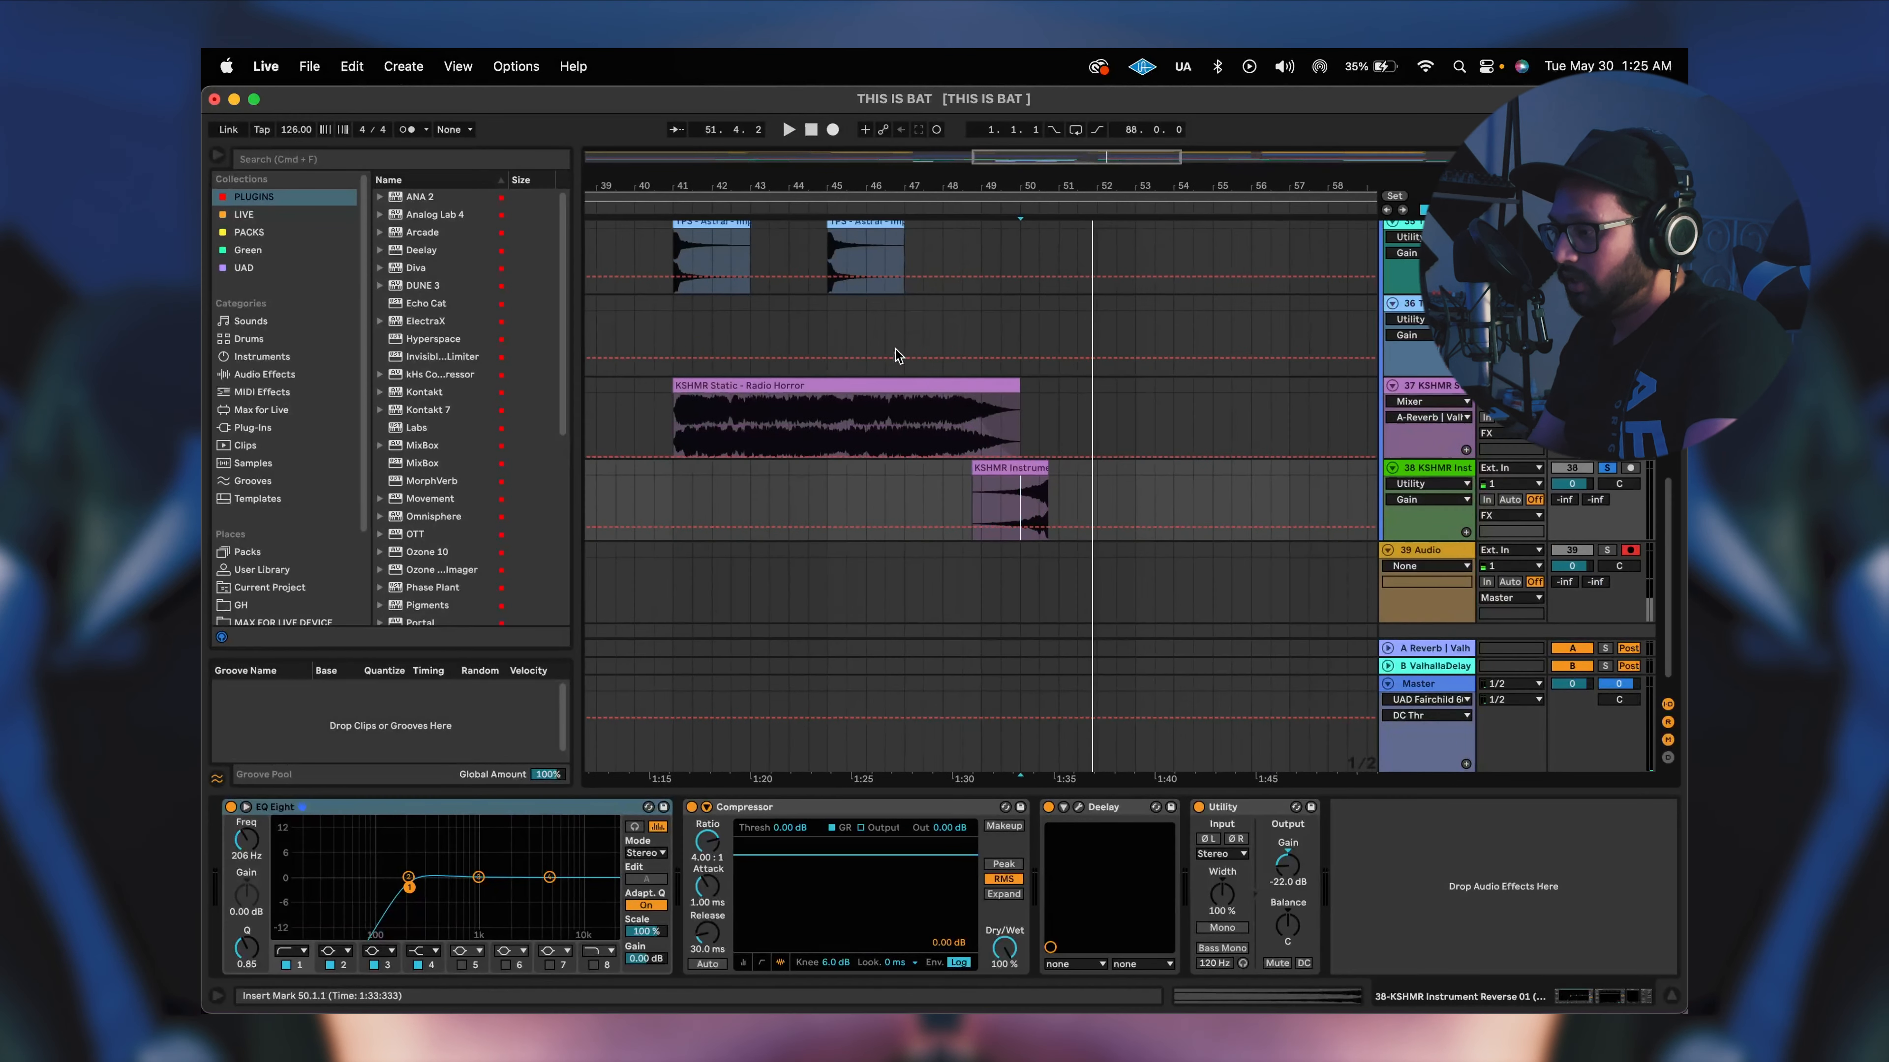
scroll(896, 350, left, 5)
scroll(896, 356, up, 3)
scroll(896, 356, right, 2)
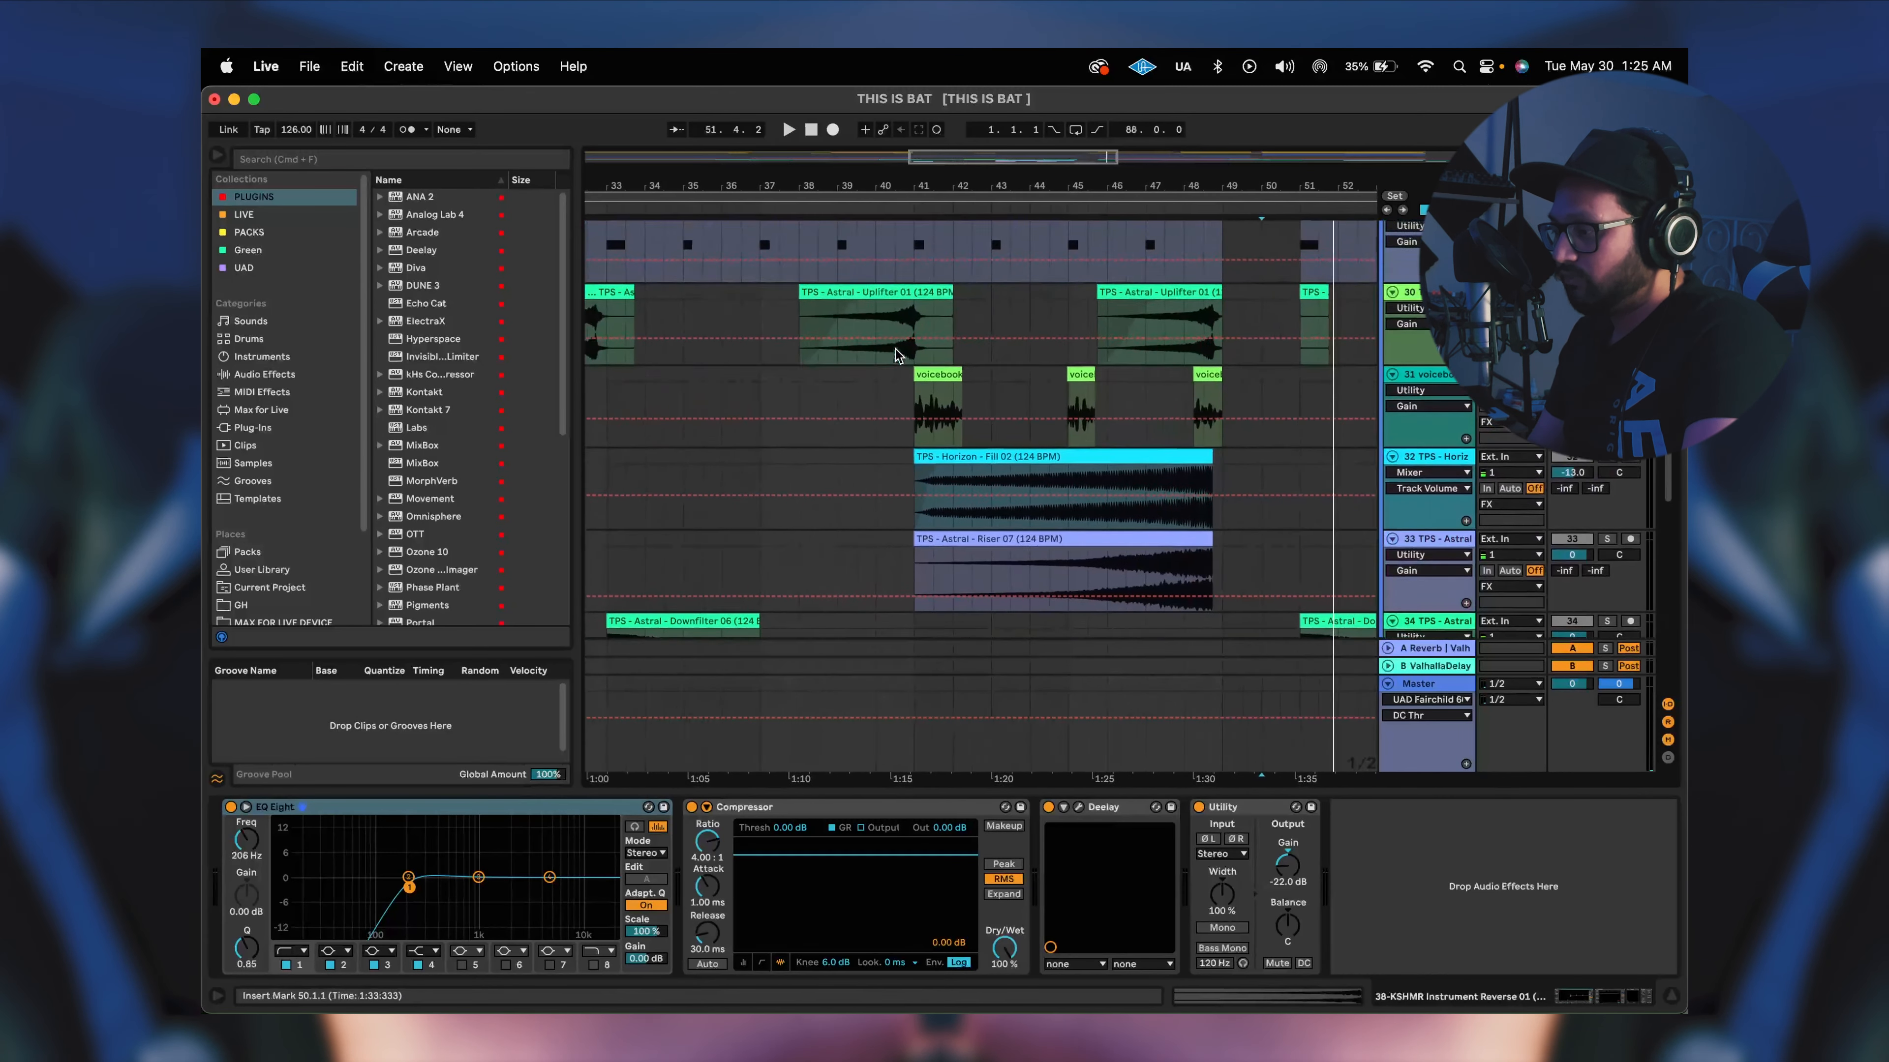
scroll(844, 414, up, 5)
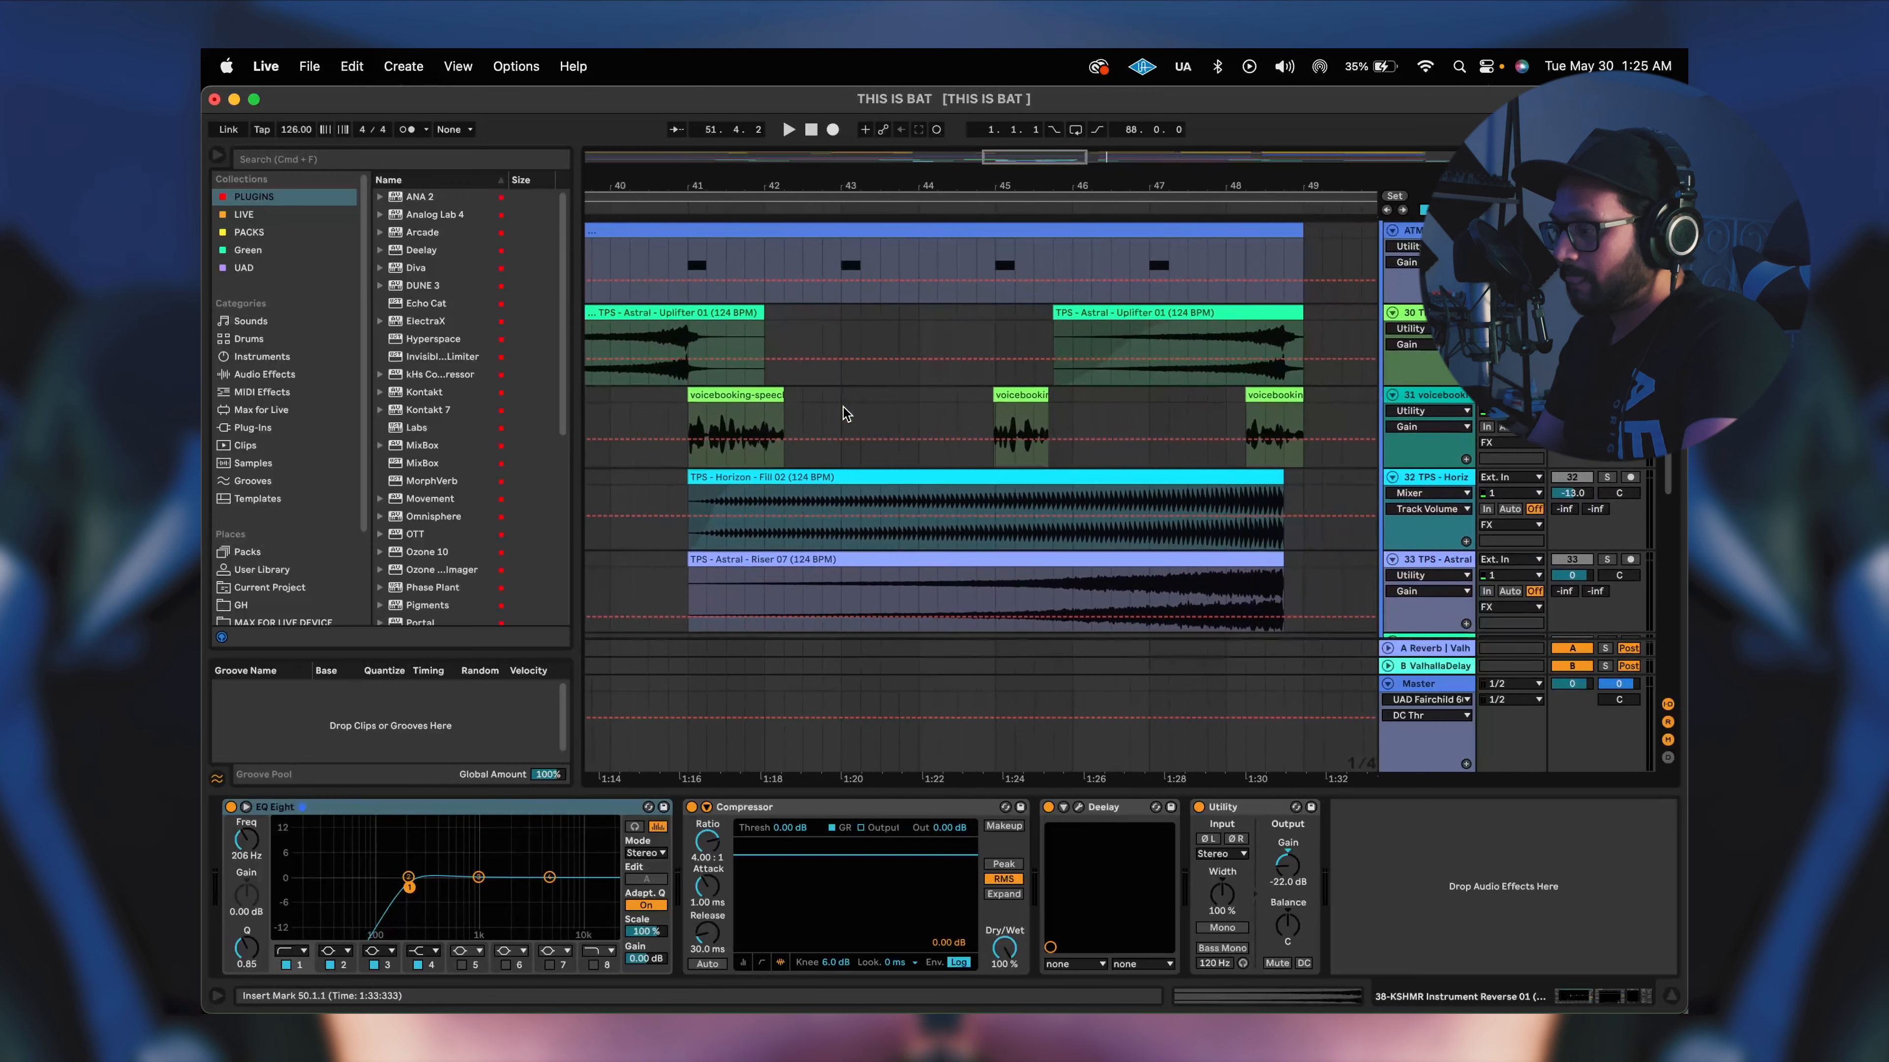
click(689, 421)
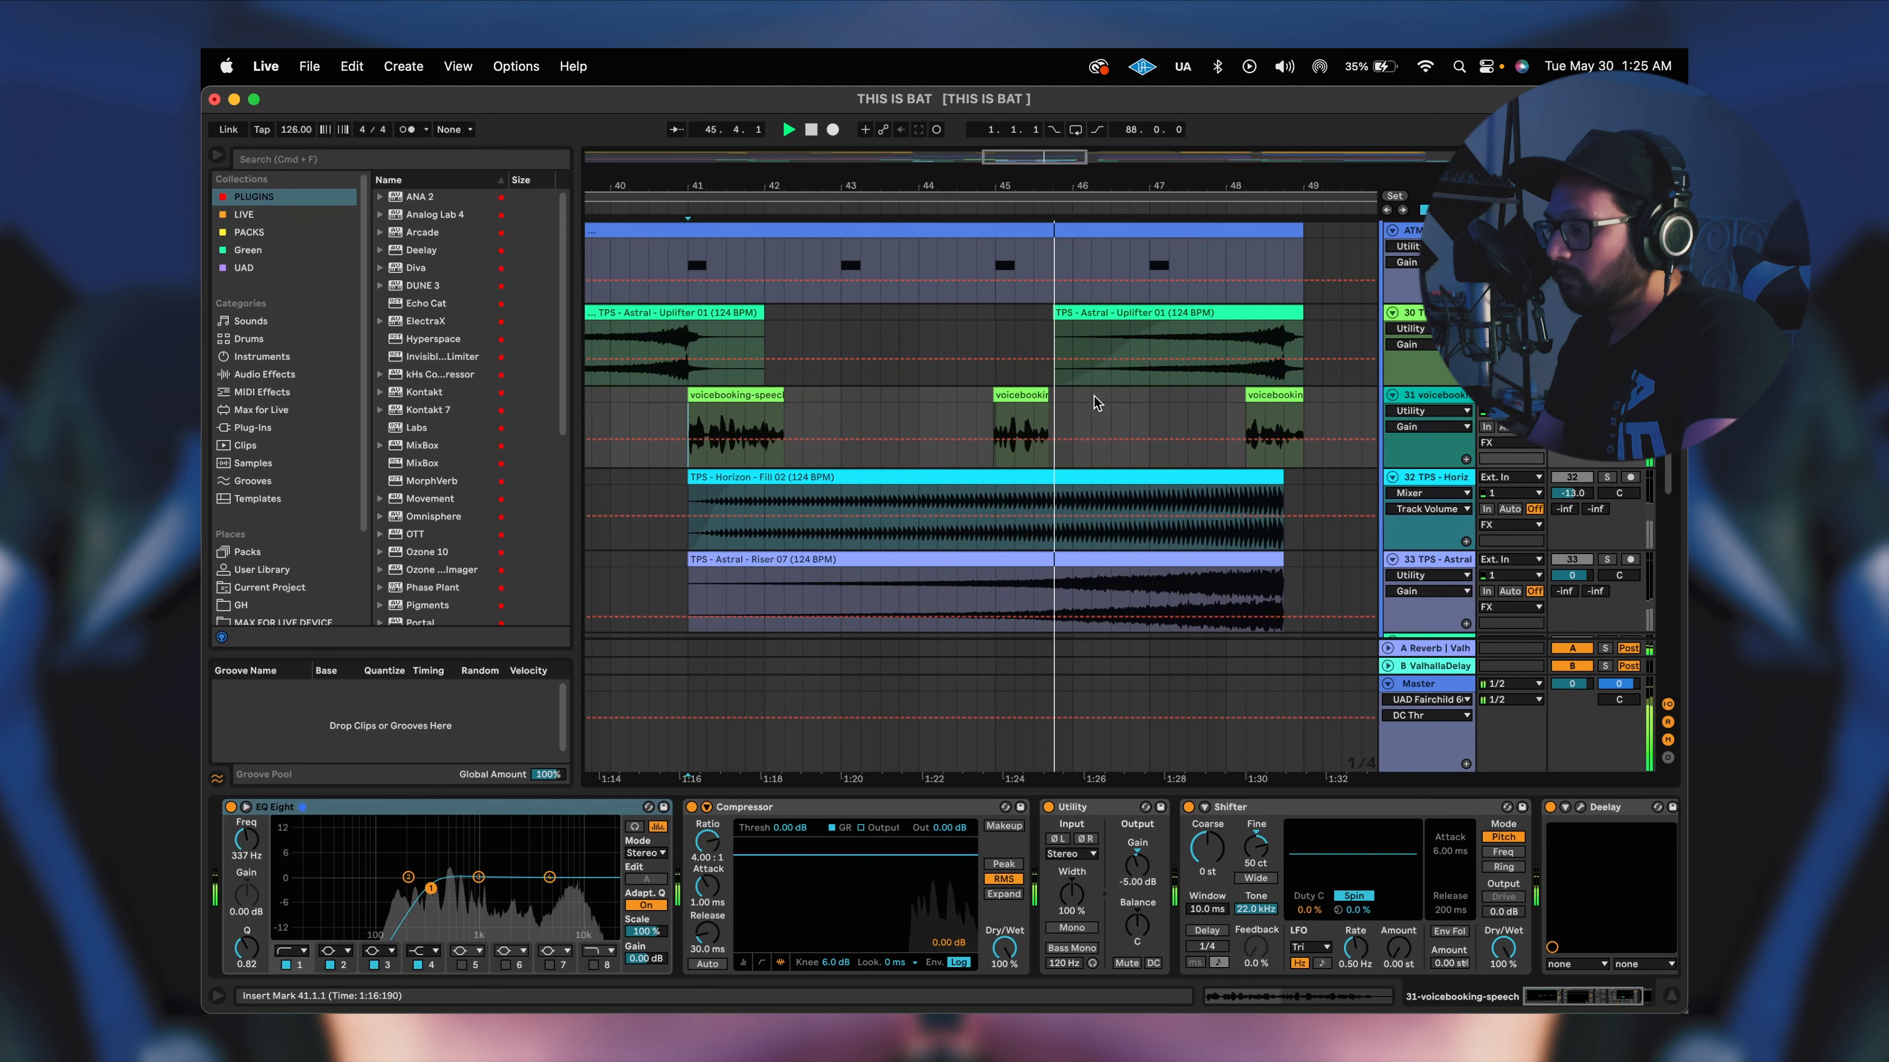
key(space)
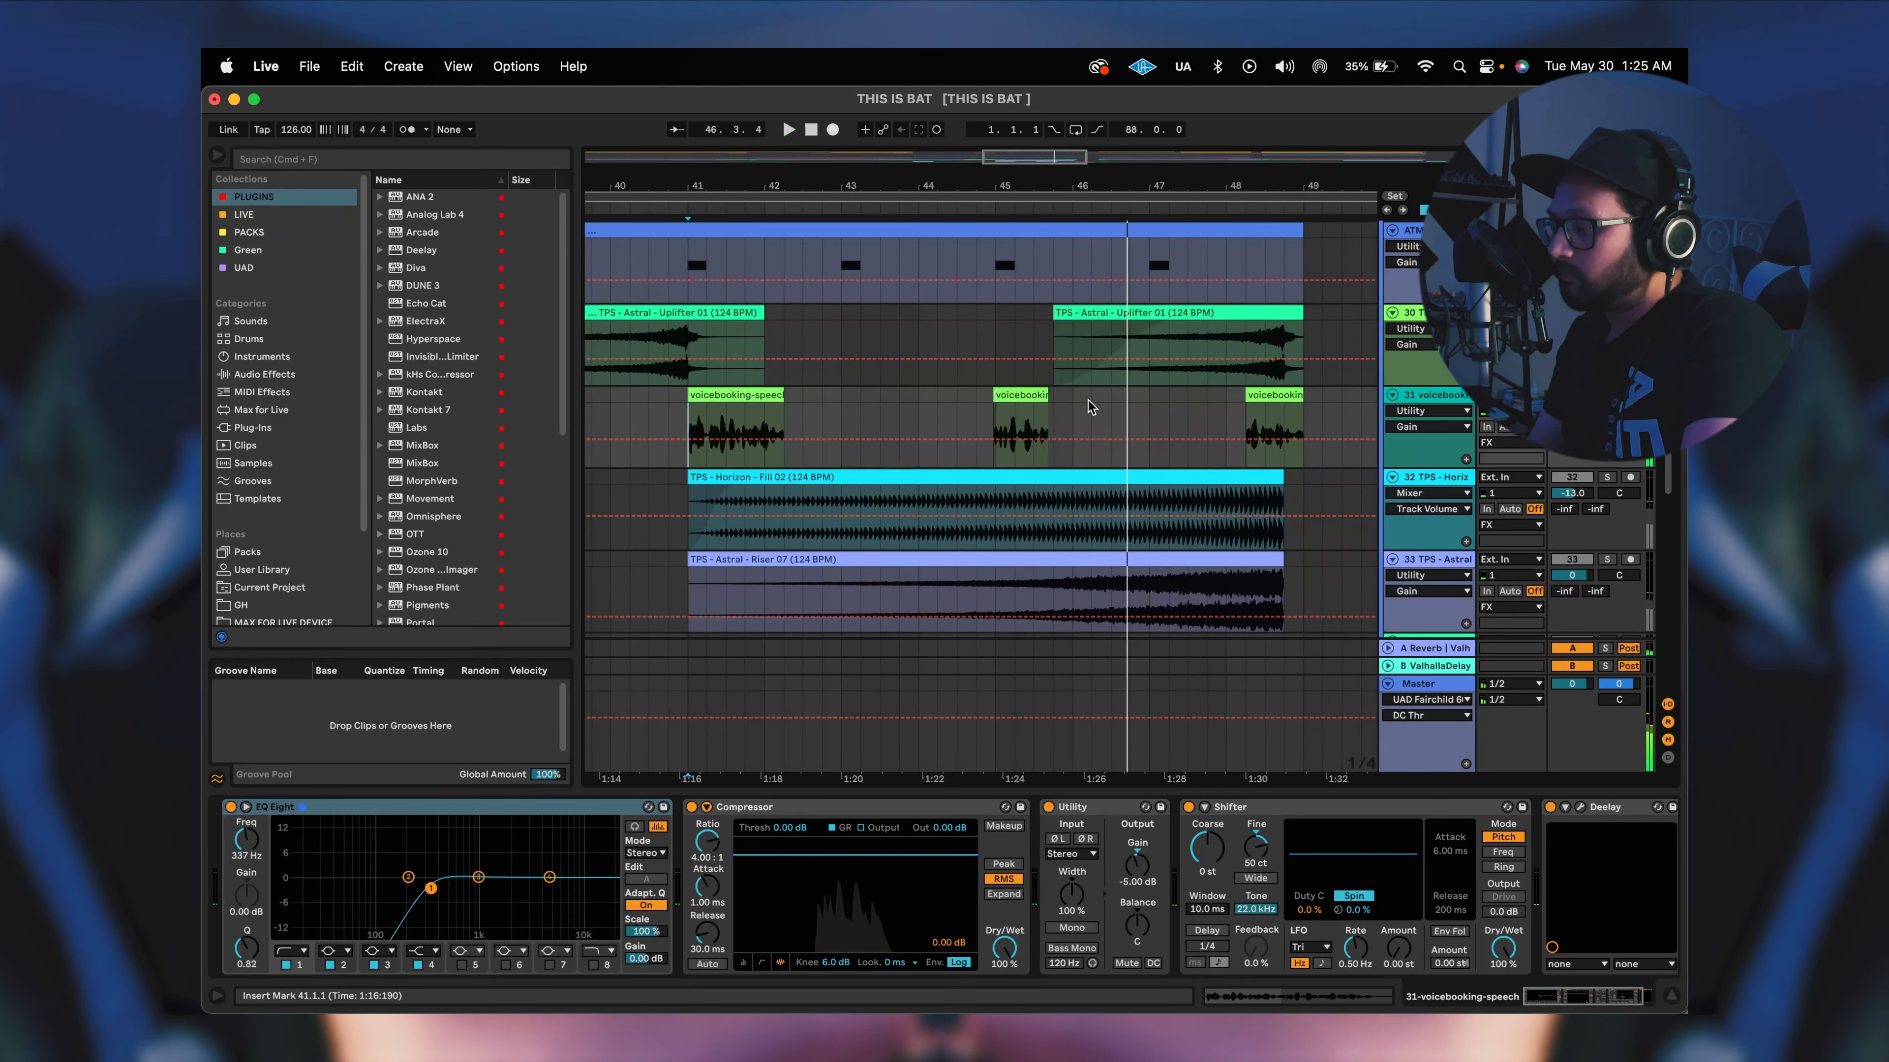
Switch off the Deelay, Shifter, Utility and Compressor devices on the voicebooking speech track.
scroll(1117, 813, right, 3)
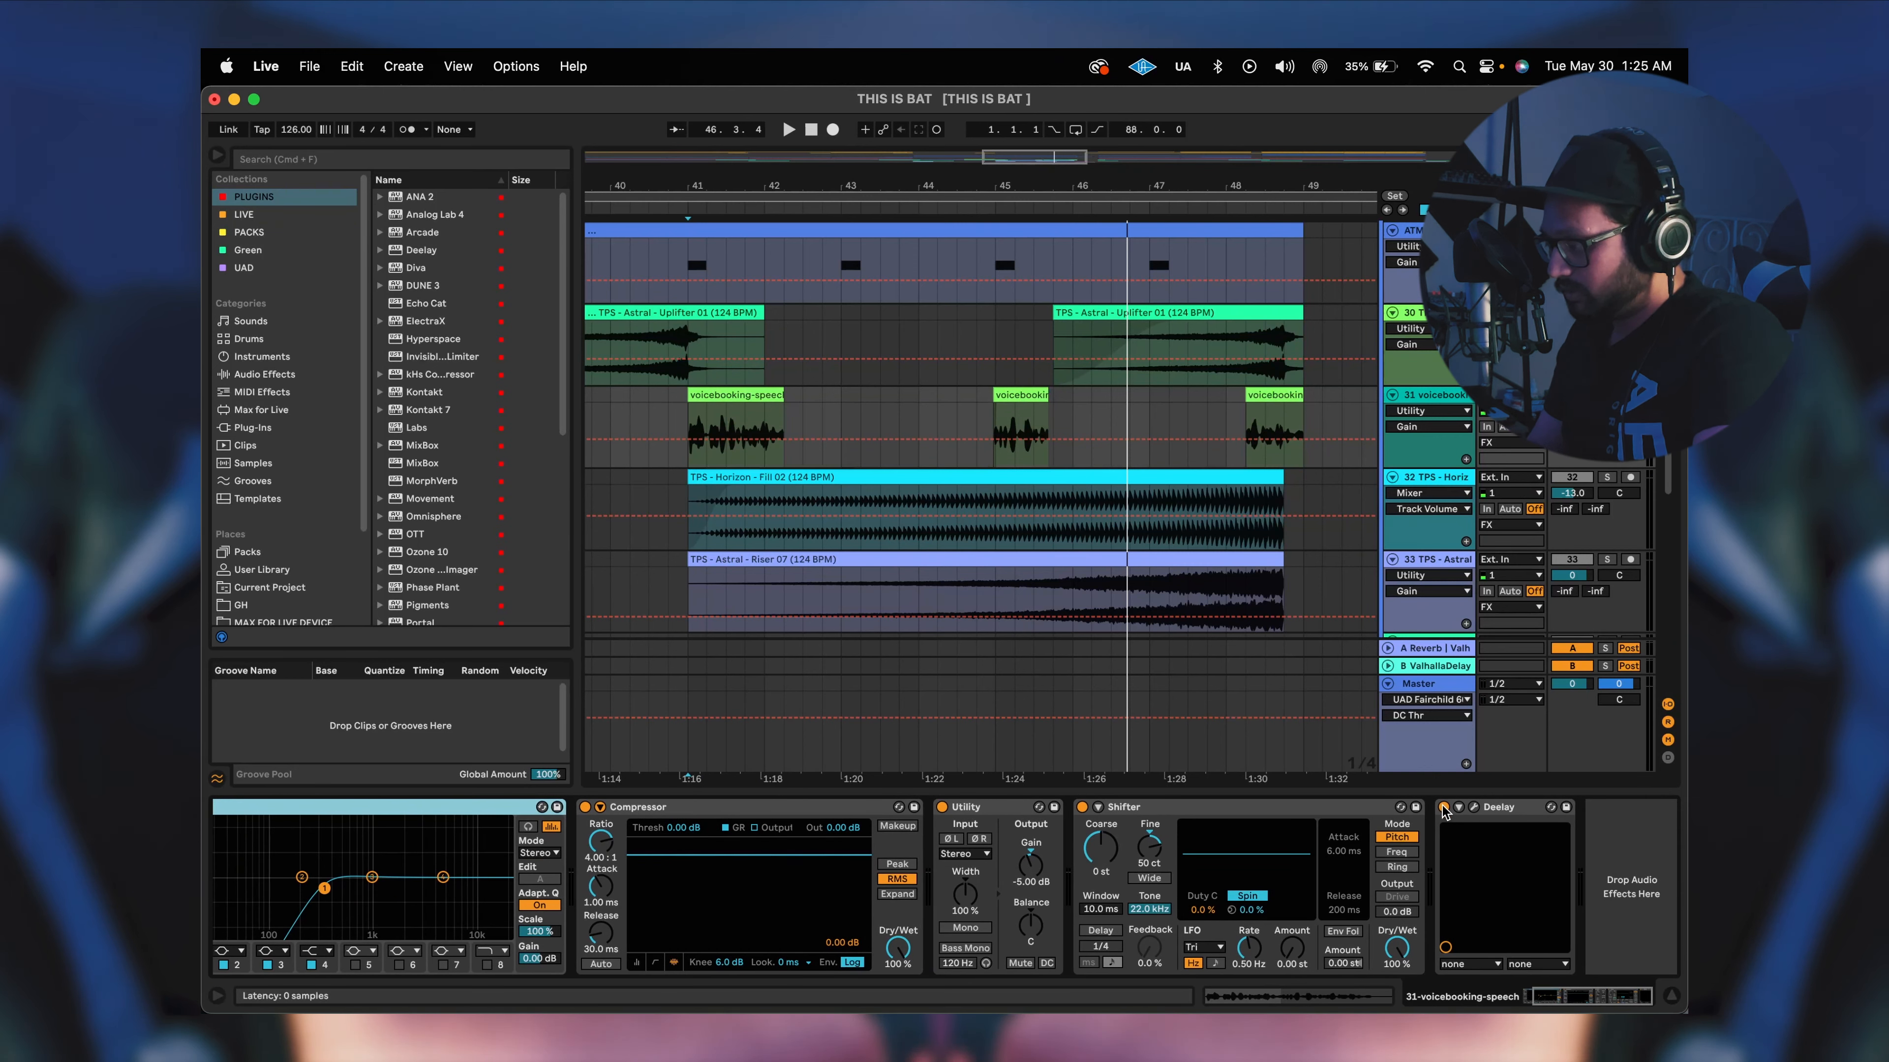
click(1082, 807)
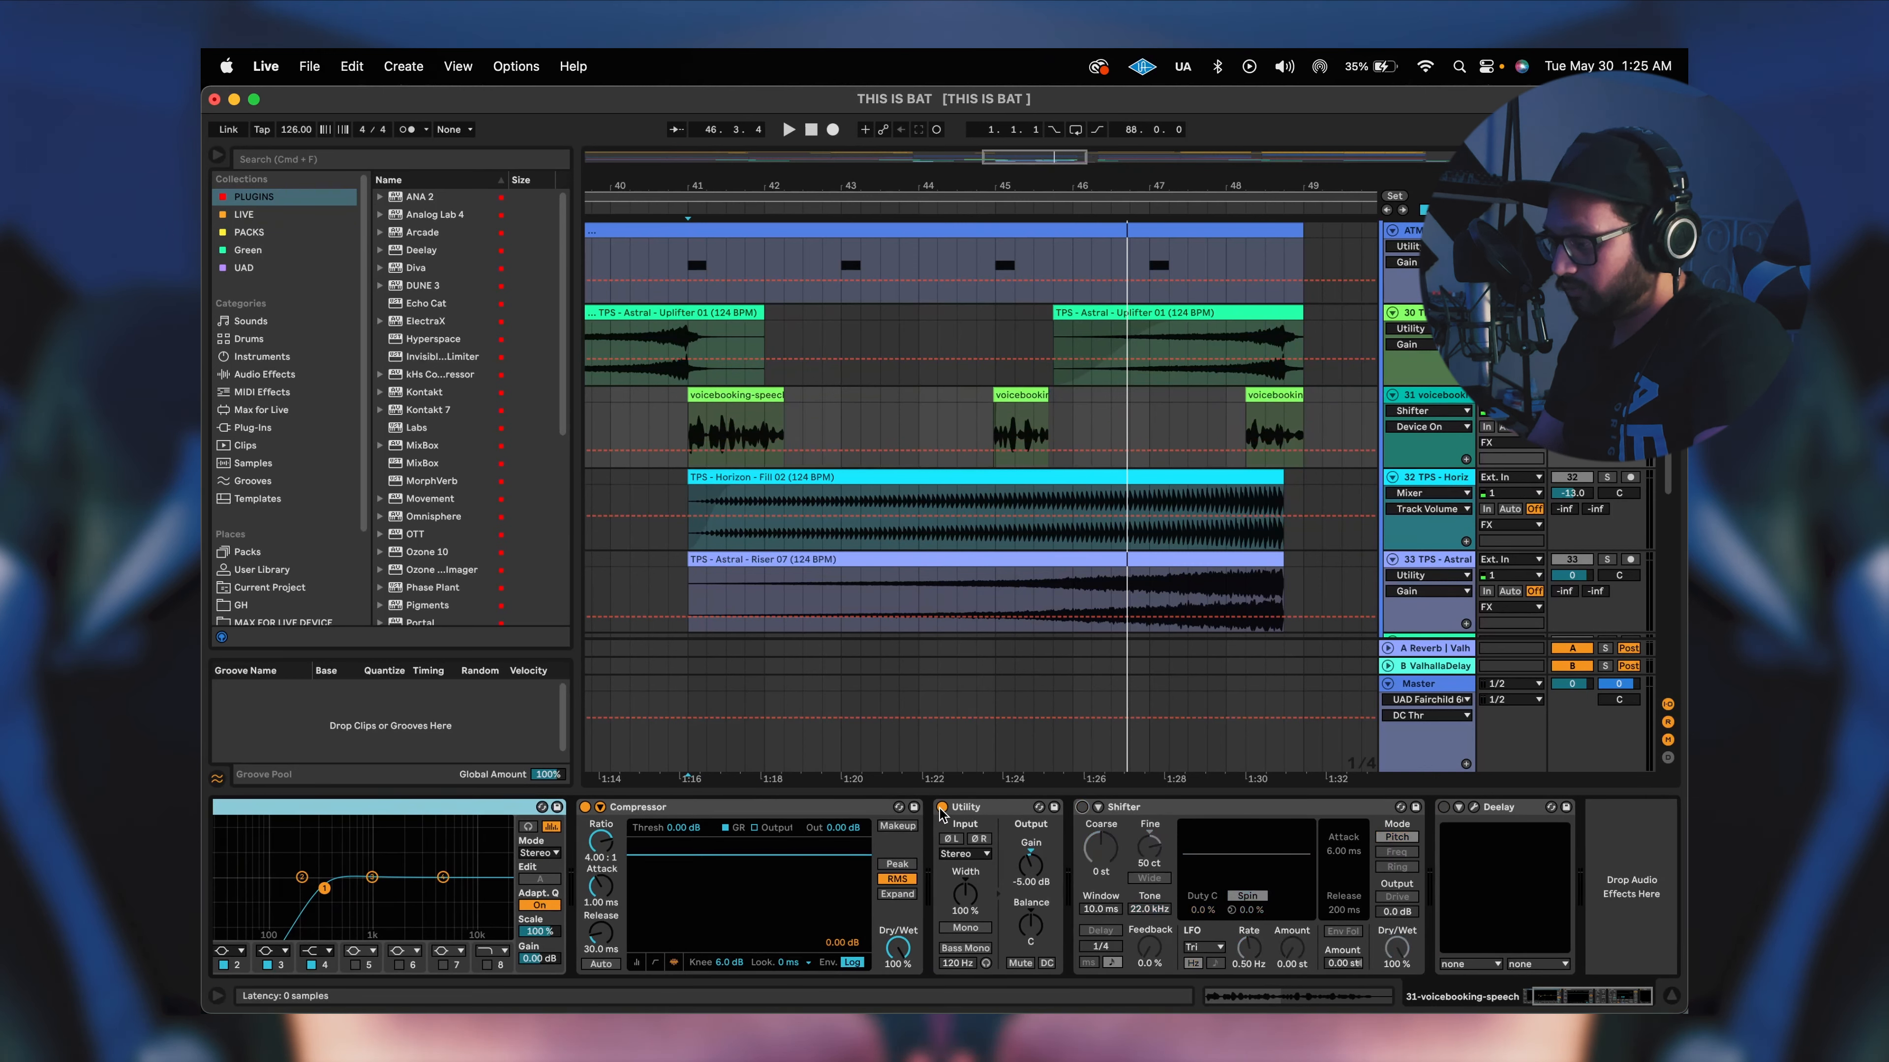
scroll(482, 810, left, 3)
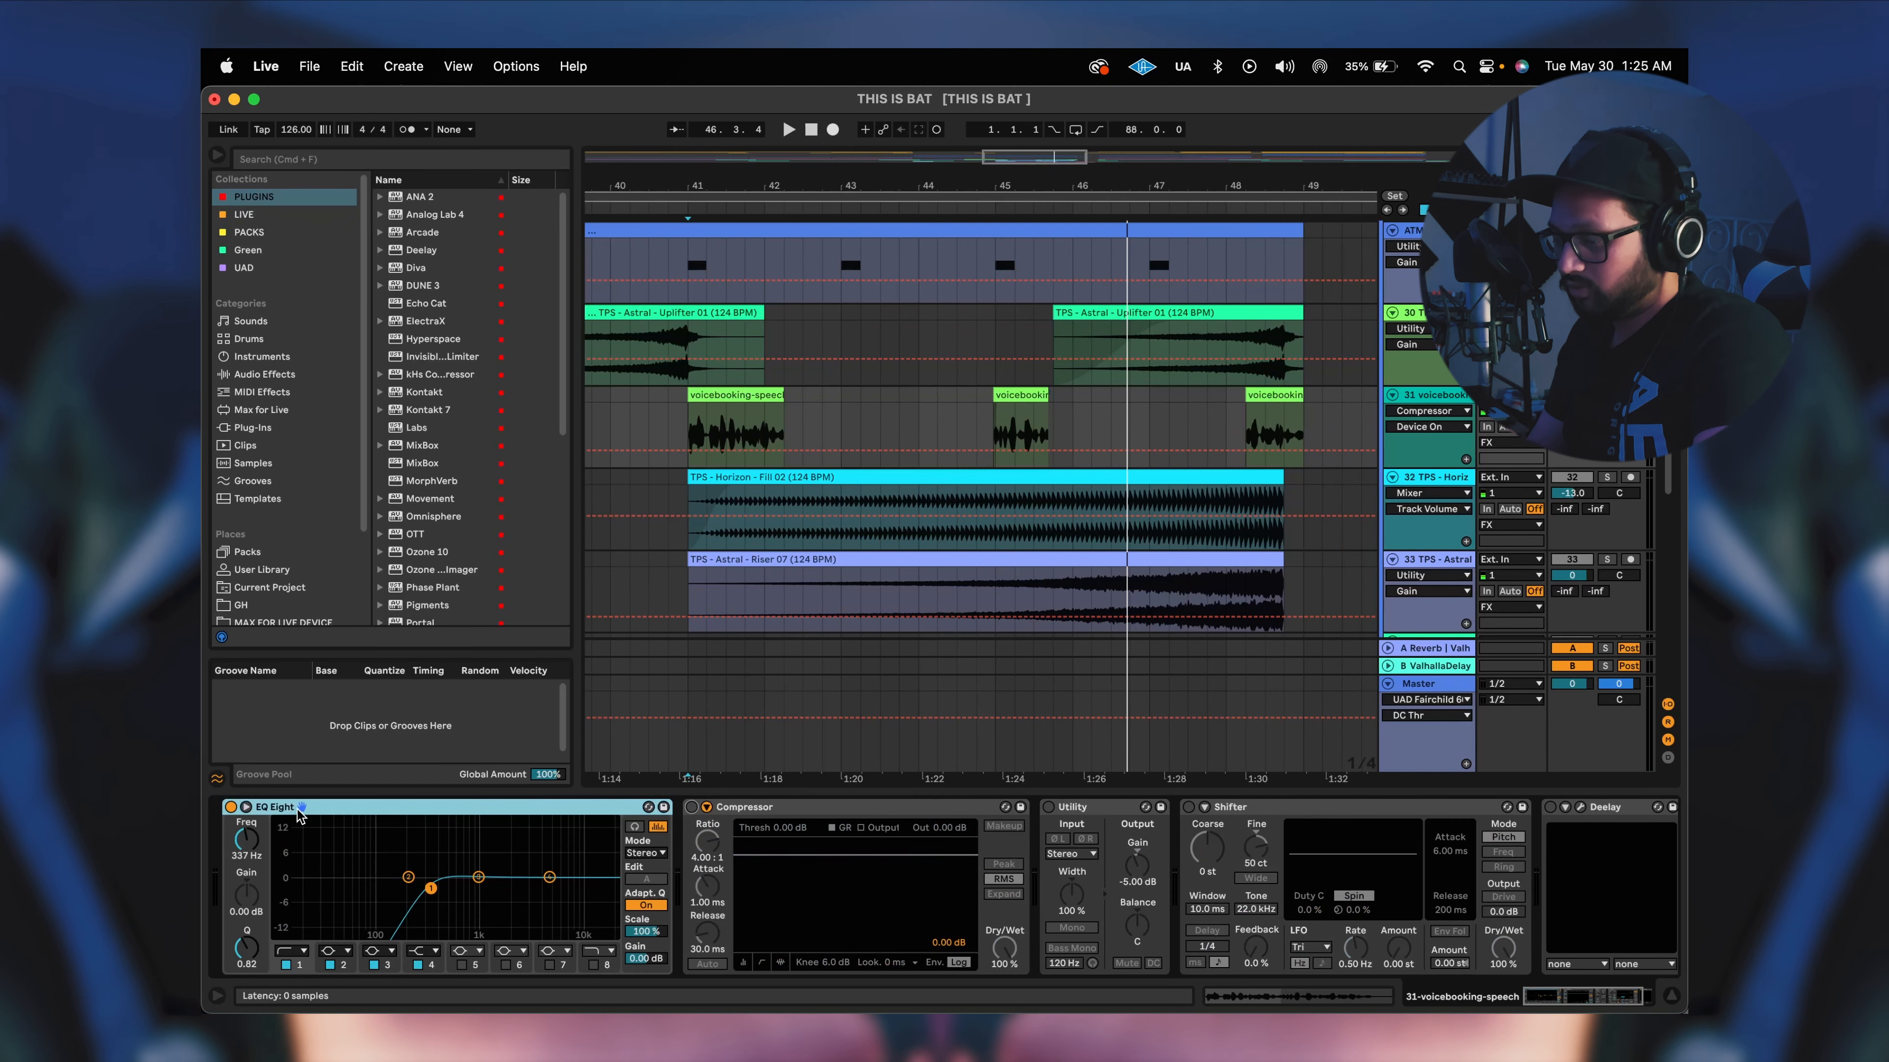
Switch off the EQ Eight on the voicebooking speech track and audition the unprocessed clip from bar 41.
click(230, 807)
click(689, 424)
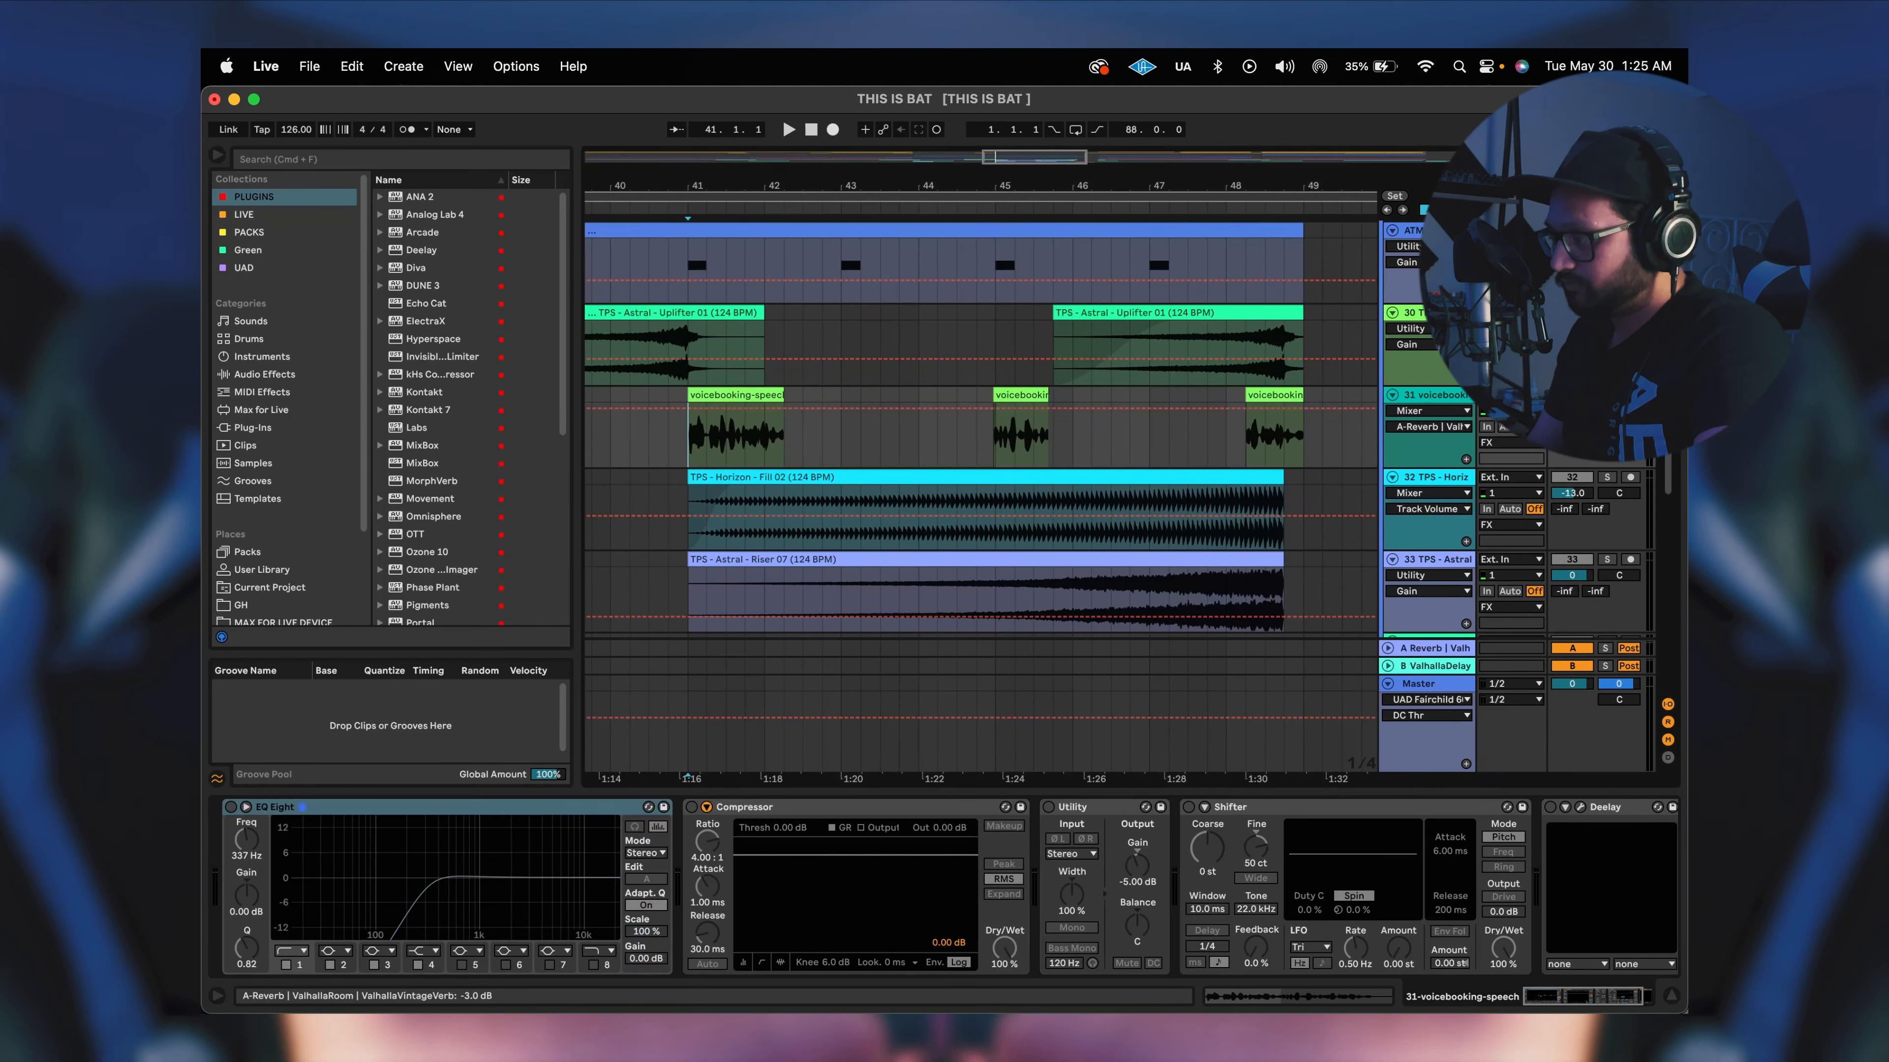
key(space)
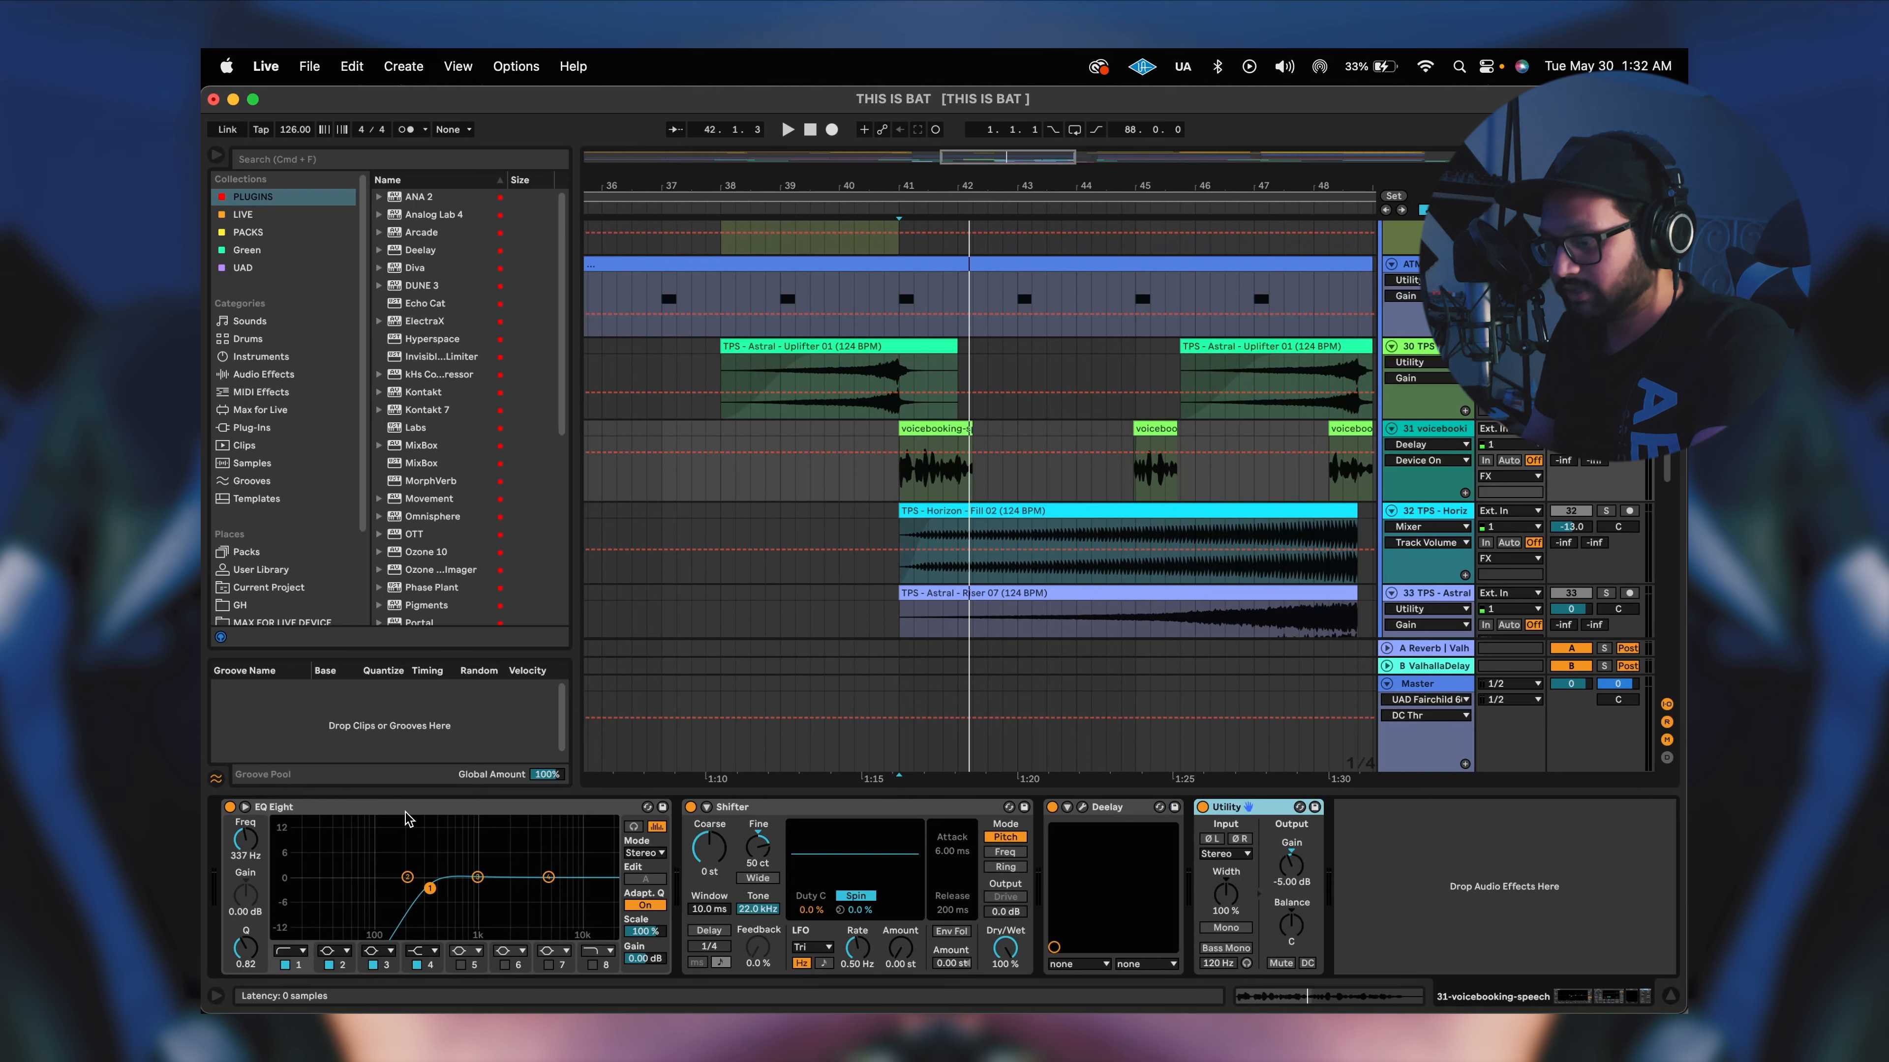
Review the EQ Eight, Shifter, Deelay and Utility devices in the voicebooking speech track's effect chain.
click(420, 909)
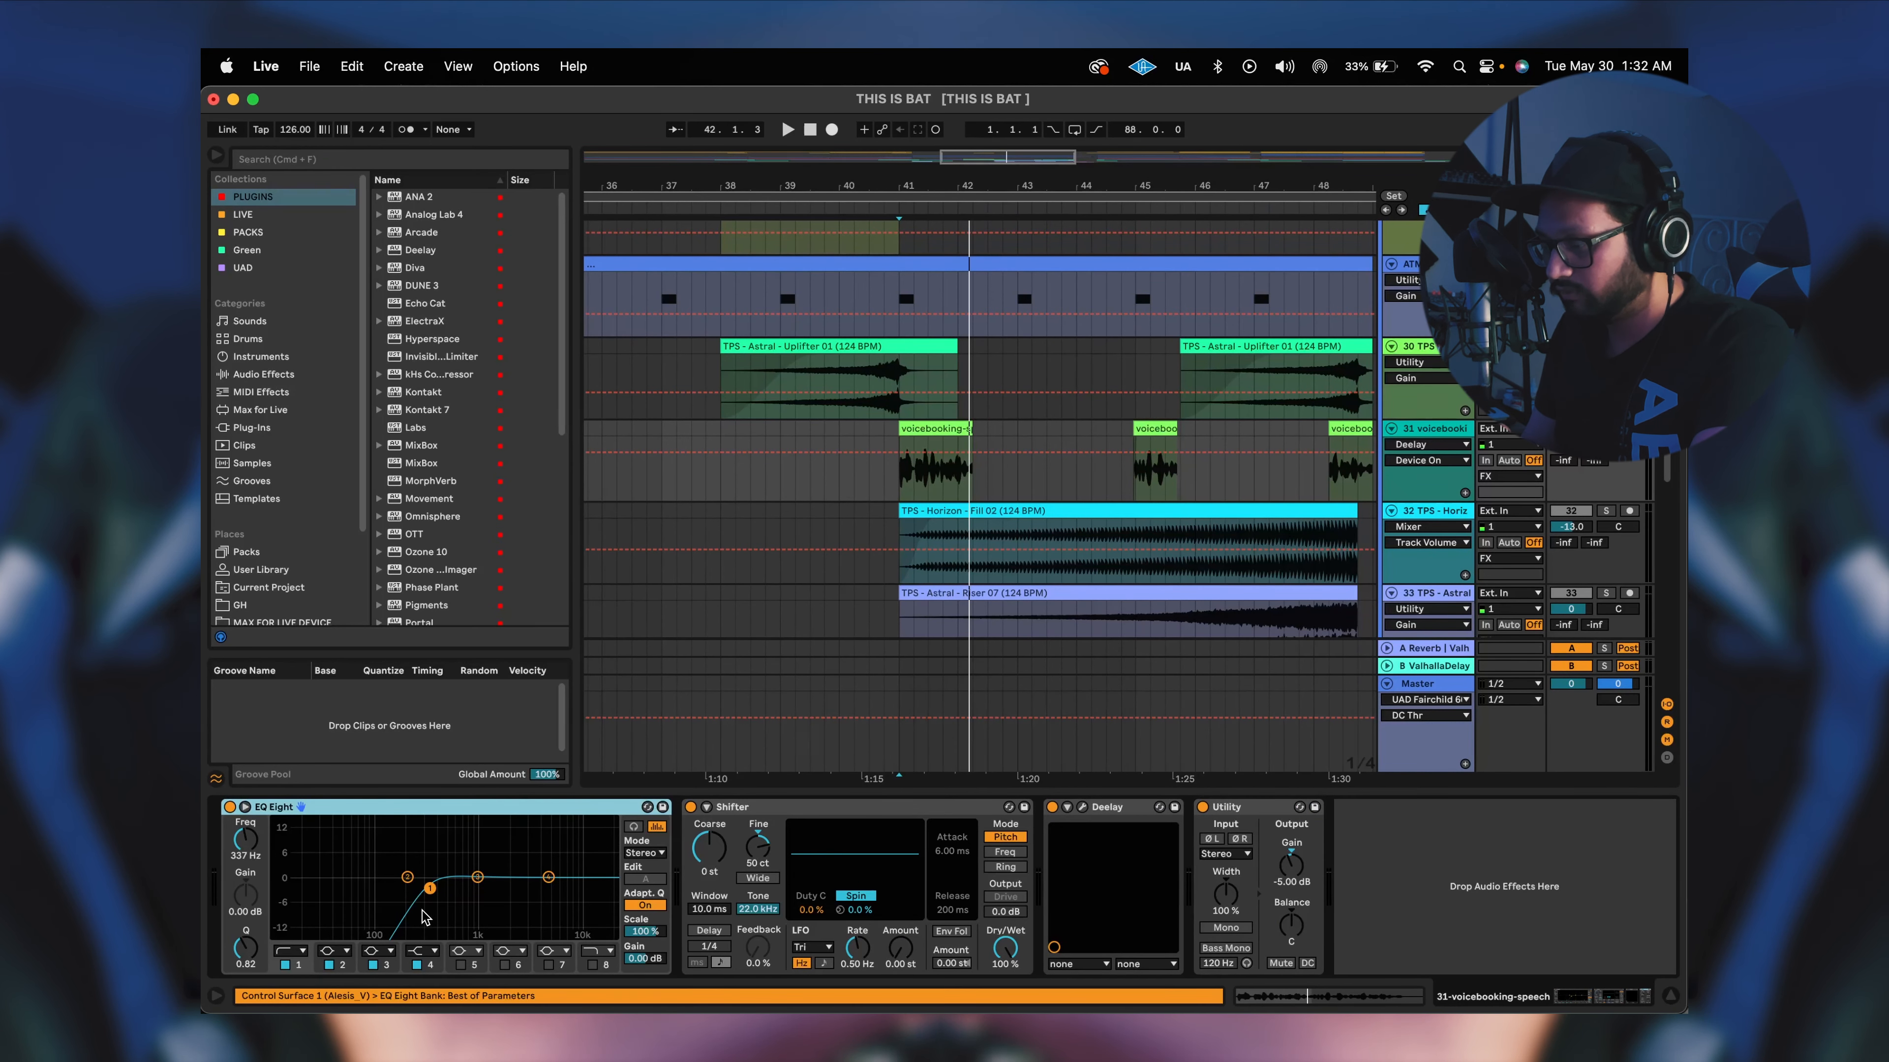
click(774, 811)
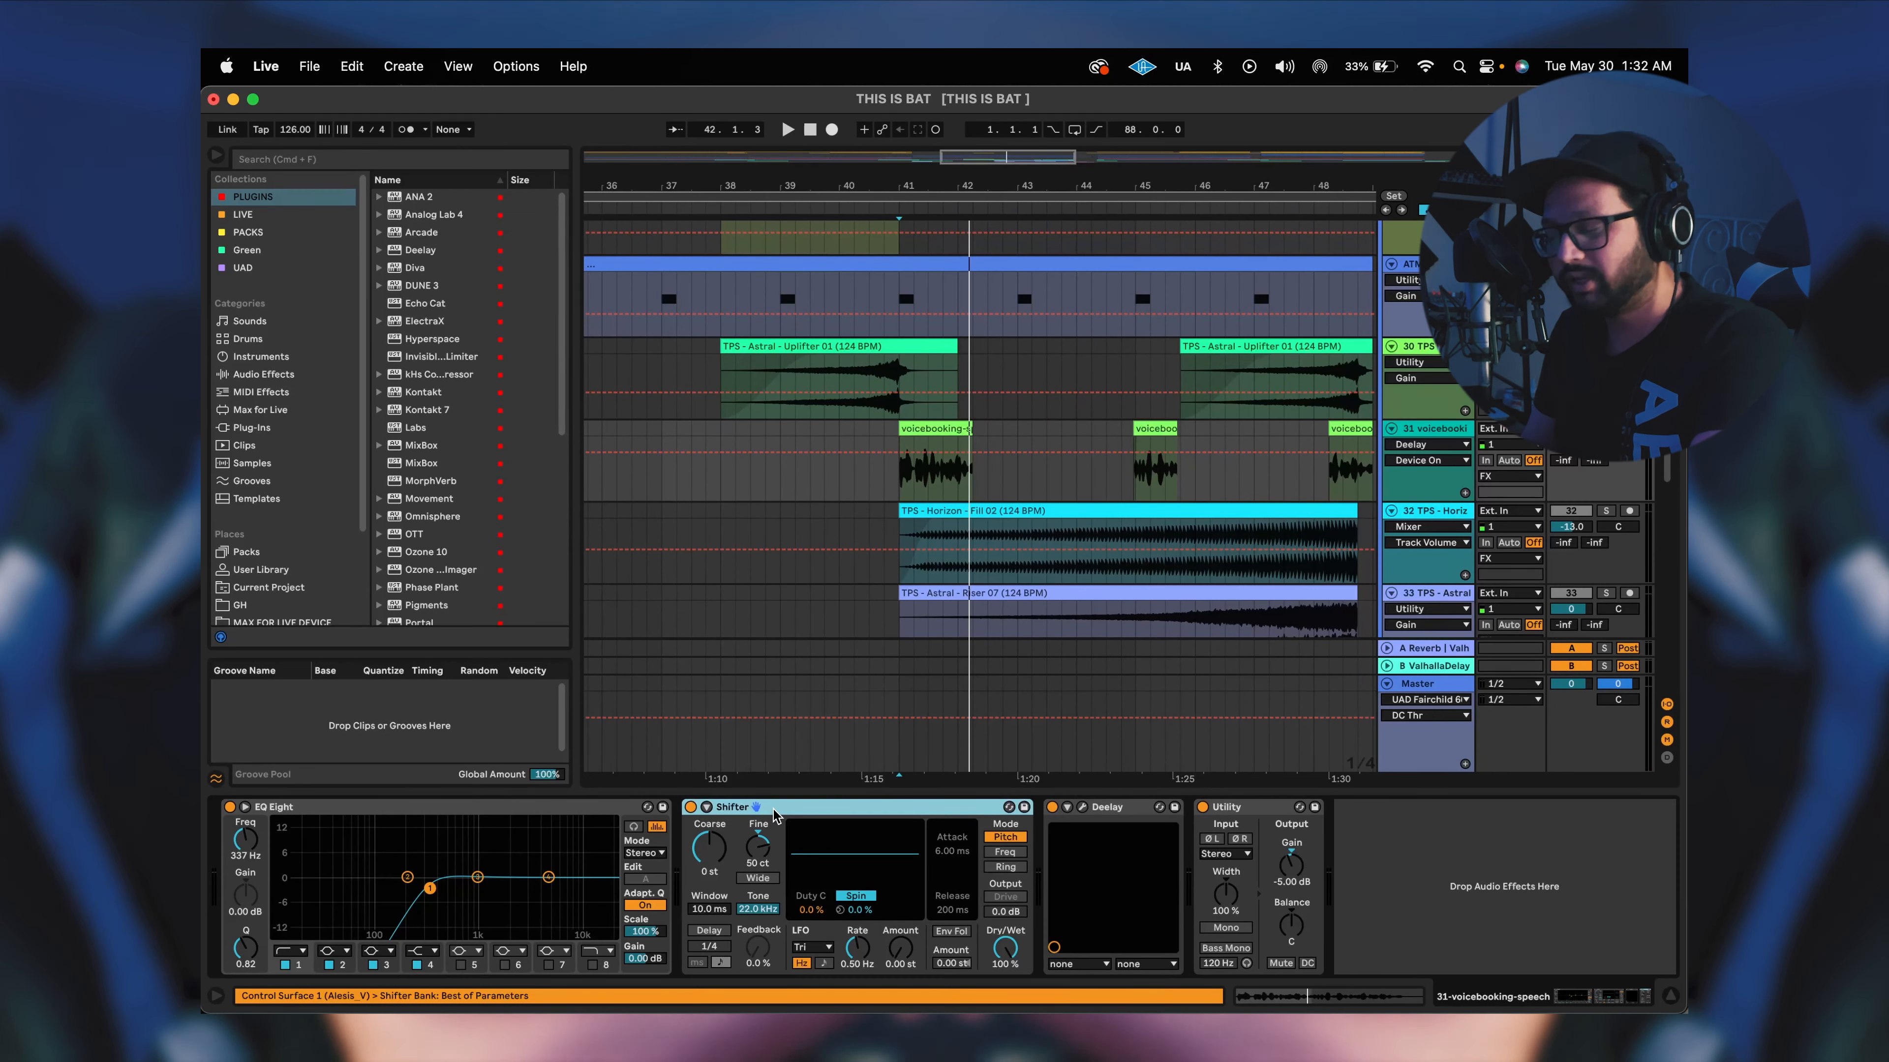
click(1113, 809)
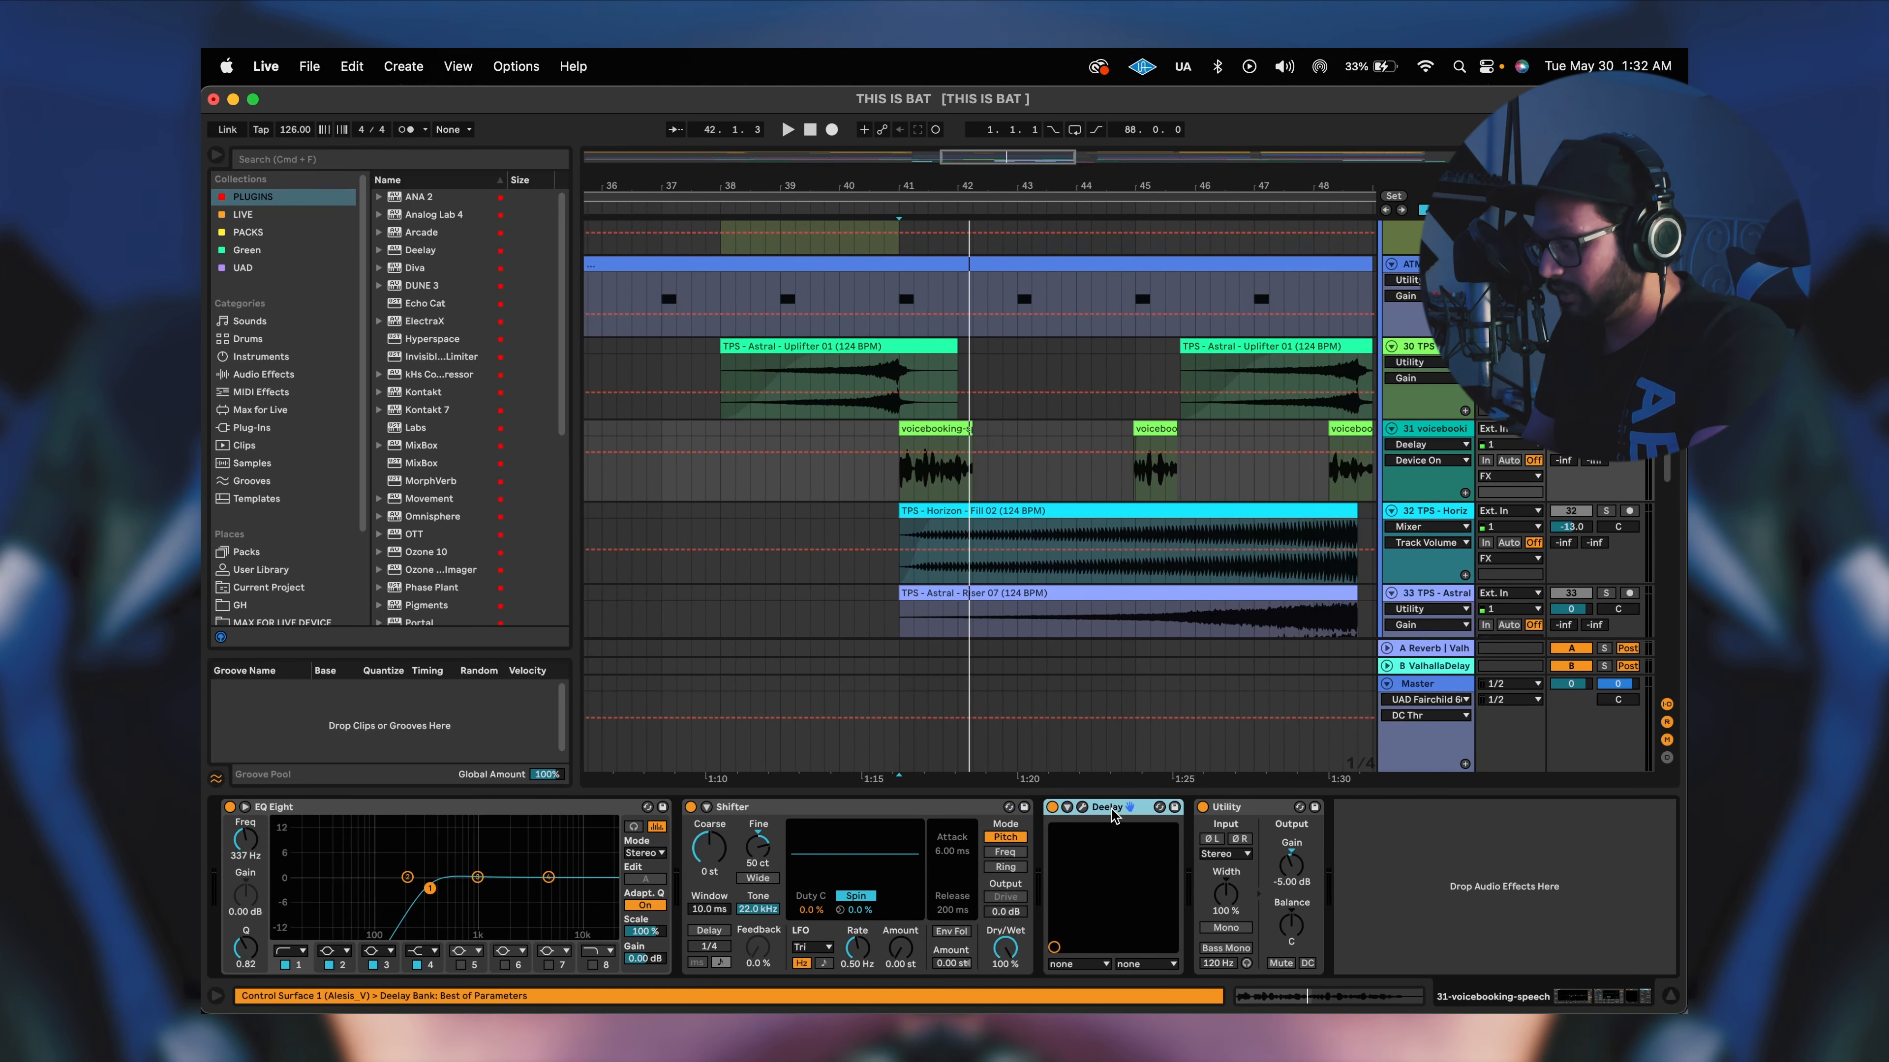
click(1249, 809)
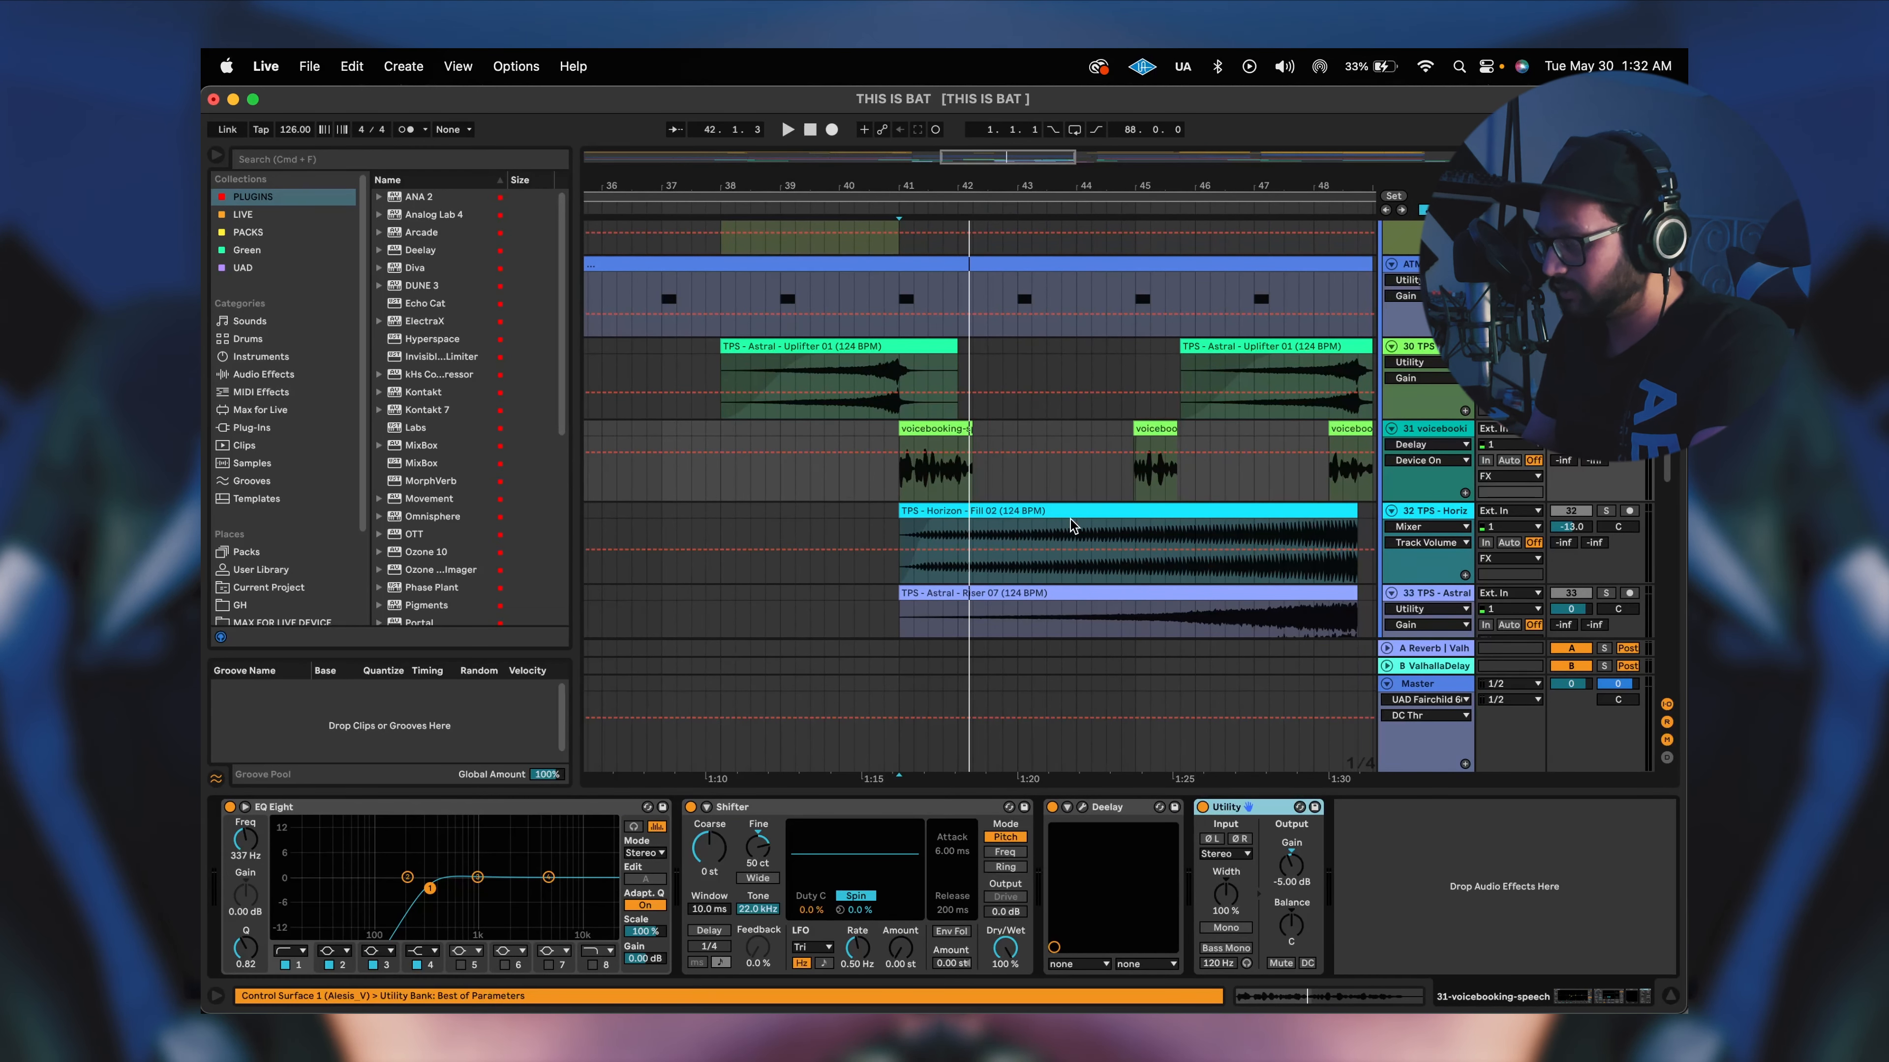
Locate the Diva clip on track 28 at bar 38, inspect its Diva synth settings, and close the plug-in window.
scroll(1071, 524, right, 1)
scroll(979, 521, down, 5)
scroll(979, 447, up, 2)
click(891, 340)
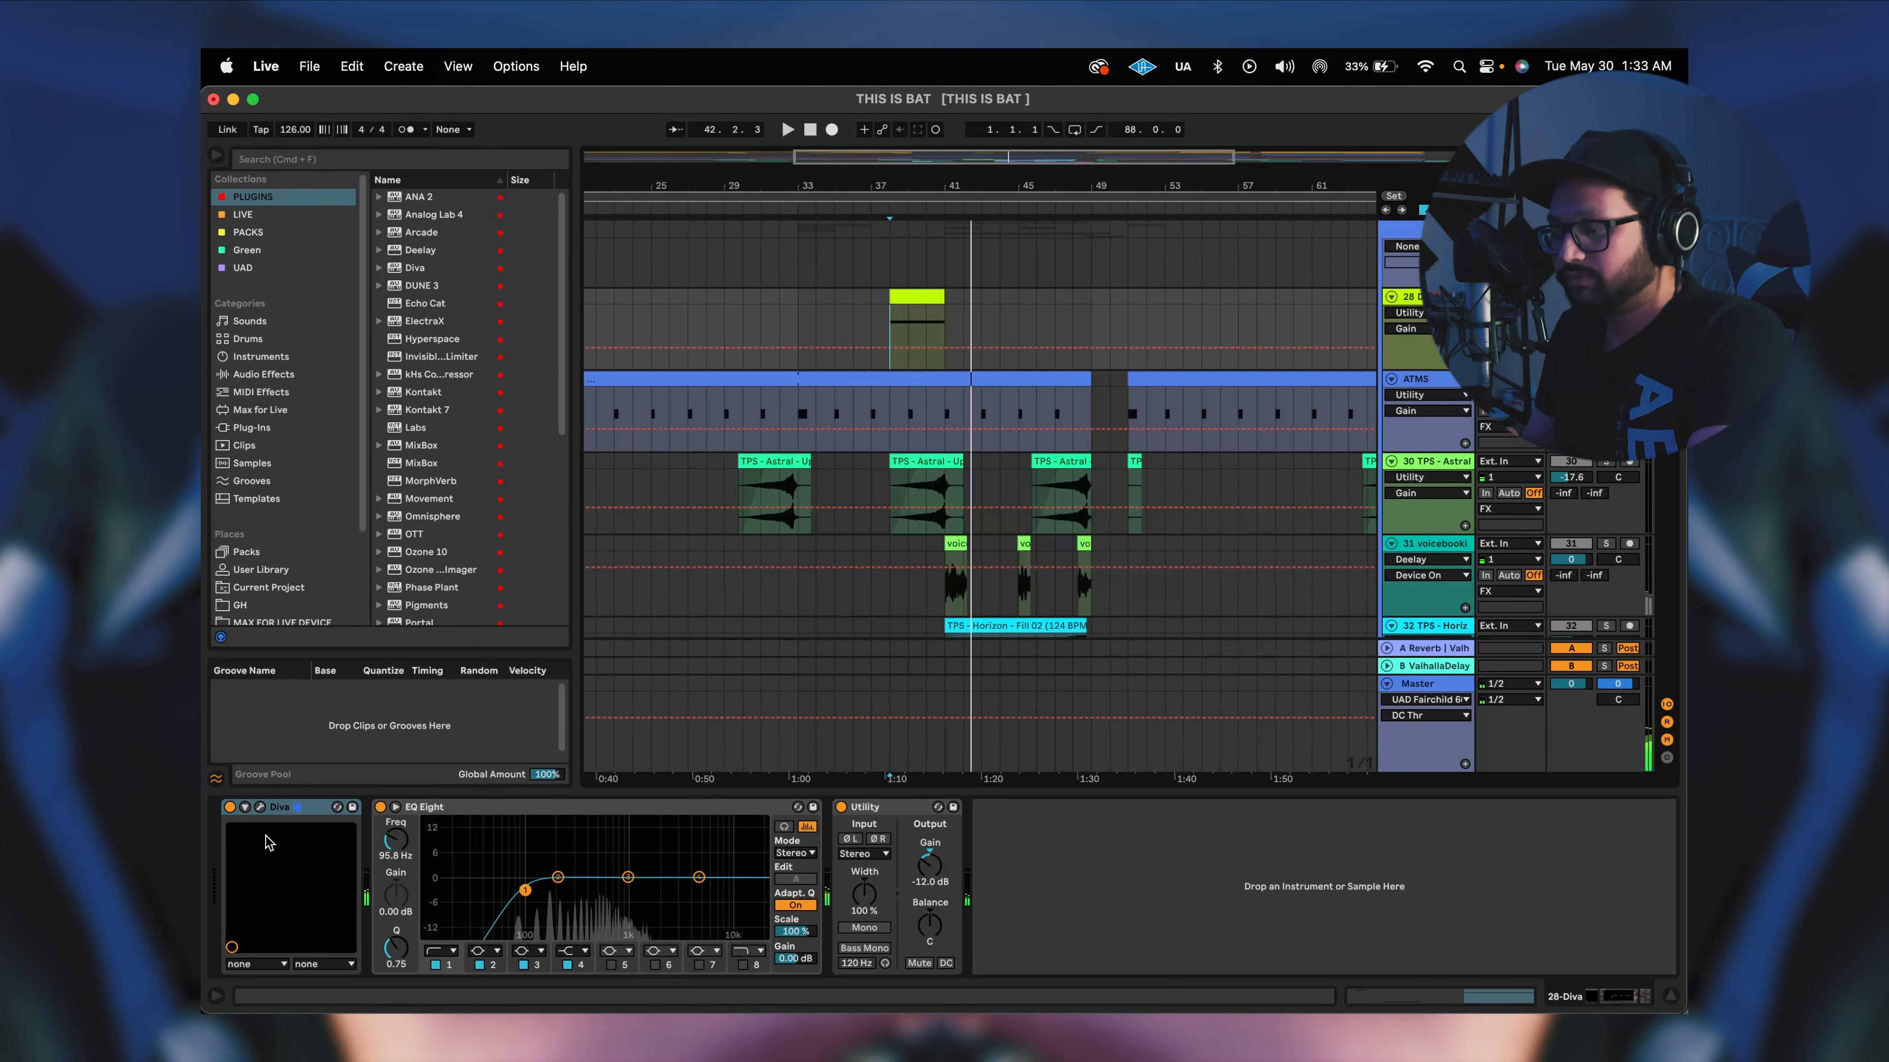
click(262, 808)
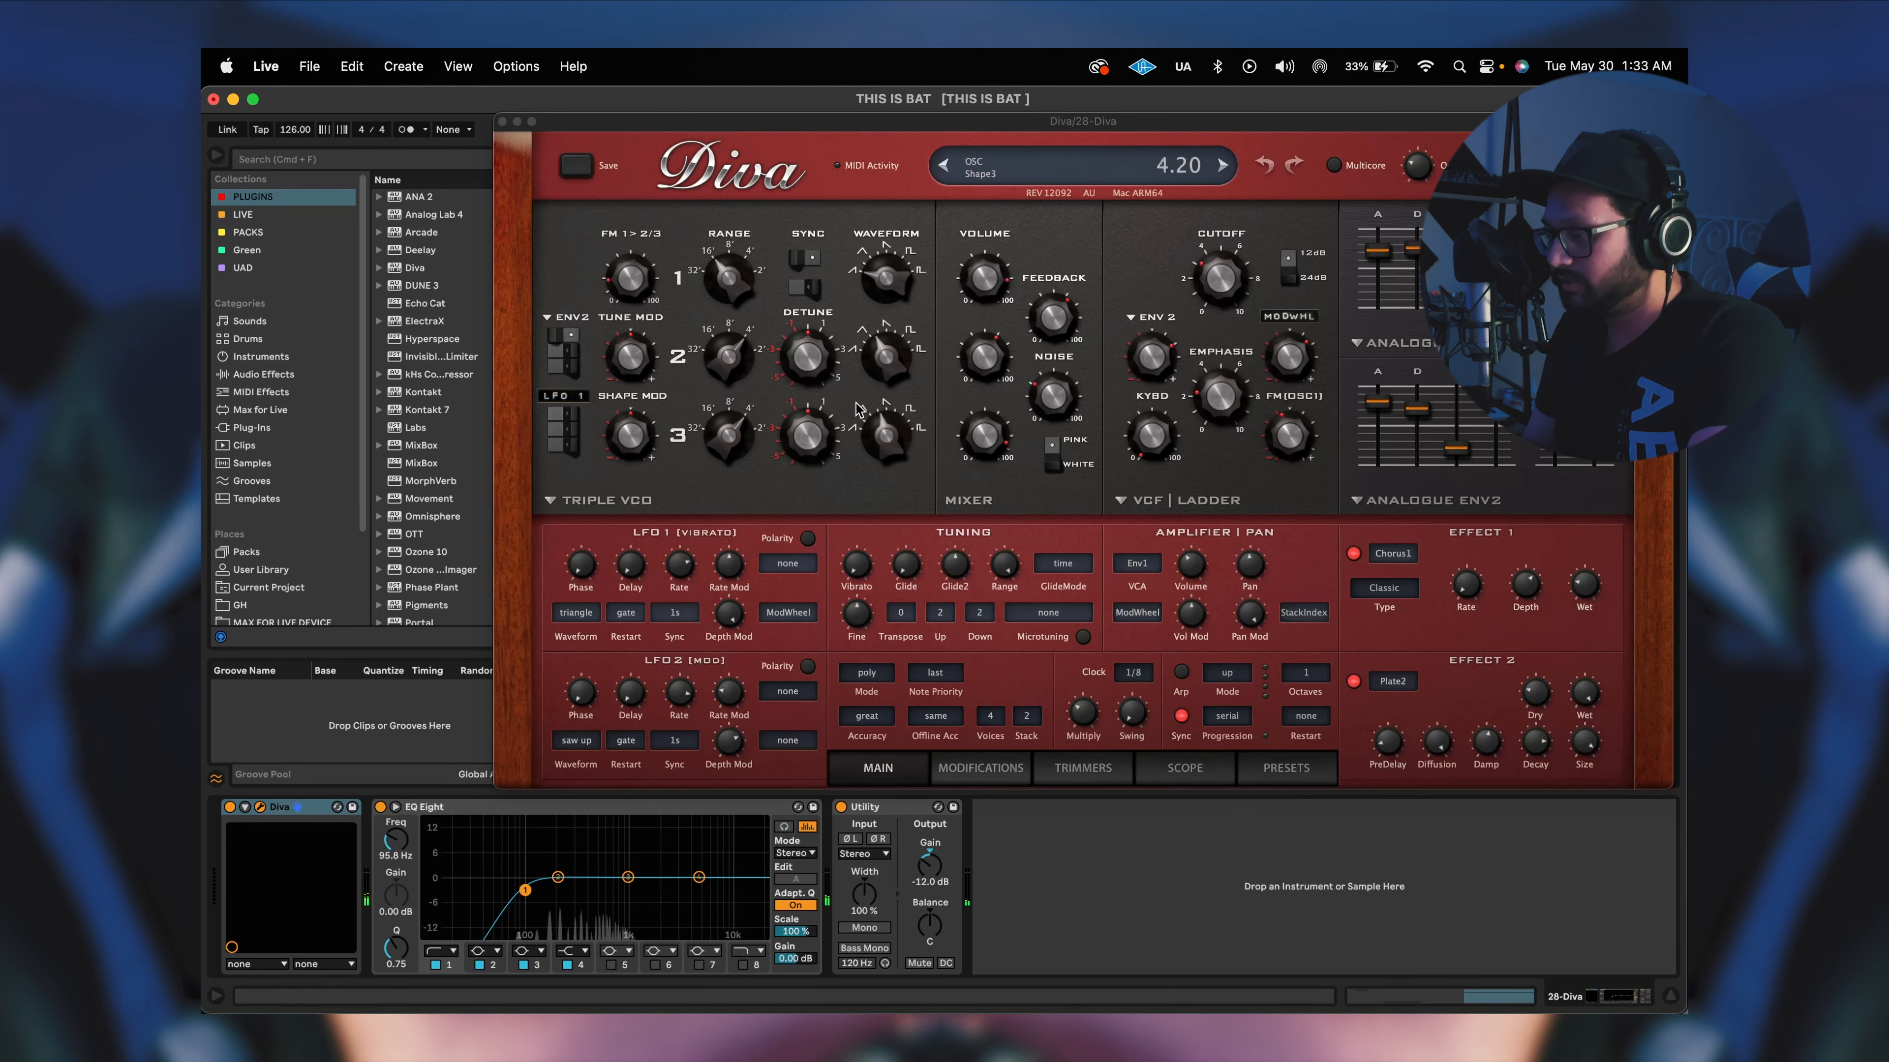
click(501, 121)
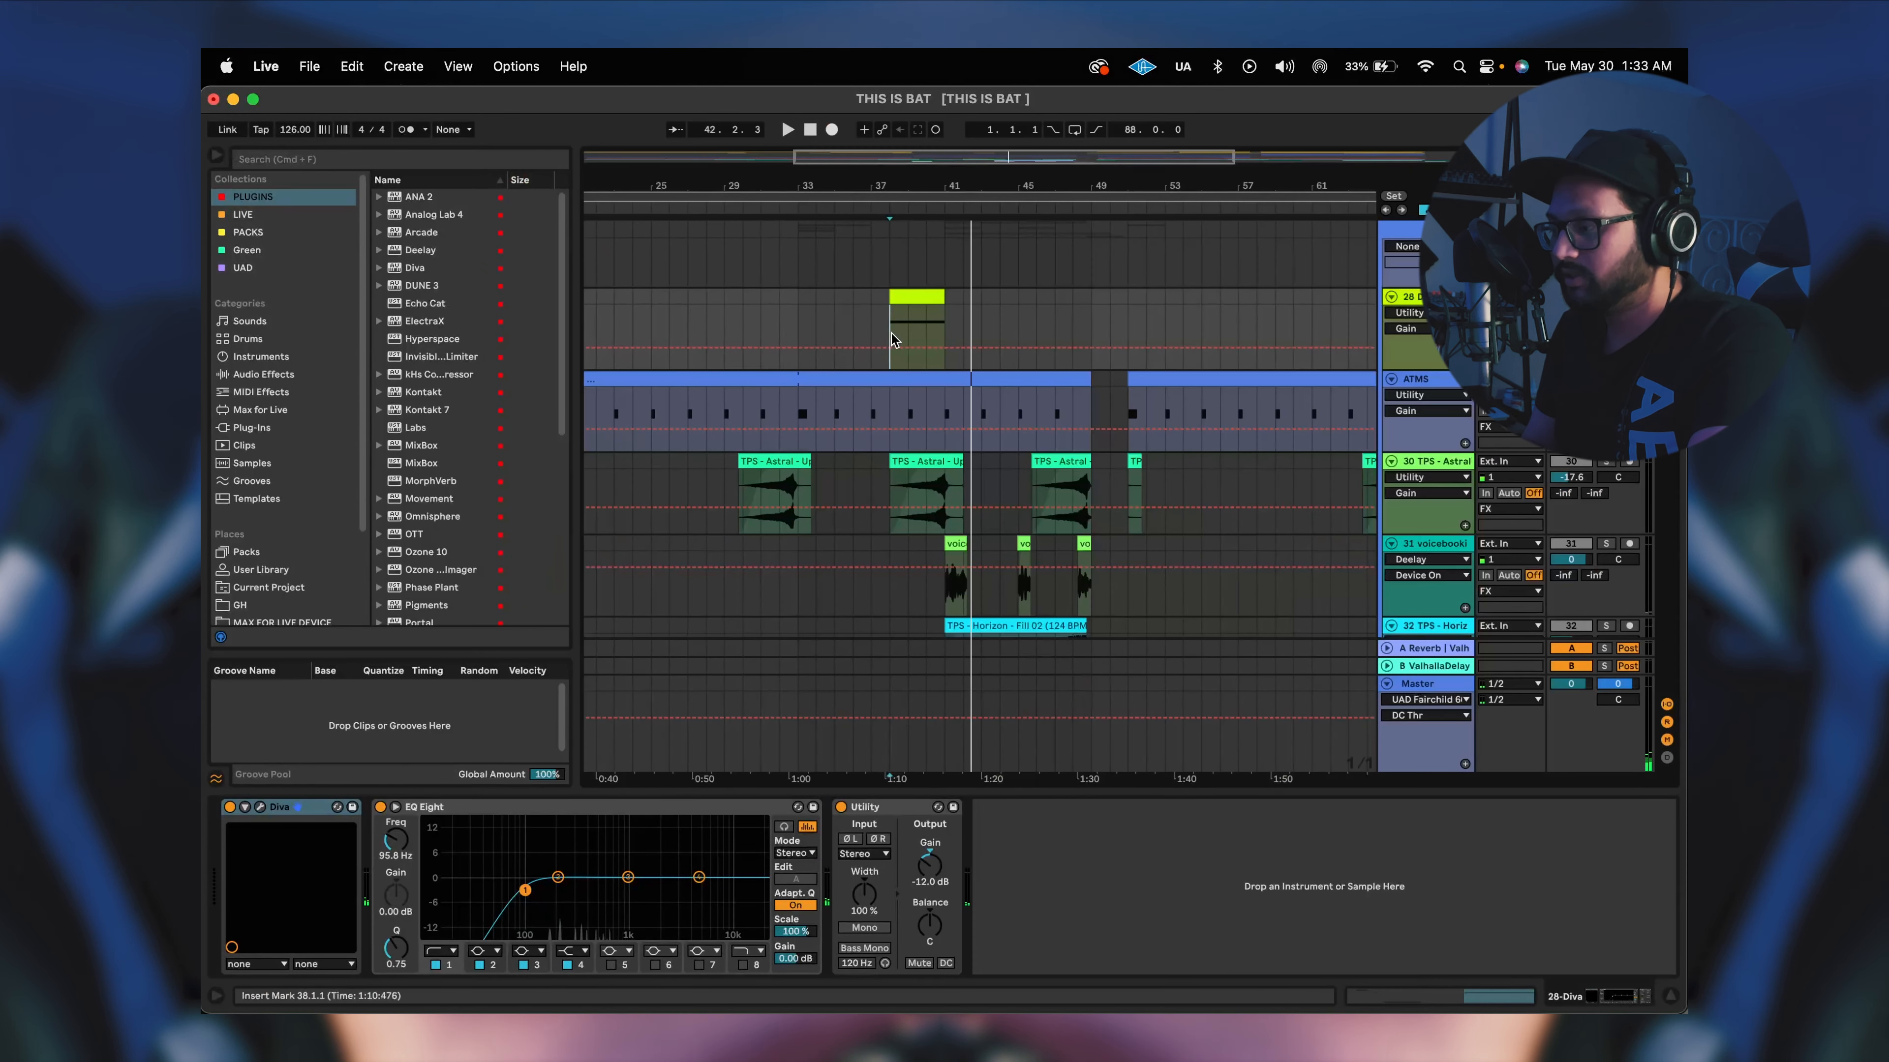
Audition the FX group's tracks from bar 37, leading into the Diva clip on track 28.
scroll(901, 332, up, 5)
click(901, 332)
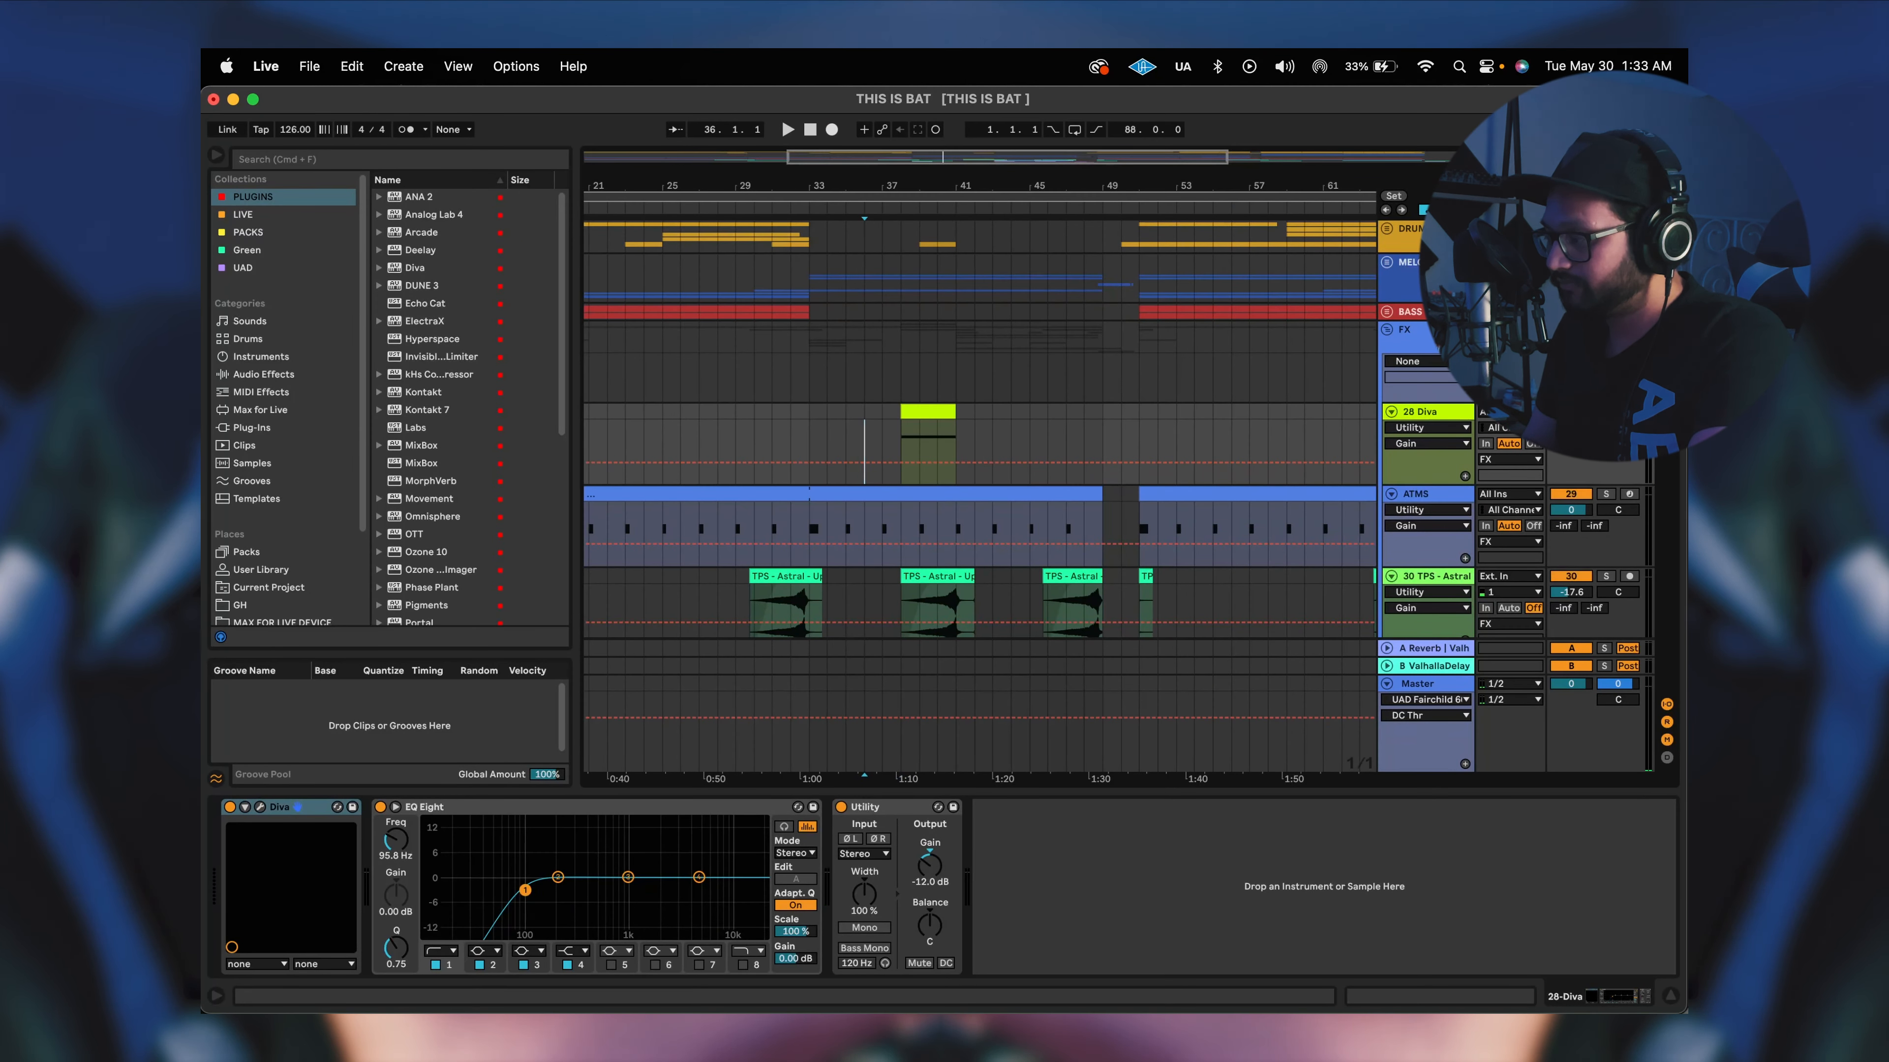
key(space)
scroll(904, 453, down, 5)
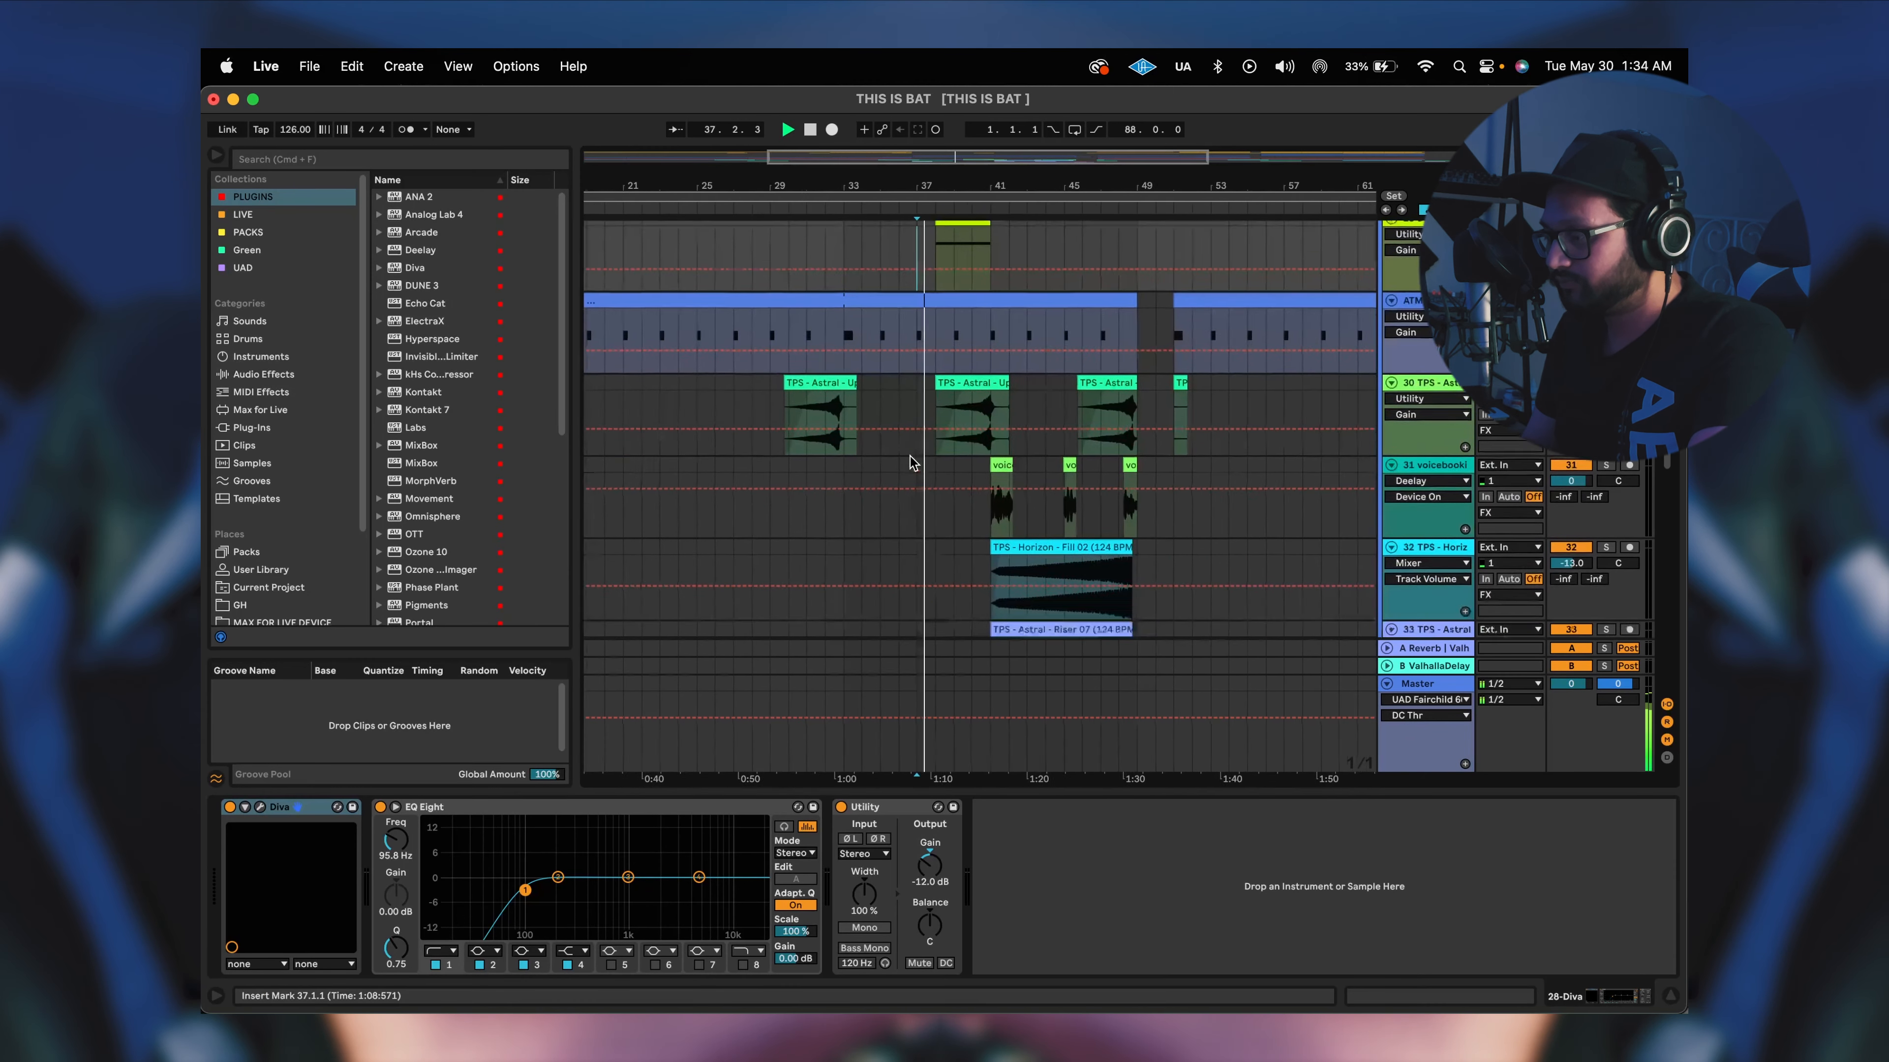
scroll(914, 461, up, 1)
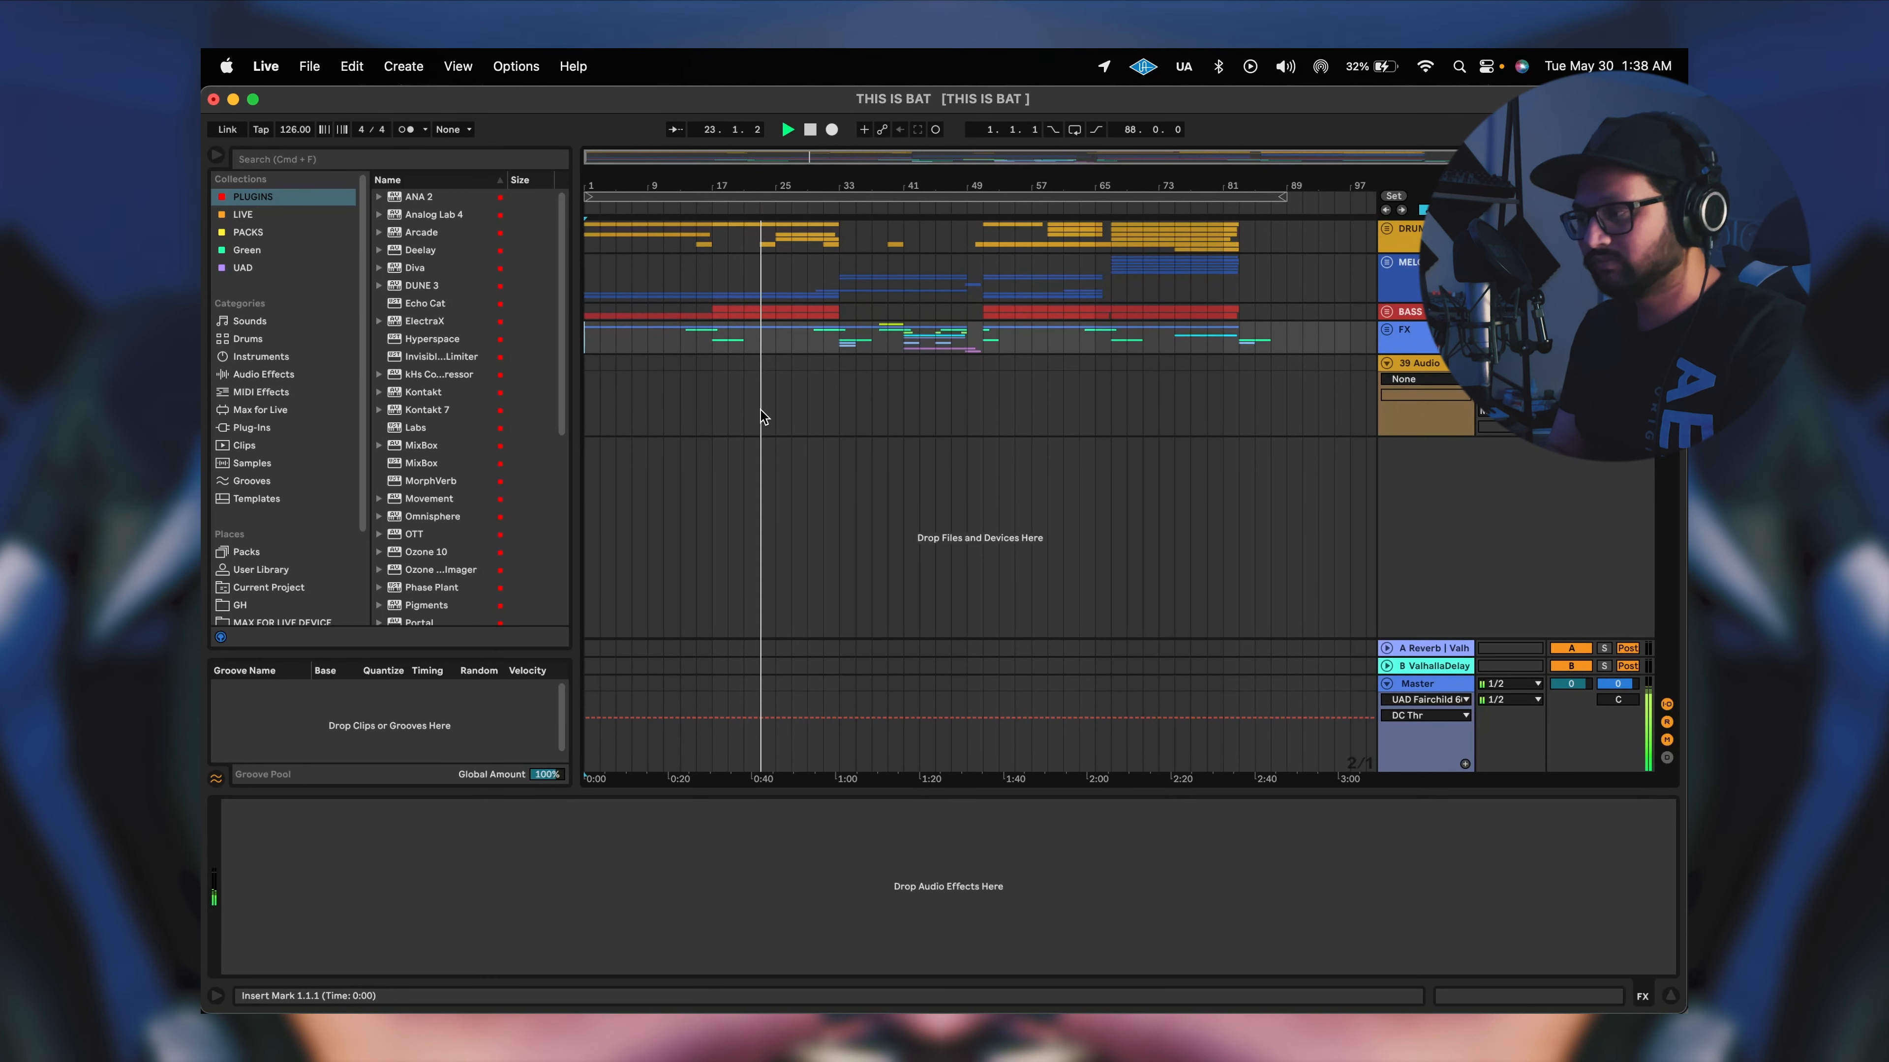
key(F1)
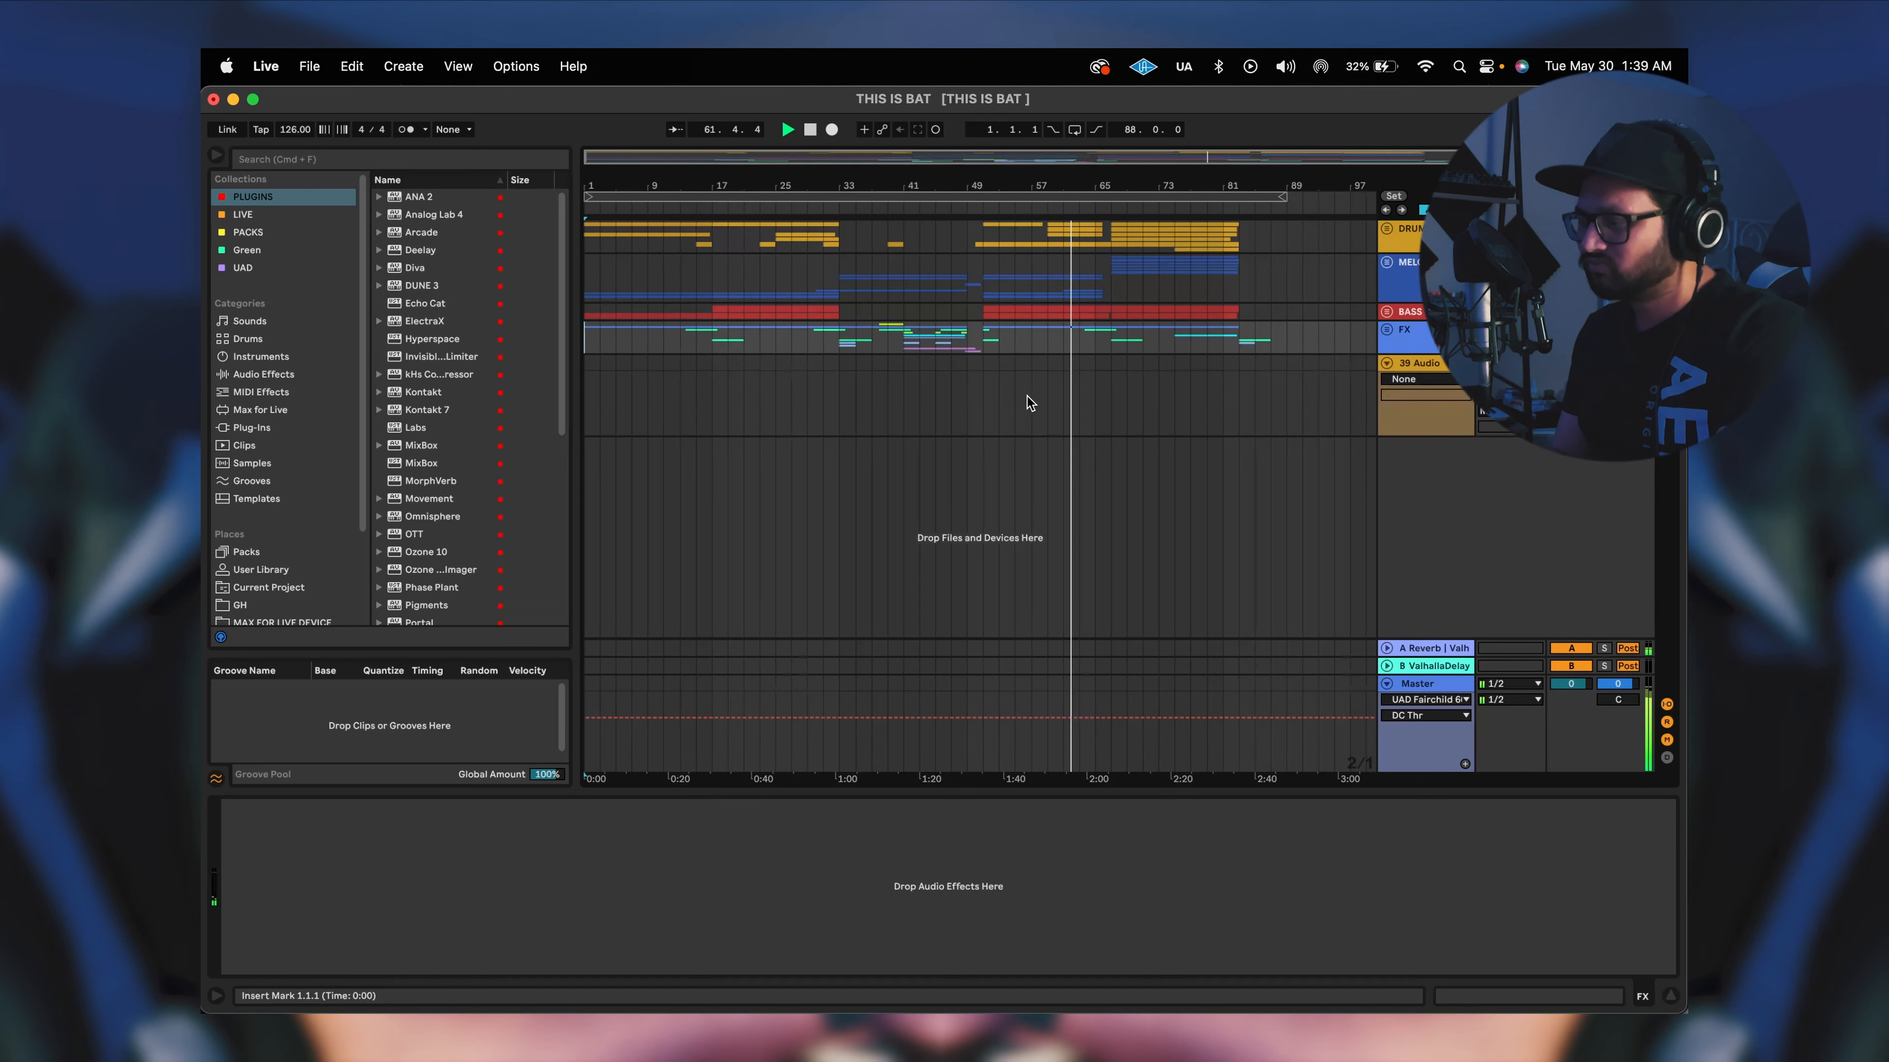
key(XF86MonBrightnessUp)
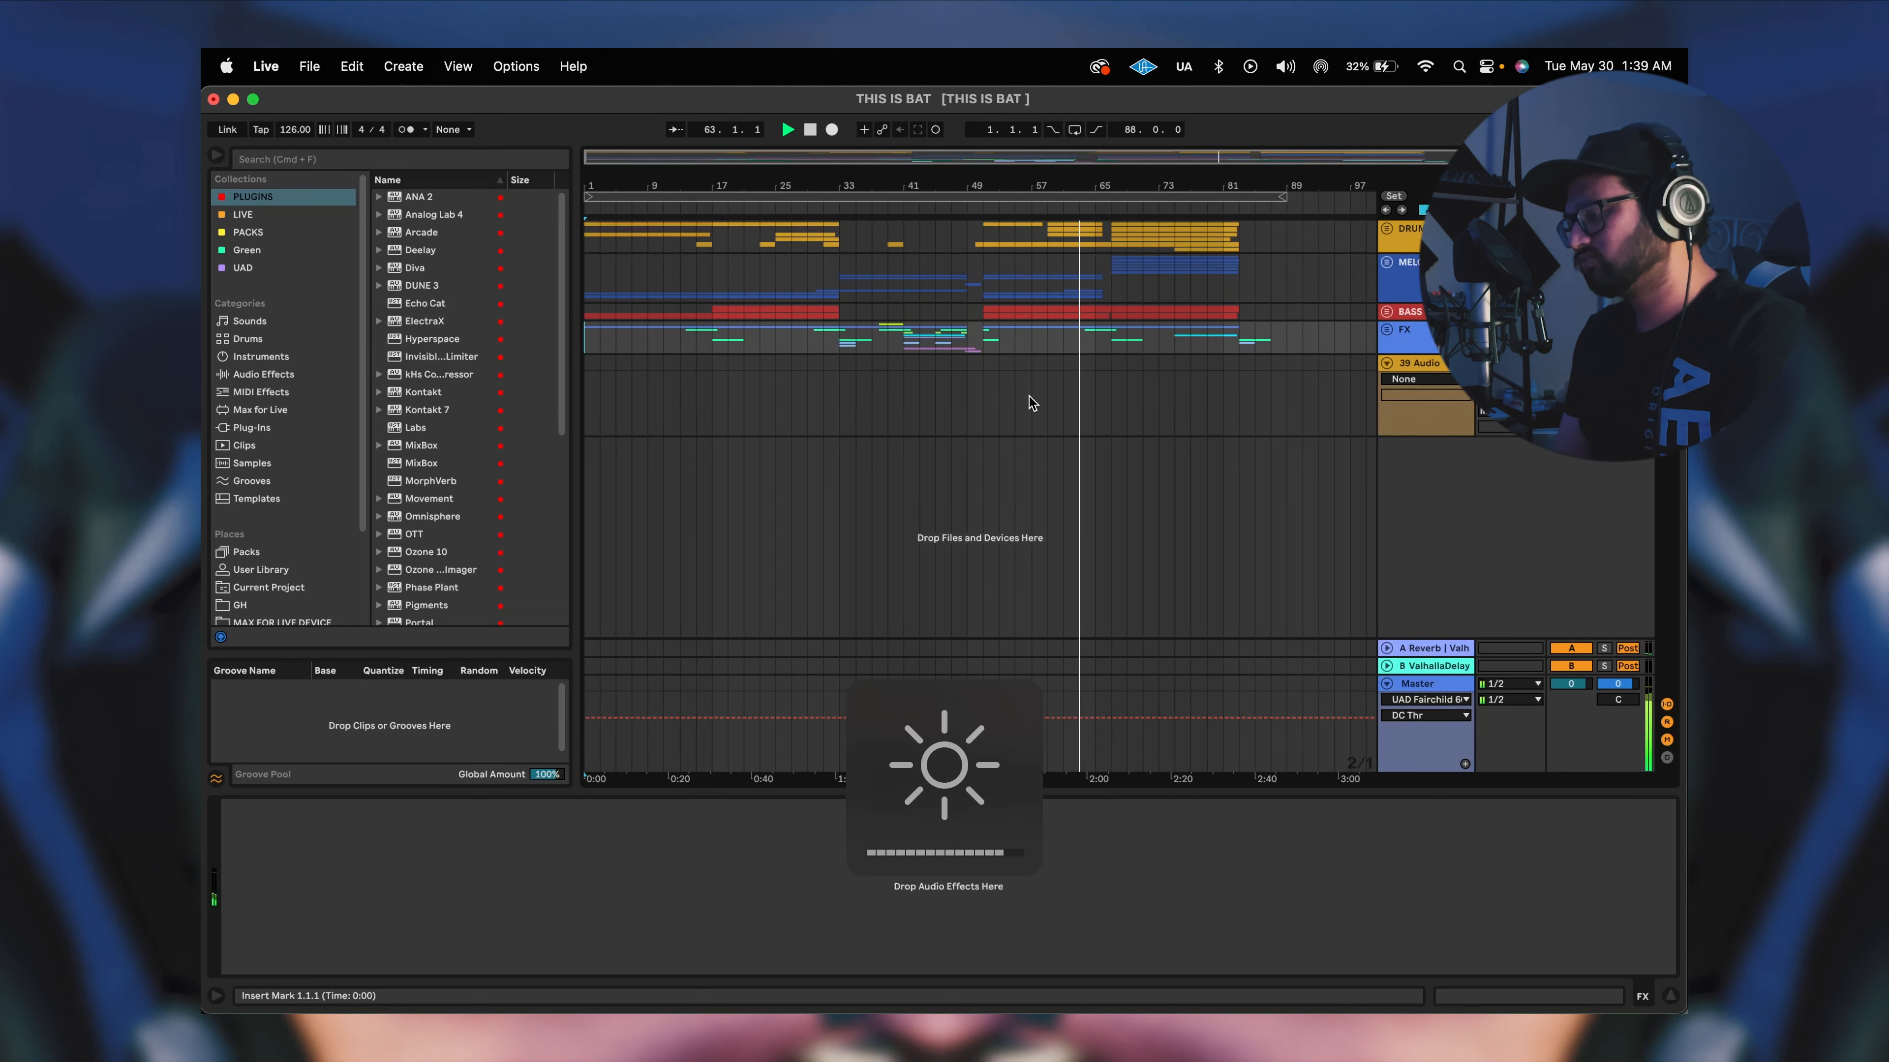